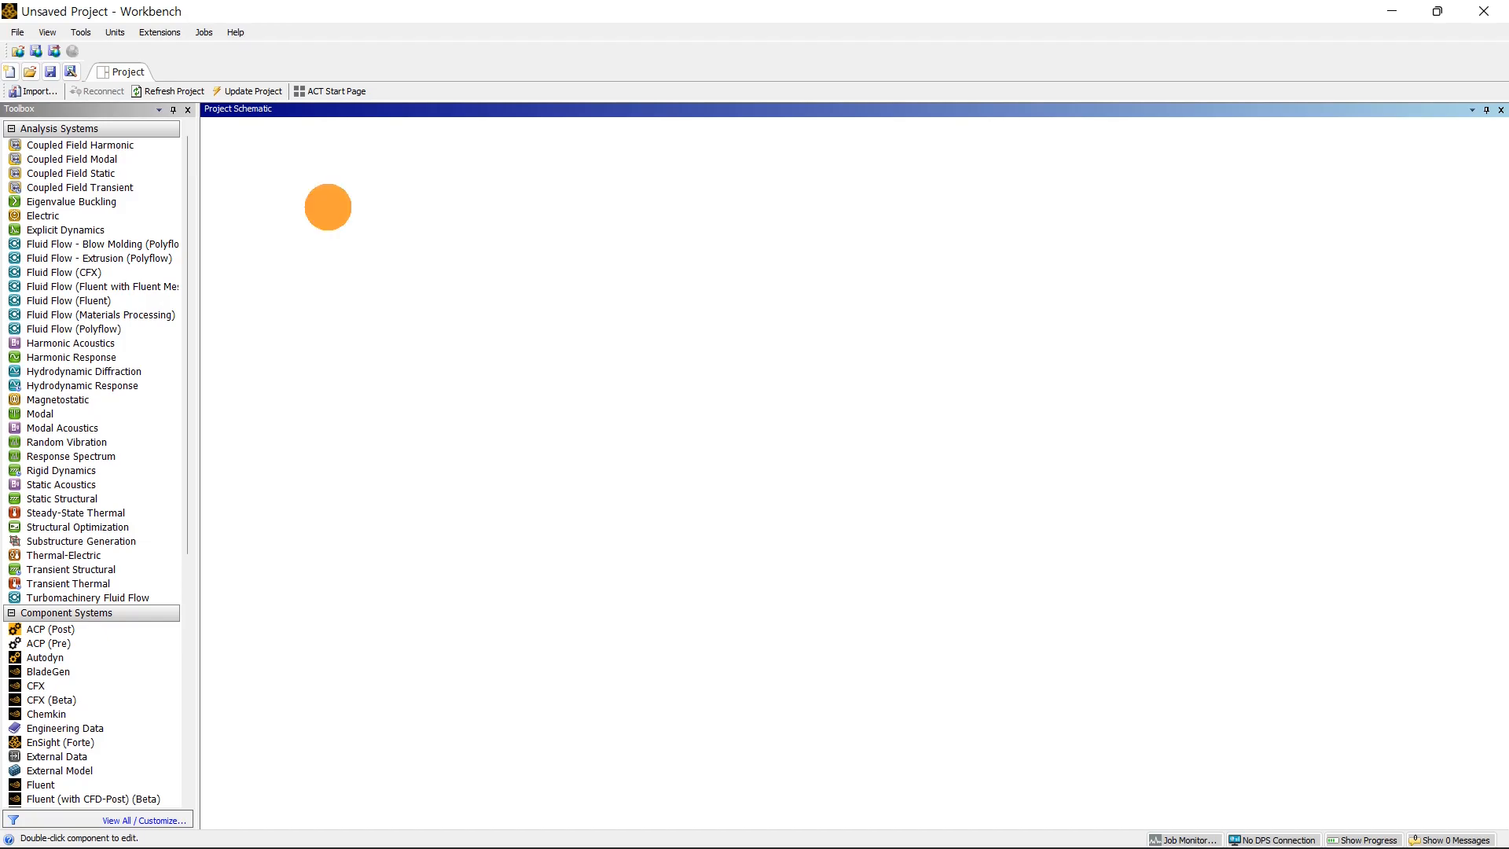
# Step: Add a Static Structural analysis system to the empty project schematic
pyautogui.click(318, 229)
pyautogui.click(320, 247)
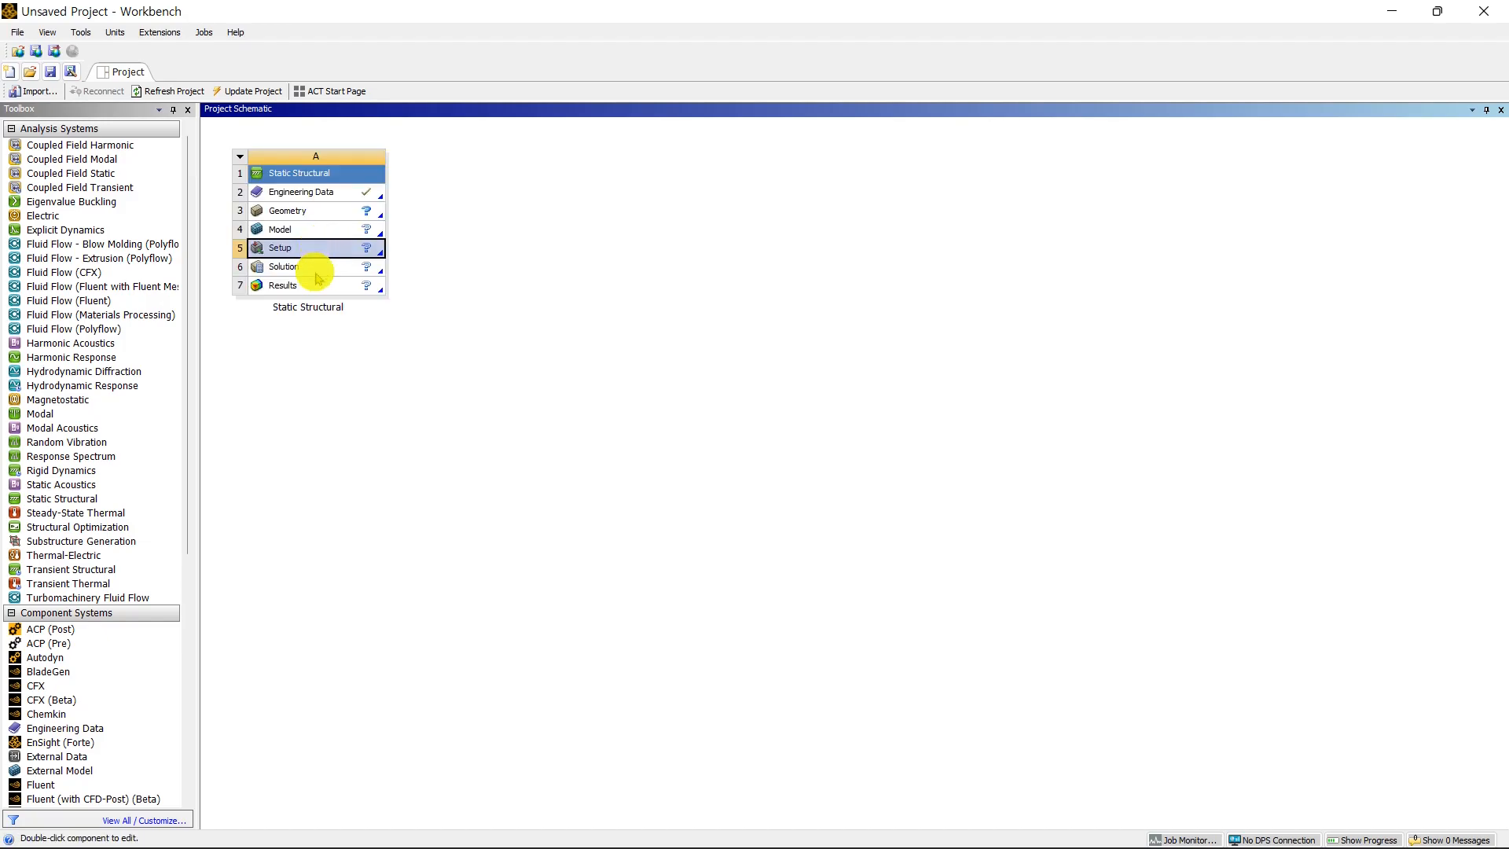
pyautogui.click(311, 268)
pyautogui.click(315, 285)
pyautogui.click(432, 394)
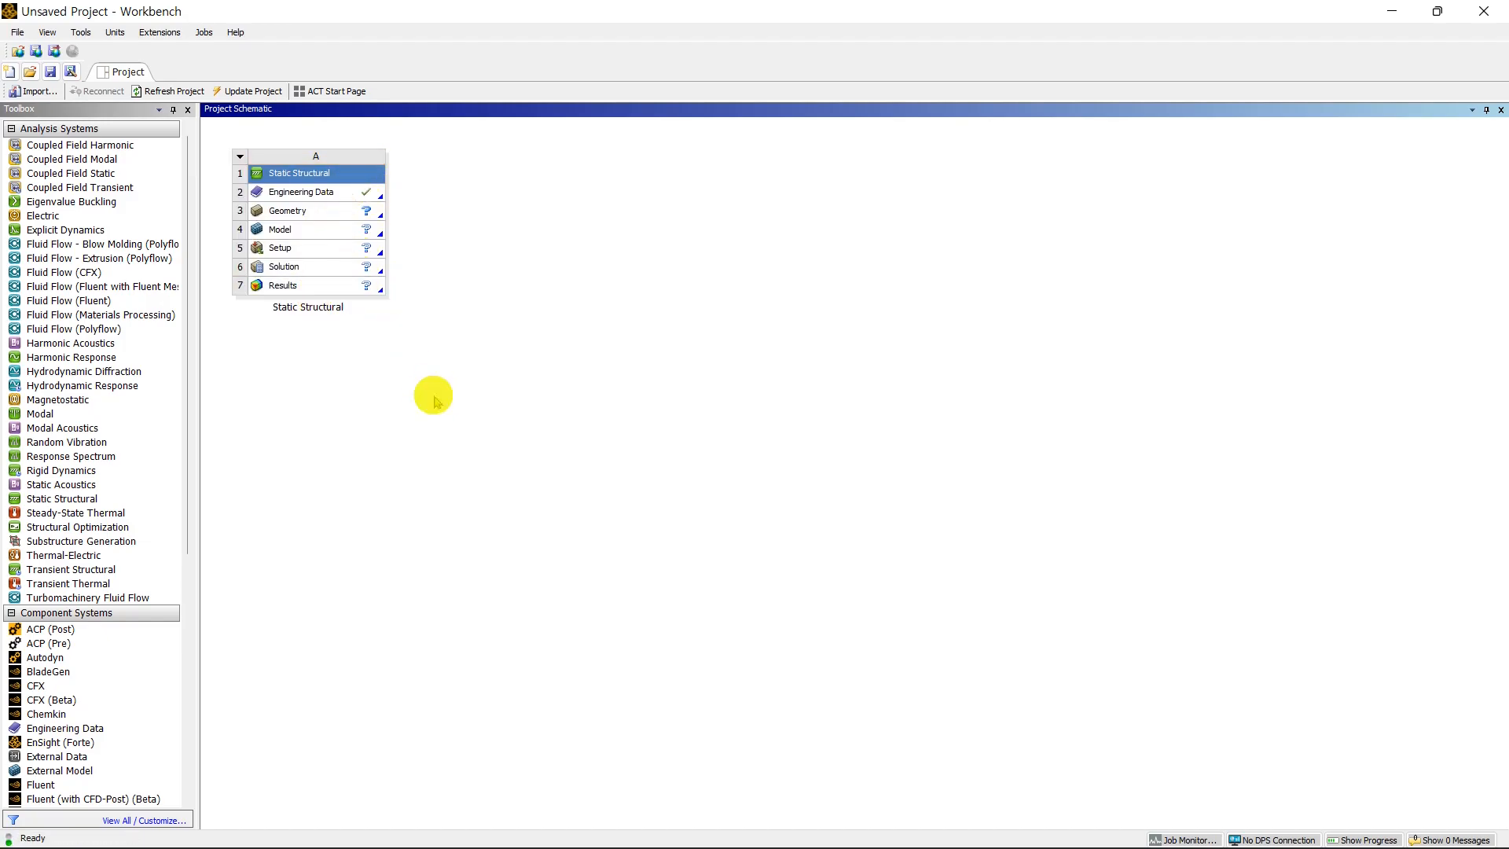
# Step: Add Stainless Steel NL from the General Non-linear Materials library to the Static Structural system's engineering data
pyautogui.doubleClick(334, 196)
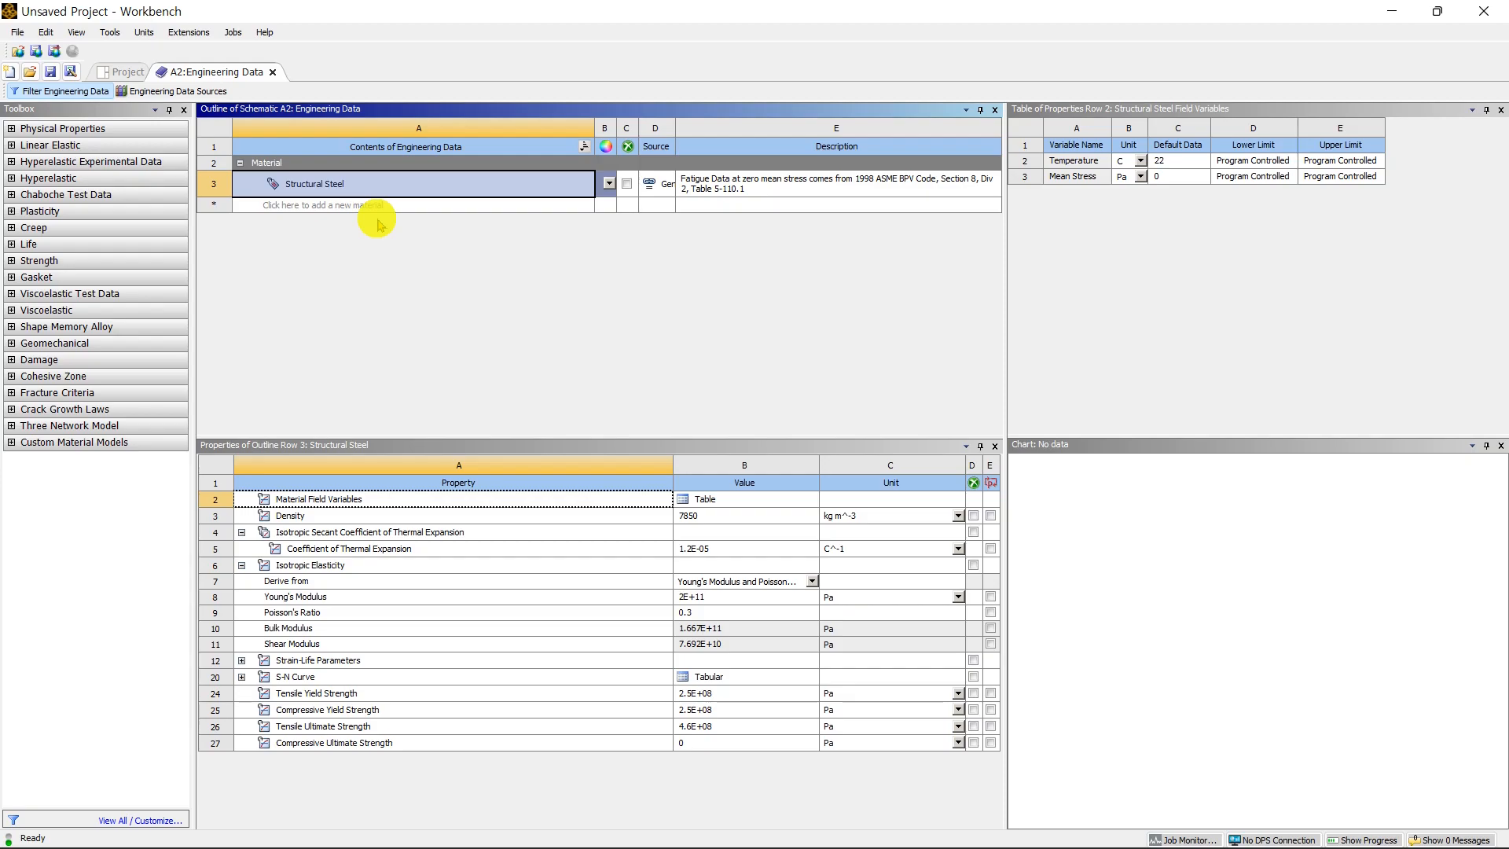
pyautogui.click(181, 92)
pyautogui.click(431, 175)
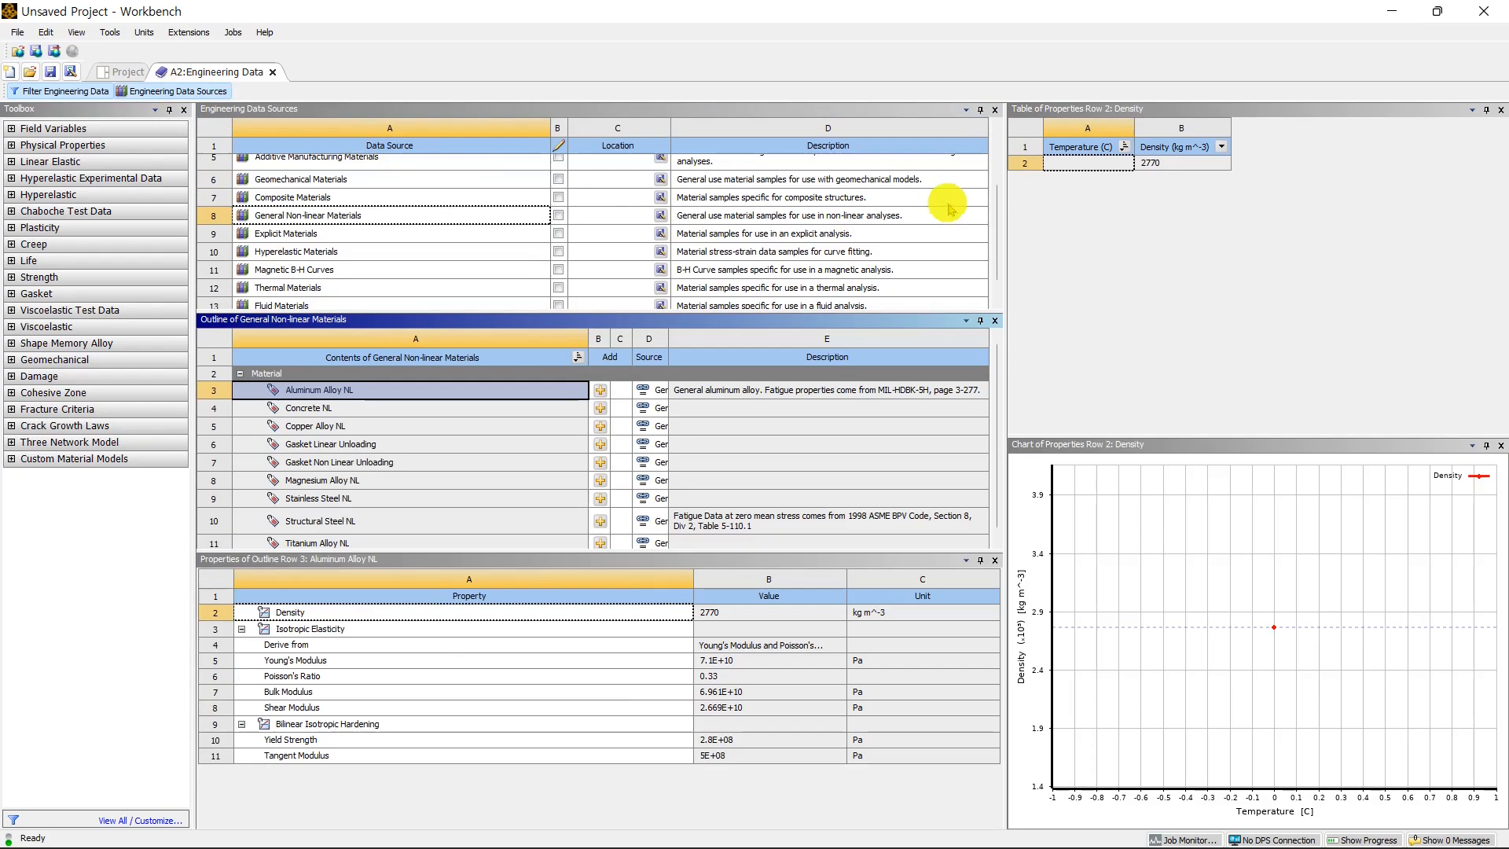
pyautogui.click(376, 220)
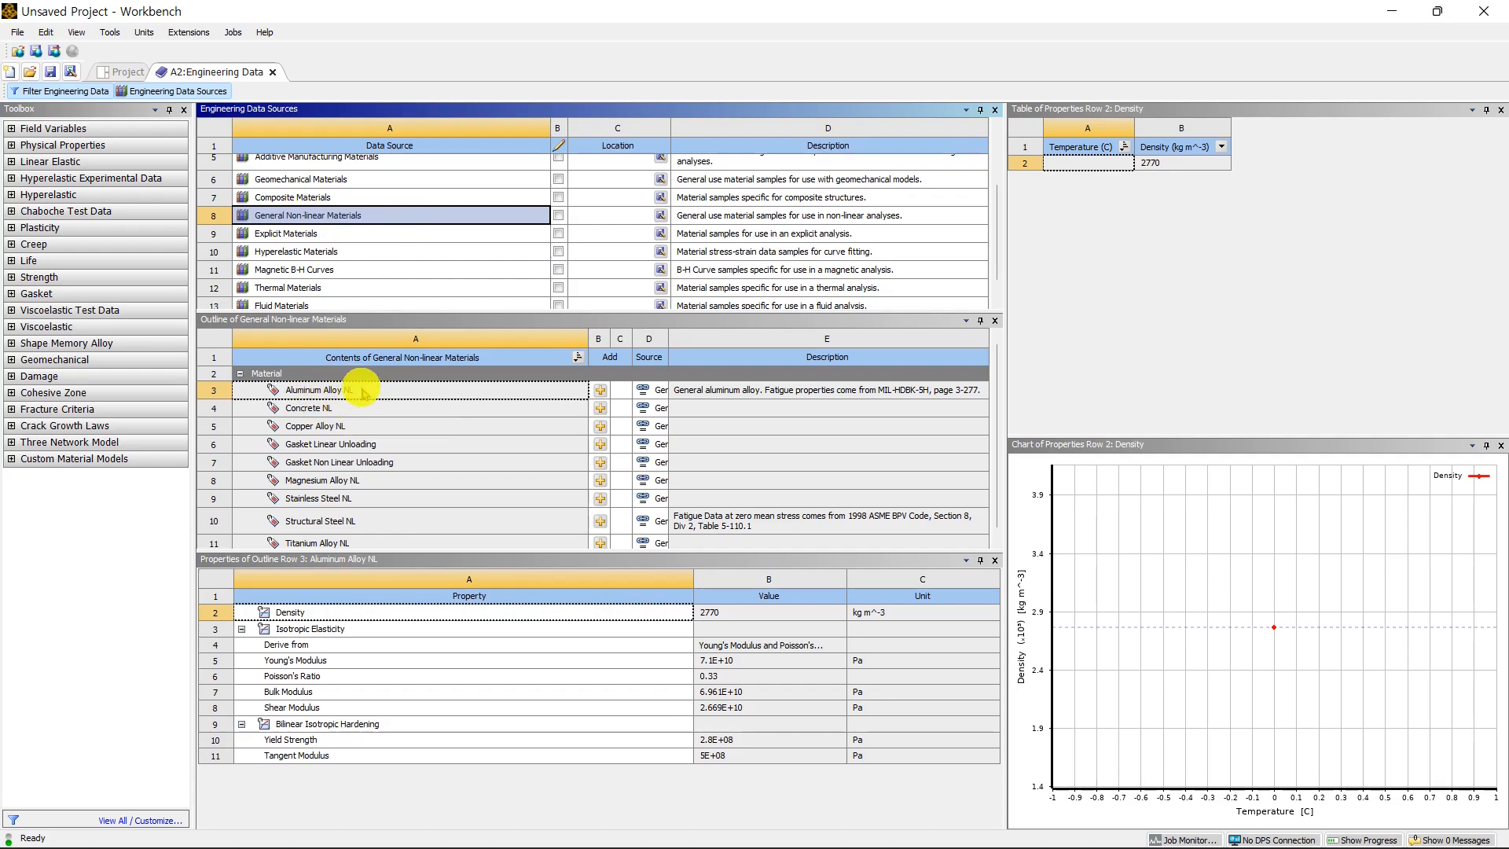
pyautogui.click(340, 500)
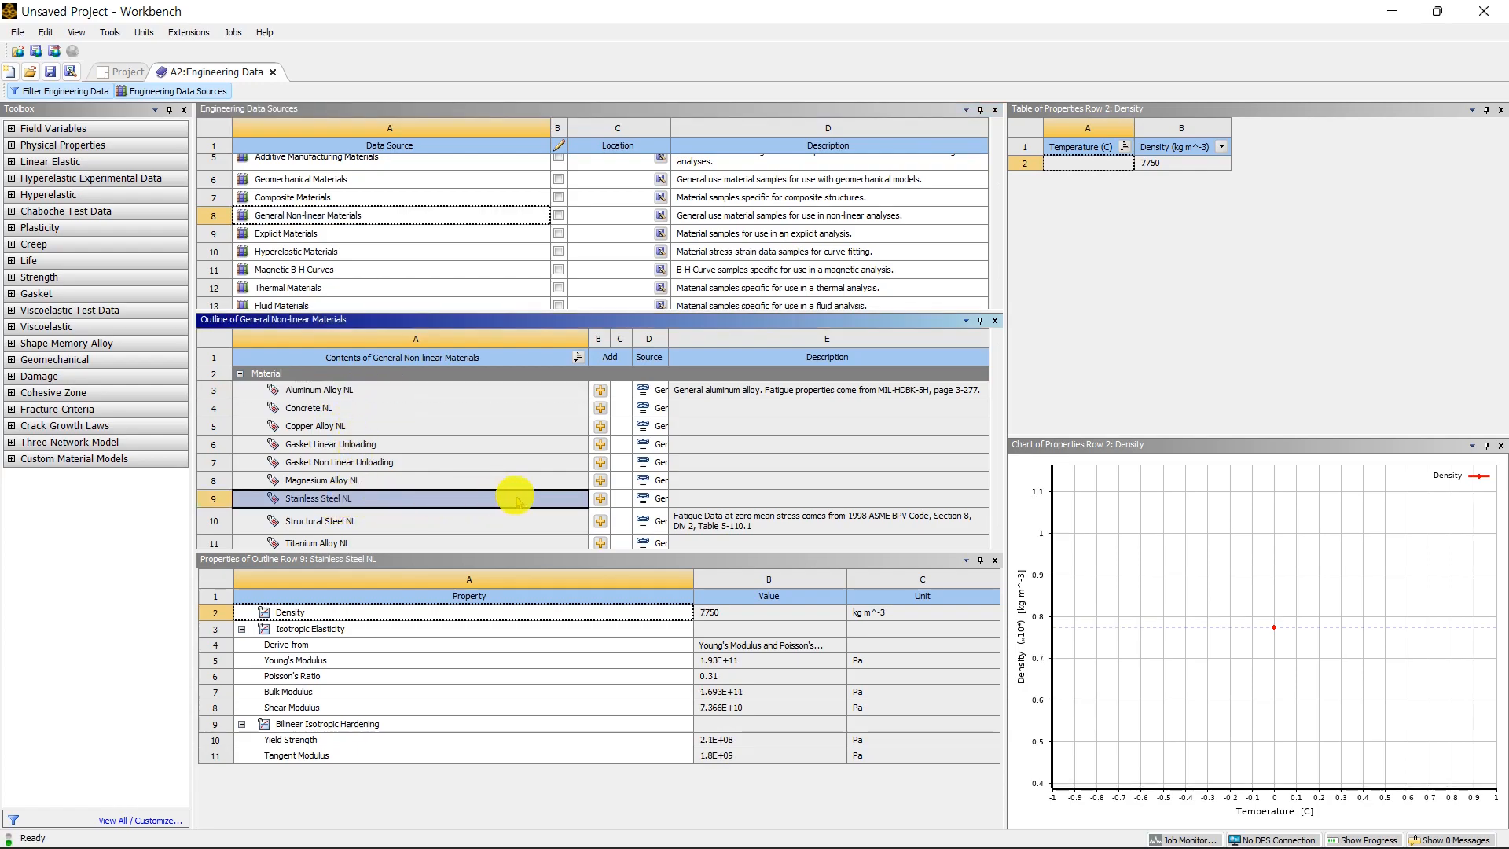
pyautogui.click(600, 499)
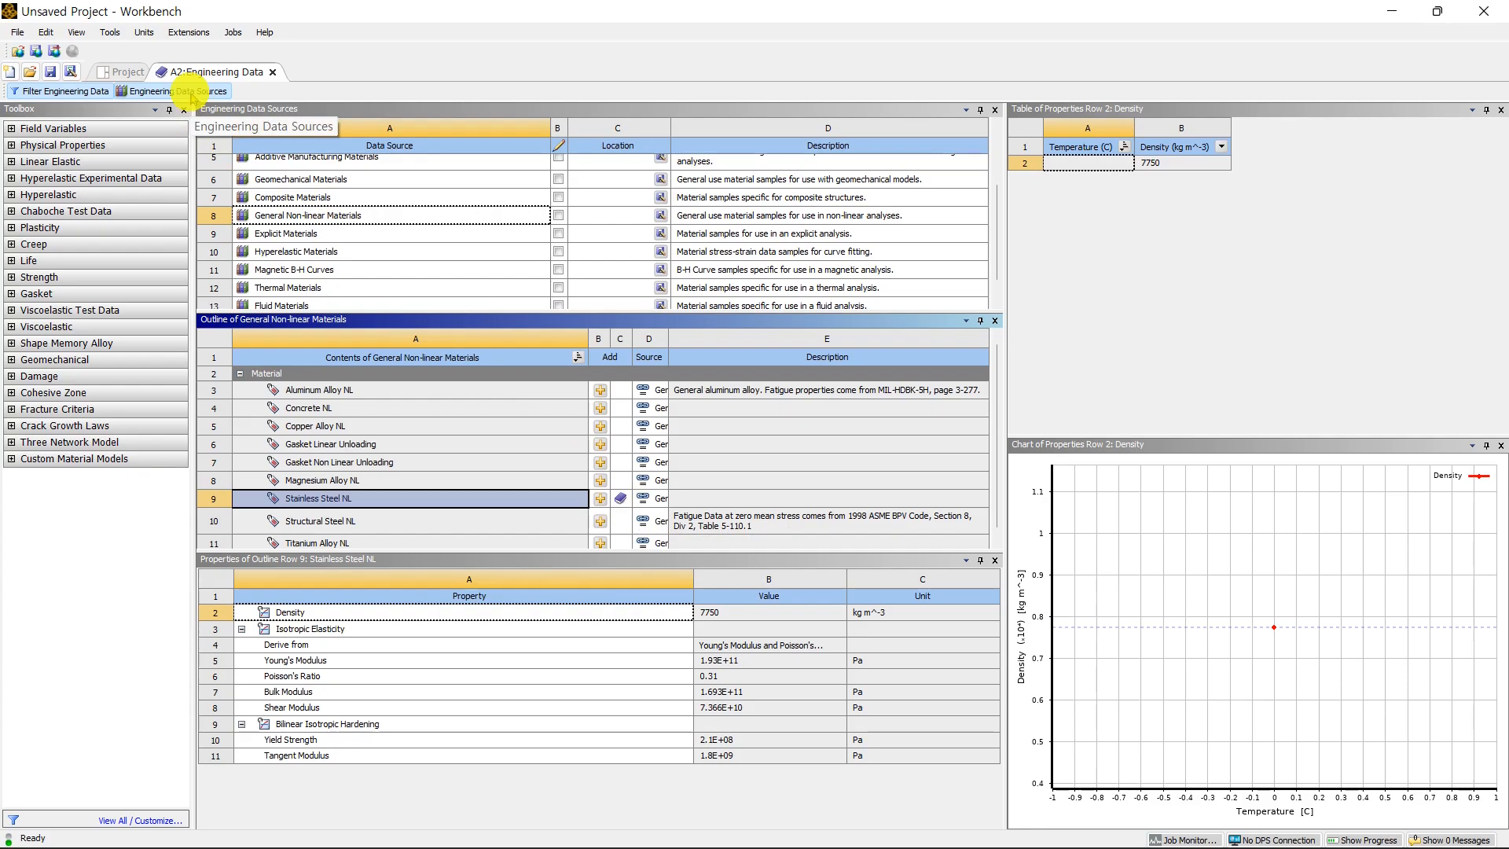
pyautogui.click(192, 93)
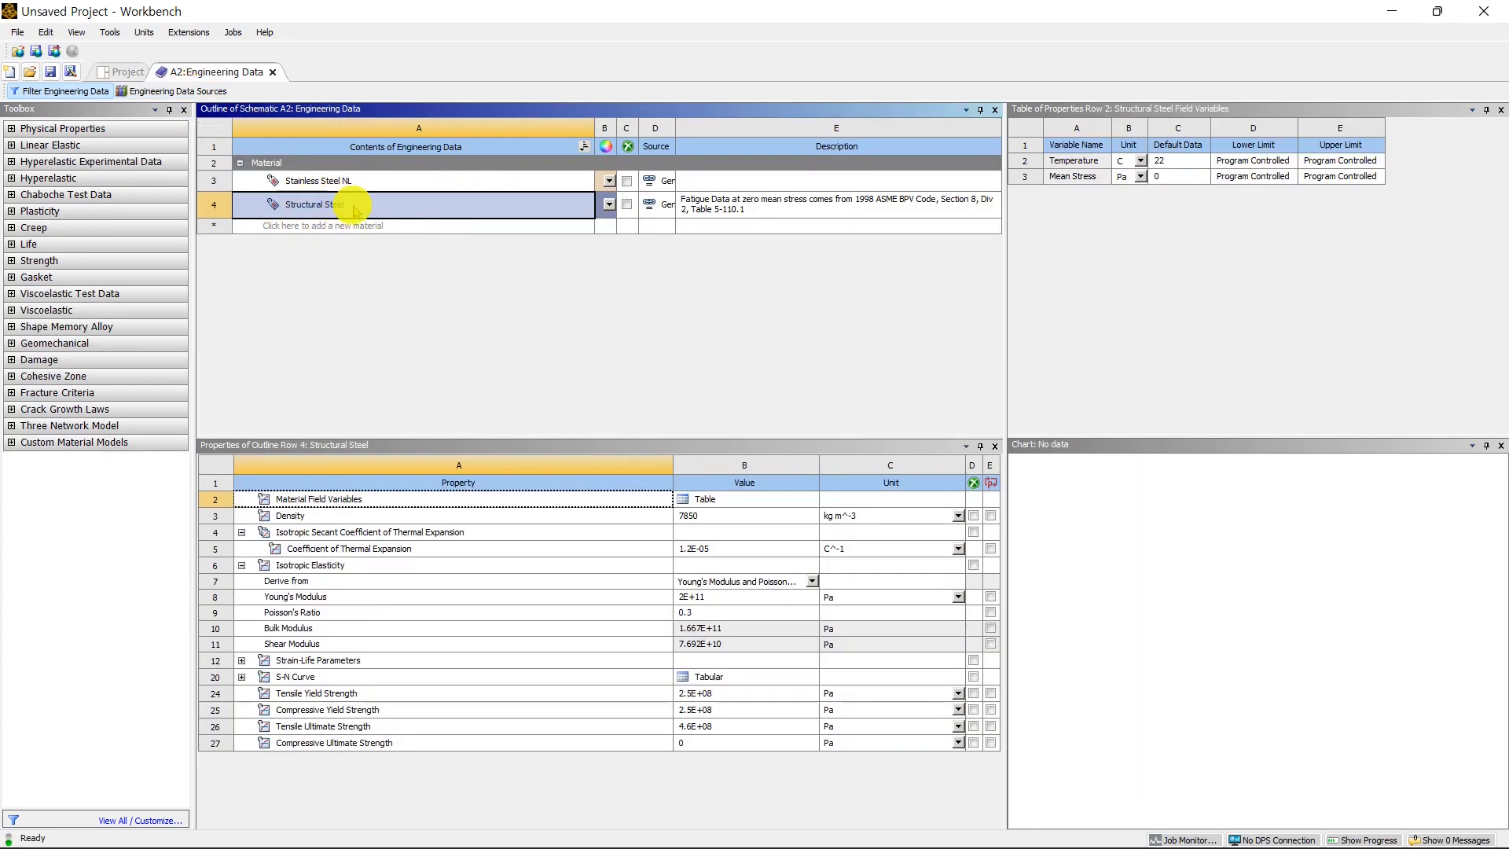
# Step: Switch the yield strength and tangent modulus units of Stainless Steel NL to MPa and review its bilinear isotropic hardening data
pyautogui.click(366, 184)
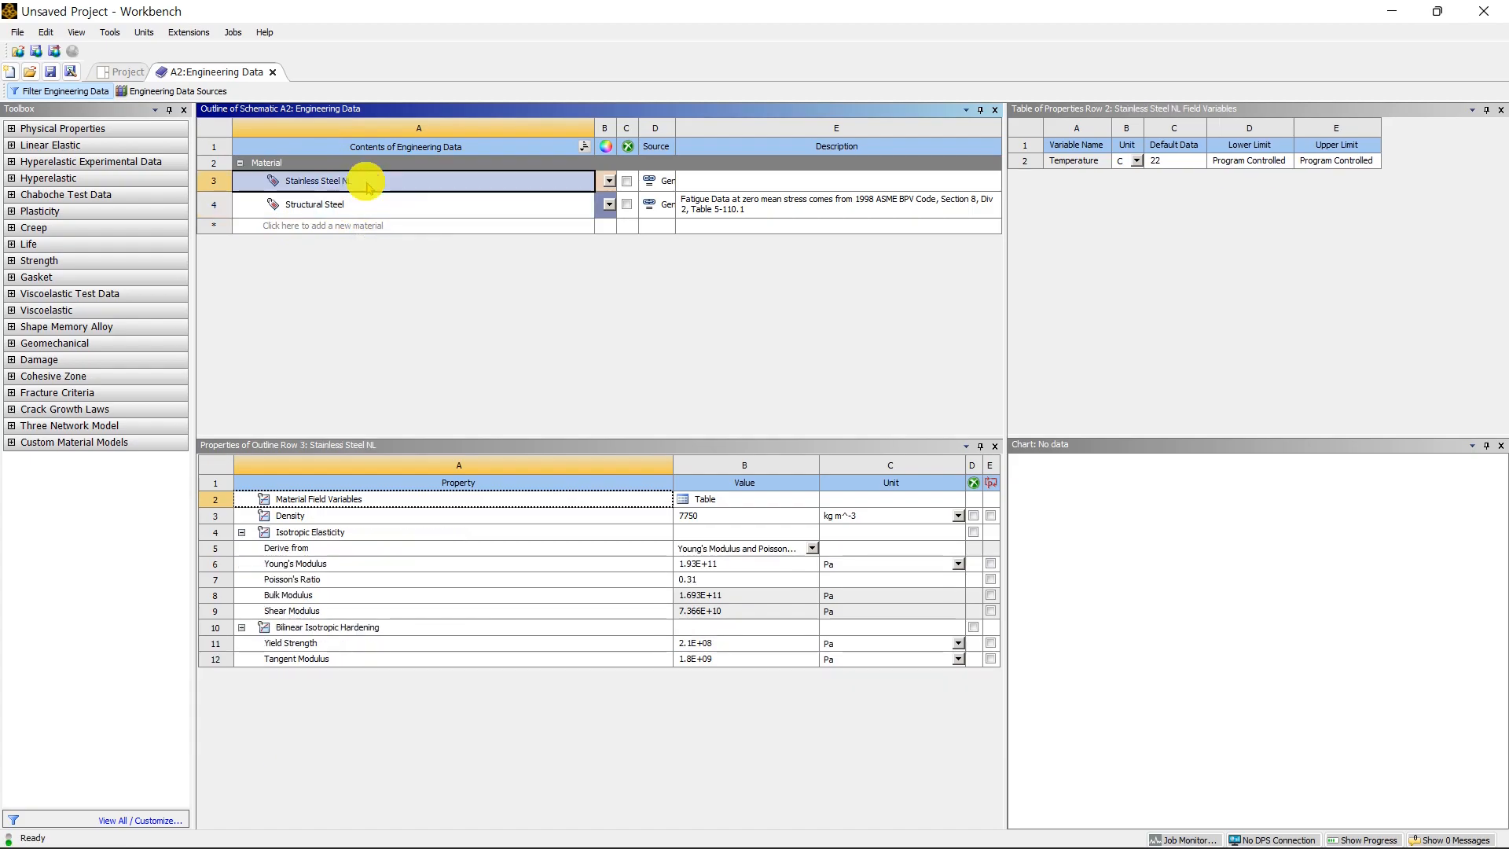
pyautogui.click(393, 515)
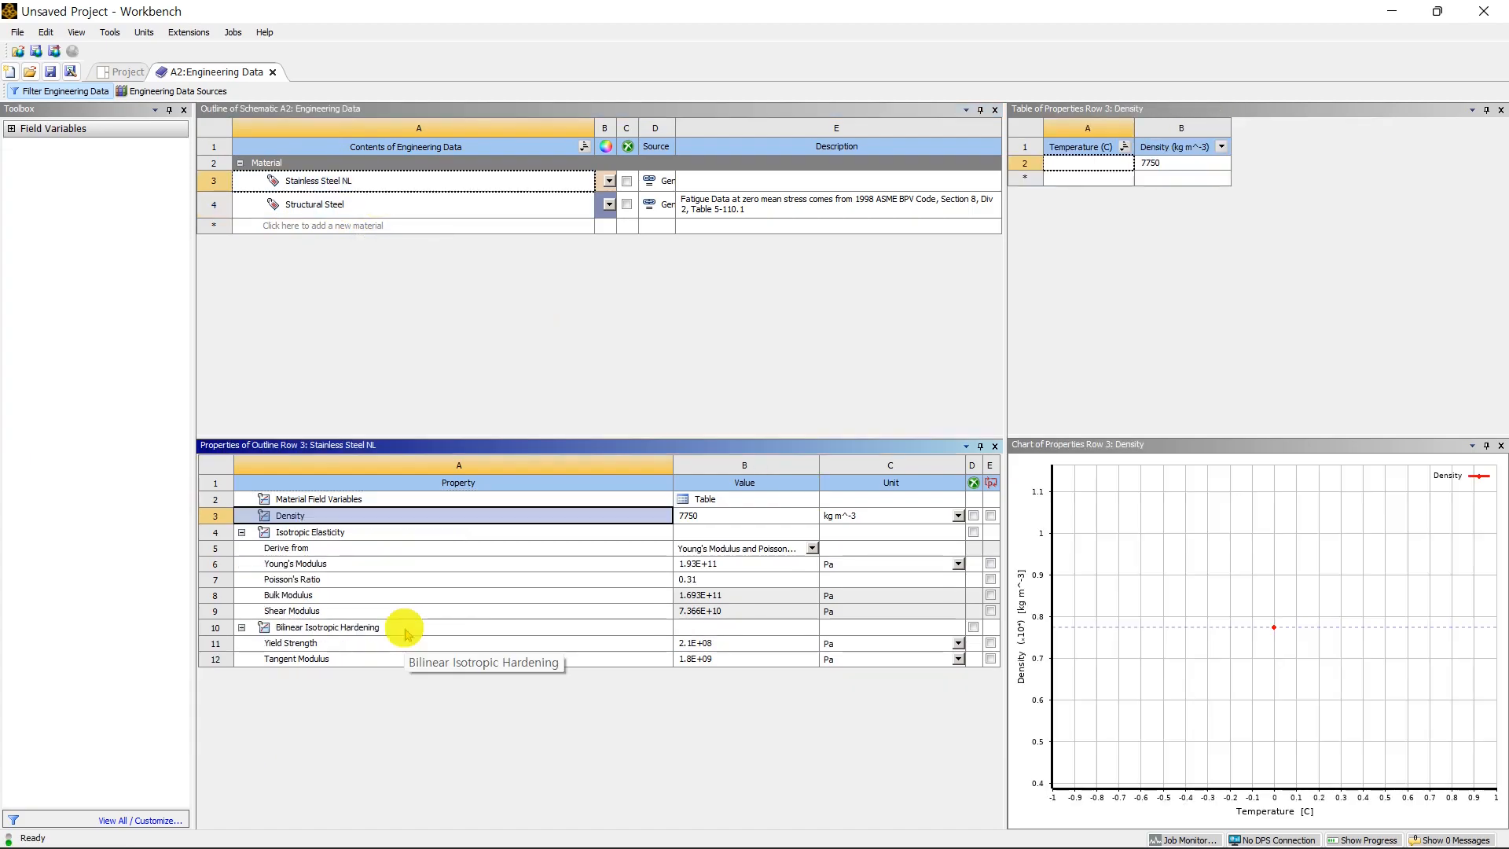
pyautogui.click(407, 633)
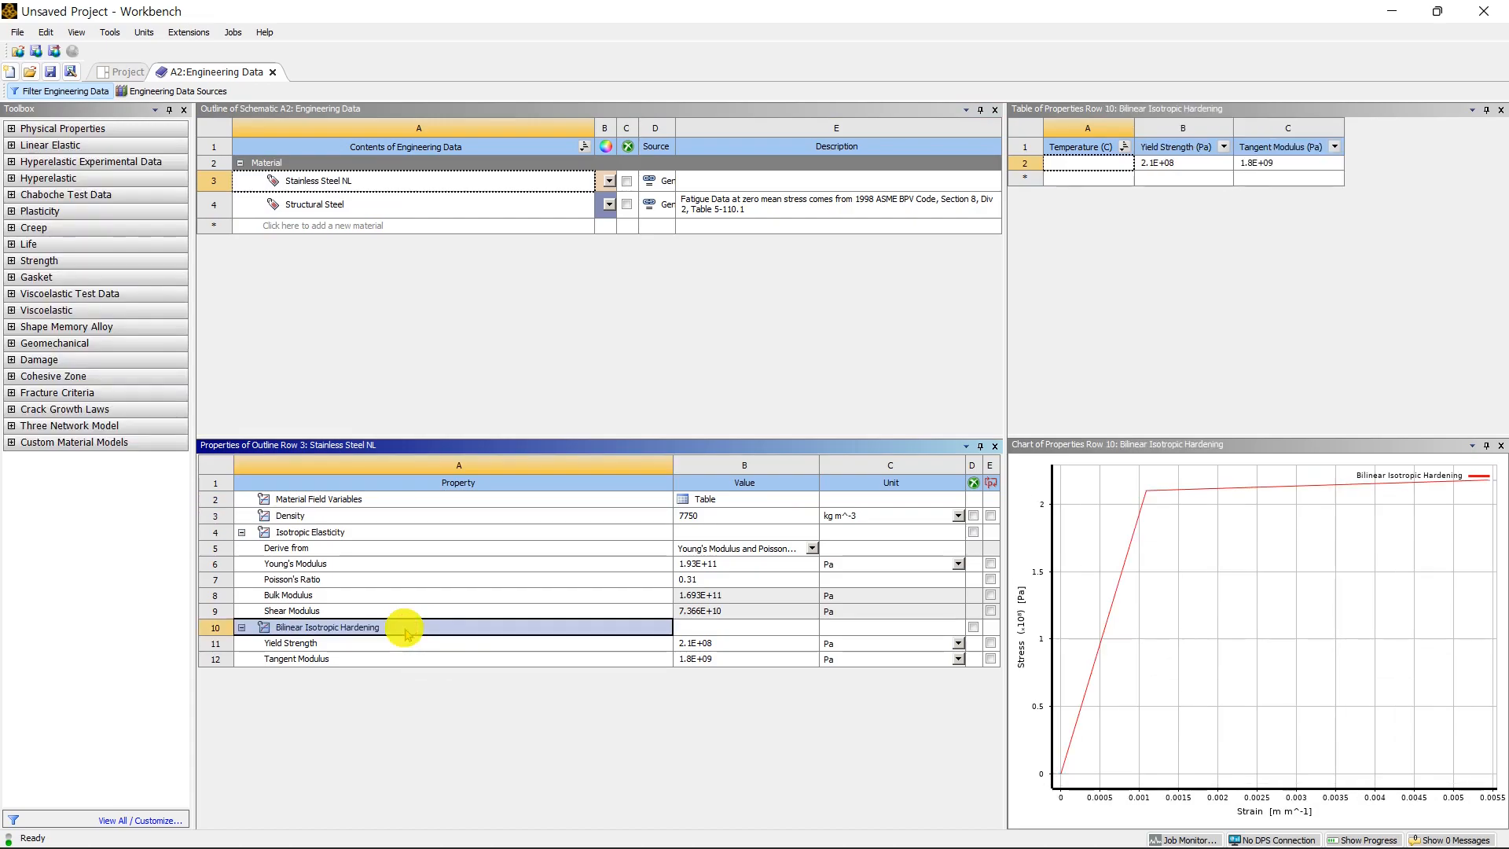
pyautogui.click(958, 643)
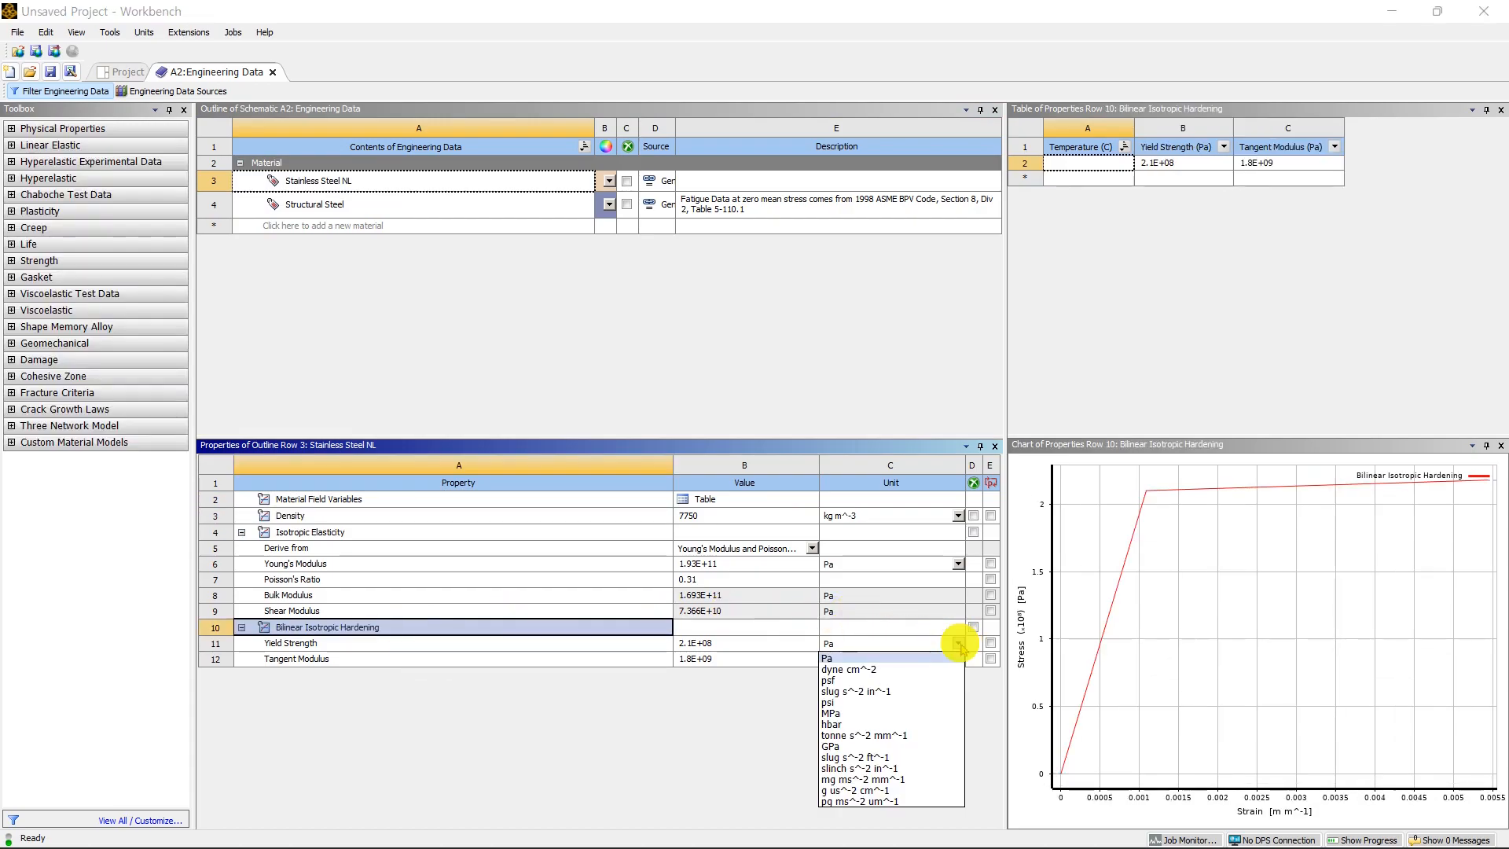
pyautogui.click(880, 713)
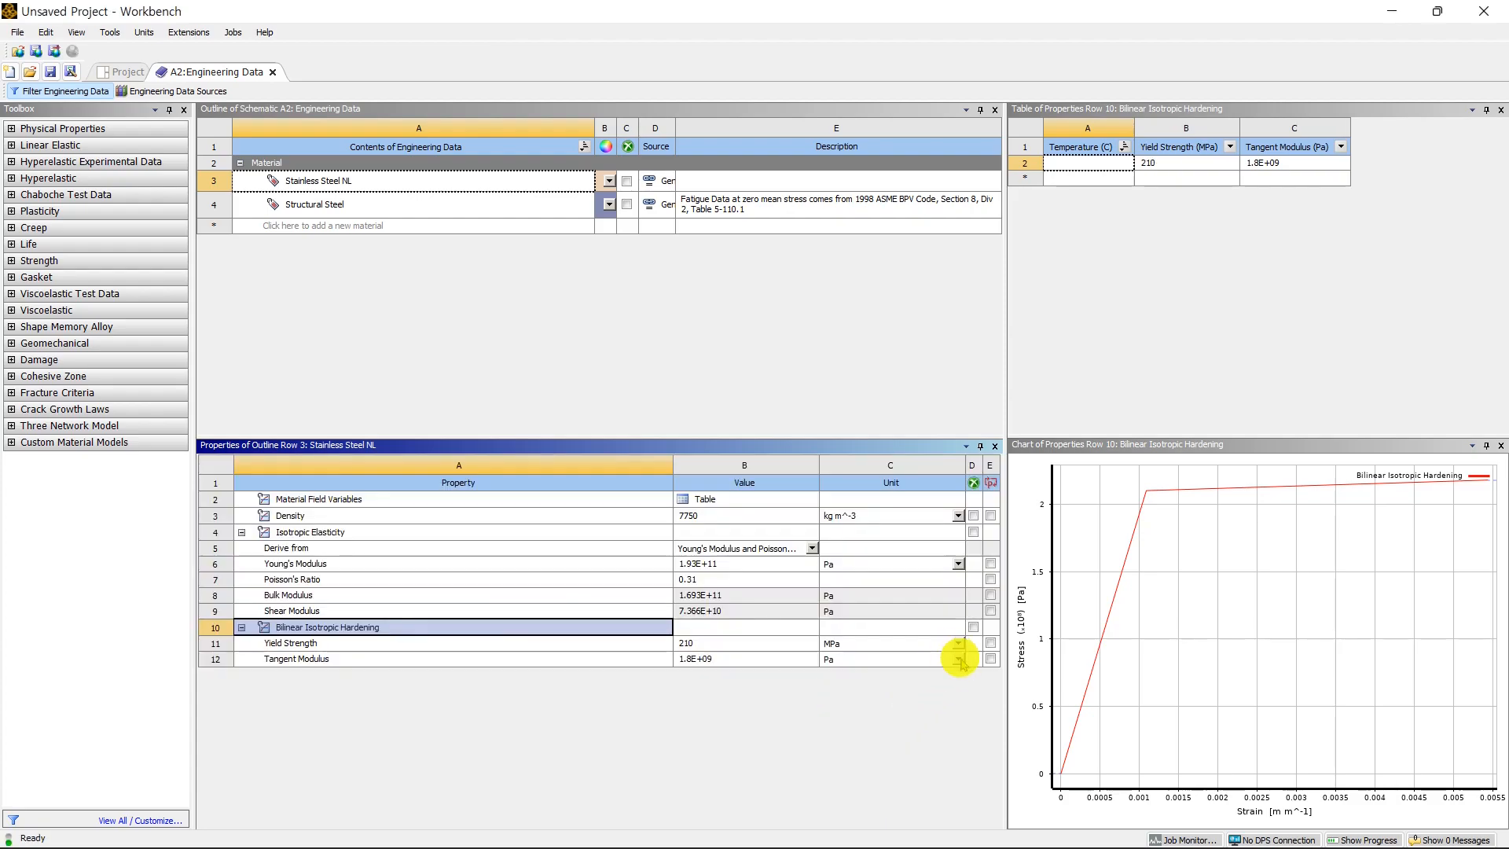
pyautogui.click(957, 659)
pyautogui.click(863, 729)
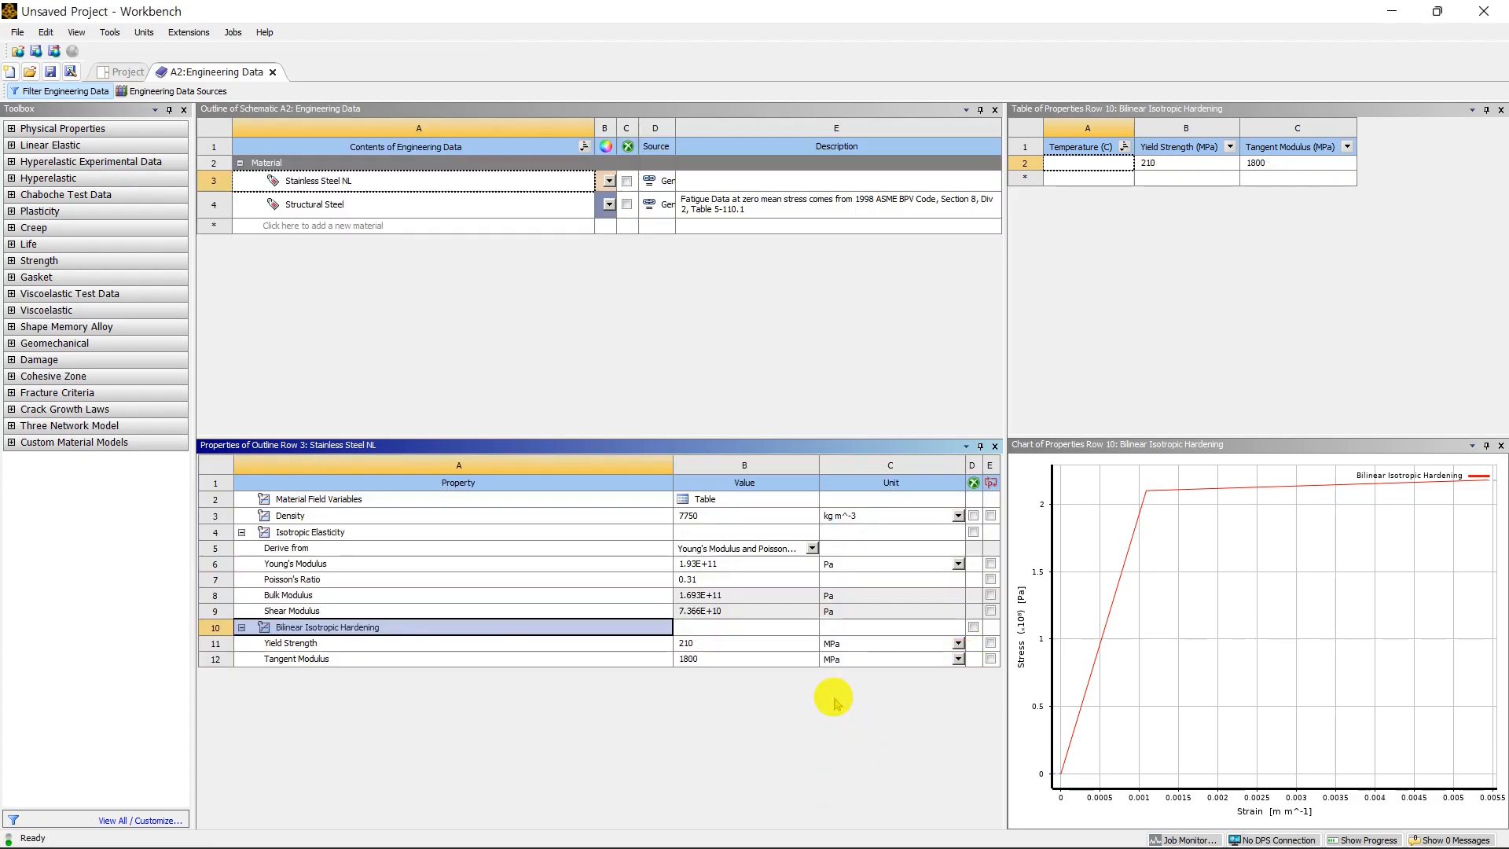
pyautogui.click(422, 649)
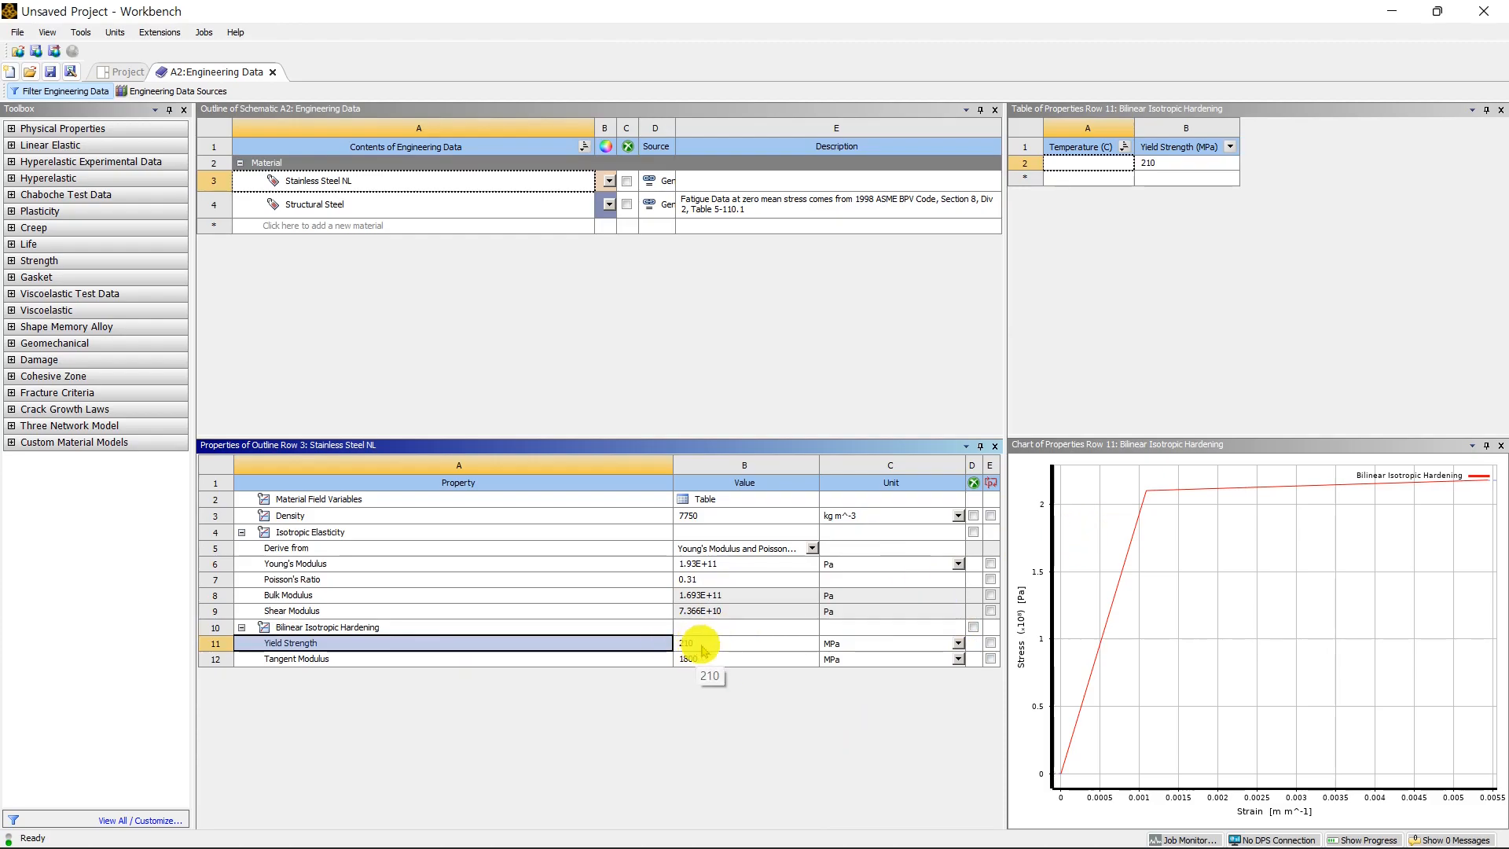
pyautogui.click(384, 662)
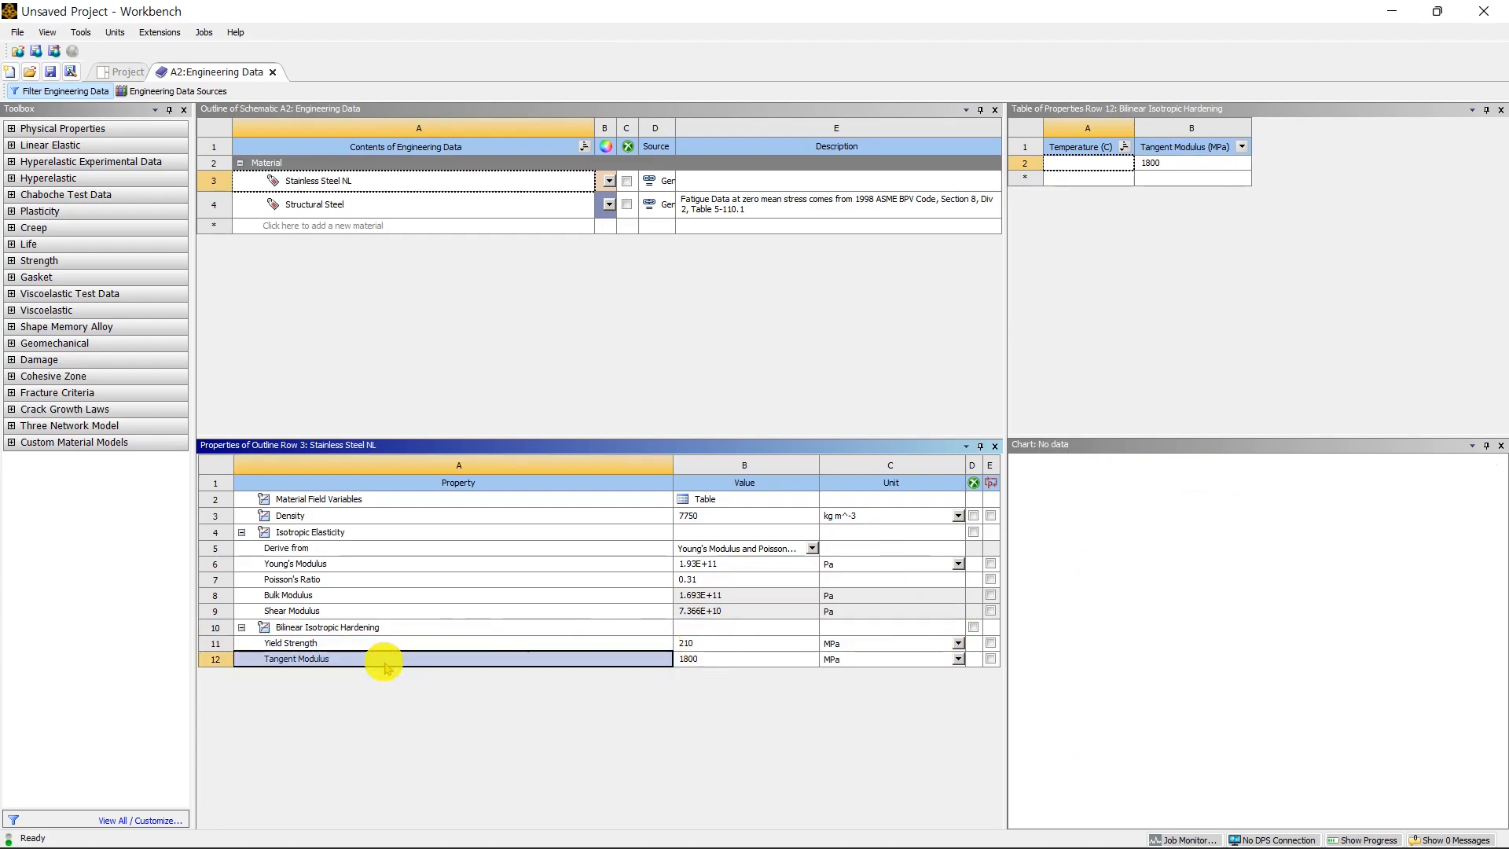
pyautogui.click(411, 626)
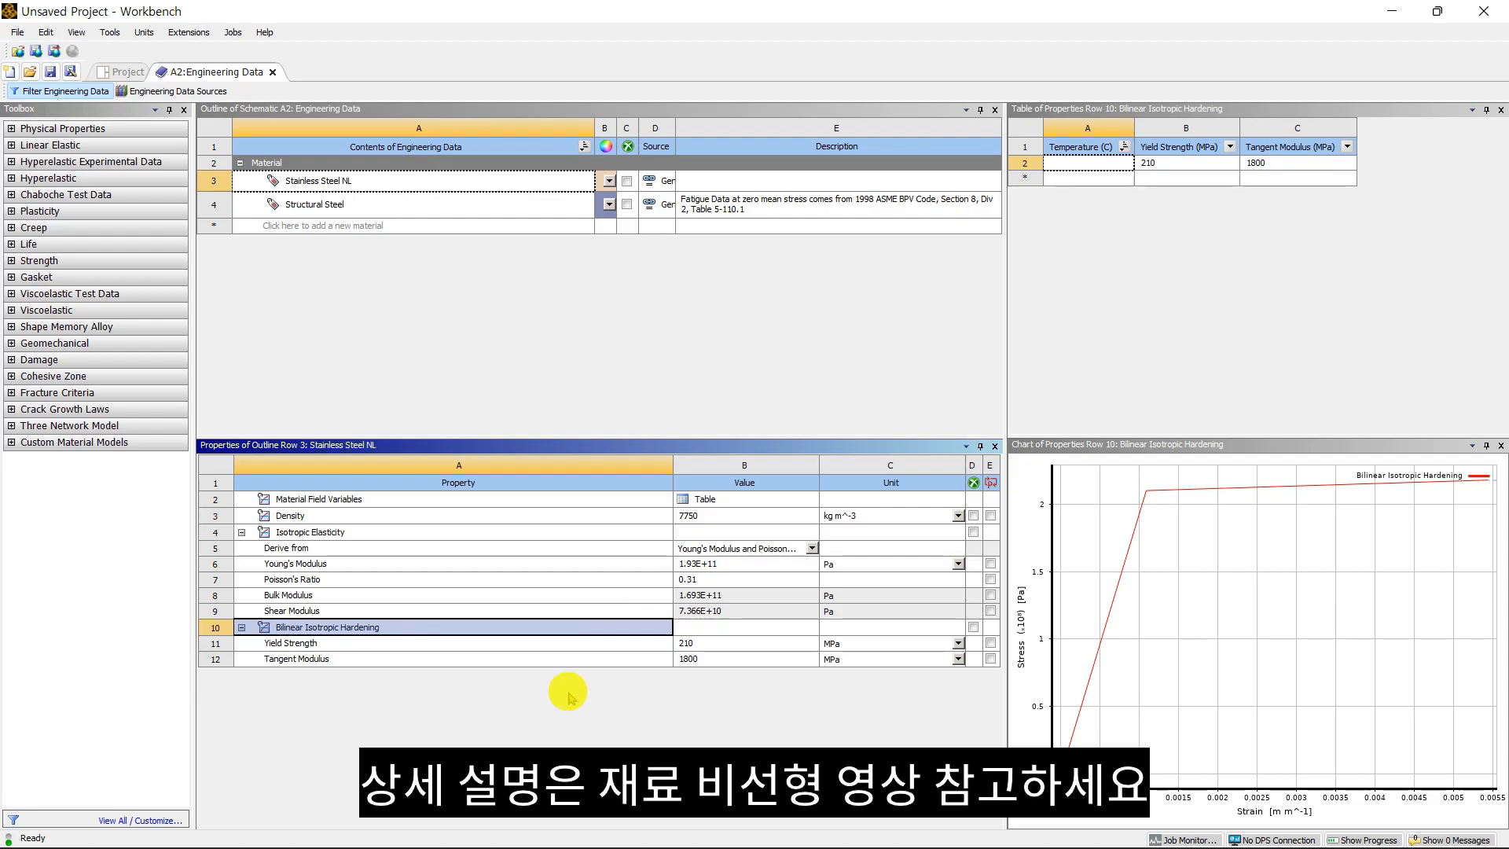
pyautogui.click(338, 181)
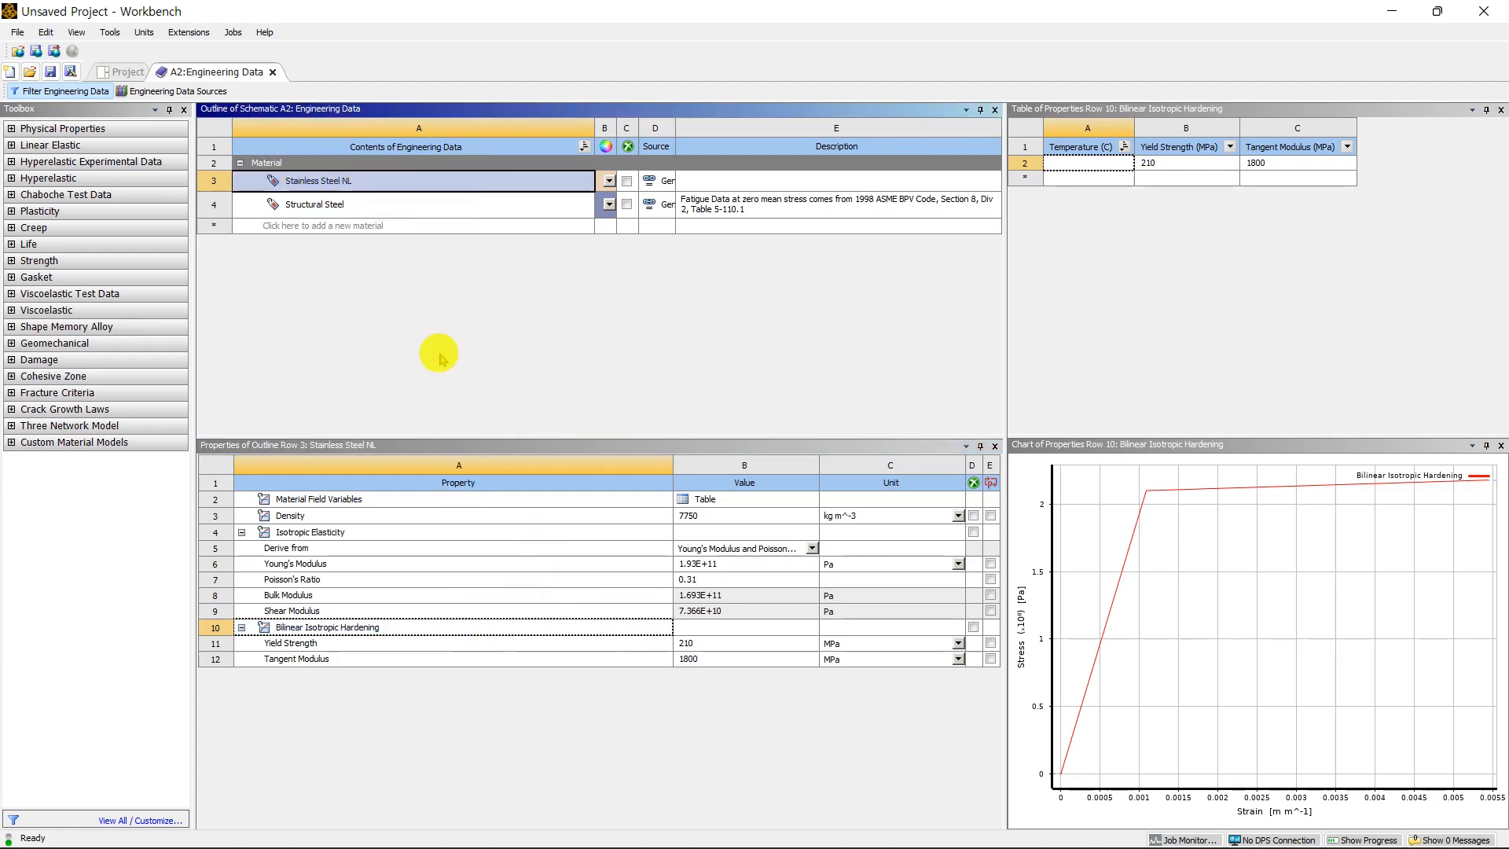
pyautogui.click(273, 73)
# Step: Start a new SpaceClaim geometry for the Static Structural system
pyautogui.doubleClick(337, 206)
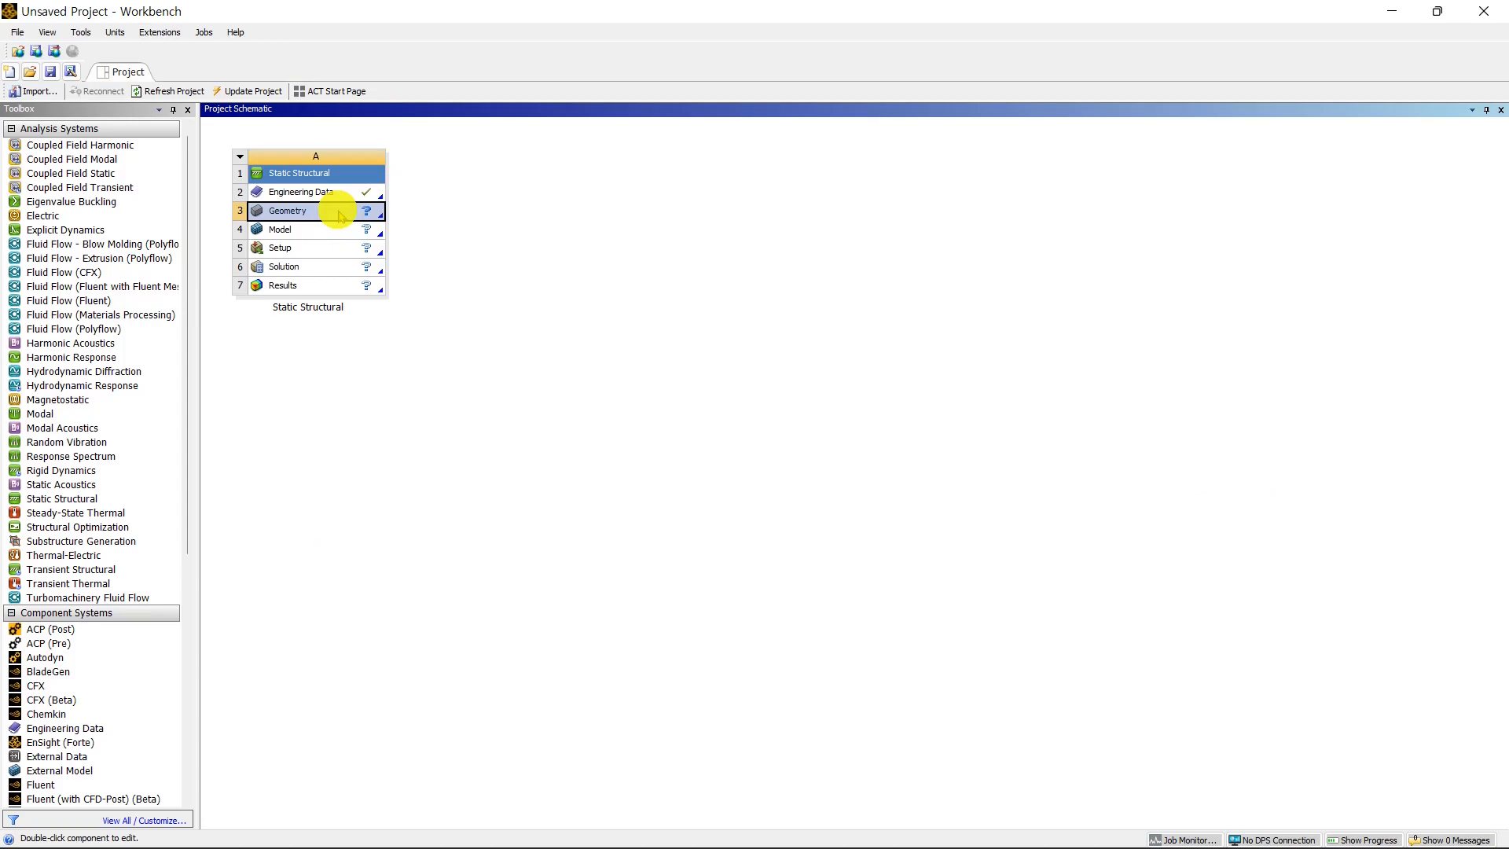
pyautogui.rightClick(340, 213)
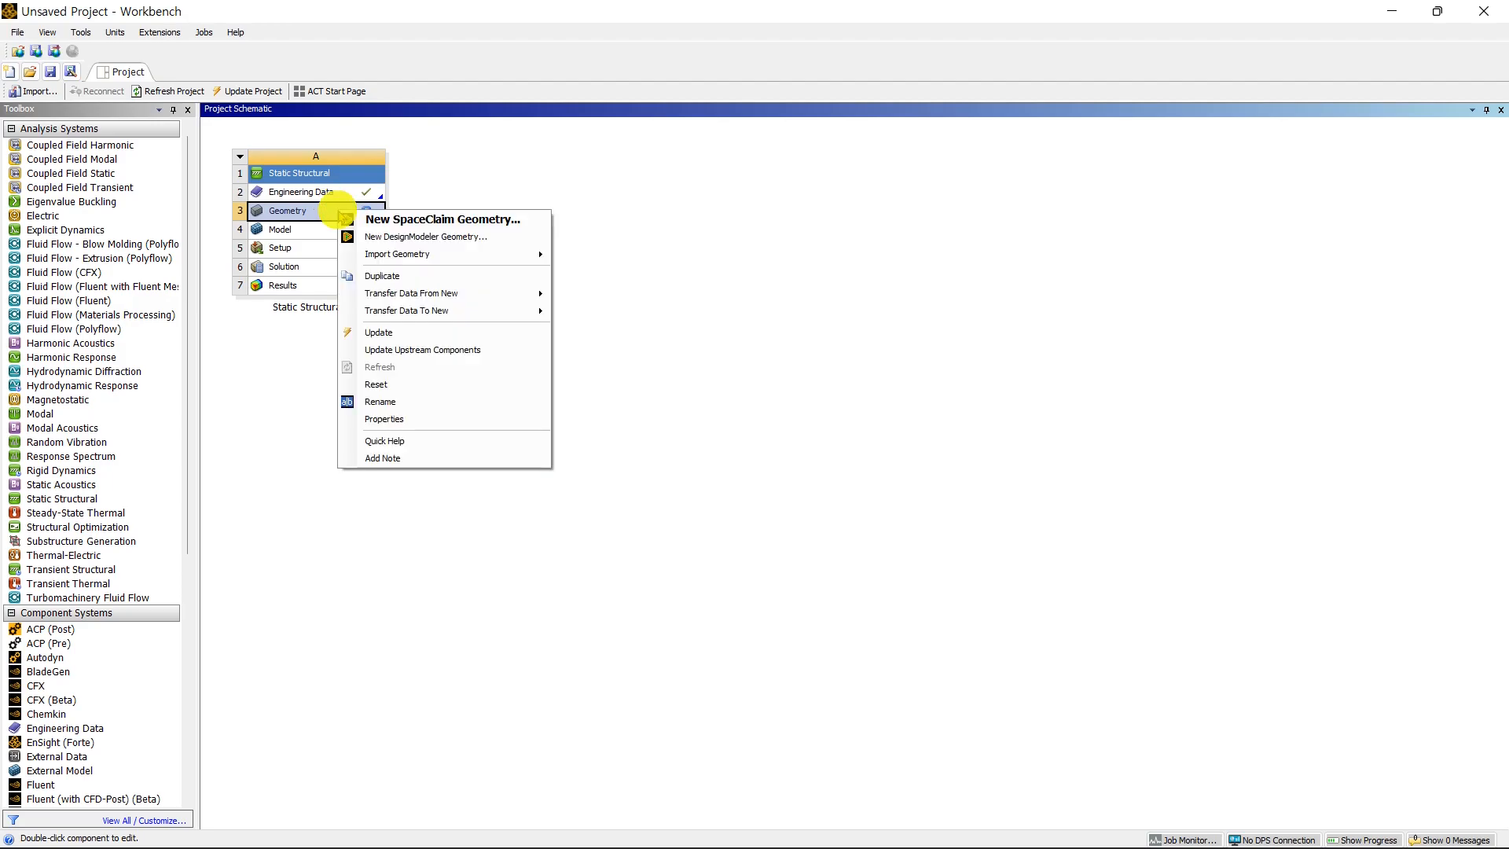
pyautogui.moveTo(523, 256)
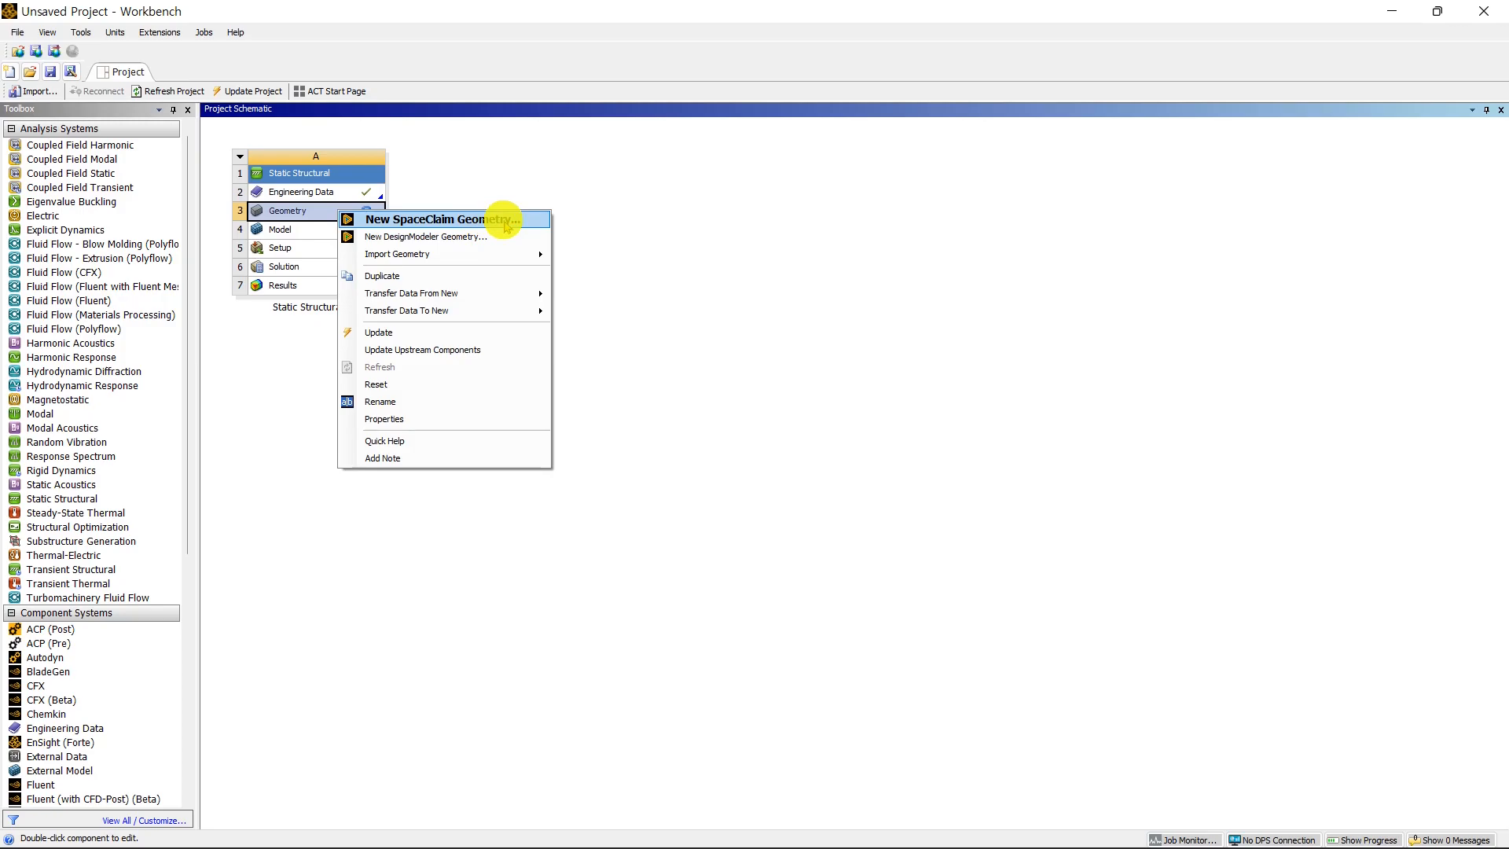
pyautogui.click(505, 224)
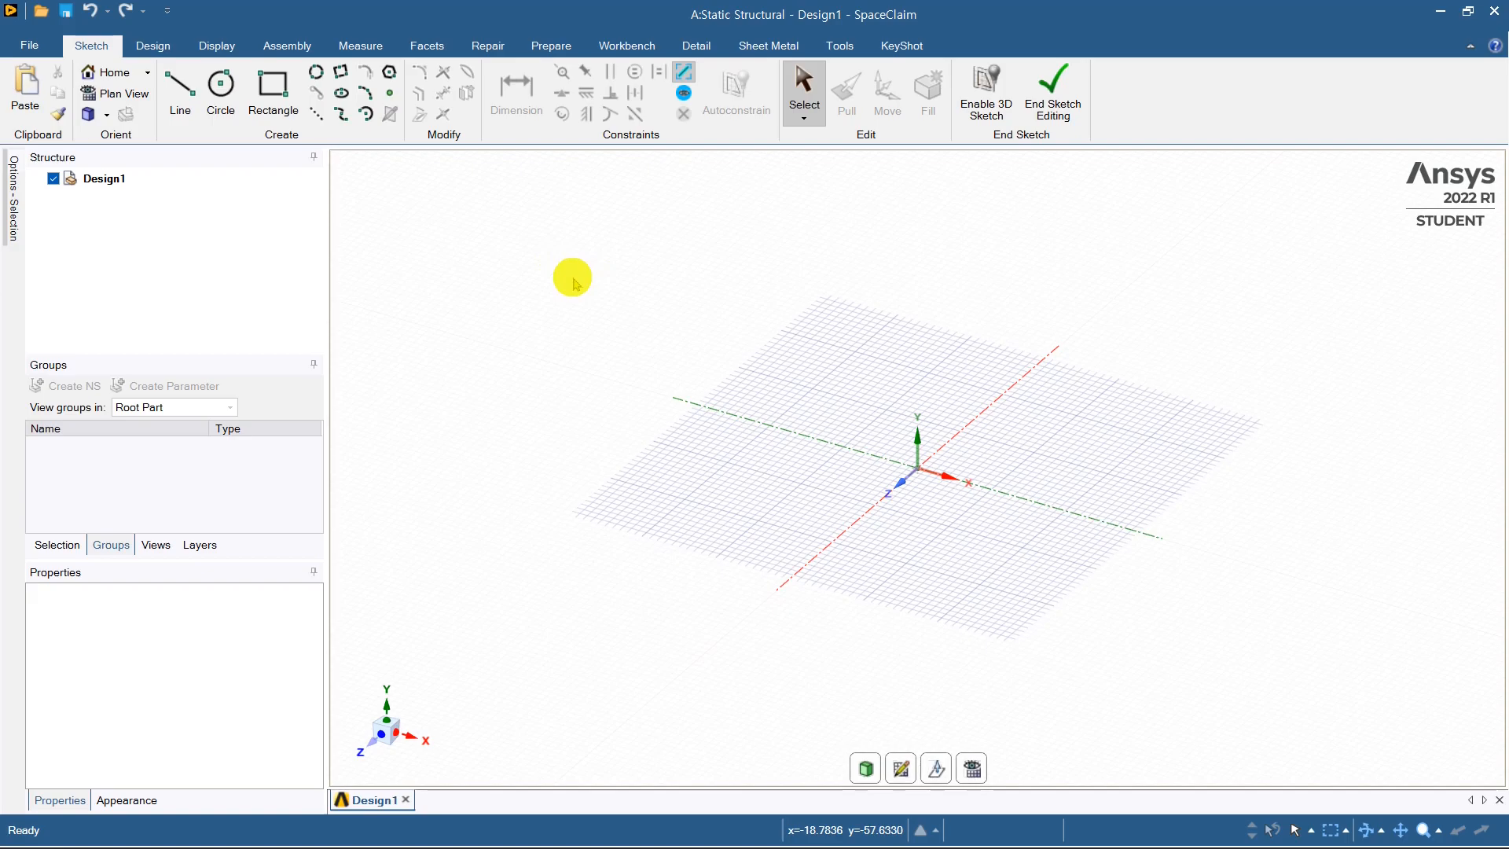
# Step: Open the STEP assembly barbecue_tongs_1_a1_asm.stp with the file filter set to All Files
pyautogui.click(37, 12)
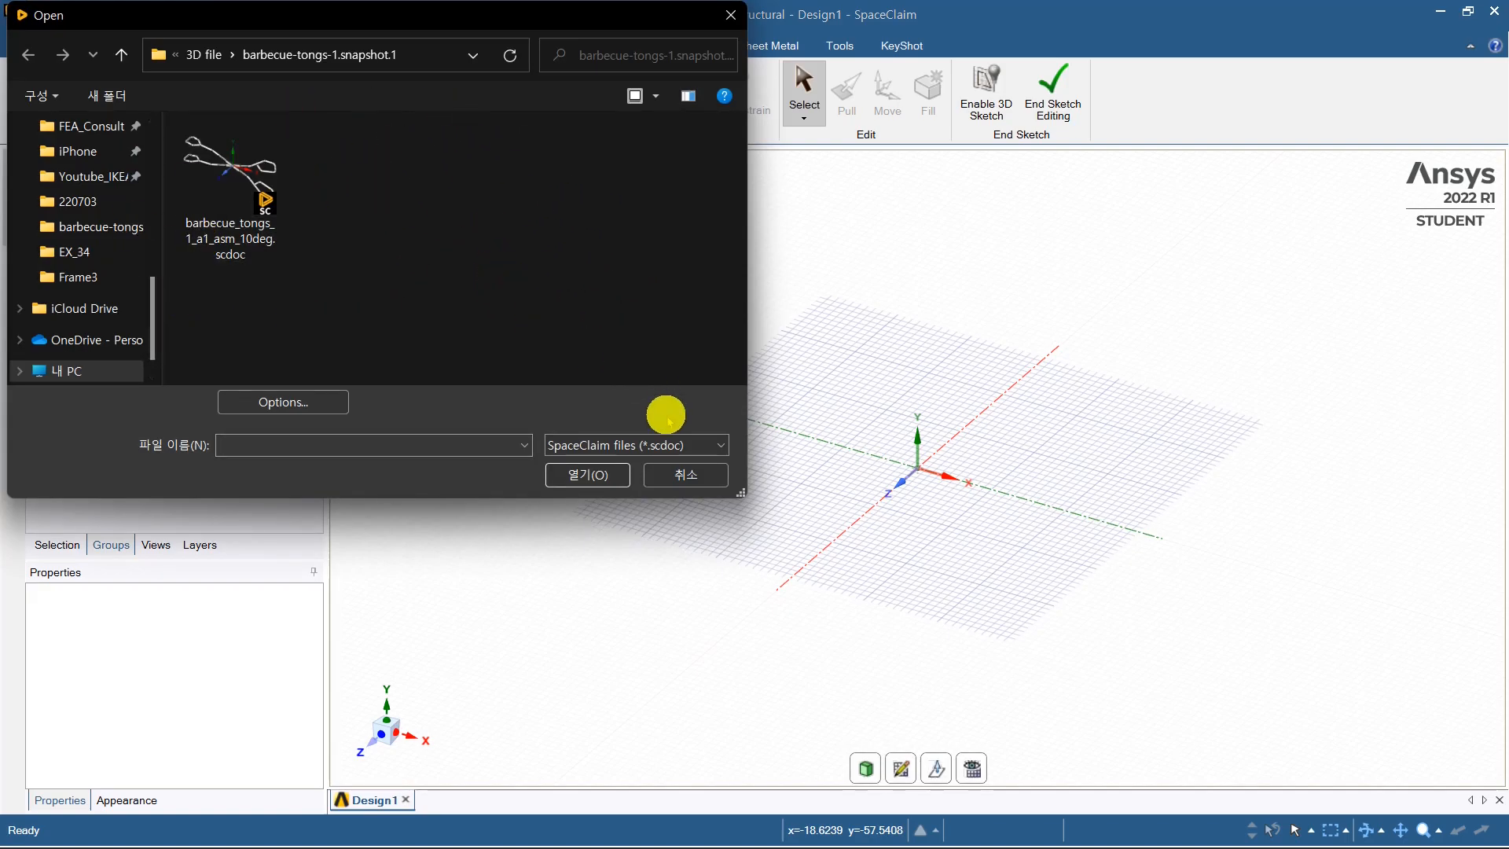
pyautogui.click(629, 444)
pyautogui.scroll(-4, 660, 385)
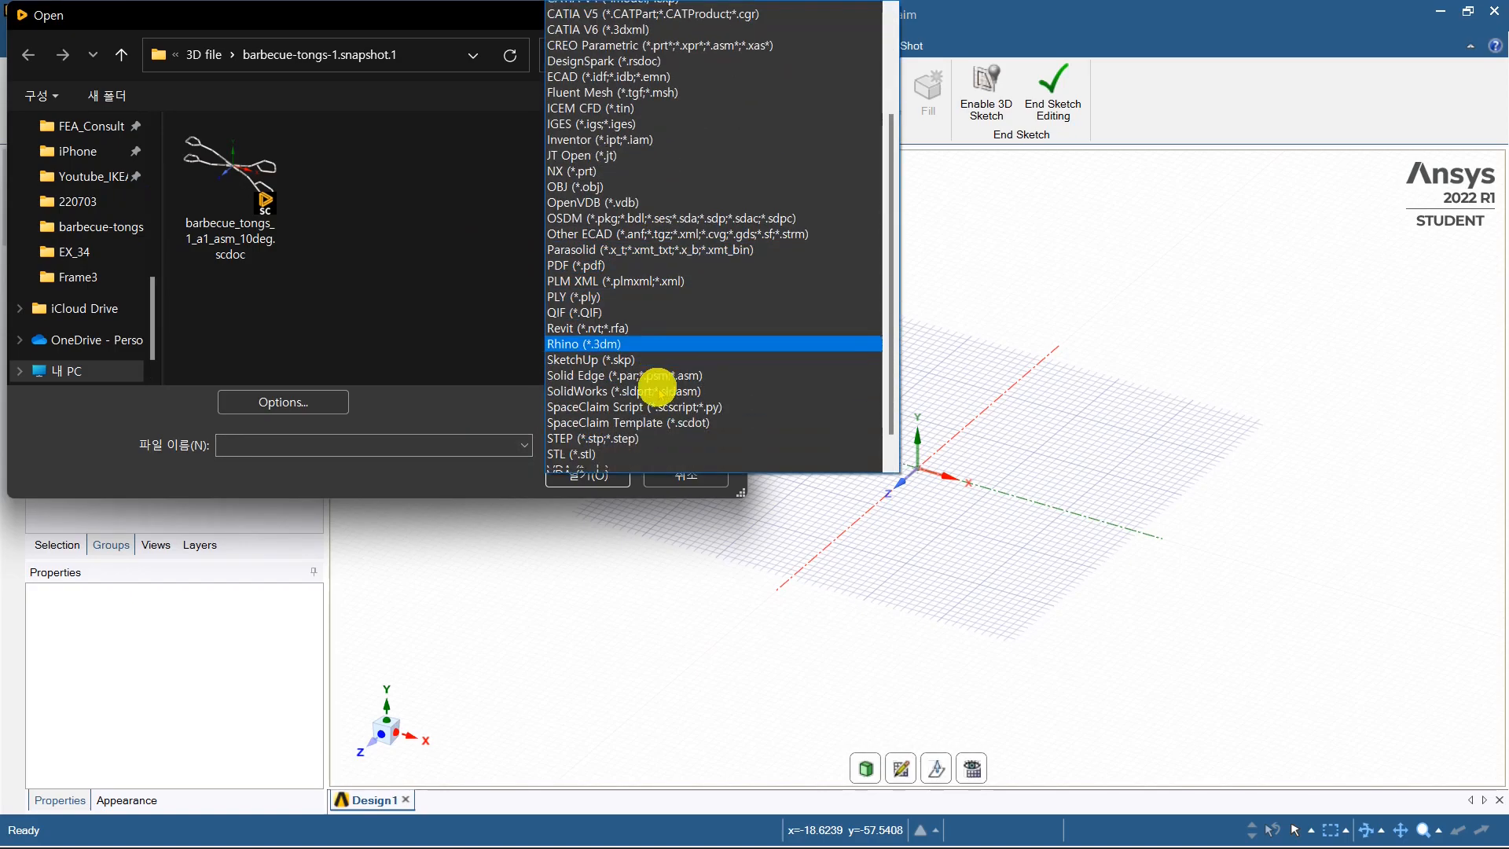
pyautogui.click(605, 463)
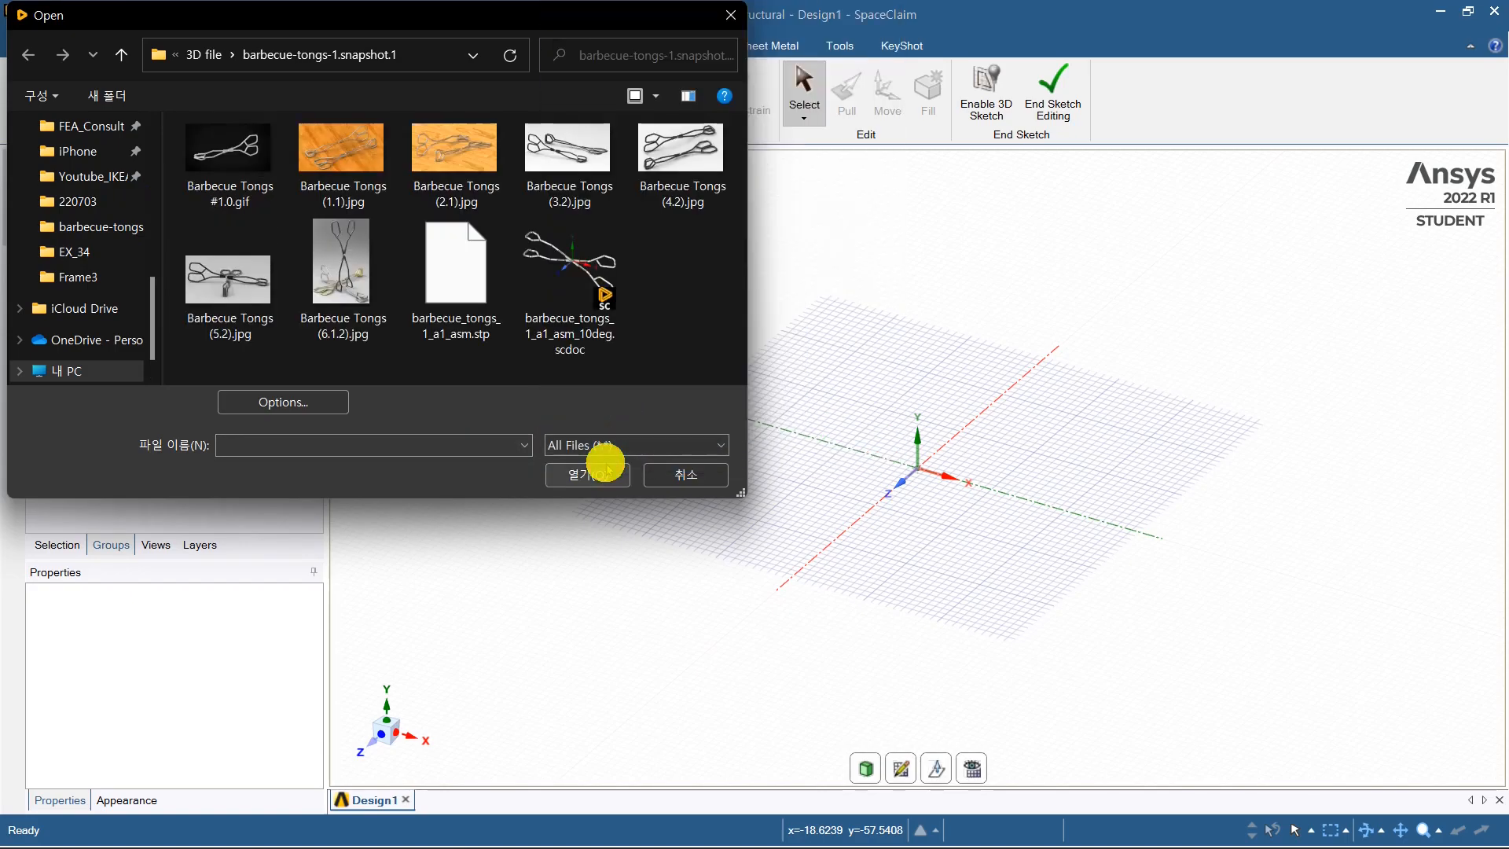
pyautogui.click(481, 271)
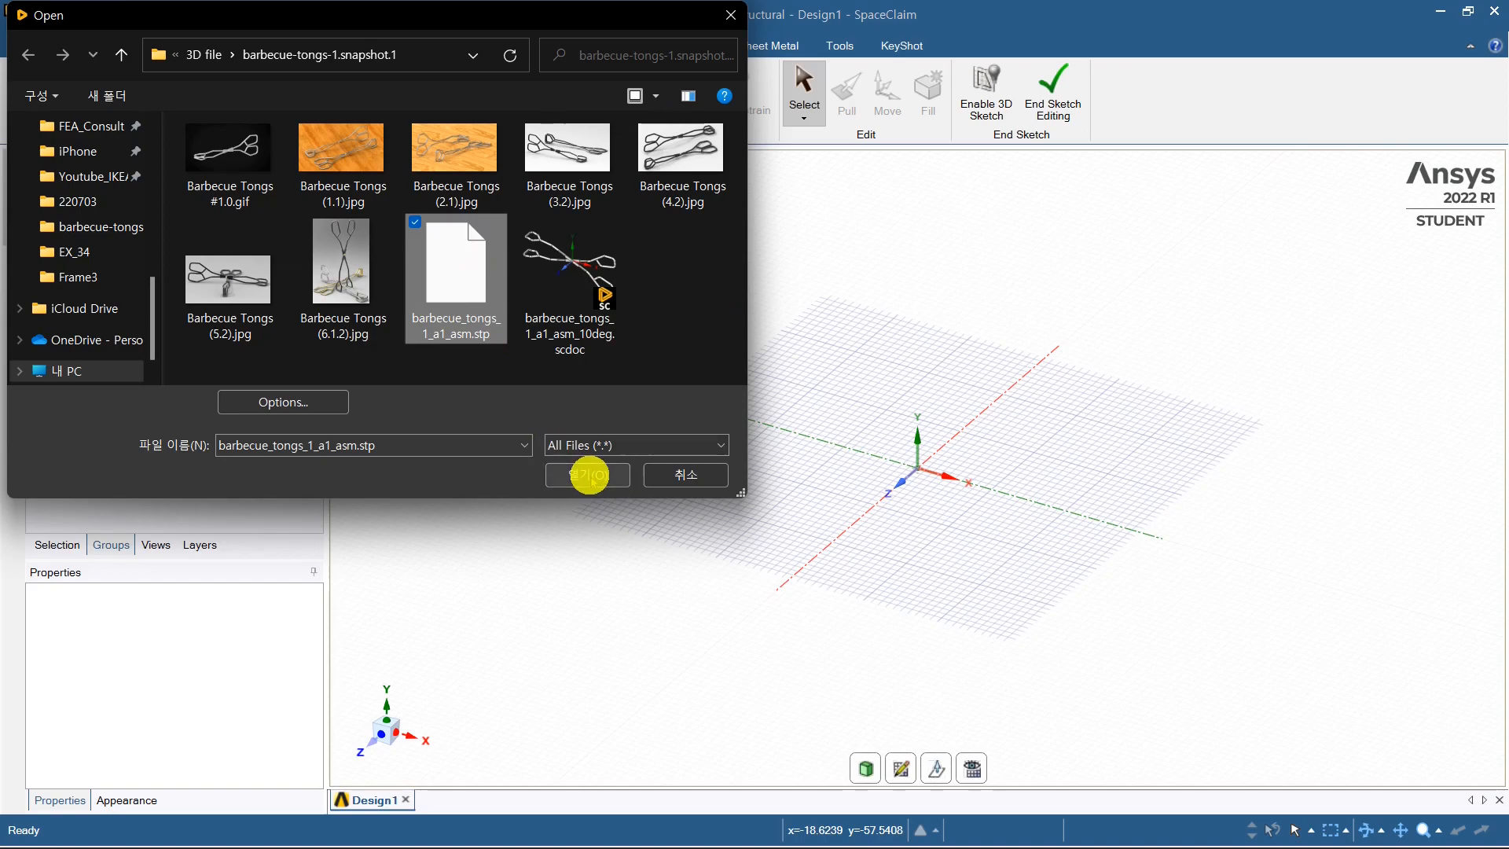
pyautogui.click(588, 475)
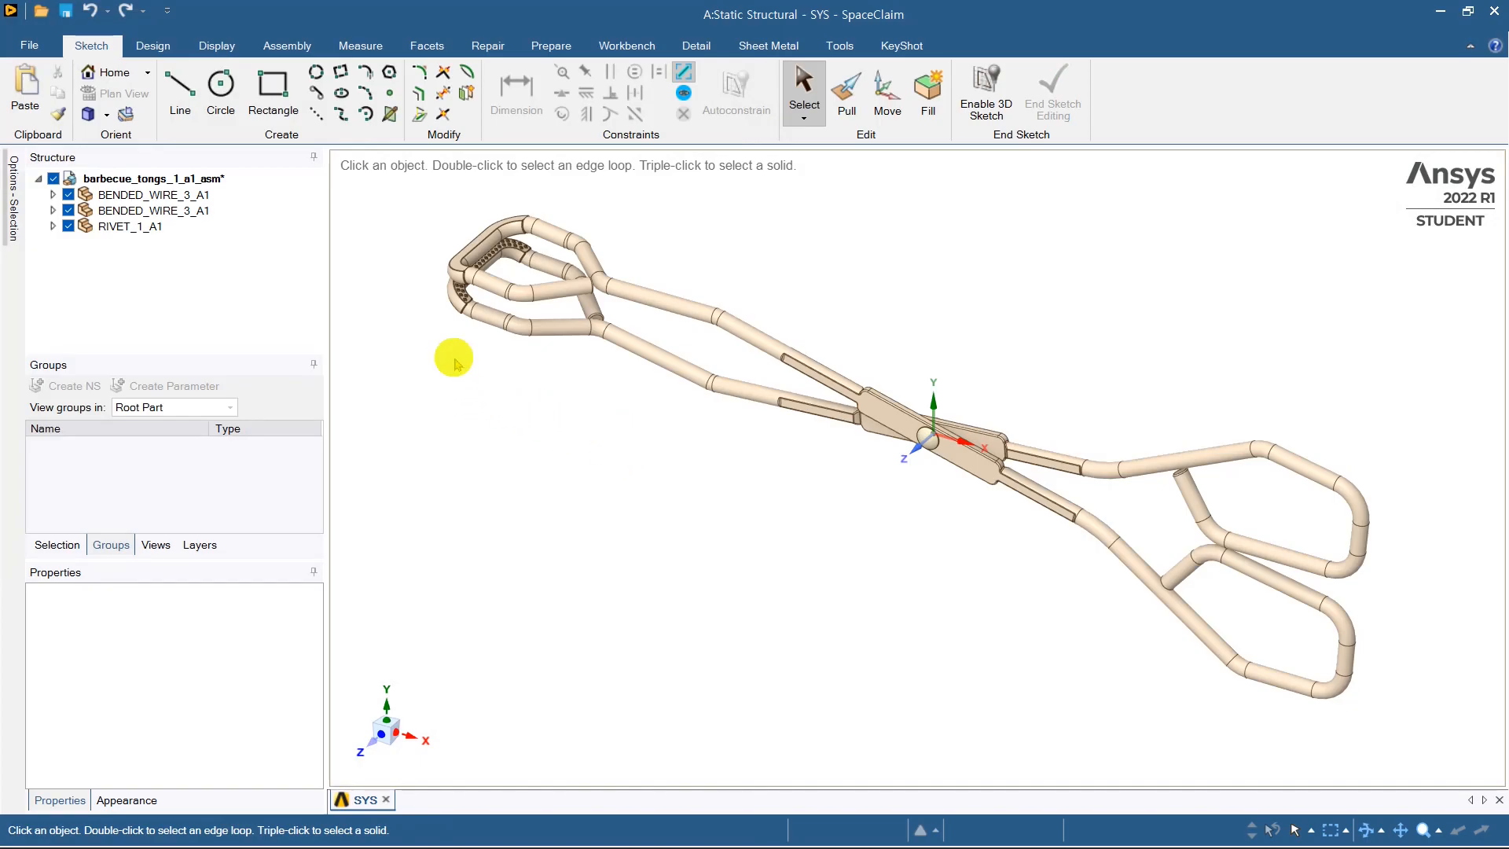
# Step: Expand both BENDED_WIRE_3_A1 components and the RIVET_1_A1 component in the structure tree and inspect their solids
pyautogui.click(53, 226)
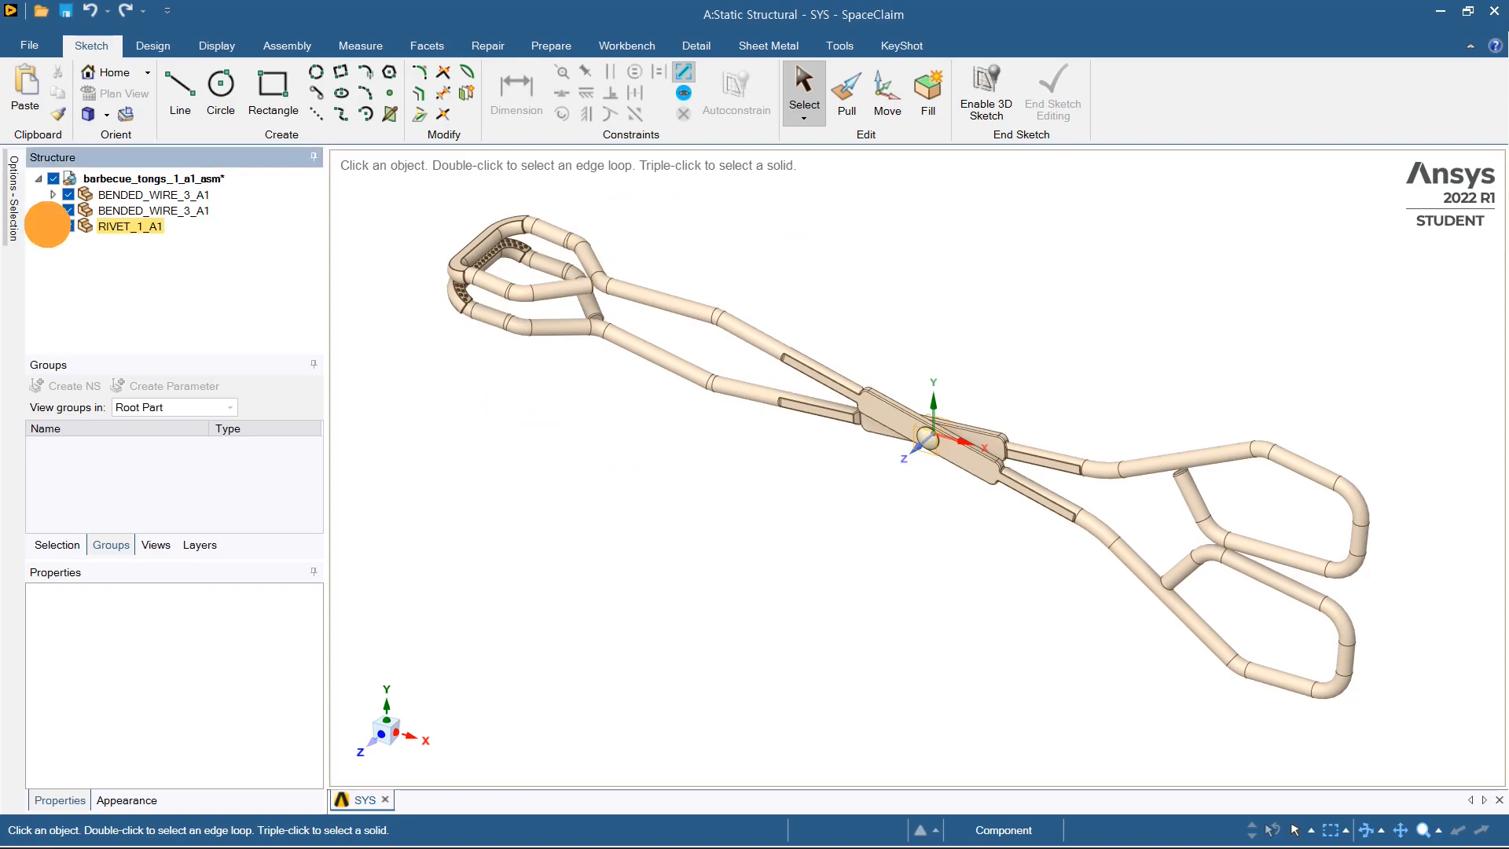
pyautogui.click(53, 210)
pyautogui.click(53, 194)
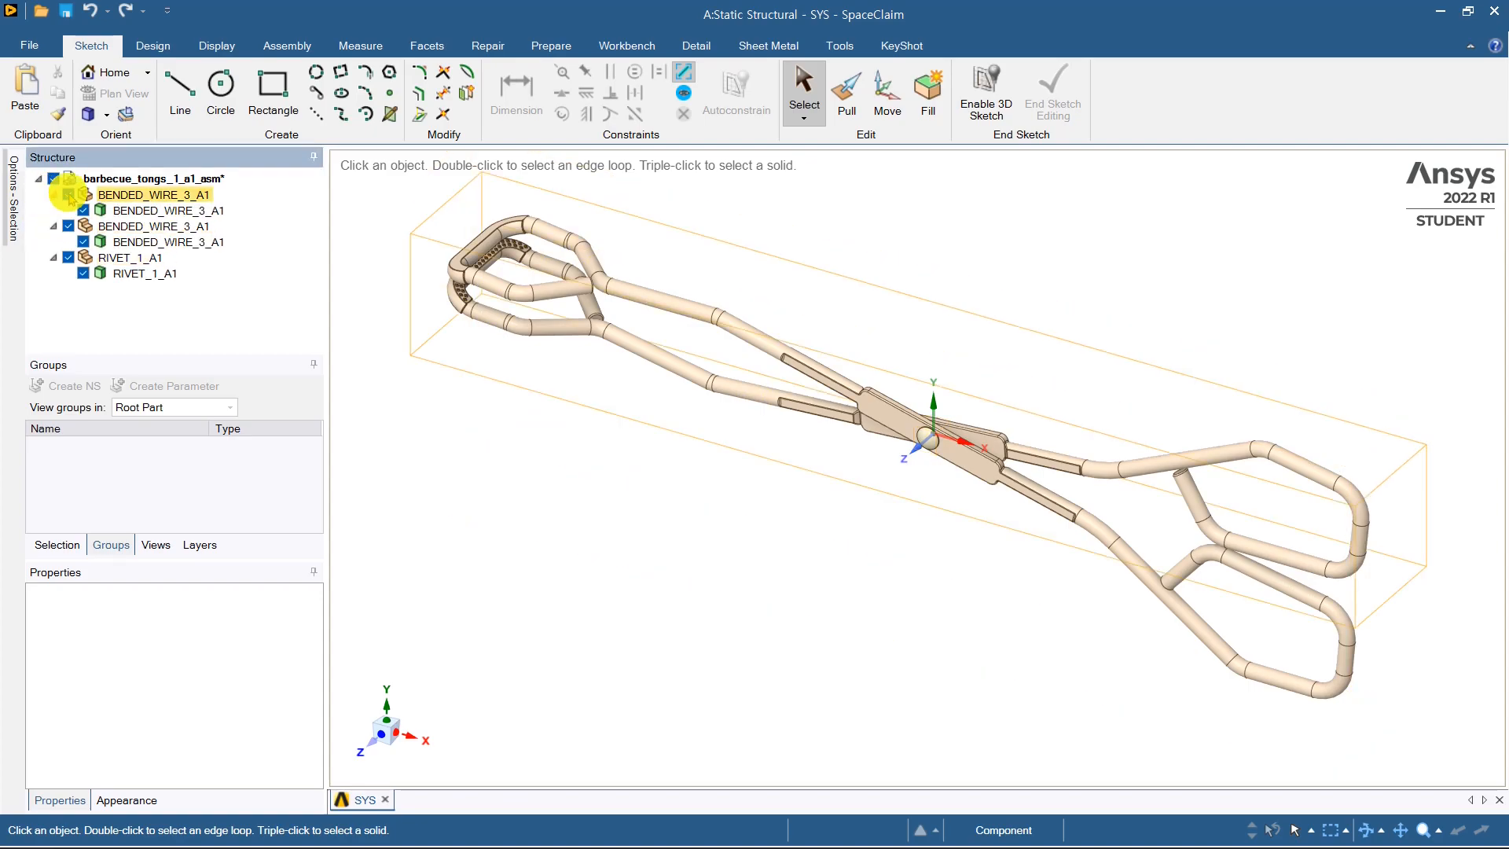
pyautogui.click(167, 210)
pyautogui.click(193, 242)
pyautogui.click(169, 272)
pyautogui.click(681, 495)
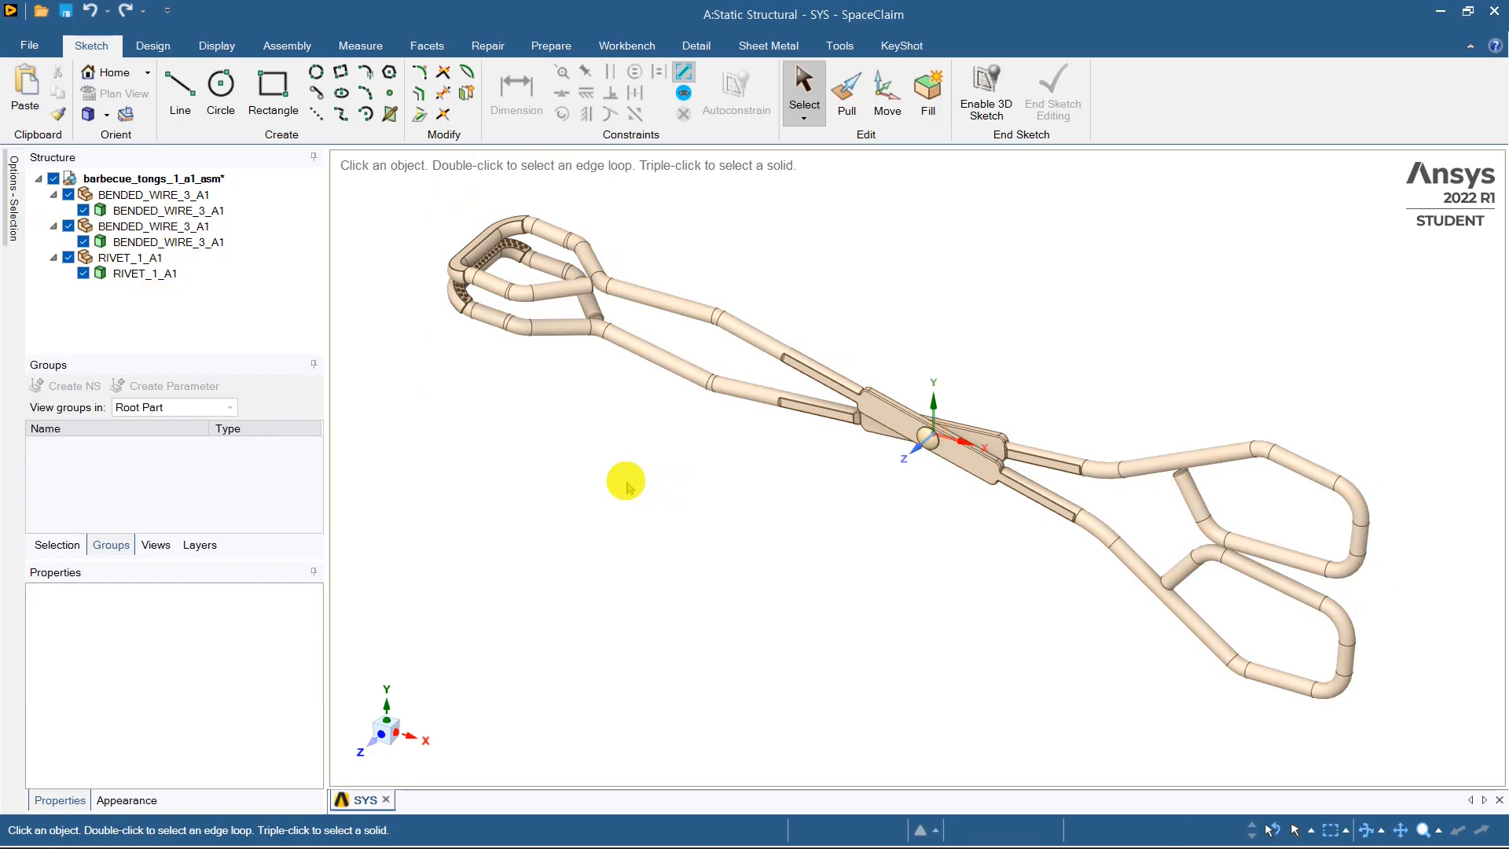
# Step: Examine the gripping end of the tongs up close, including the textured pads and the narrow grooves beside them
pyautogui.moveTo(639, 480)
pyautogui.keyDown('ctrl'); pyautogui.mouseDown(button='middle')
pyautogui.moveTo(620, 489)
pyautogui.moveTo(641, 499)
pyautogui.moveTo(657, 469)
pyautogui.moveTo(656, 481)
pyautogui.mouseUp(button='middle'); pyautogui.keyUp('ctrl')
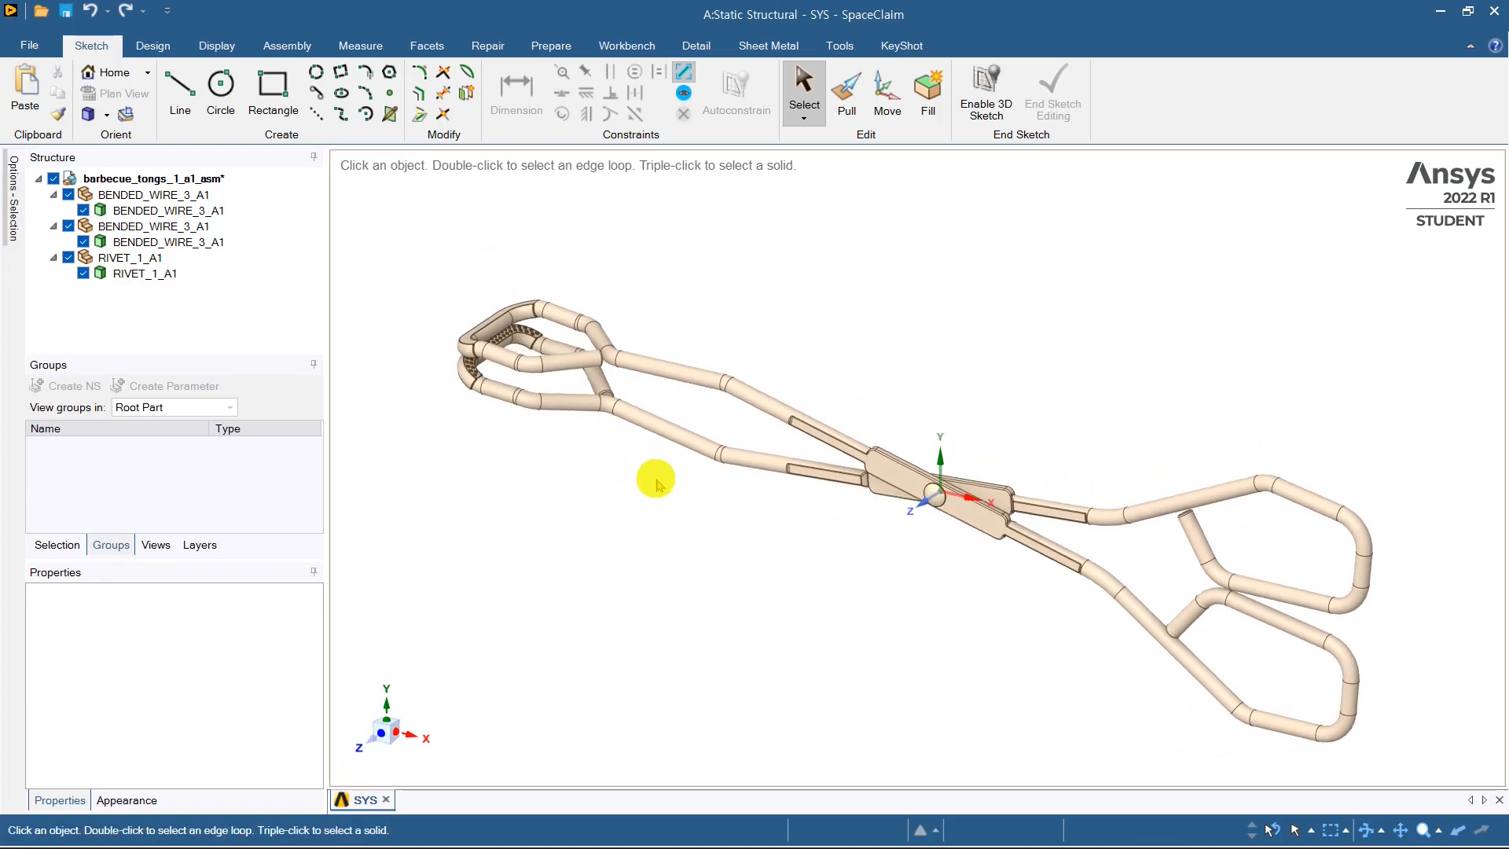
pyautogui.click(668, 520)
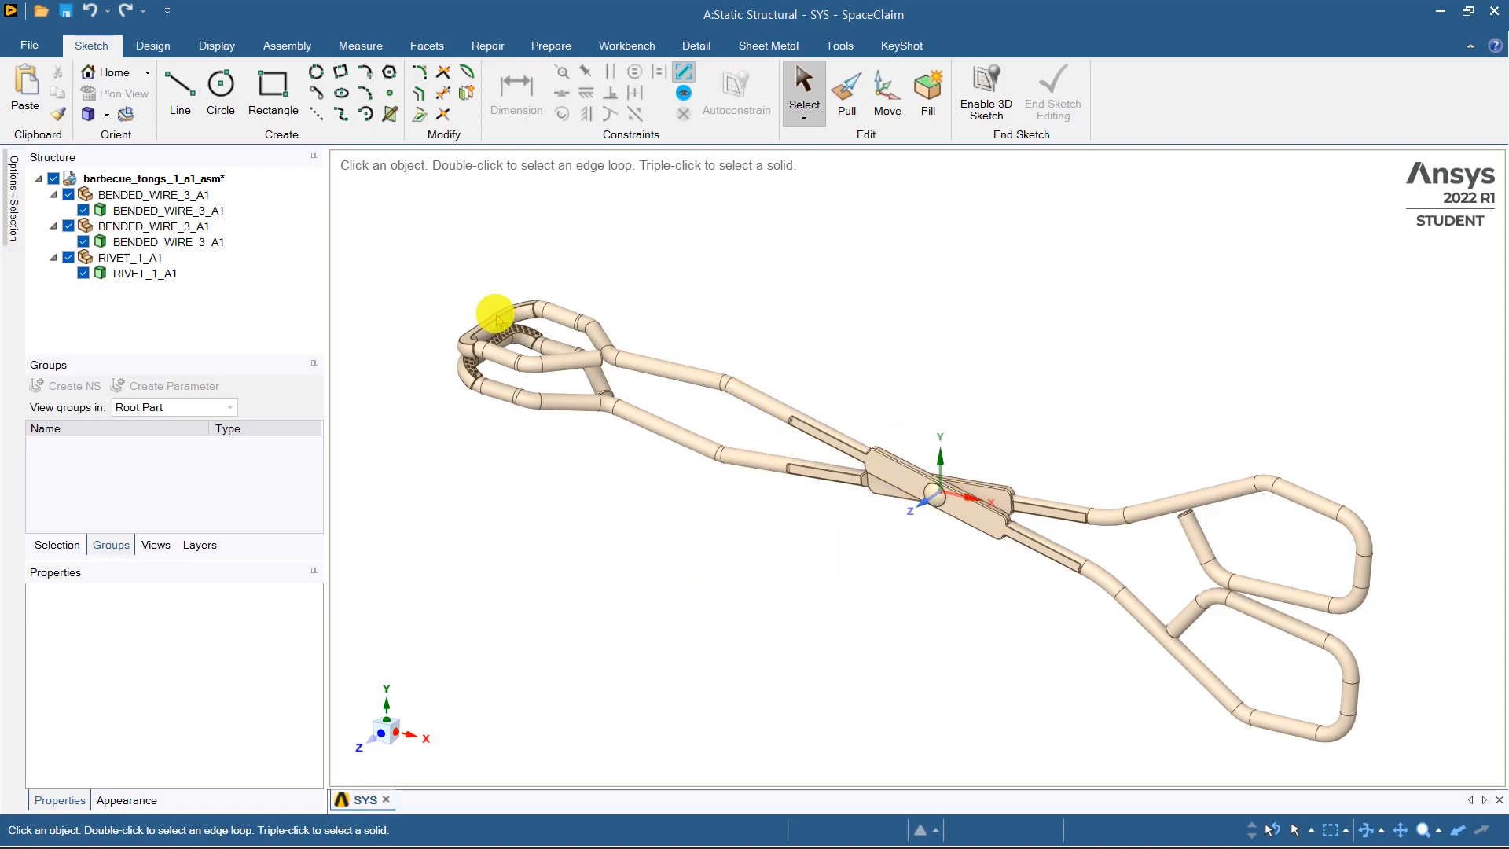
pyautogui.scroll(5, 468, 363)
pyautogui.moveTo(469, 370); pyautogui.dragTo(812, 229, button='middle')
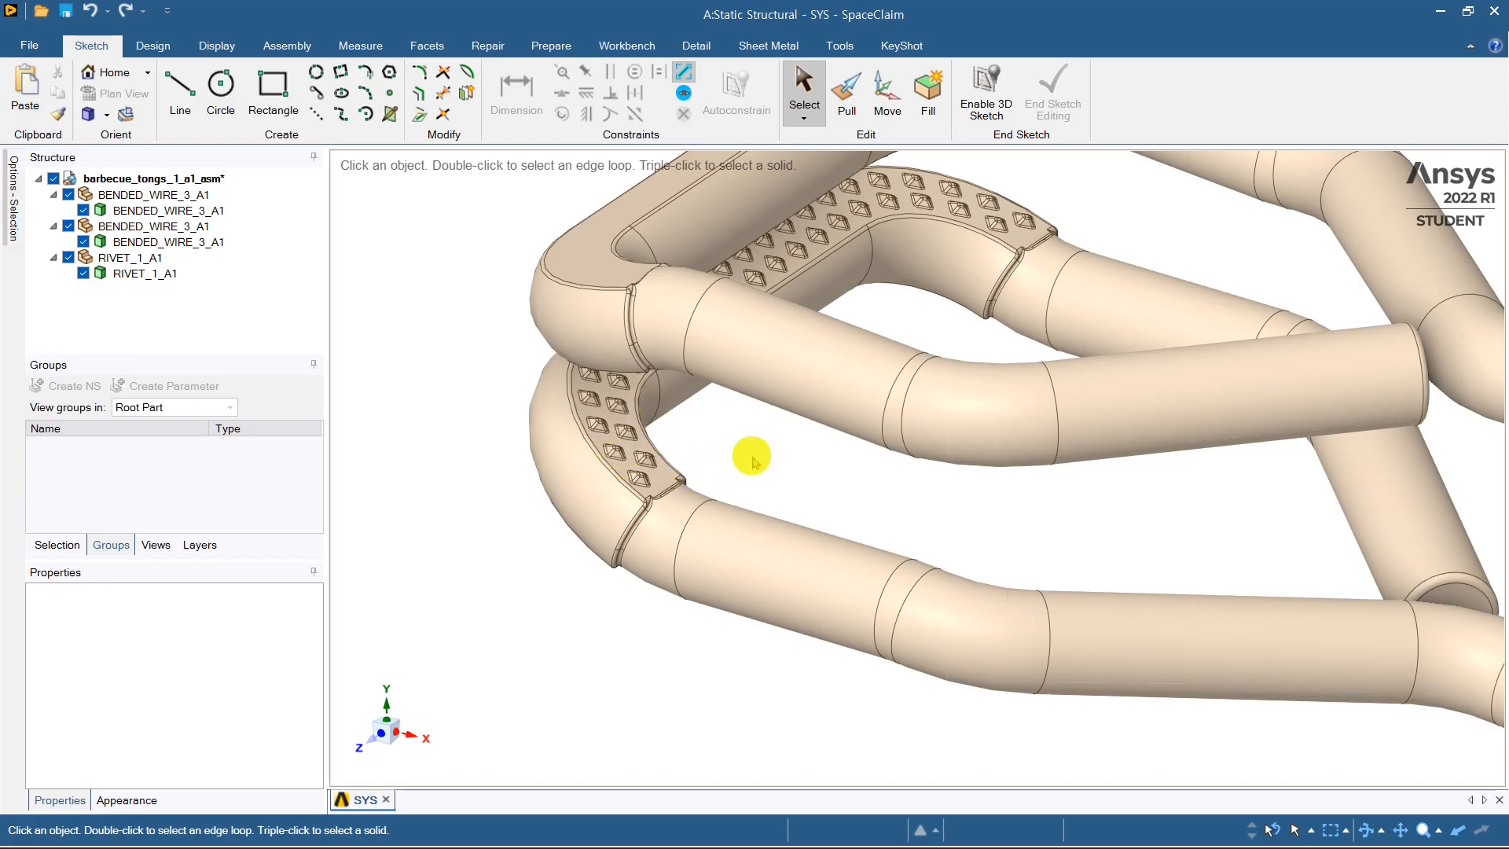
pyautogui.tripleClick(645, 507)
pyautogui.click(807, 474)
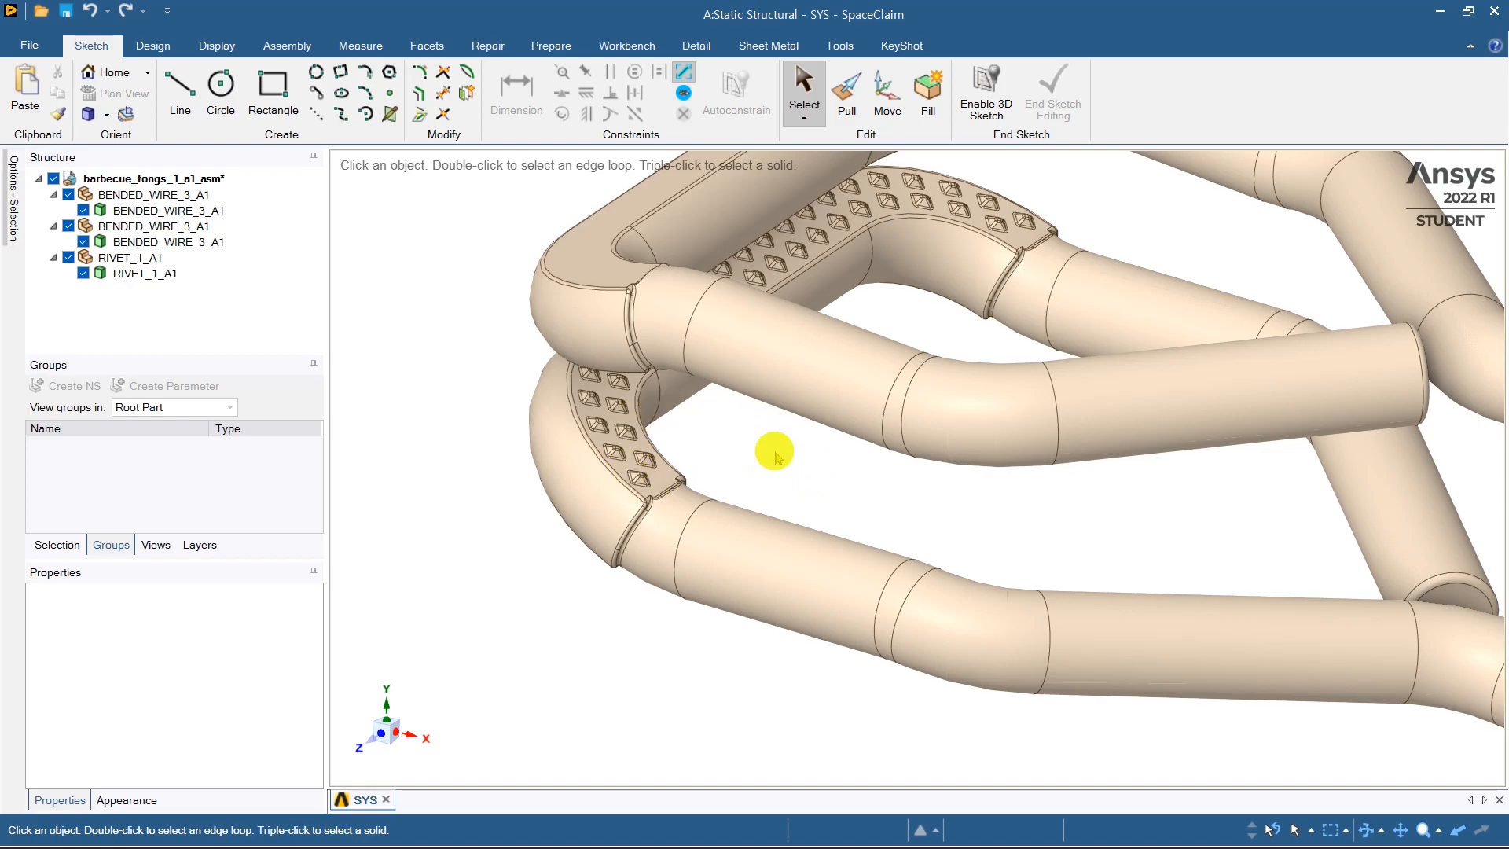
pyautogui.scroll(-2, 793, 466)
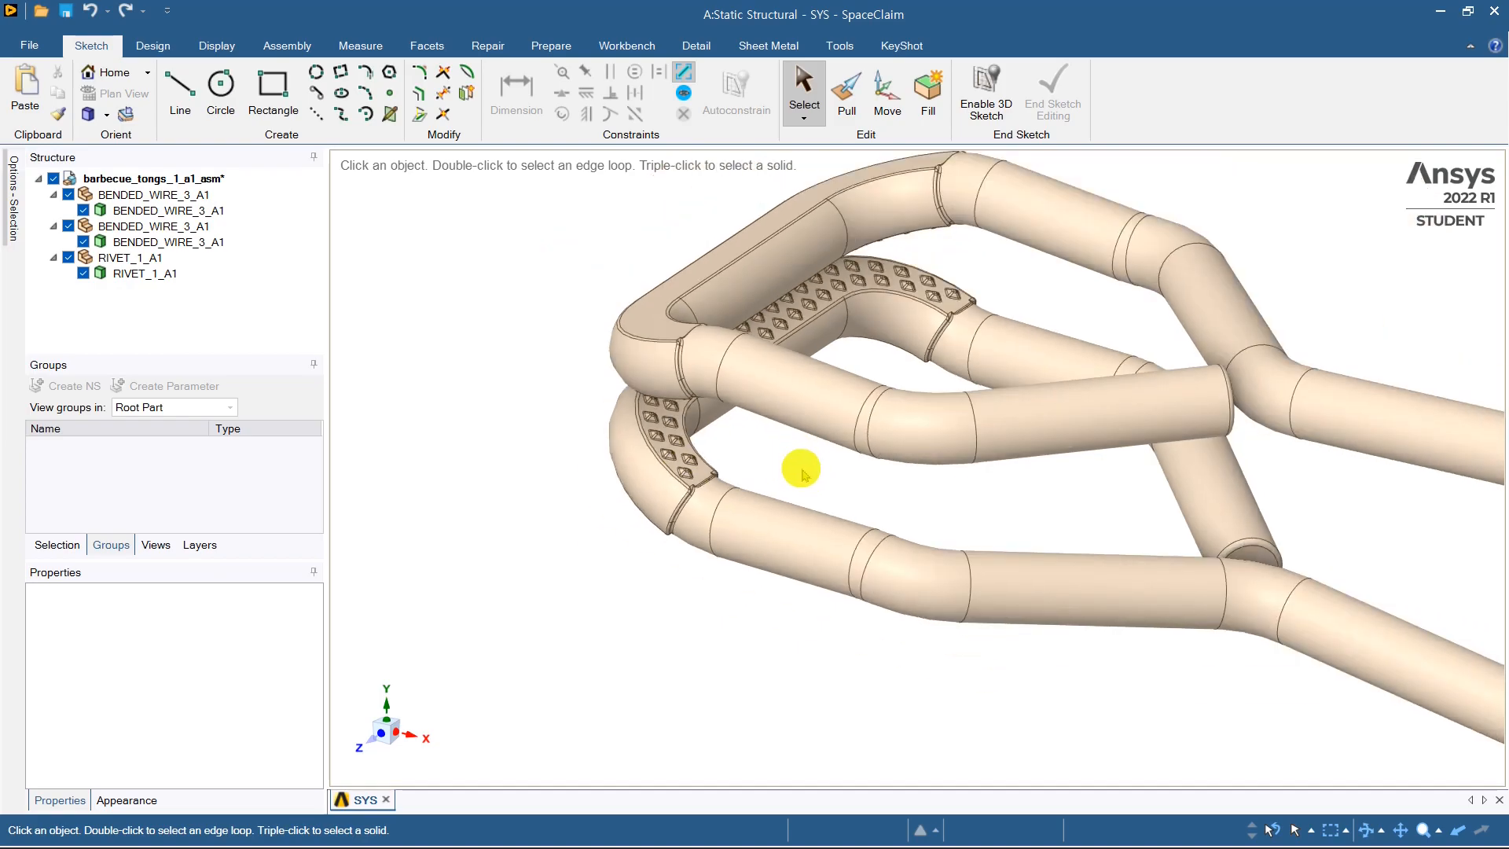
# Step: Examine the small rounded face in the groove beside the upper gripping pad and the tongs as a whole
pyautogui.scroll(3, 780, 462)
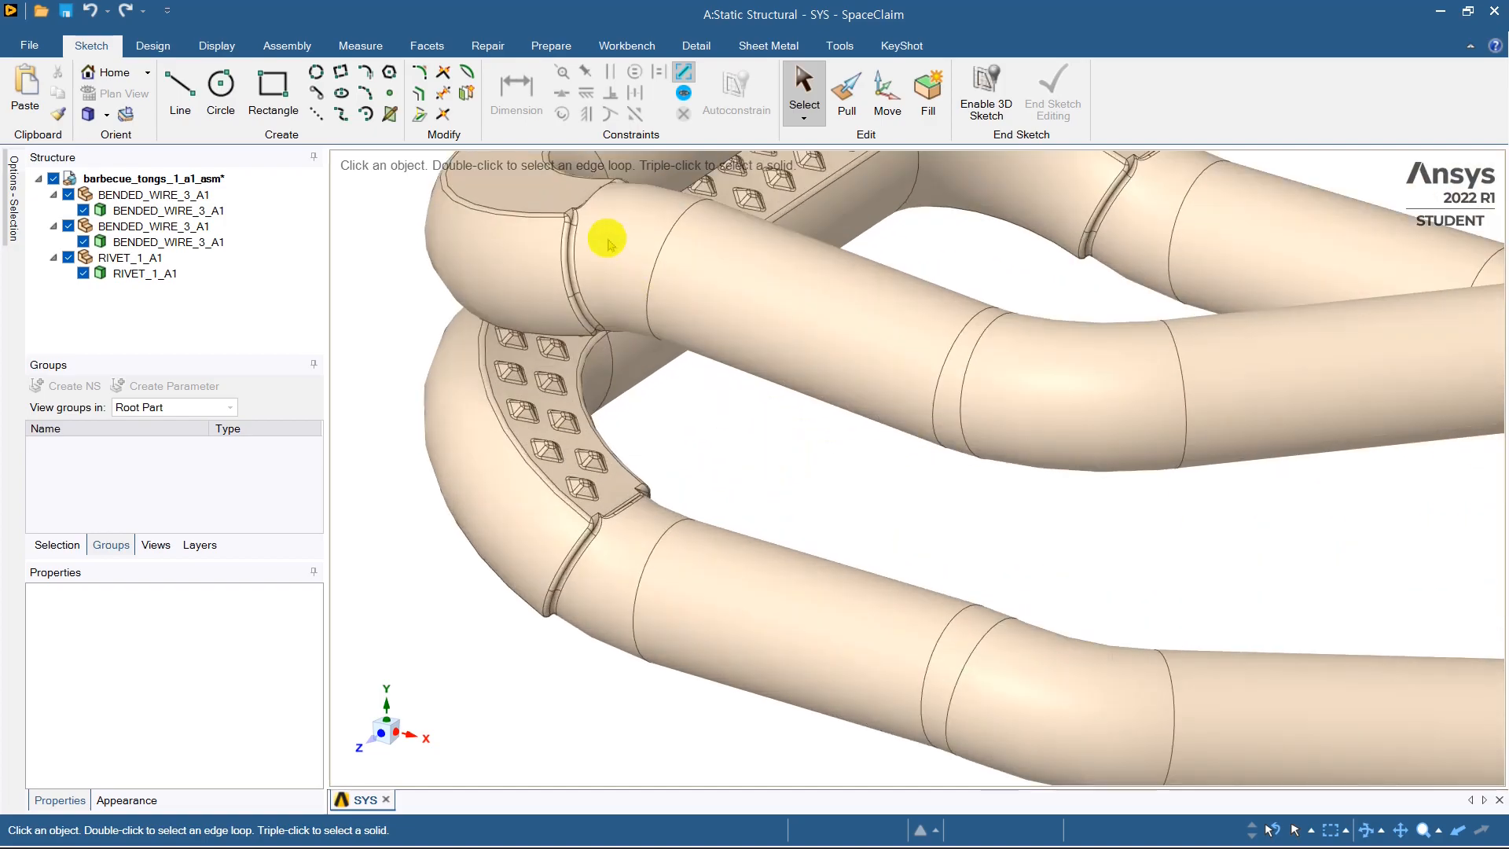
pyautogui.click(571, 244)
pyautogui.click(564, 245)
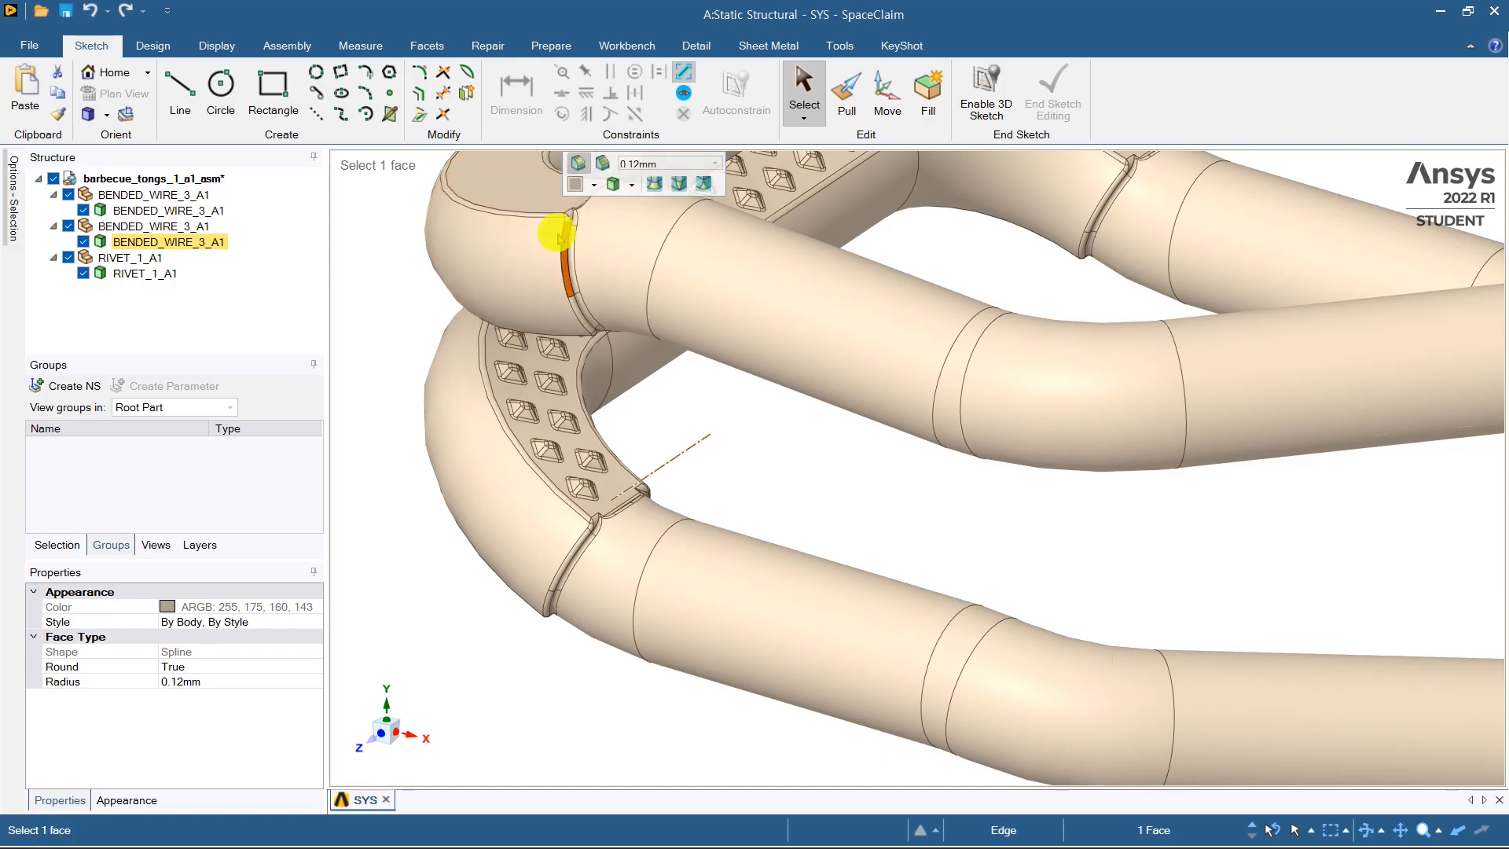
pyautogui.click(814, 492)
pyautogui.scroll(-5, 832, 479)
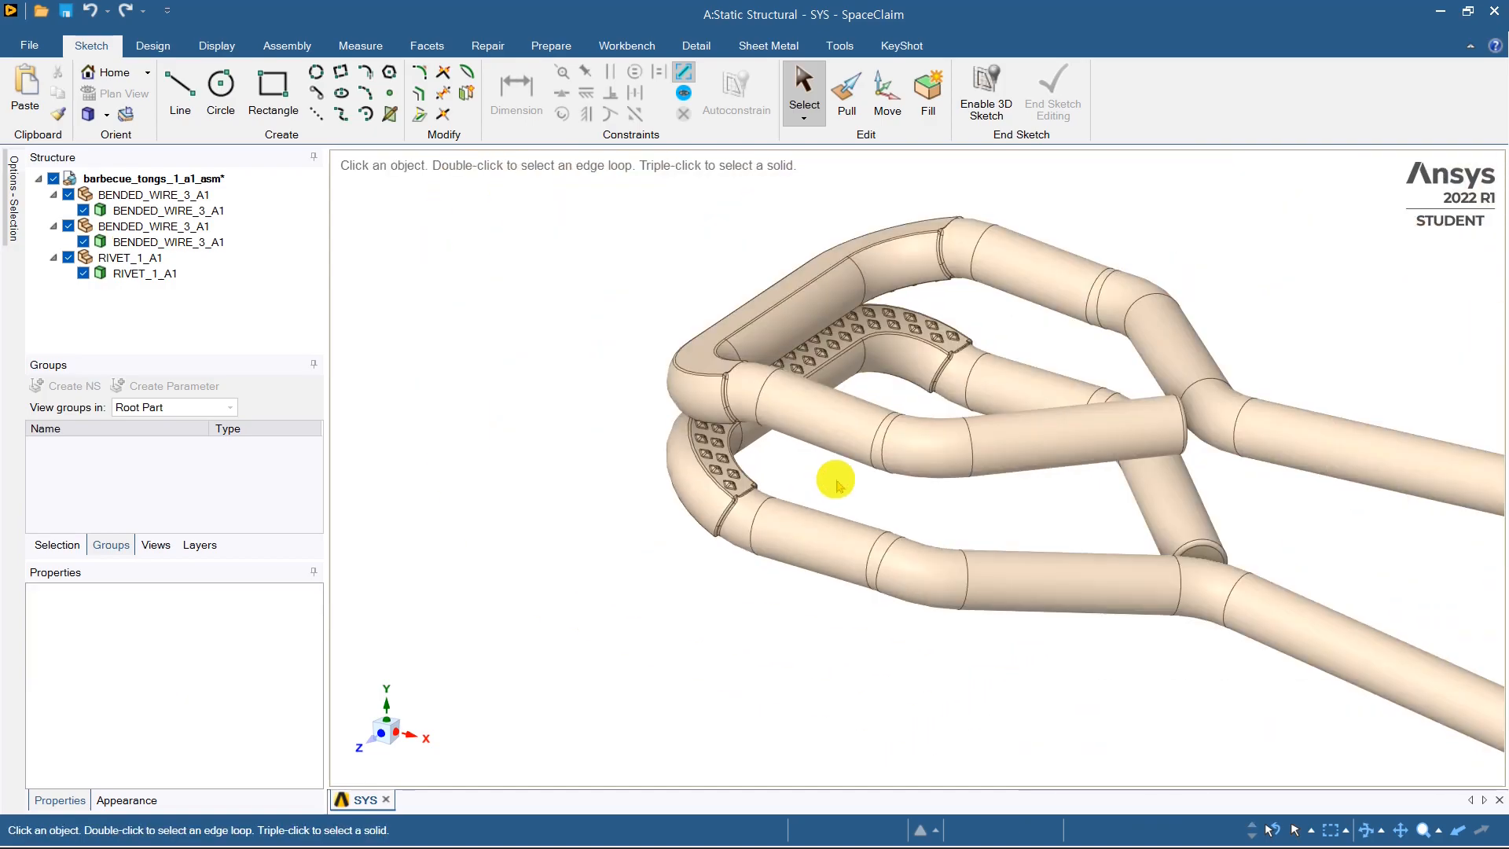
pyautogui.moveTo(831, 501); pyautogui.dragTo(792, 470, button='middle')
pyautogui.scroll(-5, 940, 519)
pyautogui.moveTo(983, 522); pyautogui.dragTo(623, 347, button='middle')
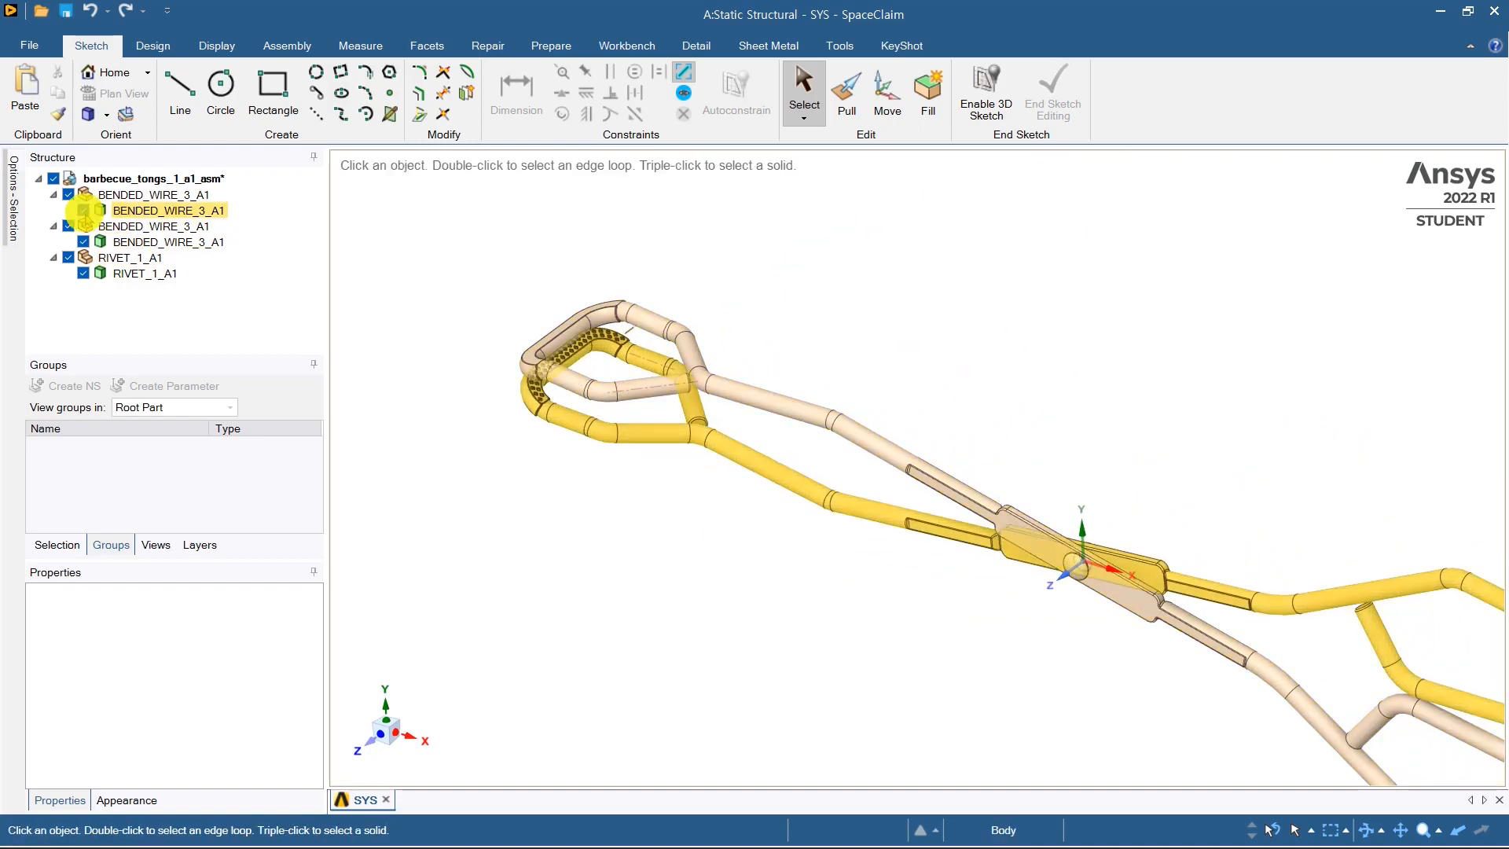
# Step: Hide the second BENDED_WIRE_3_A1 and the RIVET_1_A1 components to isolate the first wire's textured pad
pyautogui.click(69, 226)
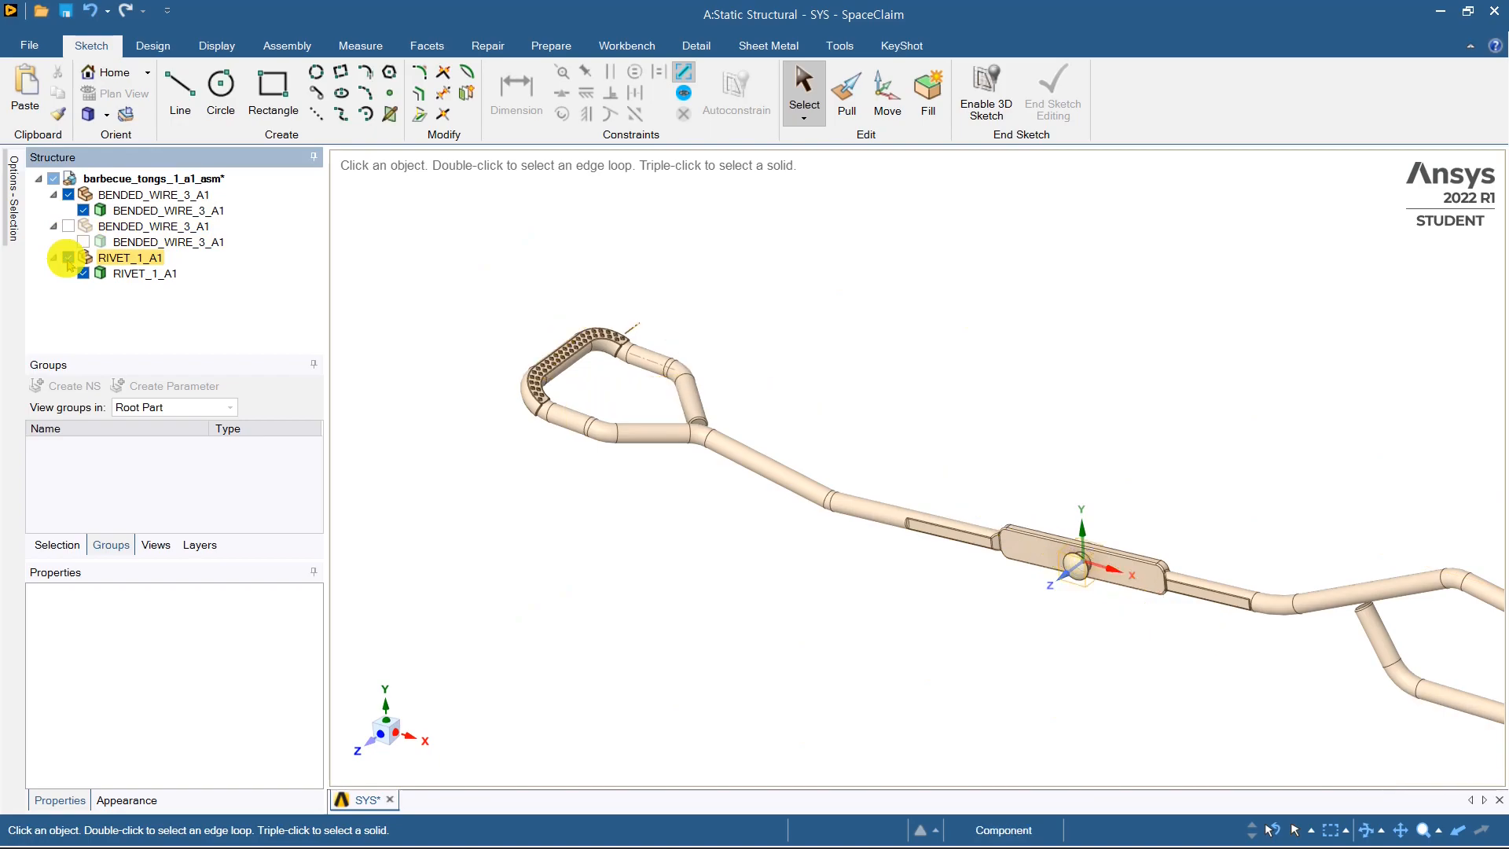
pyautogui.moveTo(948, 409); pyautogui.dragTo(1116, 550, button='middle')
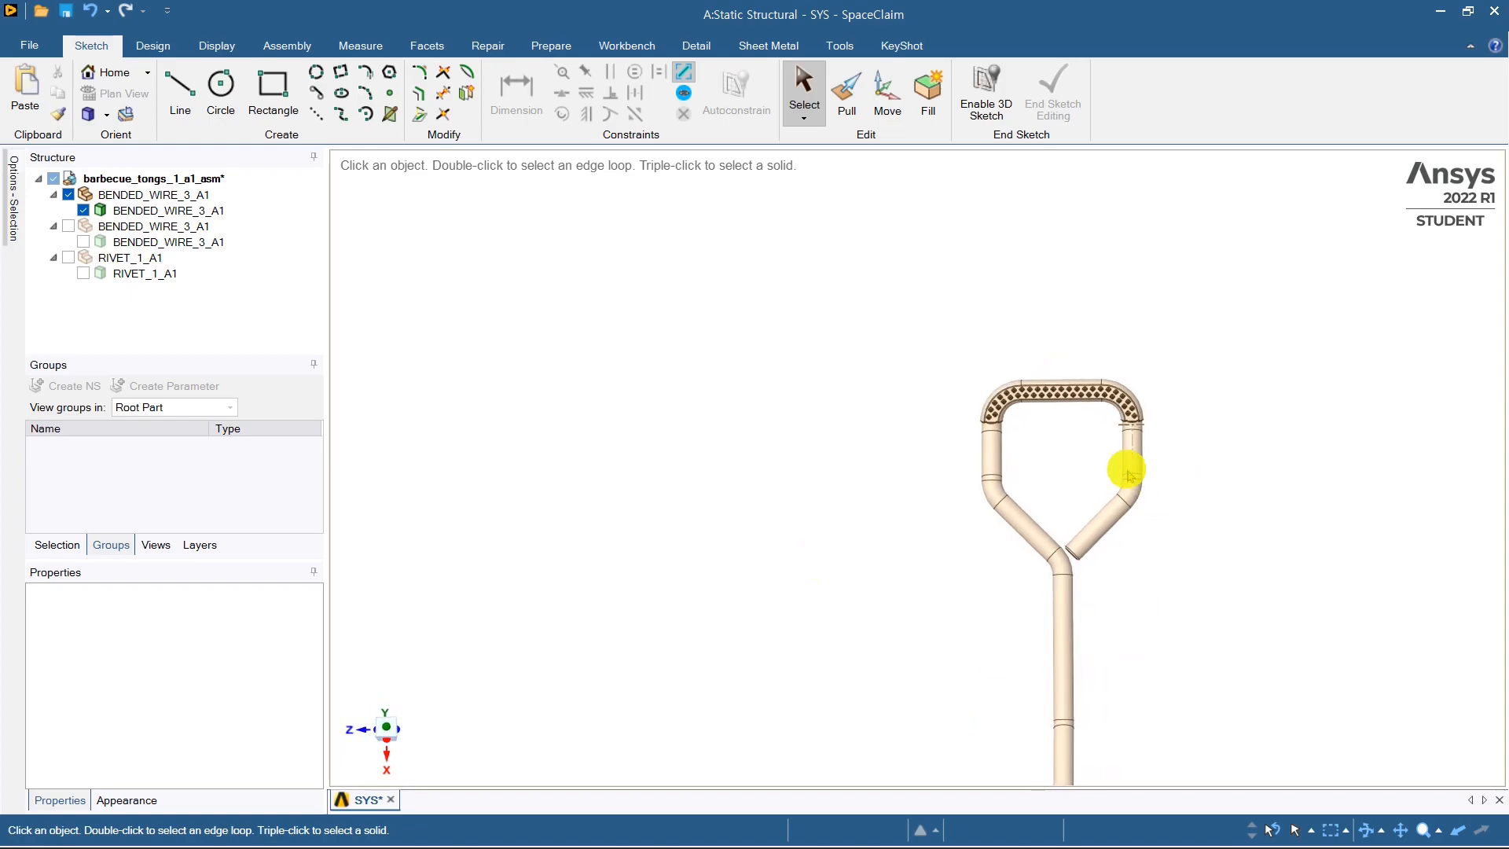
pyautogui.scroll(5, 1122, 369)
pyautogui.scroll(1, 1121, 370)
pyautogui.moveTo(1019, 367); pyautogui.dragTo(1034, 354, button='middle')
pyautogui.scroll(2, 912, 420)
pyautogui.keyDown('ctrl'); pyautogui.moveTo(928, 408); pyautogui.dragTo(804, 521, button='middle'); pyautogui.keyUp('ctrl')
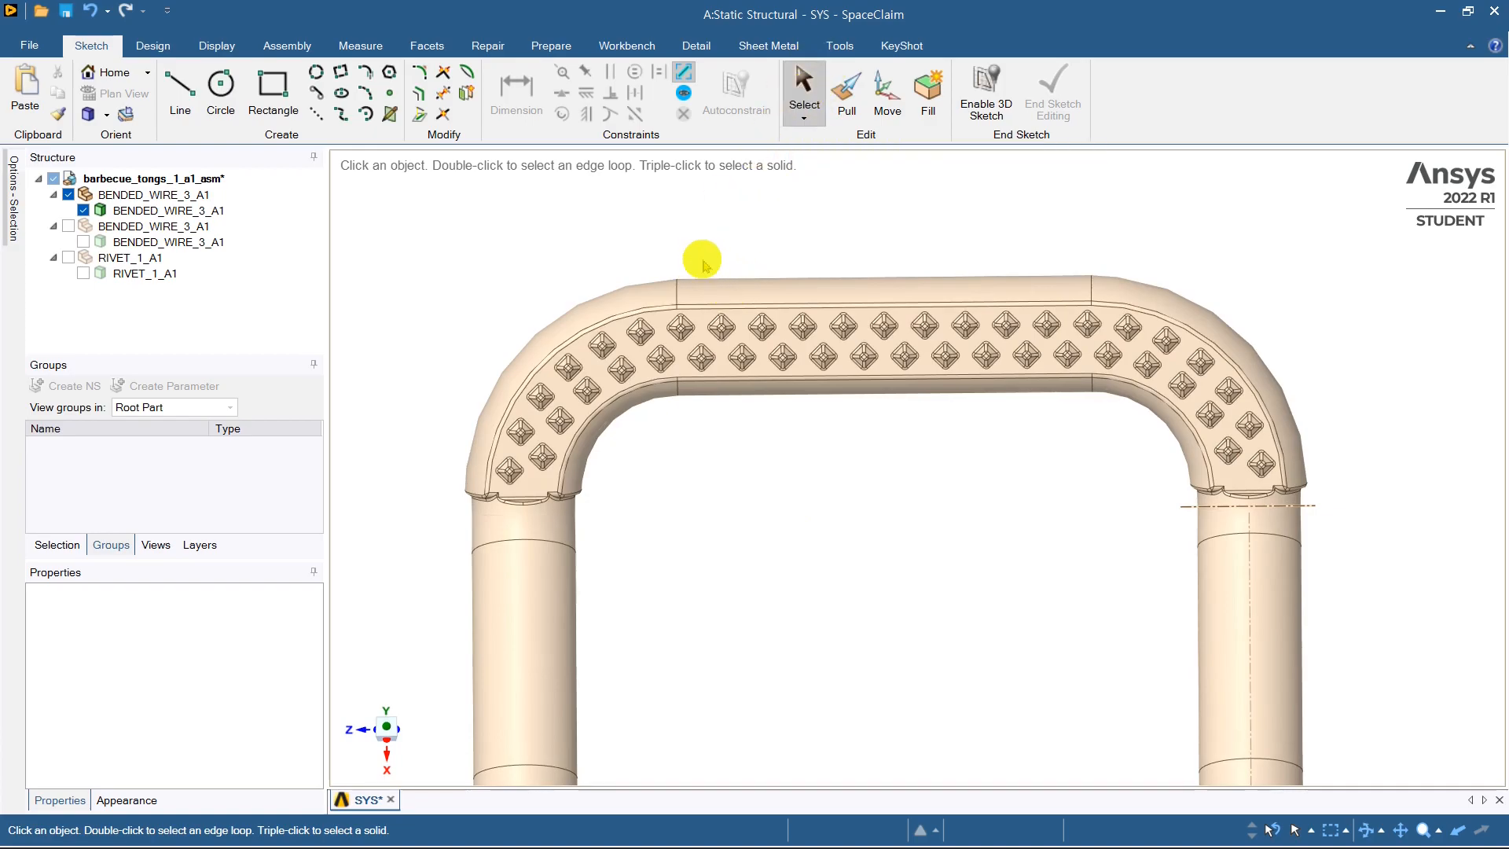
# Step: Delete a first batch of pyramid studs from the straight part of the first wire's gripping pad
pyautogui.moveTo(705, 245); pyautogui.dragTo(919, 431)
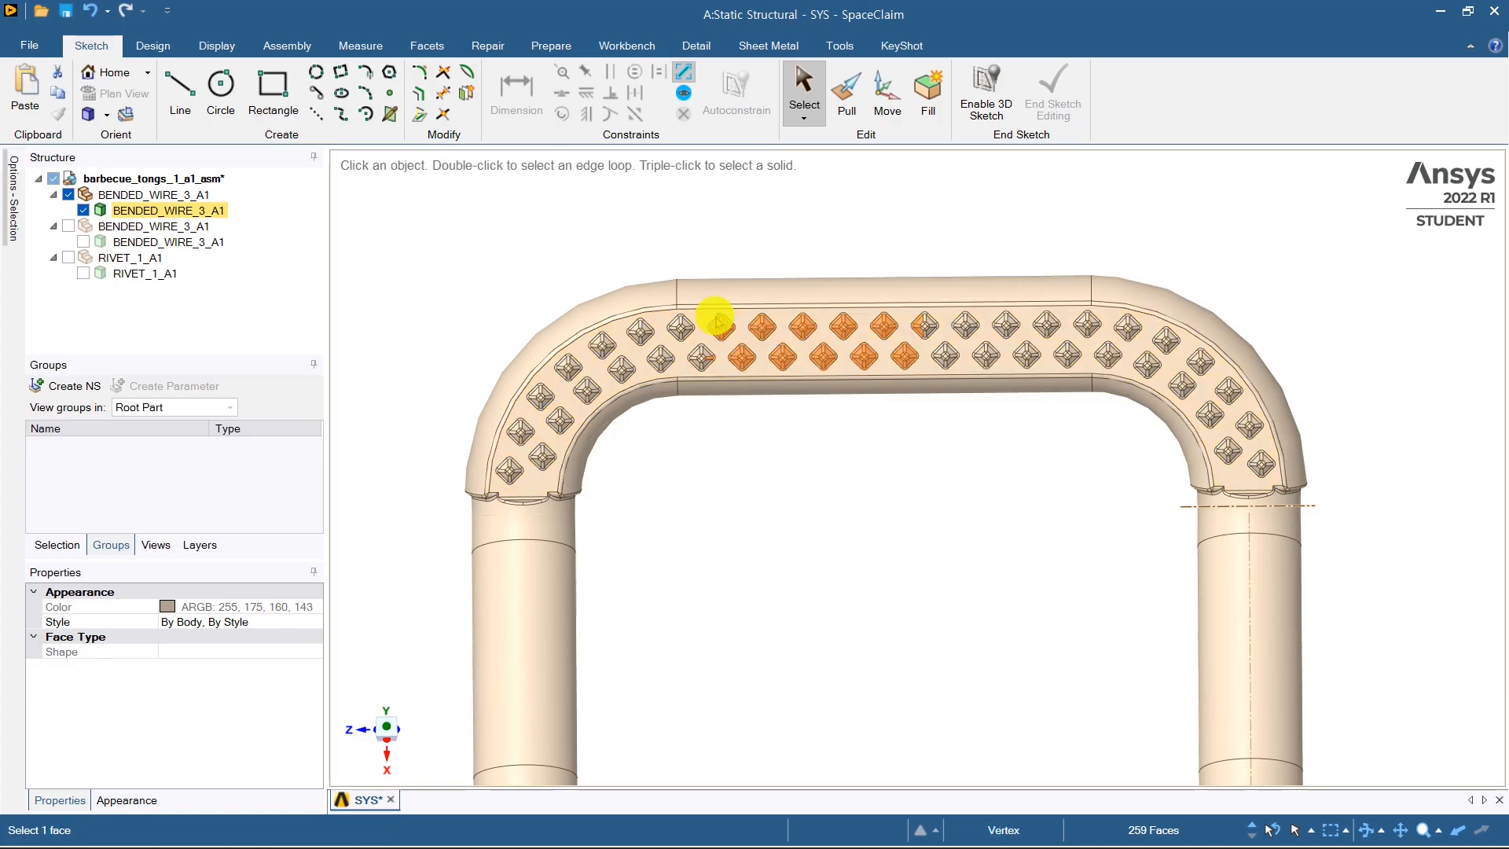
pyautogui.moveTo(693, 246); pyautogui.dragTo(794, 424)
pyautogui.moveTo(697, 203); pyautogui.dragTo(848, 420)
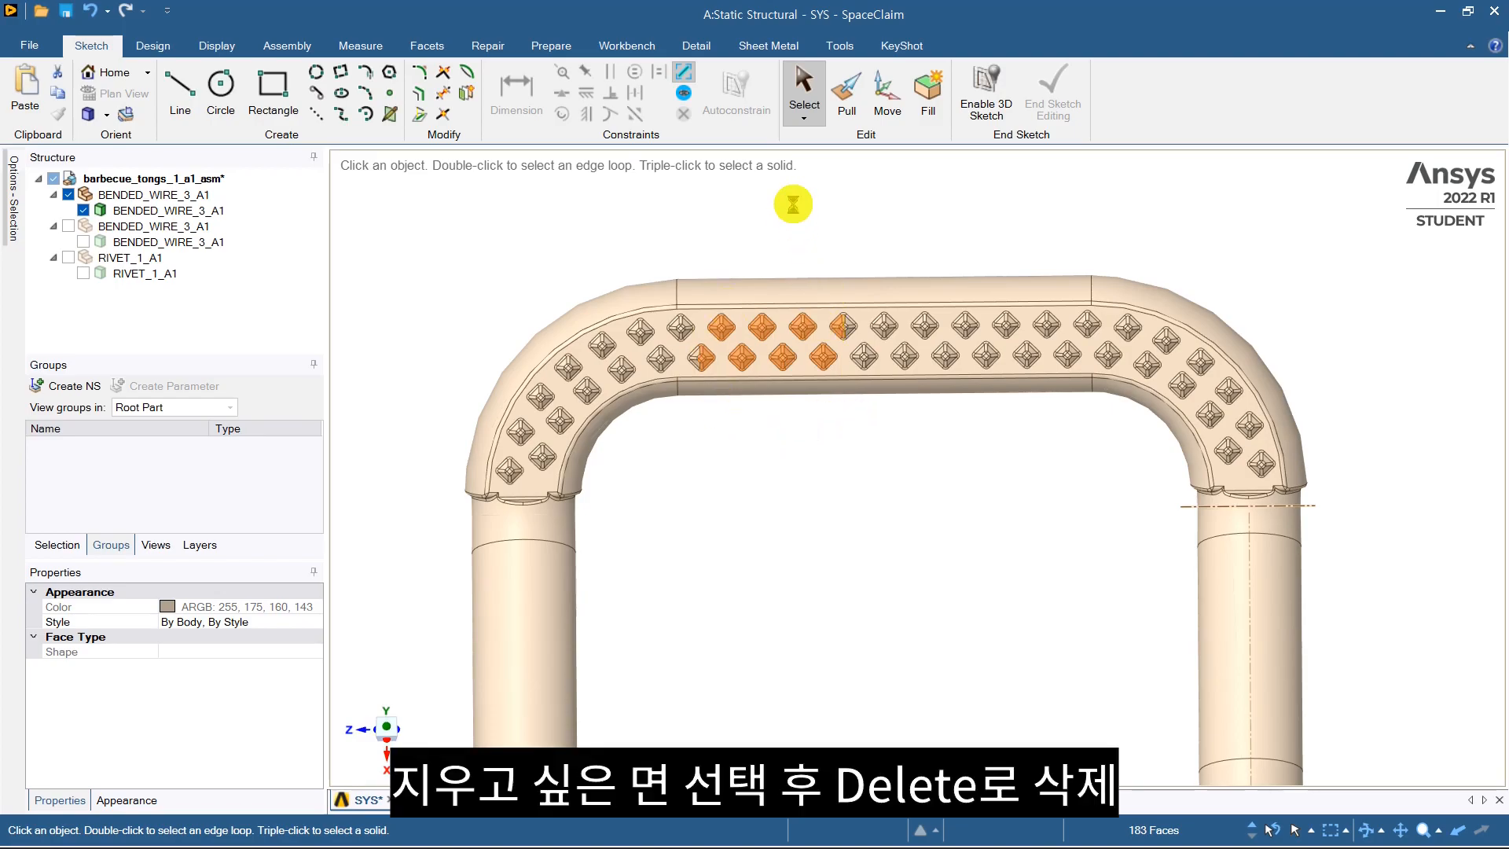
pyautogui.click(762, 248)
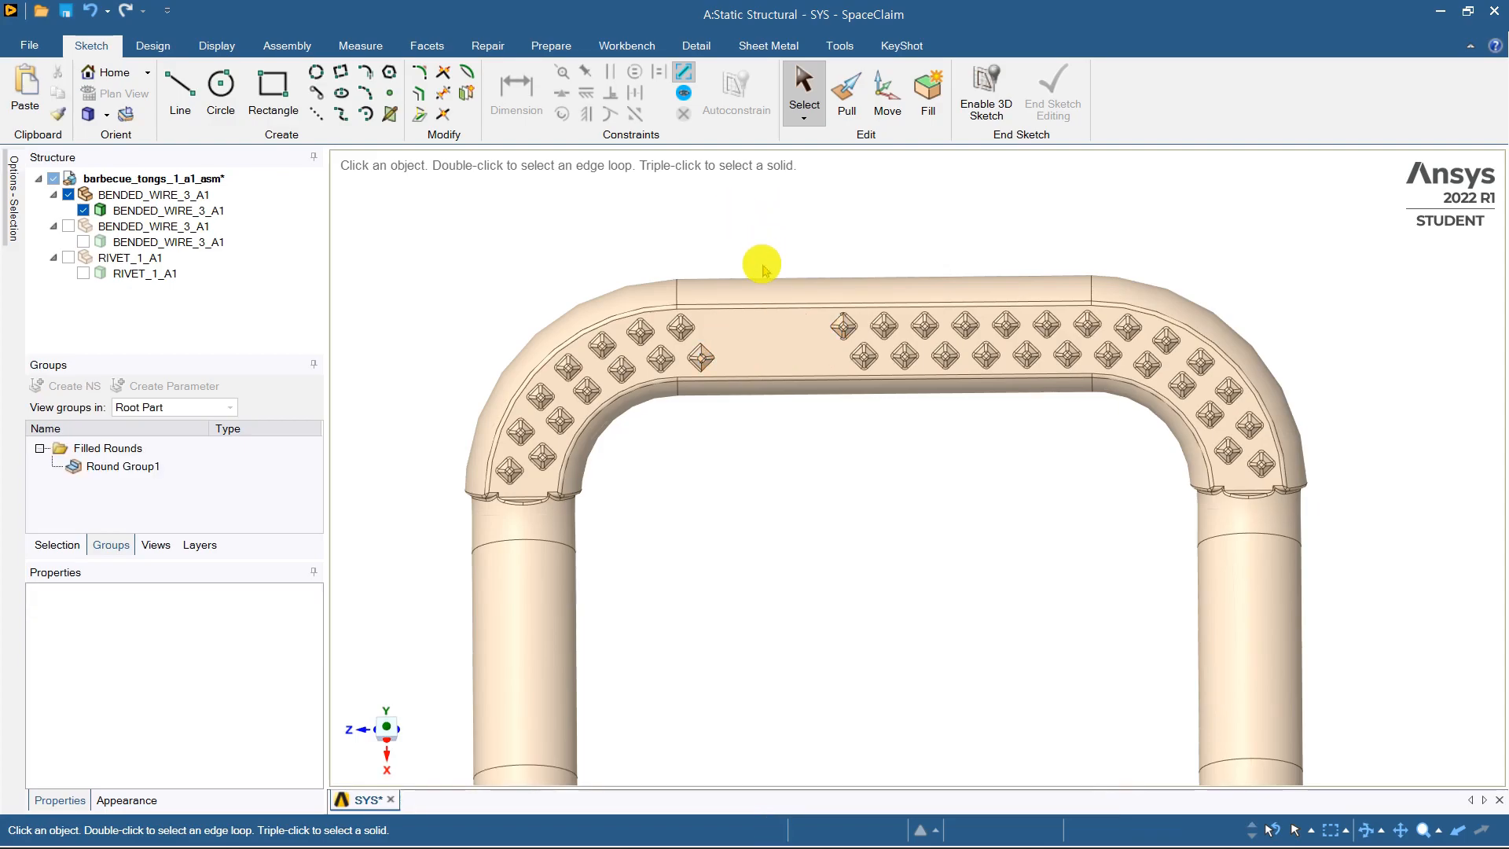
pyautogui.scroll(4, 761, 263)
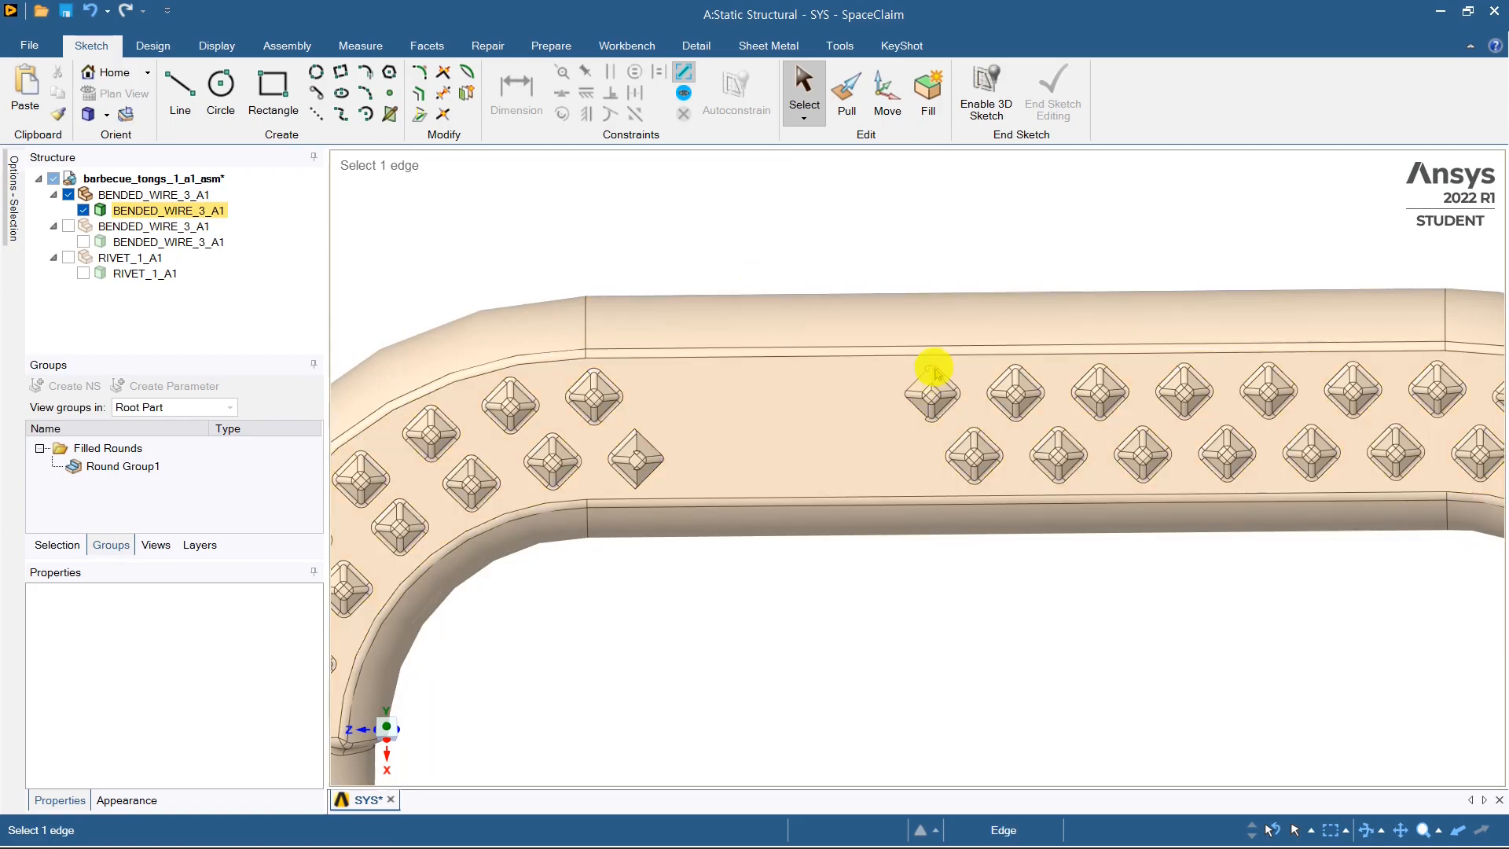
pyautogui.scroll(-4, 909, 395)
pyautogui.click(832, 310)
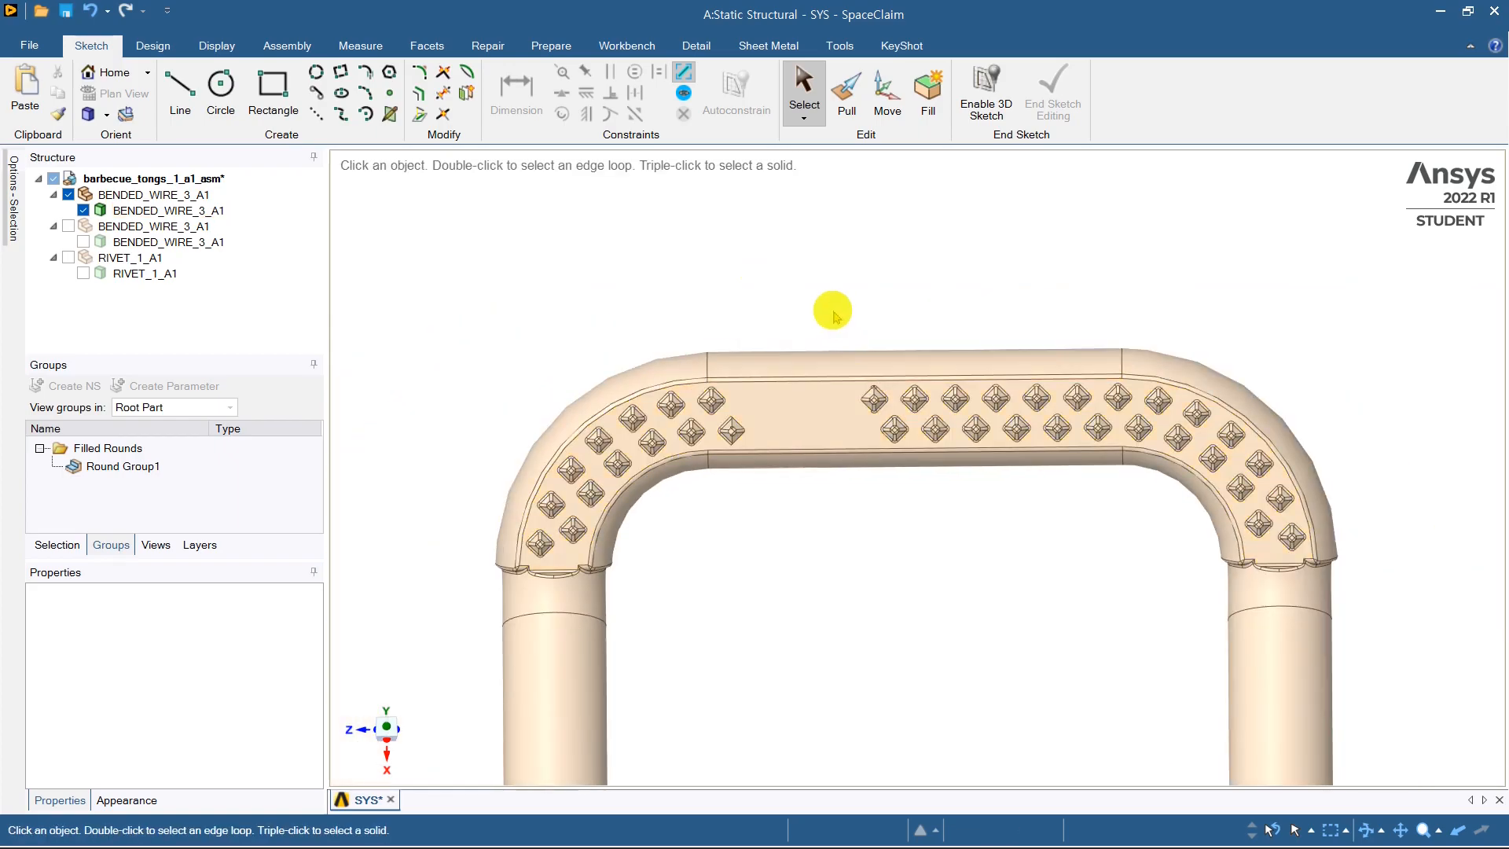
pyautogui.moveTo(831, 297); pyautogui.dragTo(1454, 624)
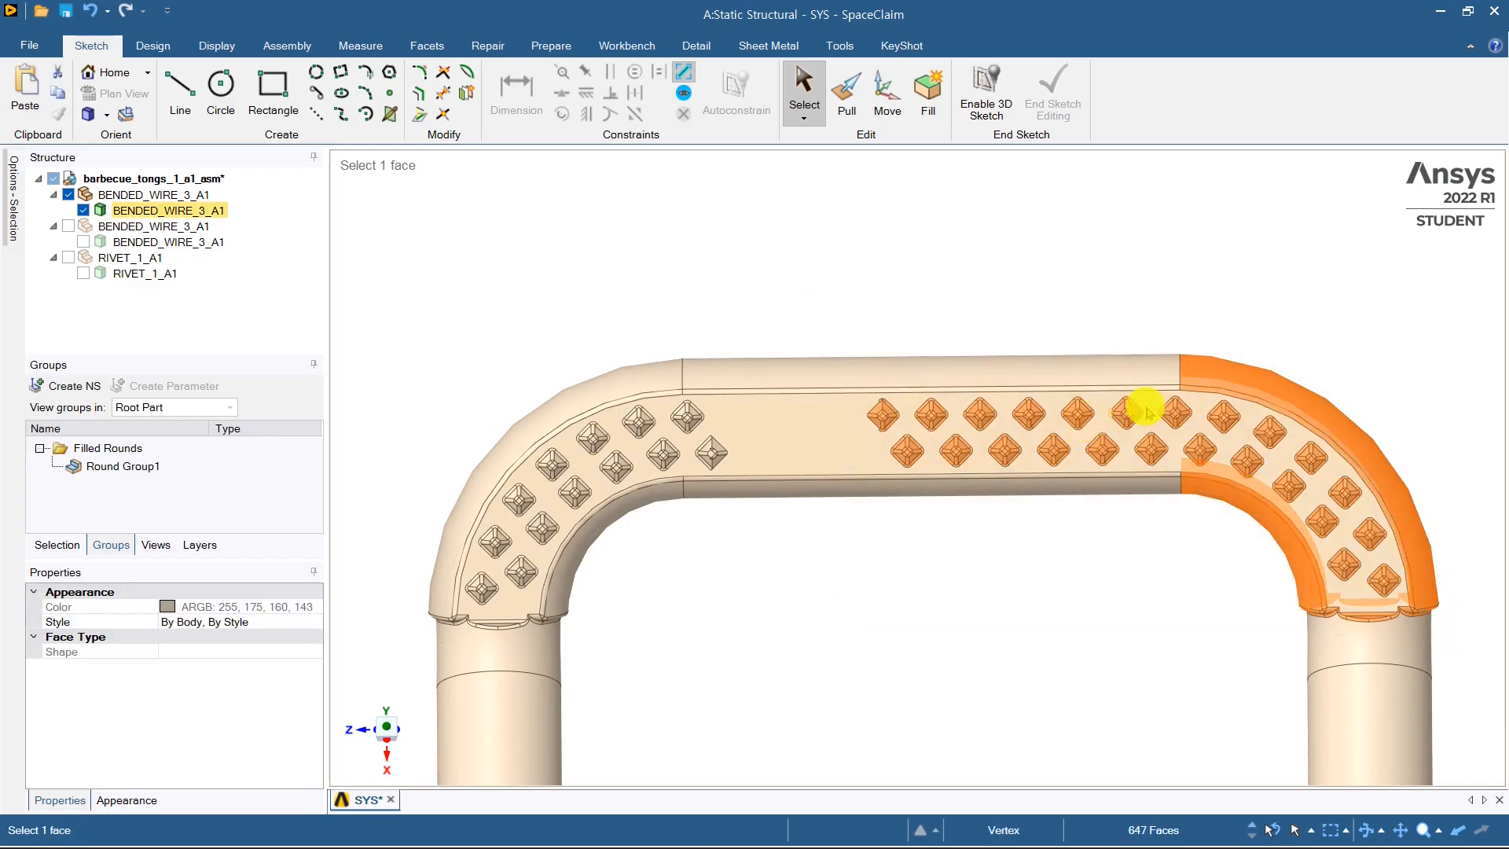
pyautogui.moveTo(1359, 421)
pyautogui.mouseDown(button='middle')
pyautogui.moveTo(1289, 471)
pyautogui.moveTo(1348, 448)
pyautogui.moveTo(1375, 412)
pyautogui.mouseUp(button='middle')
pyautogui.moveTo(980, 567); pyautogui.dragTo(998, 566, button='middle')
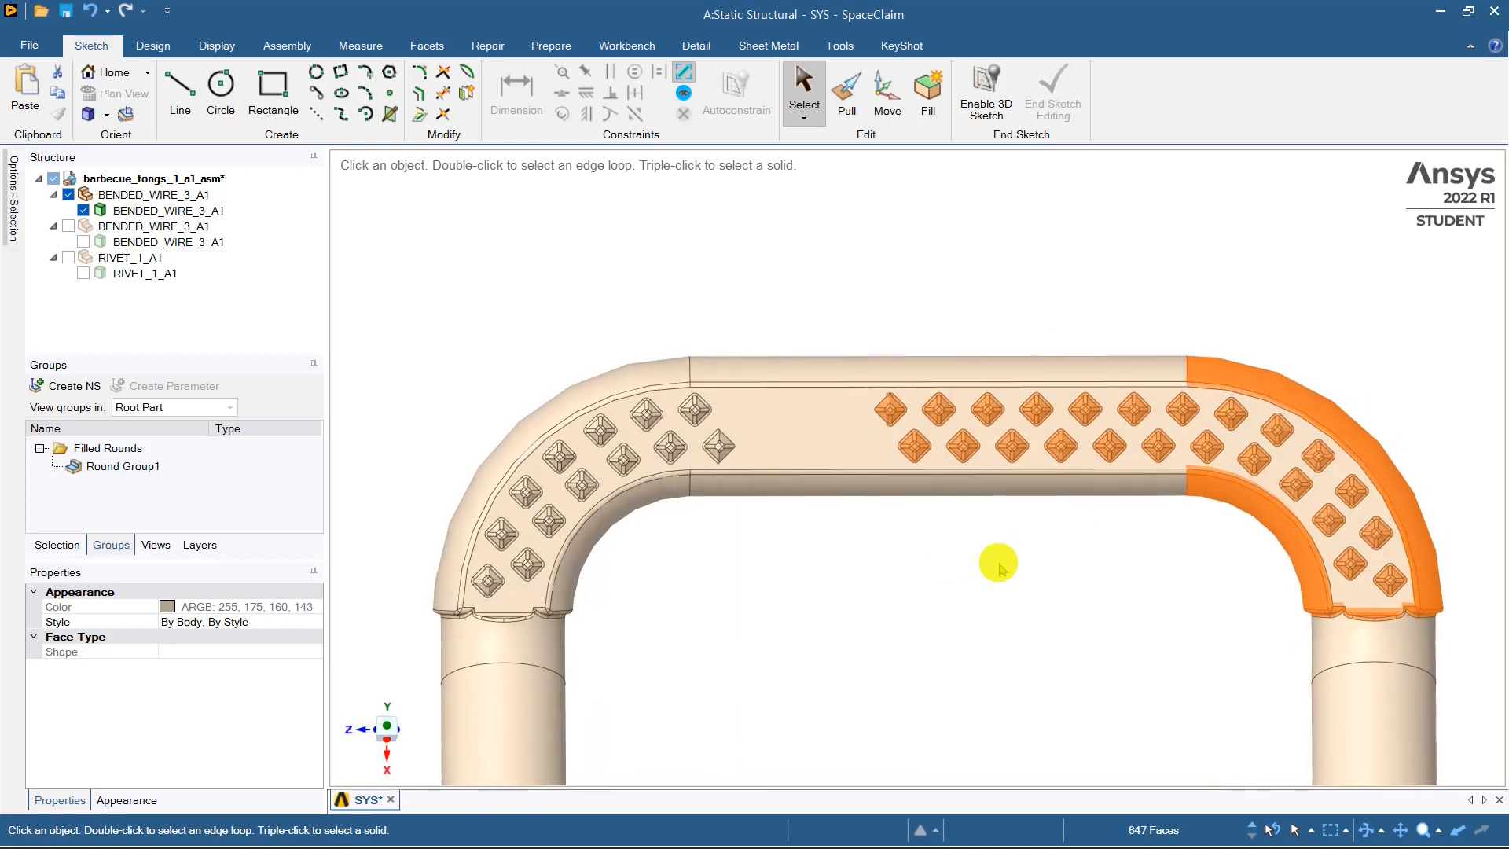
pyautogui.click(1006, 563)
# Step: Remove the other studs on the pad's straight section together with the adjoining ones in both bends
pyautogui.moveTo(850, 365); pyautogui.dragTo(1297, 478)
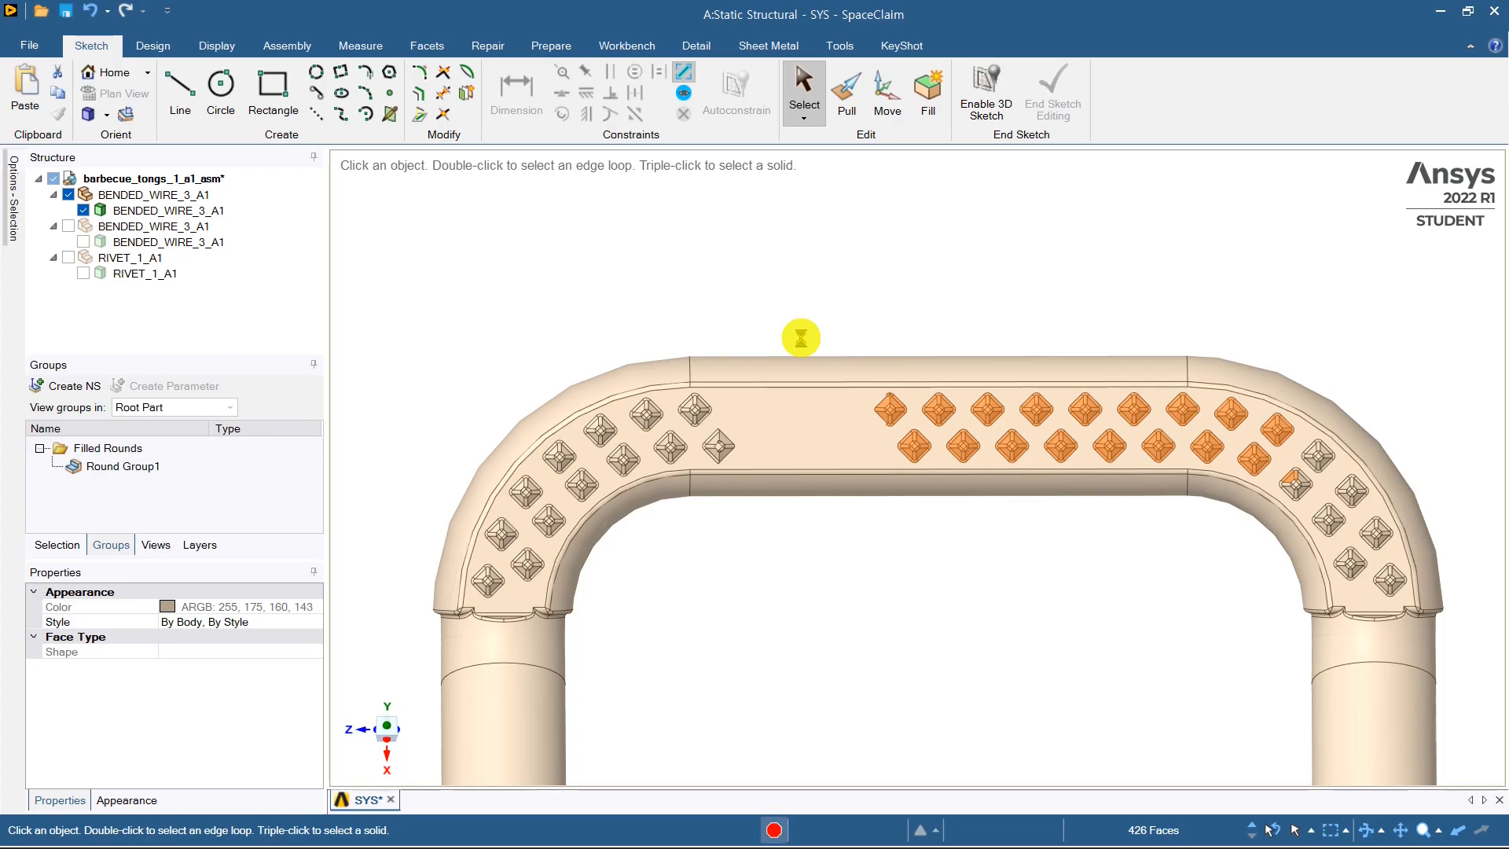
pyautogui.moveTo(506, 347); pyautogui.dragTo(749, 546)
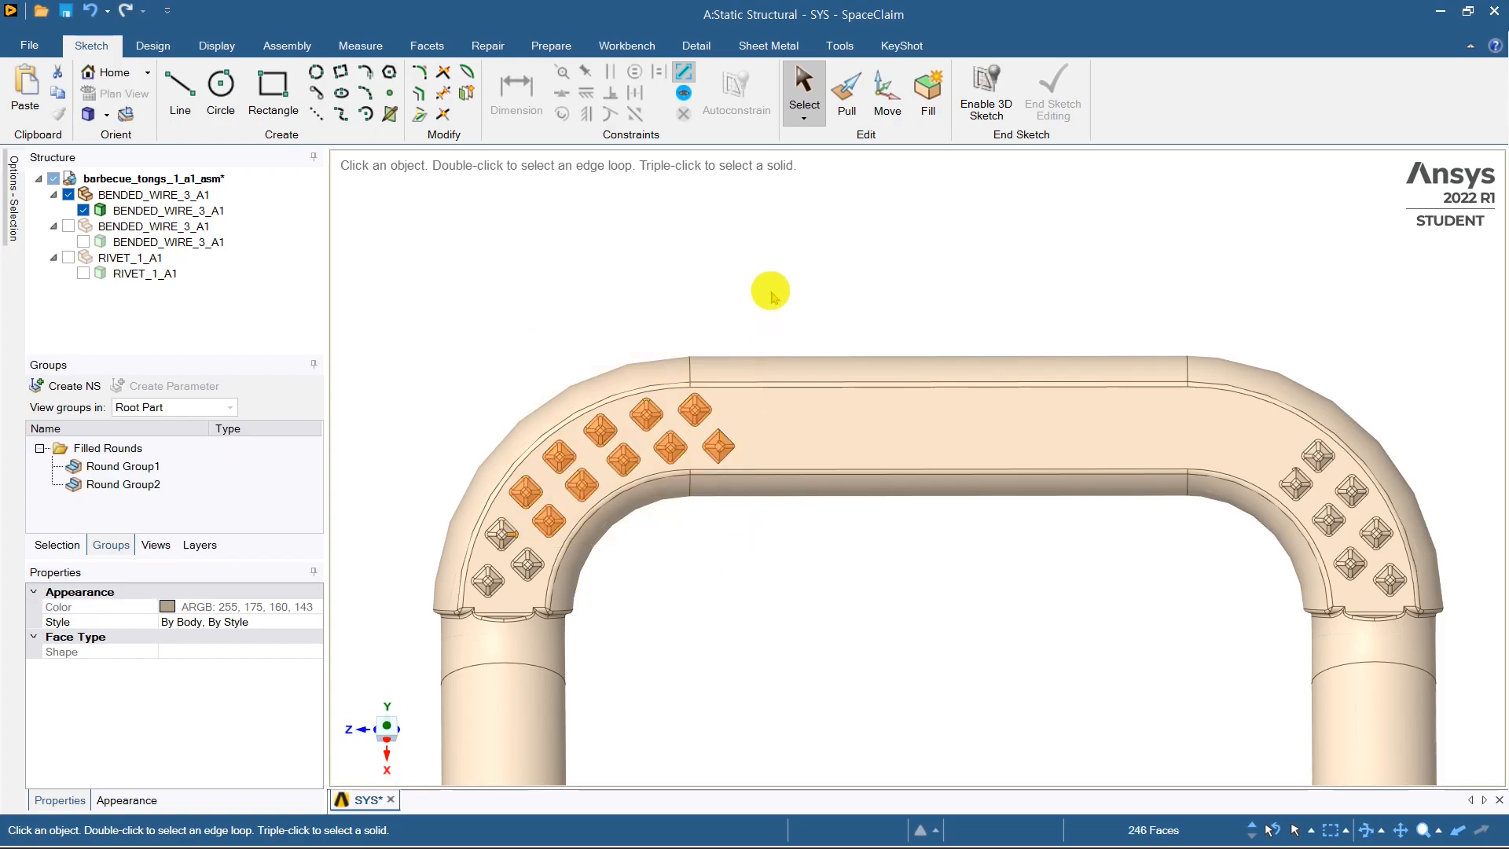
pyautogui.press('f')
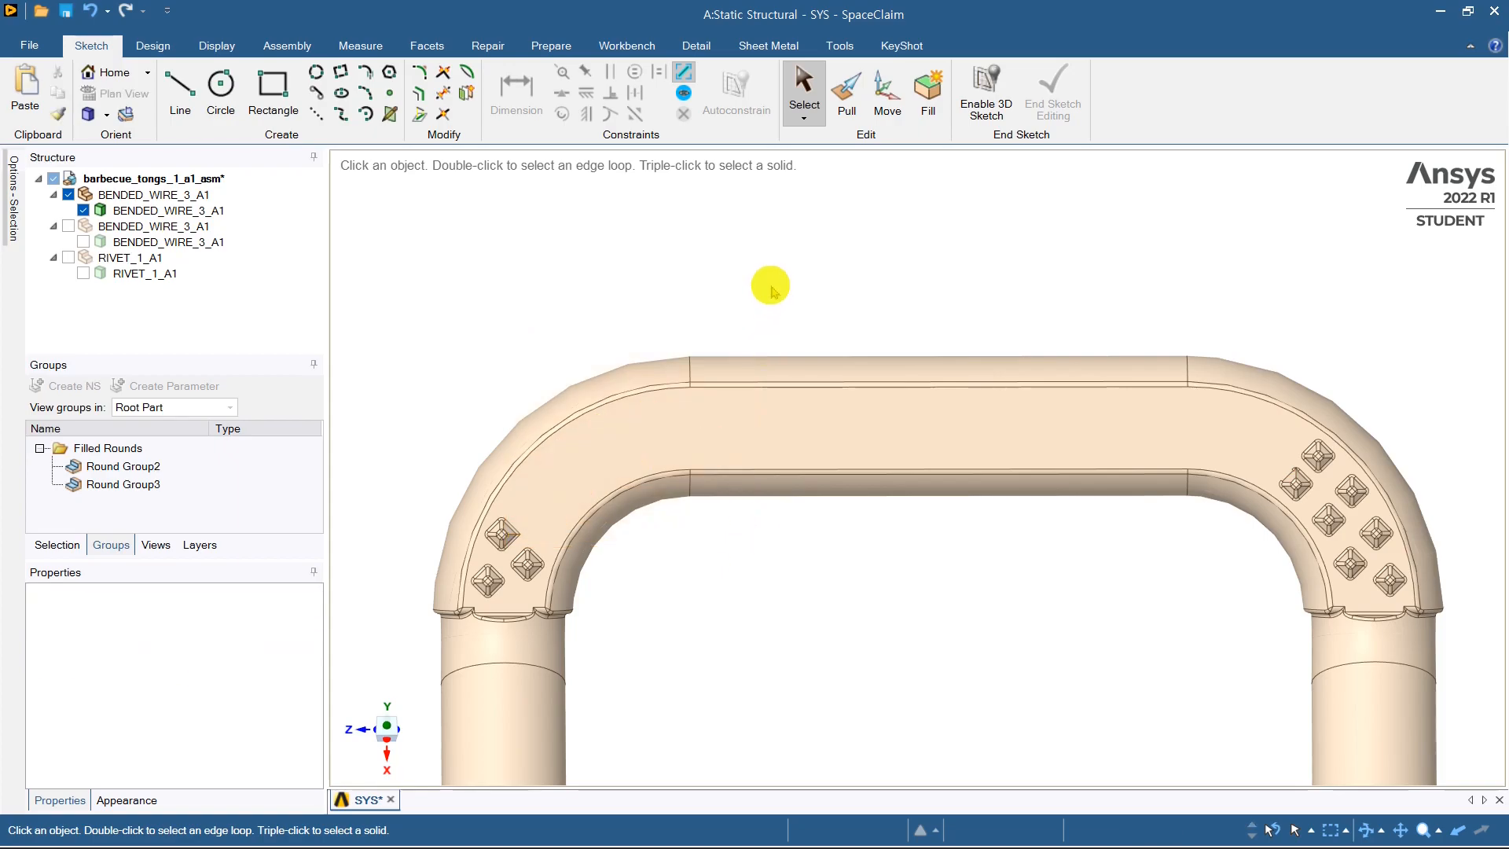
# Step: Remove the last remaining studs near both ends of the pad so its flat face is smooth
pyautogui.moveTo(411, 509); pyautogui.dragTo(586, 610)
pyautogui.press('f')
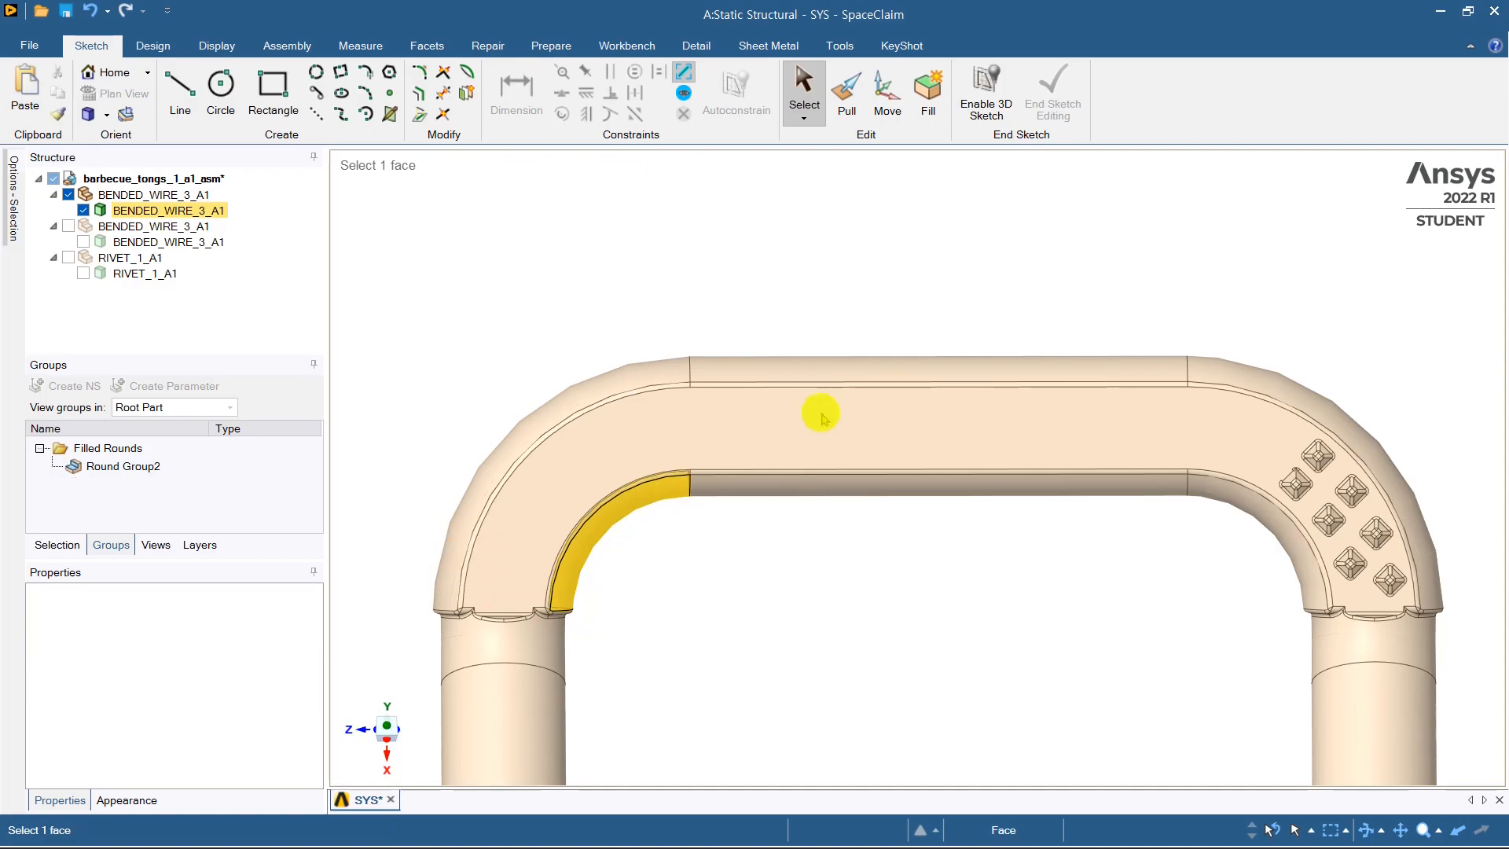
pyautogui.moveTo(1260, 423); pyautogui.dragTo(1419, 598)
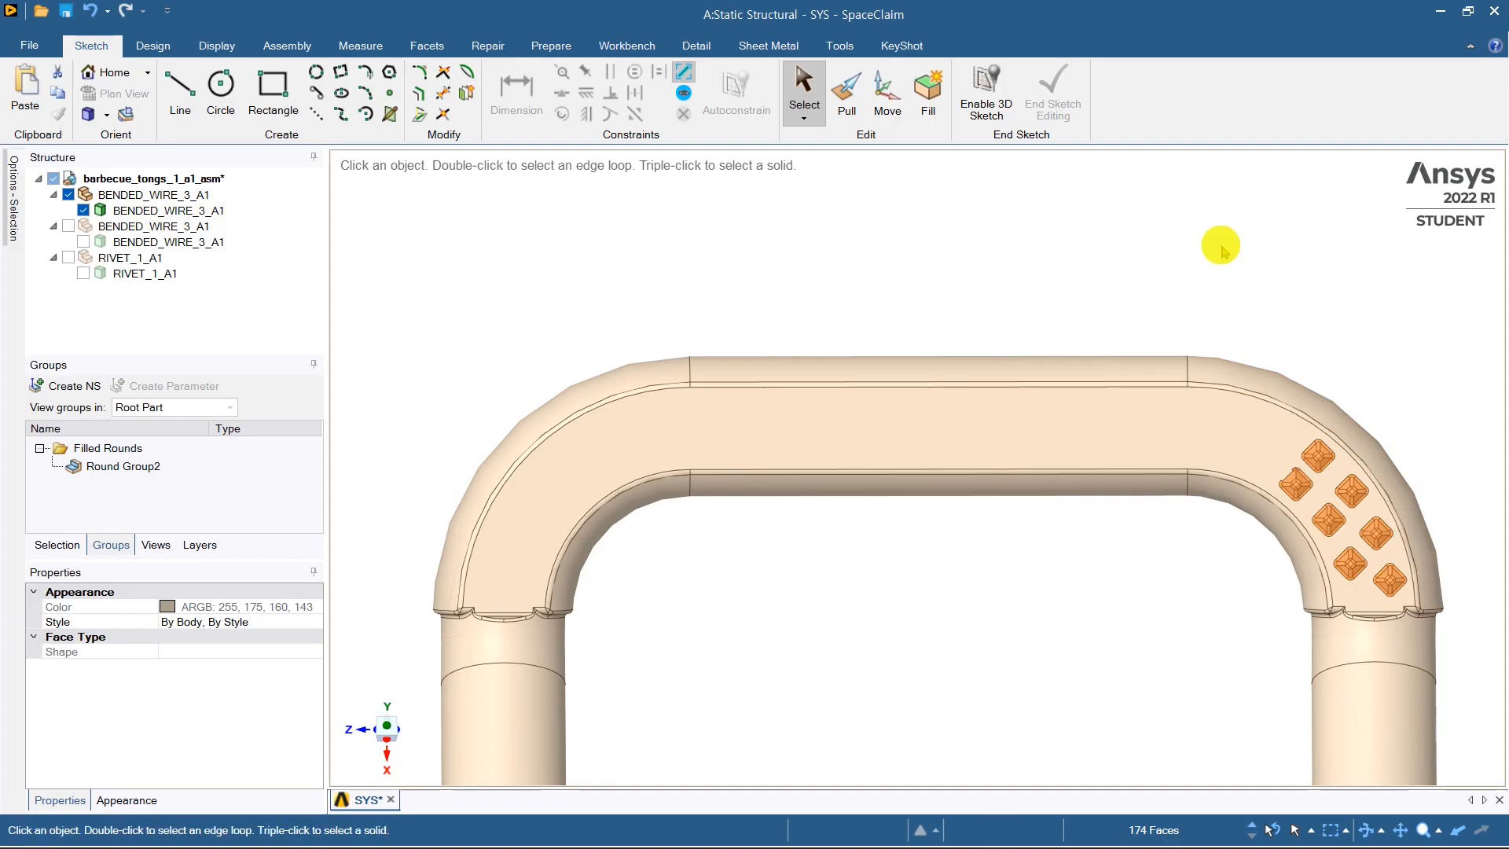
pyautogui.press('Delete')
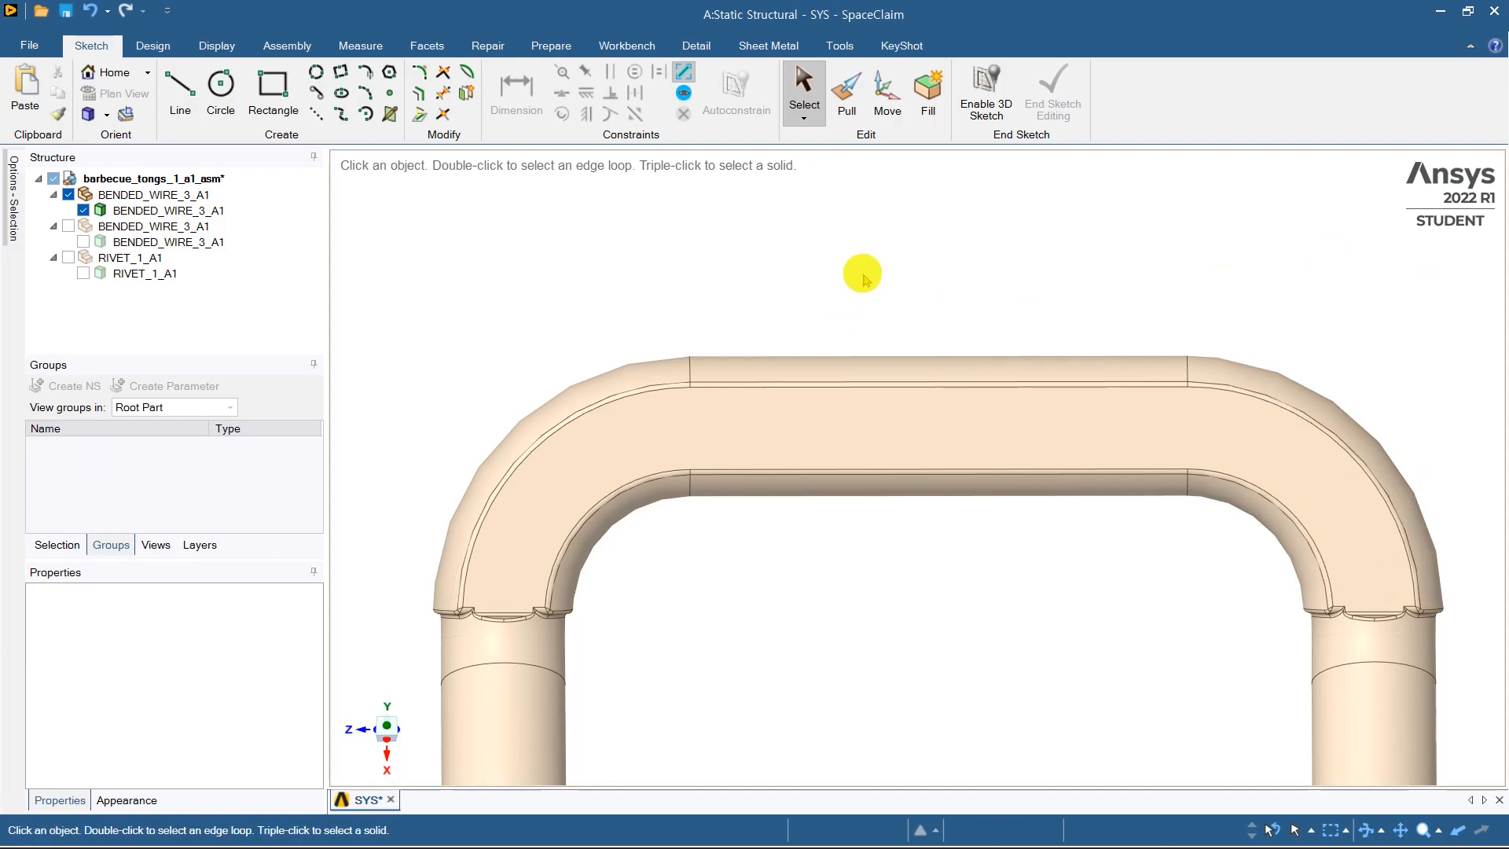
# Step: Check the simplified pad and show the second BENDED_WIRE_3_A1 and the RIVET_1_A1 components again
pyautogui.scroll(-5, 872, 314)
pyautogui.moveTo(884, 333); pyautogui.dragTo(873, 366, button='middle')
pyautogui.scroll(5, 840, 351)
pyautogui.moveTo(793, 337)
pyautogui.mouseDown(button='middle')
pyautogui.moveTo(755, 330)
pyautogui.moveTo(807, 315)
pyautogui.mouseUp(button='middle')
pyautogui.moveTo(649, 360); pyautogui.dragTo(674, 317, button='middle')
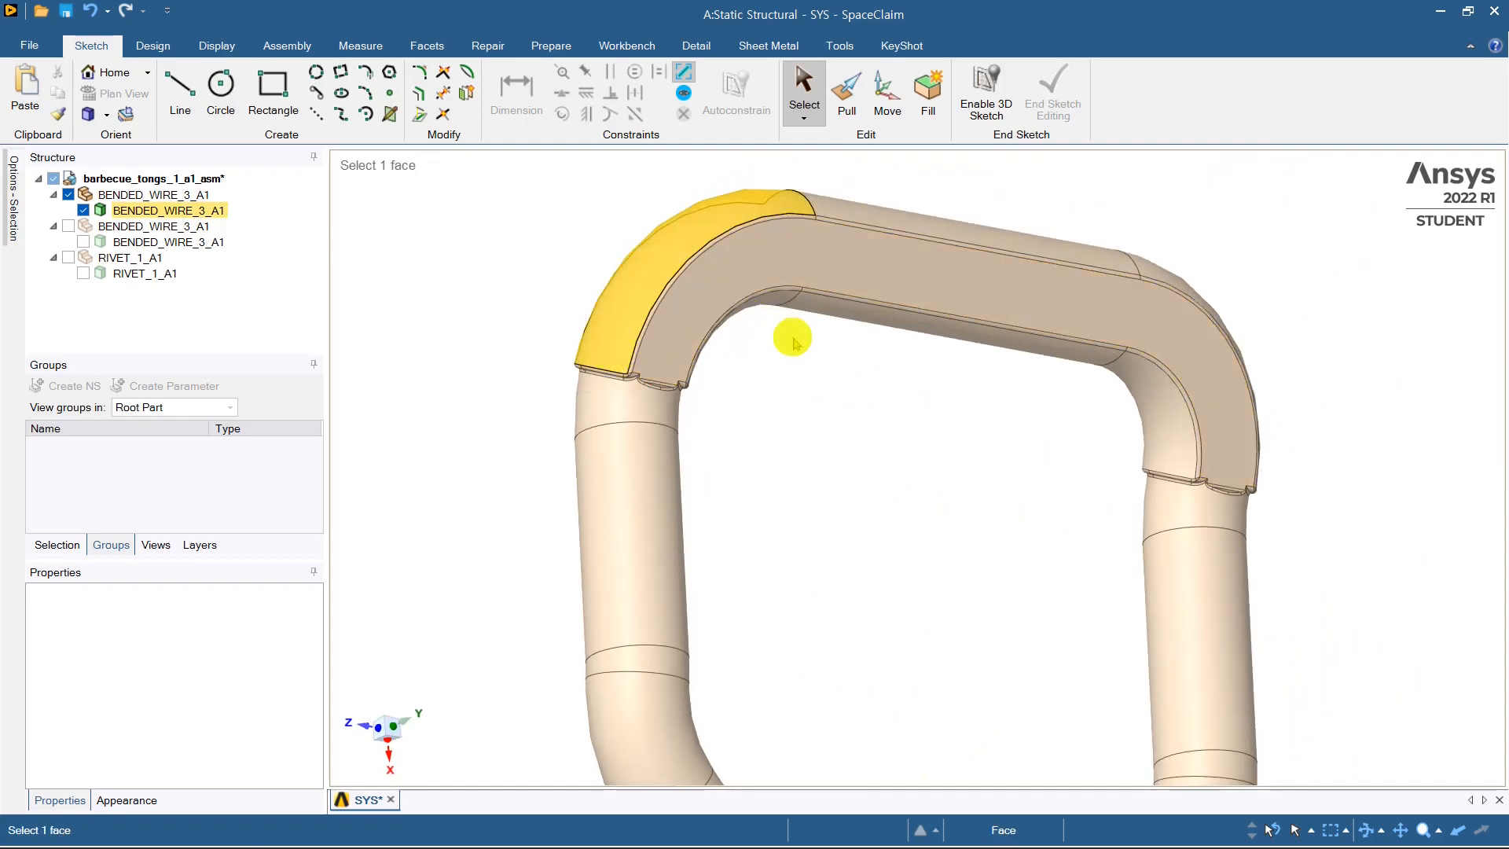
pyautogui.scroll(-5, 809, 346)
pyautogui.moveTo(901, 349); pyautogui.dragTo(862, 256, button='middle')
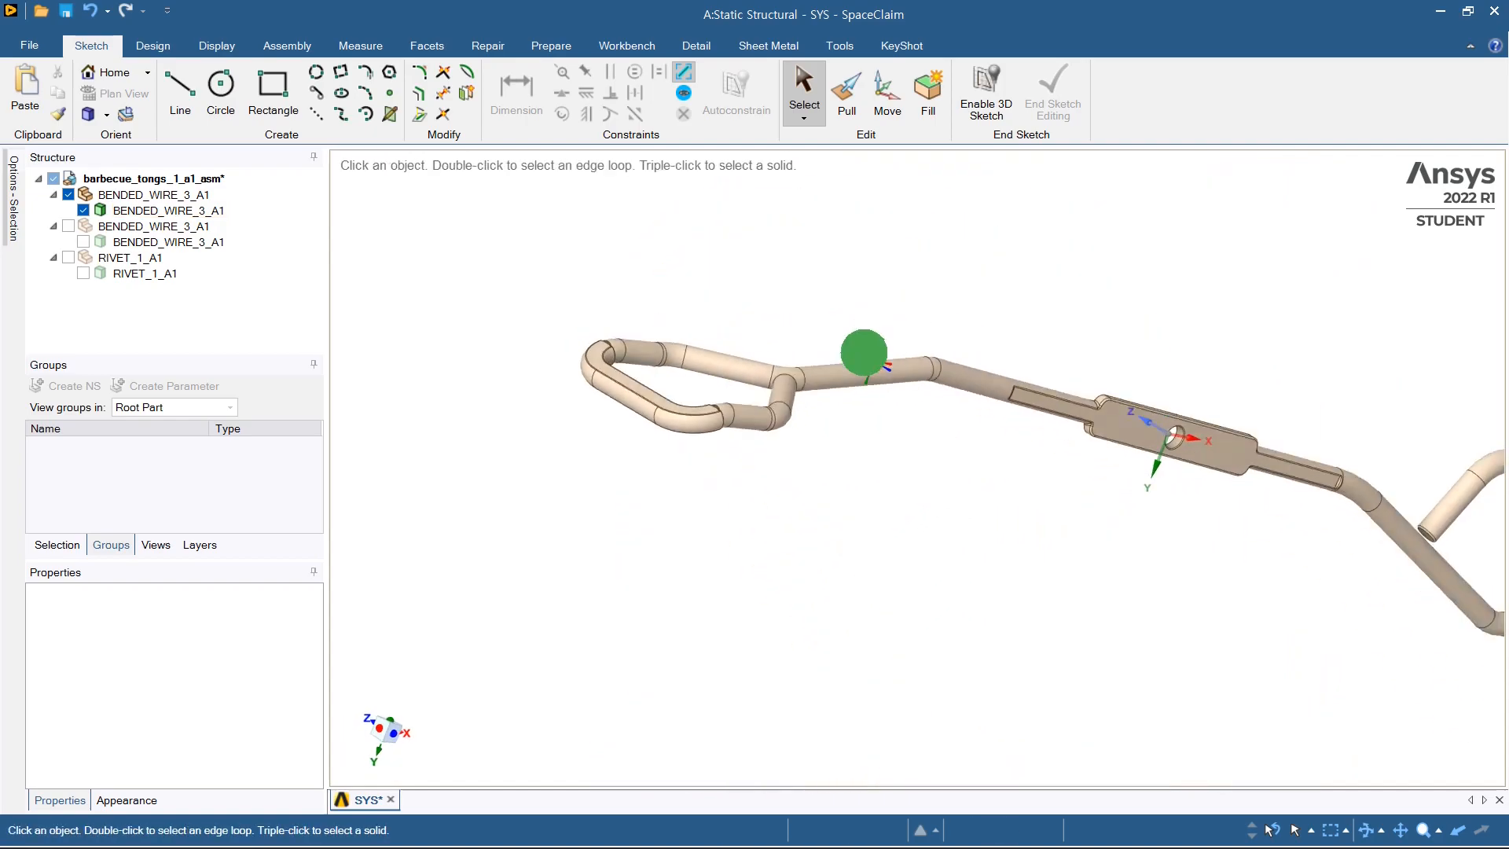
pyautogui.click(69, 226)
pyautogui.click(68, 257)
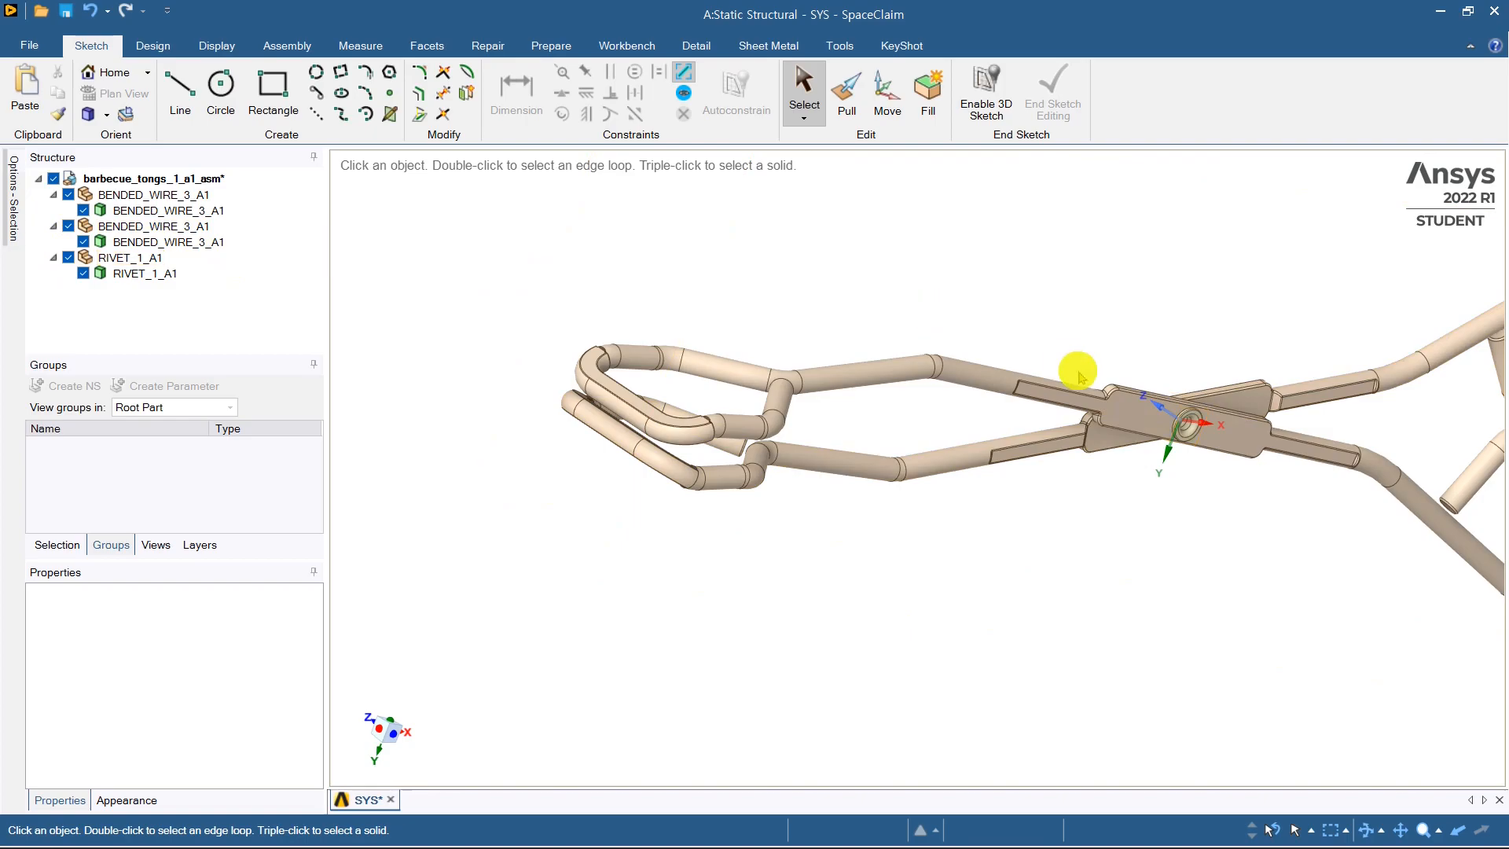
# Step: Examine the complete tongs from several angles, comparing the gap between the gripping ends with the handle loops
pyautogui.moveTo(1071, 364); pyautogui.dragTo(953, 322, button='middle')
pyautogui.keyDown('ctrl'); pyautogui.moveTo(841, 318); pyautogui.dragTo(964, 450, button='middle'); pyautogui.keyUp('ctrl')
pyautogui.moveTo(641, 492); pyautogui.dragTo(648, 431, button='middle')
pyautogui.scroll(3, 630, 506)
pyautogui.scroll(-3, 573, 522)
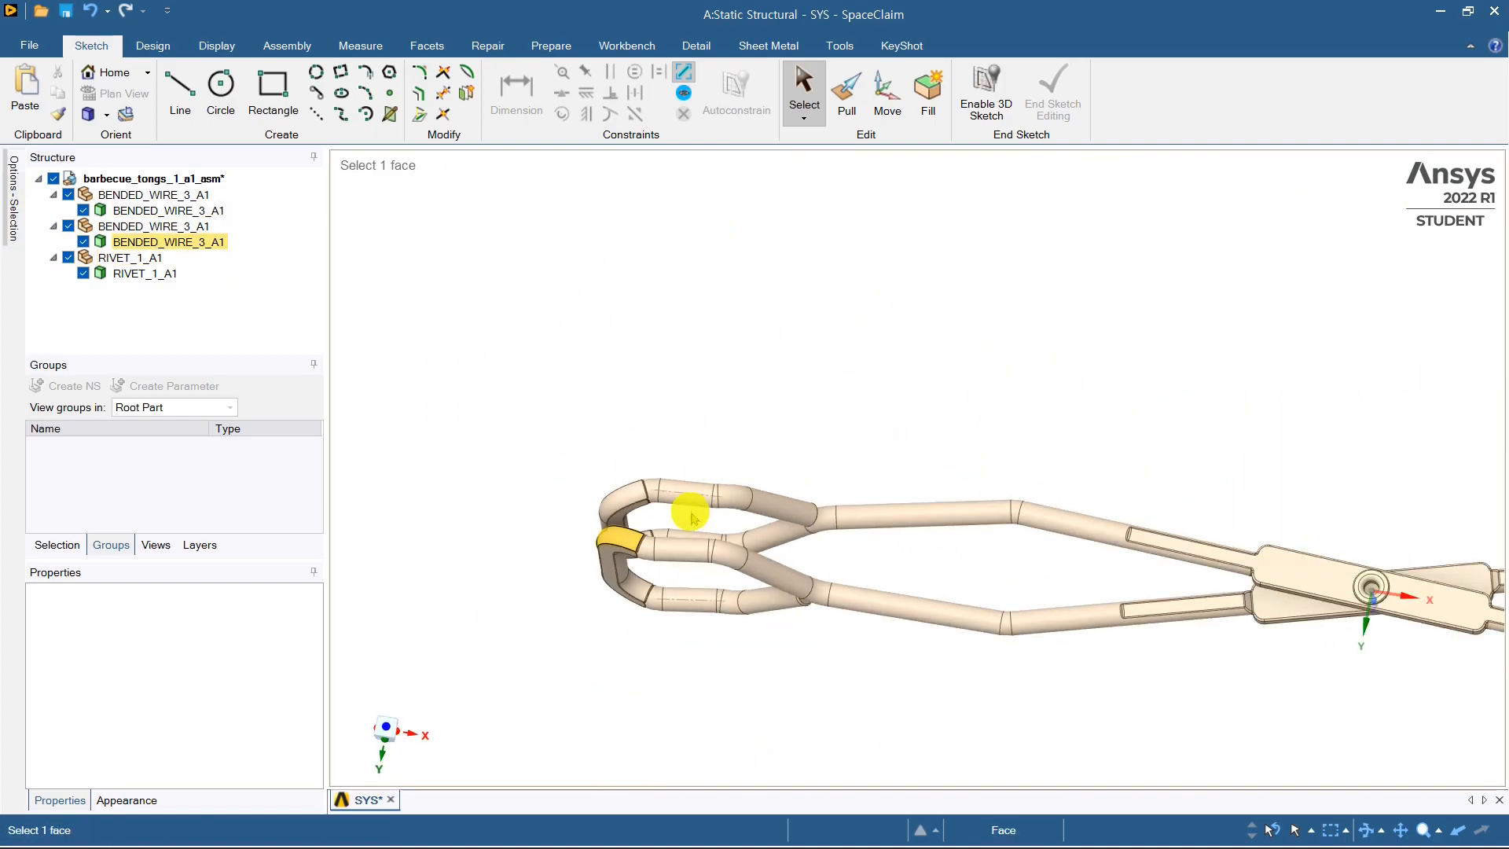
pyautogui.moveTo(852, 421); pyautogui.dragTo(658, 409, button='middle')
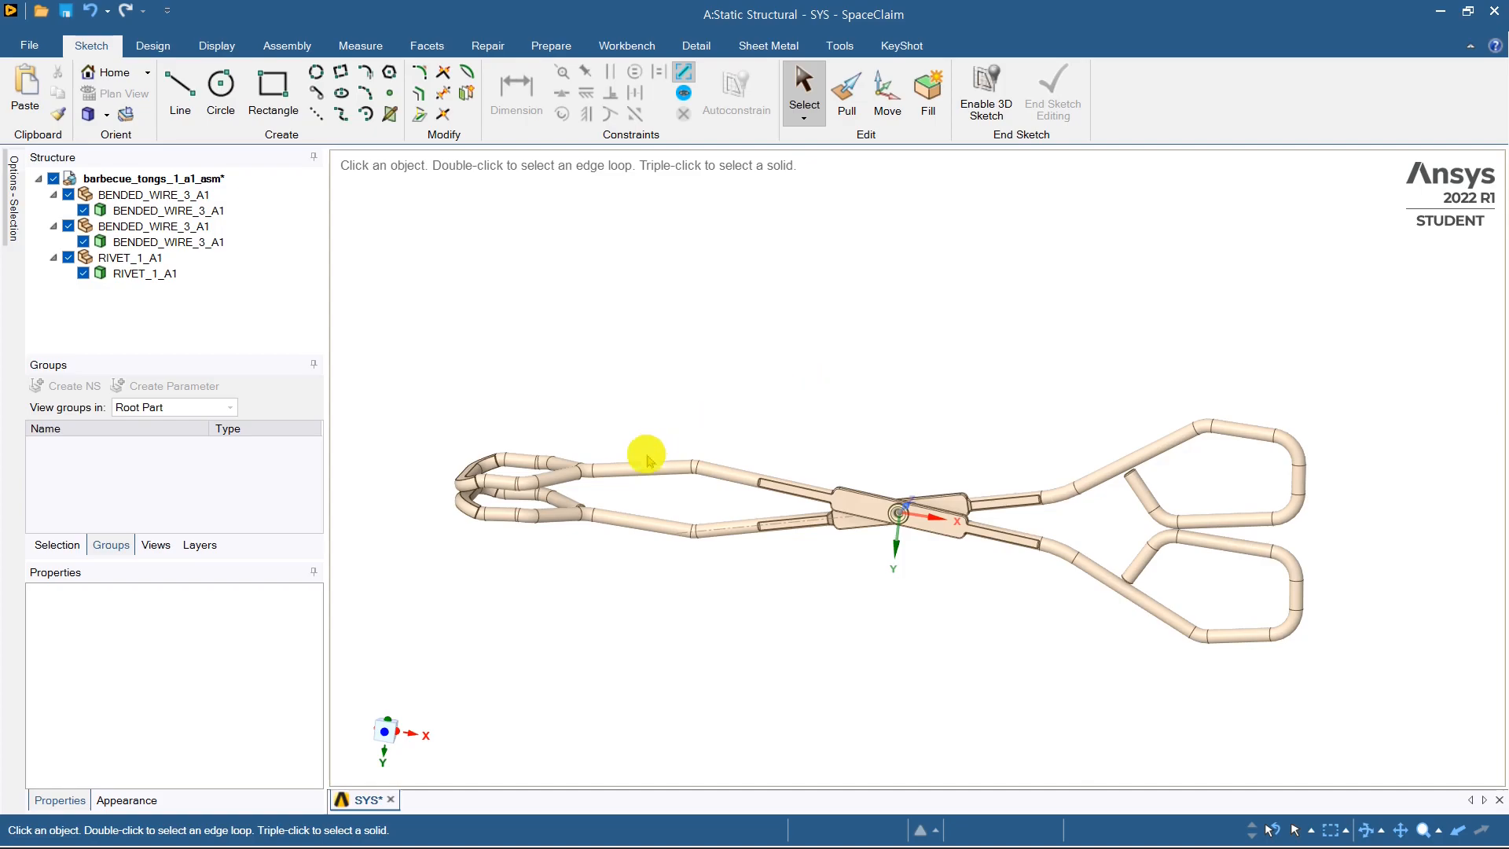
pyautogui.click(550, 507)
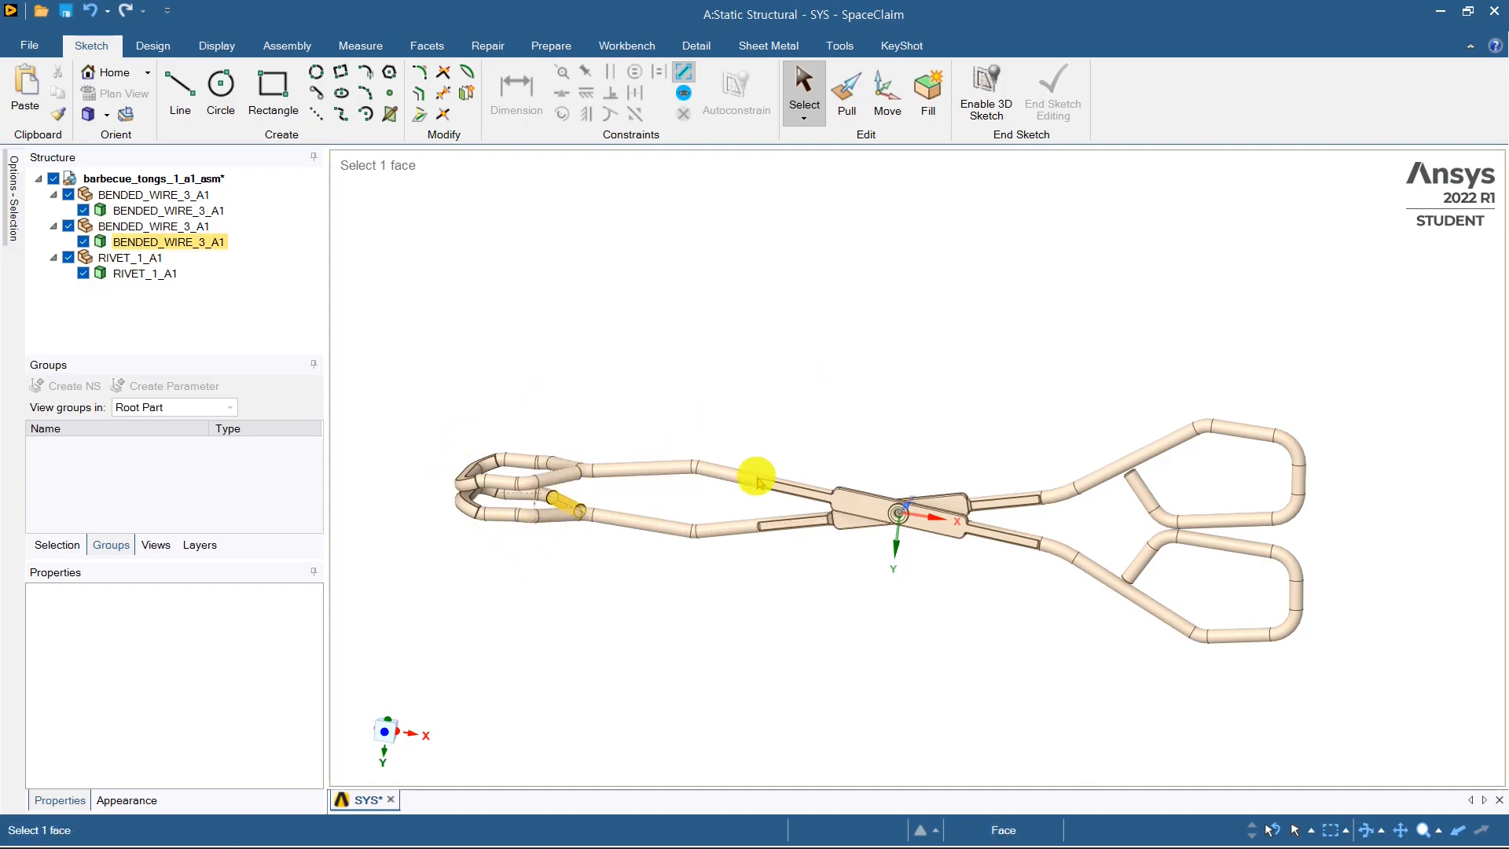
pyautogui.click(965, 367)
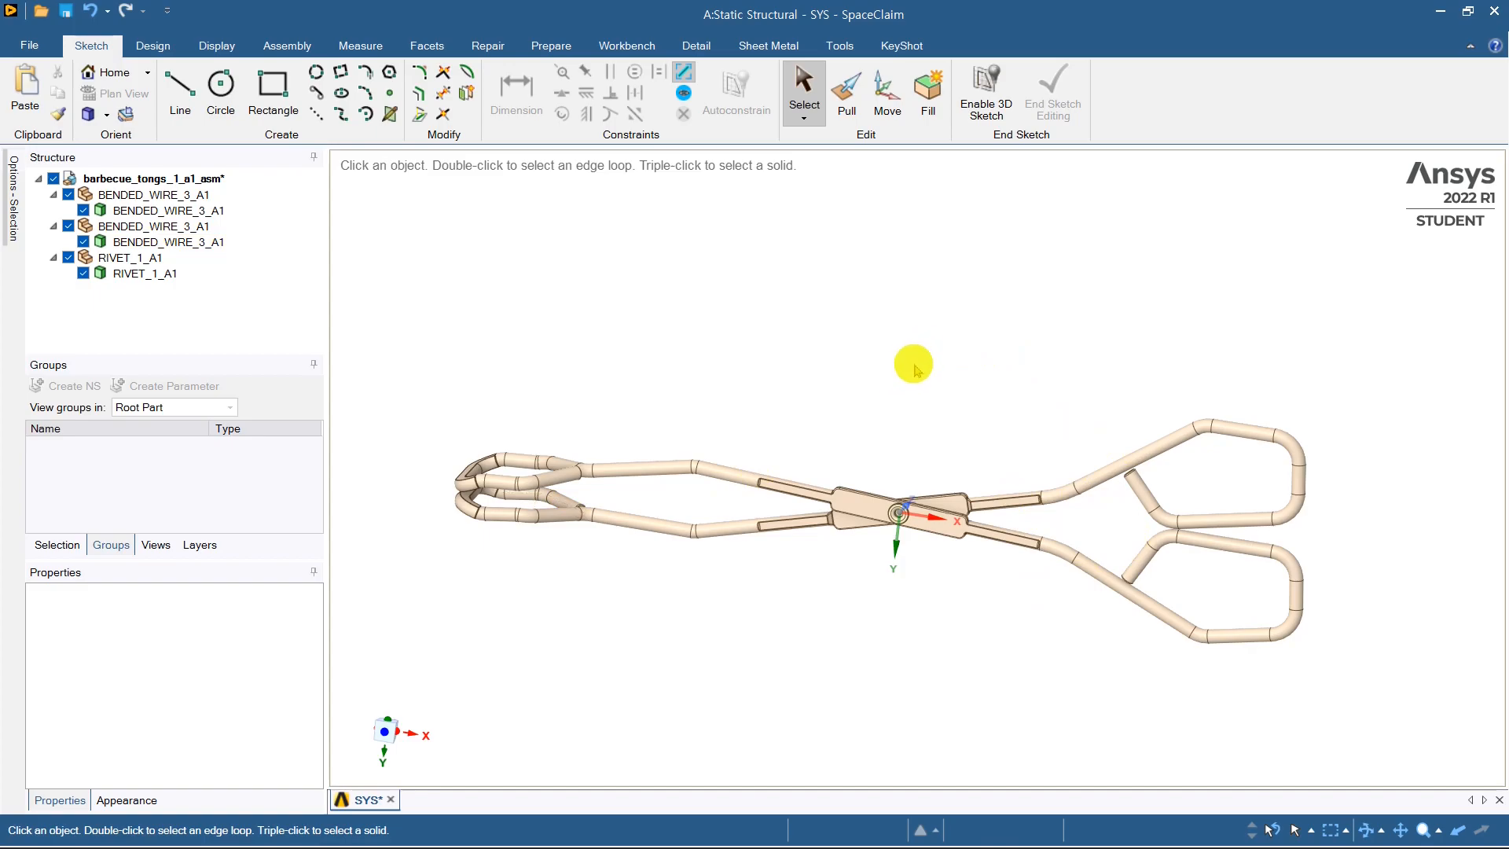
pyautogui.moveTo(719, 367); pyautogui.dragTo(719, 356, button='middle')
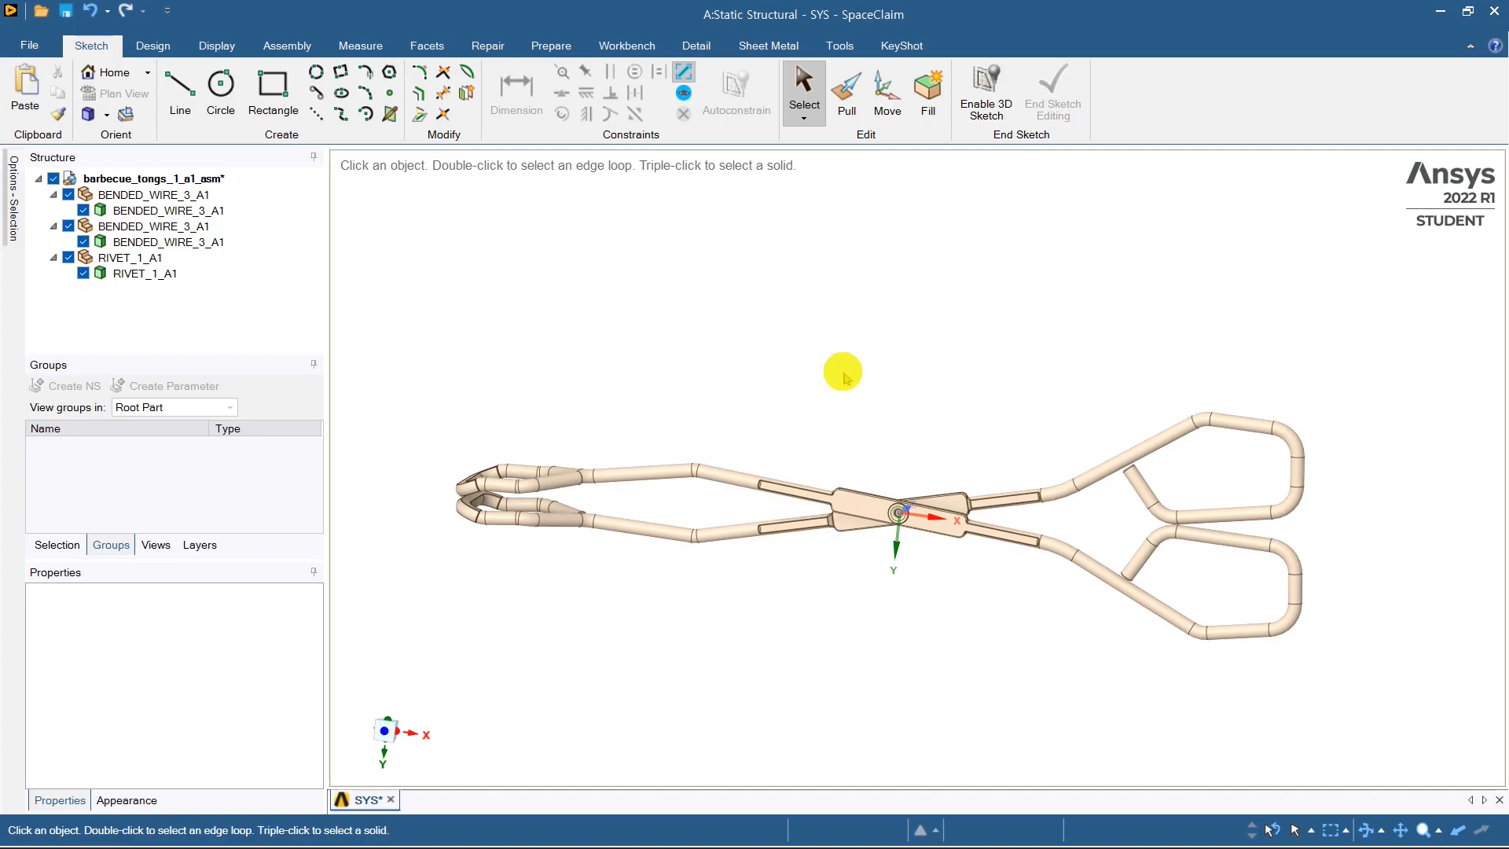
pyautogui.click(469, 511)
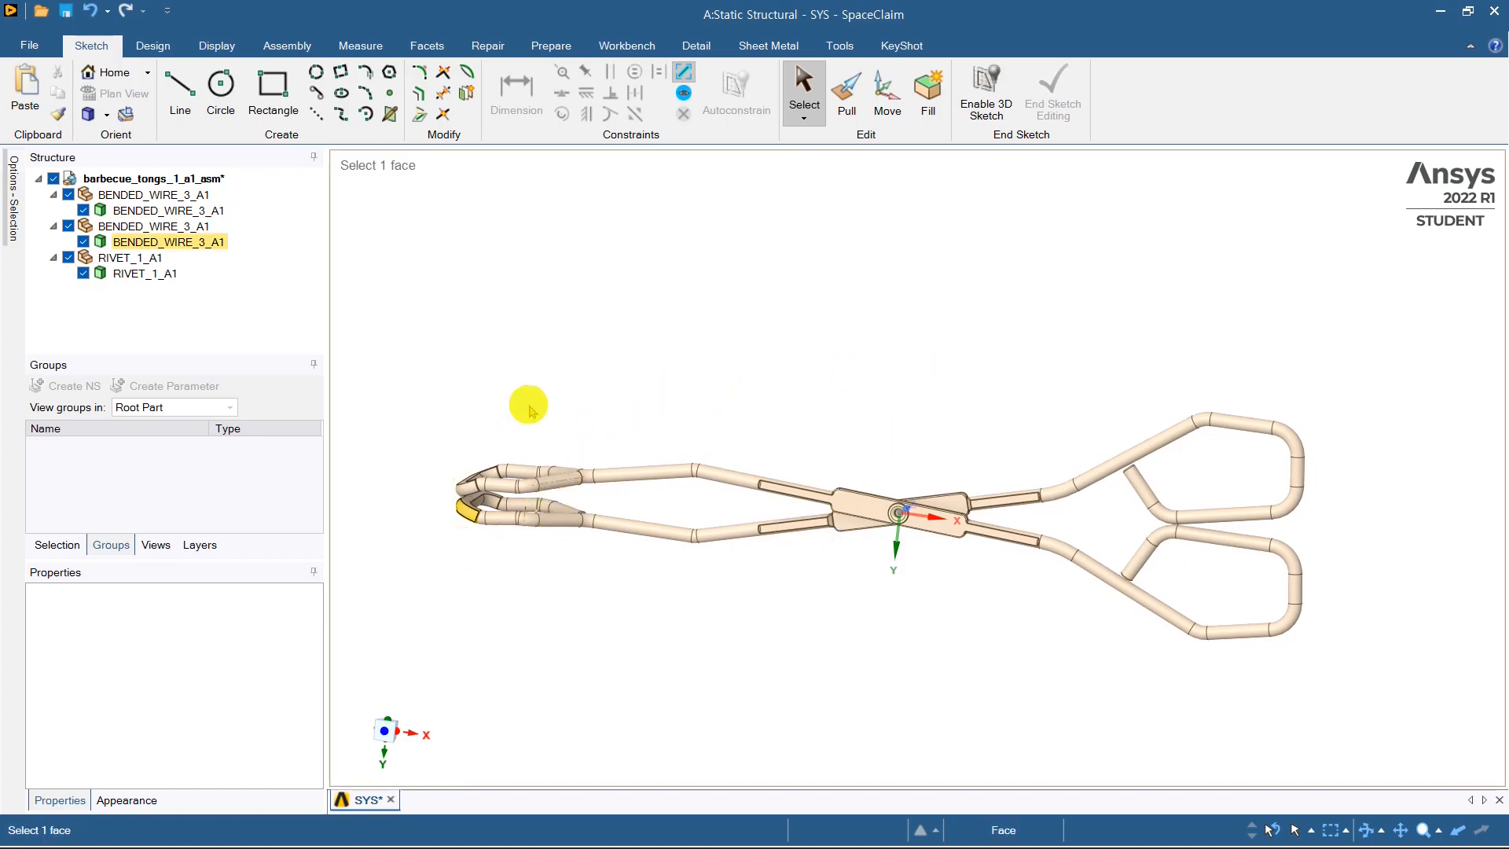
pyautogui.click(525, 407)
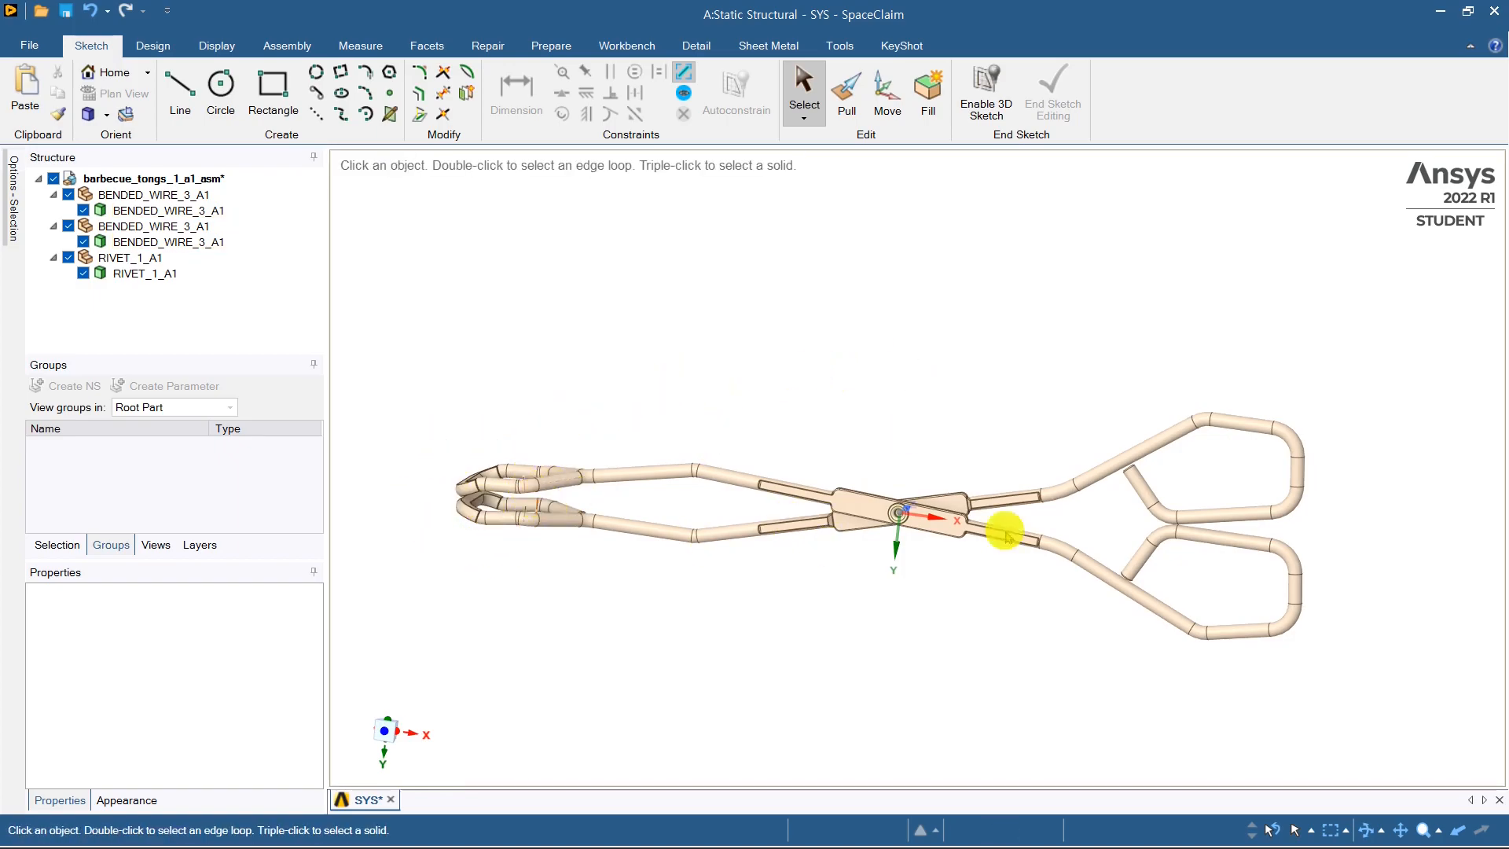
pyautogui.click(1190, 512)
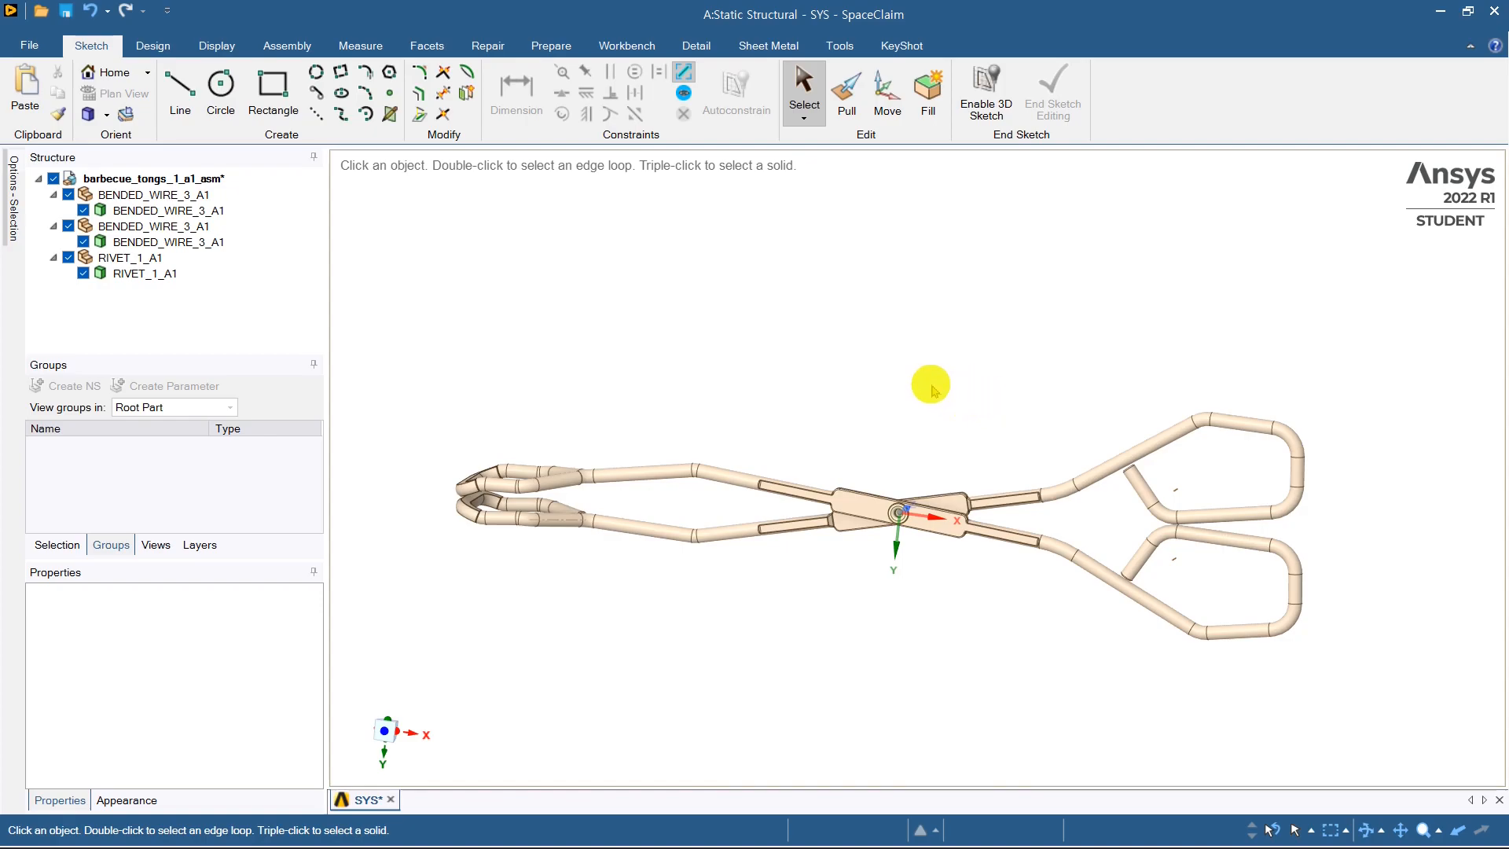
pyautogui.moveTo(932, 373); pyautogui.dragTo(928, 385, button='middle')
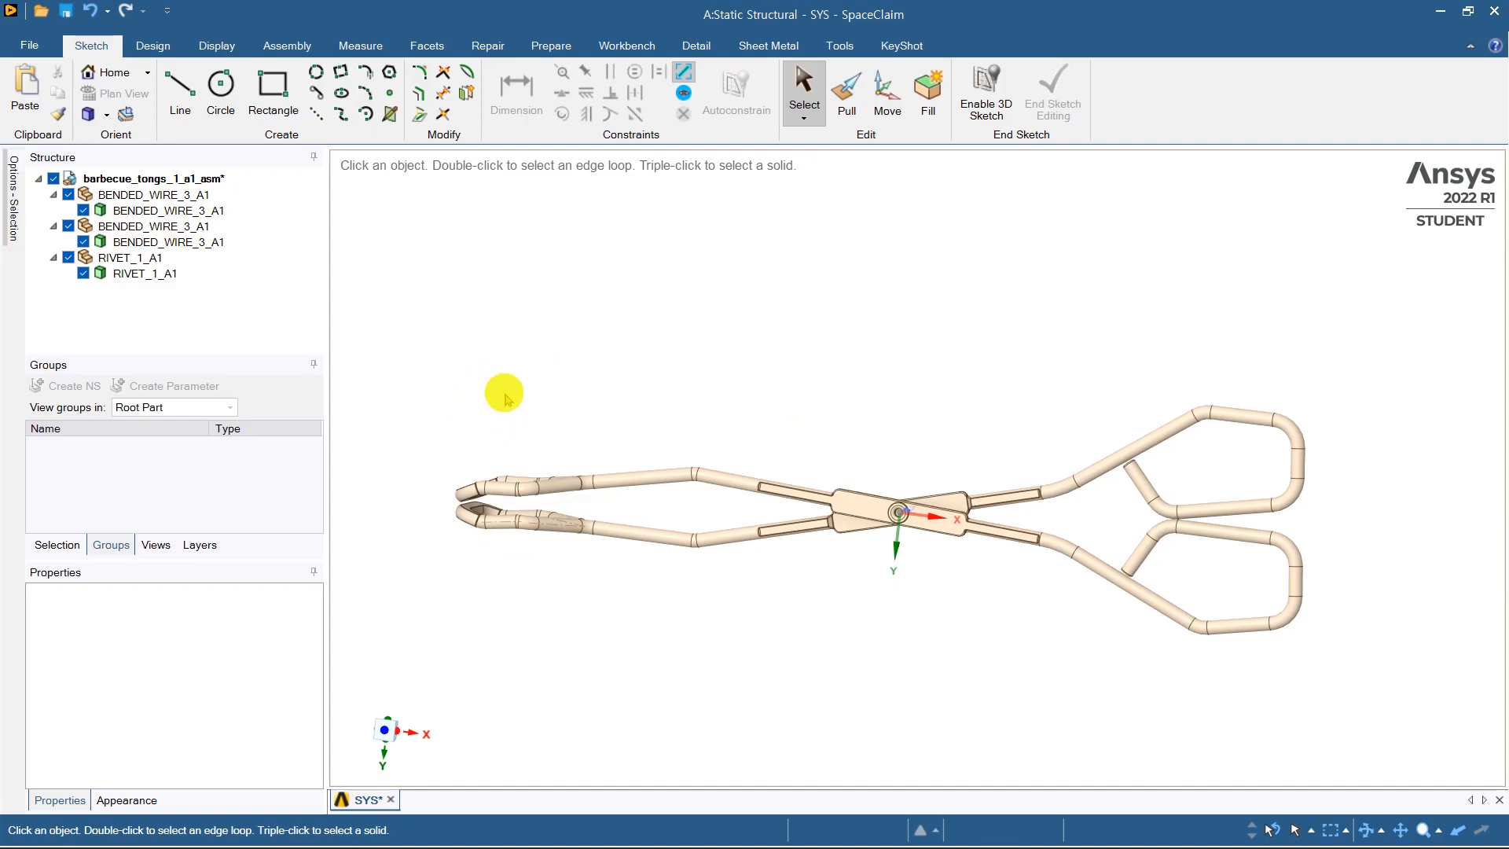
pyautogui.moveTo(552, 388); pyautogui.dragTo(552, 414, button='middle')
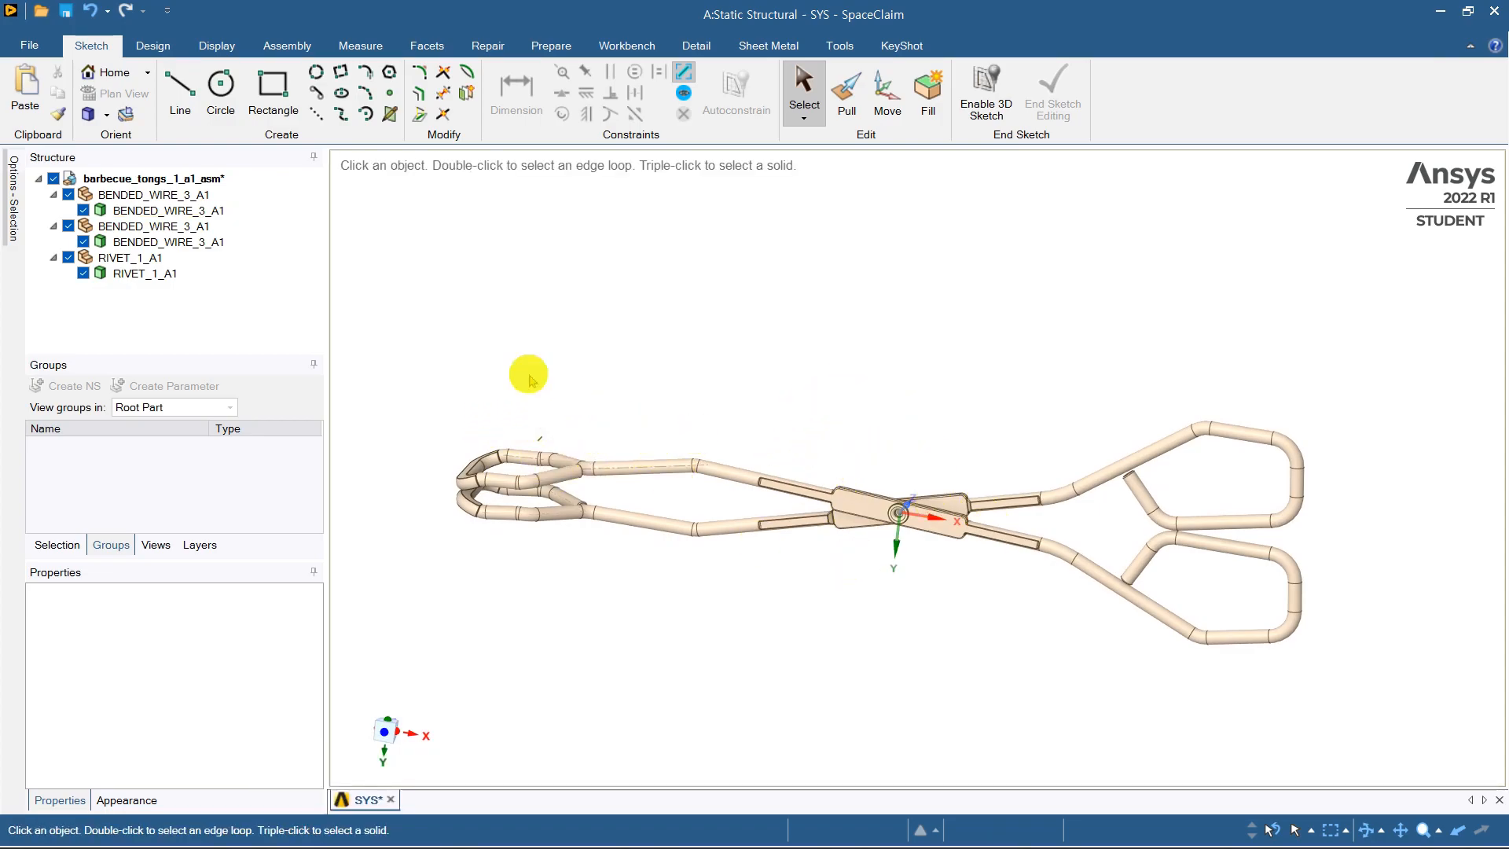
pyautogui.moveTo(754, 311); pyautogui.dragTo(767, 353, button='middle')
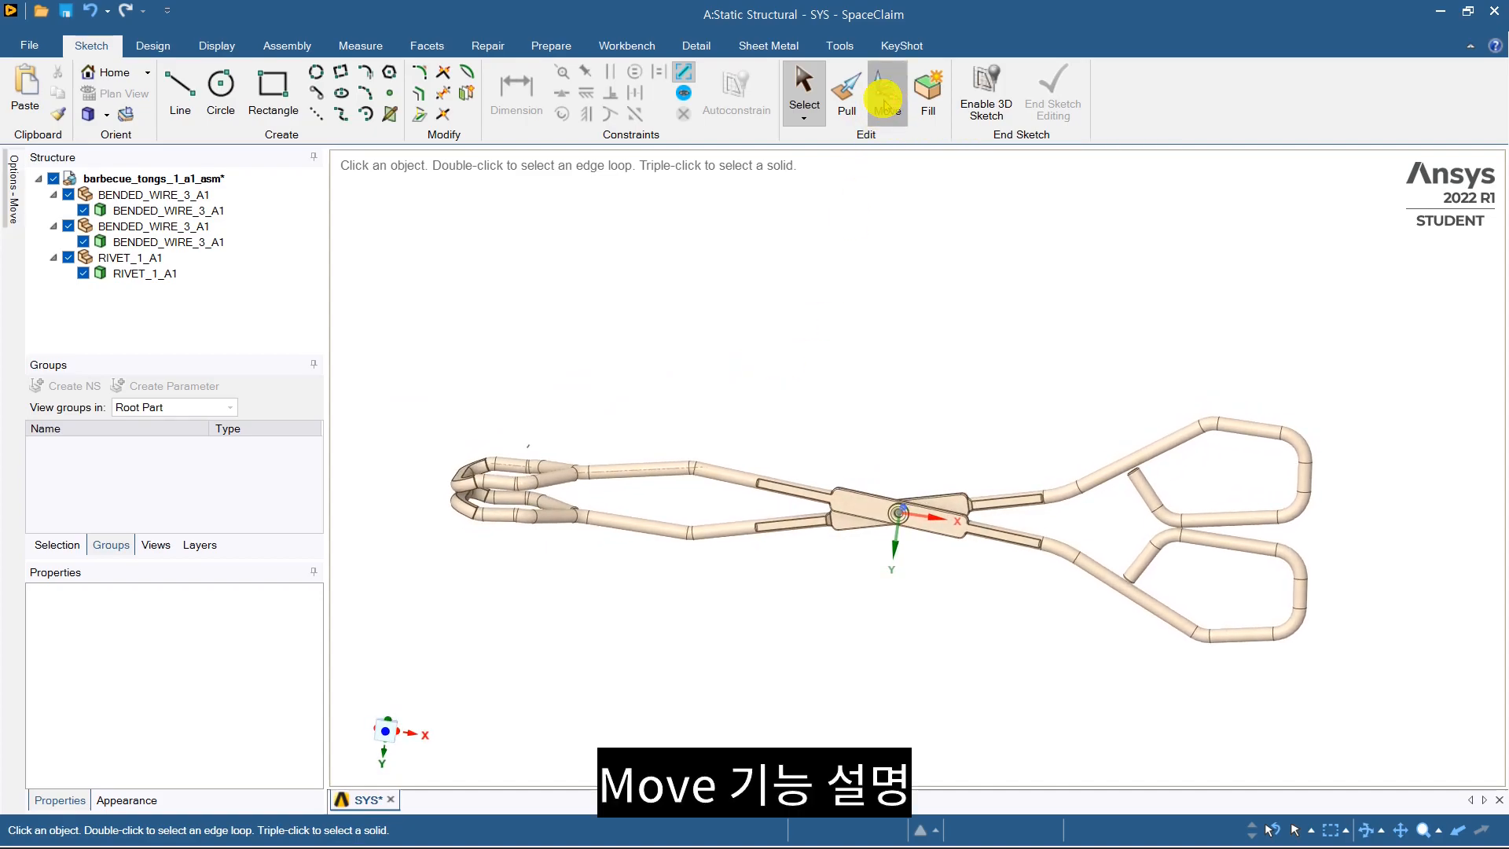
# Step: Try moving the first BENDED_WIRE_3_A1 body about 16 mm along its length and rotating it about 14°, and undo both changes
pyautogui.click(886, 100)
pyautogui.click(141, 195)
pyautogui.click(142, 210)
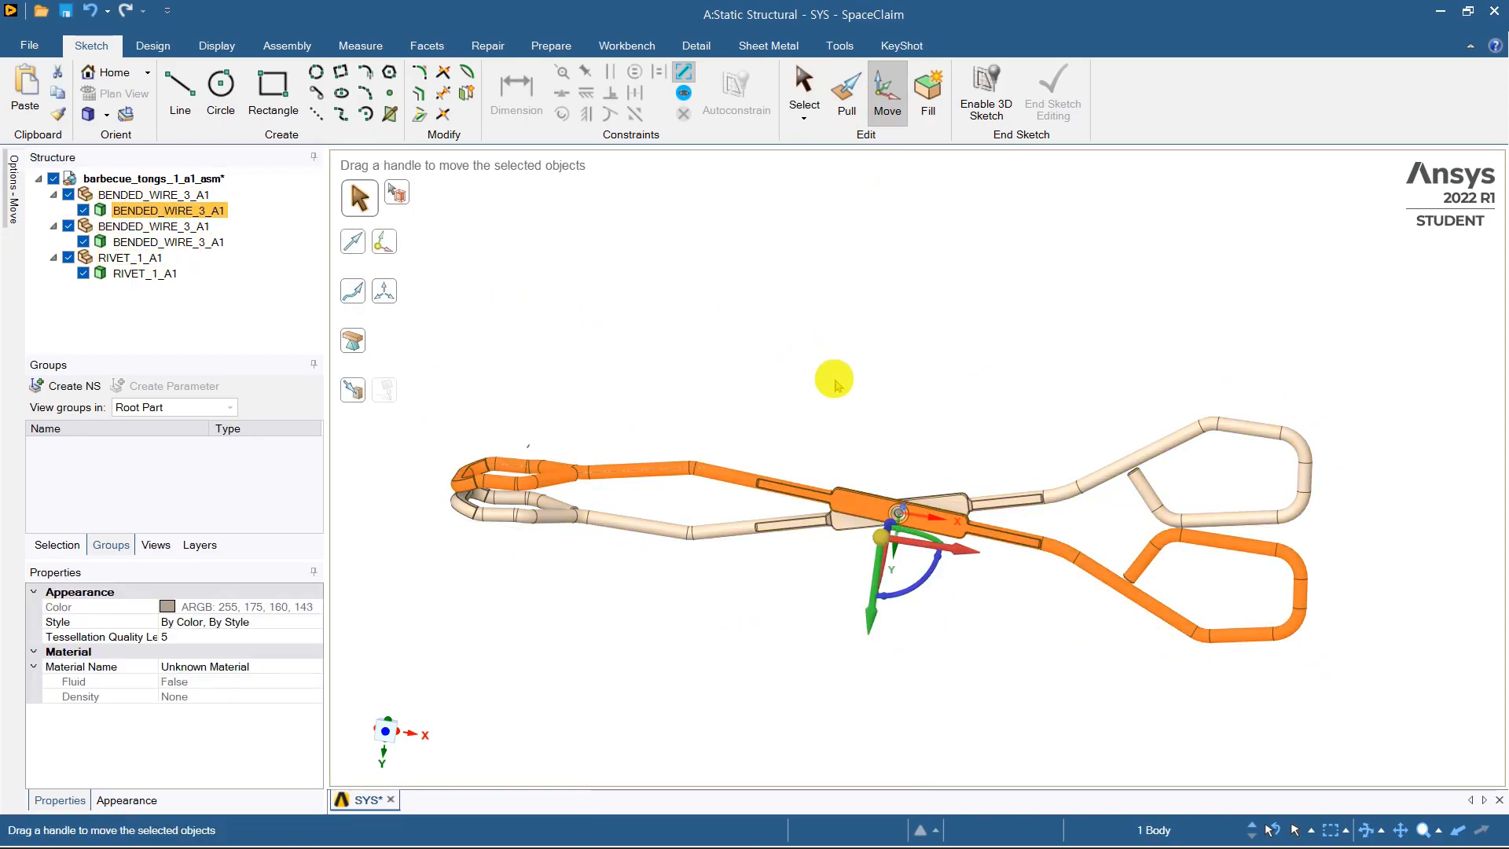
pyautogui.moveTo(821, 428)
pyautogui.mouseDown(button='middle')
pyautogui.moveTo(876, 393)
pyautogui.moveTo(865, 424)
pyautogui.mouseUp(button='middle')
pyautogui.moveTo(865, 576); pyautogui.dragTo(838, 451, button='middle')
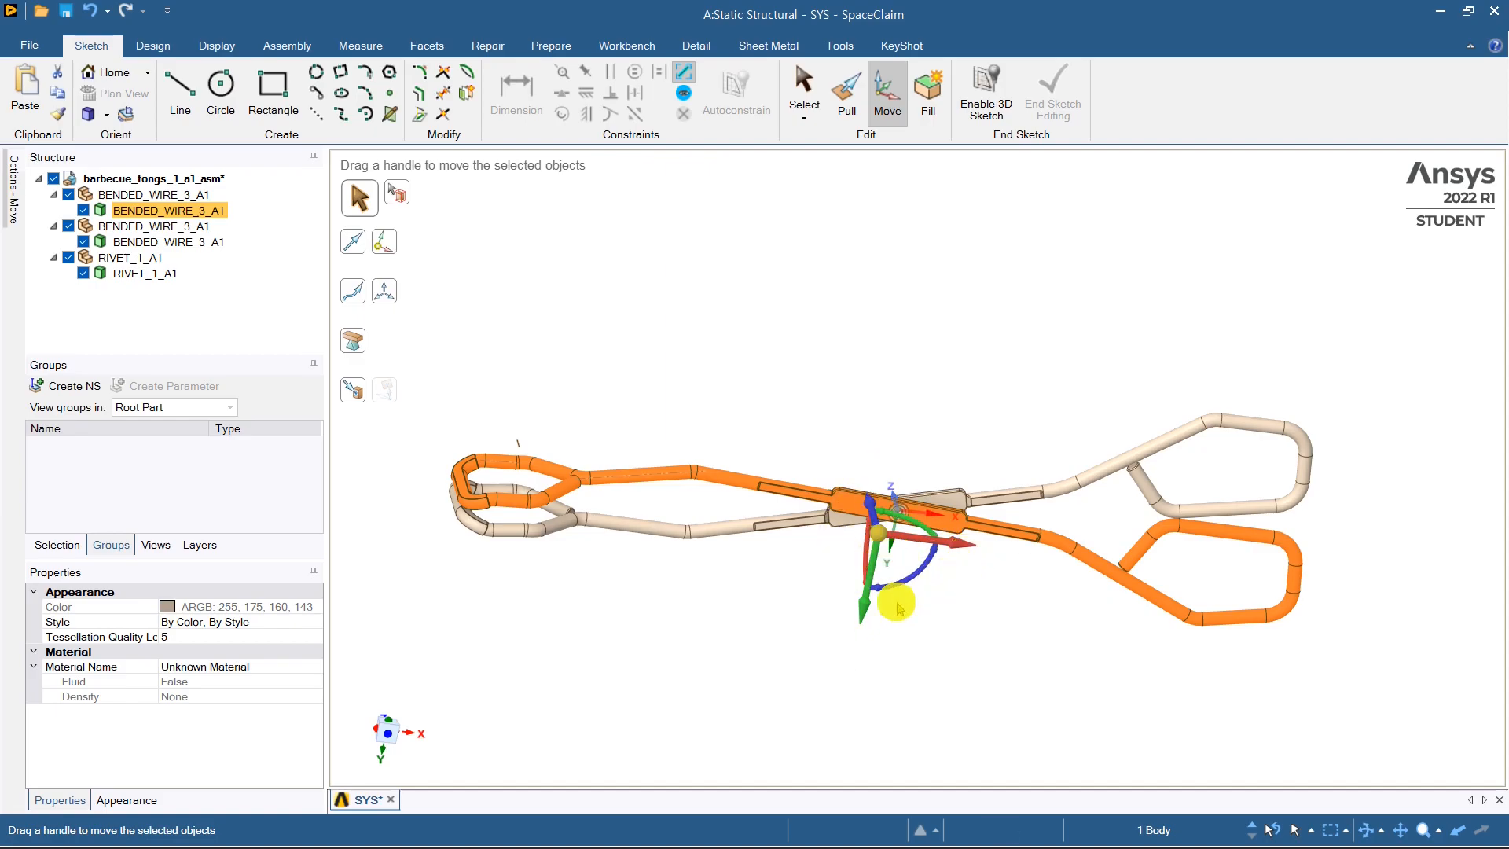
pyautogui.moveTo(937, 540); pyautogui.dragTo(1030, 565)
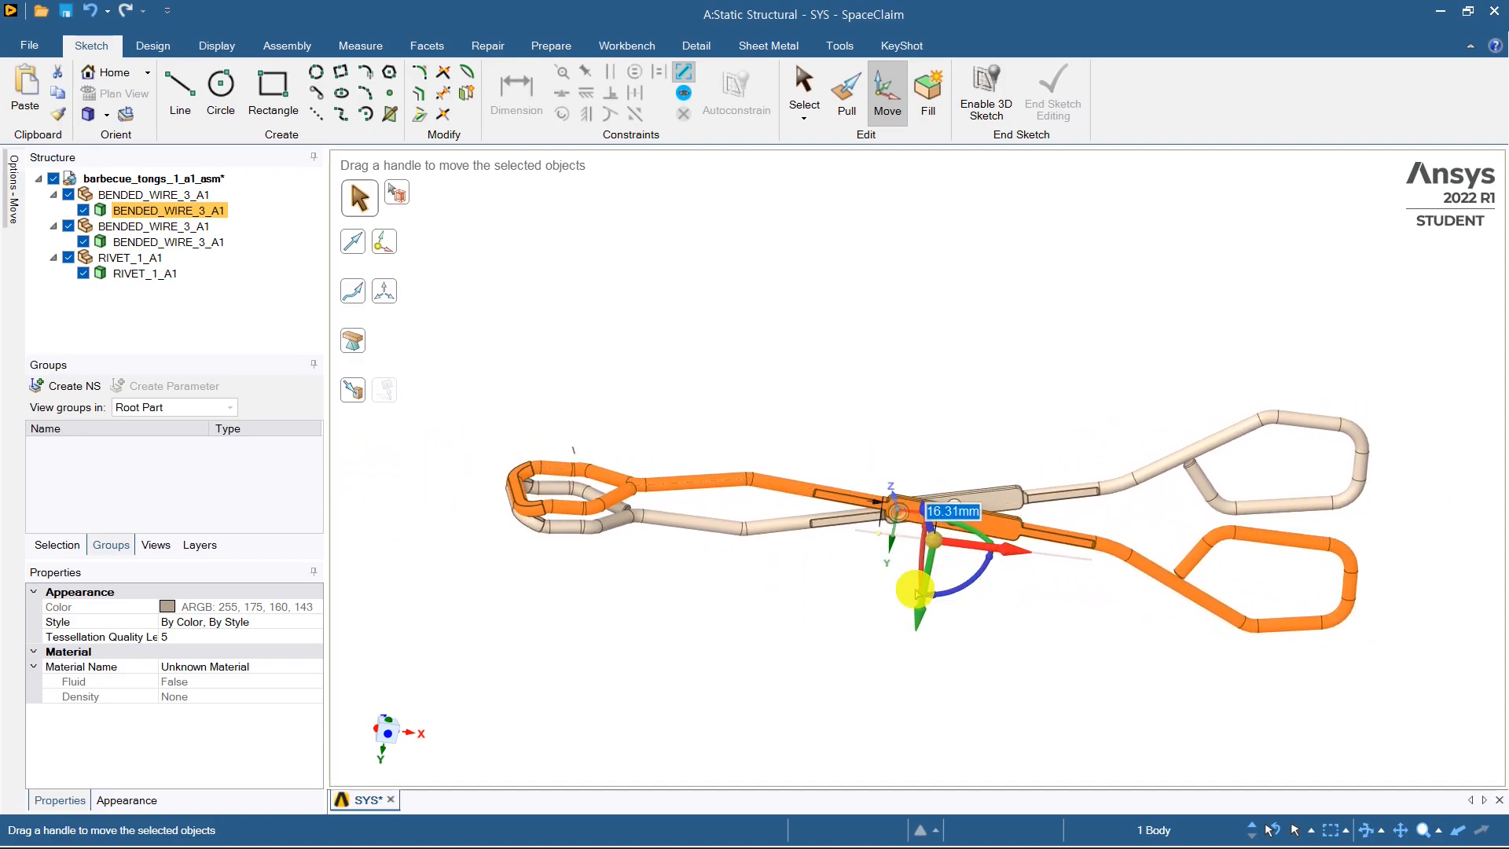
pyautogui.moveTo(925, 562); pyautogui.dragTo(956, 601)
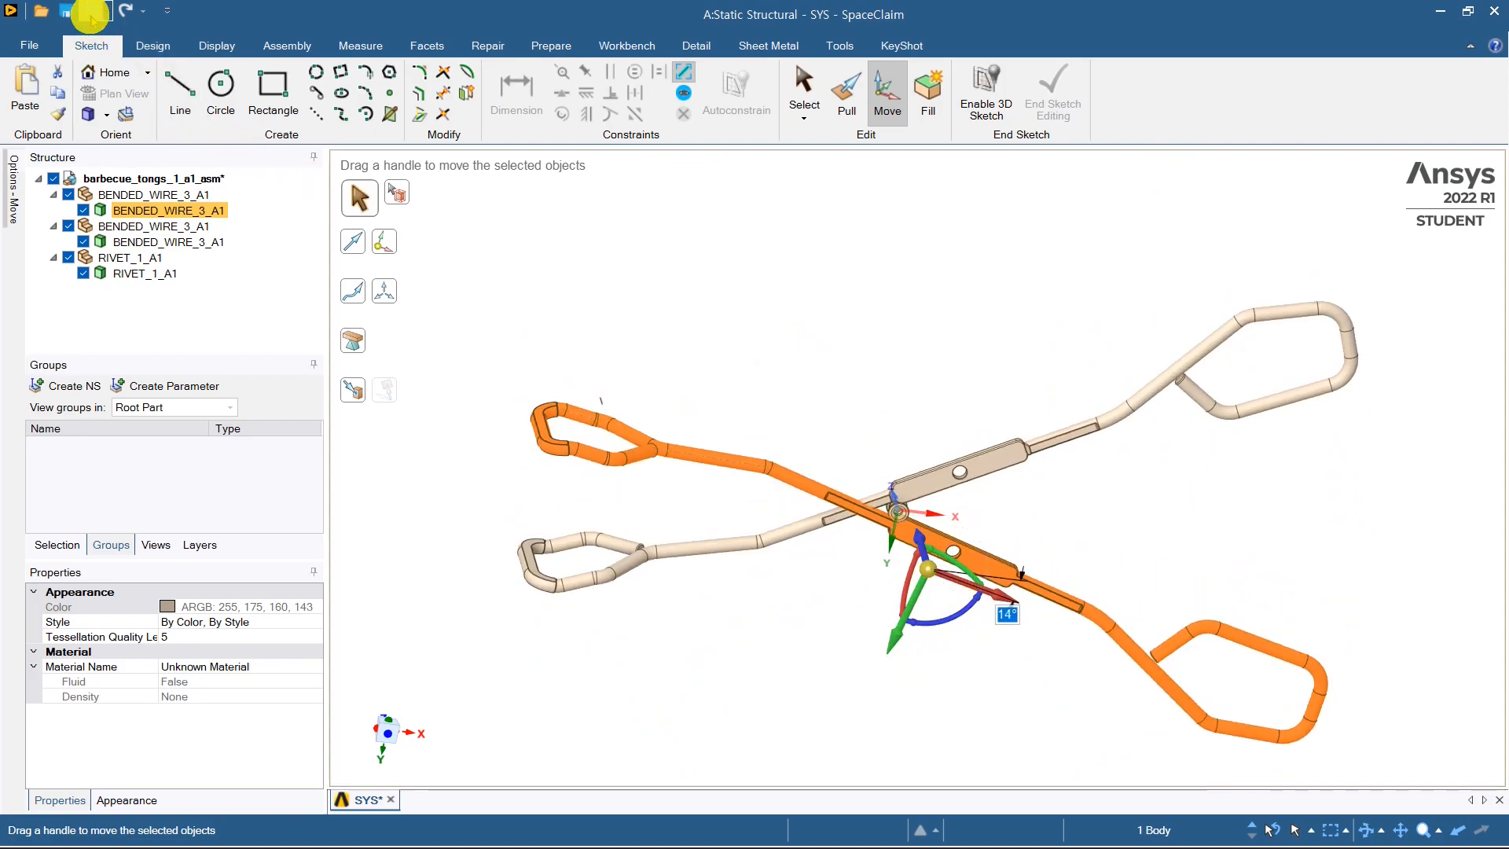
pyautogui.click(91, 16)
pyautogui.click(90, 16)
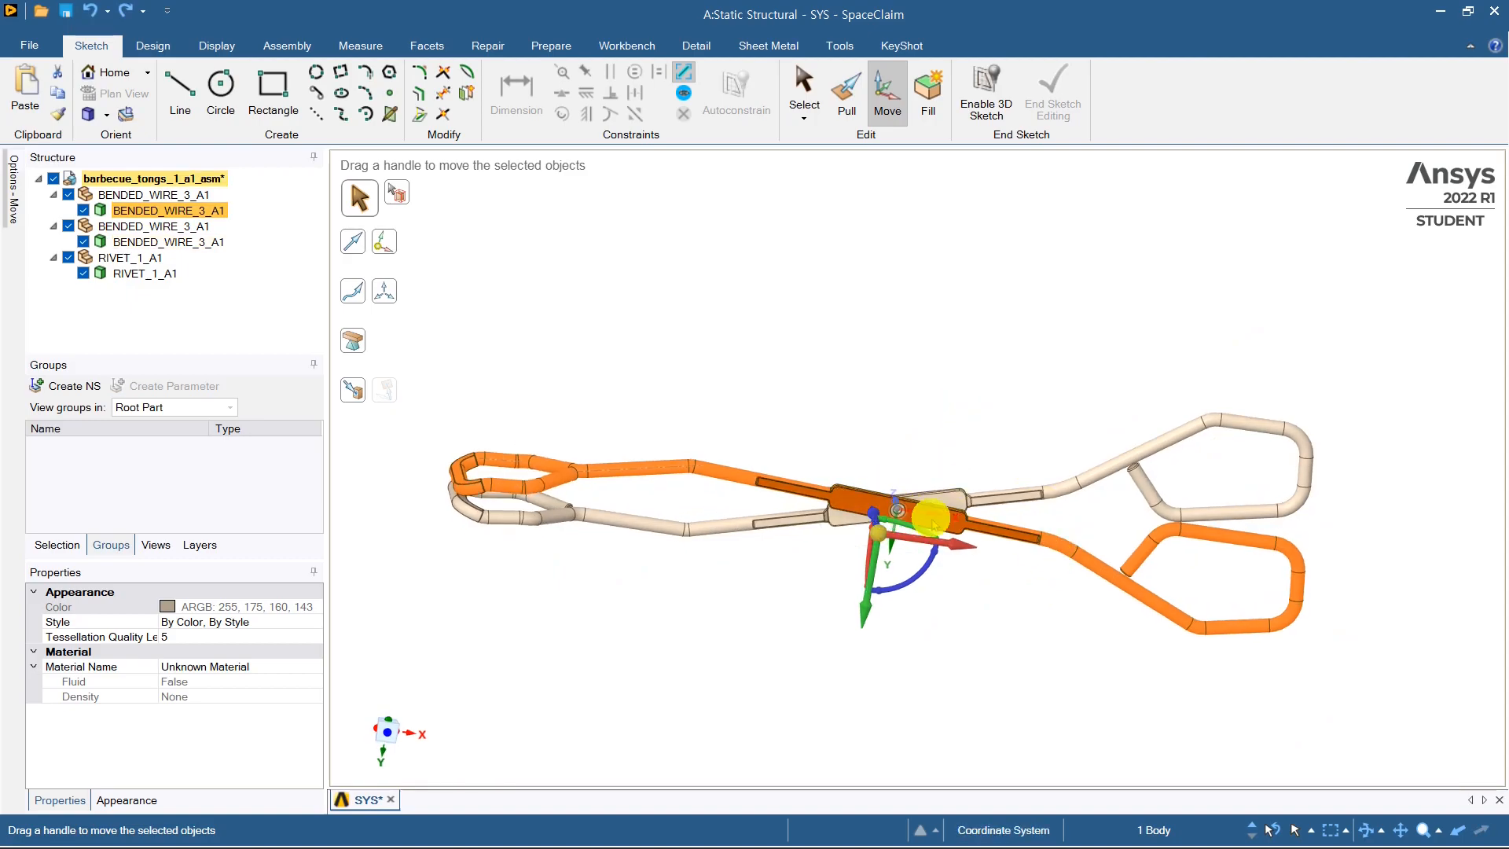
# Step: Clear the body selection and hide the RIVET_1_A1 component to expose the pivot hole
pyautogui.scroll(2, 914, 467)
pyautogui.scroll(1, 908, 472)
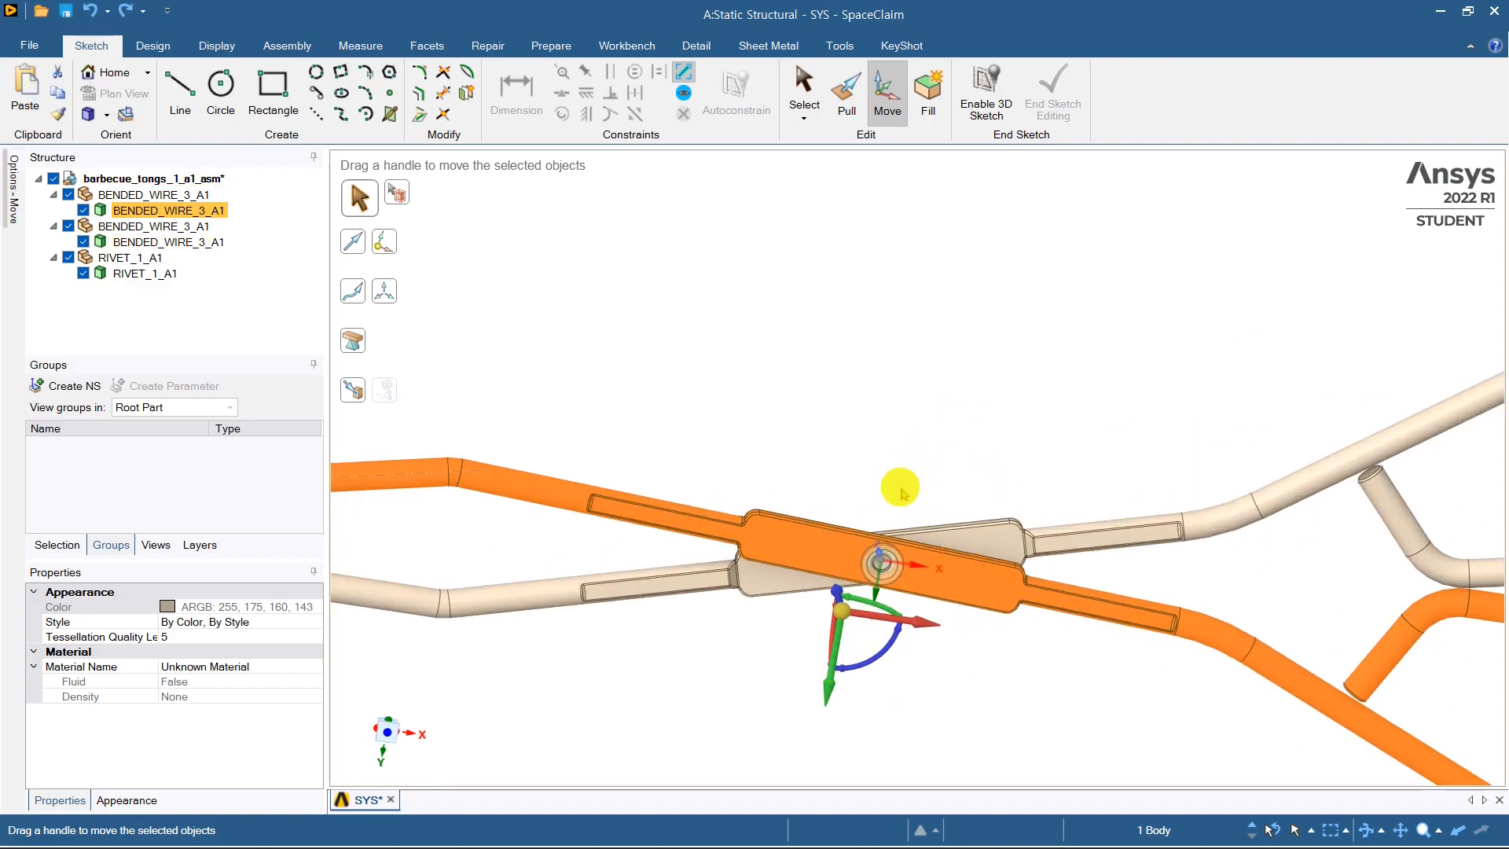
pyautogui.scroll(1, 892, 495)
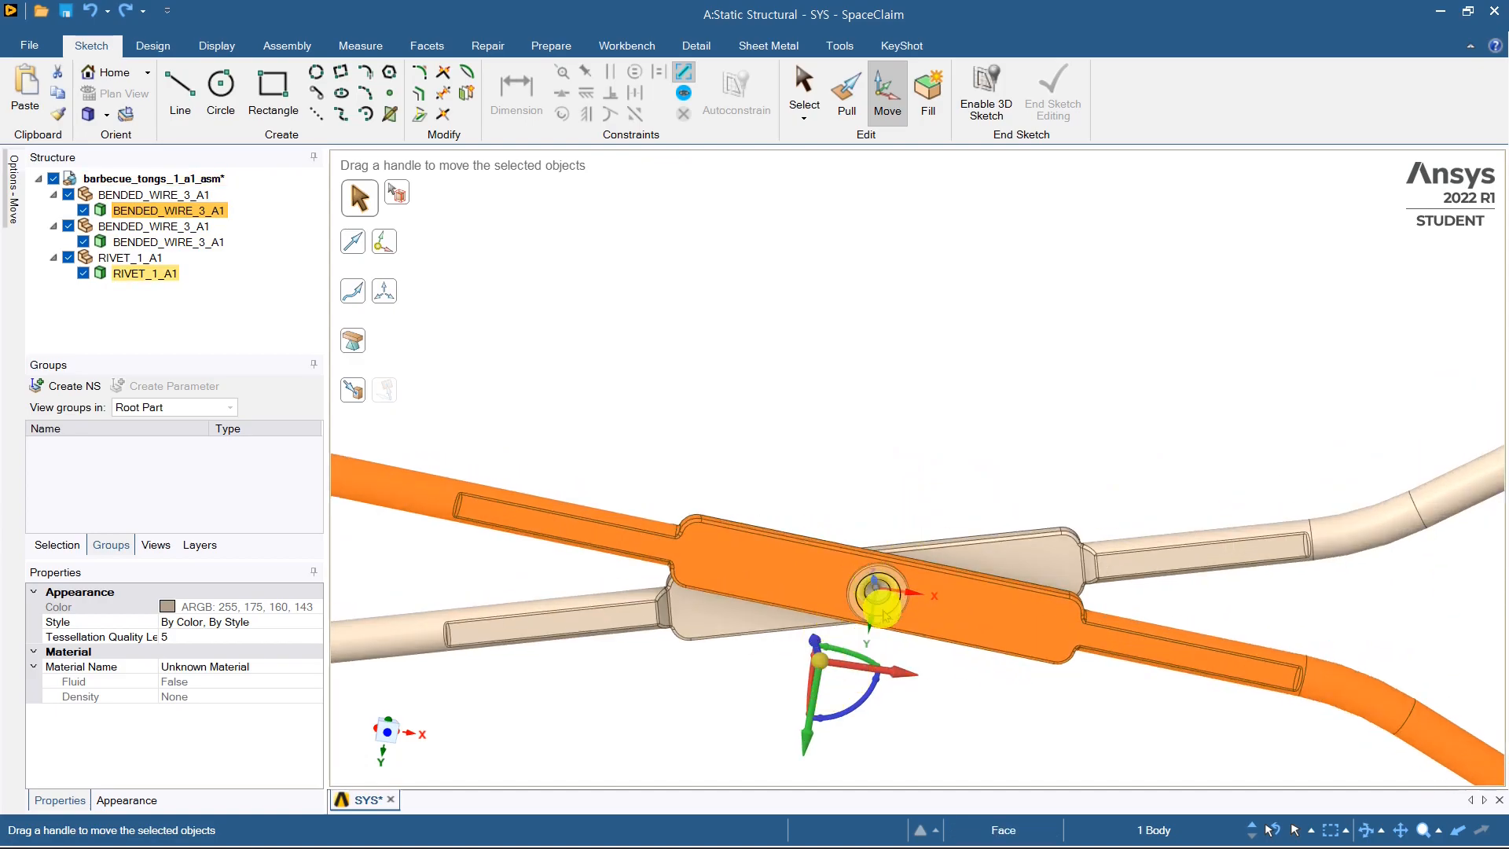
pyautogui.click(898, 440)
pyautogui.click(795, 84)
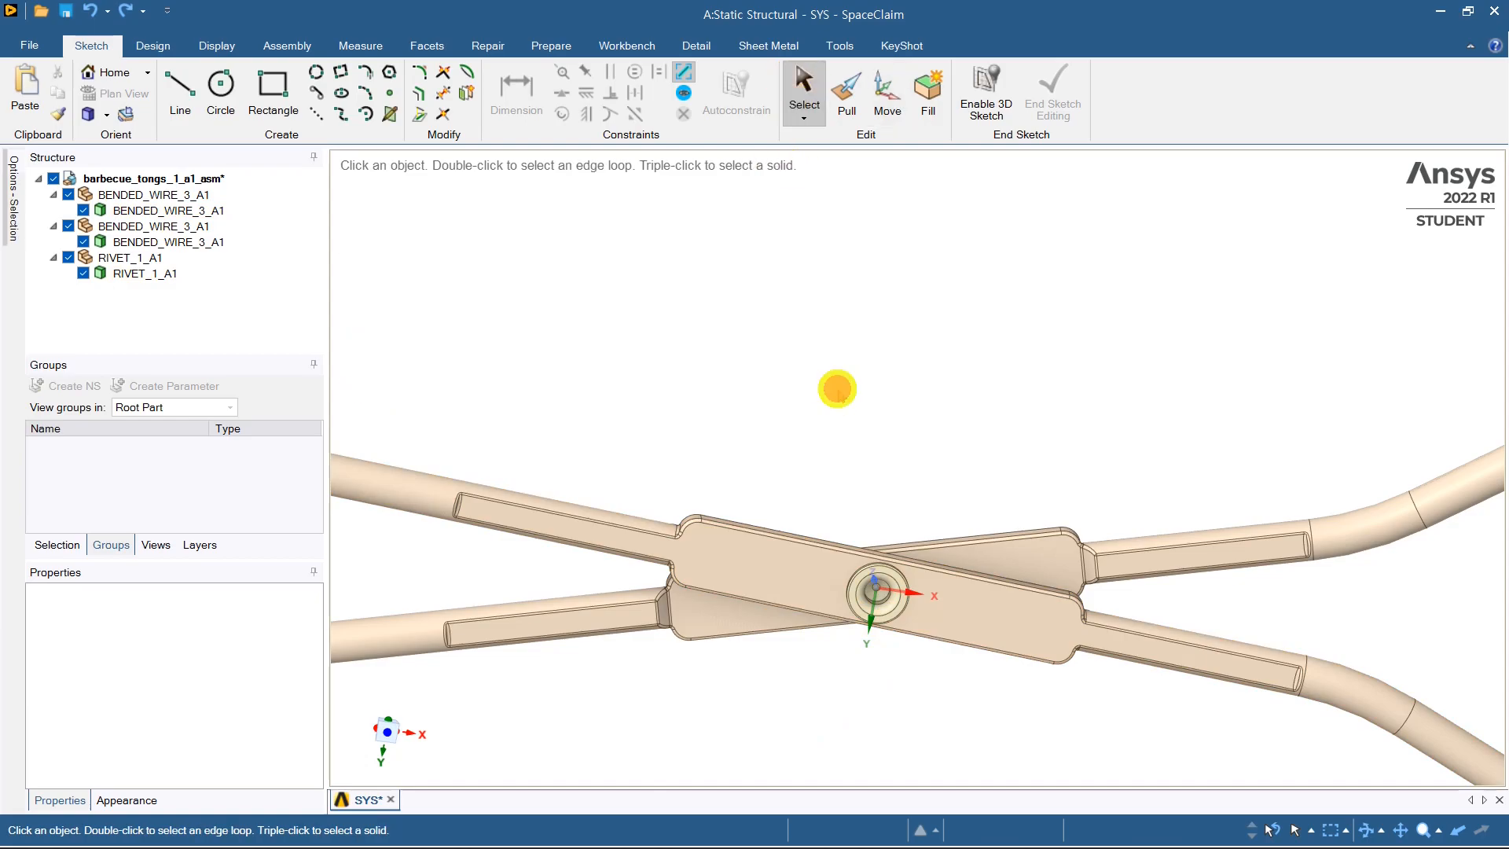
pyautogui.click(68, 257)
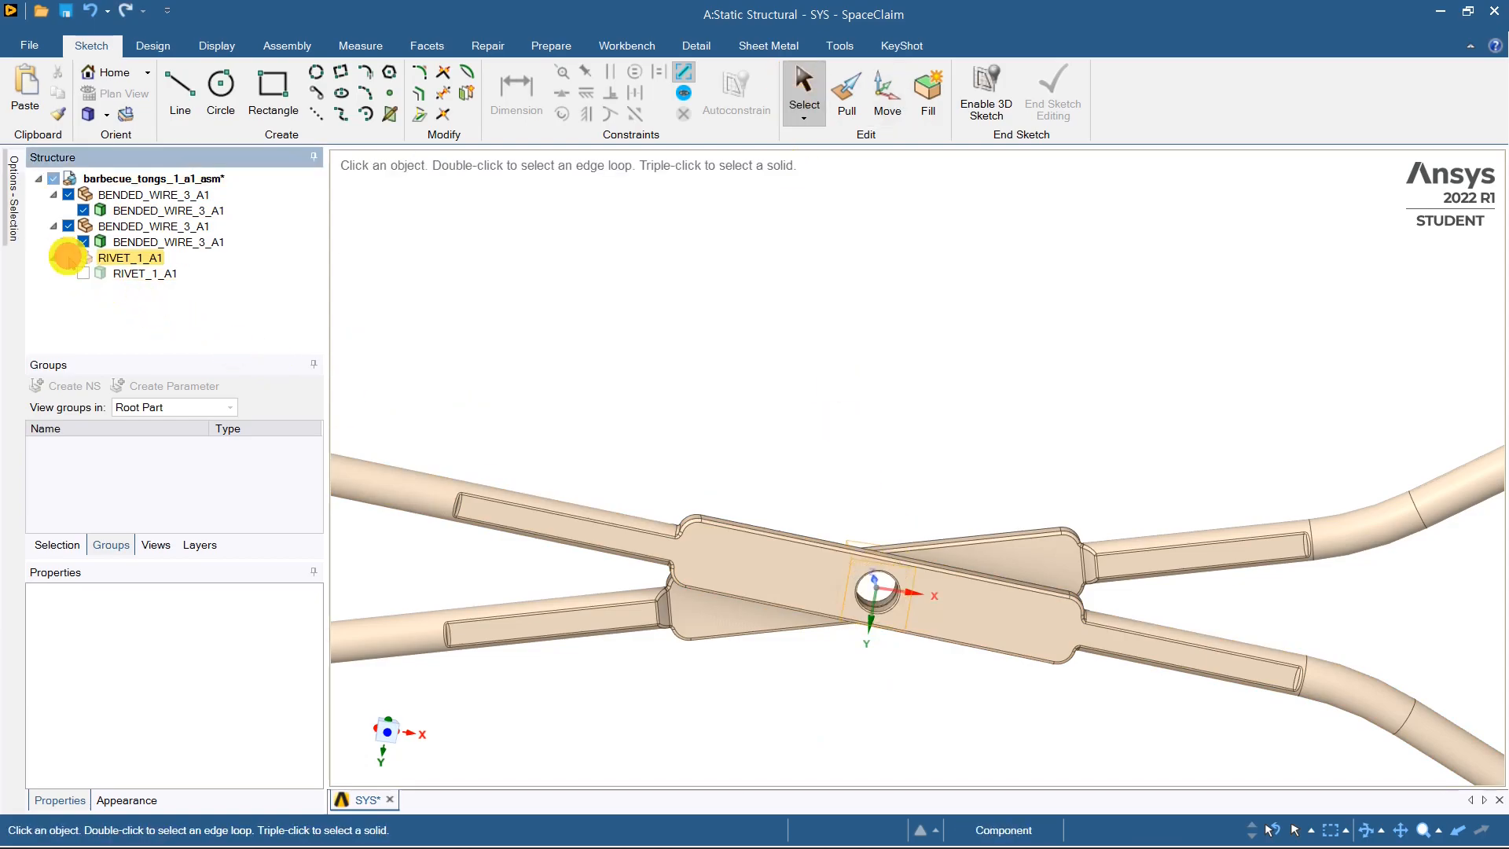
pyautogui.scroll(5, 931, 503)
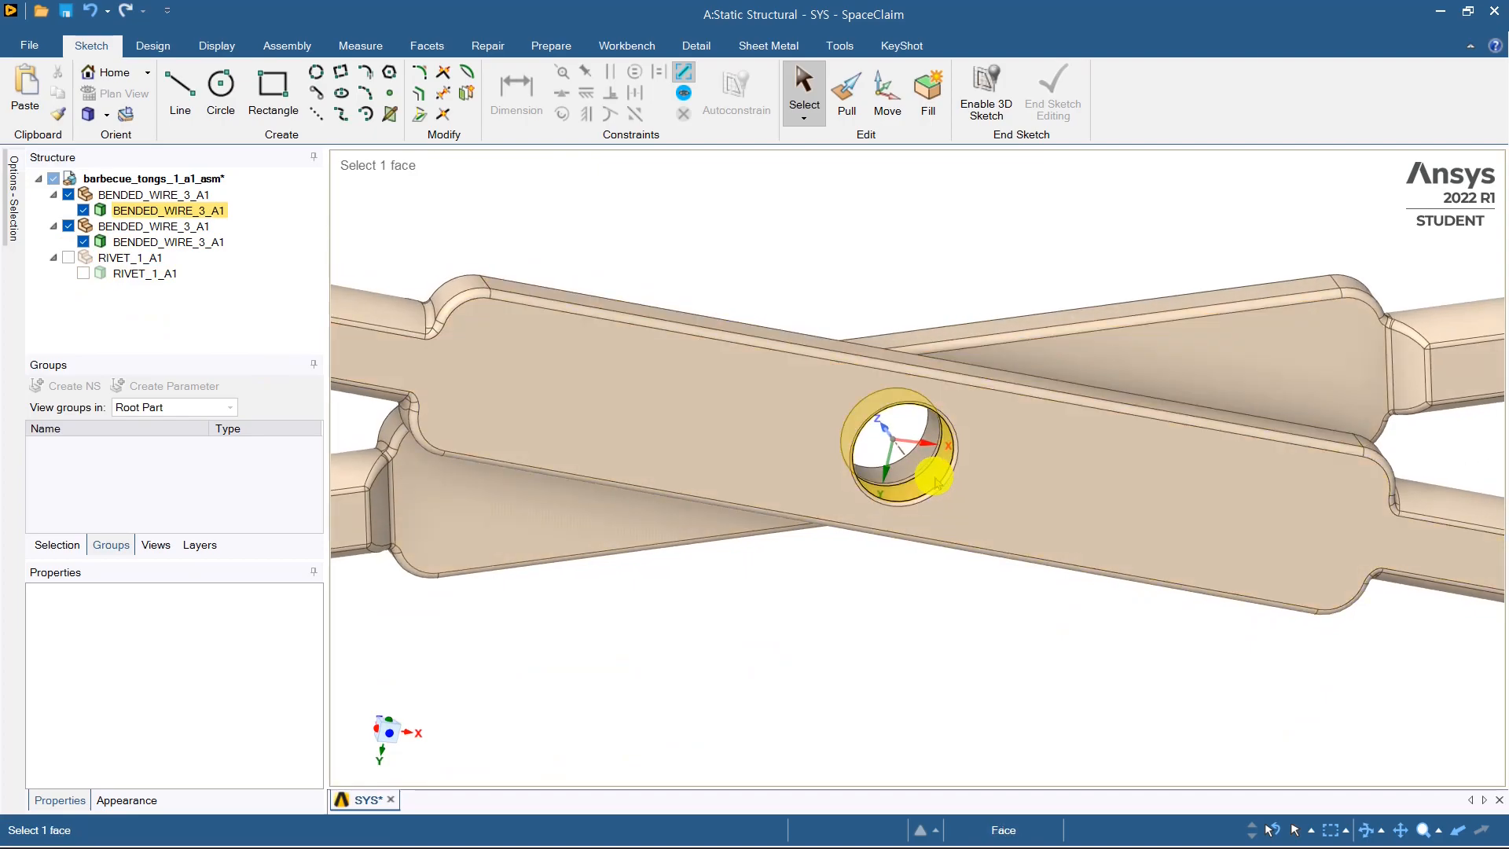
# Step: Anchor the Move handle of the first BENDED_WIRE_3_A1 body at the centre of its pivot hole
pyautogui.click(887, 92)
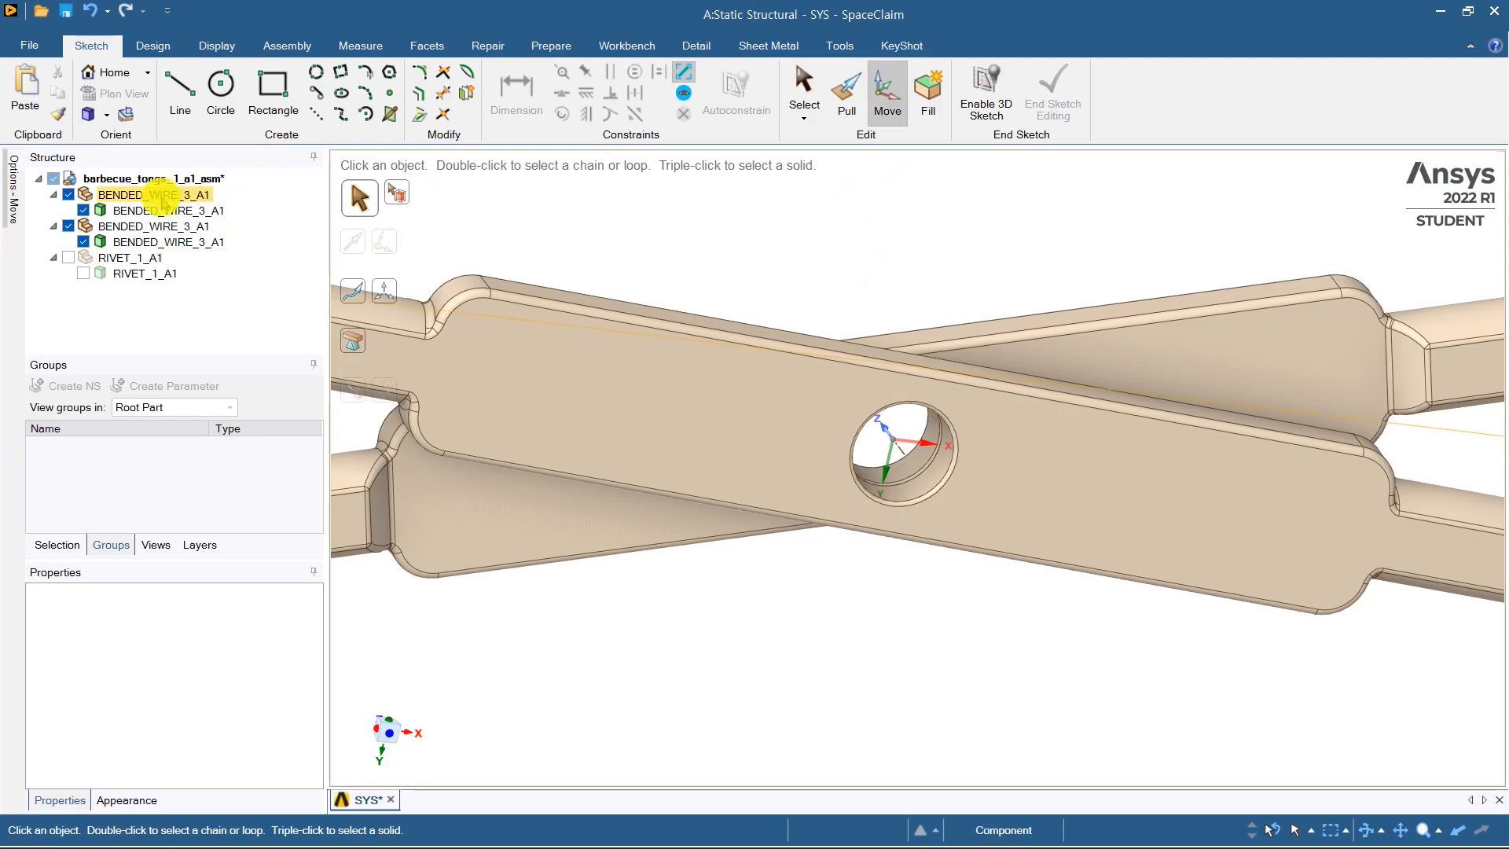
pyautogui.click(161, 211)
pyautogui.click(162, 211)
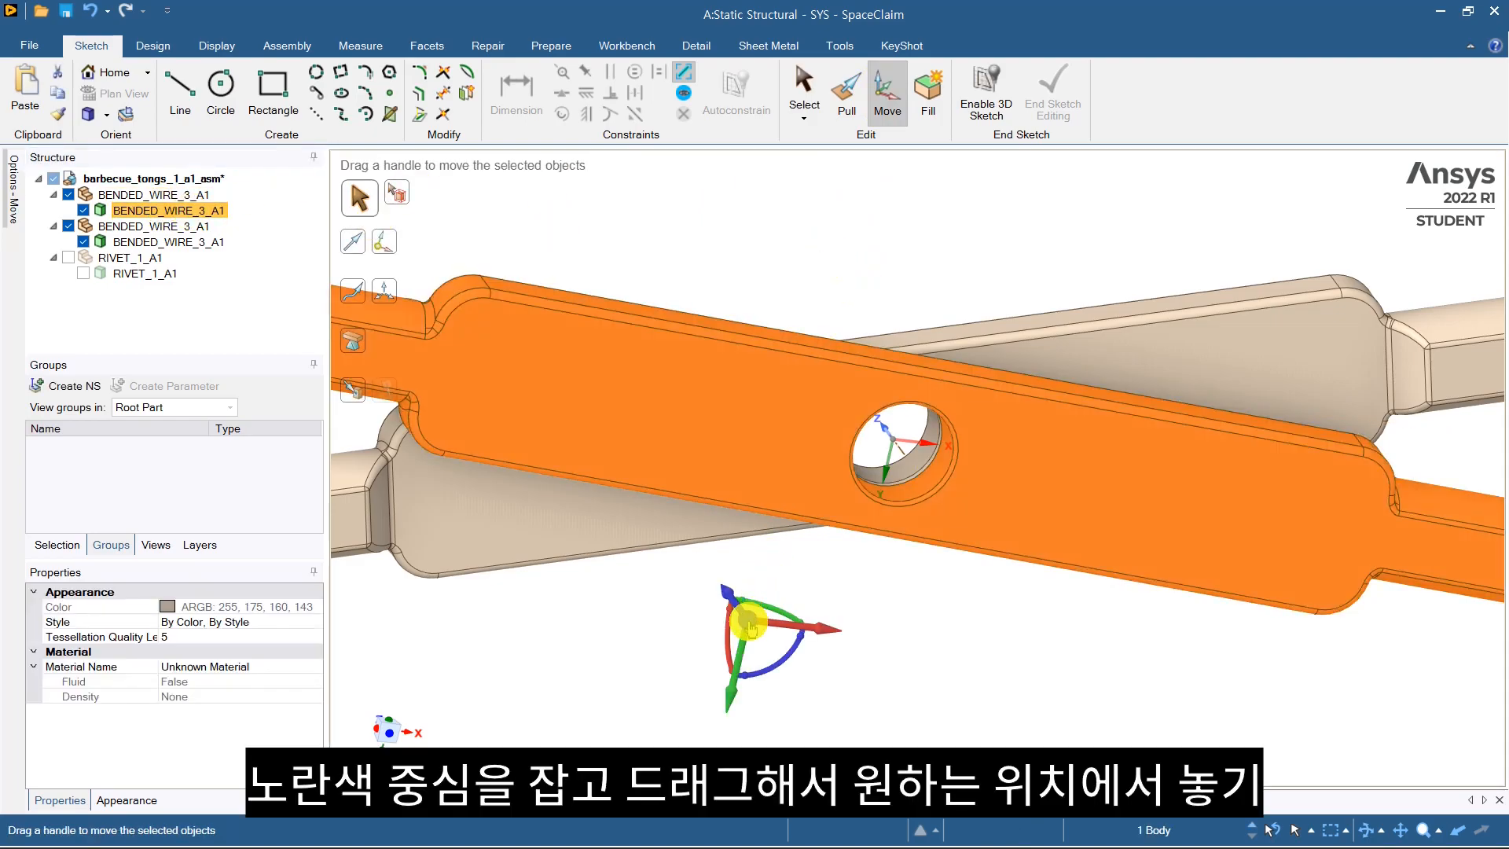
pyautogui.moveTo(745, 626); pyautogui.dragTo(931, 478)
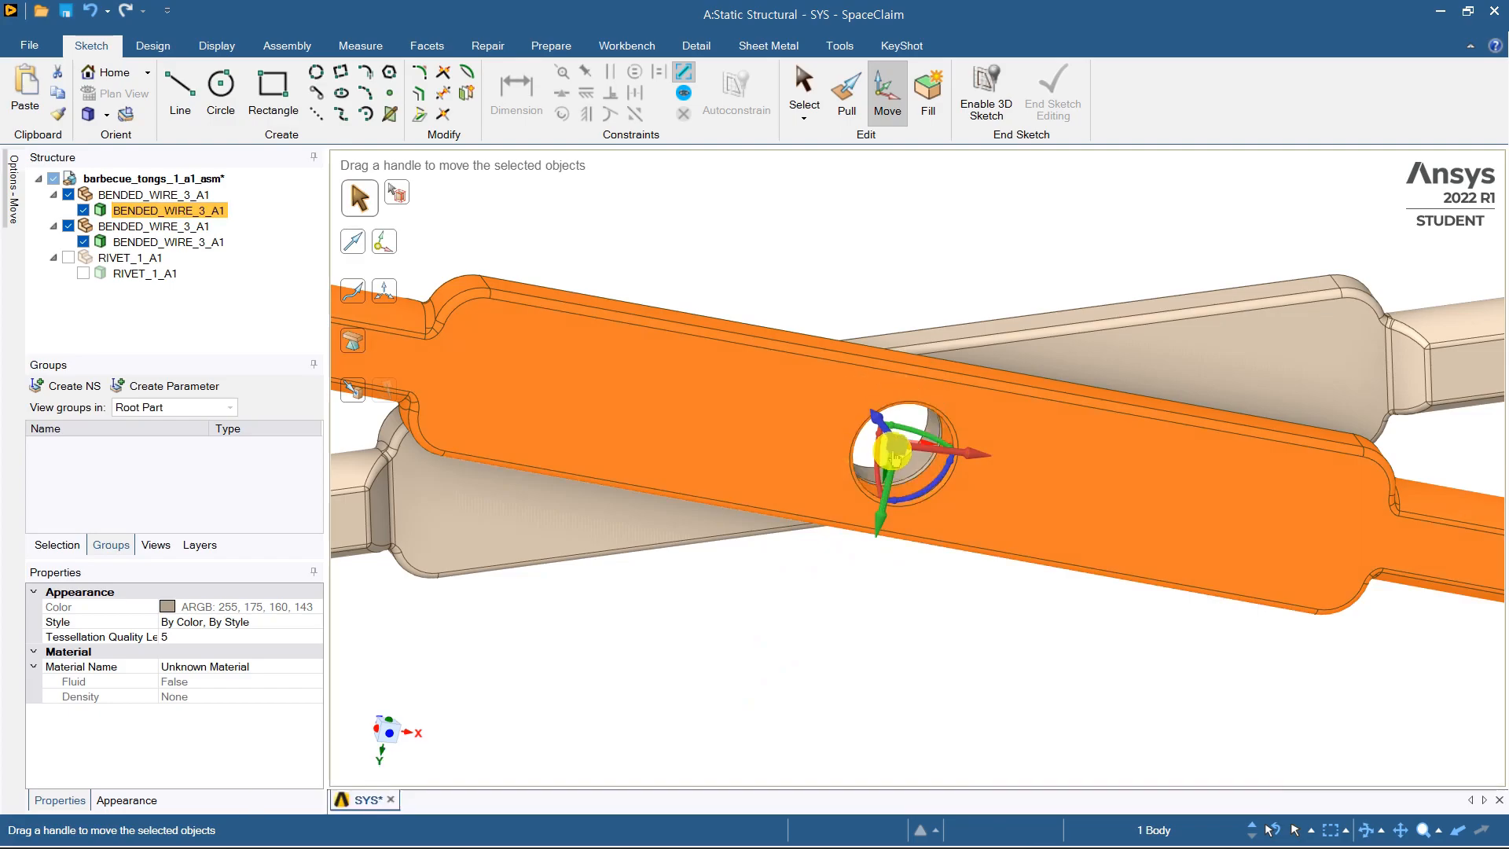
pyautogui.moveTo(899, 332)
pyautogui.mouseDown(button='middle')
pyautogui.moveTo(870, 280)
pyautogui.moveTo(895, 308)
pyautogui.mouseUp(button='middle')
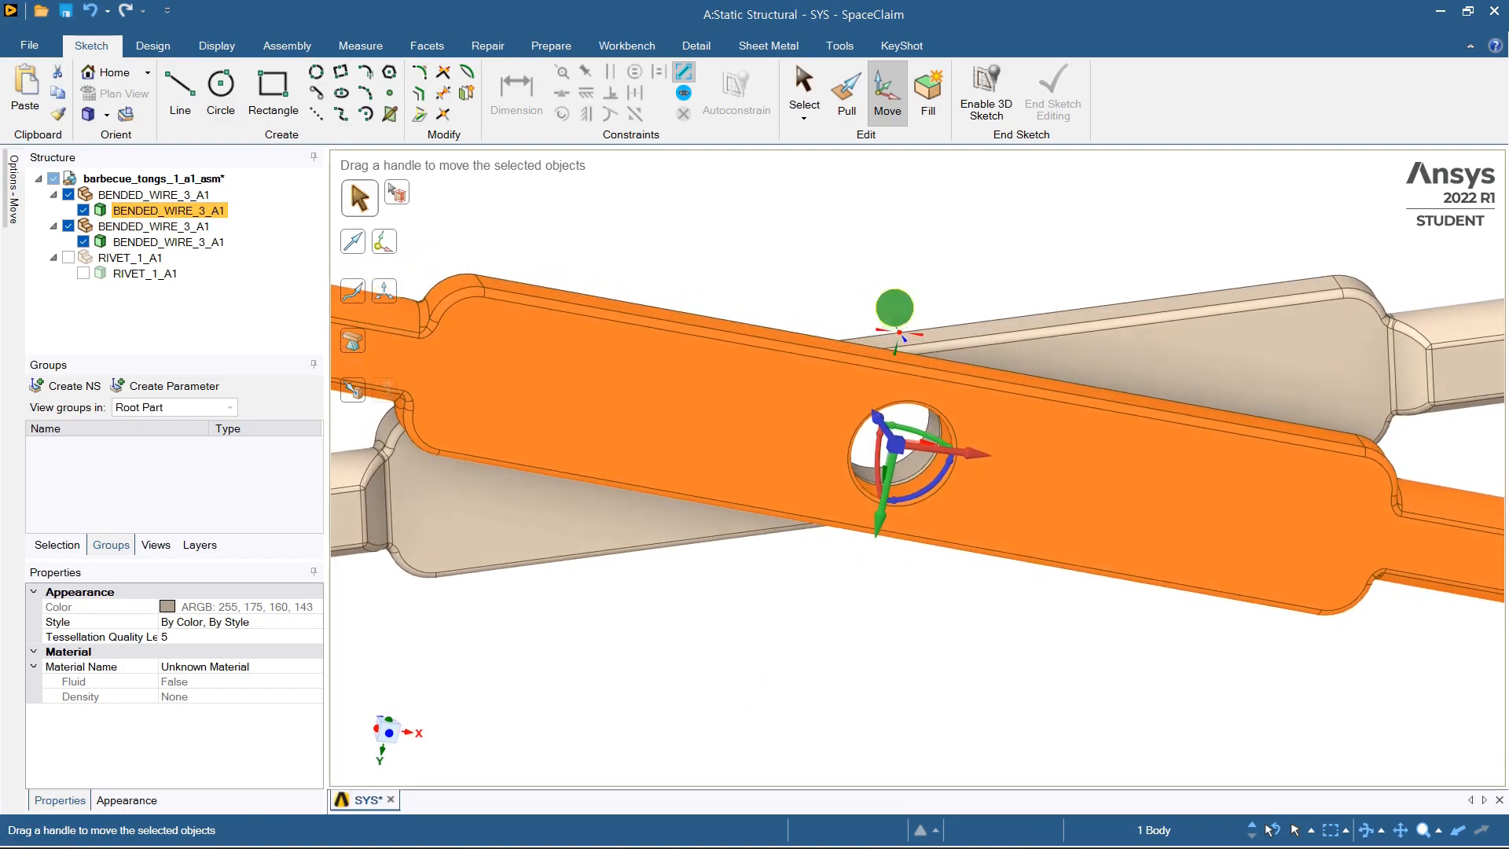
# Step: Try rotating the body by 10° about the pivot hole's axis, undo the rotation and clear the selection
pyautogui.click(934, 485)
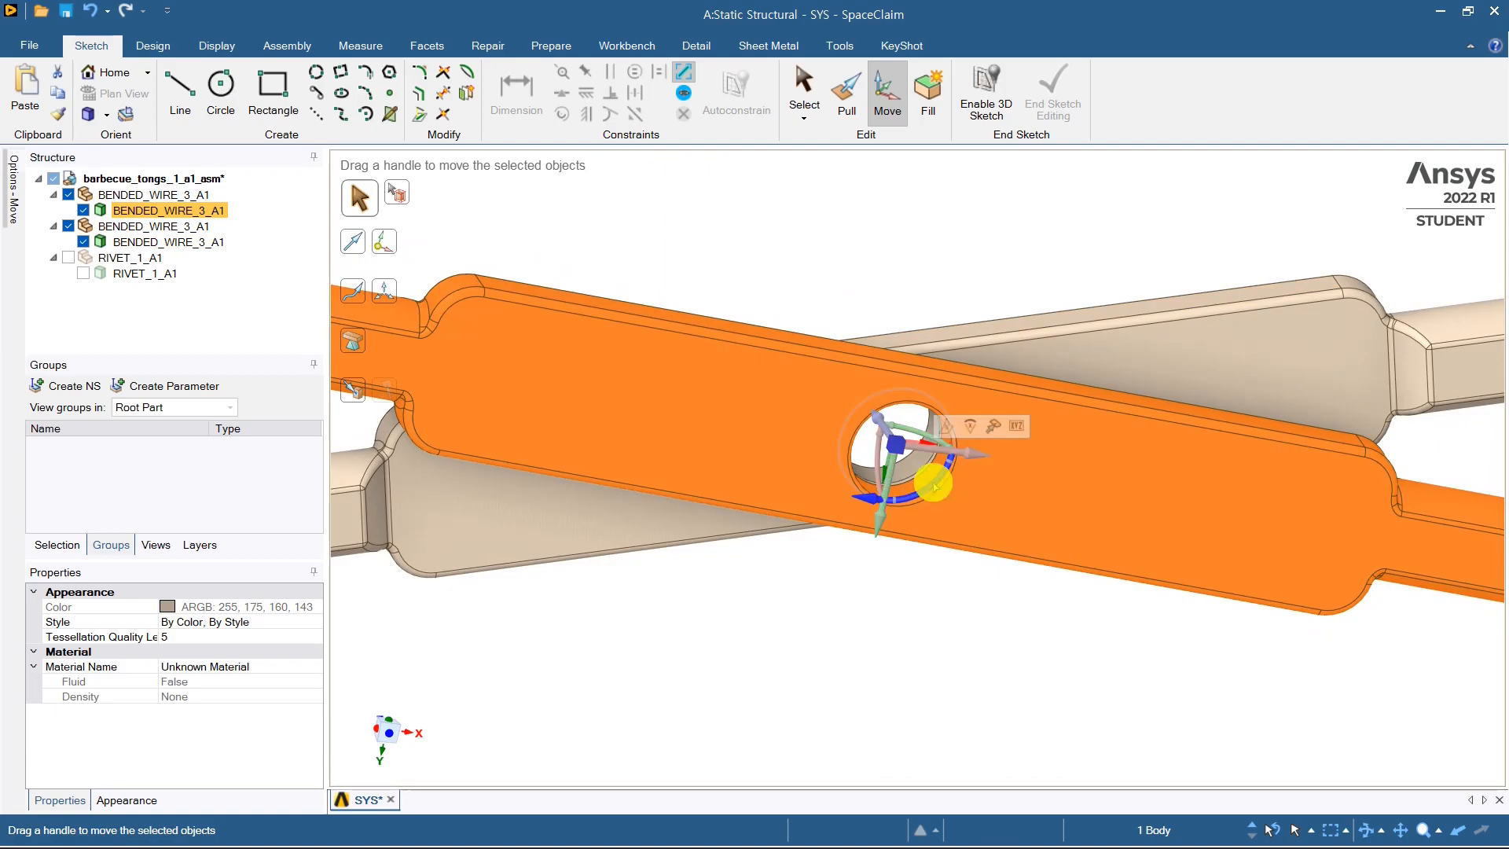
pyautogui.scroll(-10, 933, 485)
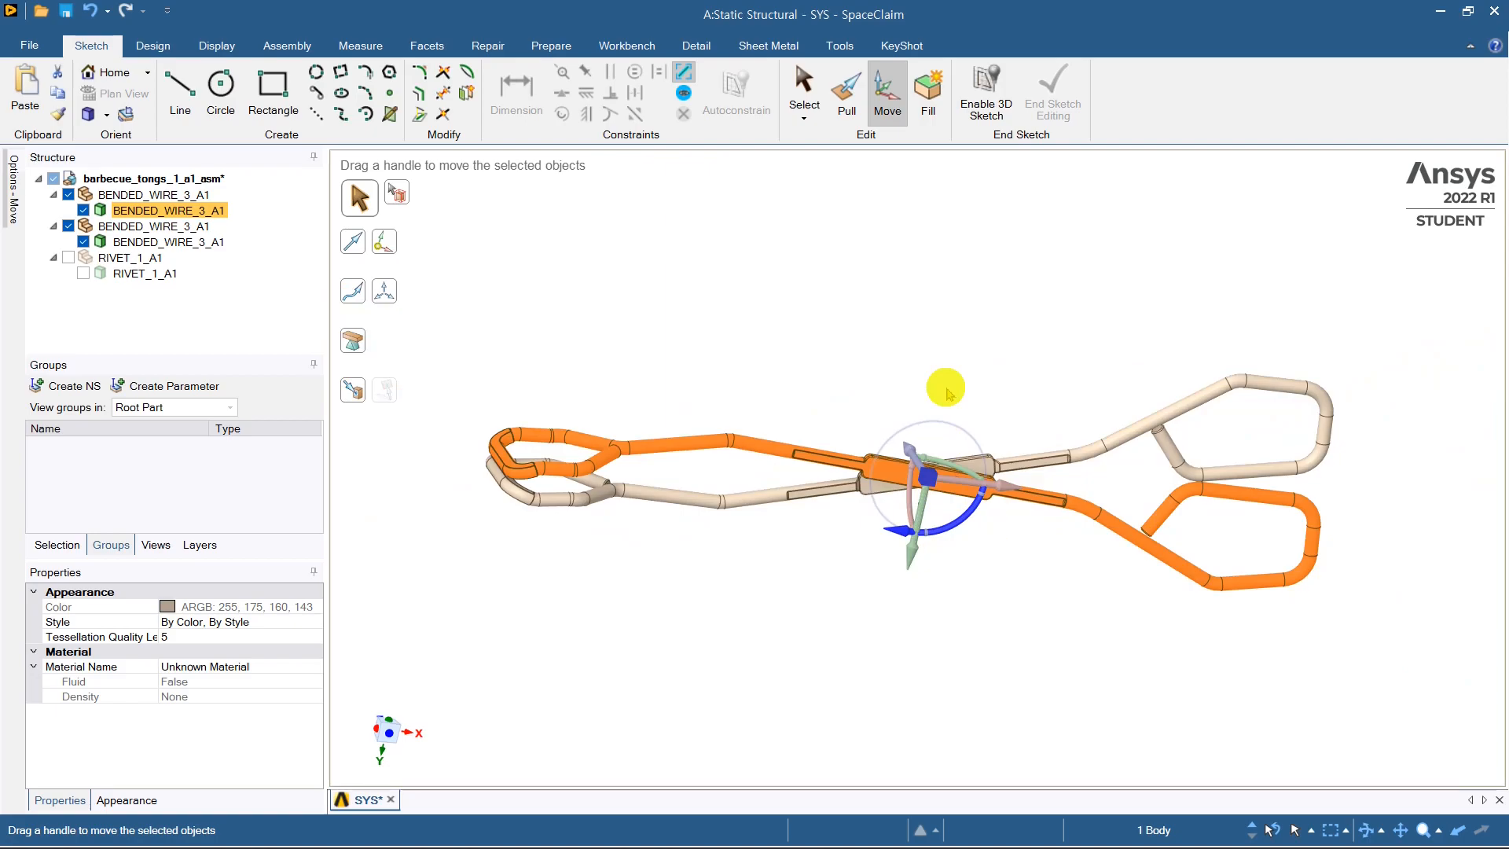
pyautogui.write('10')
pyautogui.press('Return')
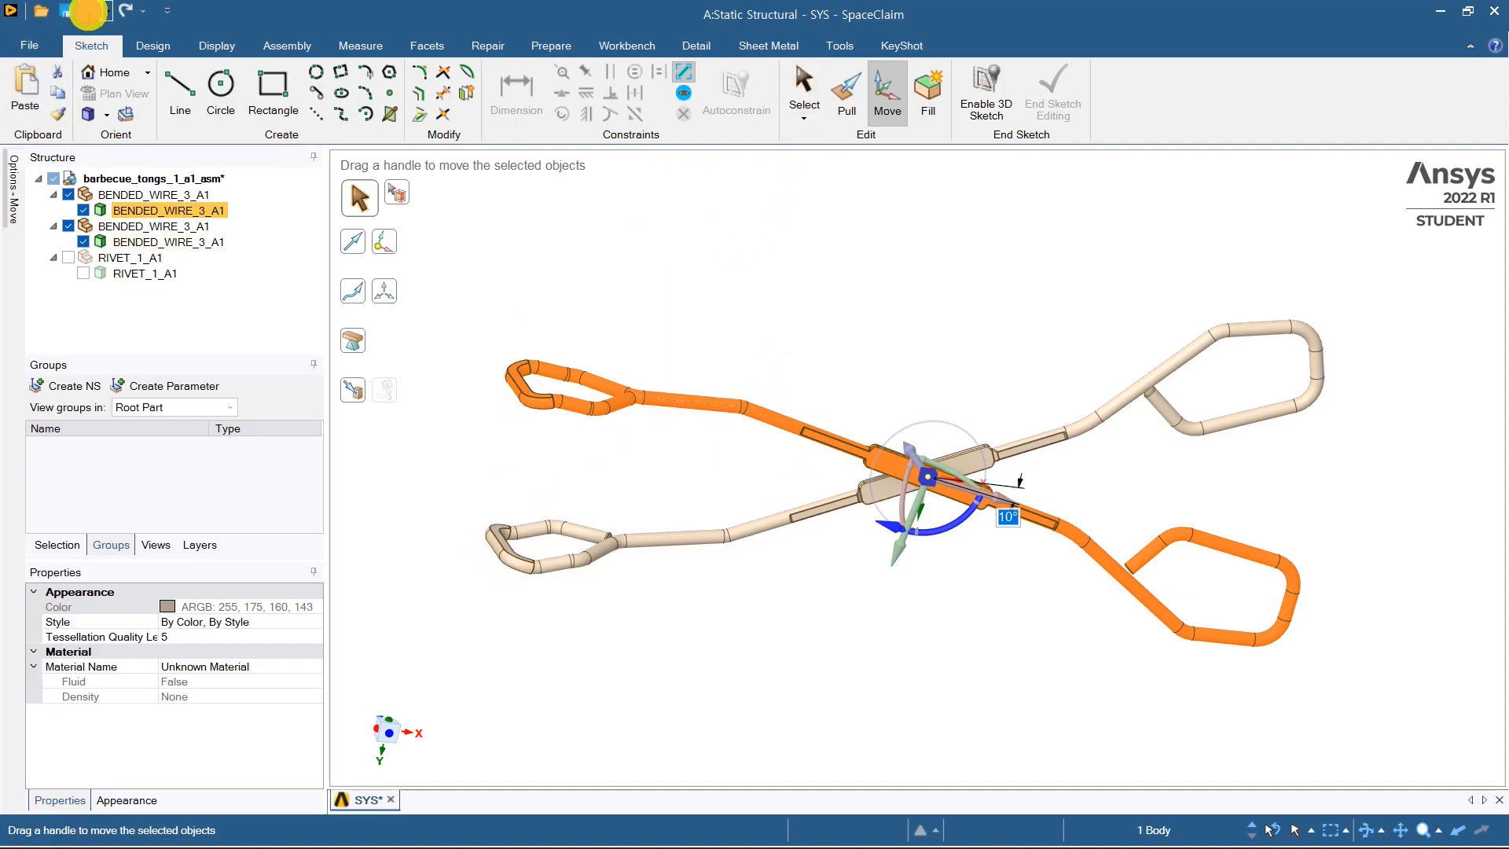
pyautogui.click(89, 11)
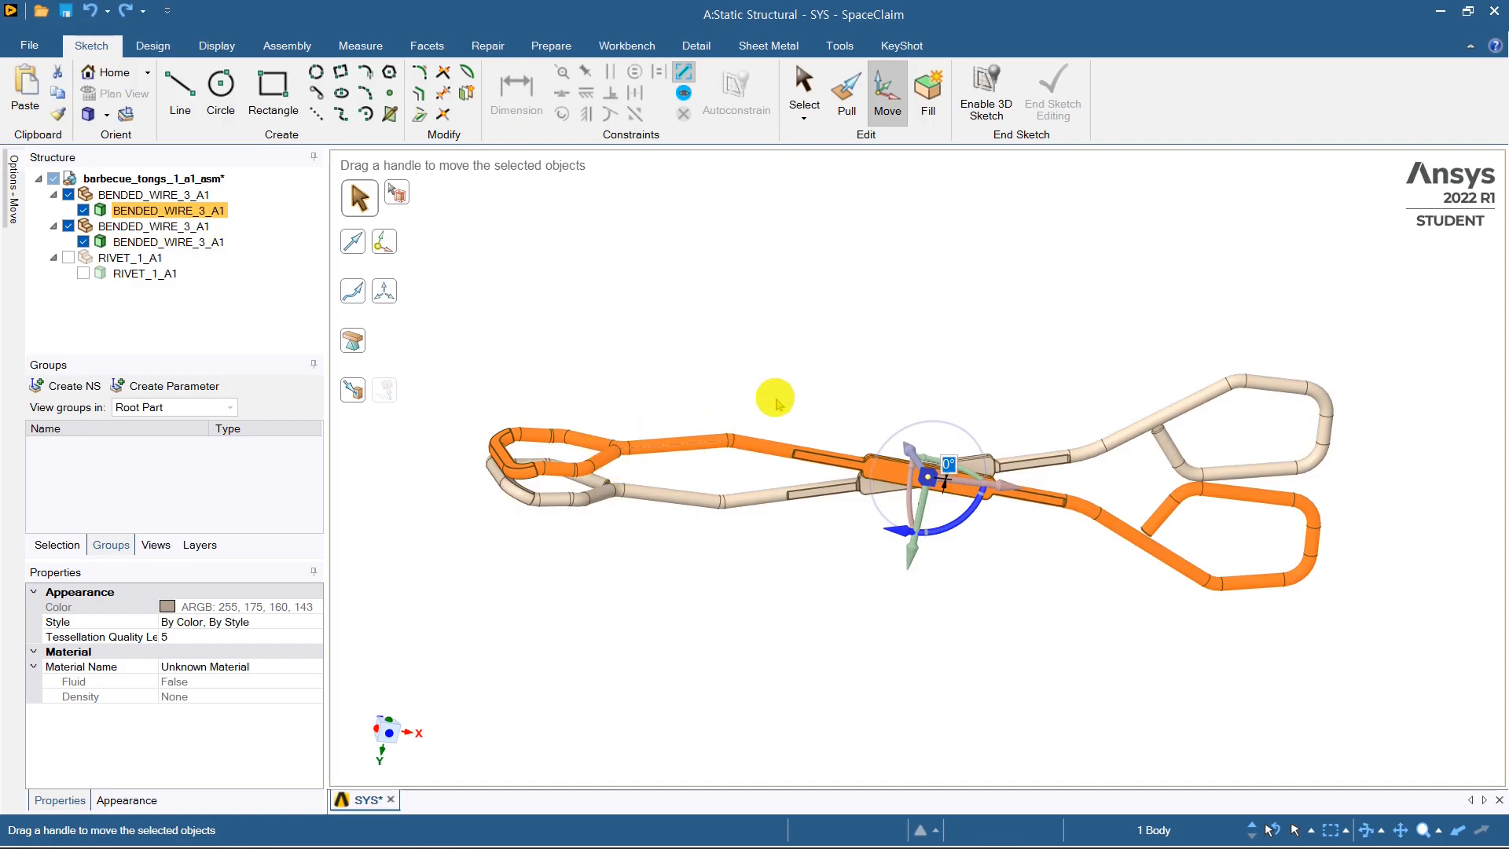
pyautogui.click(701, 355)
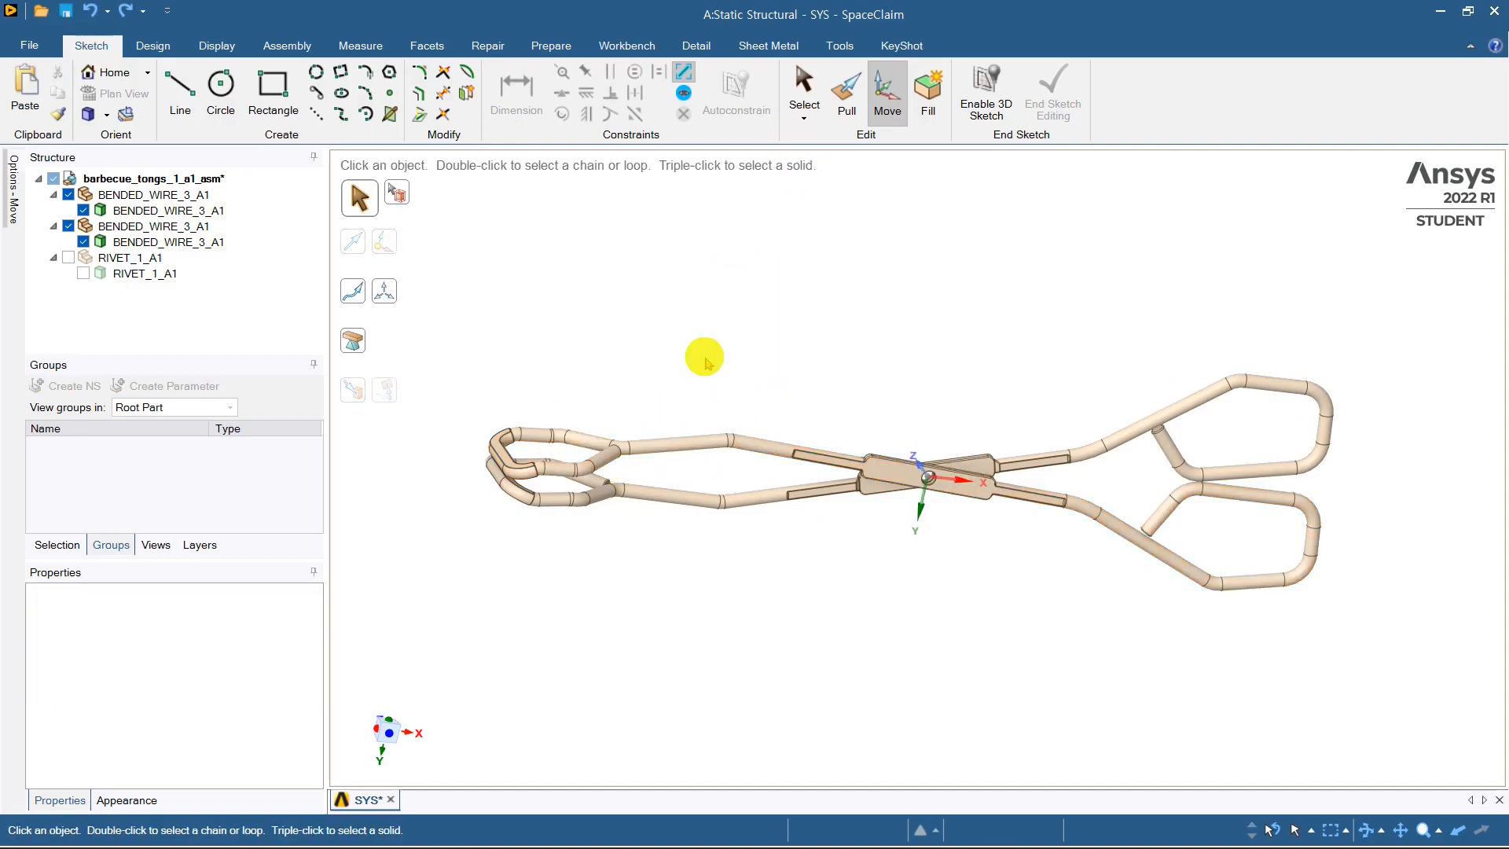
# Step: Make the first BENDED_WIRE_3_A1 component independent of the other arm
pyautogui.click(149, 195)
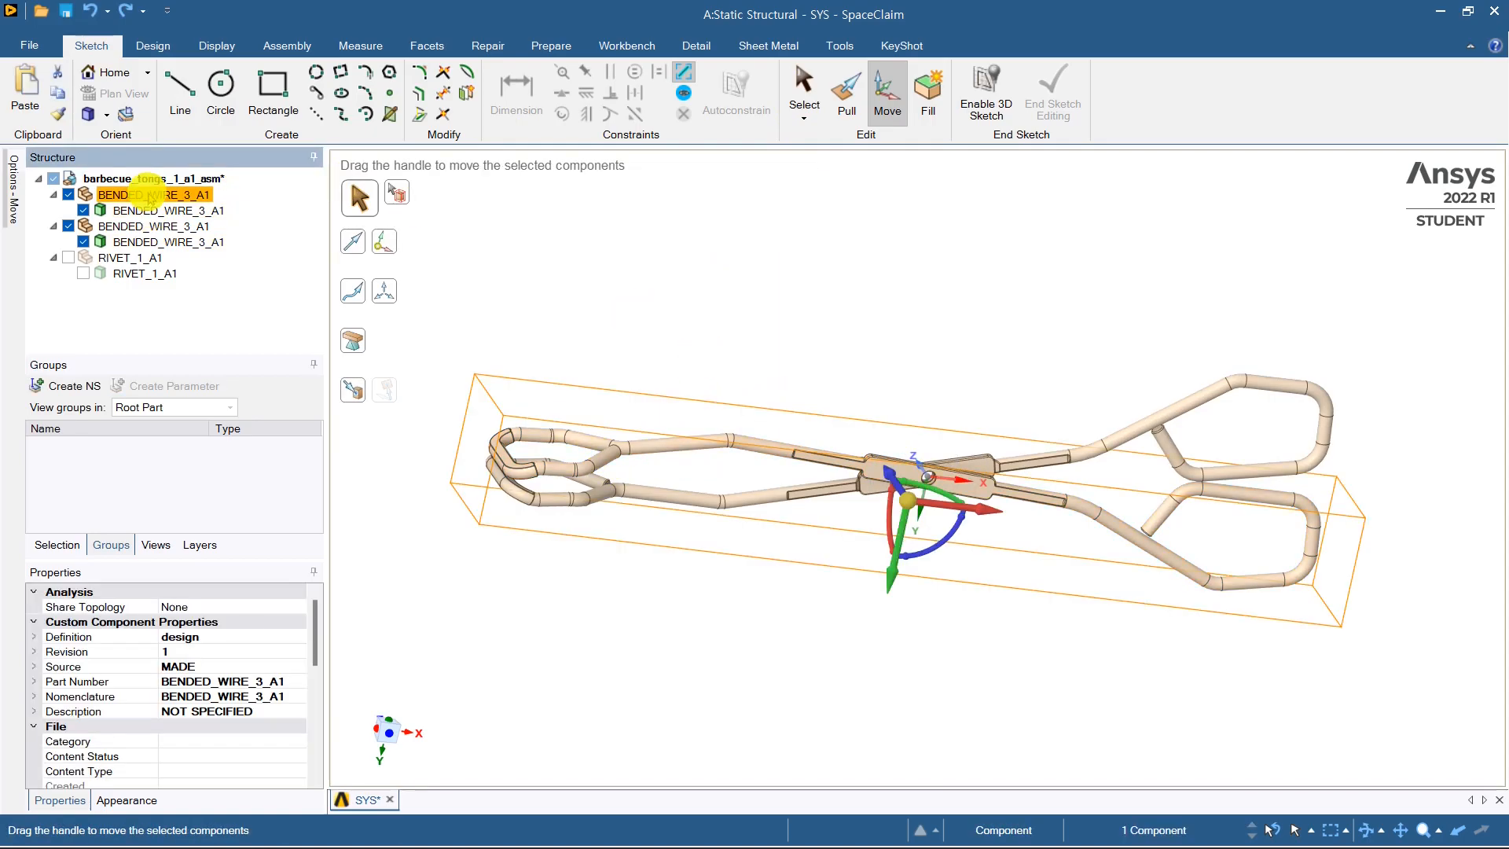
pyautogui.rightClick(149, 196)
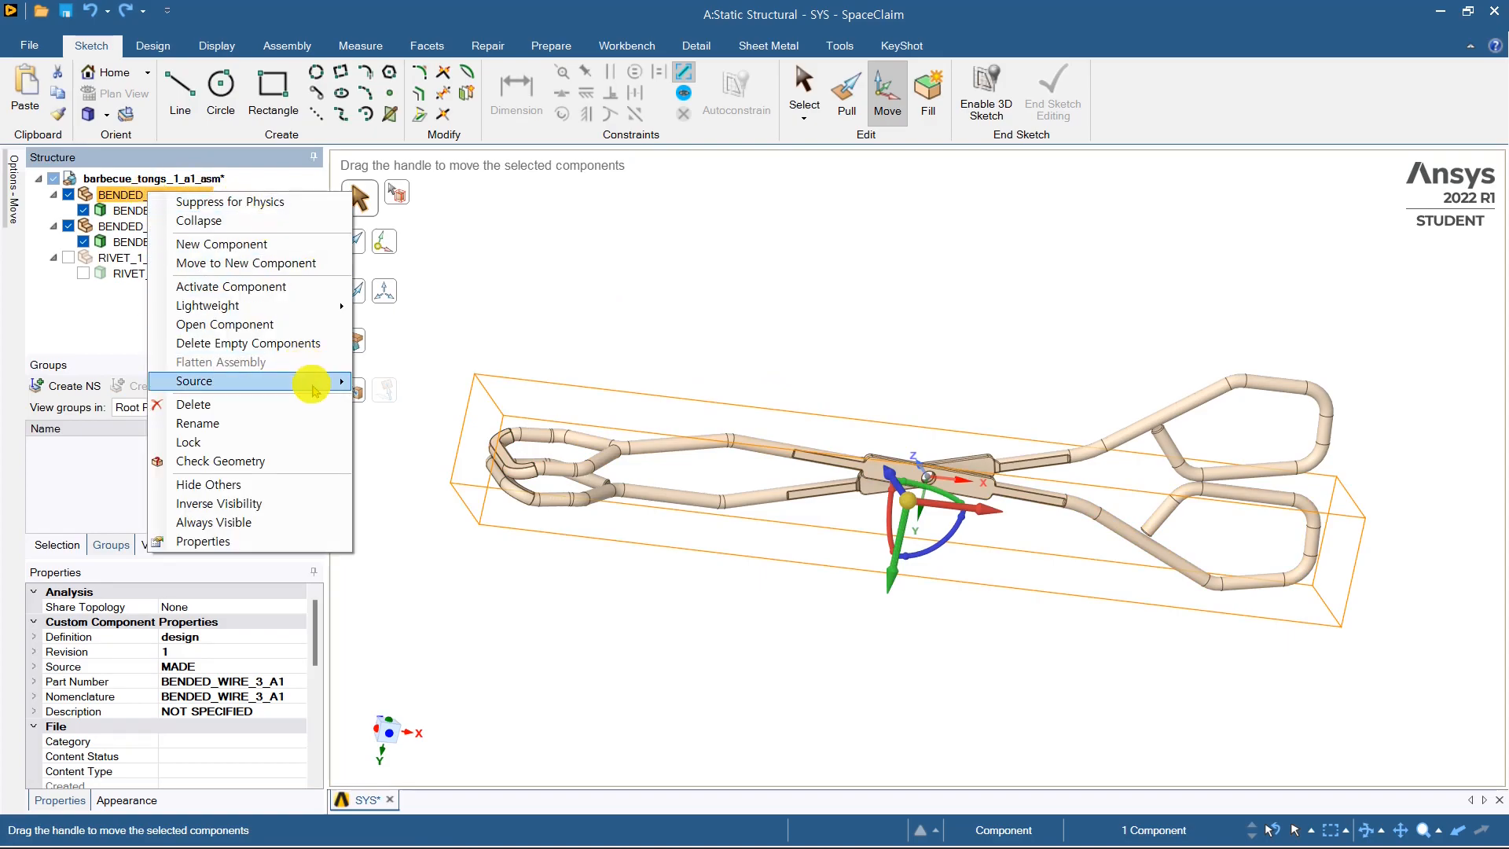
pyautogui.moveTo(314, 385)
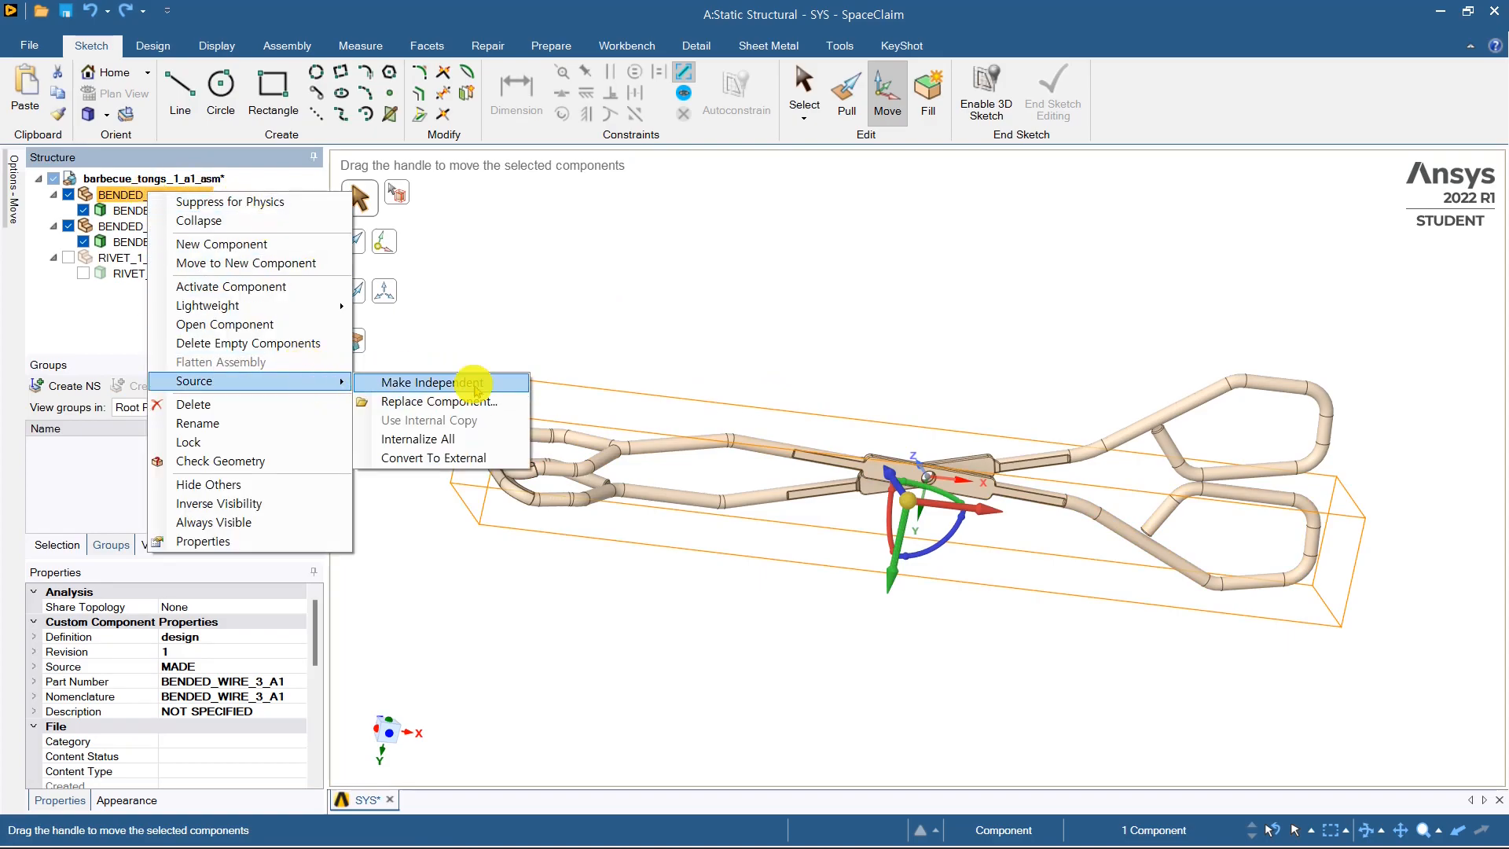
pyautogui.click(477, 391)
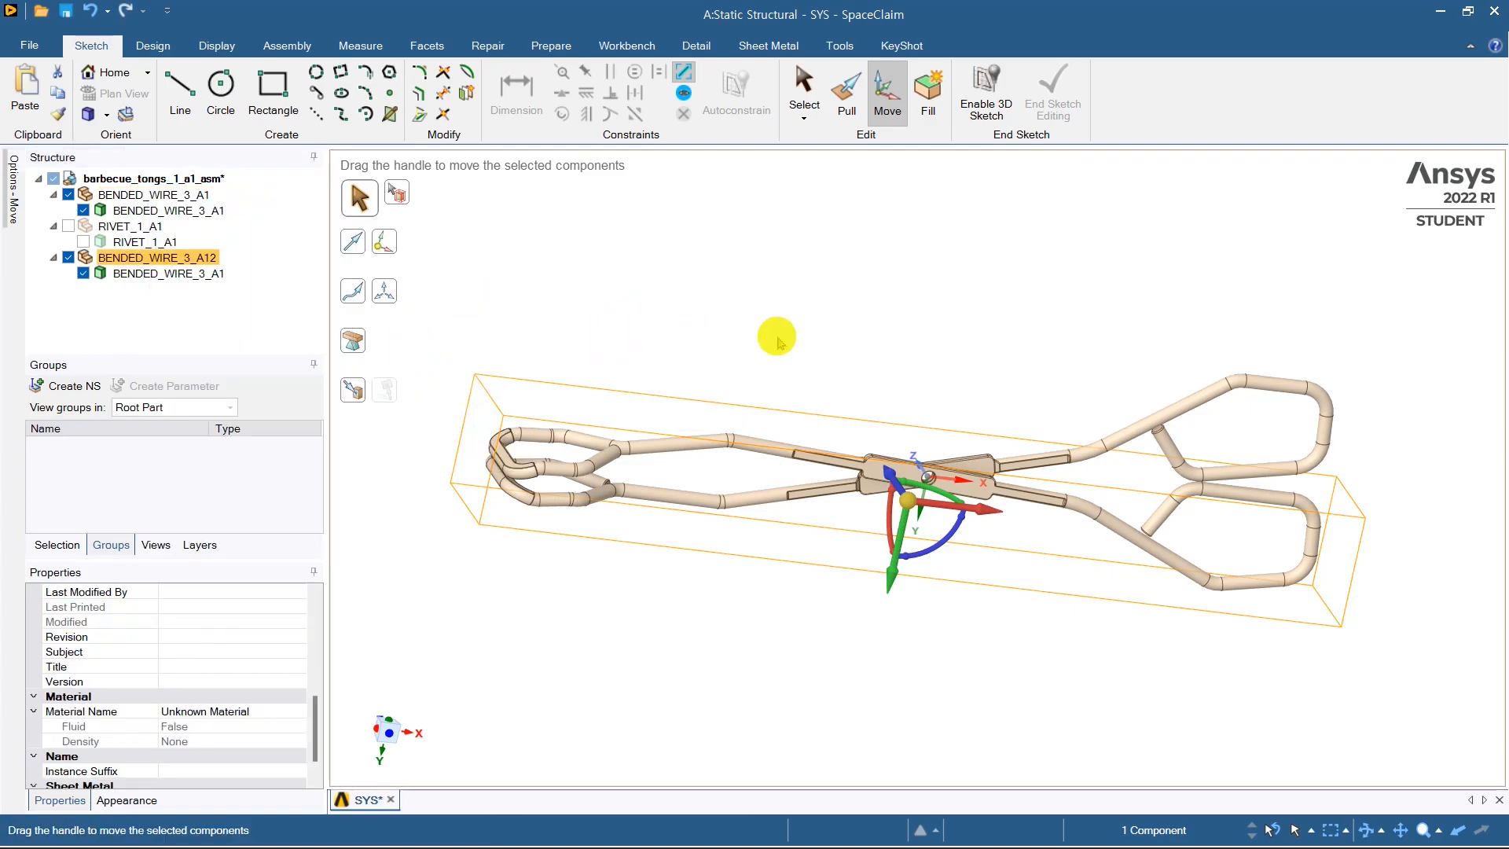
pyautogui.click(774, 334)
# Step: Try rotating only the independent arm's body by 10° about its pivot hole's centre, and undo the rotation
pyautogui.click(143, 274)
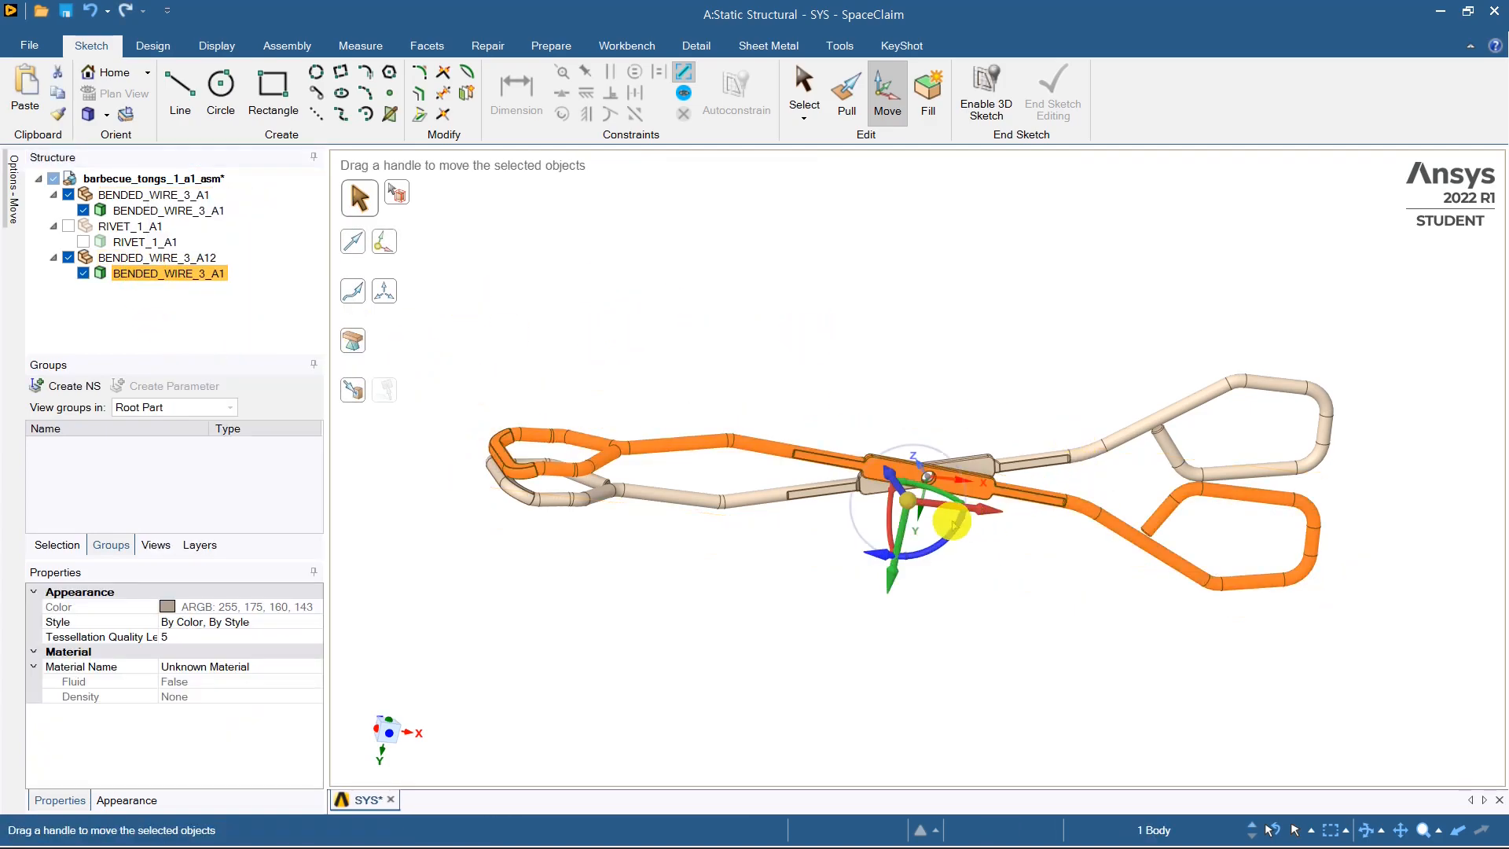
pyautogui.scroll(5, 935, 511)
pyautogui.moveTo(845, 510); pyautogui.dragTo(952, 426)
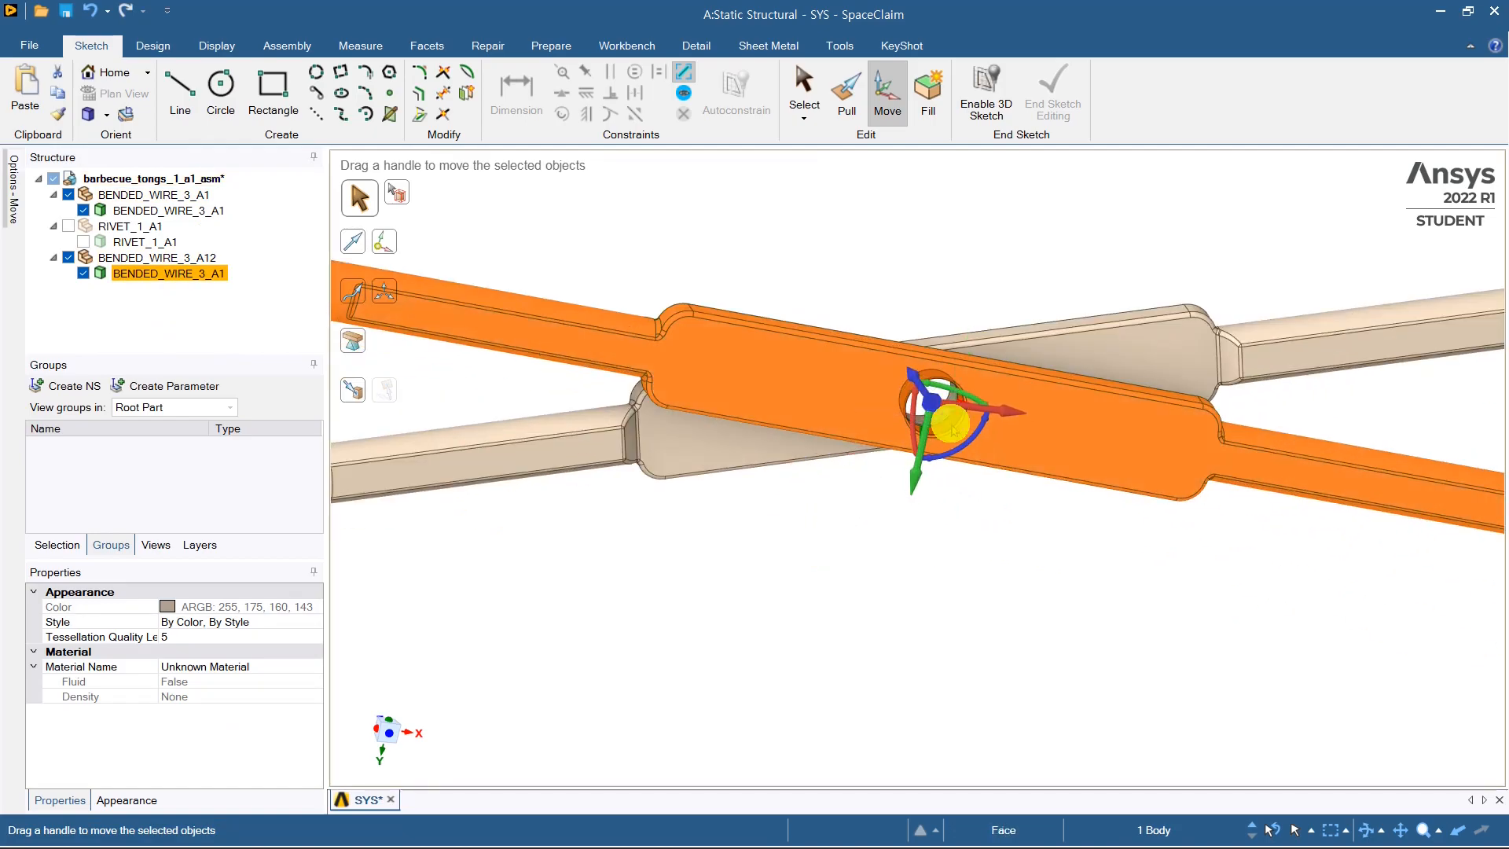
pyautogui.scroll(-5, 970, 427)
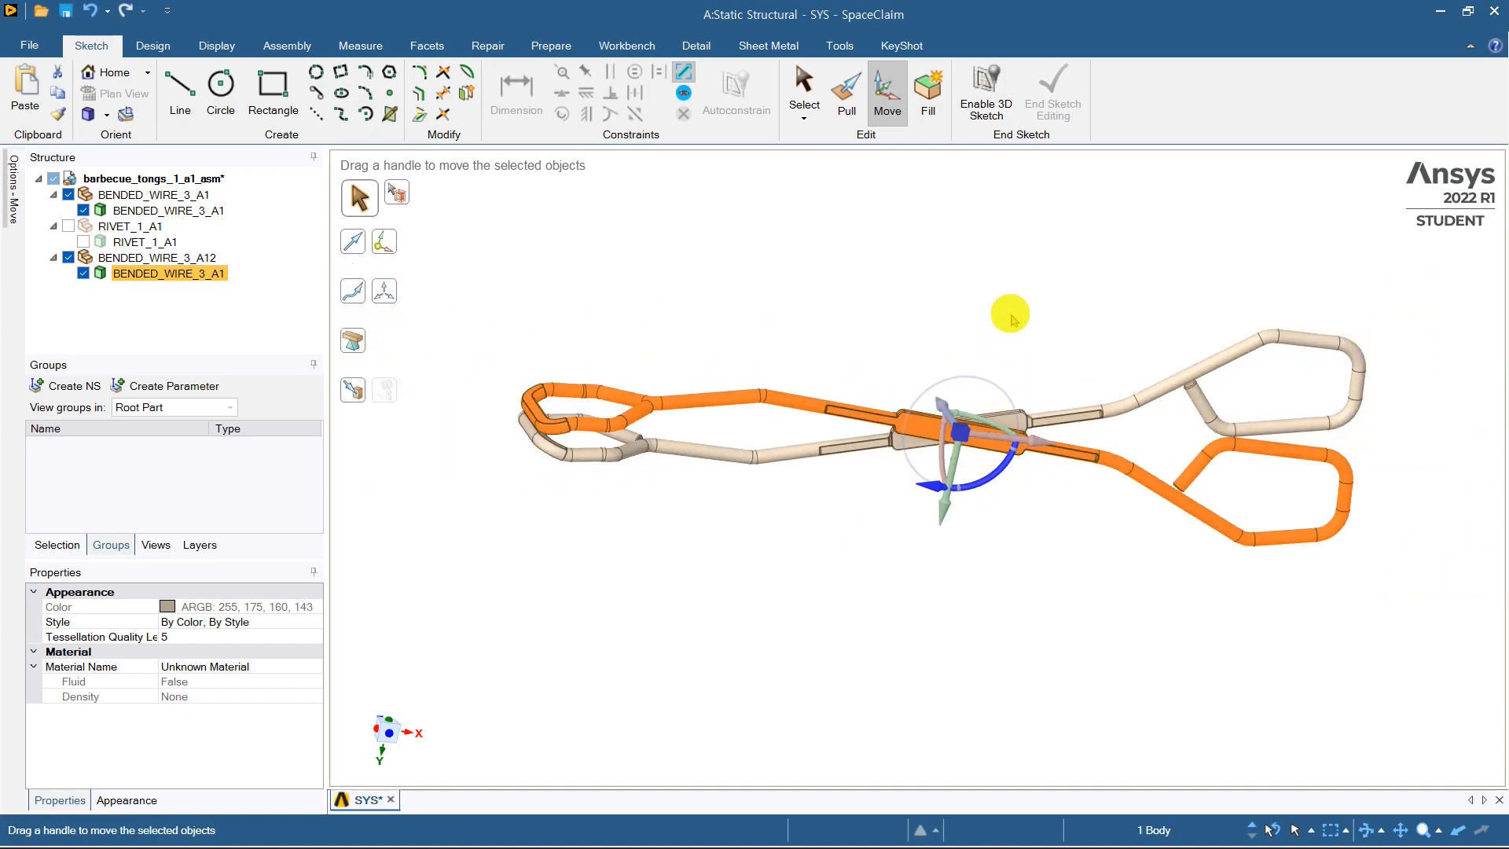
pyautogui.write('10')
pyautogui.press('Return')
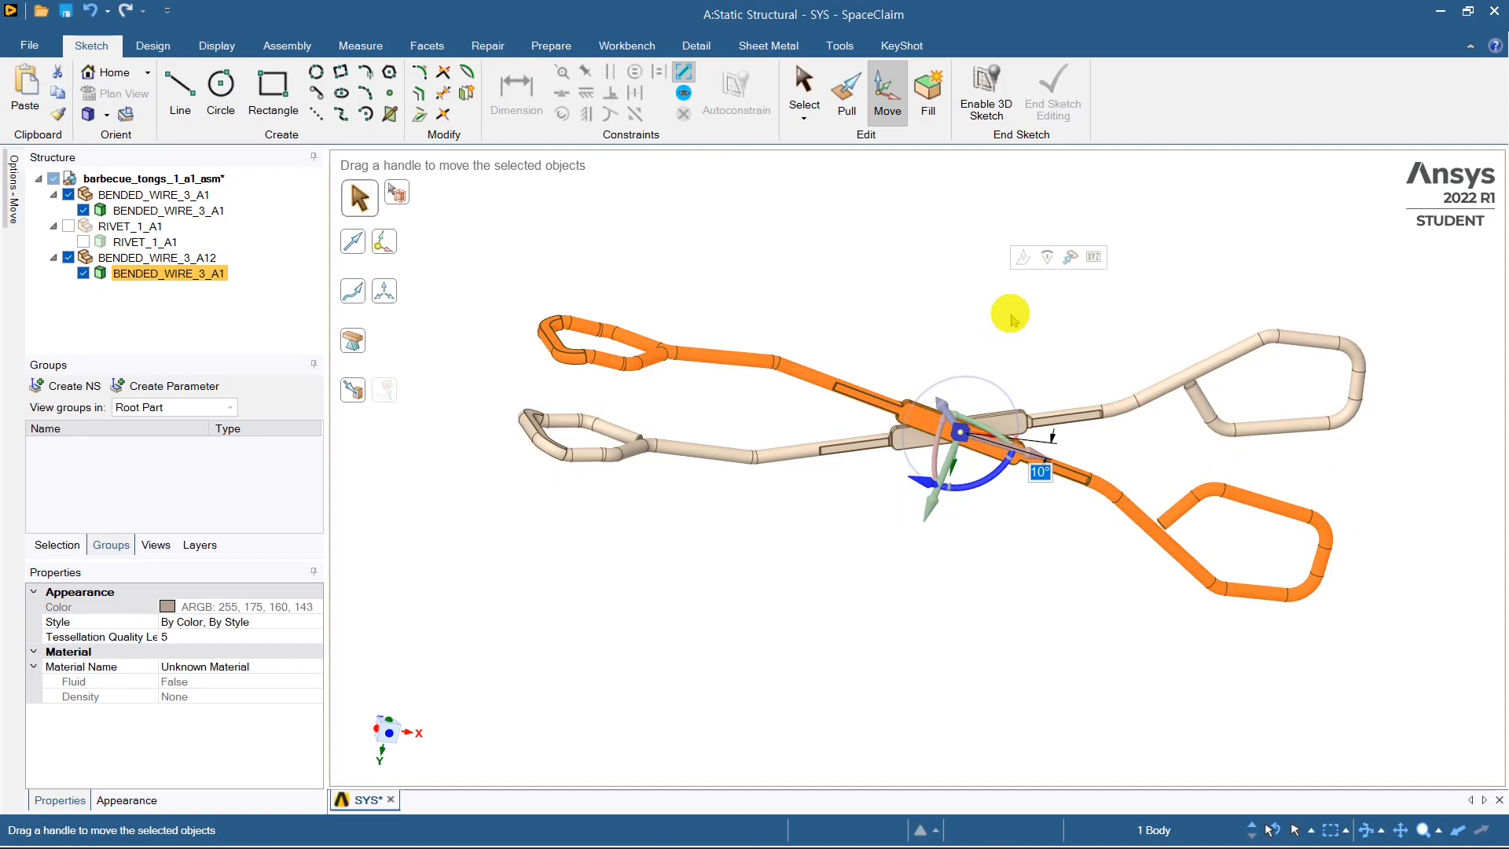
pyautogui.click(88, 11)
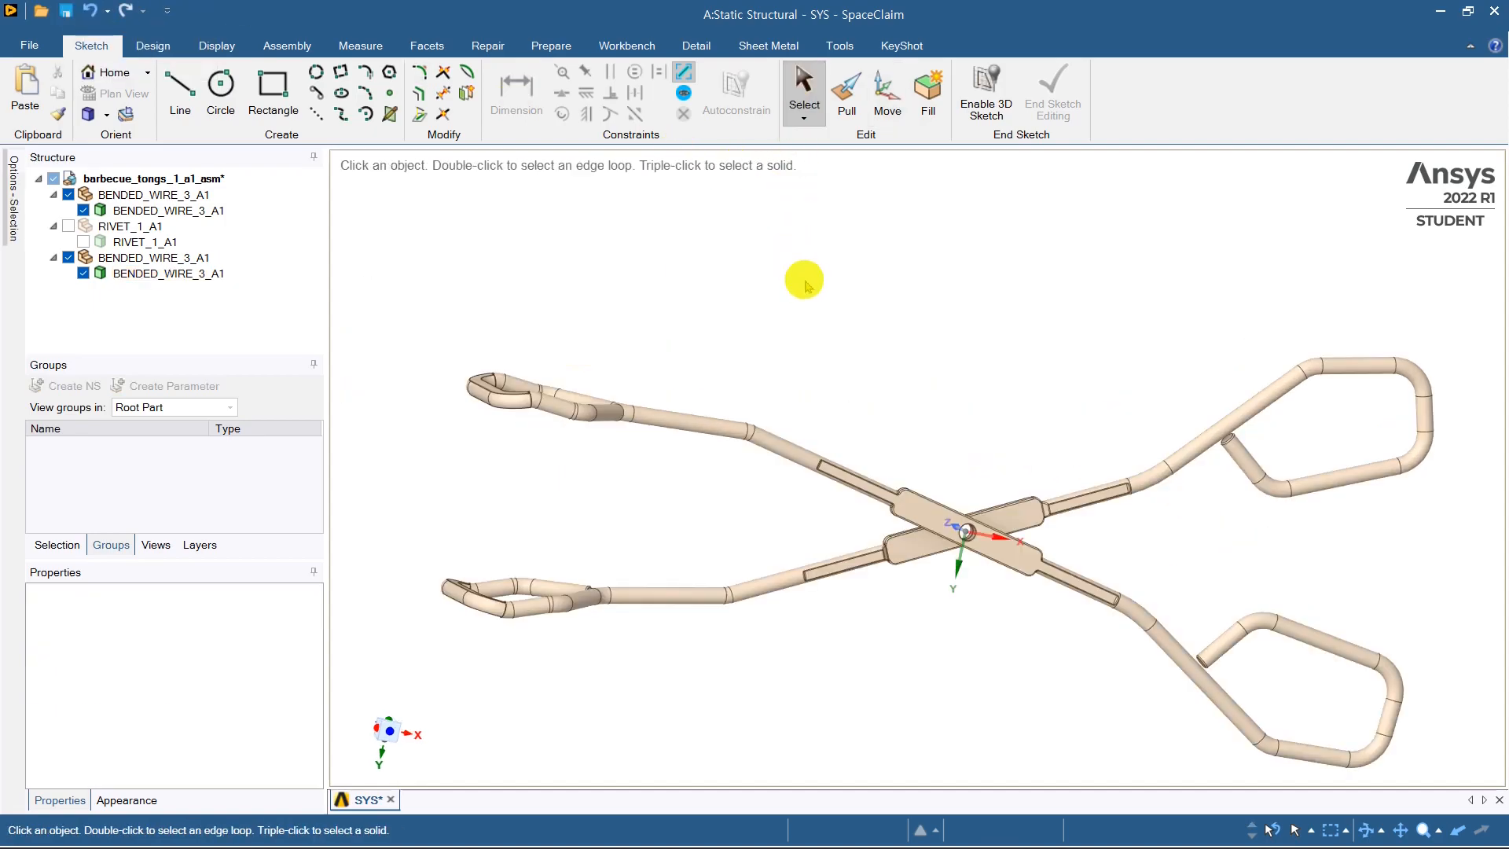
# Step: Measure the straight outer edge of the upper gripping end's flat pad
pyautogui.moveTo(852, 322); pyautogui.dragTo(942, 323, button='middle')
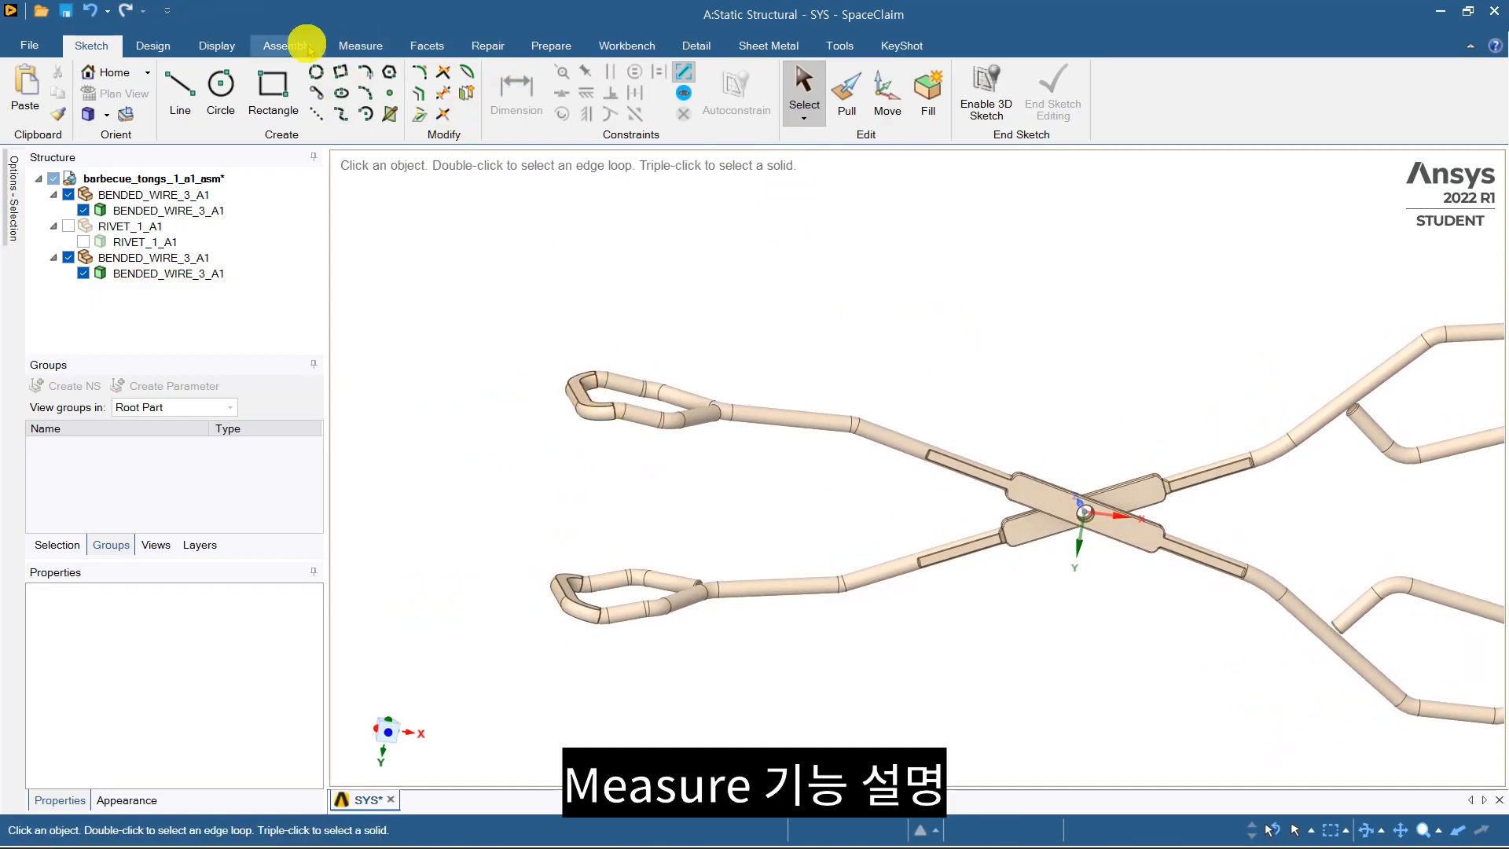
pyautogui.click(346, 47)
pyautogui.click(118, 90)
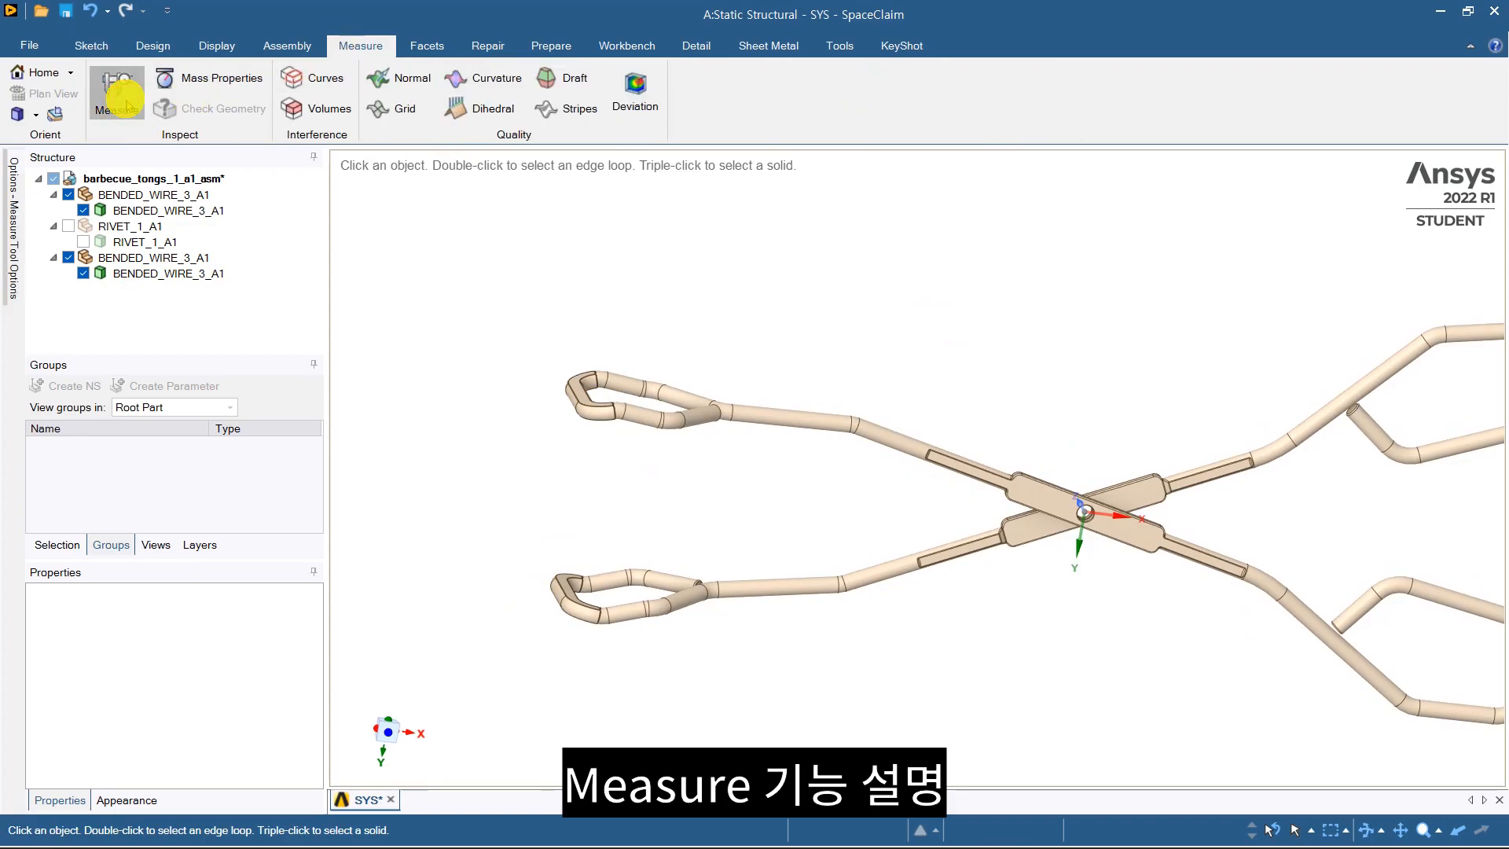
pyautogui.scroll(6, 495, 374)
pyautogui.scroll(3, 571, 365)
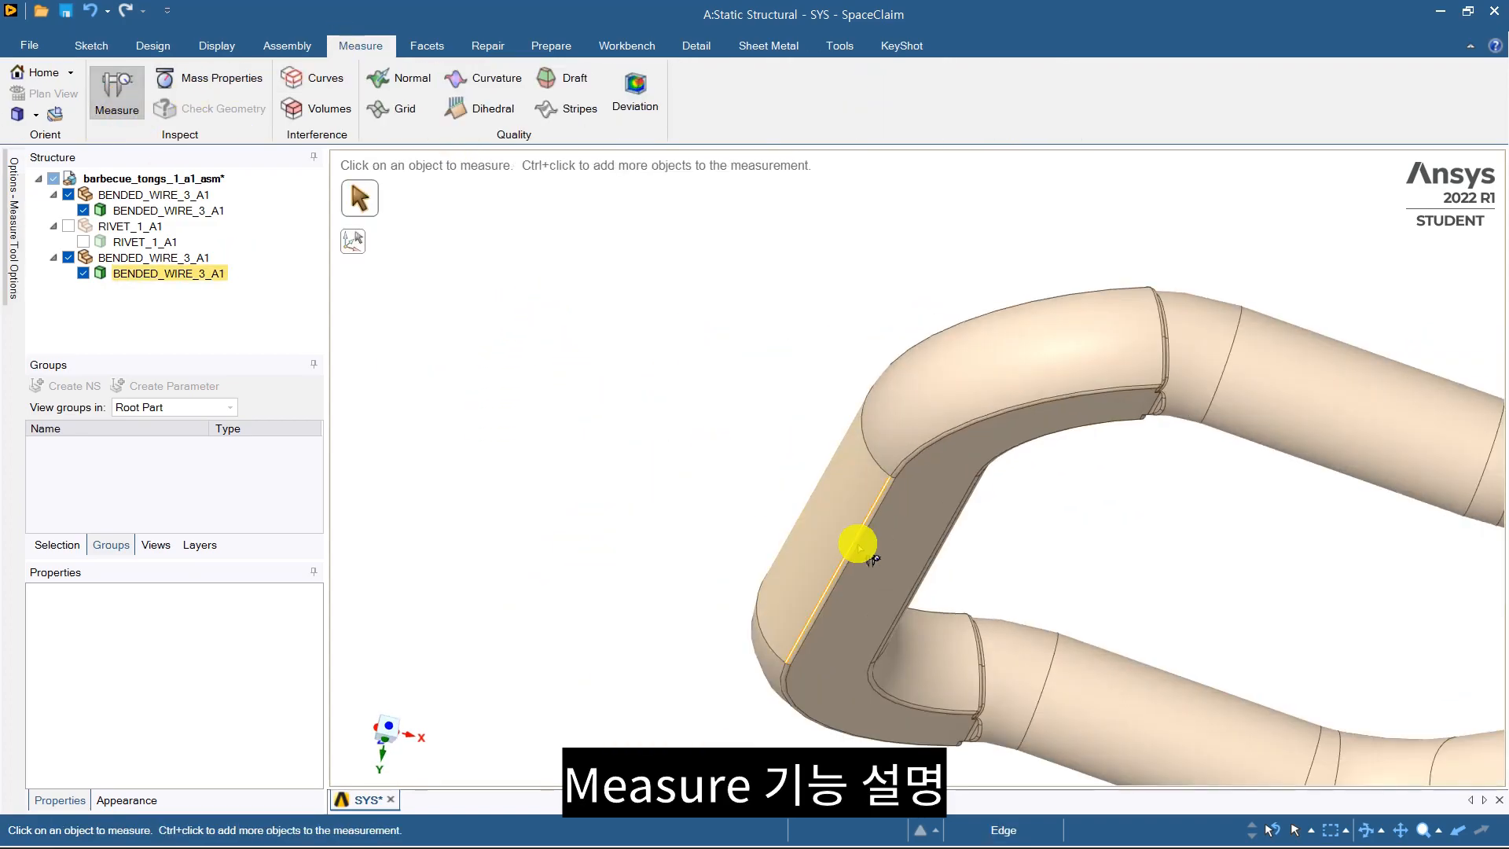
pyautogui.click(871, 528)
# Step: Add the matching straight edge of the lower gripping end's pad to measure the distance between both ends, and leave the measurement
pyautogui.scroll(-5, 851, 638)
pyautogui.moveTo(849, 639); pyautogui.dragTo(861, 326, button='middle')
pyautogui.scroll(5, 864, 542)
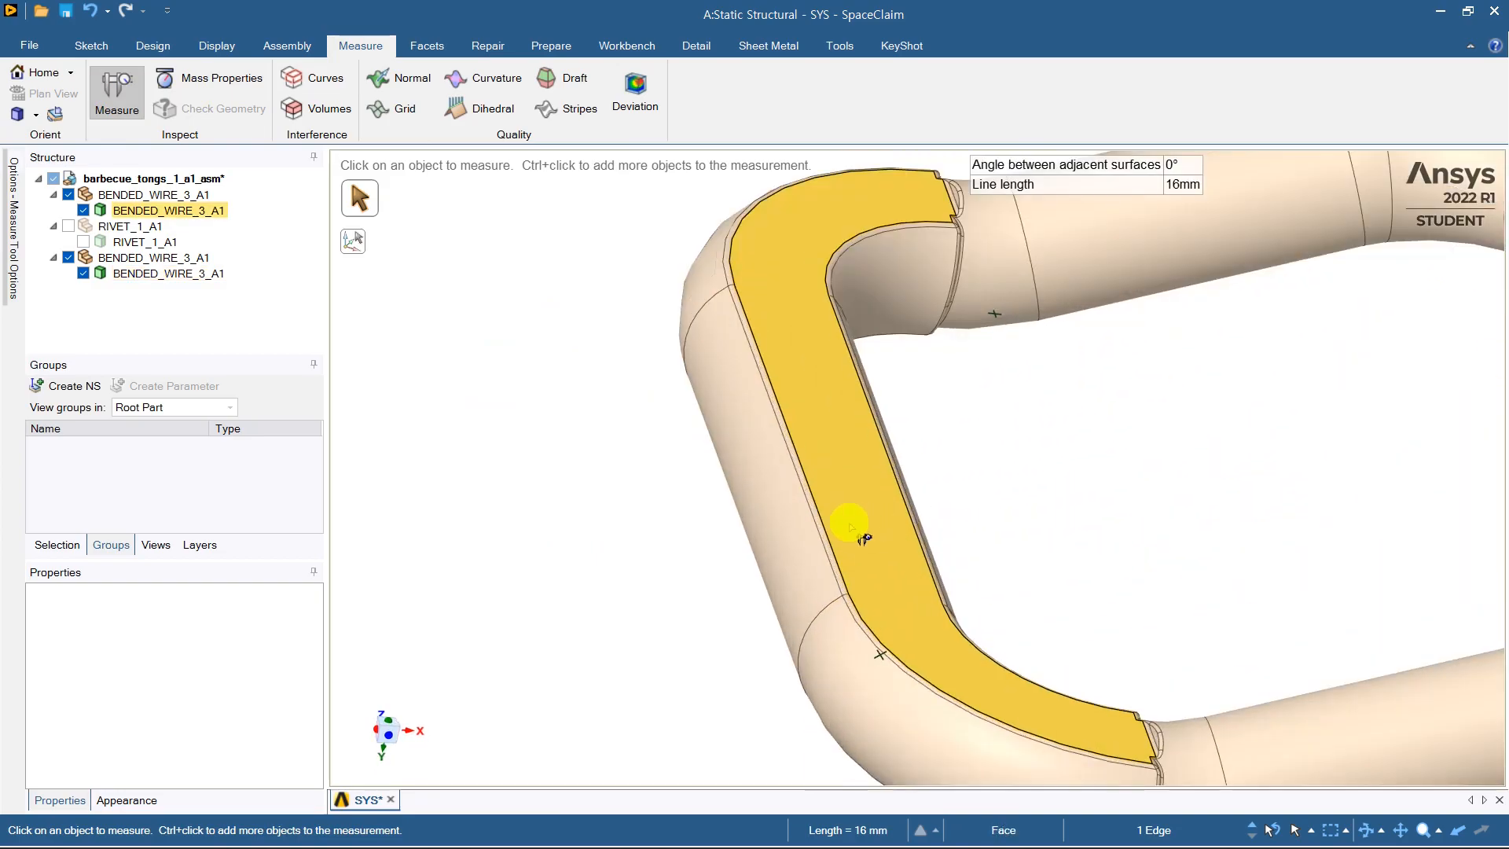
pyautogui.keyDown('ctrl'); pyautogui.click(820, 520); pyautogui.keyUp('ctrl')
pyautogui.scroll(-5, 843, 462)
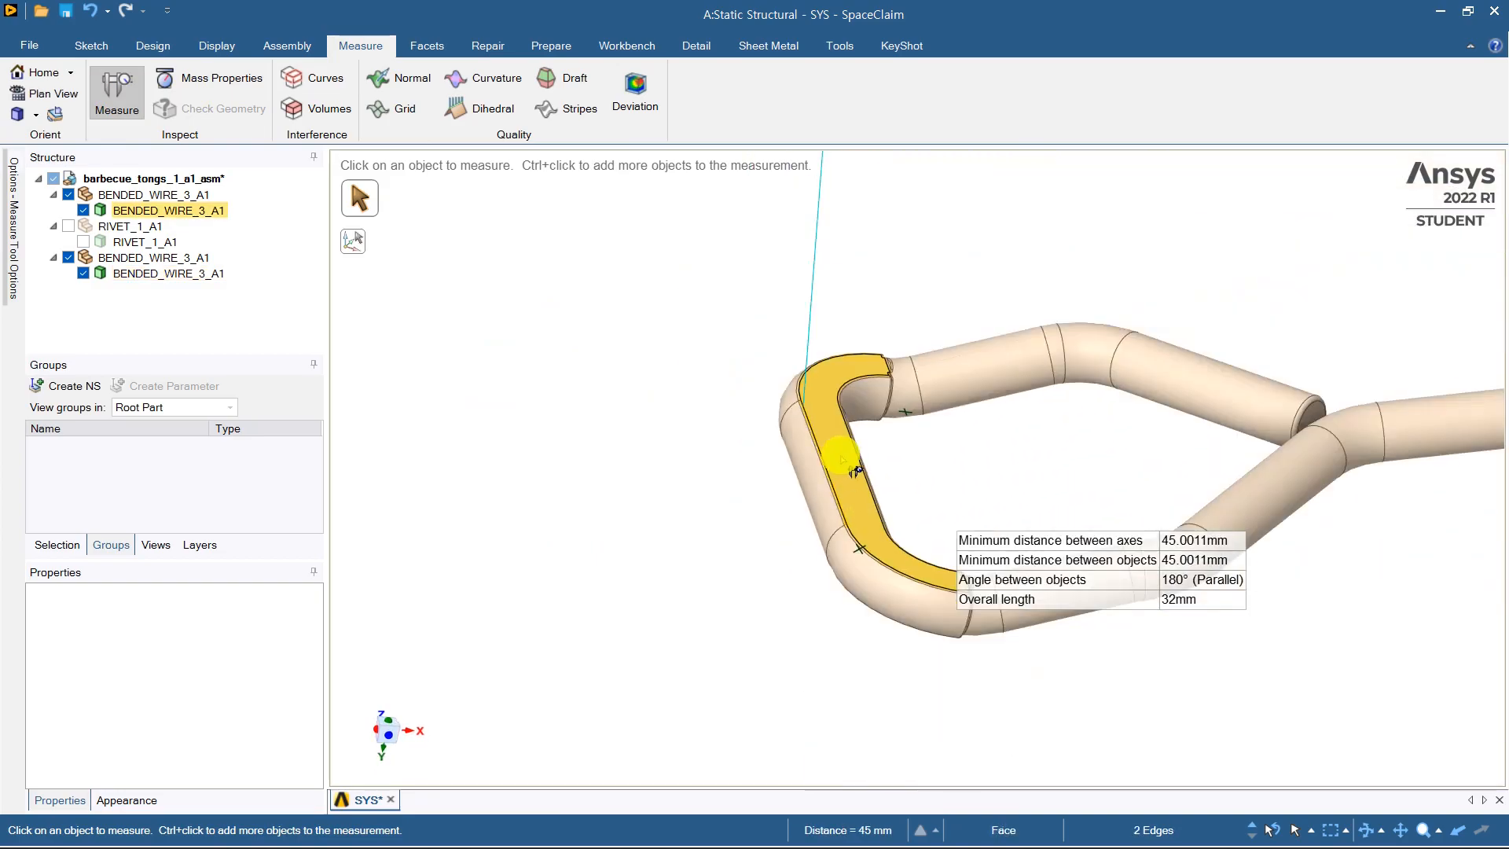
pyautogui.keyDown('shift'); pyautogui.moveTo(880, 360); pyautogui.dragTo(854, 470, button='middle'); pyautogui.keyUp('shift')
pyautogui.moveTo(974, 433); pyautogui.dragTo(857, 493, button='middle')
pyautogui.click(491, 401)
pyautogui.click(75, 45)
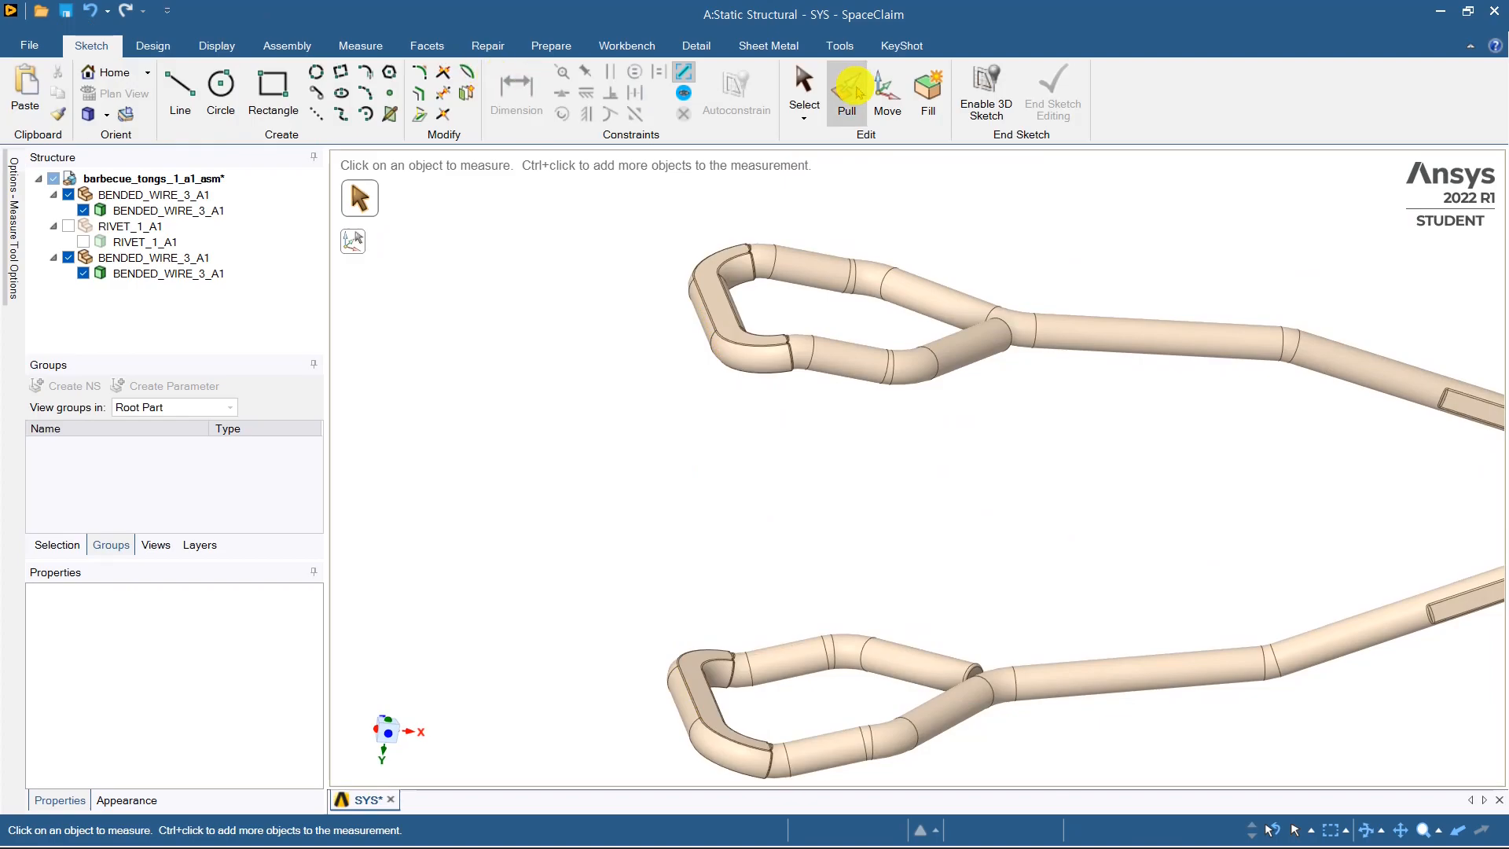
pyautogui.click(803, 90)
pyautogui.press('z')
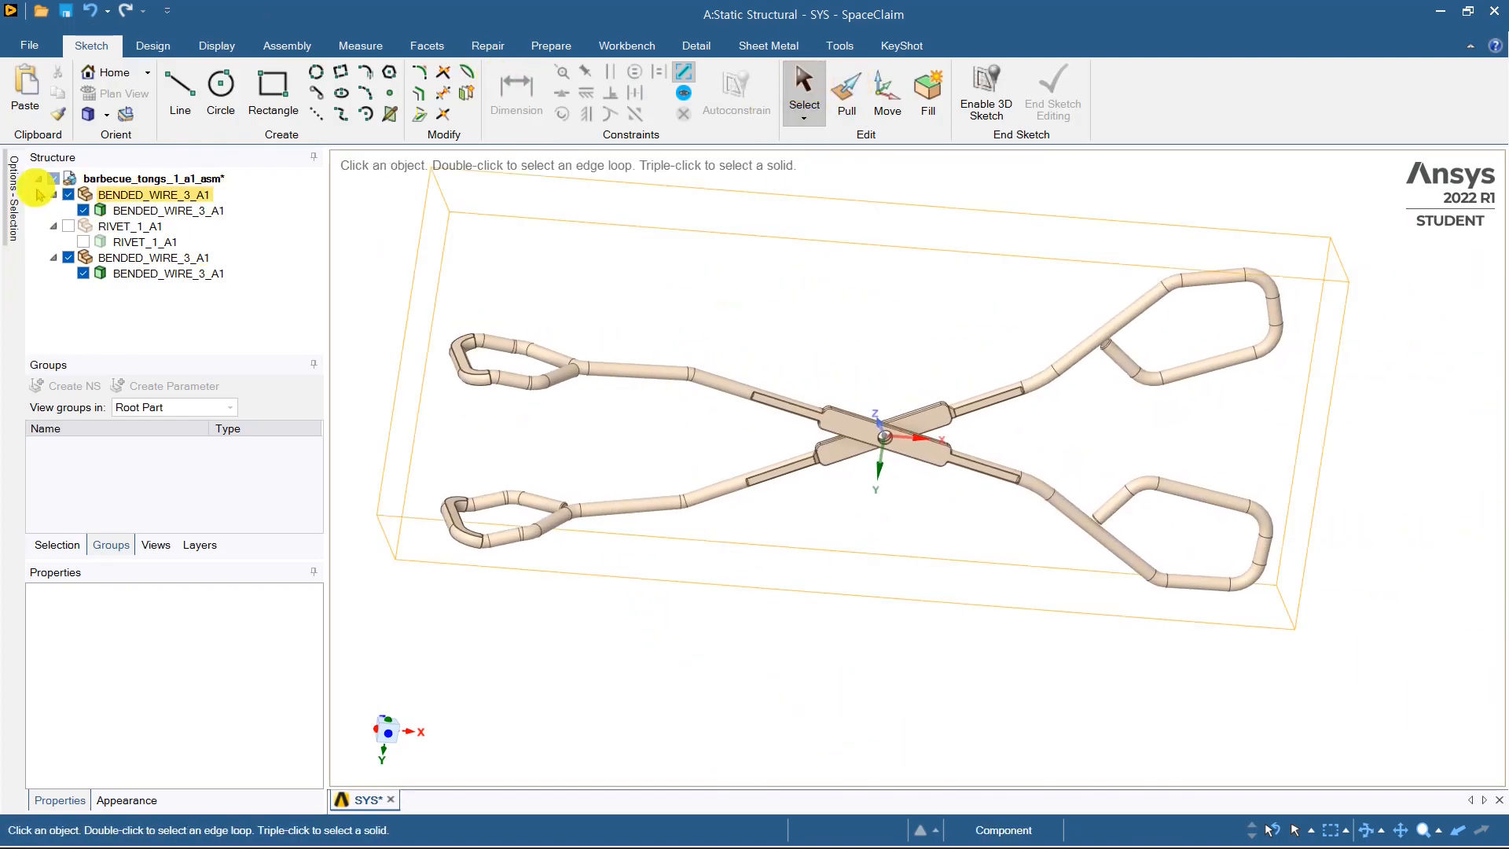
# Step: Show the hidden RIVET_1_A1 component again together with both tong arms
pyautogui.click(69, 225)
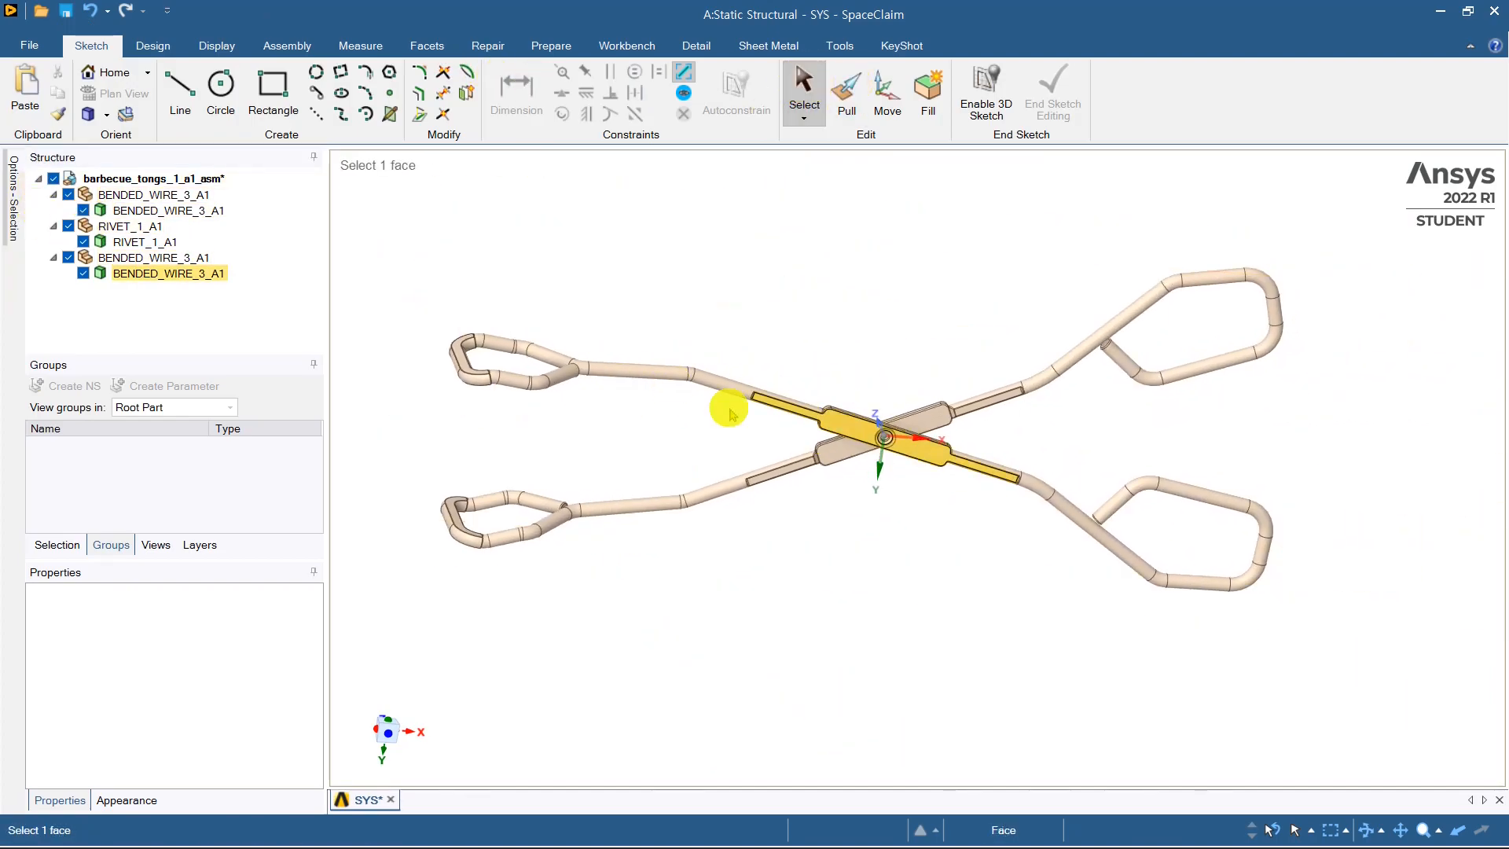
pyautogui.moveTo(837, 309)
pyautogui.mouseDown(button='middle')
pyautogui.moveTo(879, 337)
pyautogui.moveTo(928, 318)
pyautogui.mouseUp(button='middle')
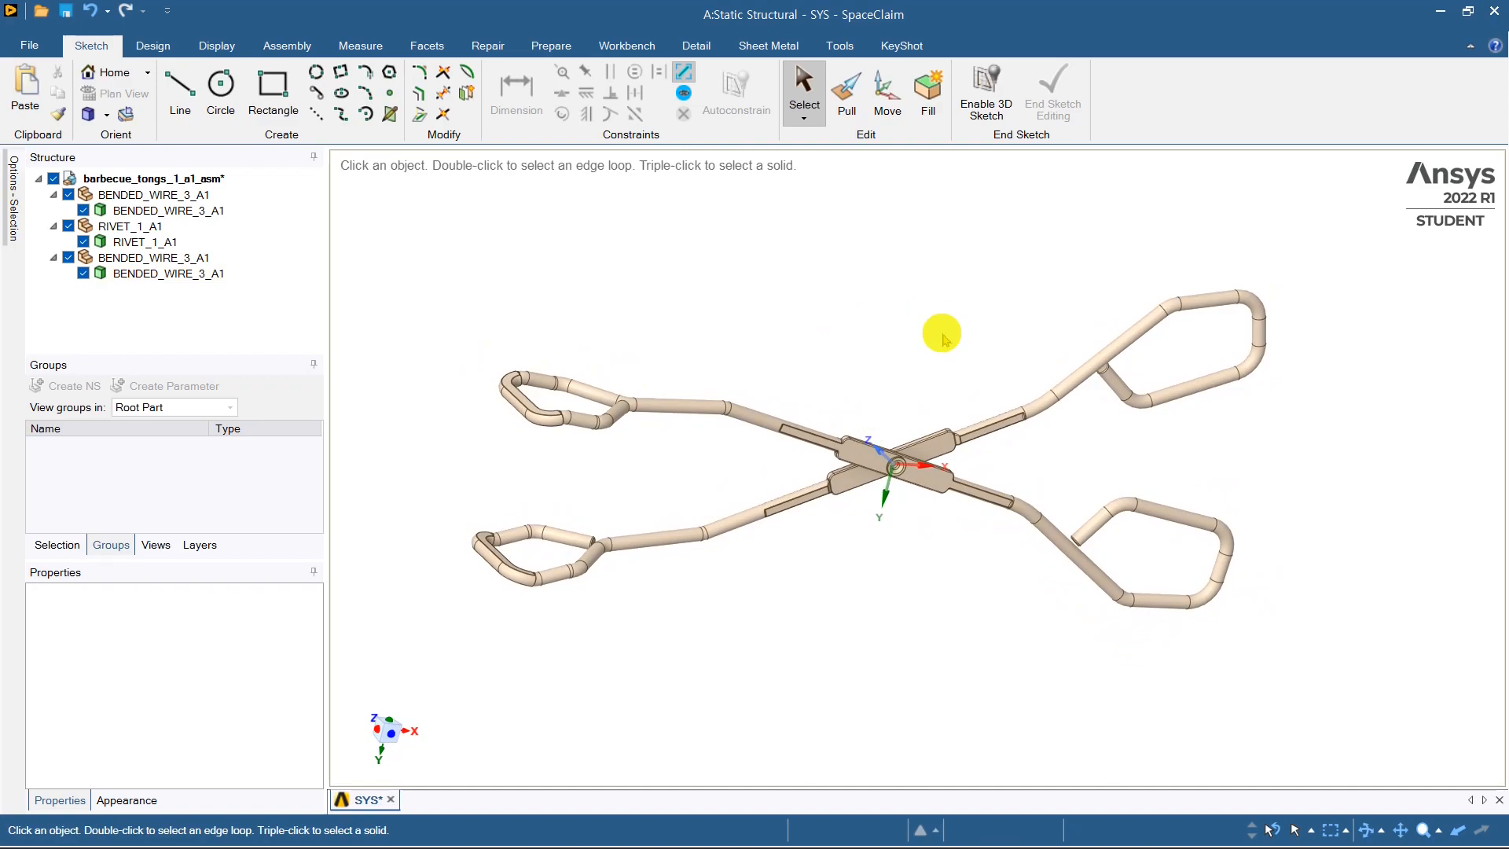
# Step: Close the geometry editor and open the Static Structural system's Model cell in Mechanical
pyautogui.click(1496, 7)
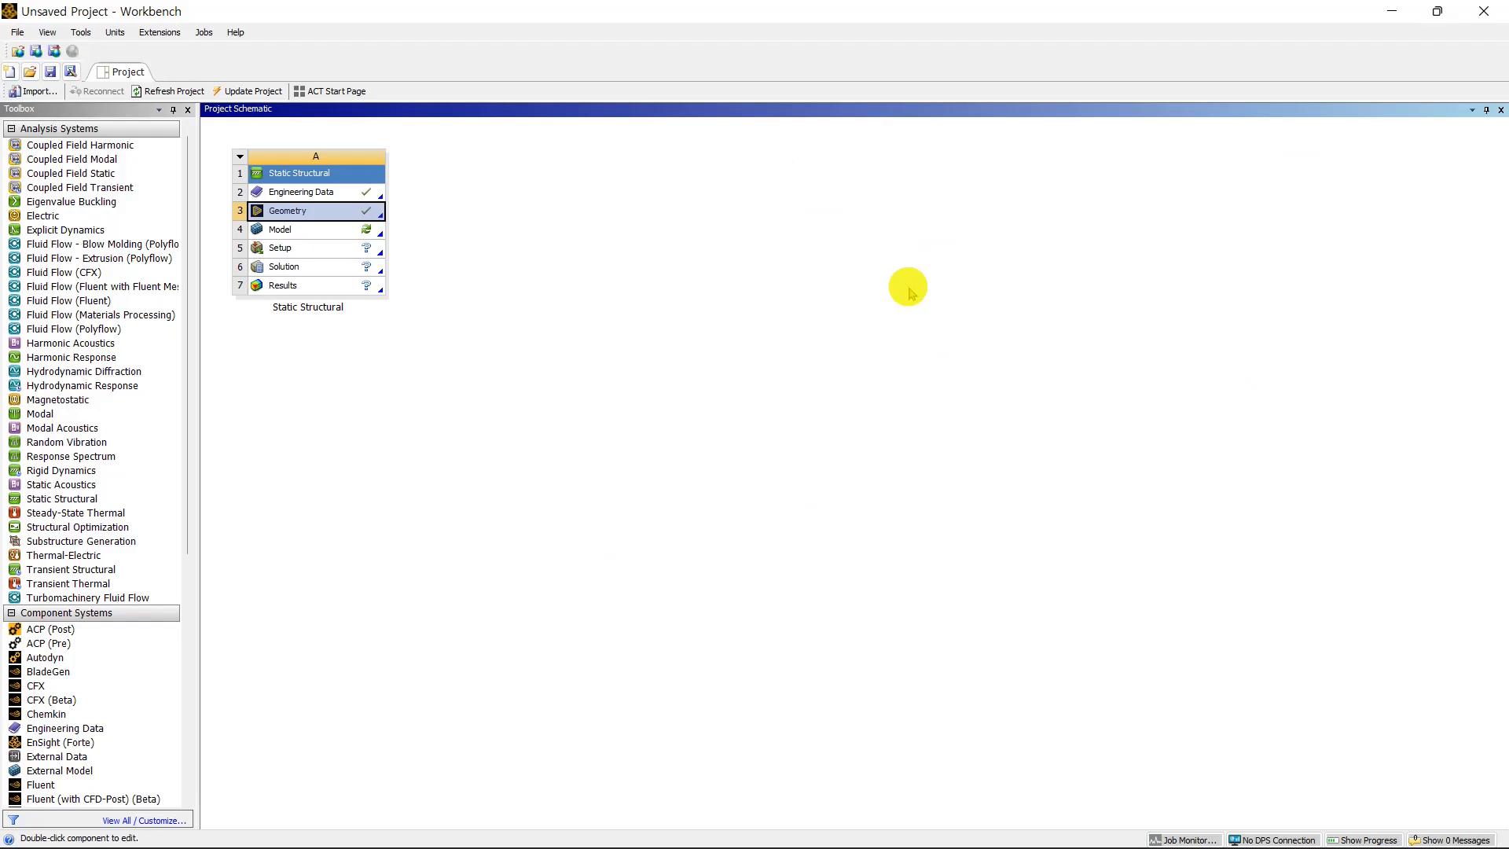
pyautogui.click(300, 232)
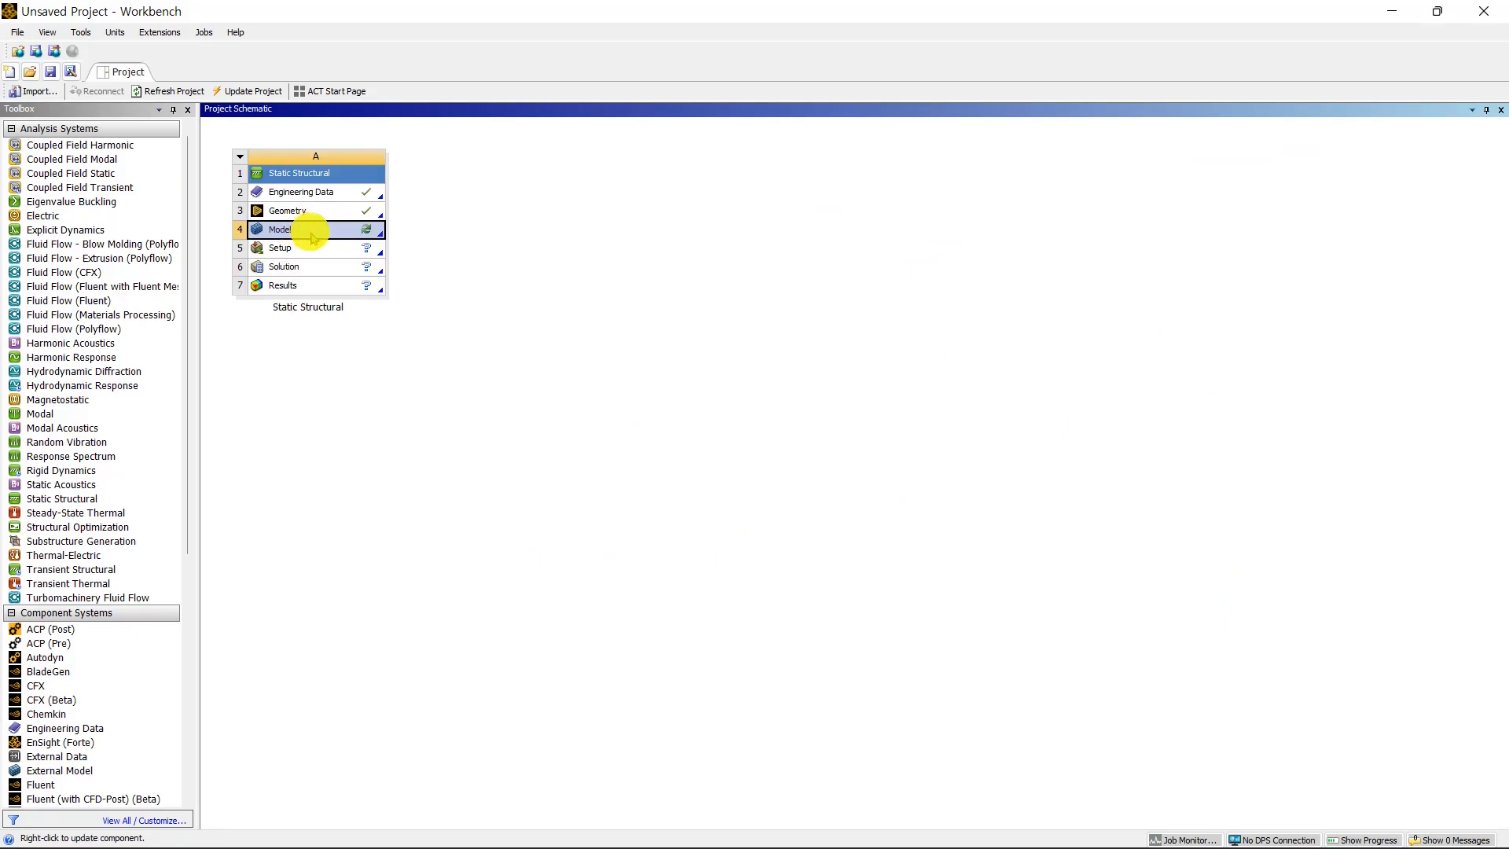
pyautogui.doubleClick(313, 235)
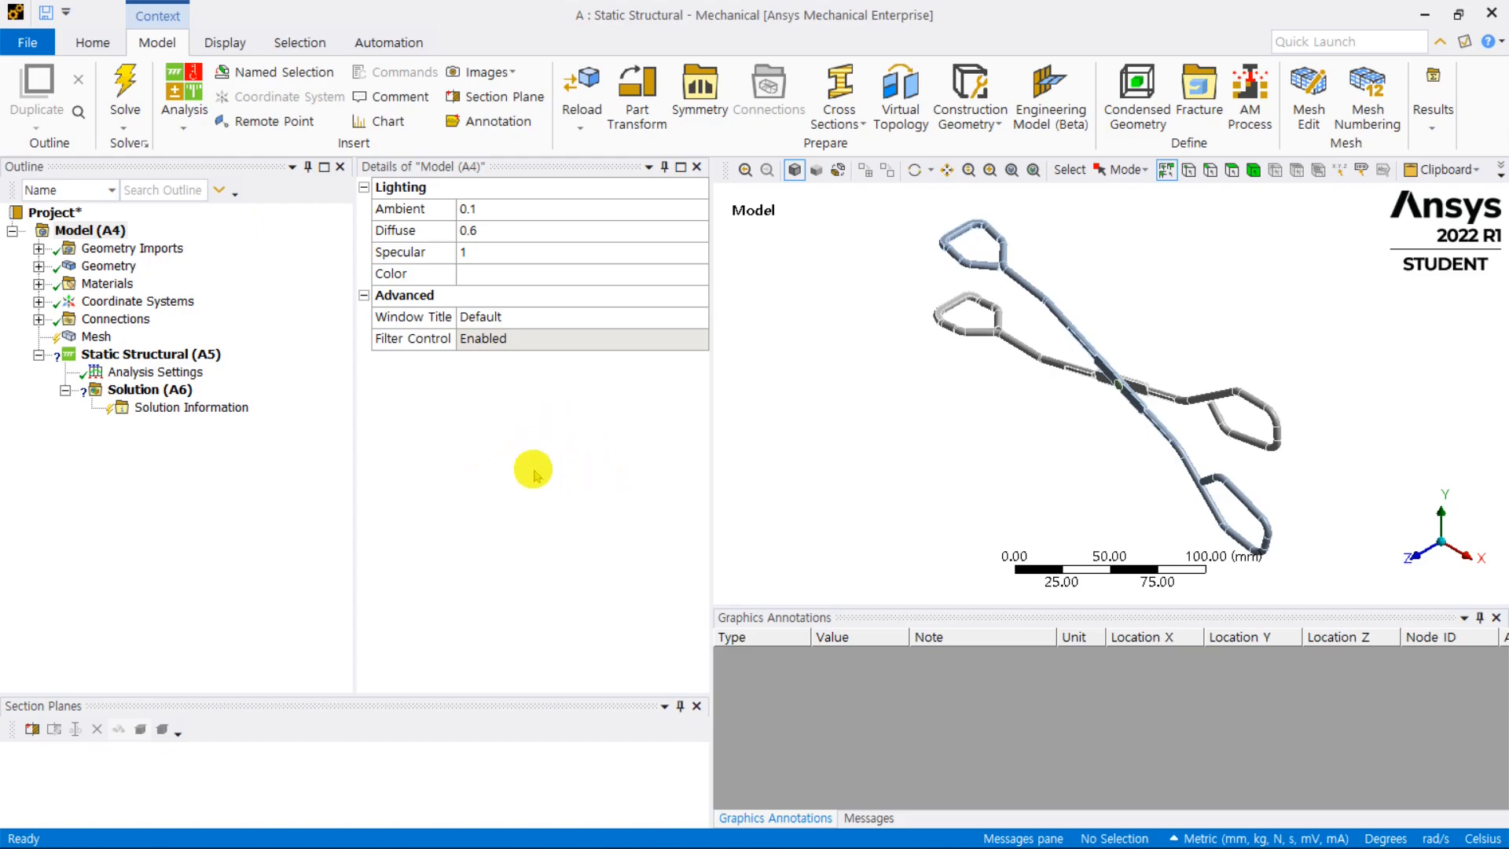
# Step: Check which unit system is active for the model, keeping the current selection
pyautogui.click(88, 40)
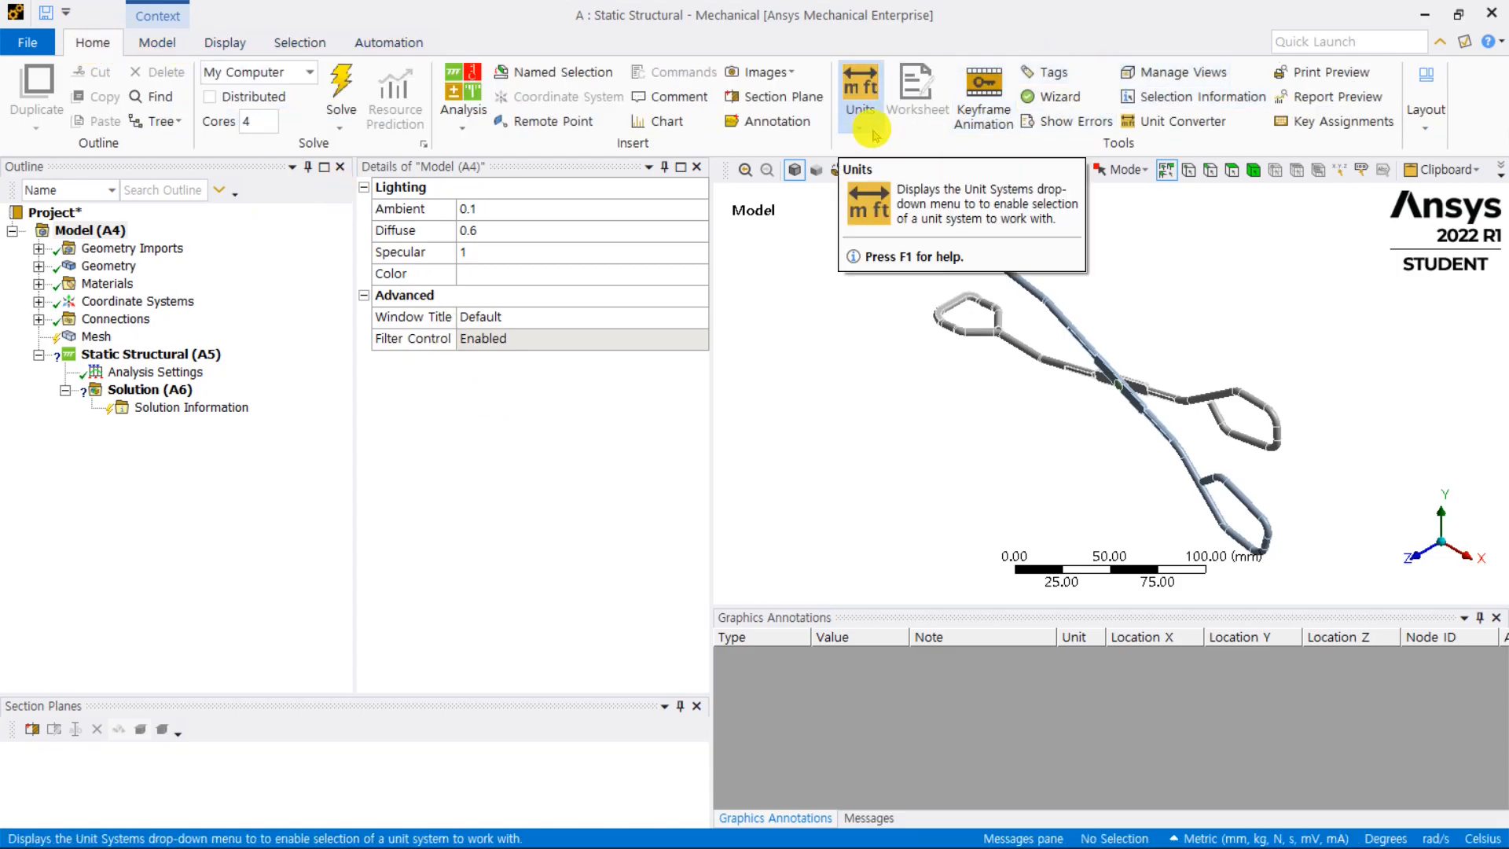
pyautogui.click(874, 135)
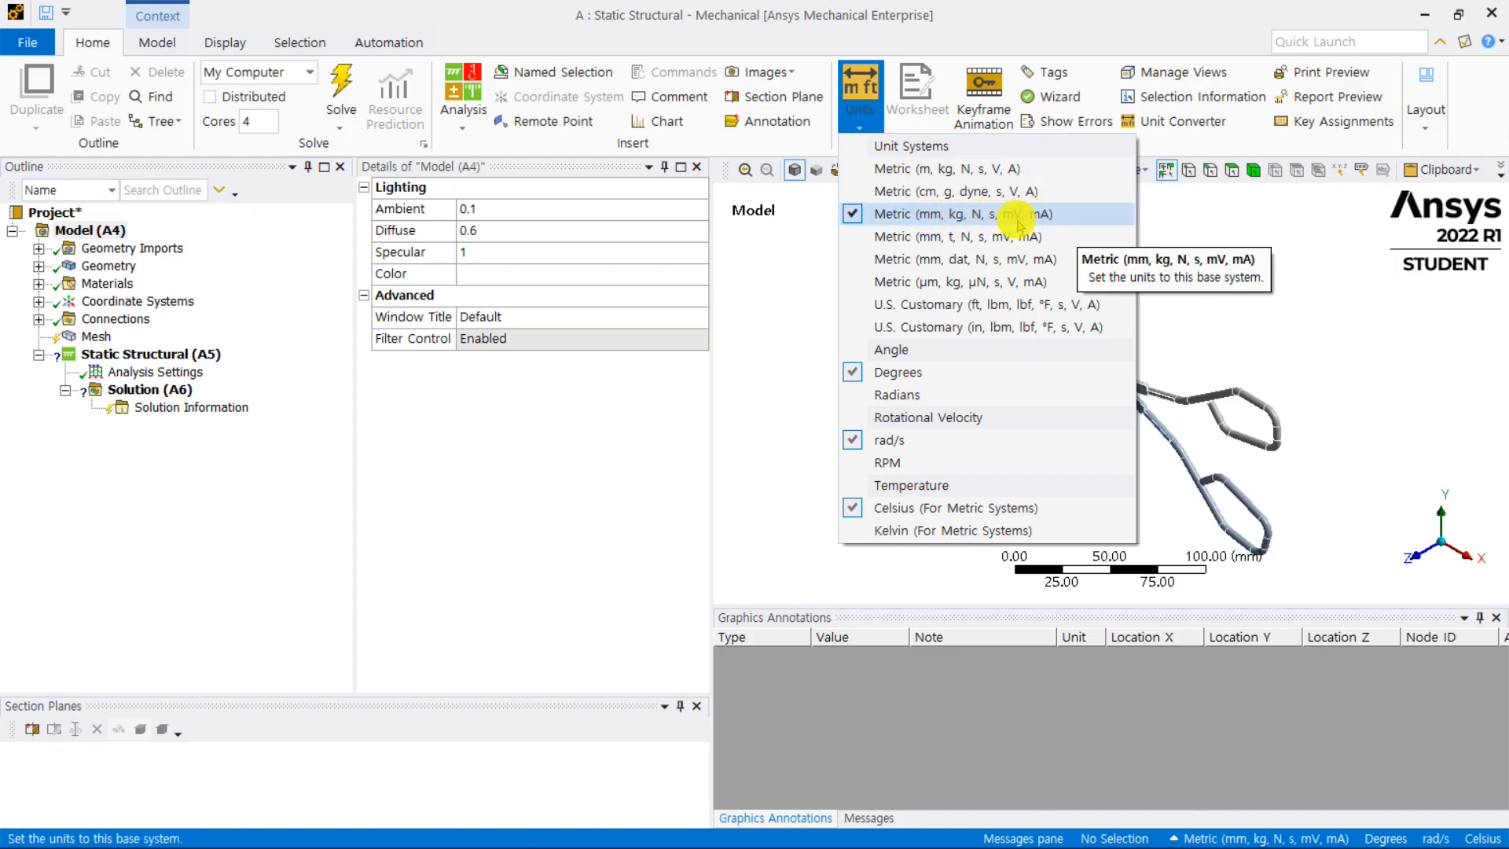
pyautogui.click(782, 310)
pyautogui.click(502, 429)
pyautogui.click(250, 520)
pyautogui.click(585, 515)
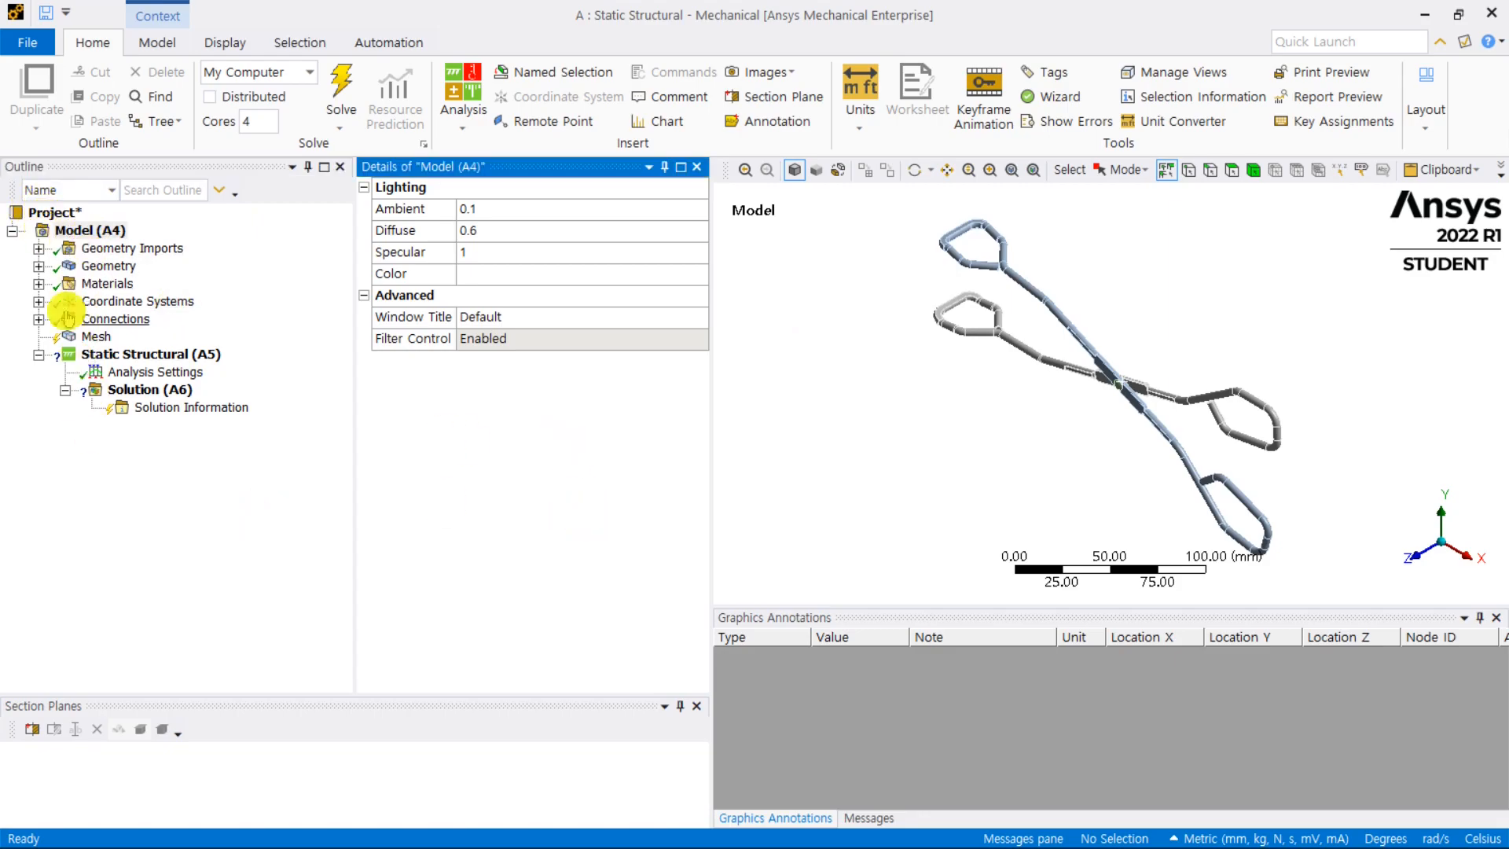
# Step: Expand the geometry imports and geometry branches and identify each BENDED_WIRE_3_A1 arm body near the pivot
pyautogui.click(38, 248)
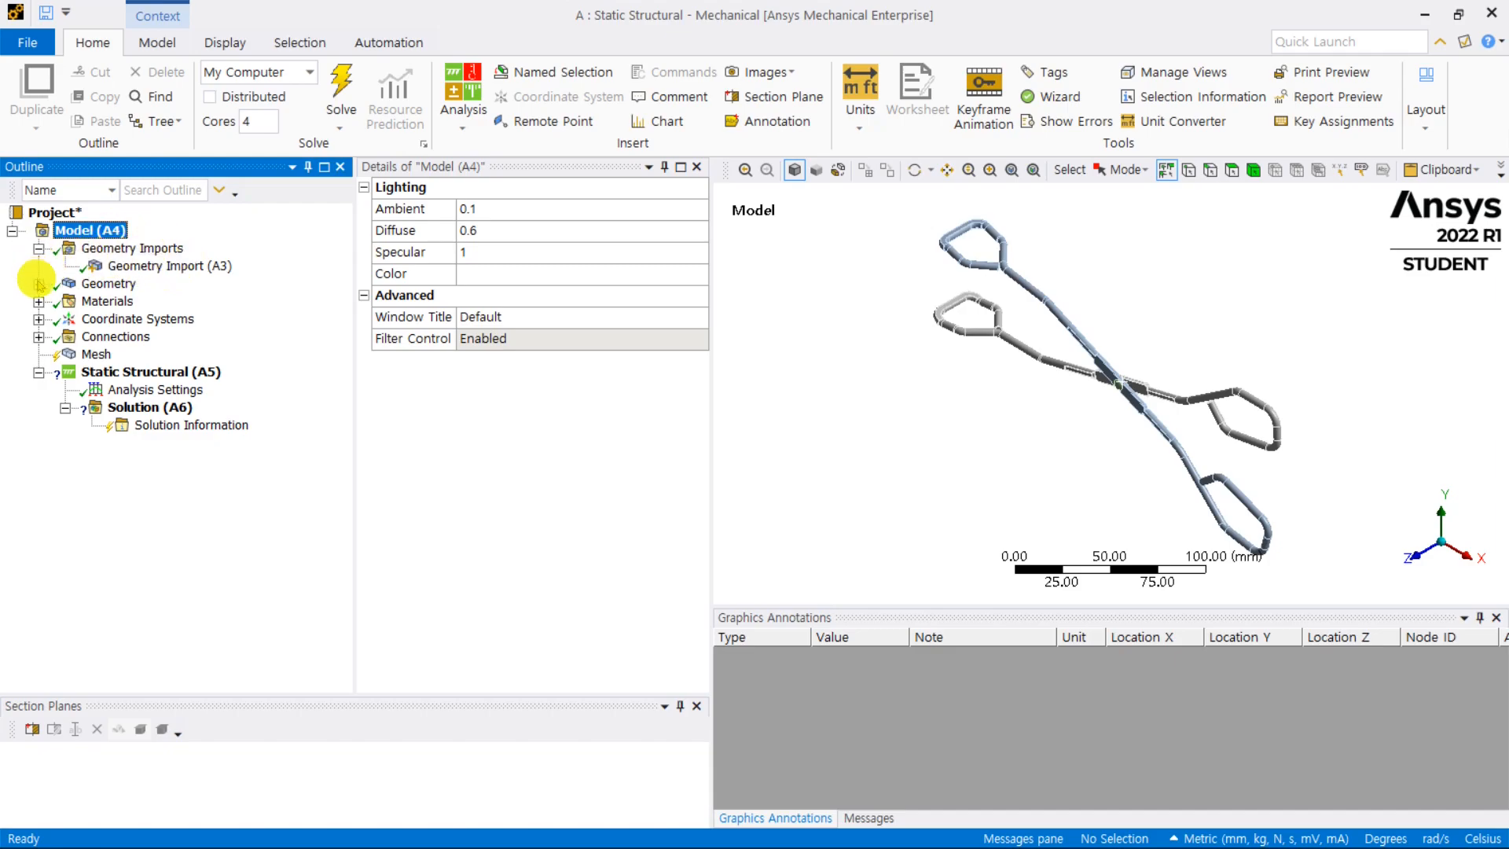
pyautogui.click(38, 284)
pyautogui.click(106, 285)
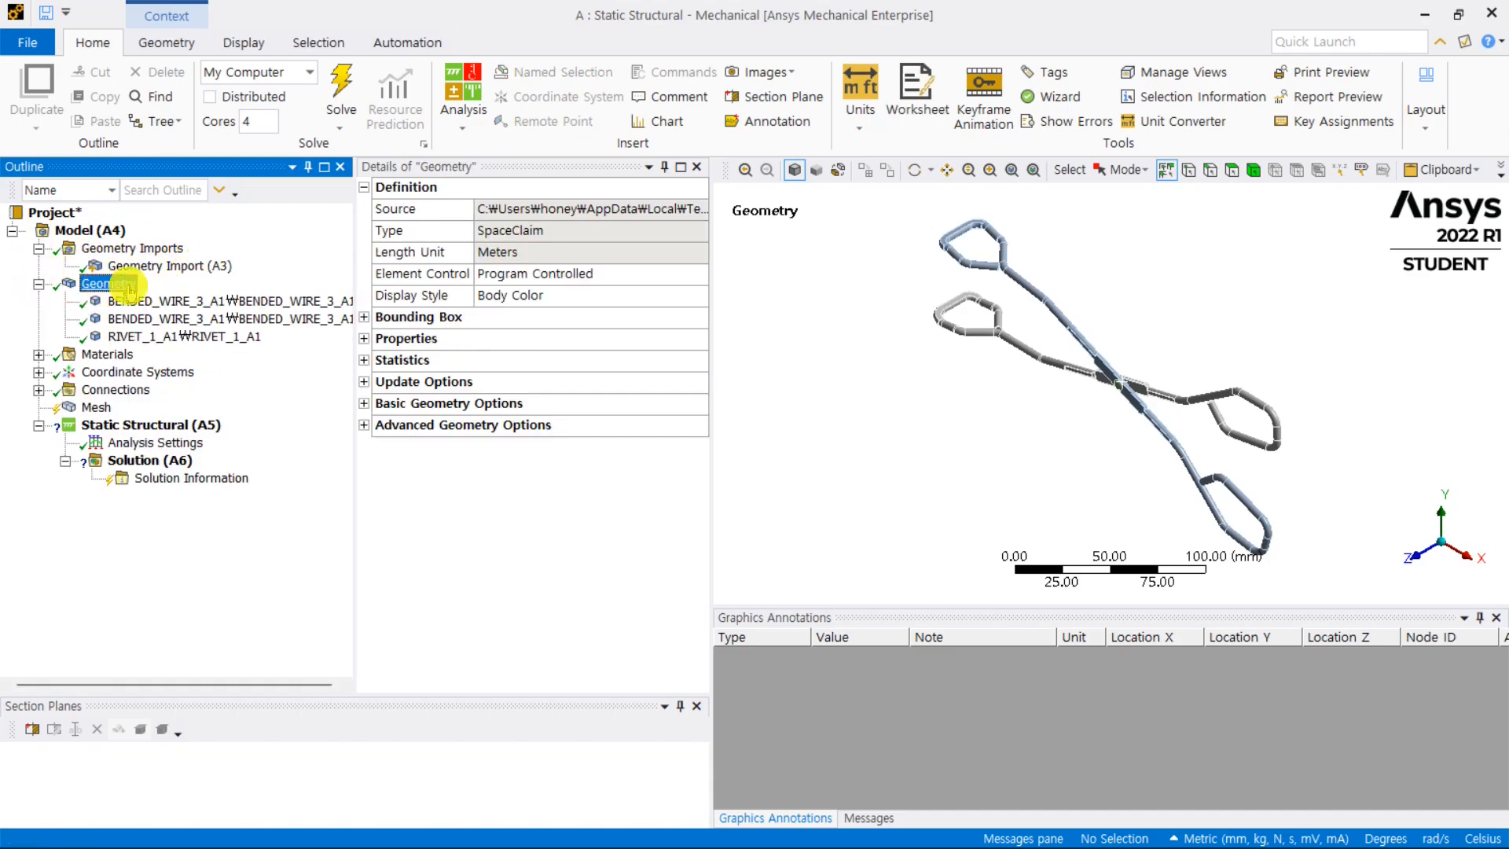
pyautogui.click(202, 301)
pyautogui.click(203, 318)
pyautogui.moveTo(1159, 331); pyautogui.dragTo(1057, 428, button='right')
pyautogui.click(226, 319)
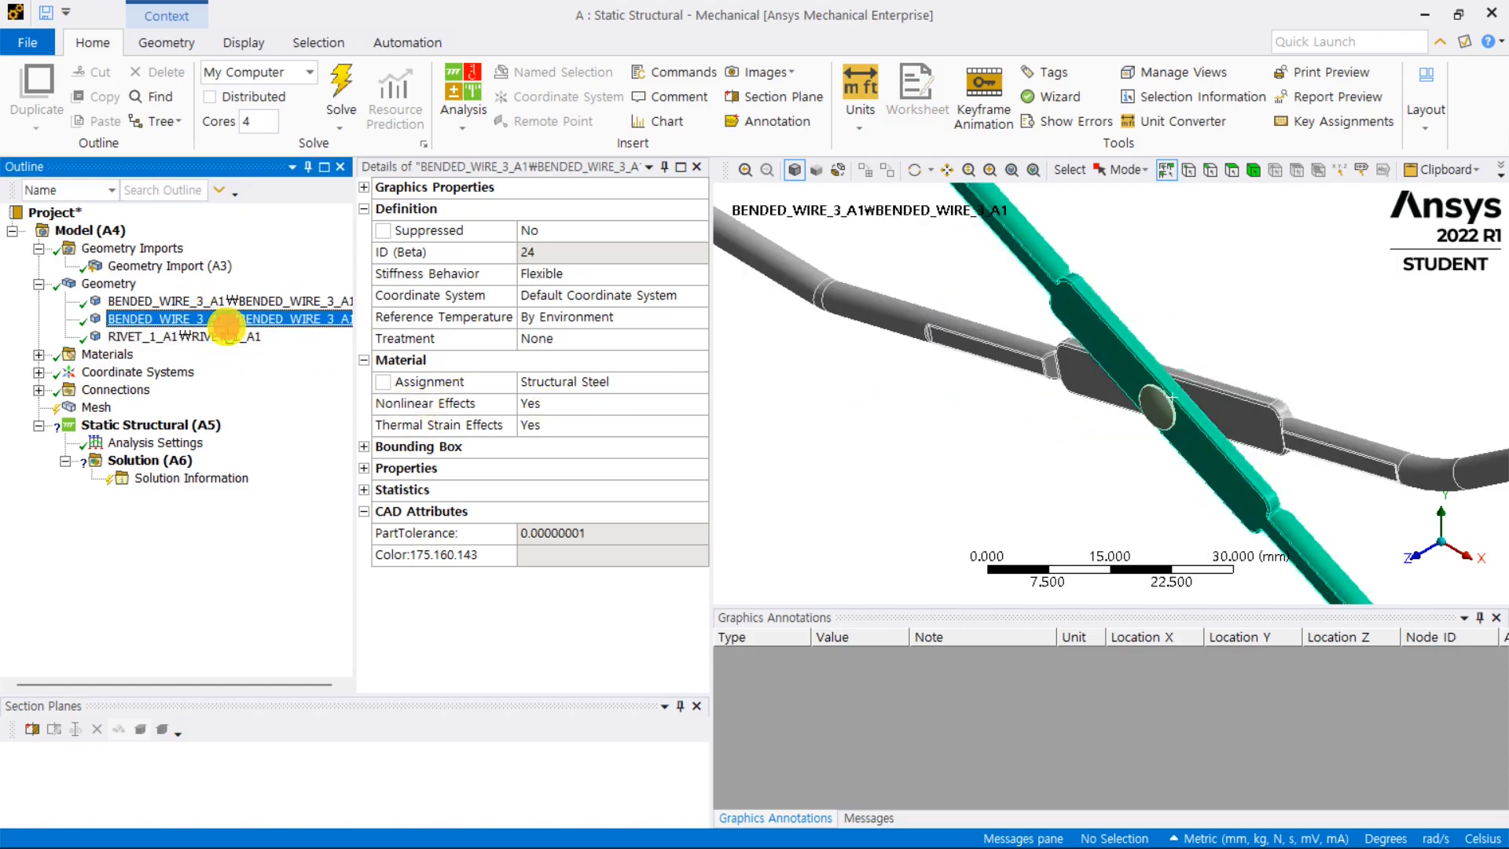
# Step: Assign Stainless Steel NL as the material of the first BENDED_WIRE_3_A1 body
pyautogui.click(246, 302)
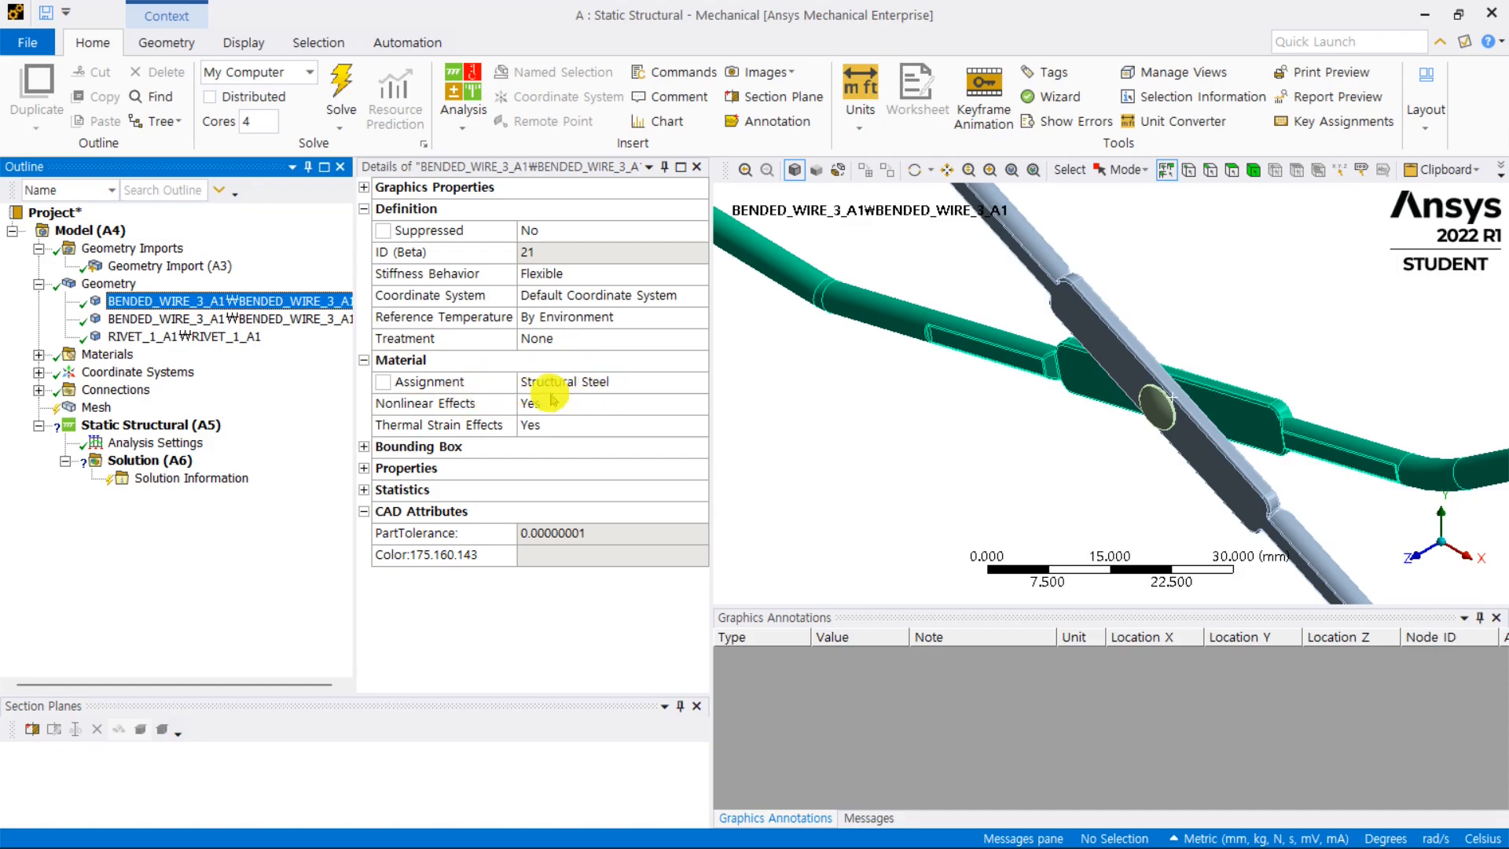
pyautogui.click(700, 383)
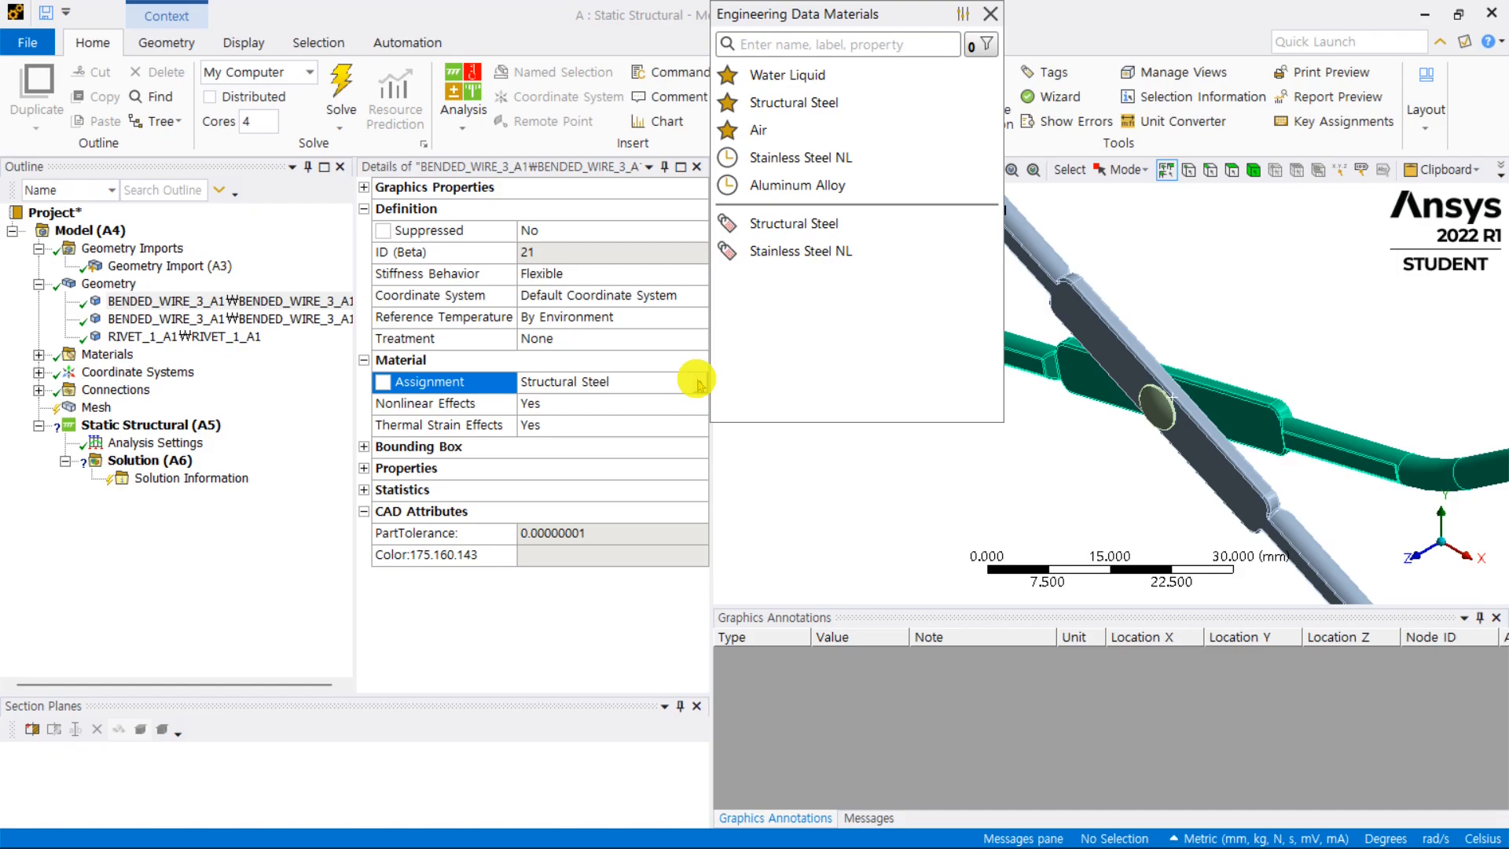
pyautogui.click(796, 253)
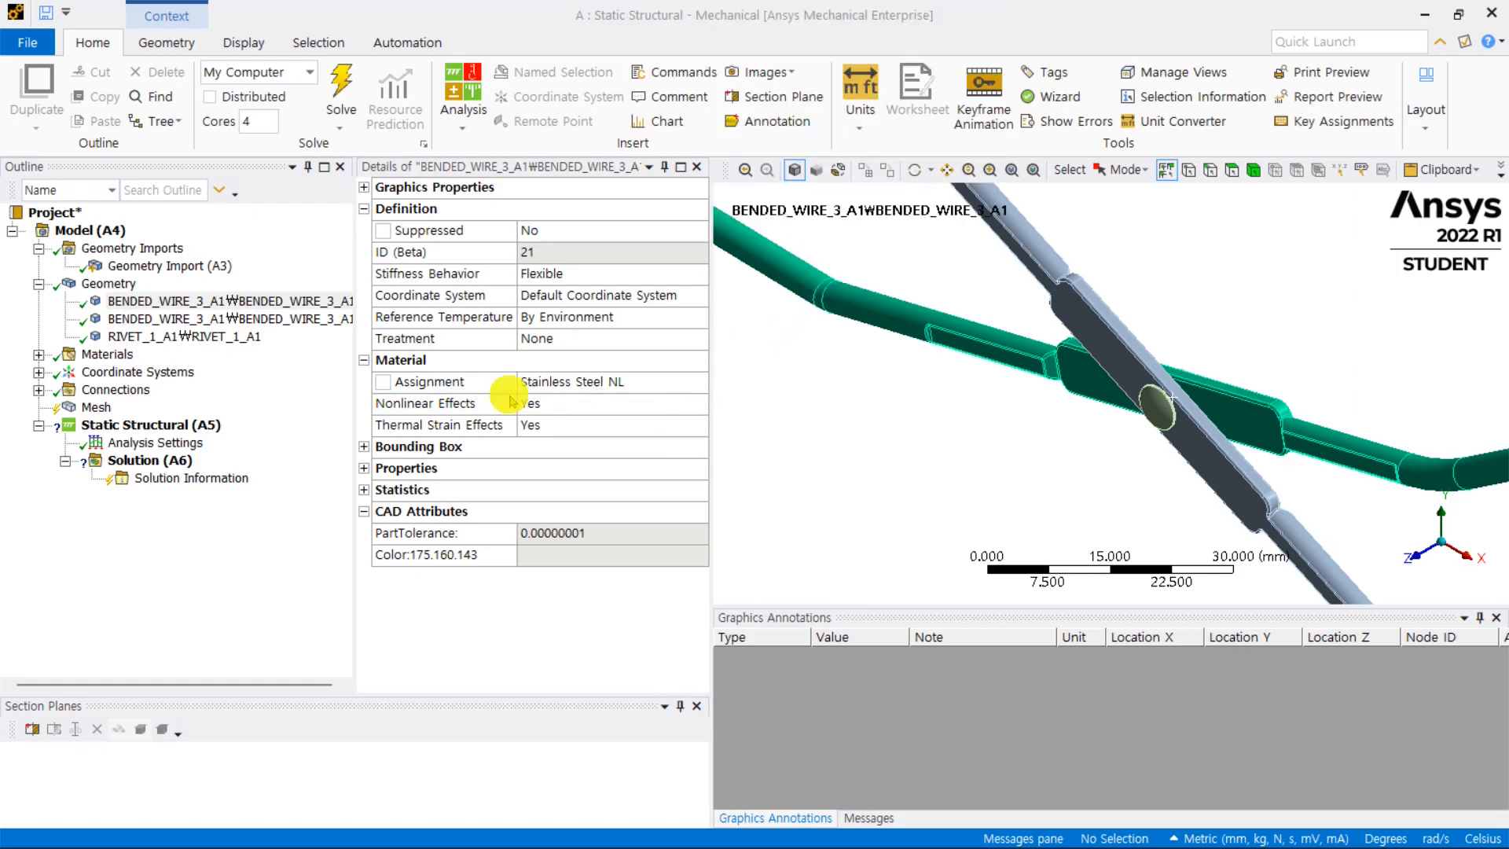
# Step: Search the engineering materials for "steel" to review the alternatives, and close the list without changing the assignment
pyautogui.click(697, 385)
pyautogui.click(699, 383)
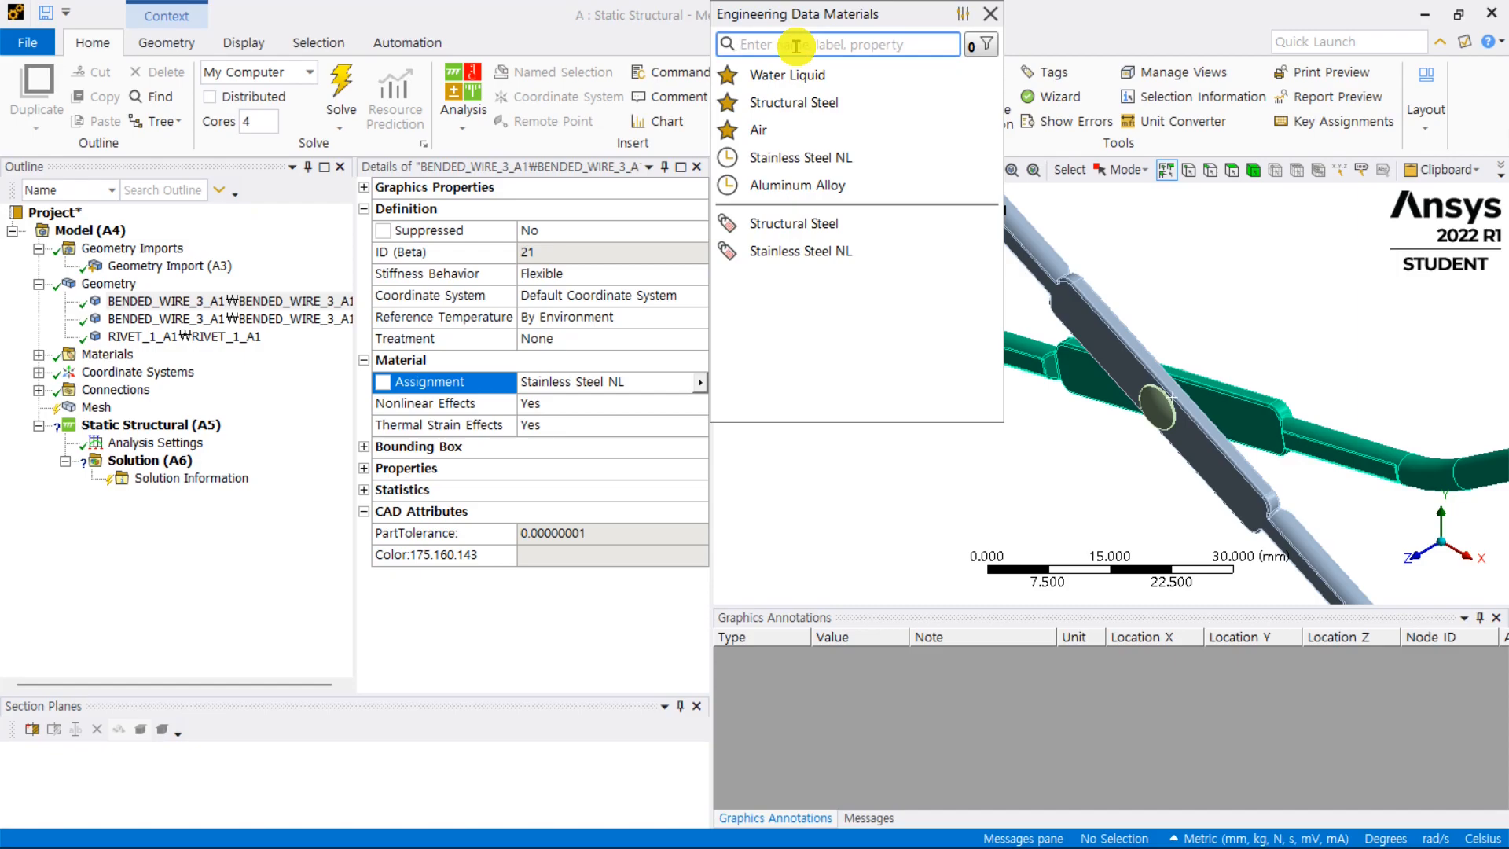
pyautogui.write('steel')
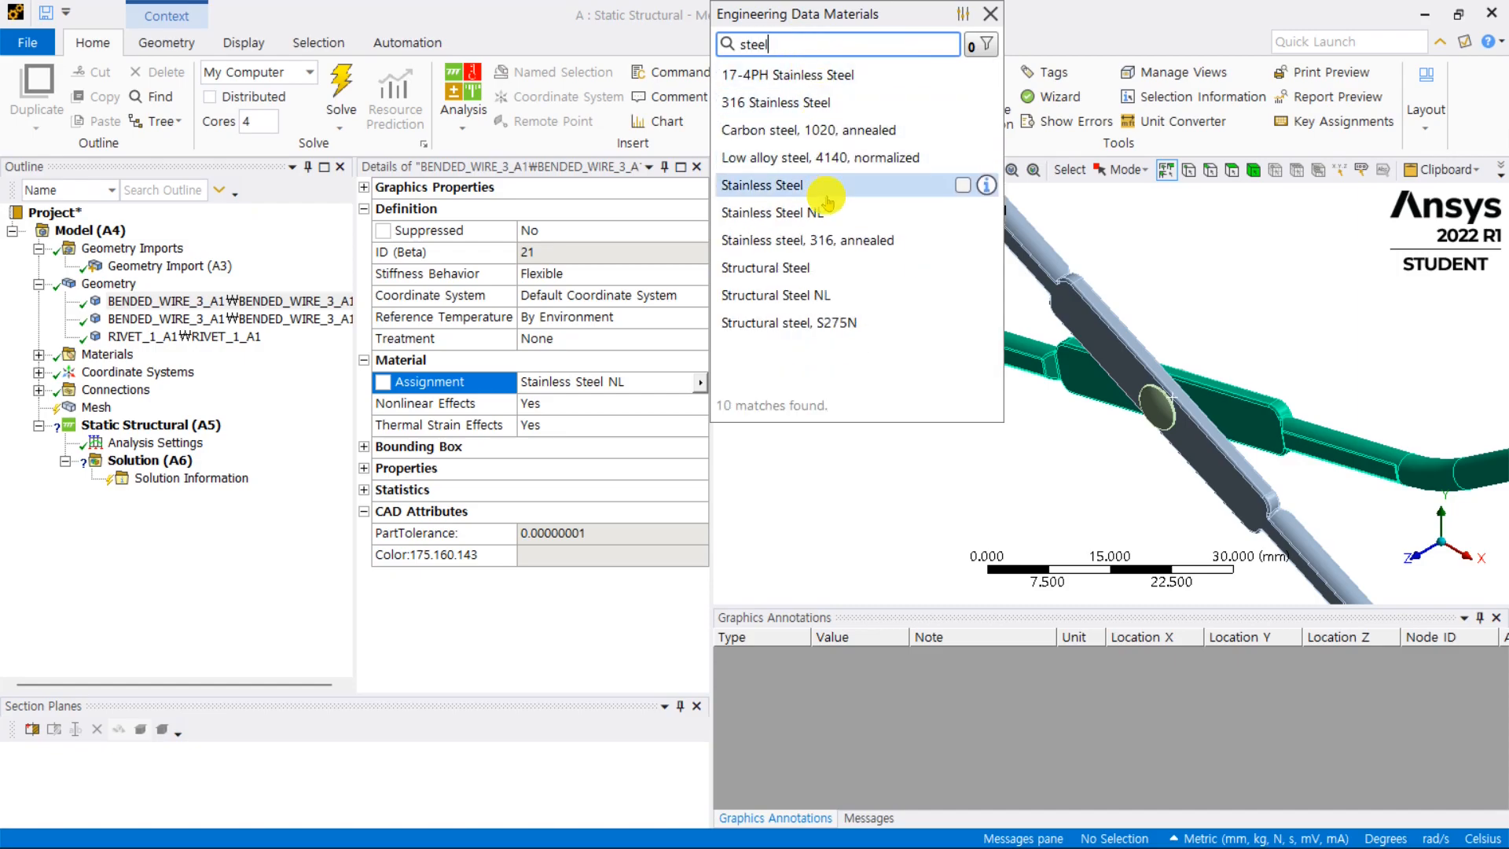
pyautogui.click(988, 15)
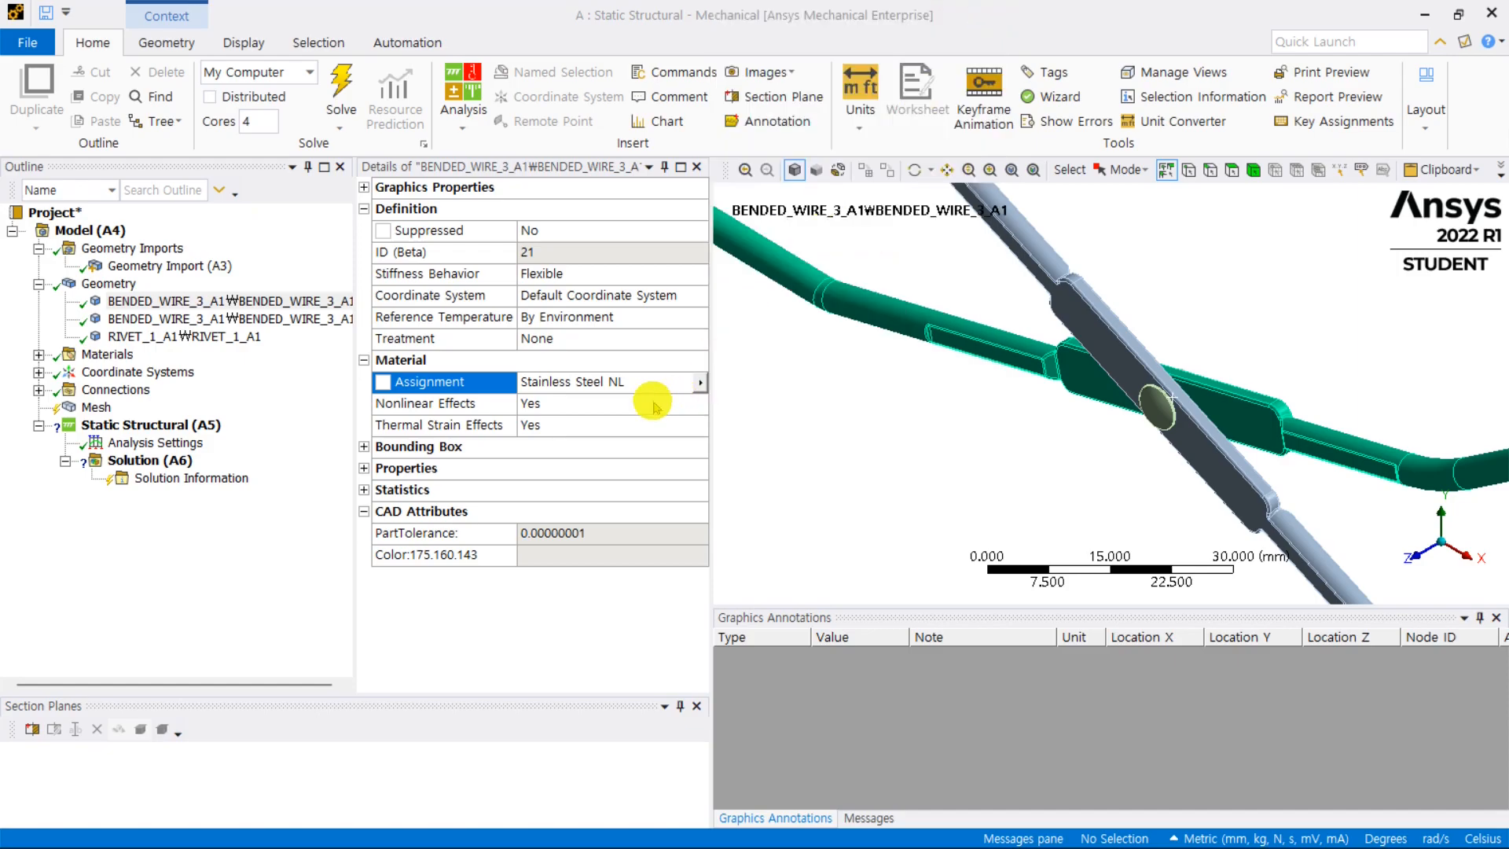
# Step: Set both nonlinear effects and thermal strain effects to No for the first BENDED_WIRE_3_A1 body
pyautogui.doubleClick(547, 409)
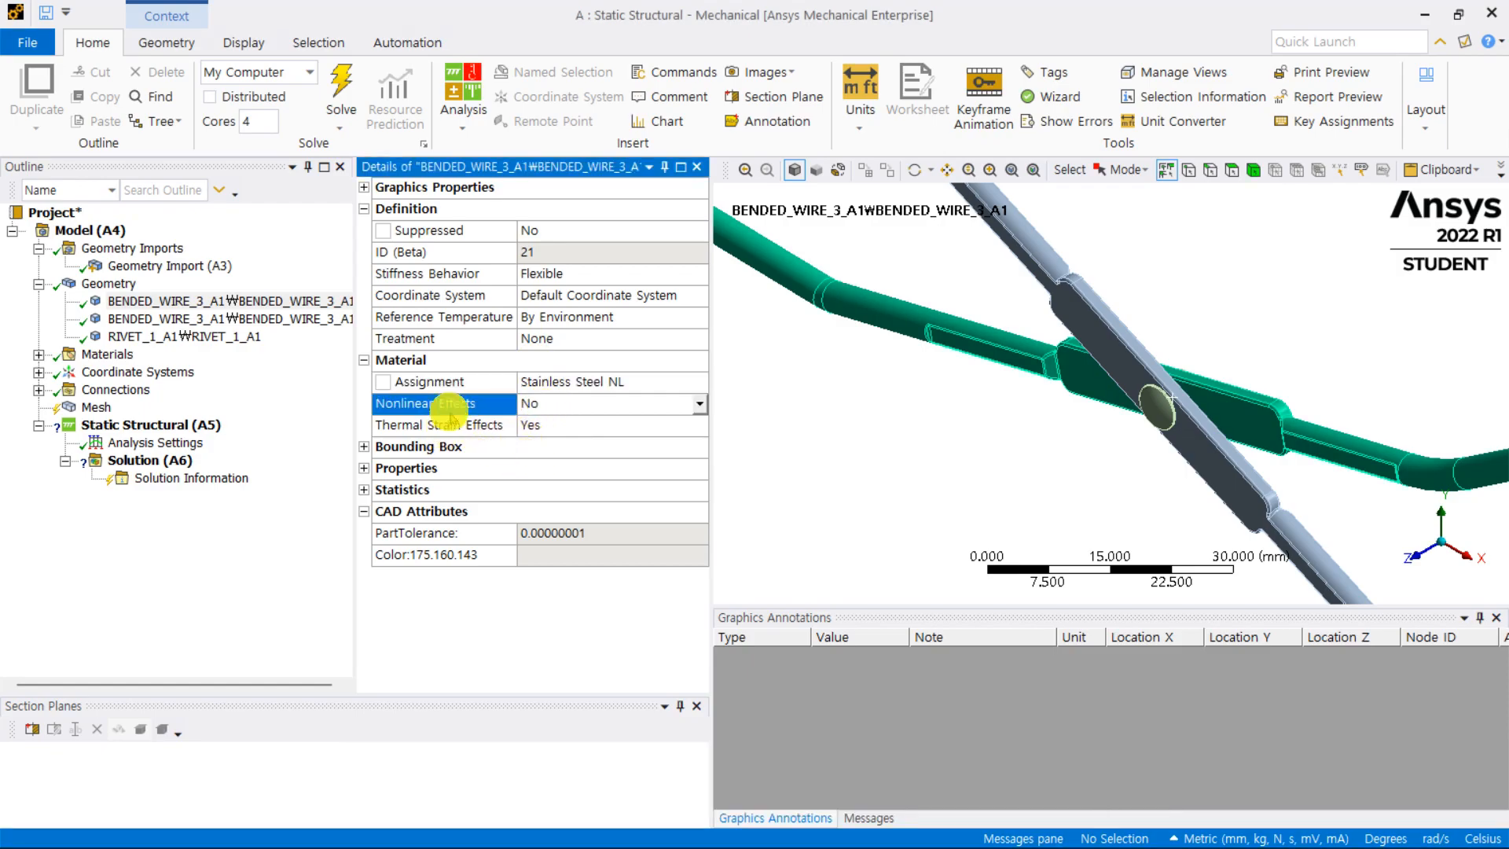
pyautogui.doubleClick(554, 425)
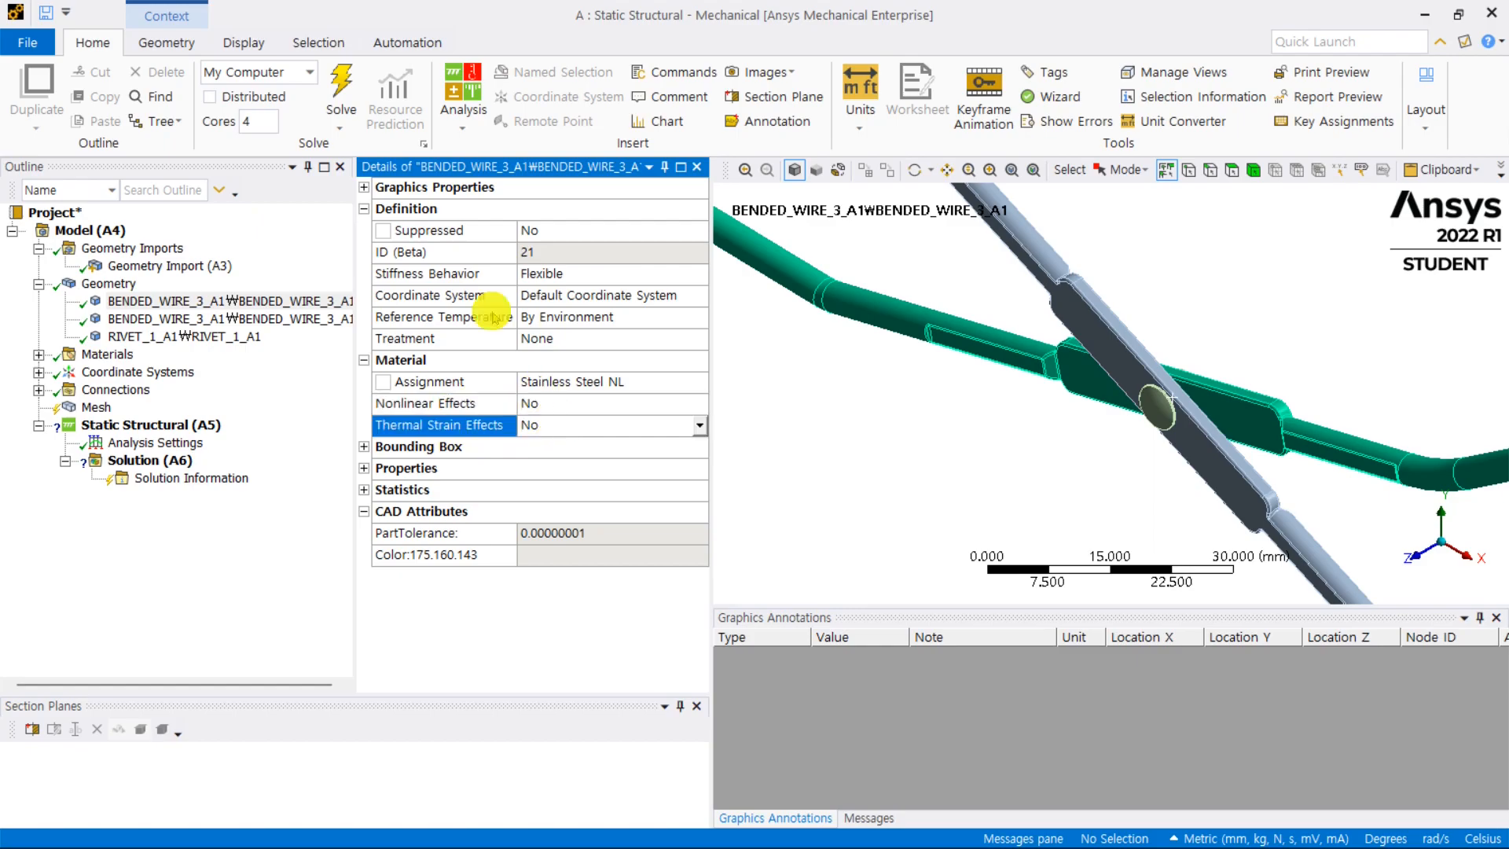
# Step: Assign Stainless Steel NL to the second BENDED_WIRE_3_A1 body and set its nonlinear and thermal strain effects to No
pyautogui.click(287, 318)
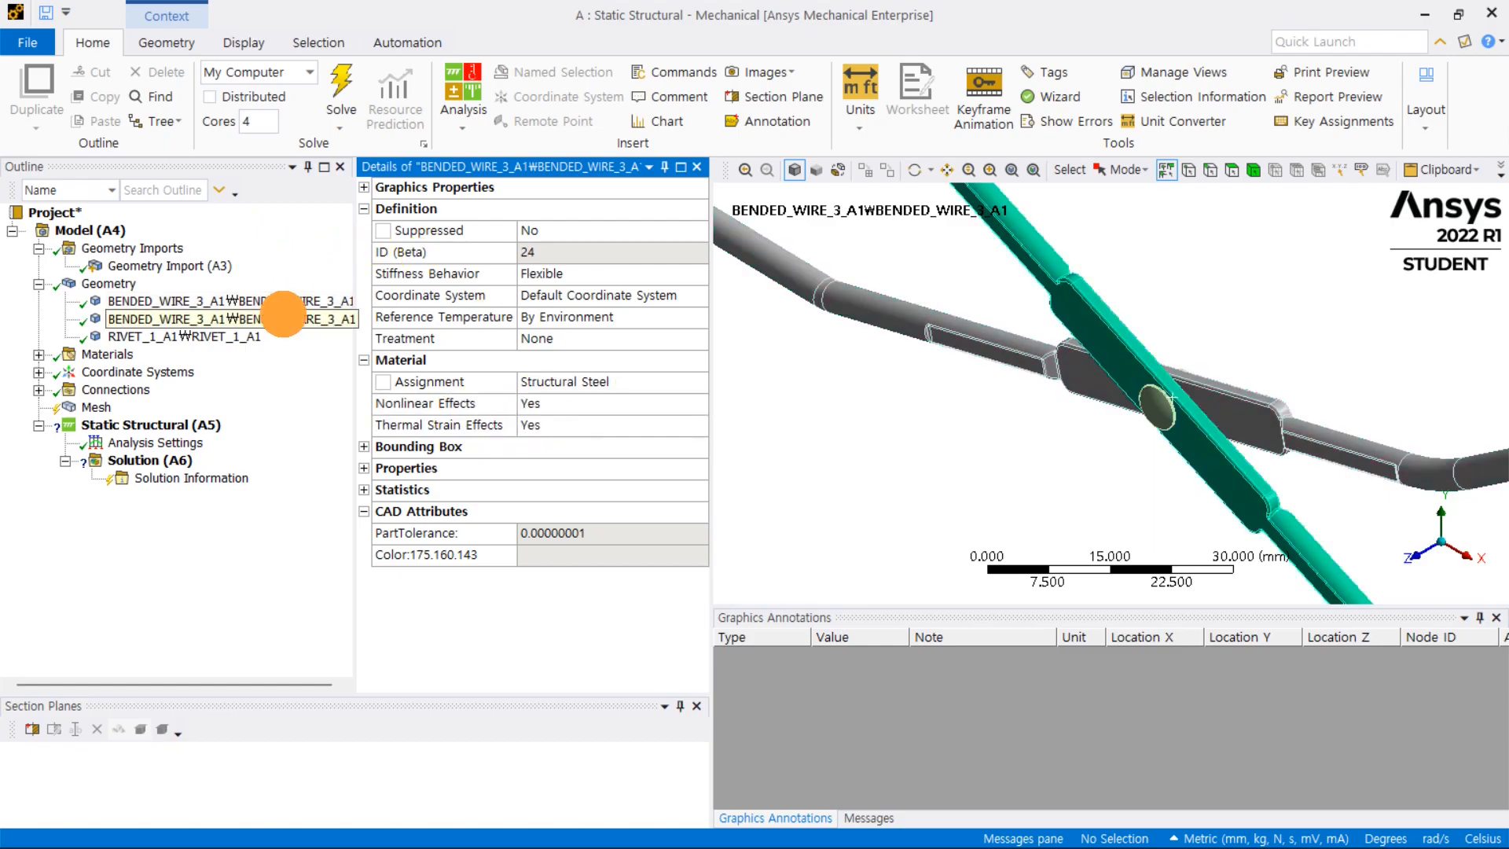
pyautogui.click(695, 378)
pyautogui.click(697, 381)
pyautogui.click(764, 247)
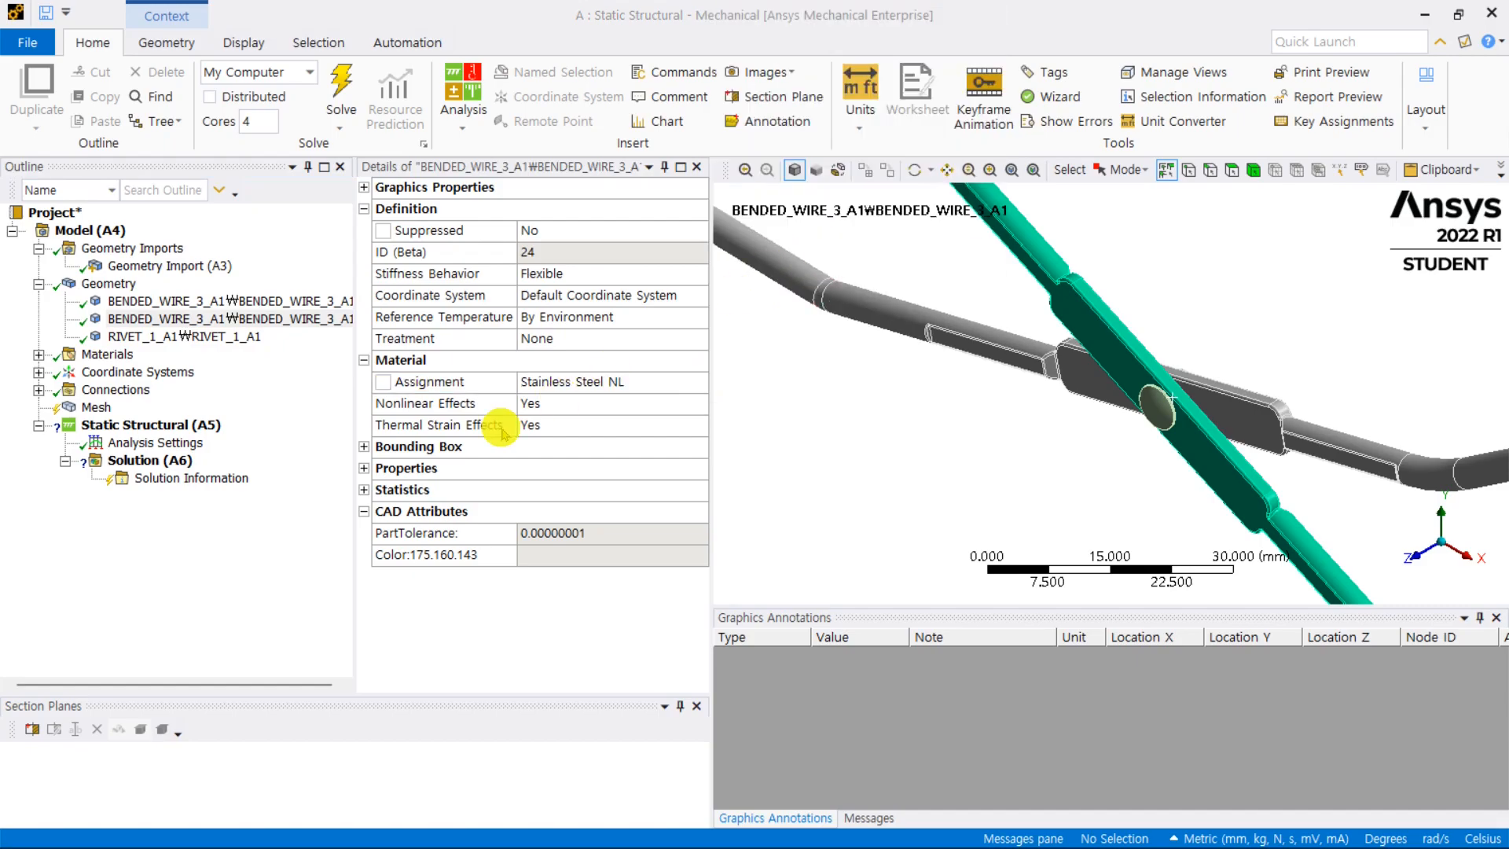
pyautogui.doubleClick(554, 403)
pyautogui.doubleClick(541, 424)
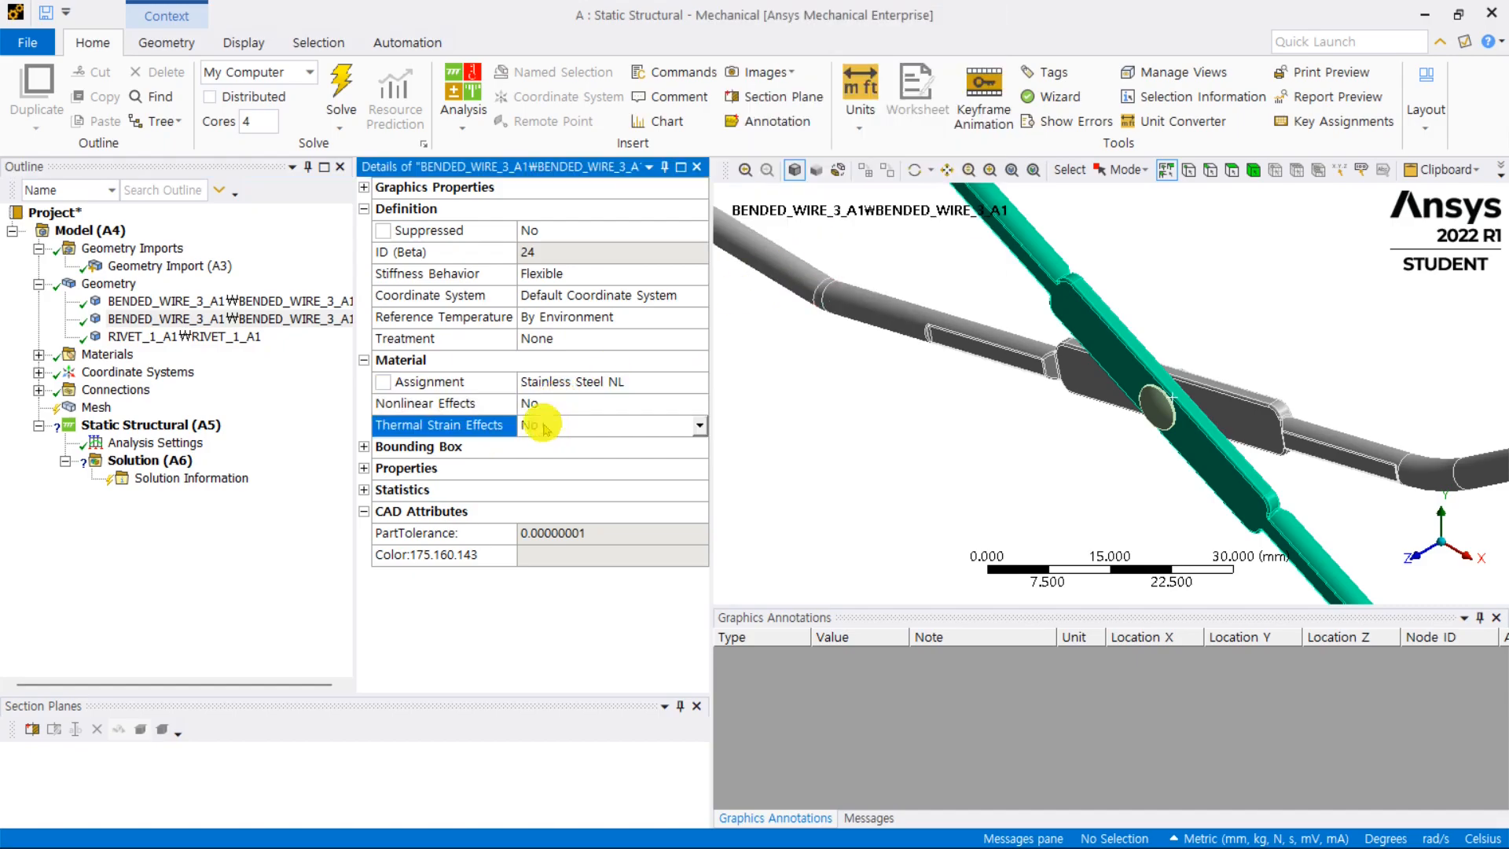
# Step: Assign Stainless Steel NL to the RIVET_1_A1 body and set its nonlinear and thermal strain effects to No
pyautogui.click(227, 336)
pyautogui.click(698, 381)
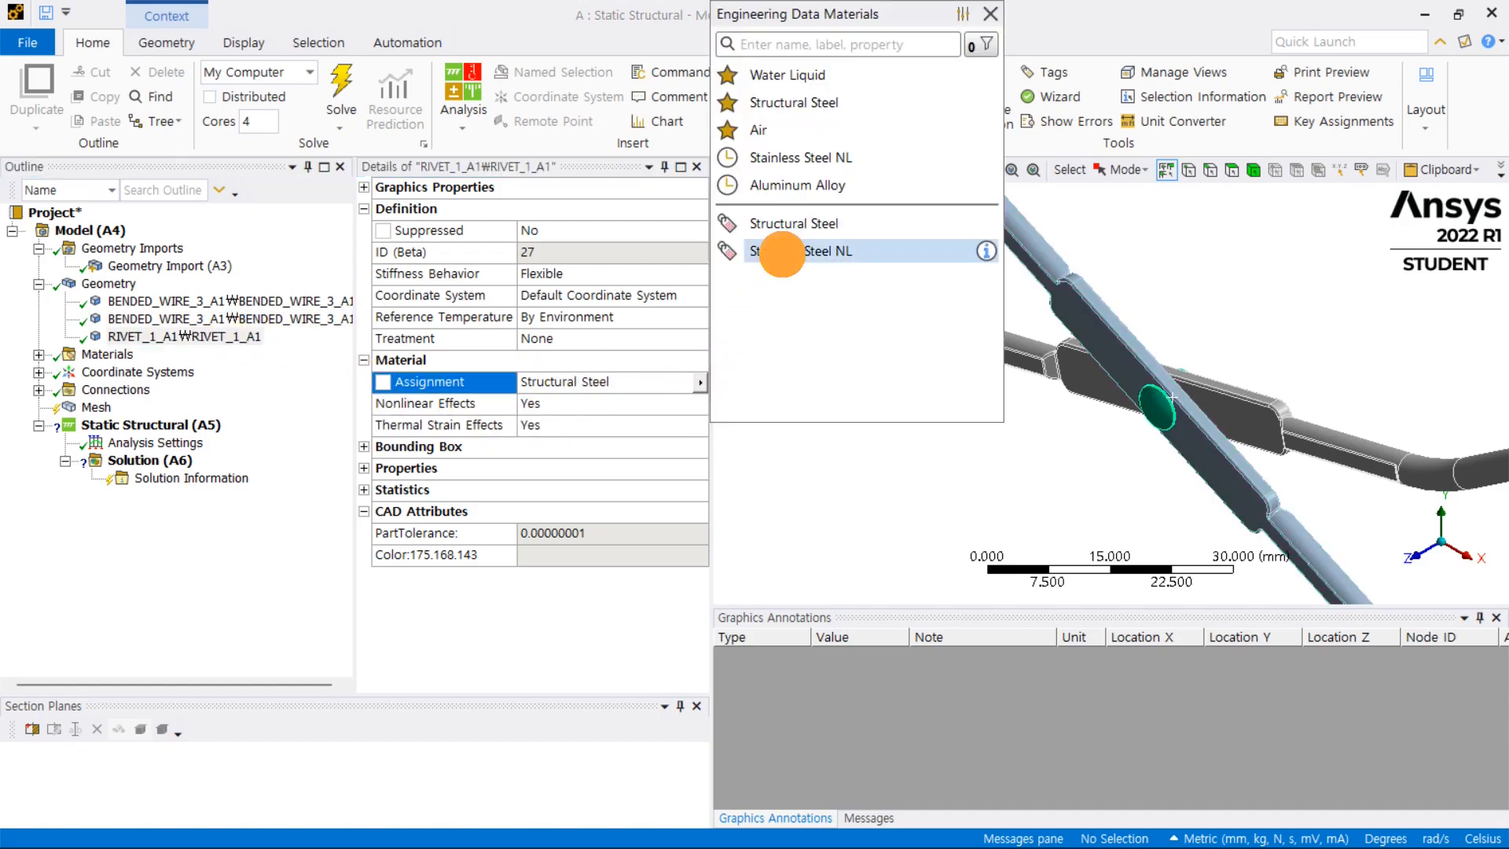
pyautogui.click(782, 256)
pyautogui.doubleClick(552, 403)
pyautogui.doubleClick(550, 424)
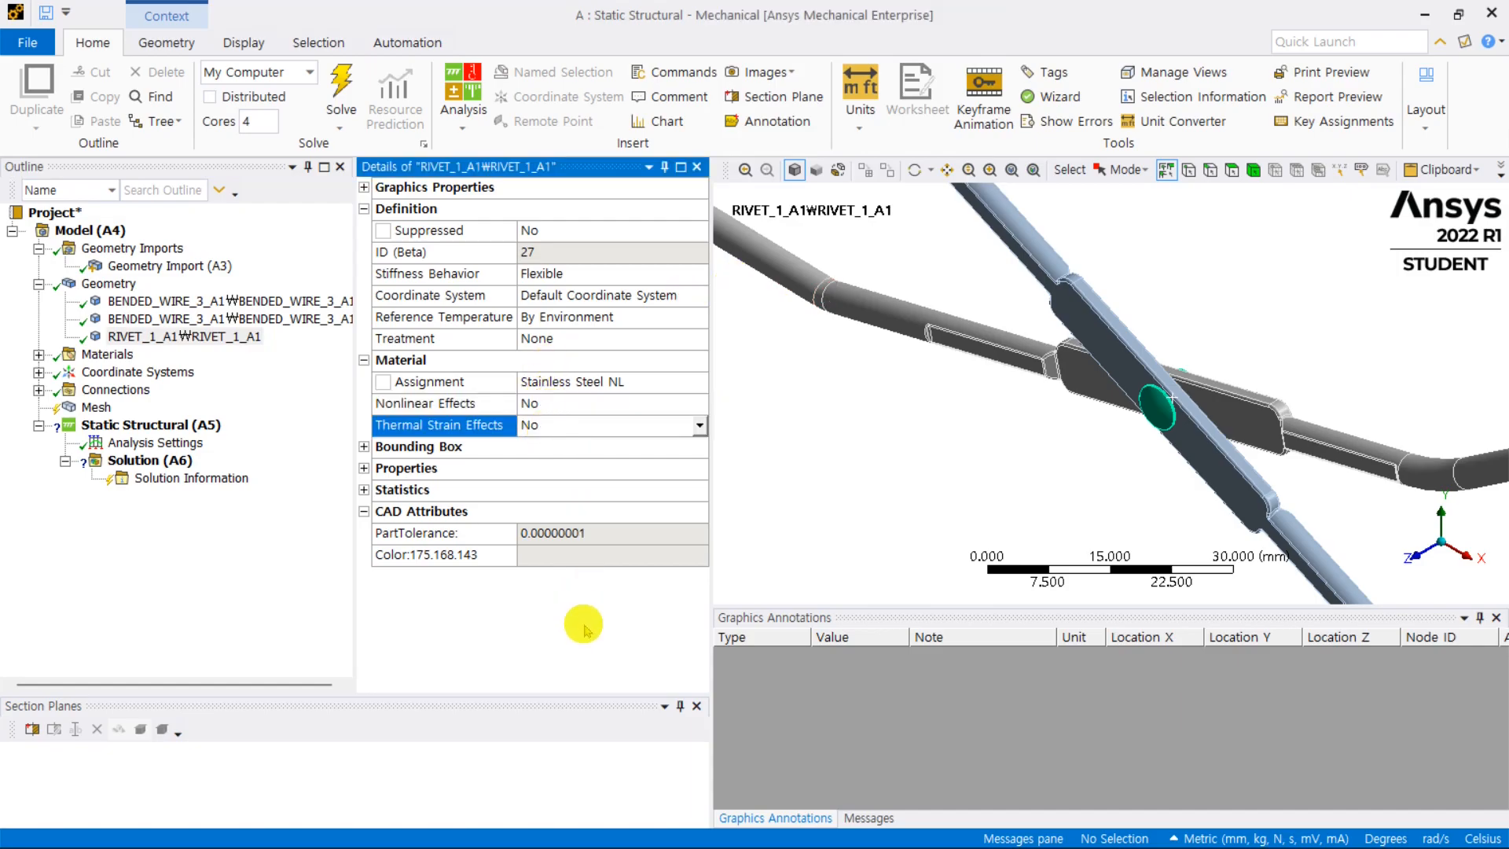
pyautogui.click(243, 503)
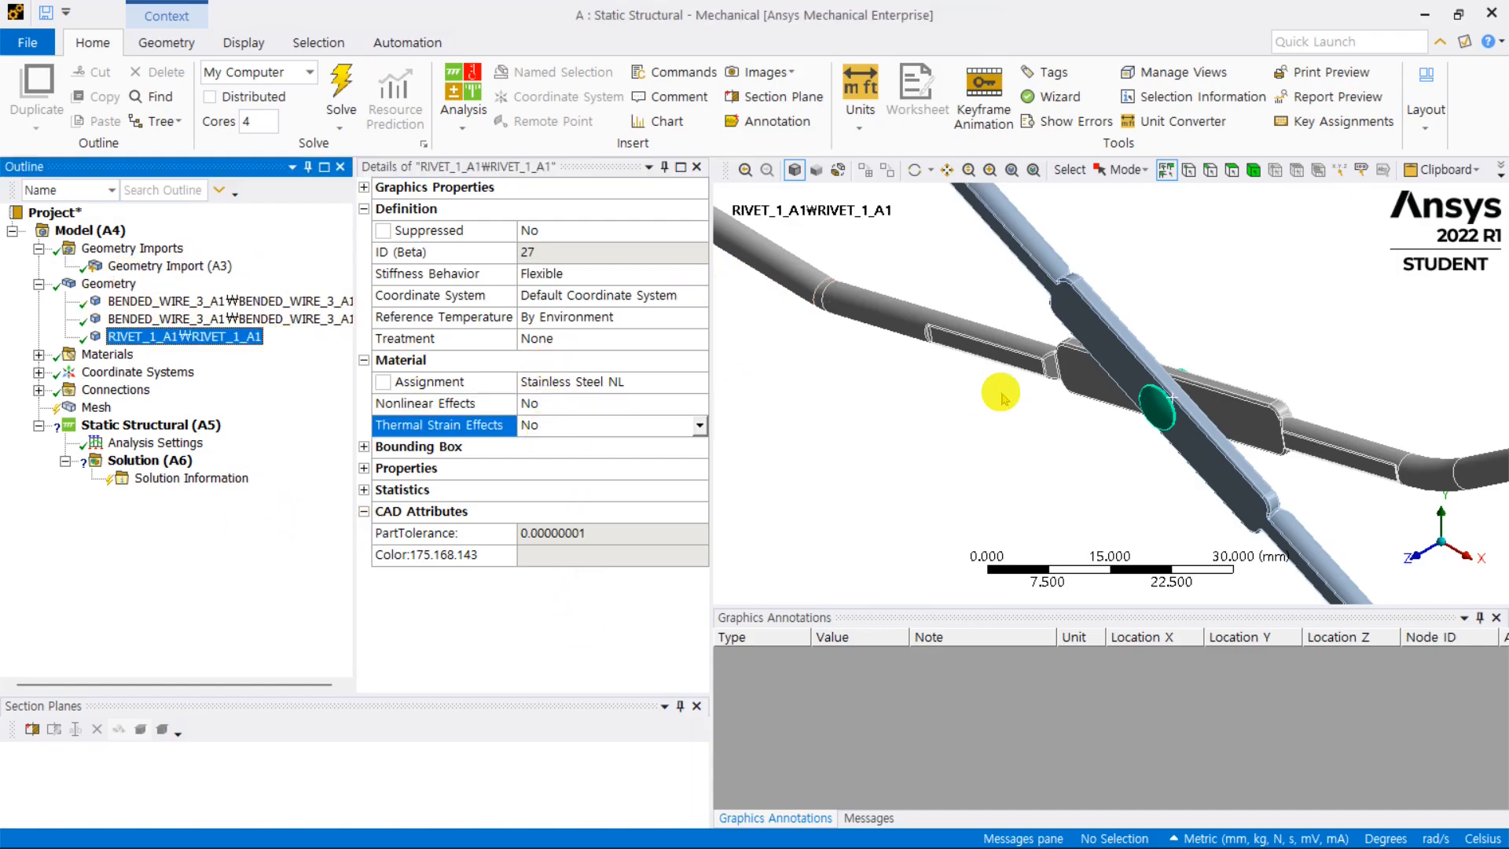
# Step: Review the properties of Structural Steel and Stainless Steel NL, including the latter's bilinear isotropic hardening data
pyautogui.scroll(-5, 1001, 397)
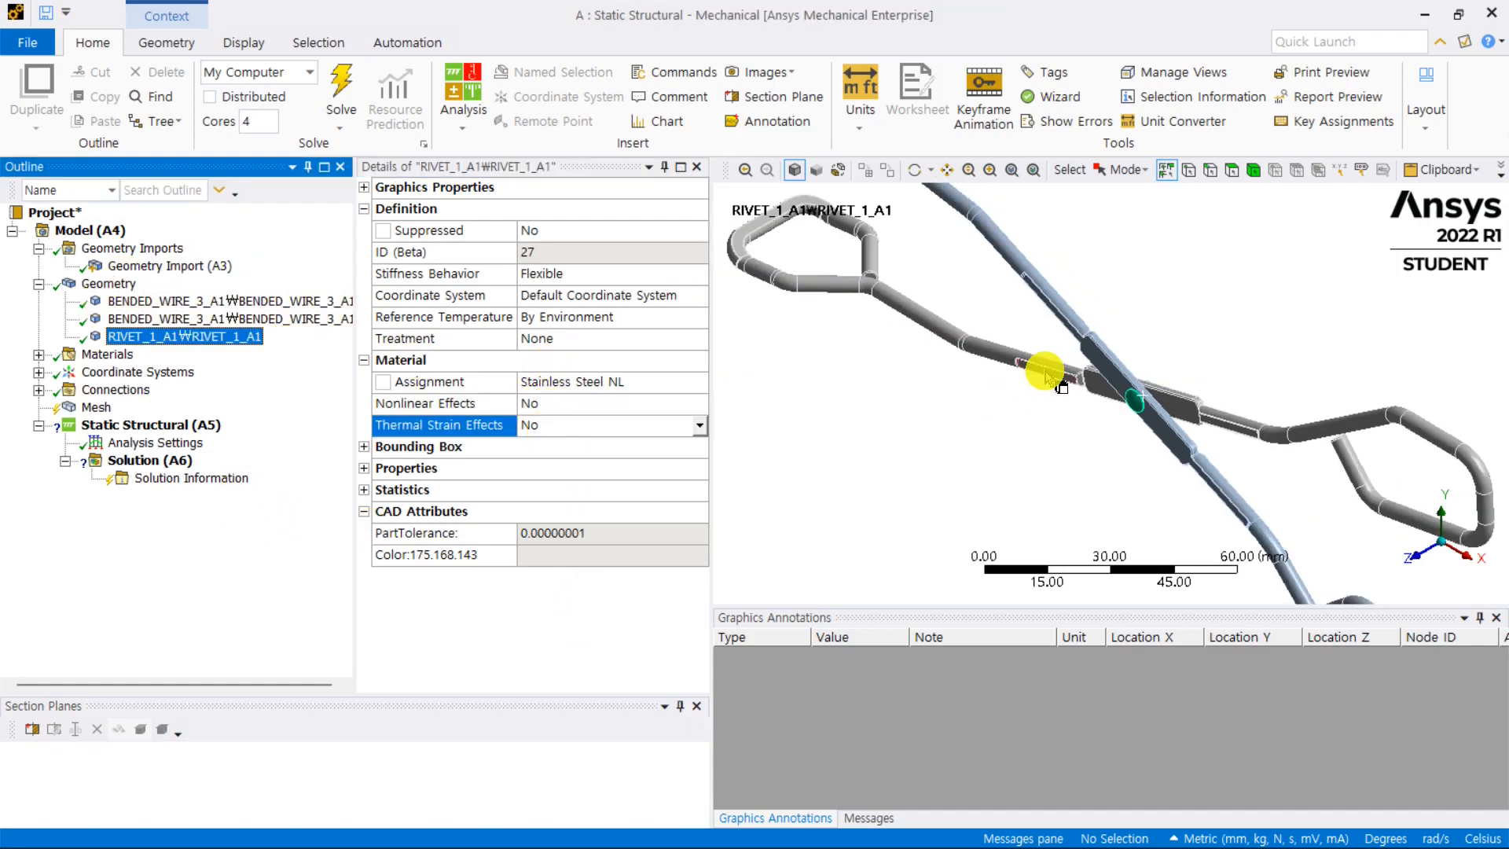
pyautogui.click(38, 353)
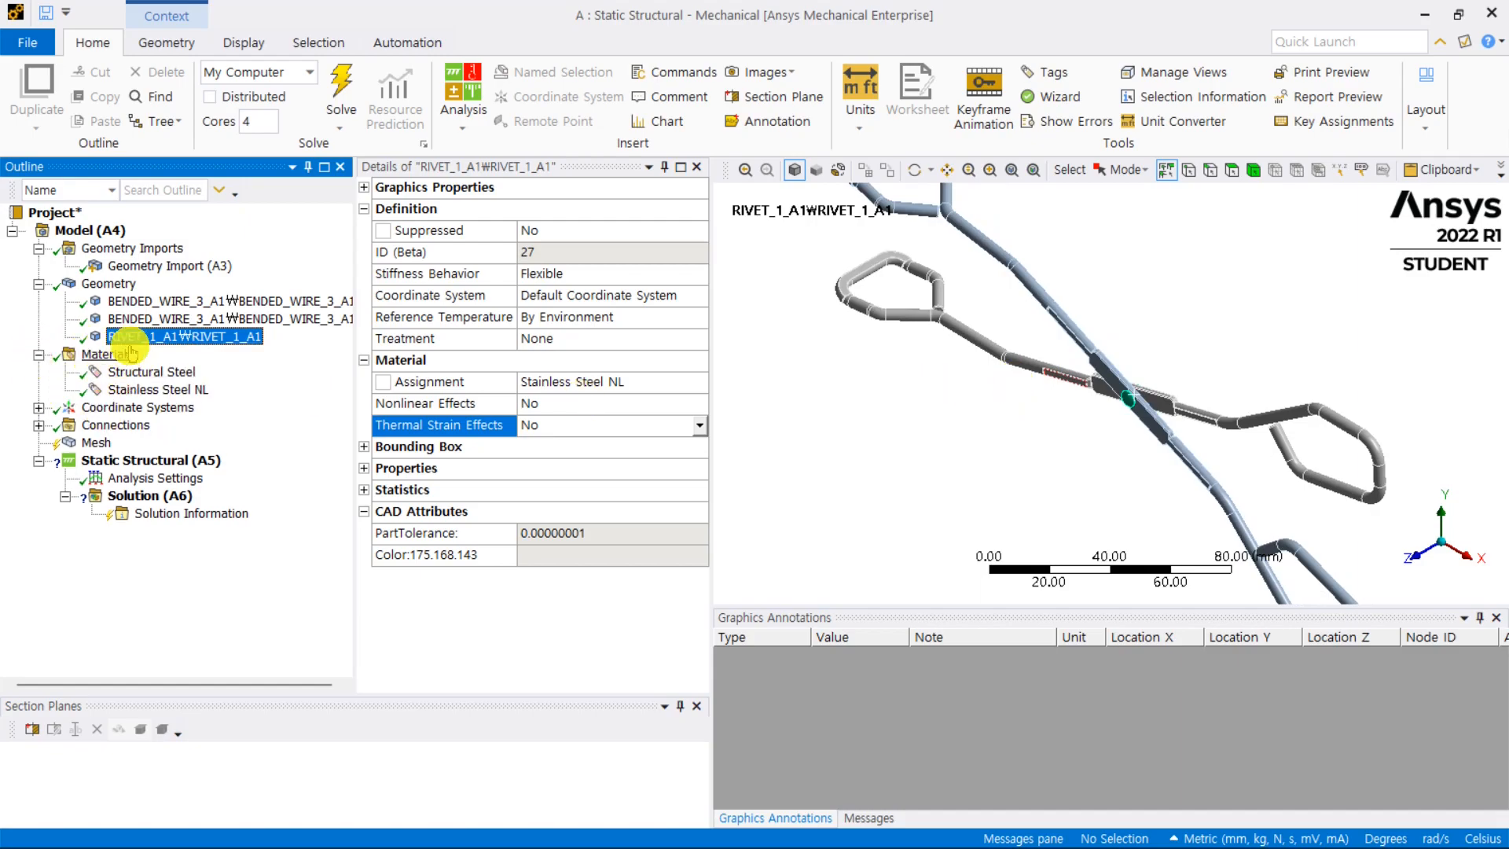
pyautogui.click(153, 374)
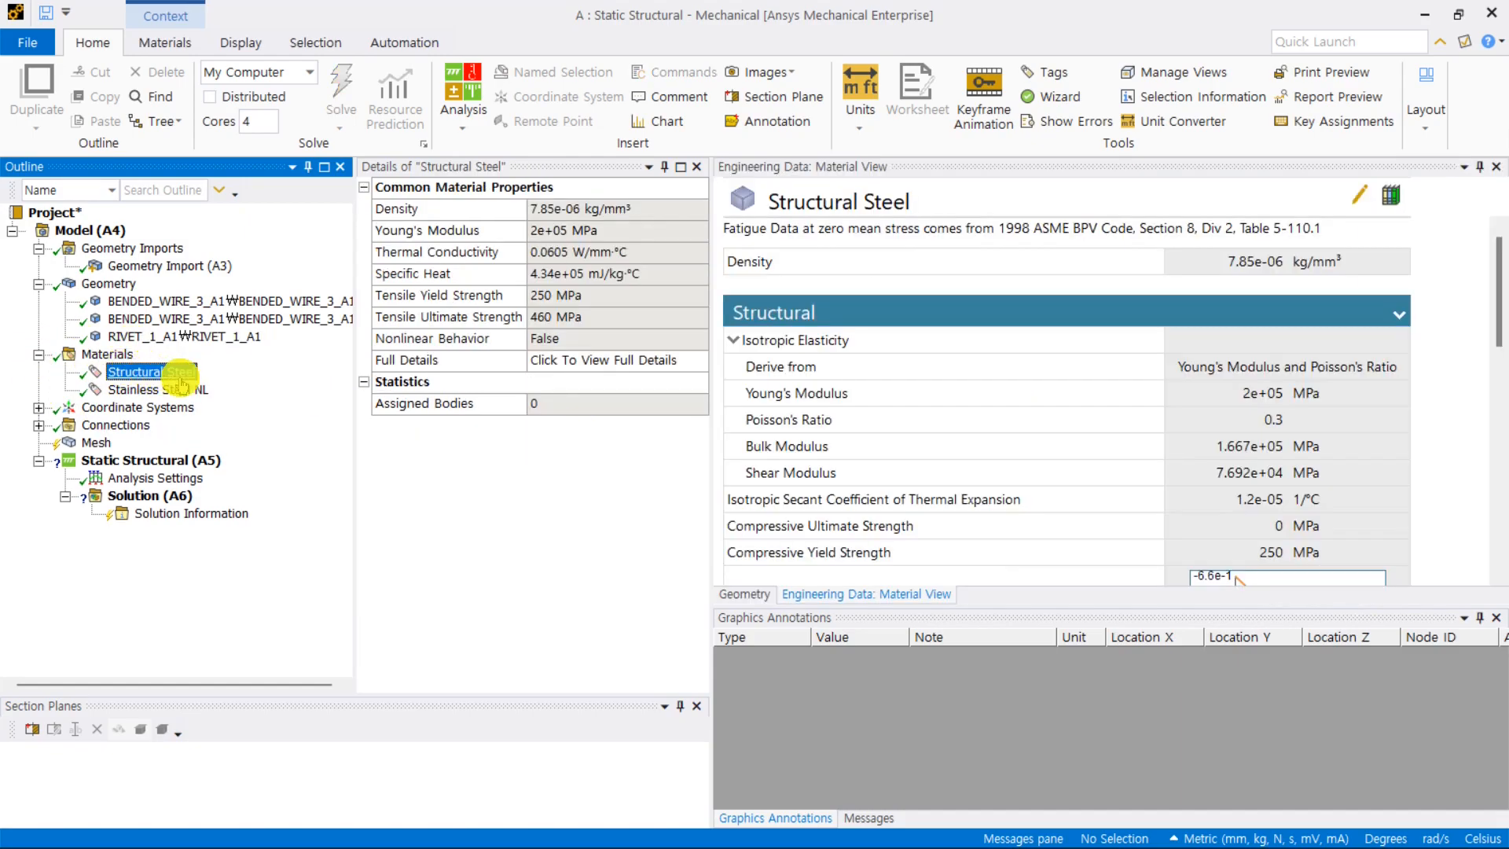
pyautogui.click(184, 391)
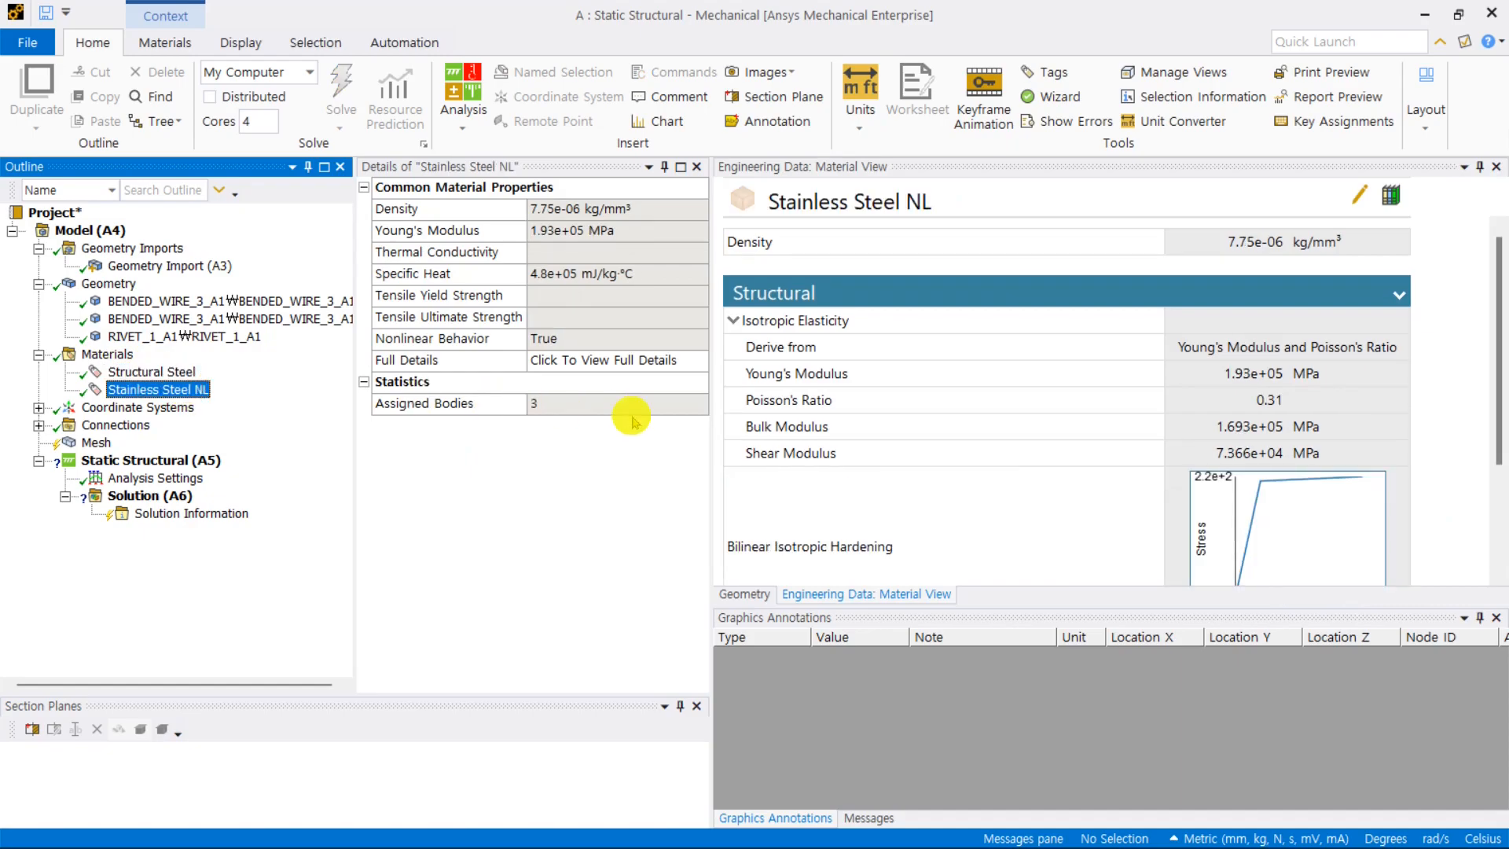
pyautogui.scroll(-2, 1499, 315)
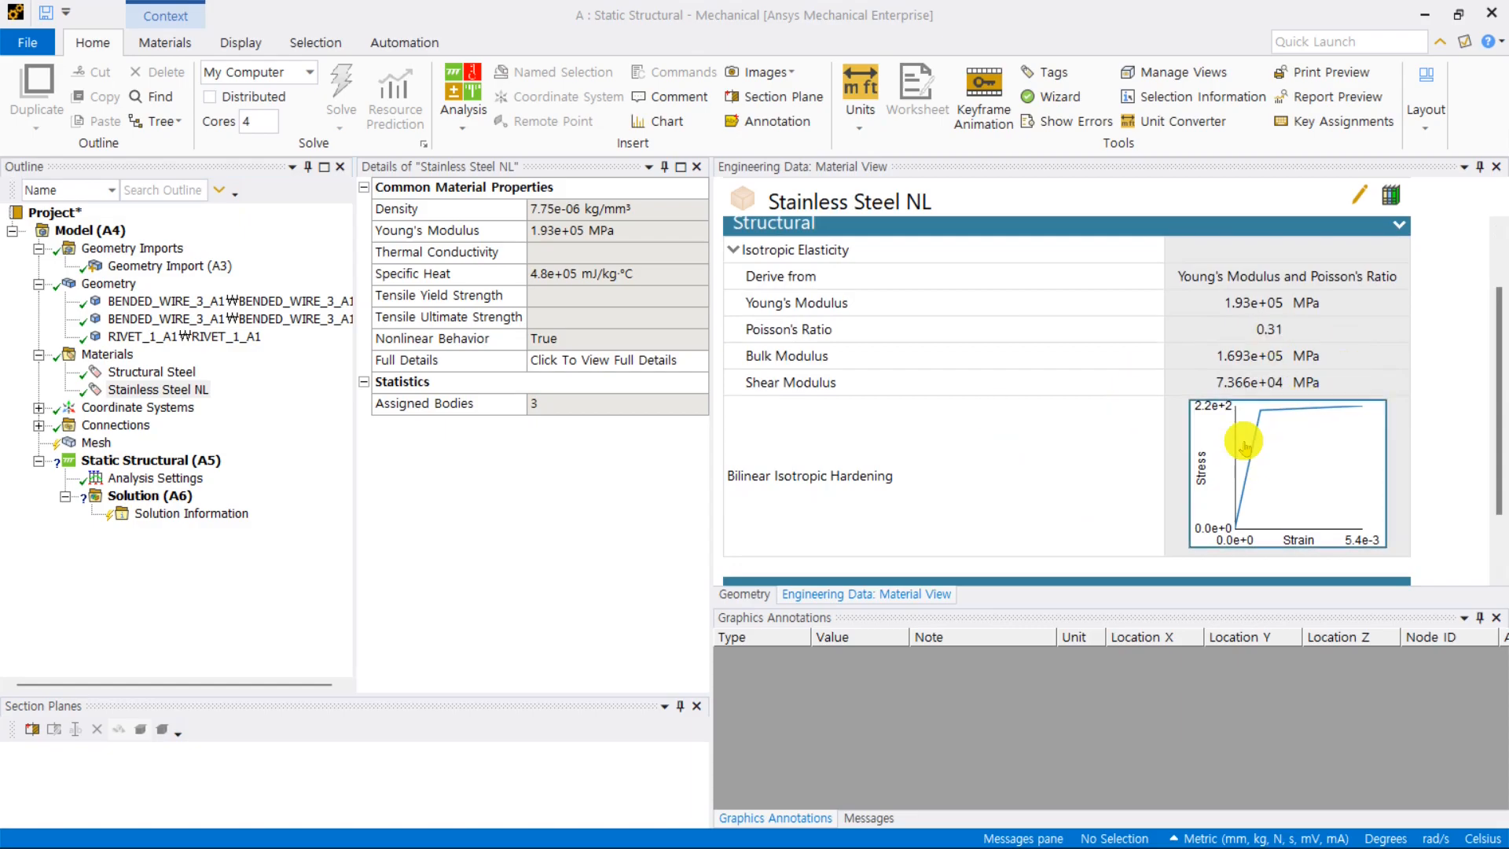
pyautogui.click(1289, 466)
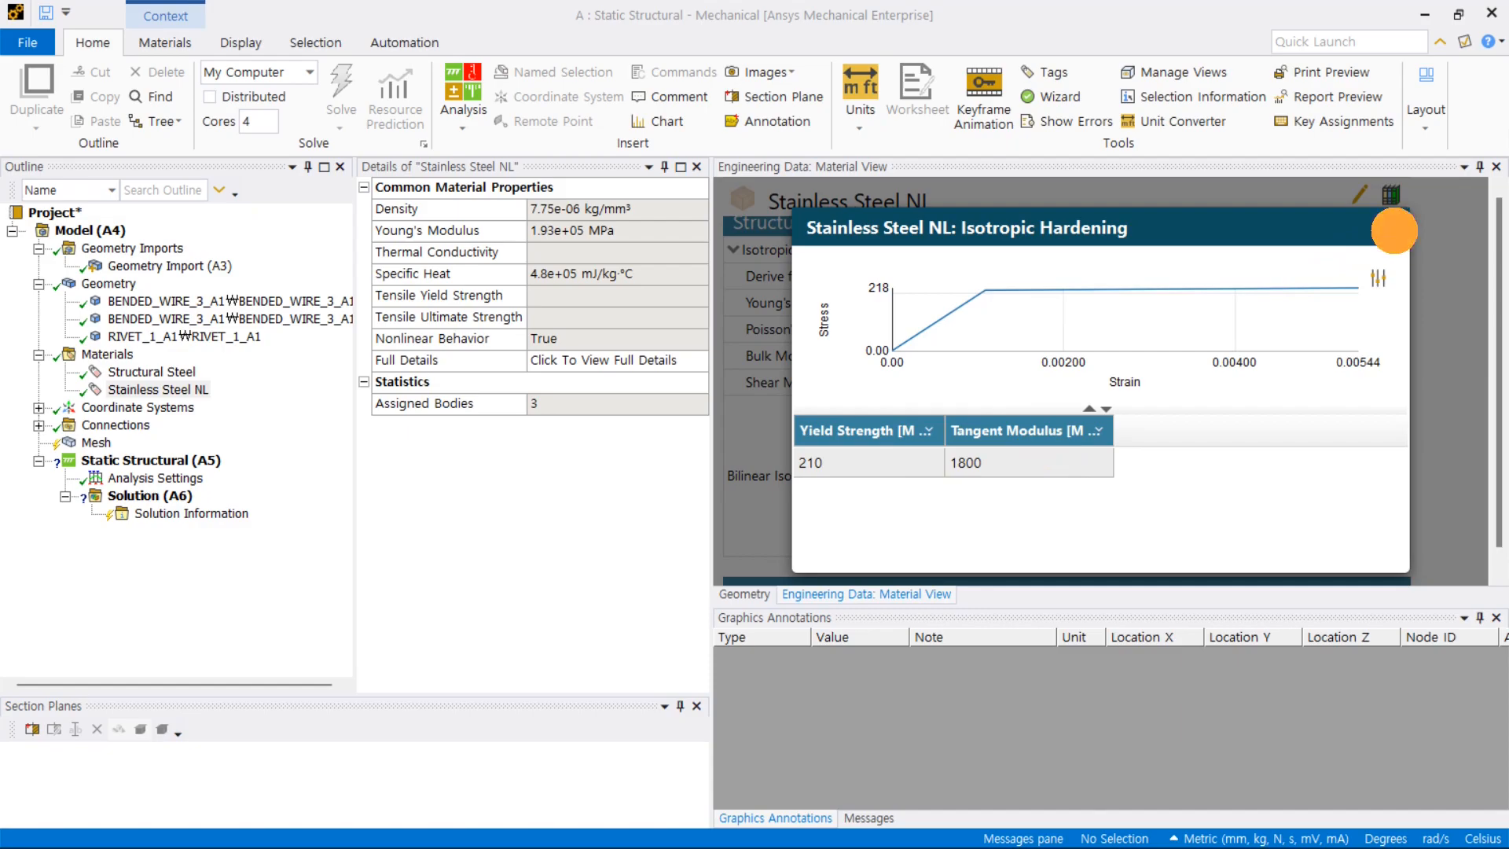
pyautogui.click(1390, 229)
pyautogui.click(106, 389)
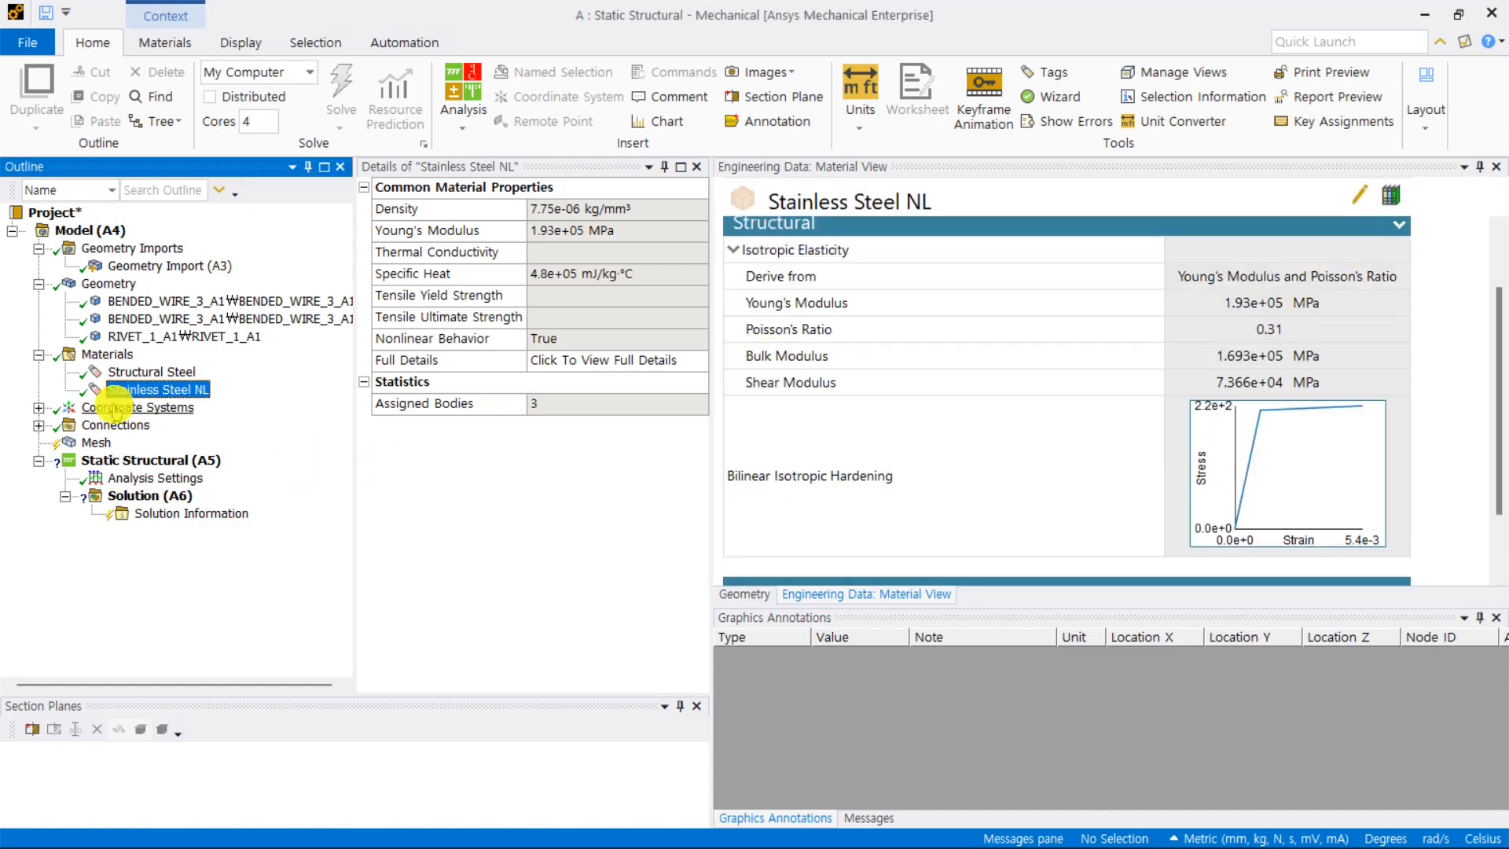
# Step: Examine the Global Coordinate System's origin and axis directions relative to the tongs' pivot
pyautogui.click(37, 407)
pyautogui.click(113, 407)
pyautogui.click(178, 424)
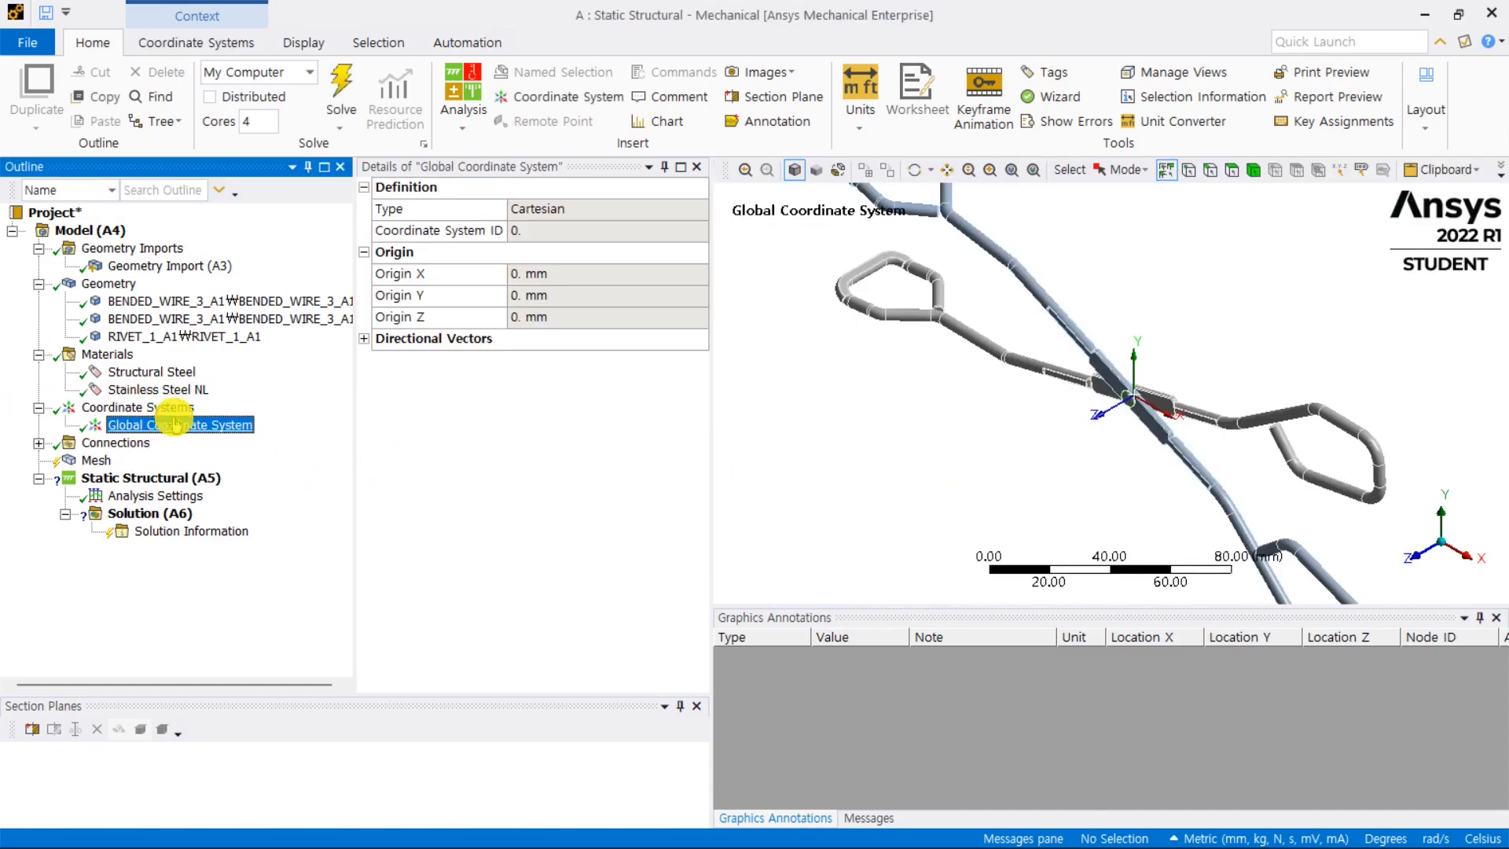
pyautogui.scroll(-1, 1126, 401)
pyautogui.moveTo(1126, 401); pyautogui.dragTo(1122, 327, button='middle')
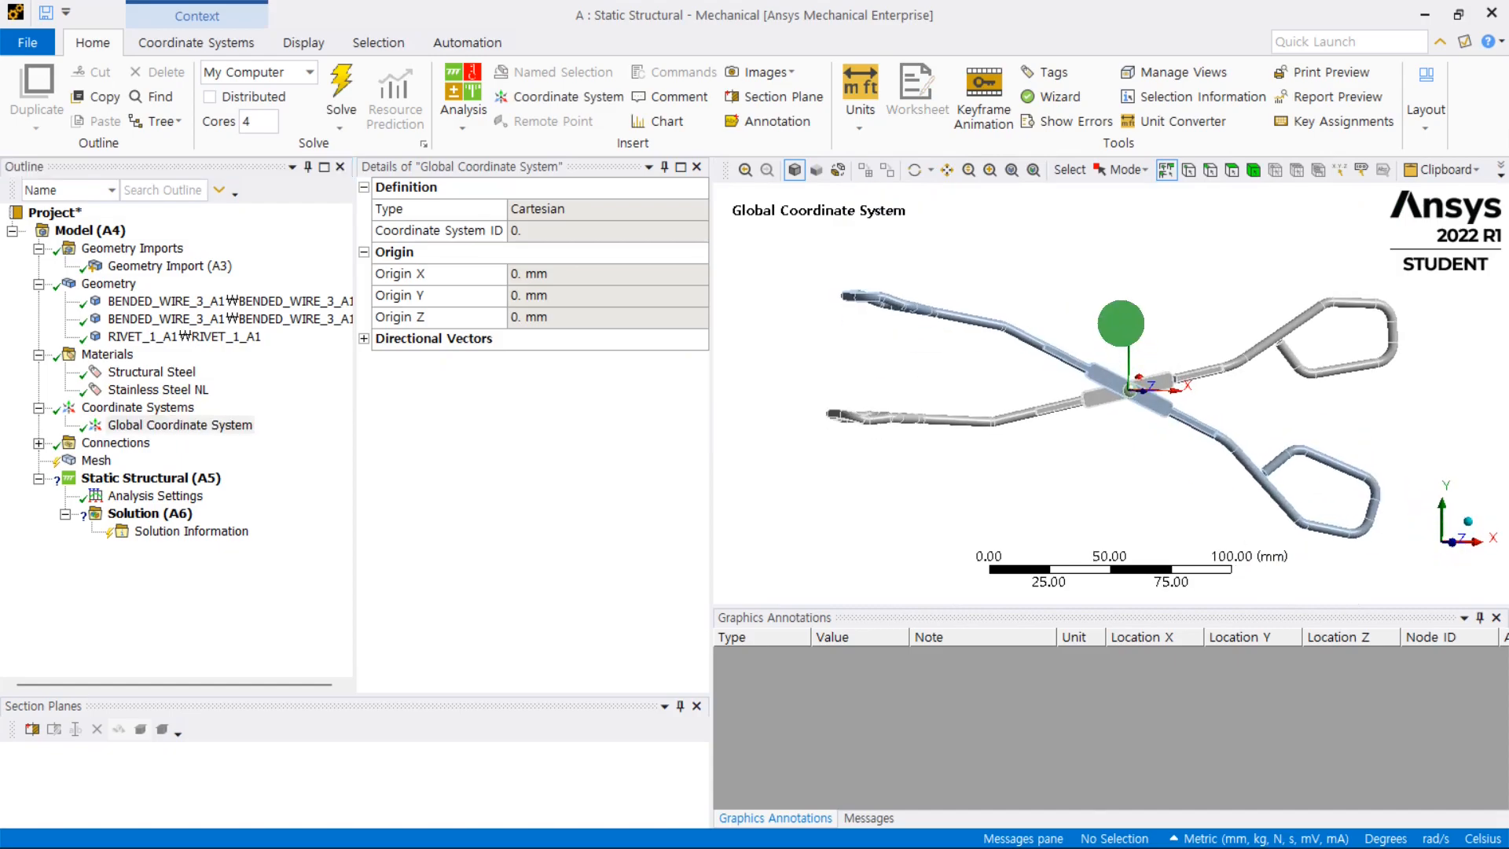
pyautogui.moveTo(1148, 393)
pyautogui.mouseDown(button='middle')
pyautogui.moveTo(1153, 411)
pyautogui.moveTo(1129, 414)
pyautogui.mouseUp(button='middle')
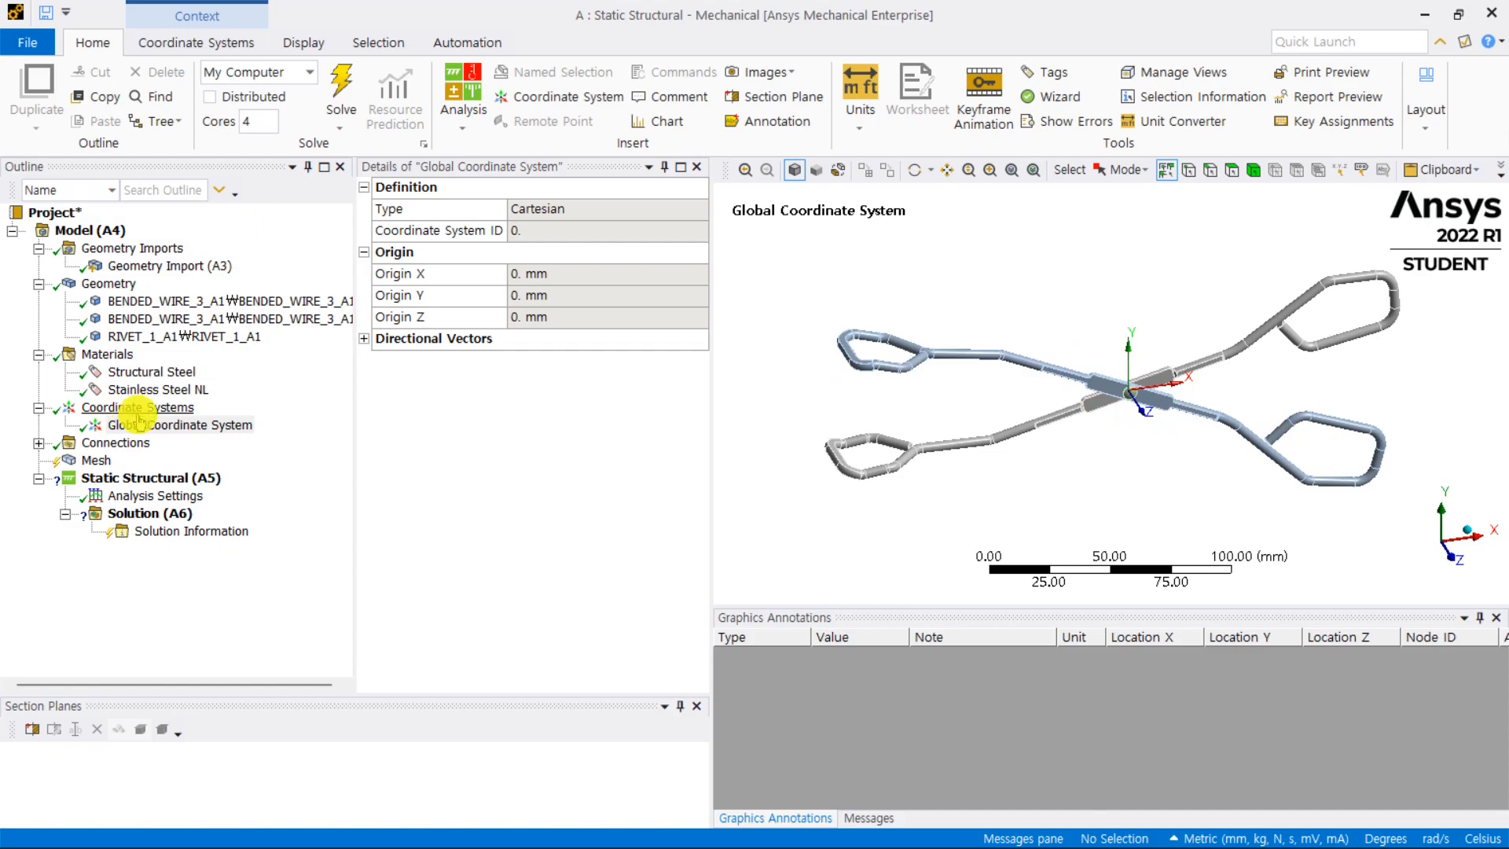
# Step: Expand Connections and review the automatic contact detection settings and the contact regions listed under Contacts
pyautogui.click(38, 442)
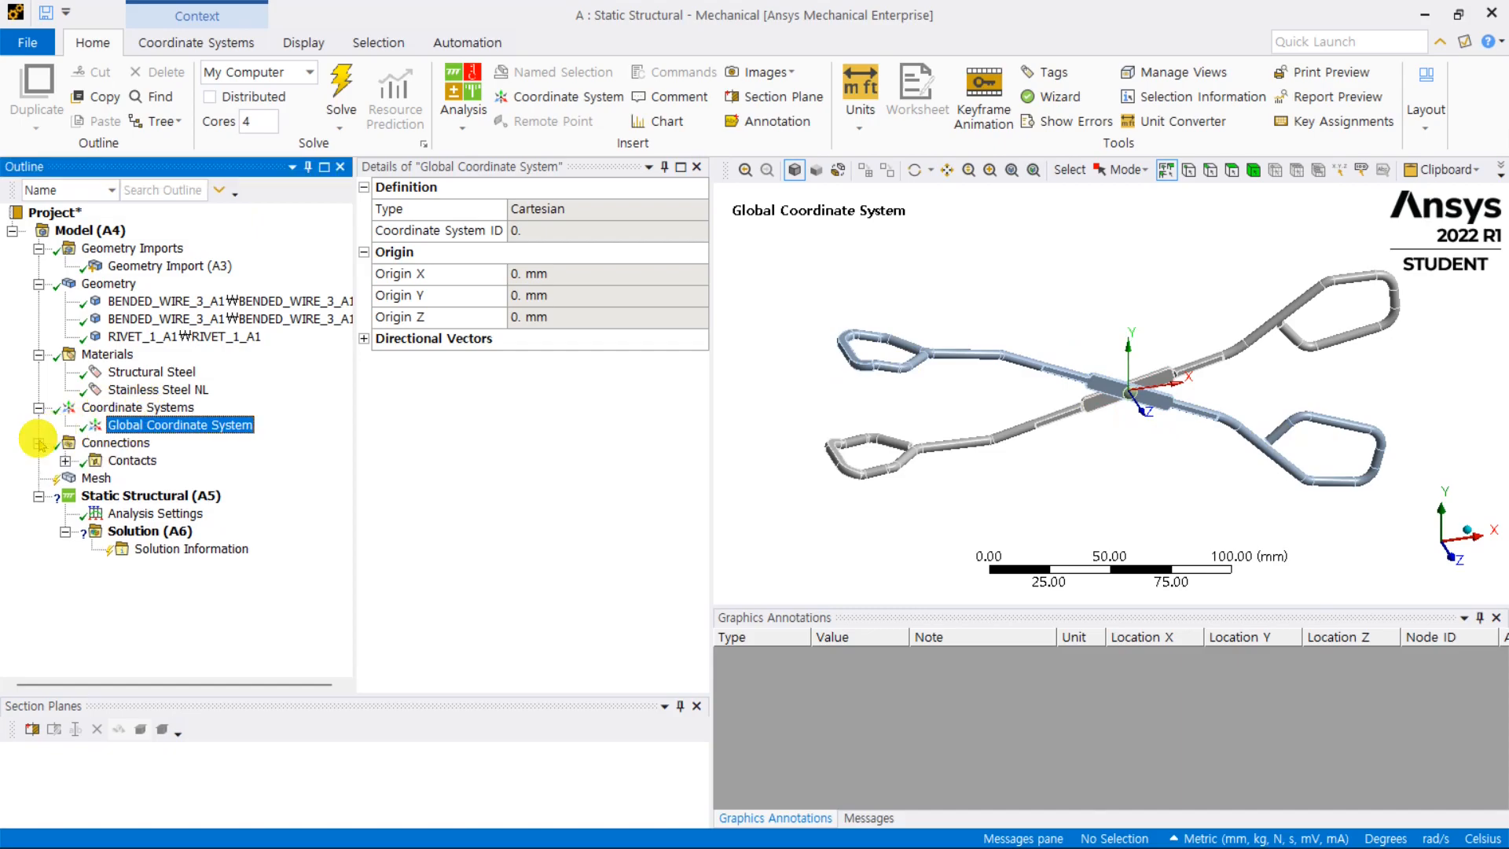
pyautogui.click(96, 445)
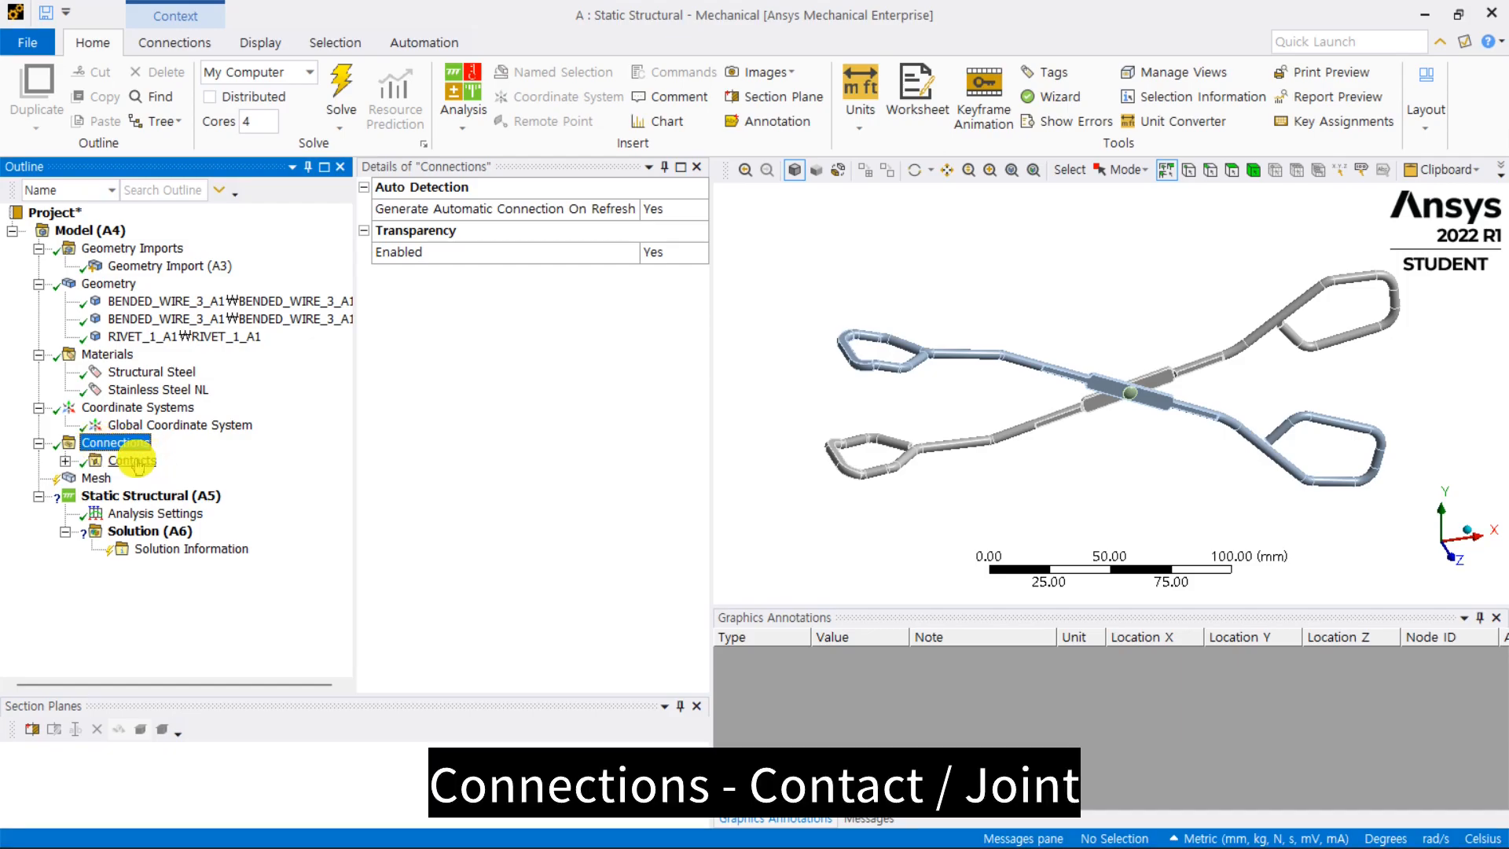
pyautogui.click(174, 41)
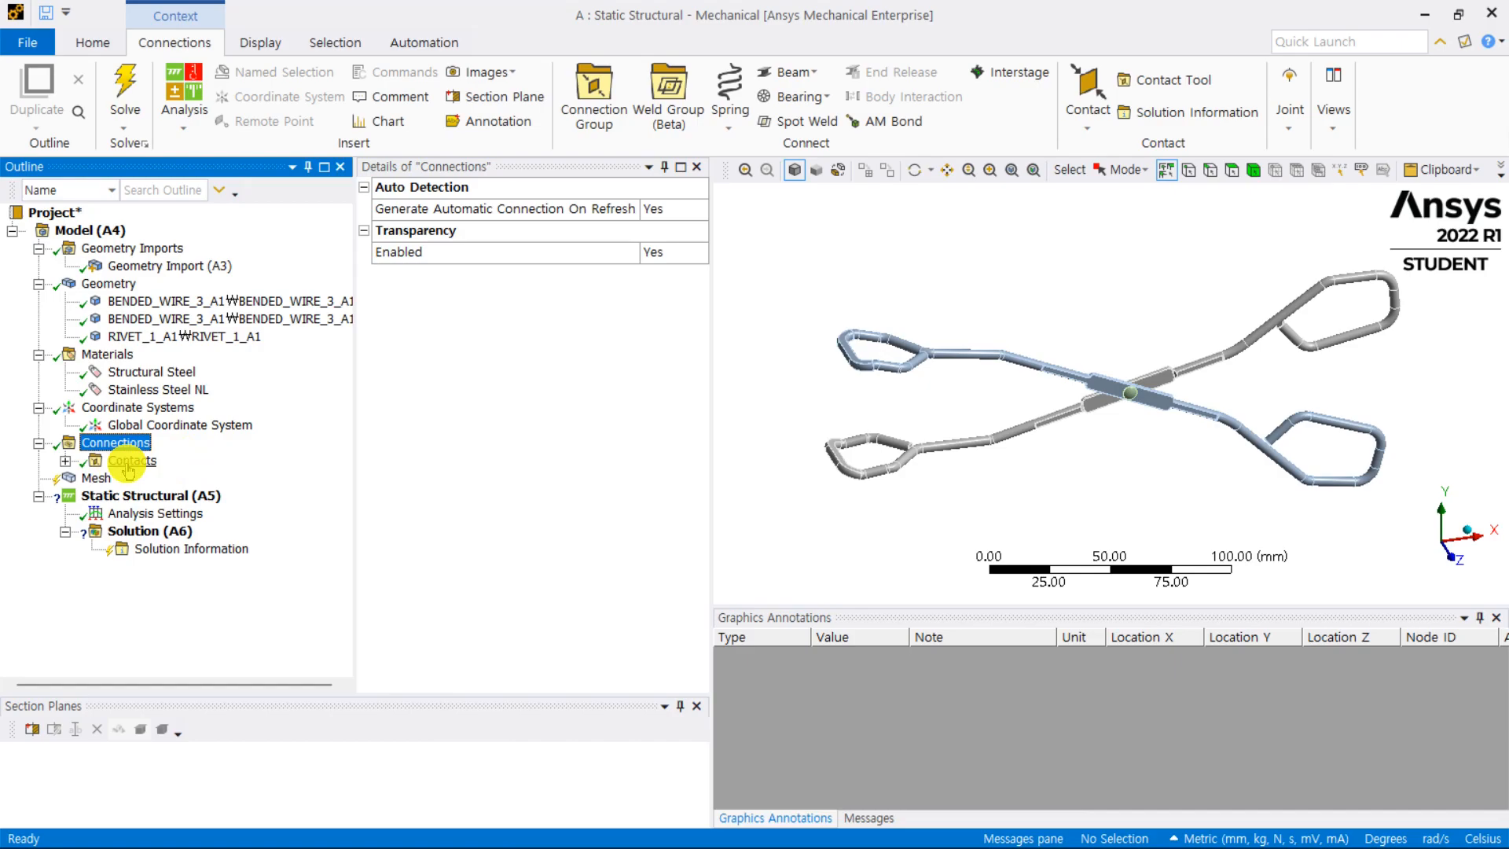
pyautogui.click(131, 464)
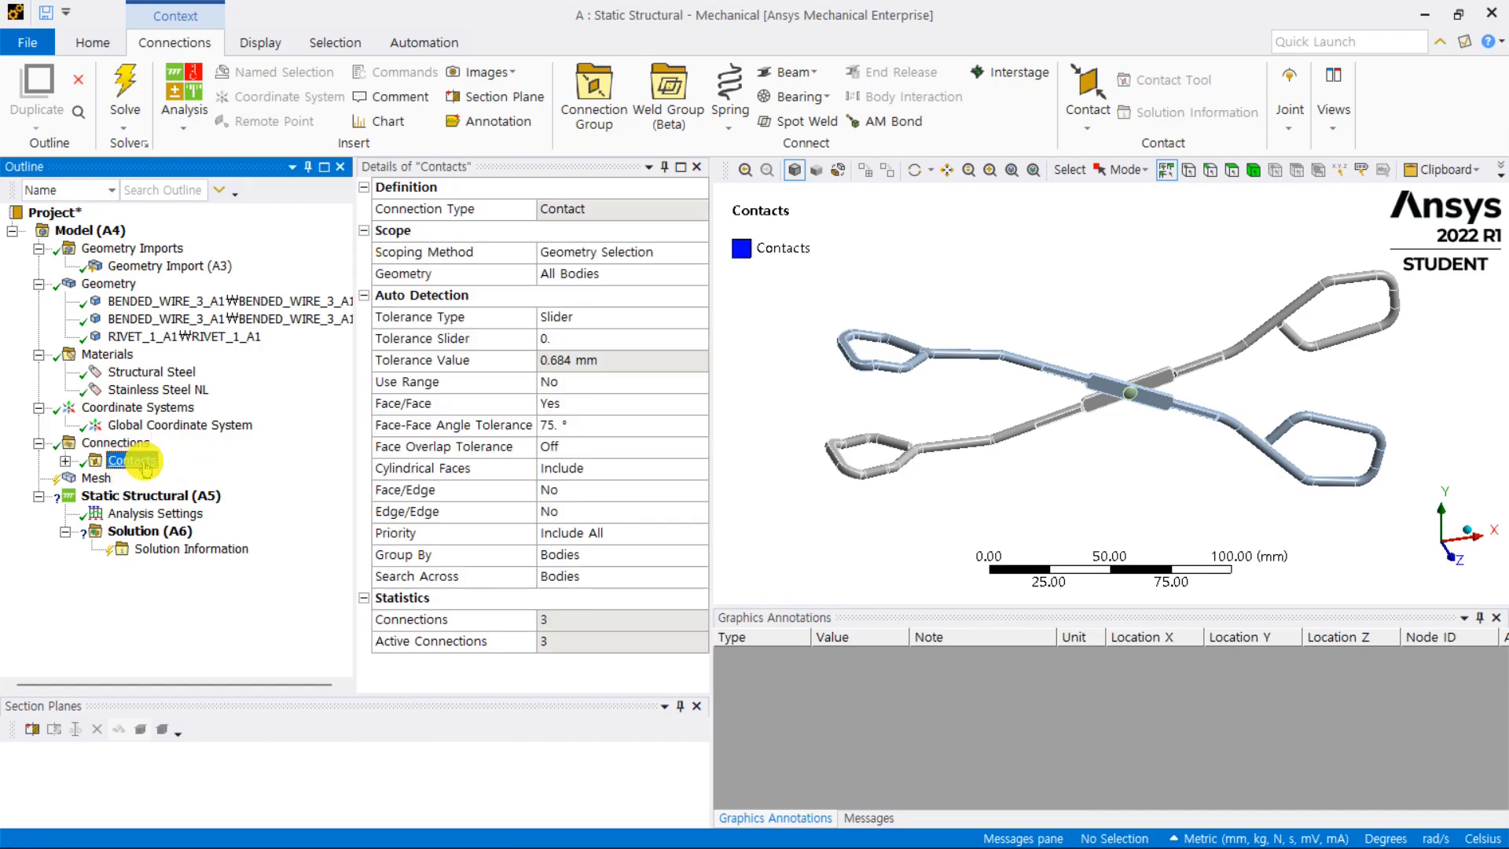
pyautogui.click(65, 462)
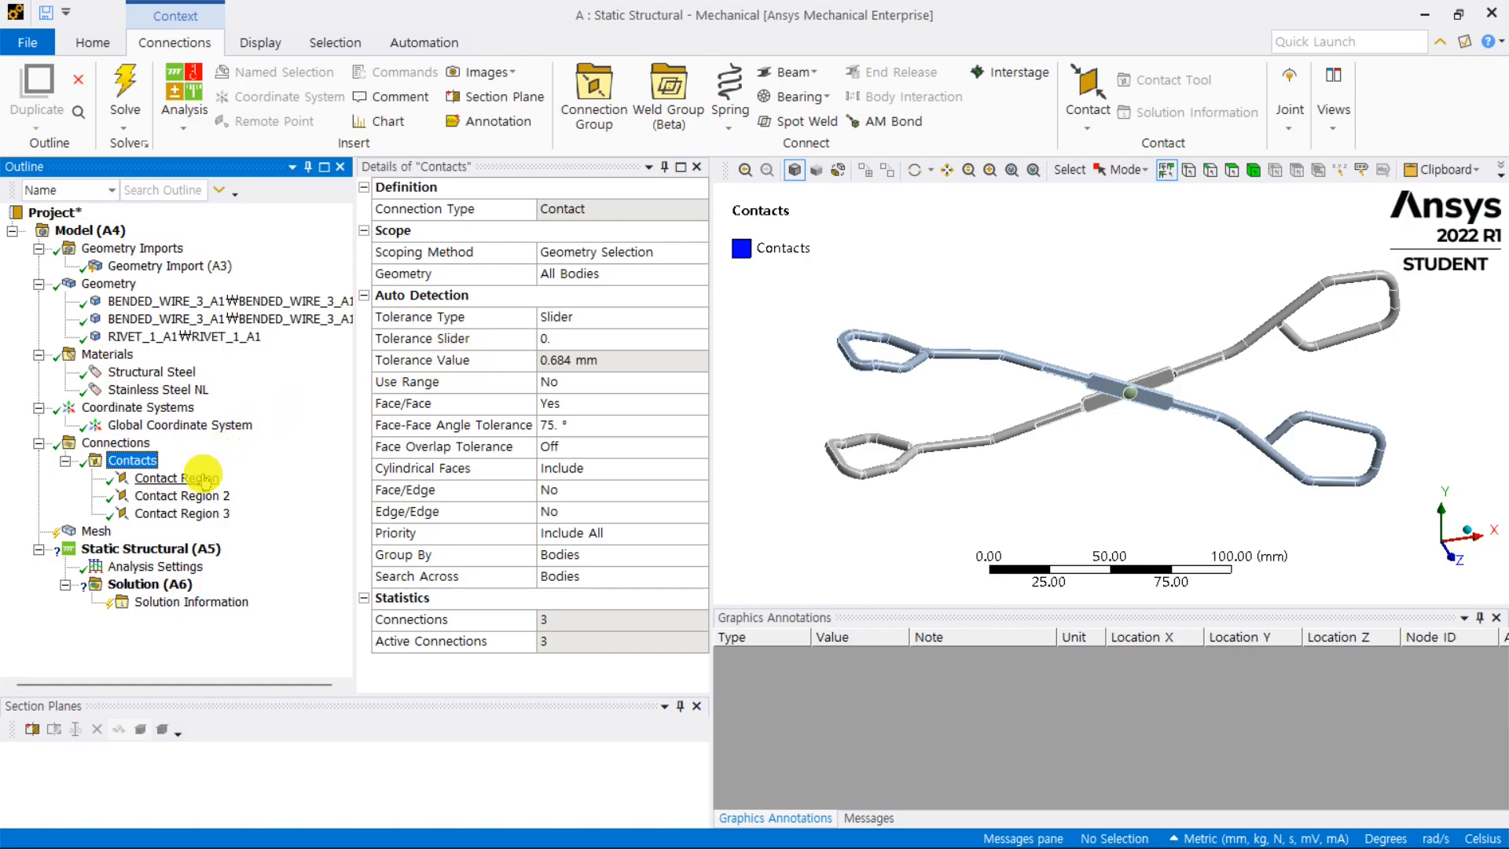
# Step: Examine the first contact region's contact faces around the rivet hole between the two wire bodies
pyautogui.click(202, 480)
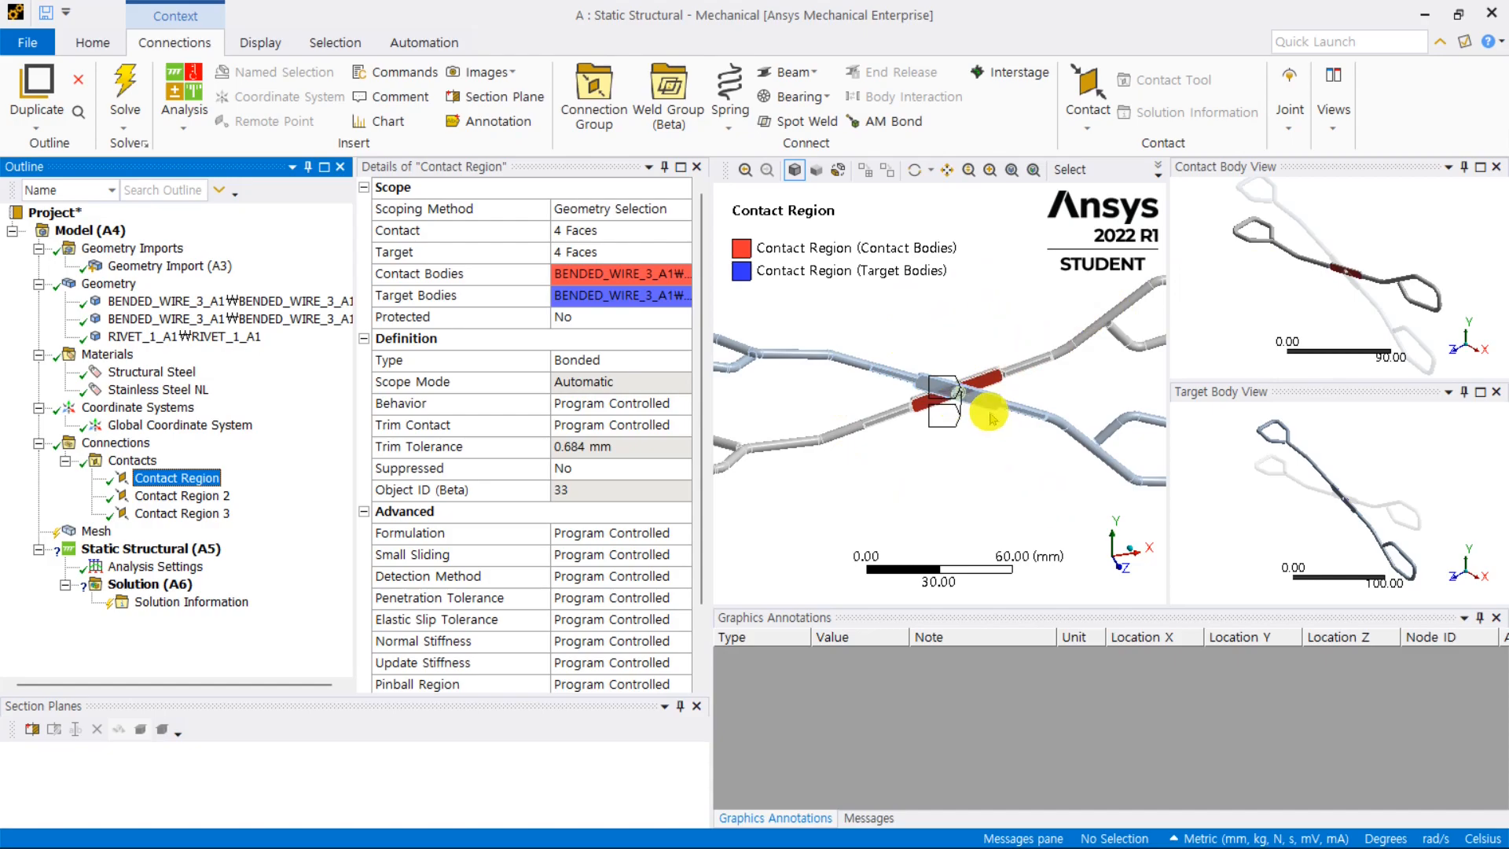
pyautogui.moveTo(982, 352); pyautogui.dragTo(931, 429, button='right')
pyautogui.moveTo(933, 431); pyautogui.dragTo(869, 399, button='middle')
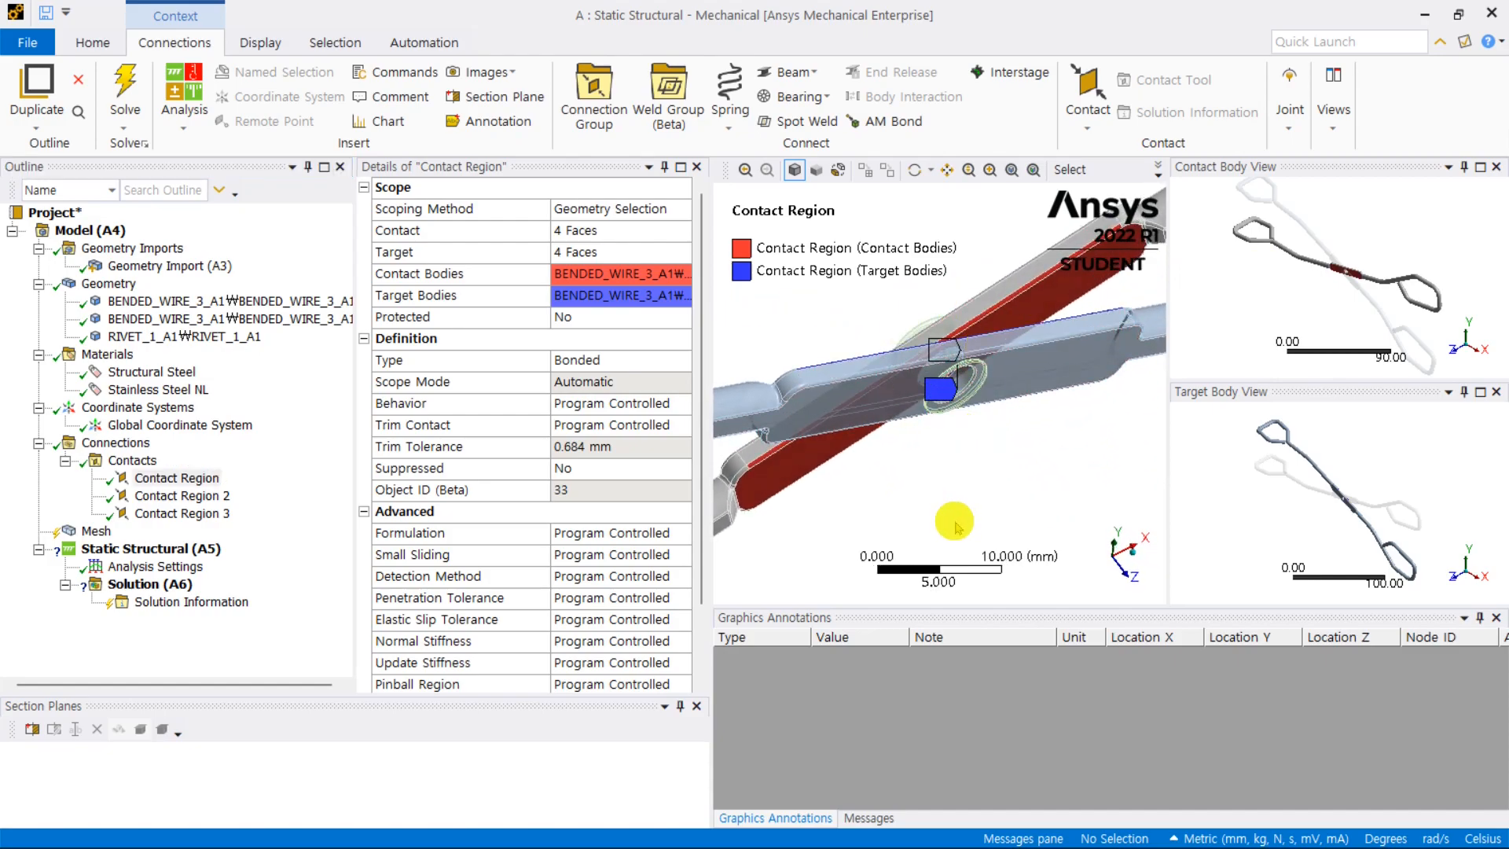
pyautogui.moveTo(980, 604); pyautogui.dragTo(978, 738)
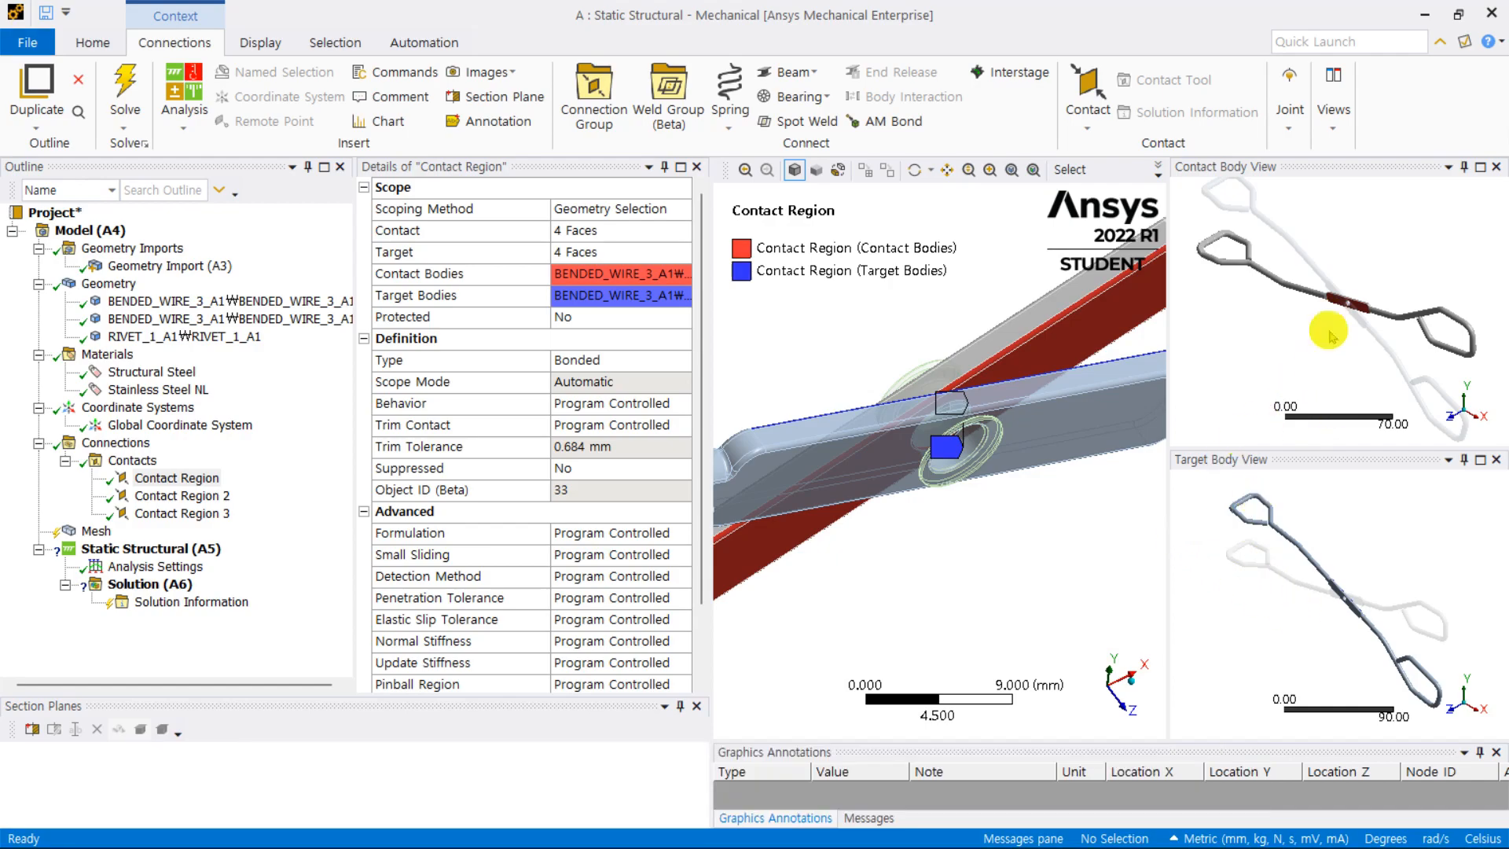
pyautogui.scroll(10, 1375, 287)
pyautogui.moveTo(1376, 287)
pyautogui.mouseDown(button='middle')
pyautogui.moveTo(1374, 311)
pyautogui.moveTo(1306, 282)
pyautogui.moveTo(1332, 249)
pyautogui.moveTo(1341, 297)
pyautogui.mouseUp(button='middle')
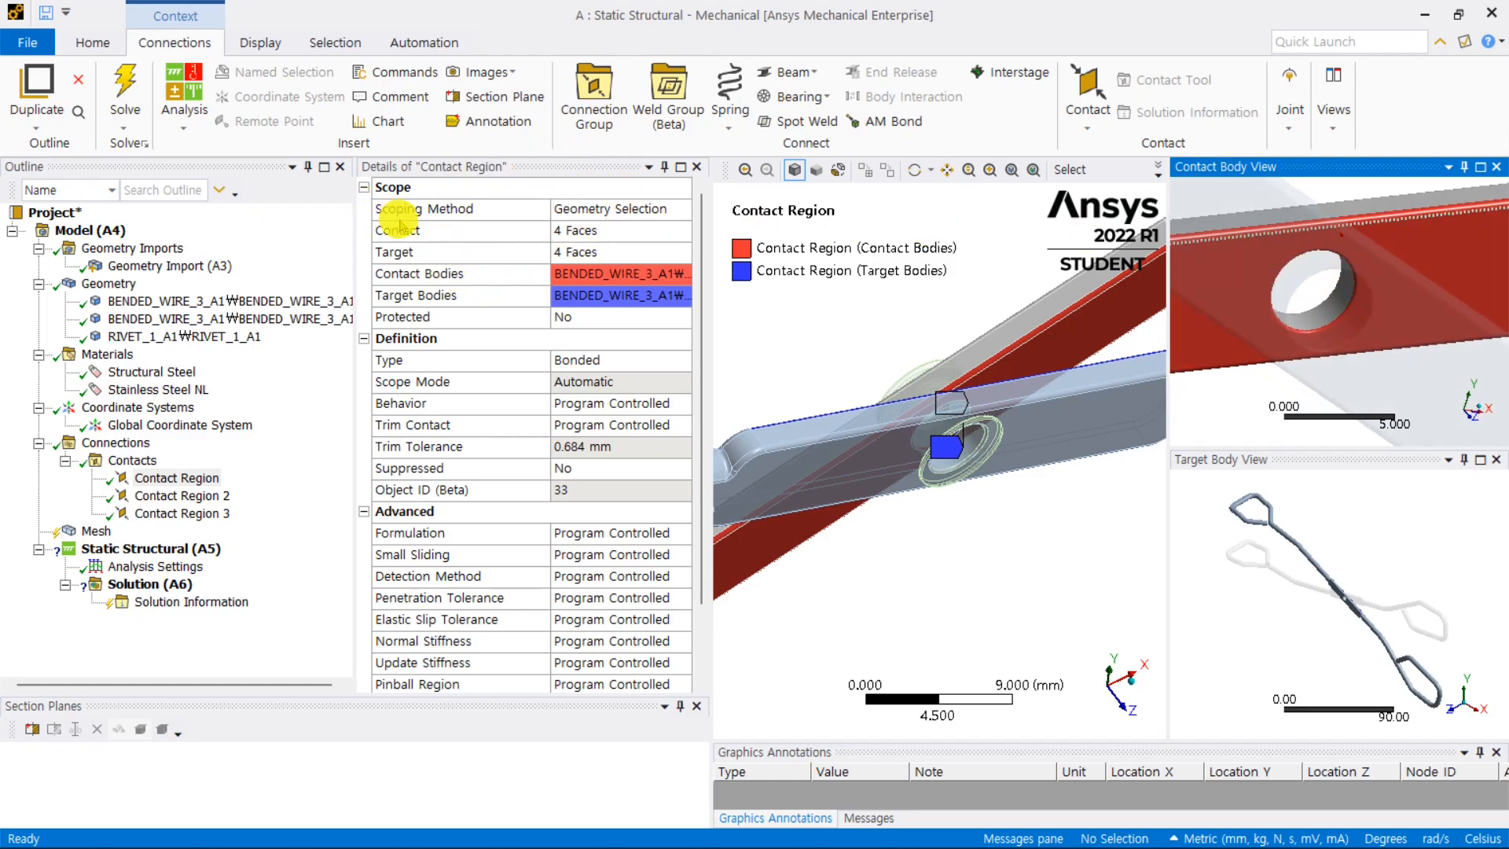
# Step: Inspect and reapply the detected four contact faces and four target faces of the first wire-to-wire contact region
pyautogui.click(570, 234)
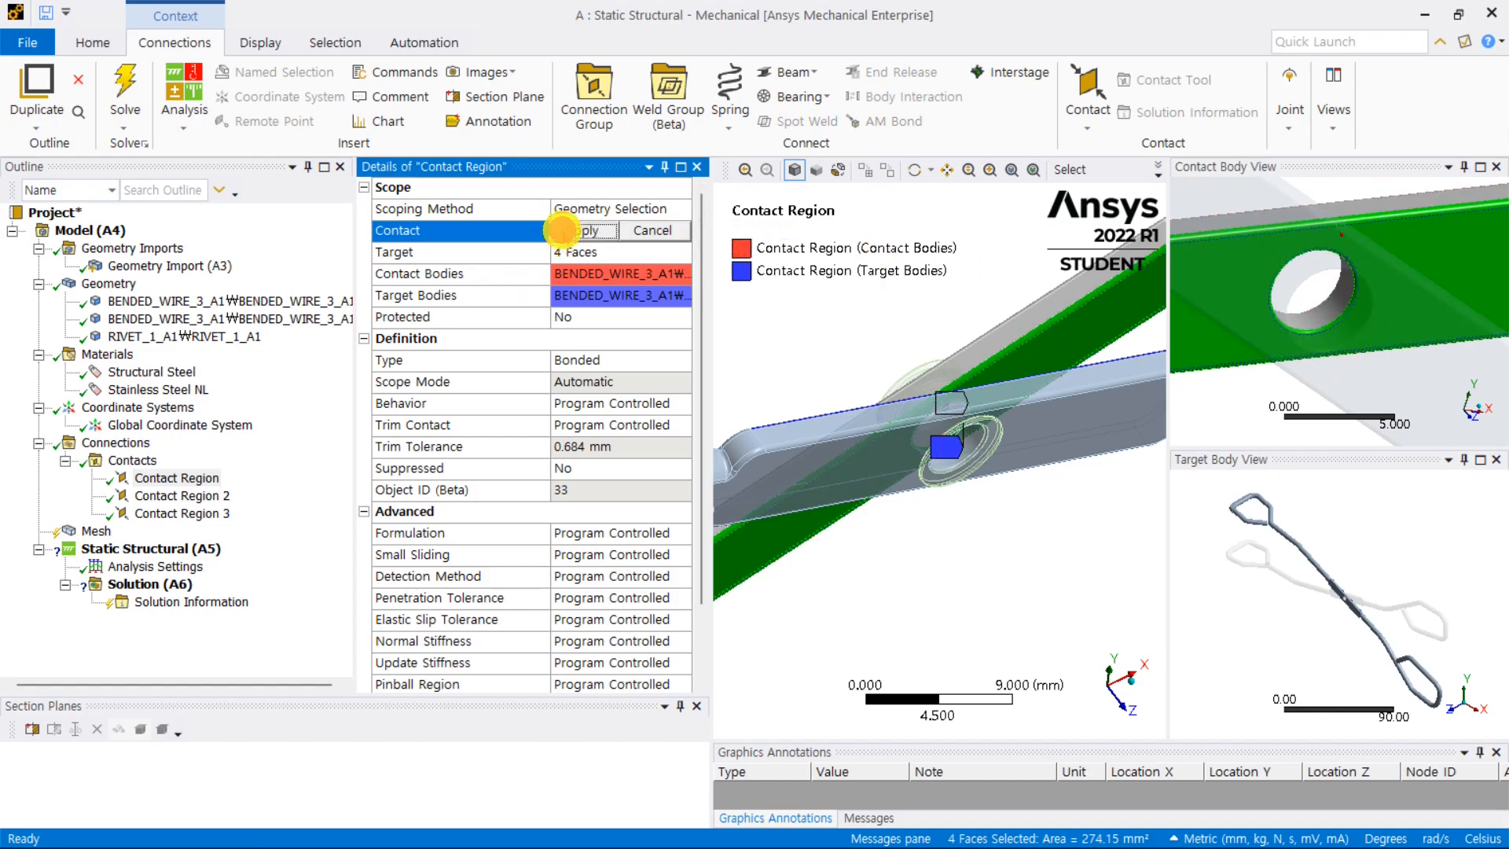
pyautogui.click(587, 230)
pyautogui.click(568, 255)
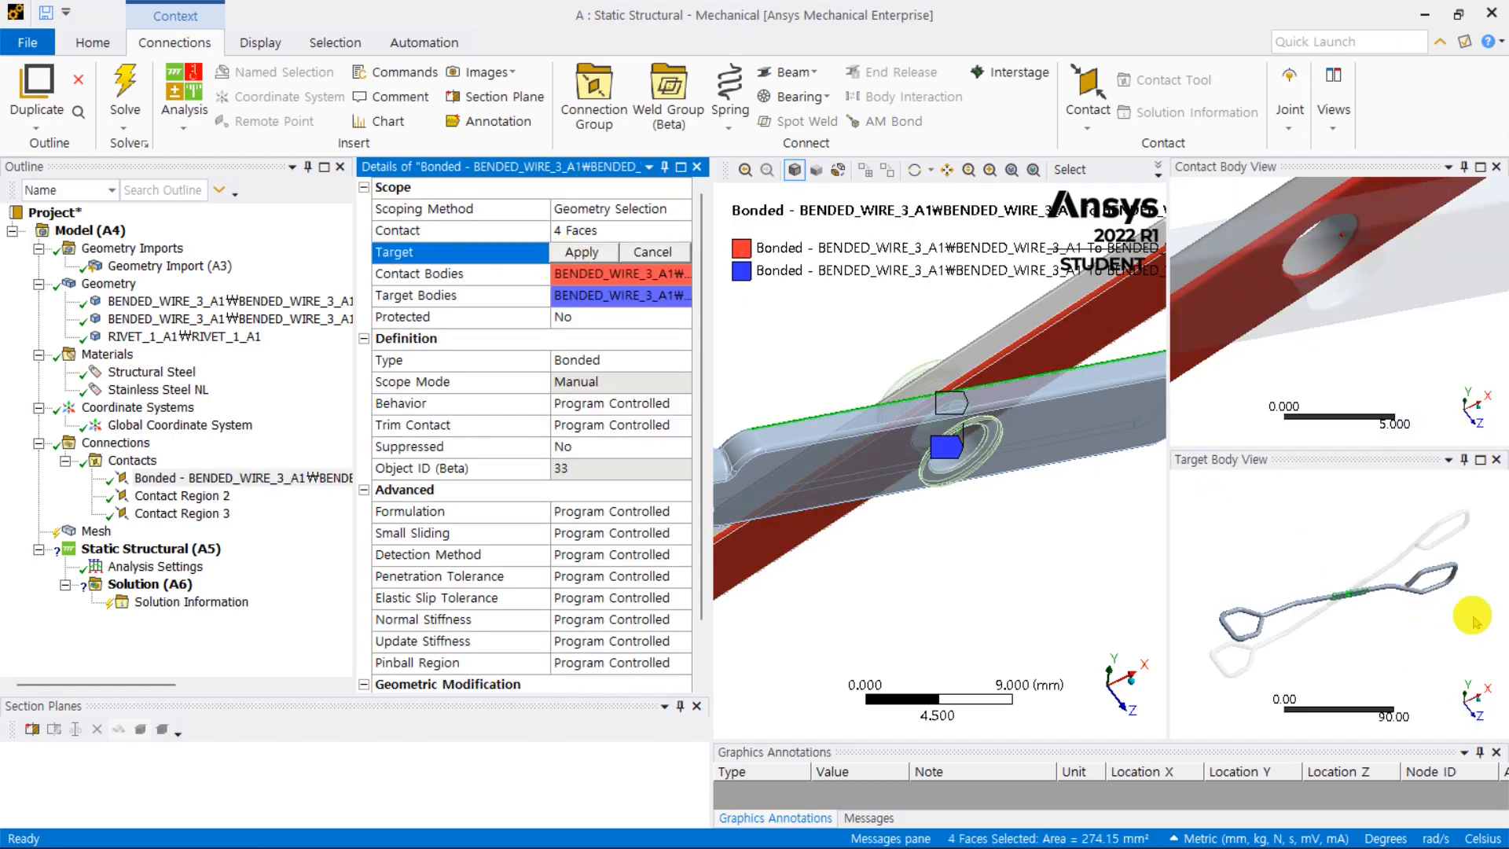
pyautogui.scroll(10, 1339, 599)
pyautogui.moveTo(1339, 605); pyautogui.dragTo(1405, 645, button='middle')
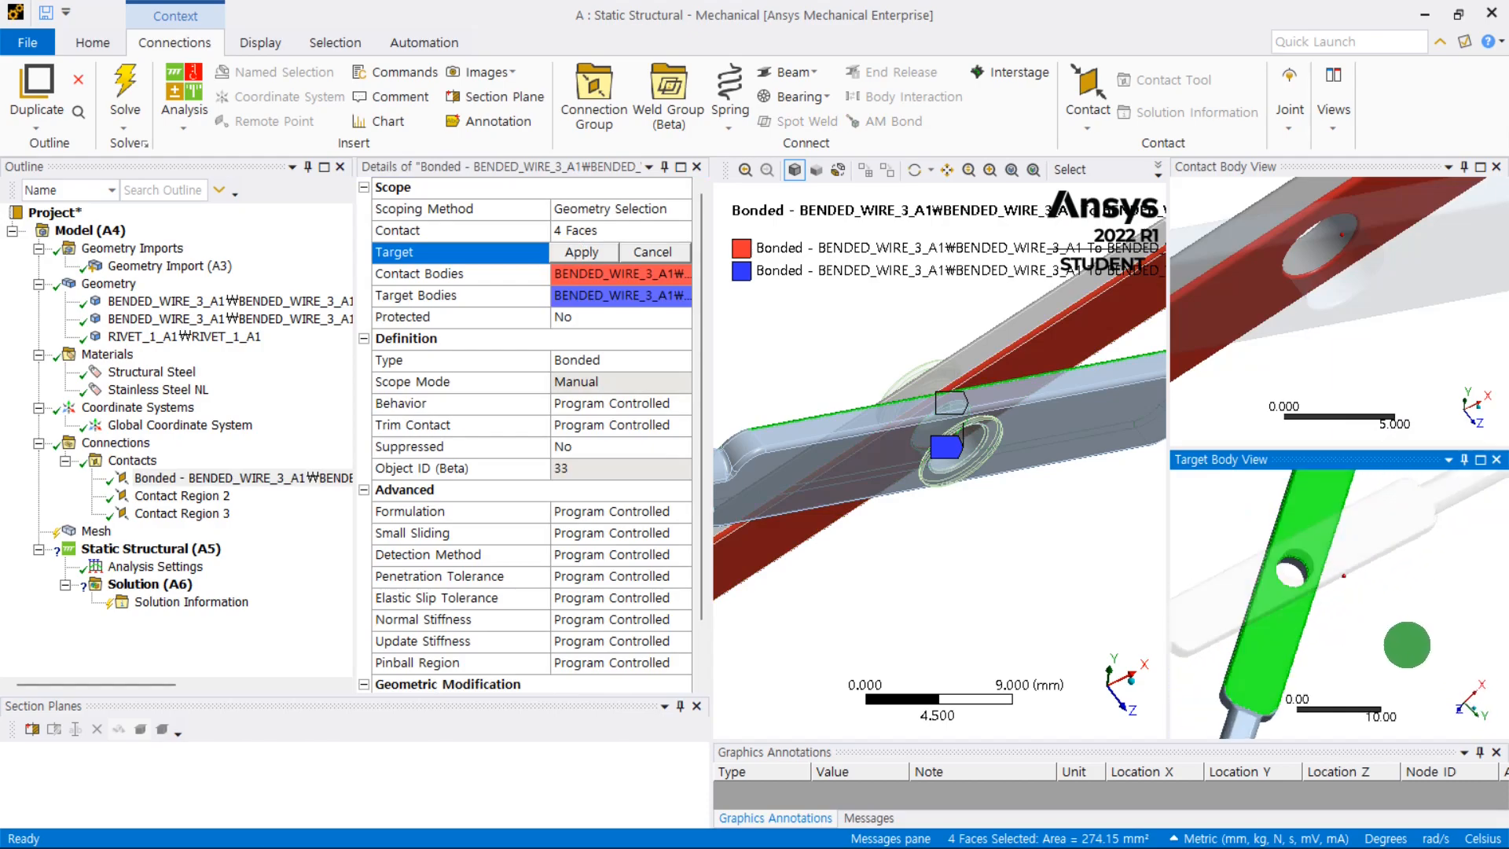
pyautogui.scroll(4, 1246, 564)
pyautogui.moveTo(1272, 528); pyautogui.dragTo(1317, 565, button='middle')
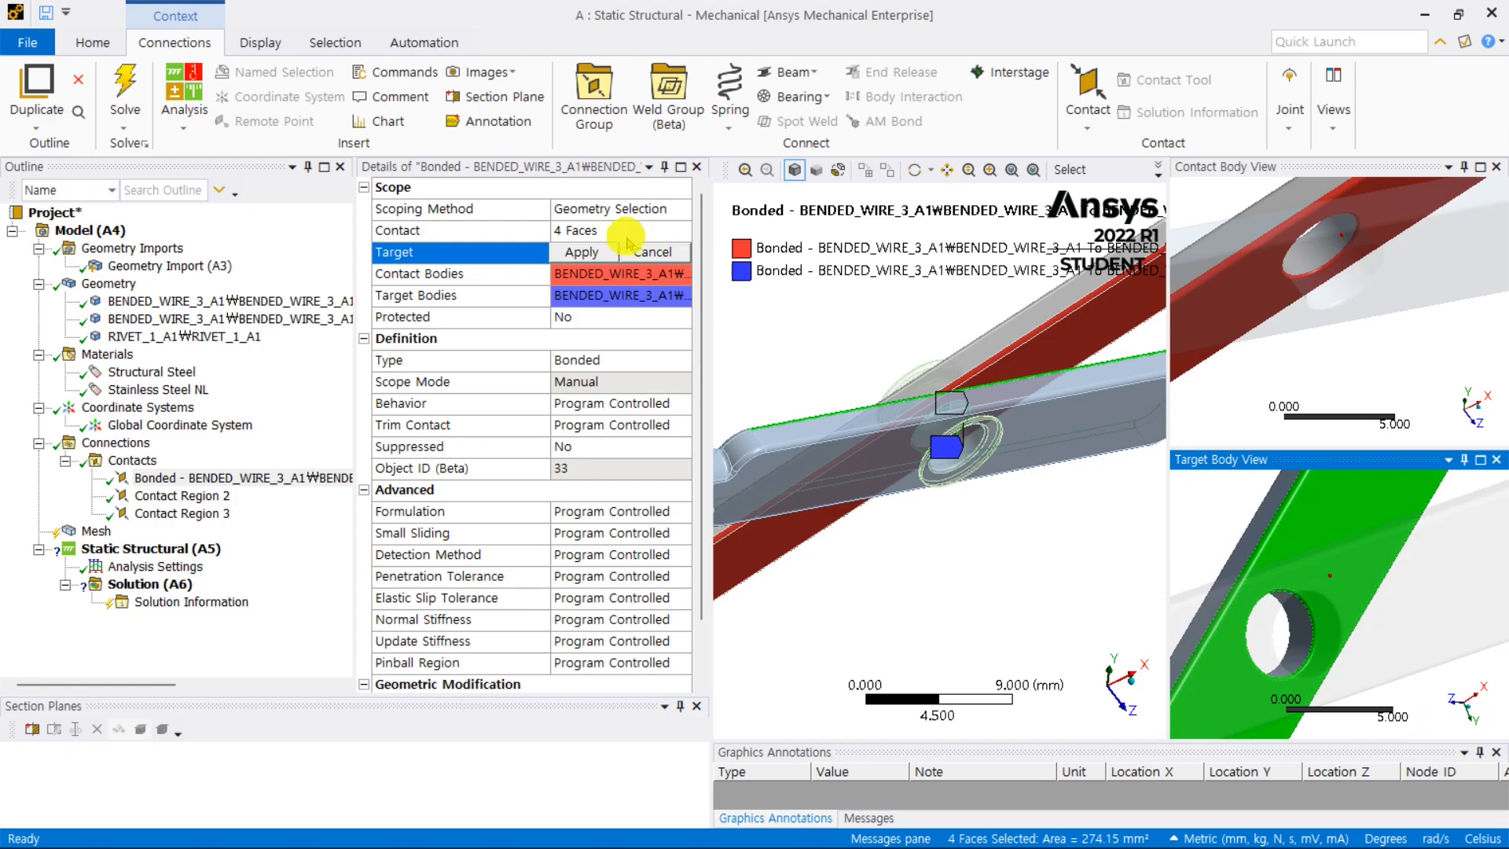
pyautogui.click(586, 249)
# Step: Examine the gap between the wire-to-wire contact and target faces and compare it with the contact detection tolerance
pyautogui.moveTo(976, 384); pyautogui.dragTo(935, 430, button='middle')
pyautogui.moveTo(961, 374); pyautogui.dragTo(921, 415, button='right')
pyautogui.moveTo(1018, 398)
pyautogui.mouseDown(button='middle')
pyautogui.moveTo(869, 377)
pyautogui.moveTo(916, 404)
pyautogui.moveTo(1044, 403)
pyautogui.moveTo(980, 377)
pyautogui.moveTo(977, 397)
pyautogui.moveTo(1009, 404)
pyautogui.moveTo(953, 377)
pyautogui.mouseUp(button='middle')
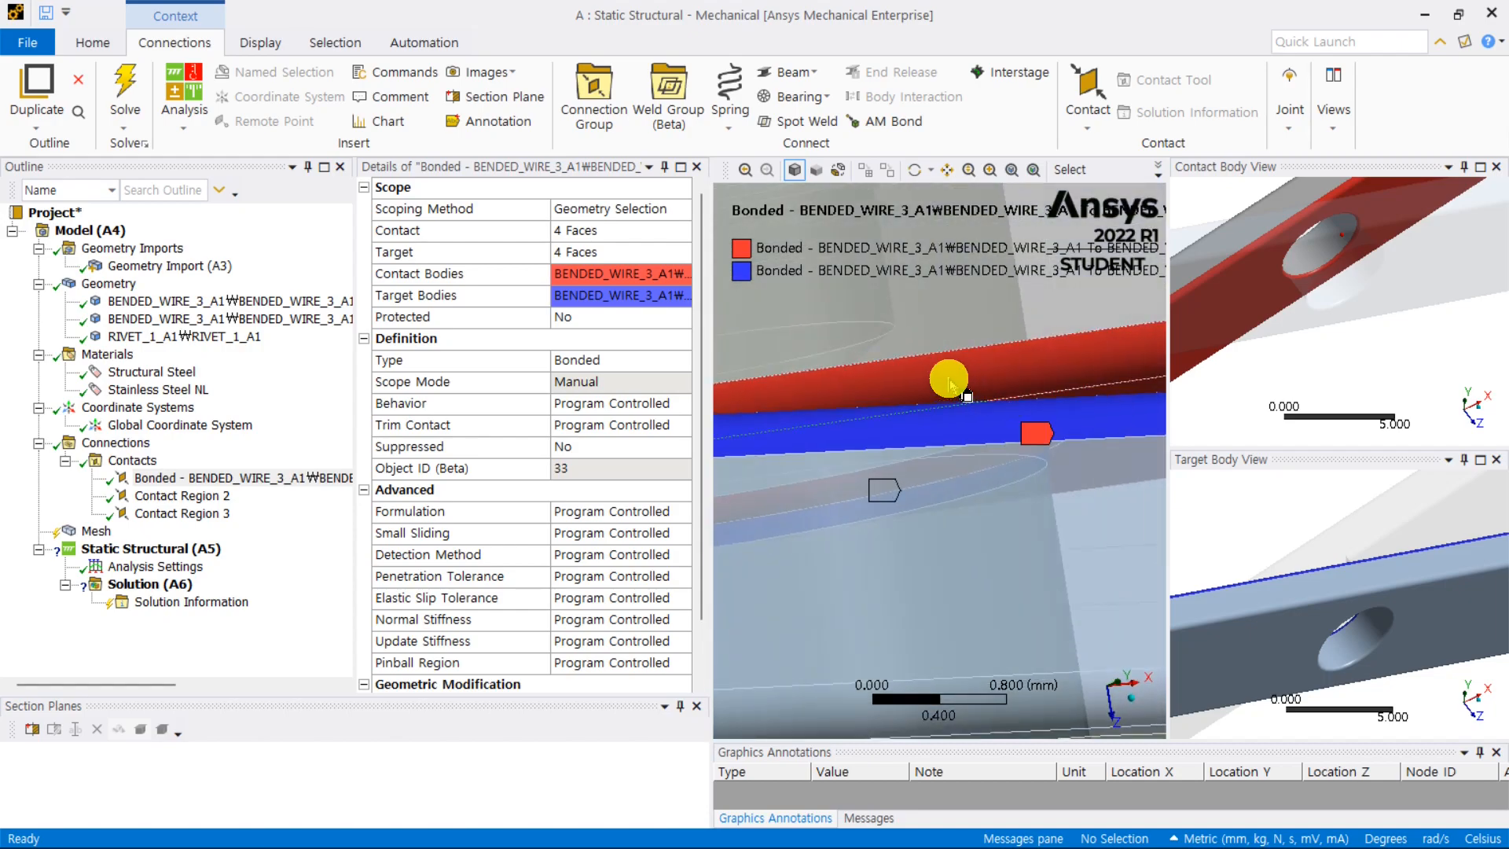
pyautogui.click(132, 461)
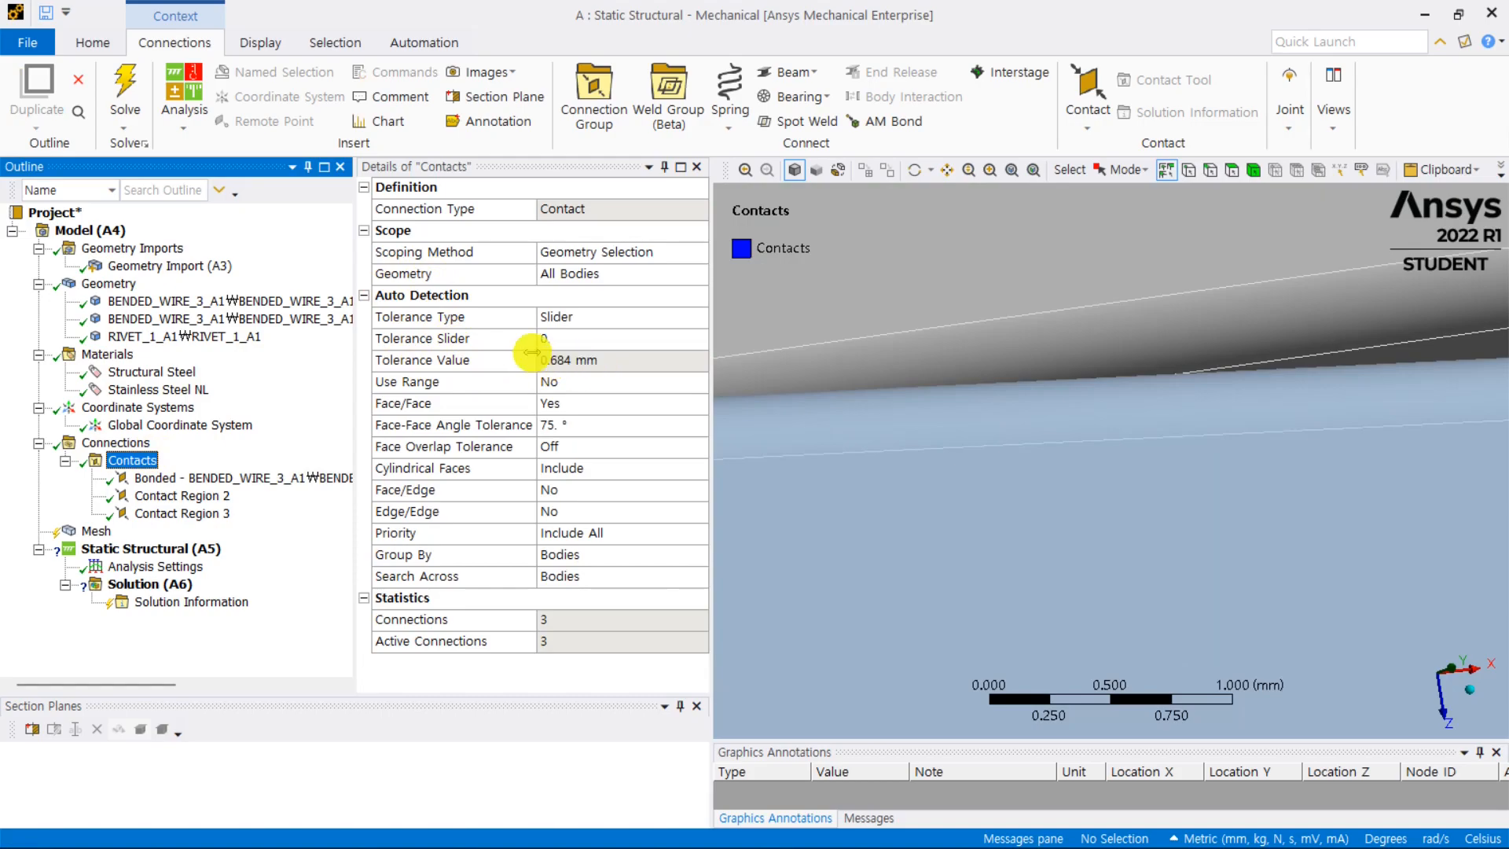
pyautogui.click(209, 480)
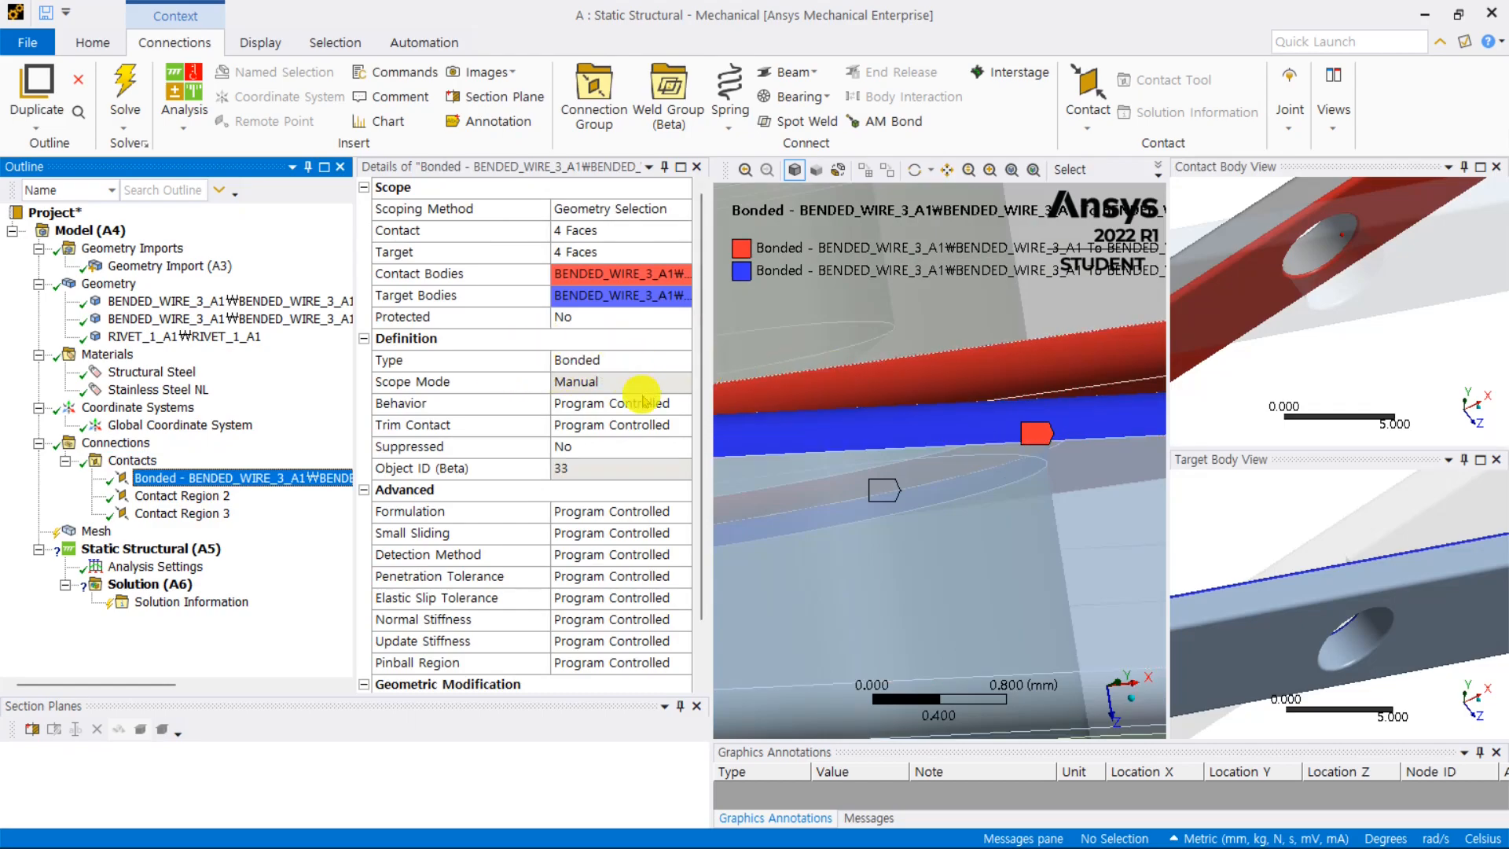
pyautogui.scroll(-7, 1023, 385)
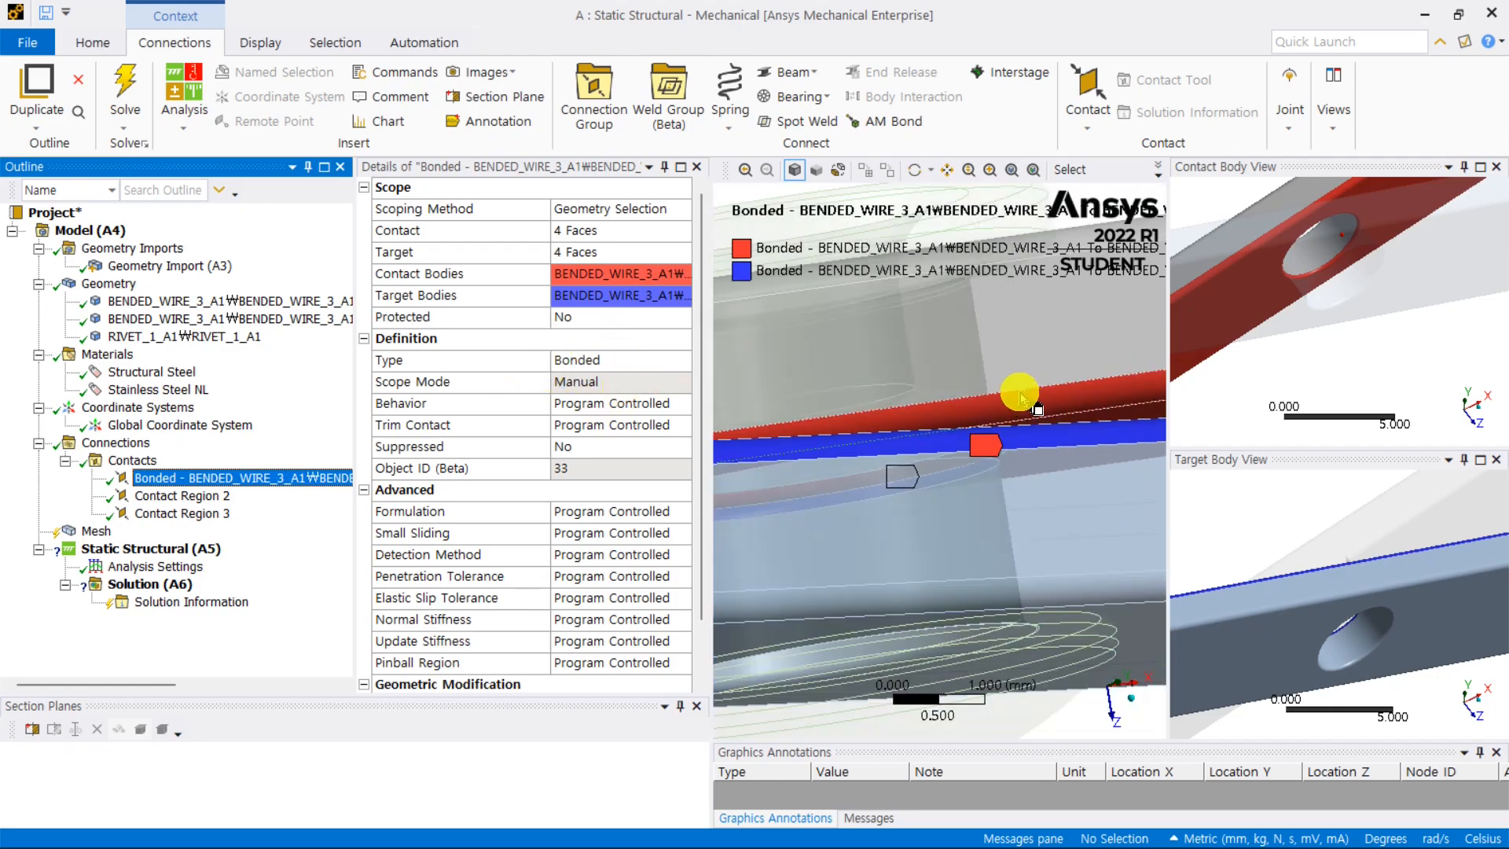
pyautogui.moveTo(976, 386); pyautogui.dragTo(948, 342, button='middle')
pyautogui.scroll(-4, 964, 425)
pyautogui.scroll(-12, 966, 377)
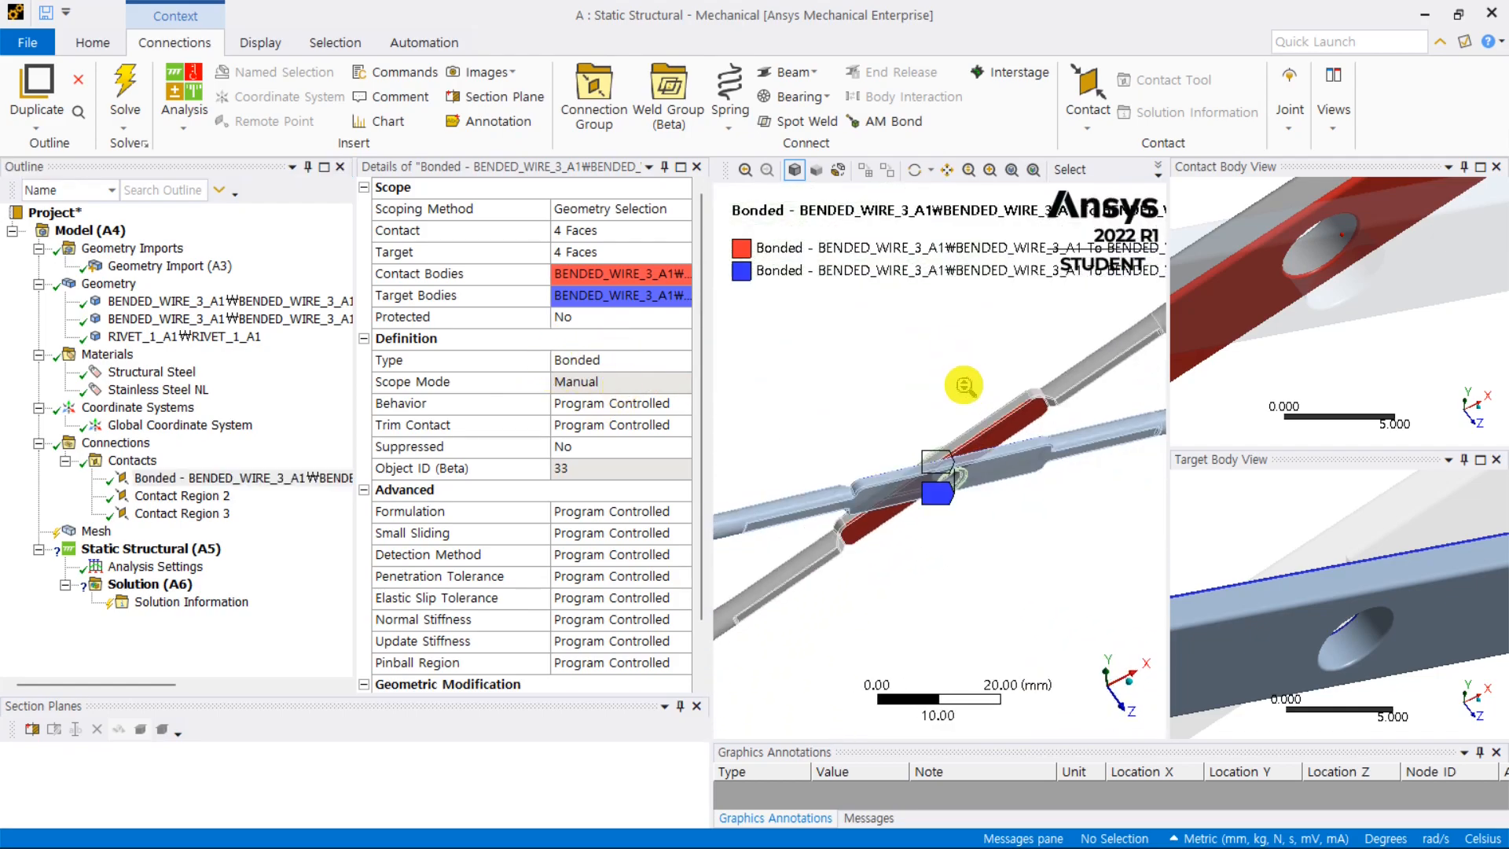
# Step: Change the wire-to-wire contact type to Frictional with a friction coefficient of 0.3
pyautogui.moveTo(1068, 280); pyautogui.dragTo(988, 346, button='middle')
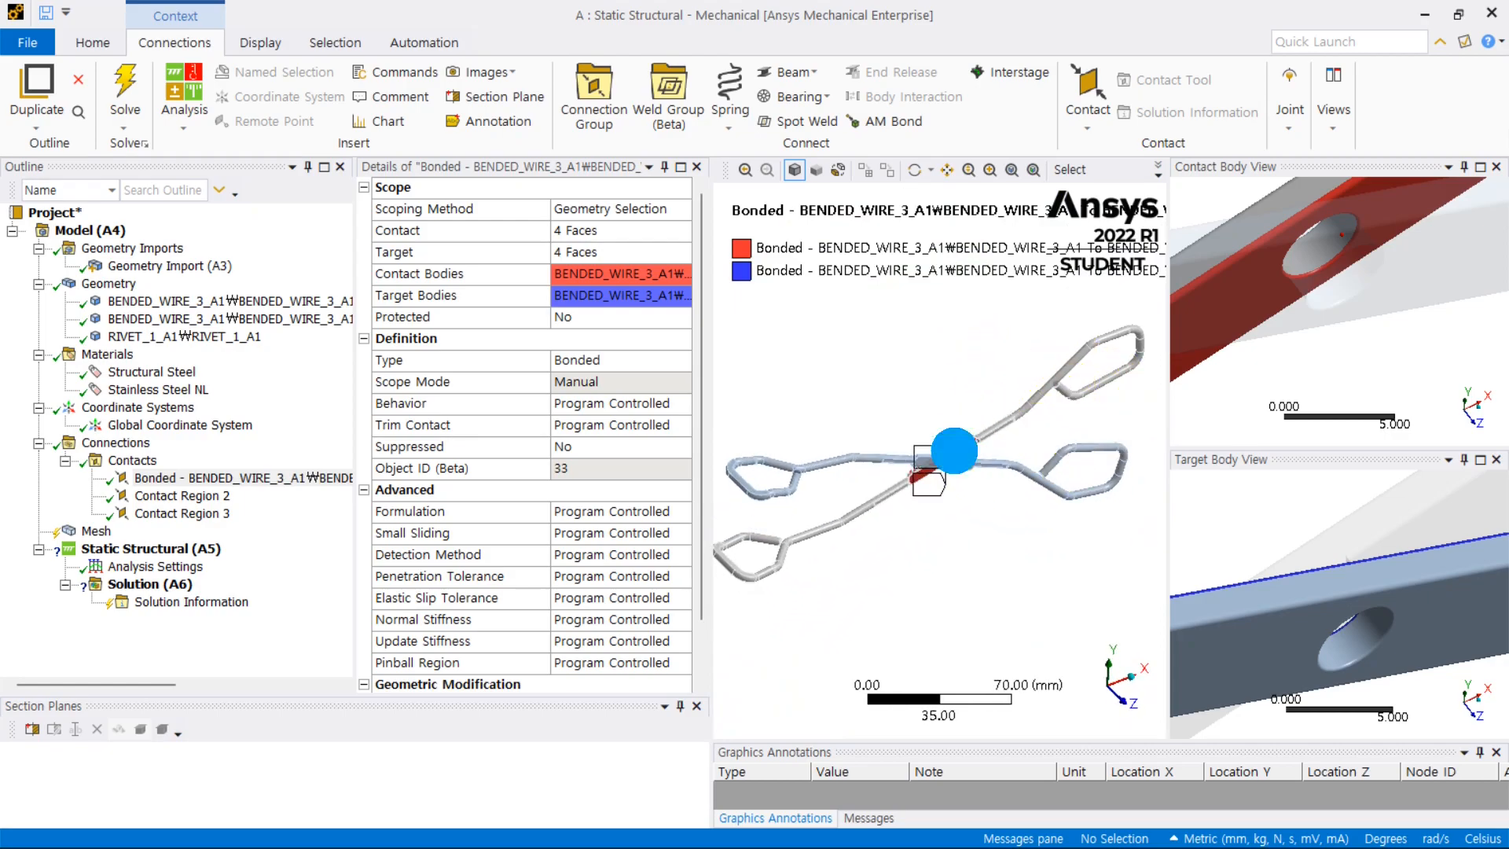
pyautogui.scroll(12, 953, 354)
pyautogui.moveTo(855, 415)
pyautogui.mouseDown(button='middle')
pyautogui.moveTo(896, 448)
pyautogui.moveTo(884, 415)
pyautogui.mouseUp(button='middle')
pyautogui.scroll(-3, 889, 327)
pyautogui.click(686, 361)
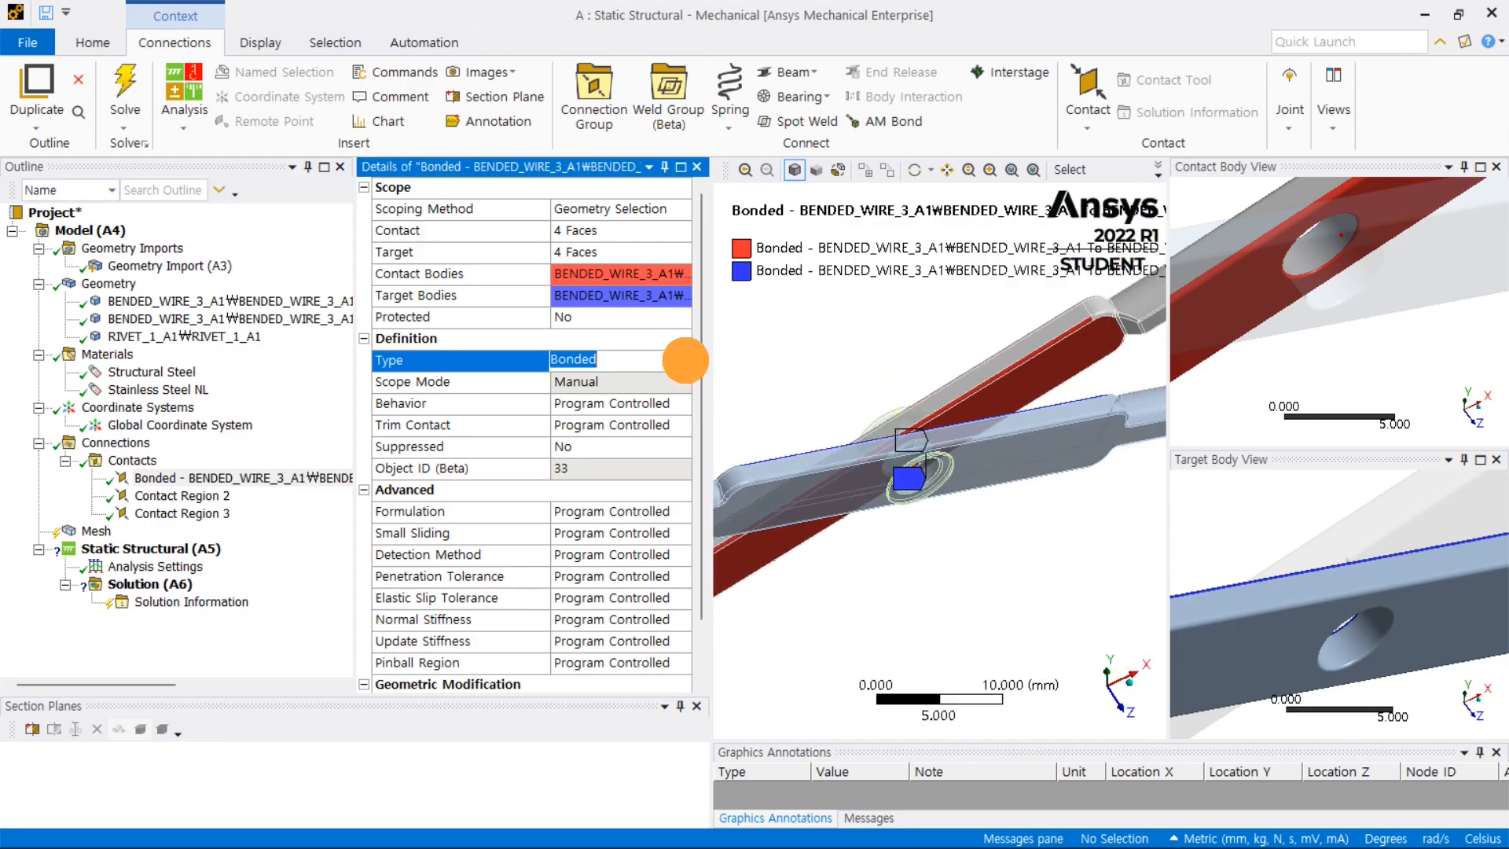
pyautogui.click(683, 360)
pyautogui.click(605, 448)
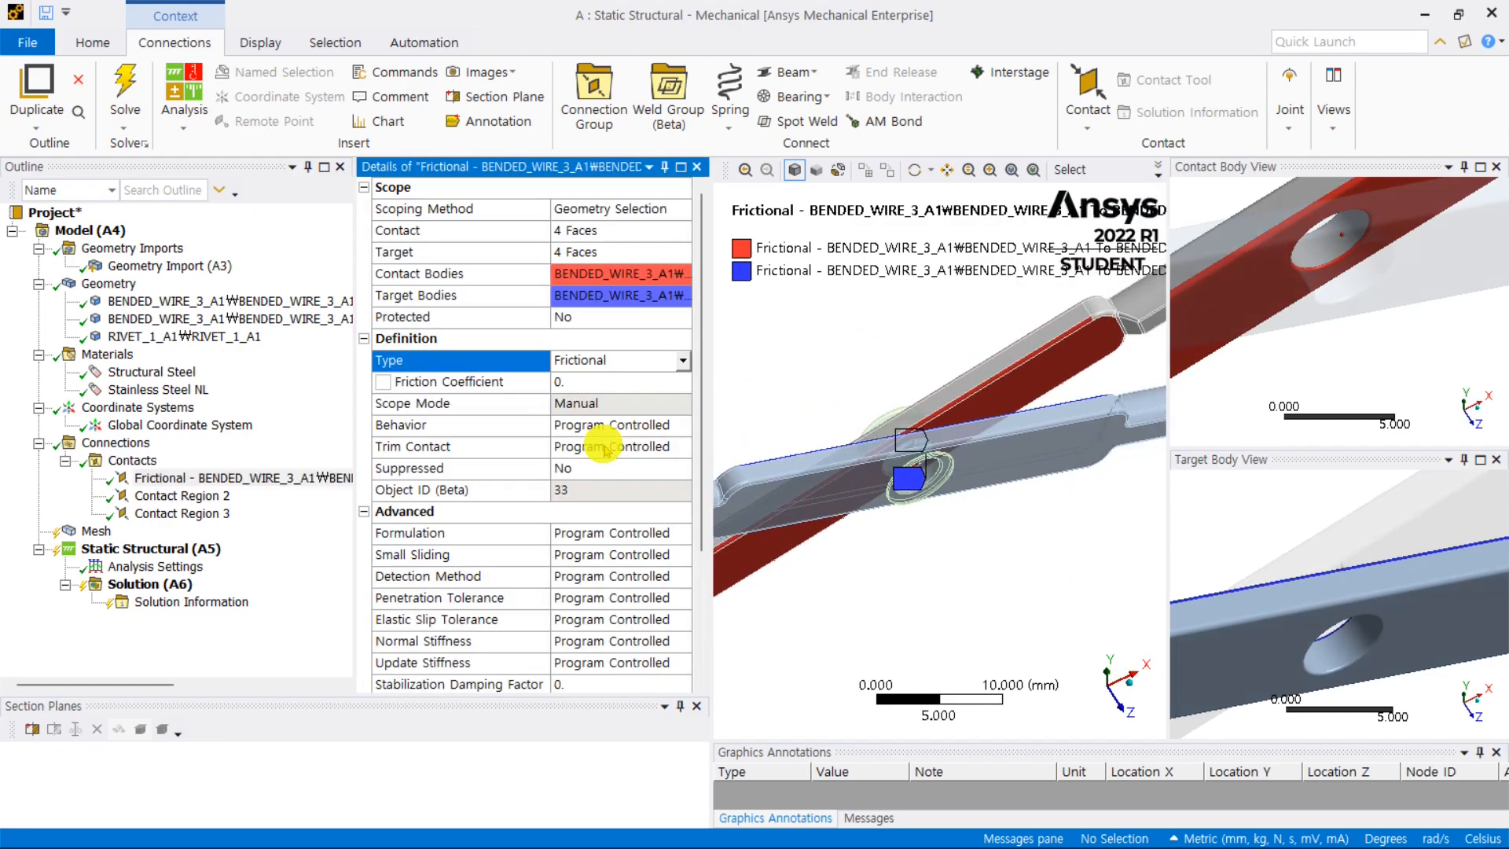
pyautogui.click(656, 380)
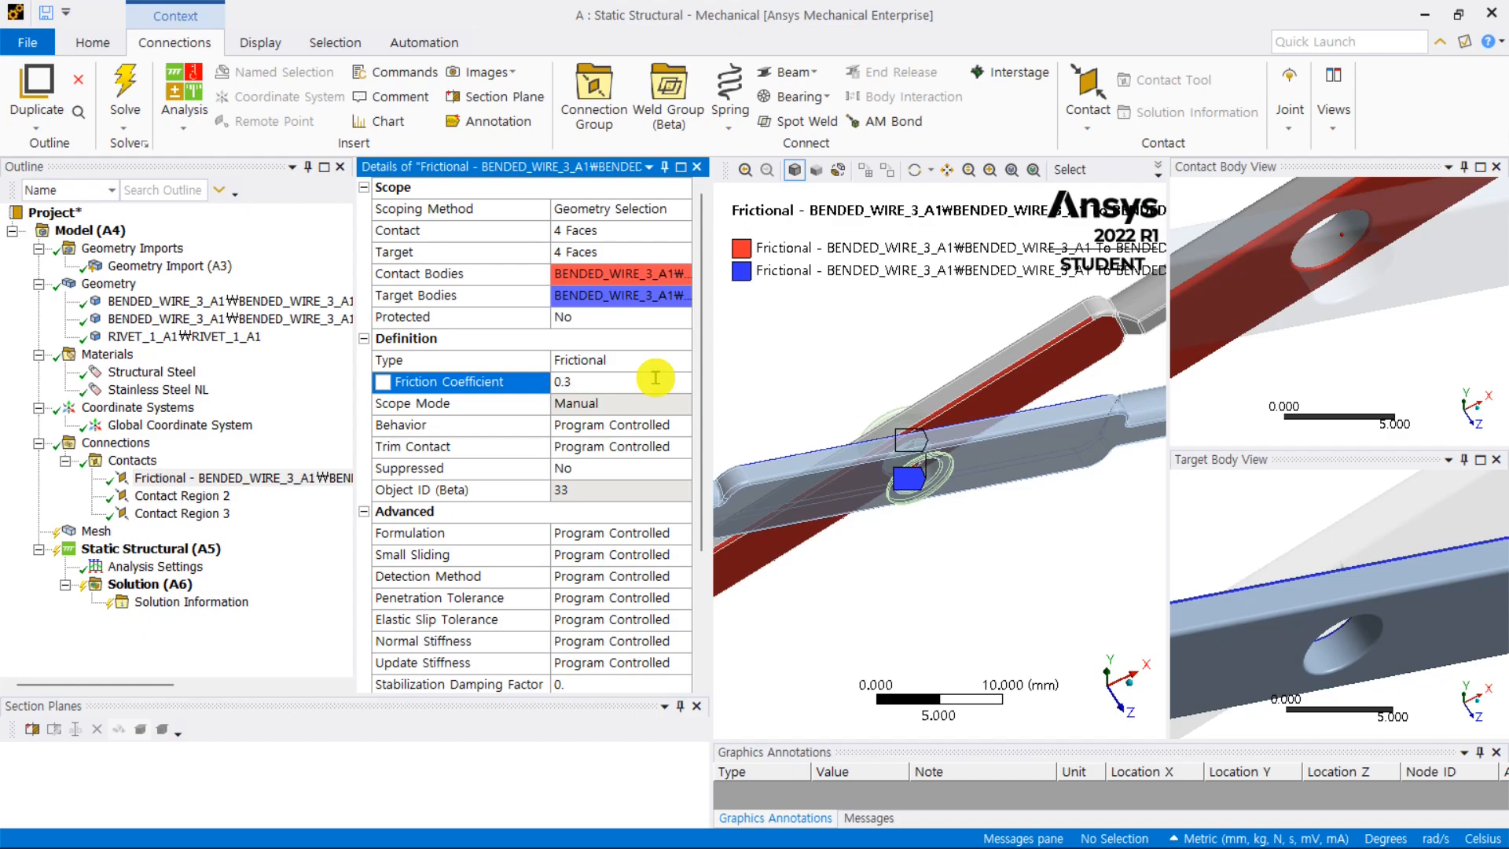
pyautogui.moveTo(703, 417); pyautogui.dragTo(528, 516)
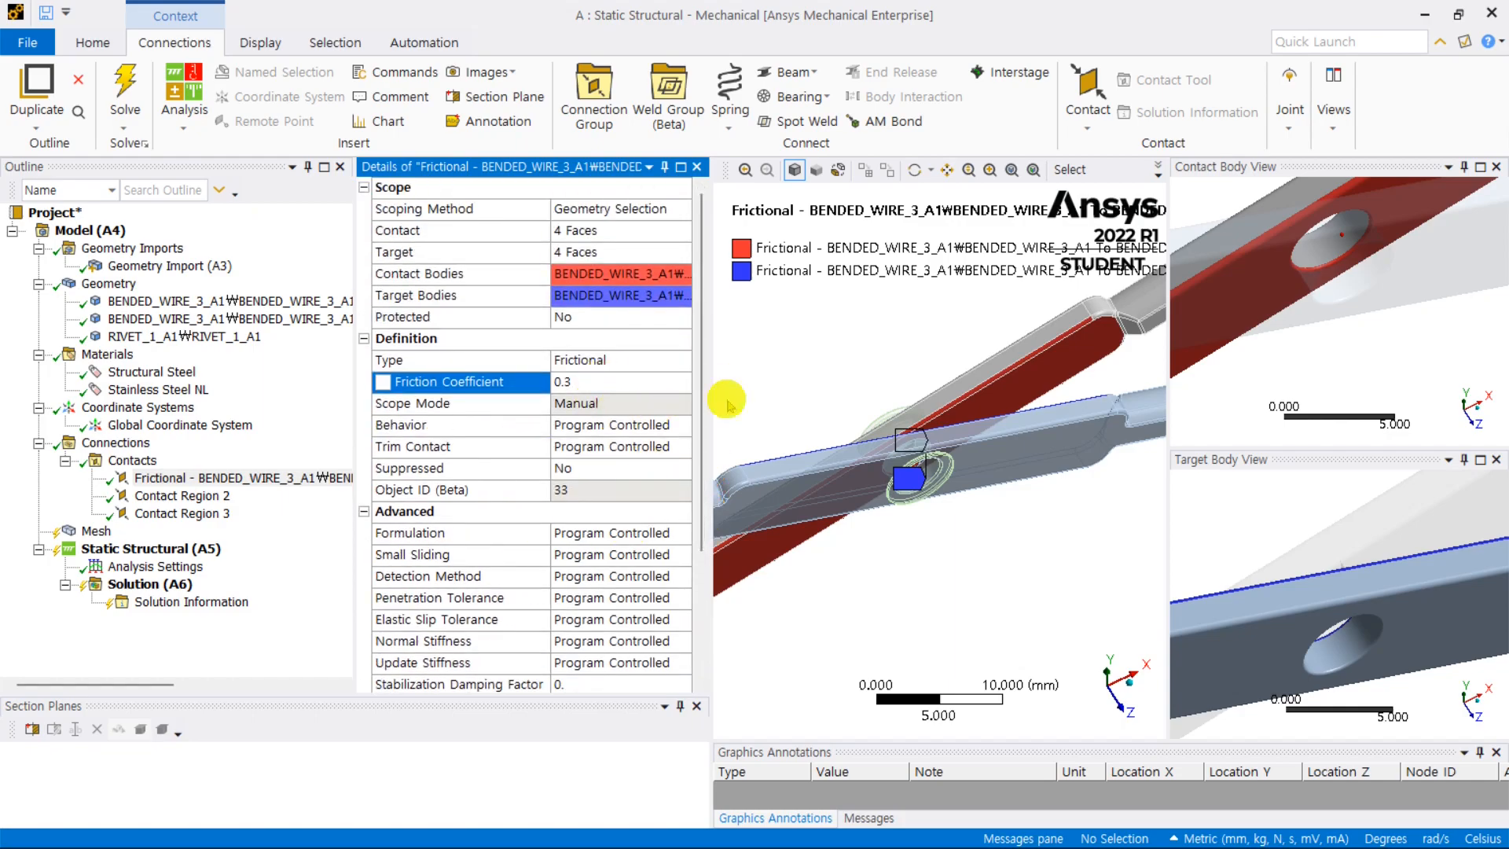
# Step: Examine Contact Region 2's contact faces at the wire hole and its target faces on the rivet
pyautogui.click(220, 496)
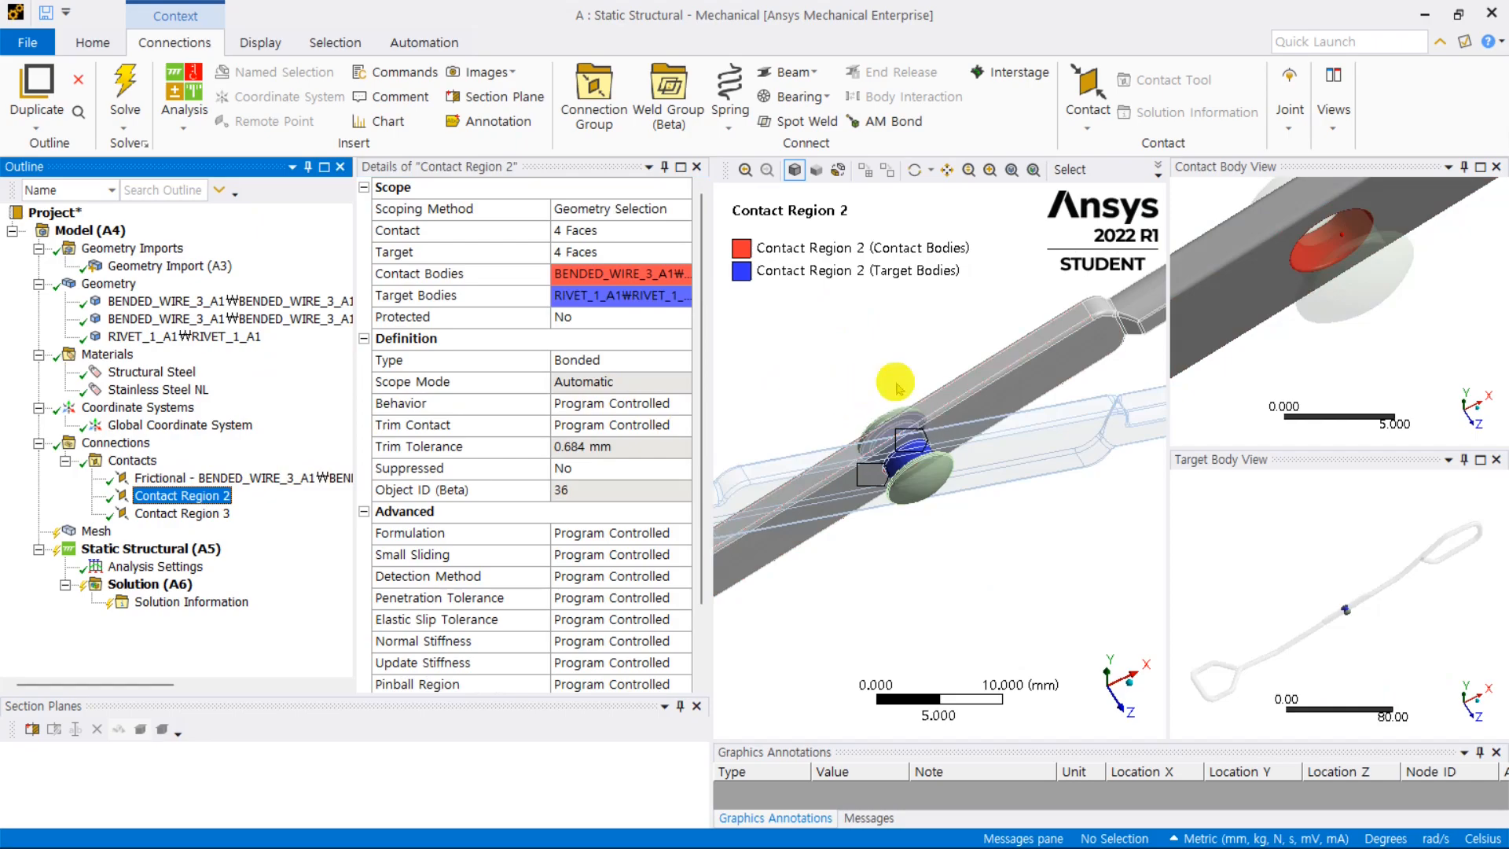
pyautogui.scroll(-2, 943, 390)
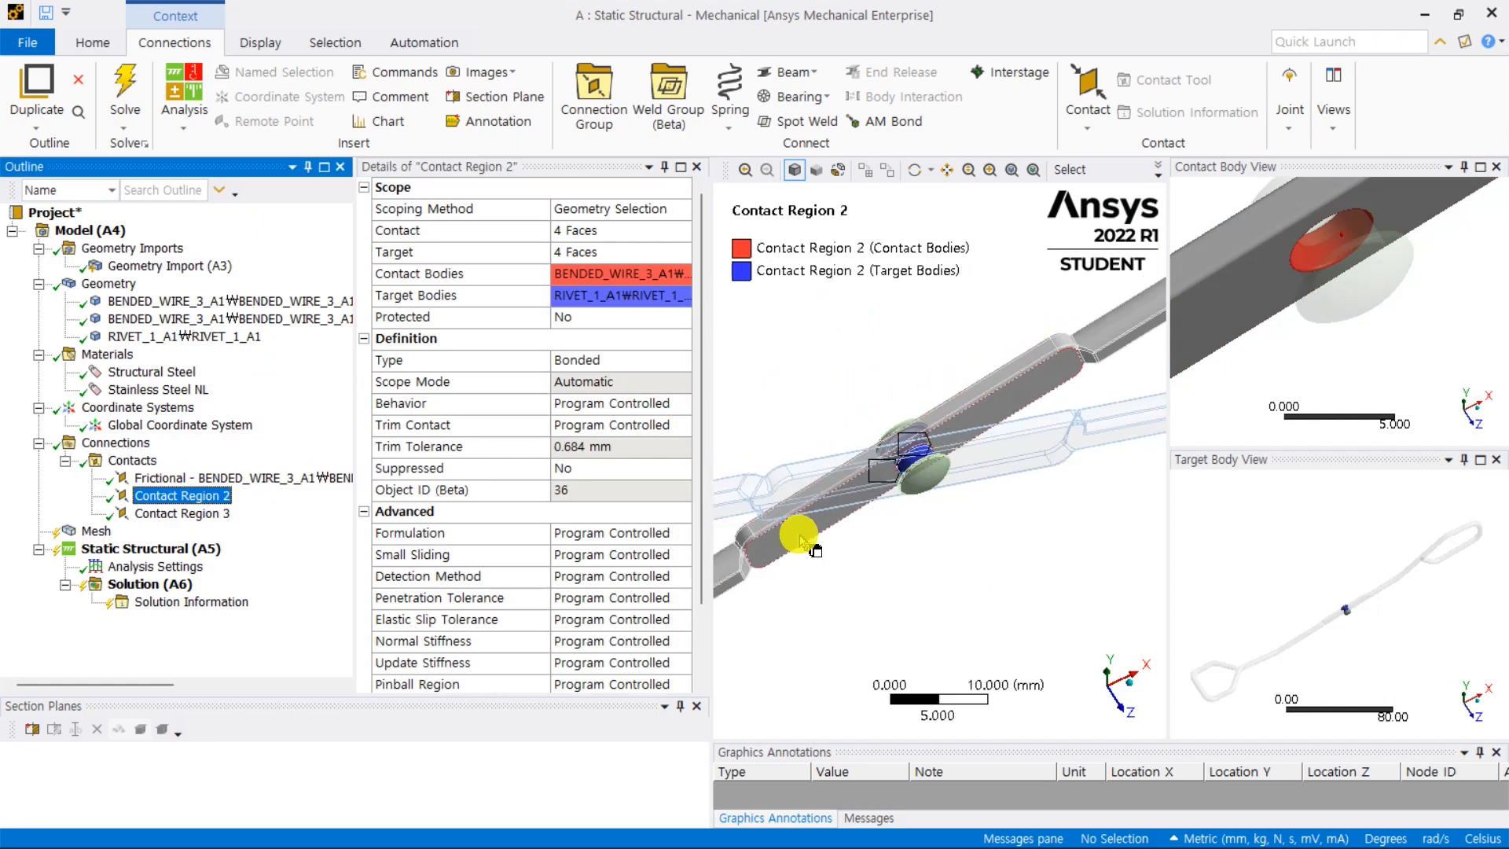
pyautogui.click(1358, 544)
pyautogui.scroll(5, 1357, 545)
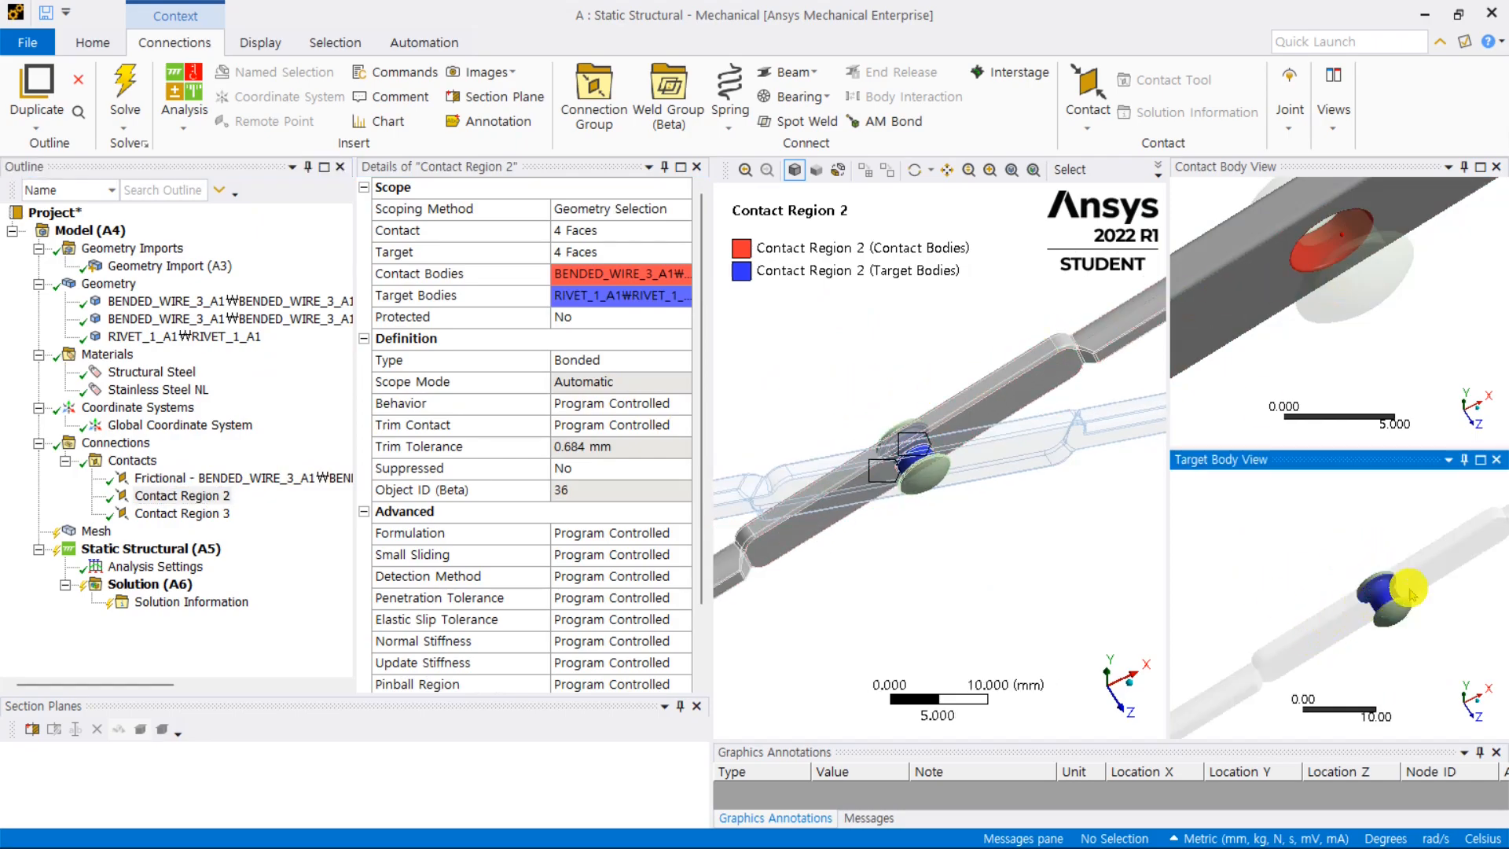
pyautogui.scroll(-3, 1460, 550)
pyautogui.click(1343, 310)
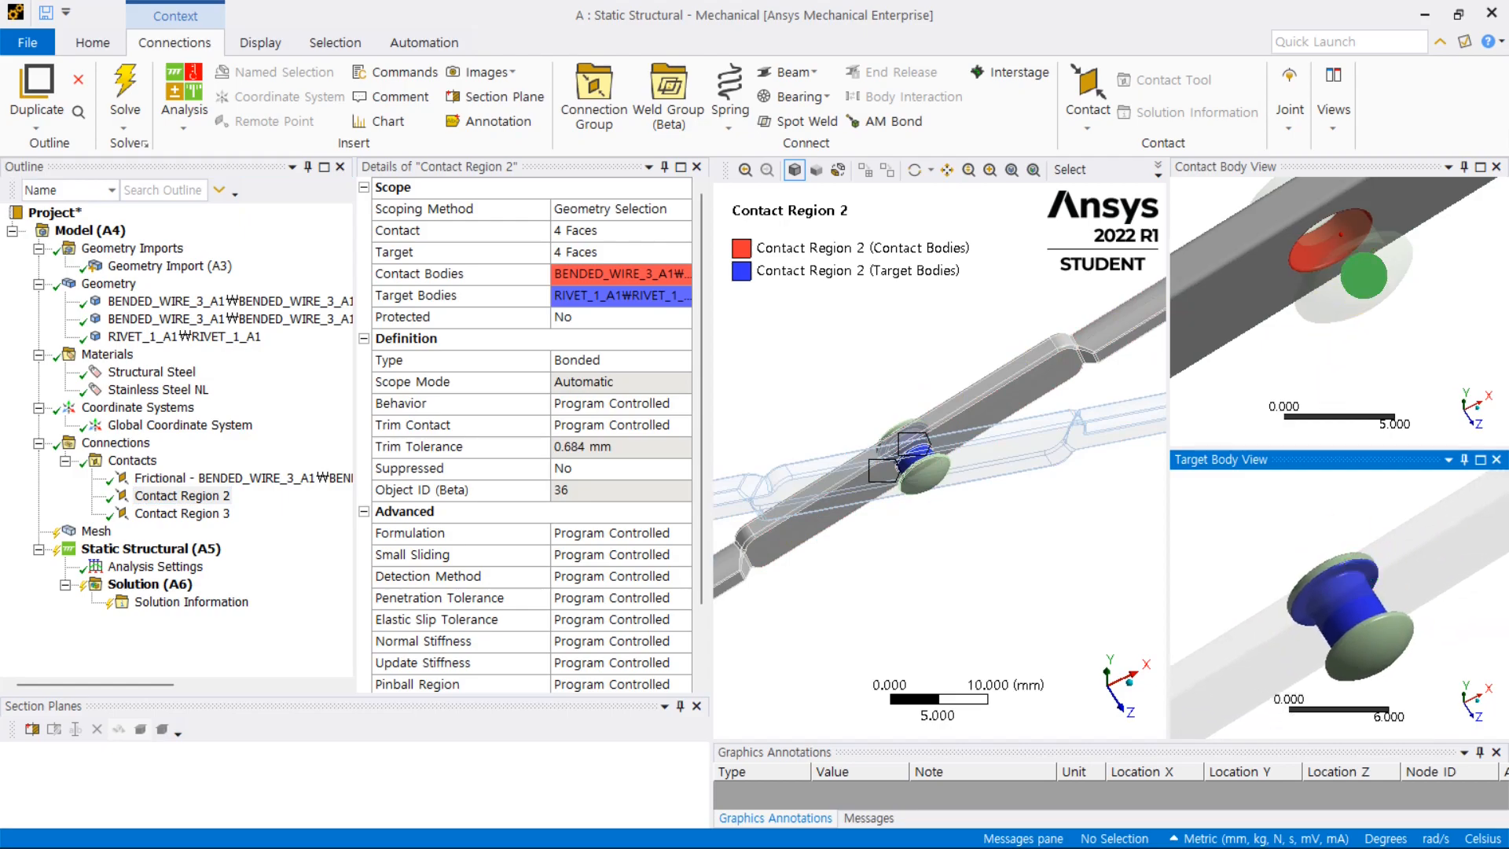
pyautogui.scroll(4, 1336, 306)
pyautogui.moveTo(1320, 303); pyautogui.dragTo(1363, 306, button='middle')
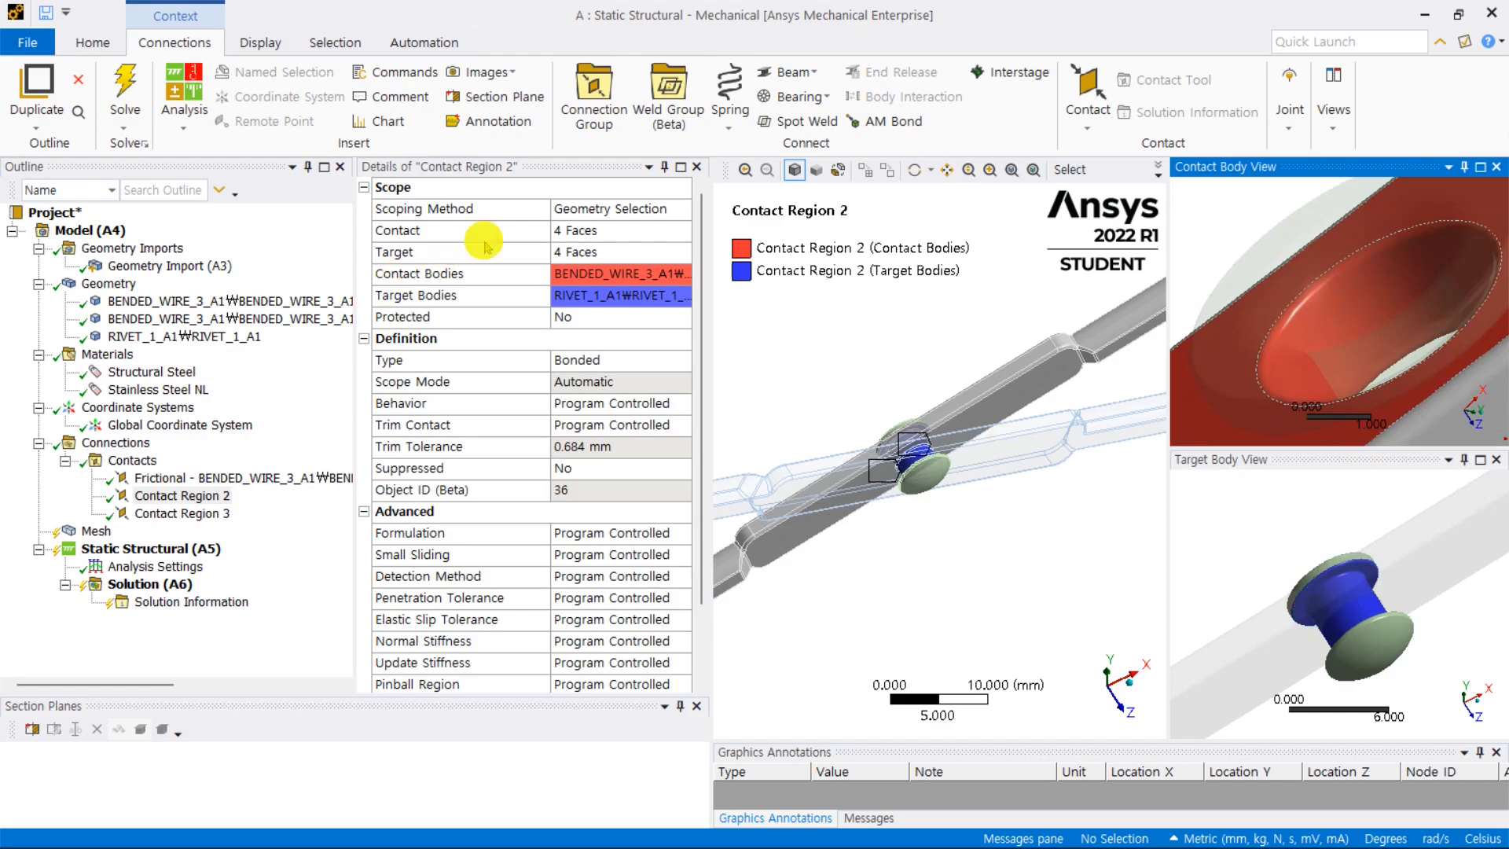
# Step: Change Contact Region 2 between the wire and the rivet to Frictional with a friction coefficient of 0.3
pyautogui.click(678, 360)
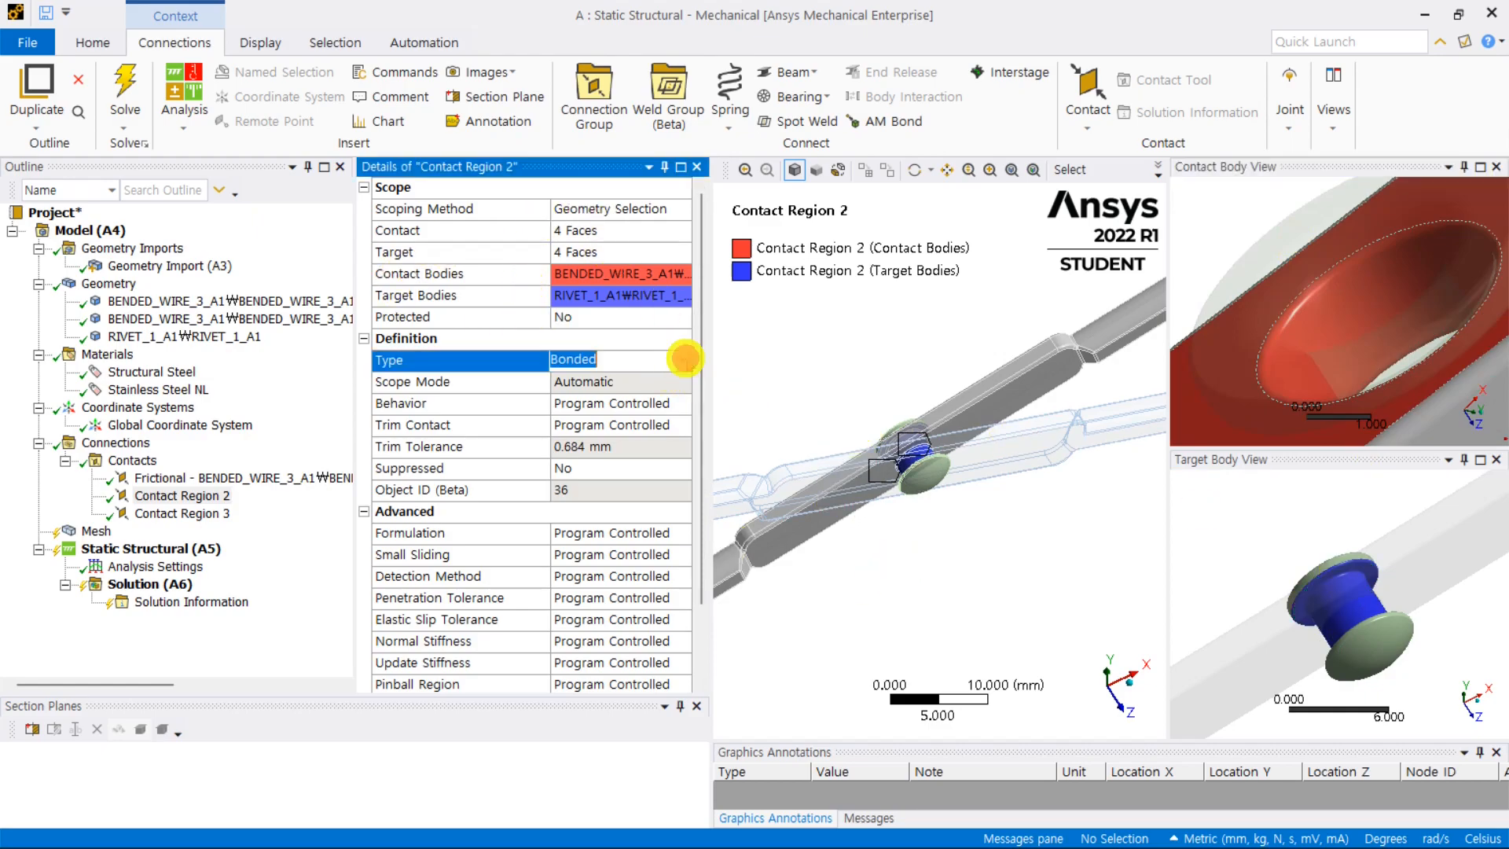
pyautogui.click(681, 360)
pyautogui.click(624, 449)
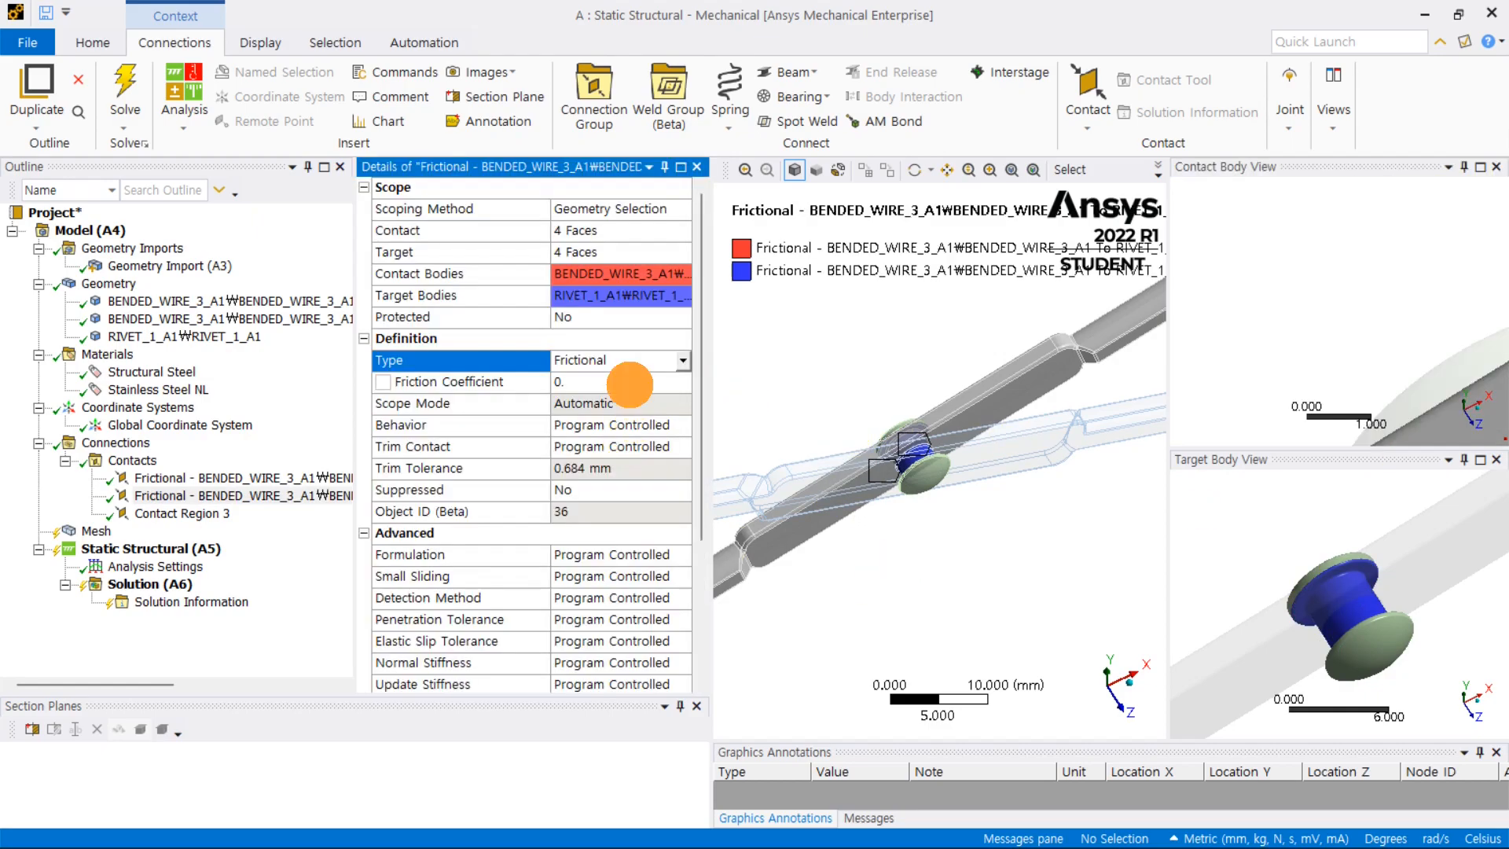
pyautogui.click(630, 384)
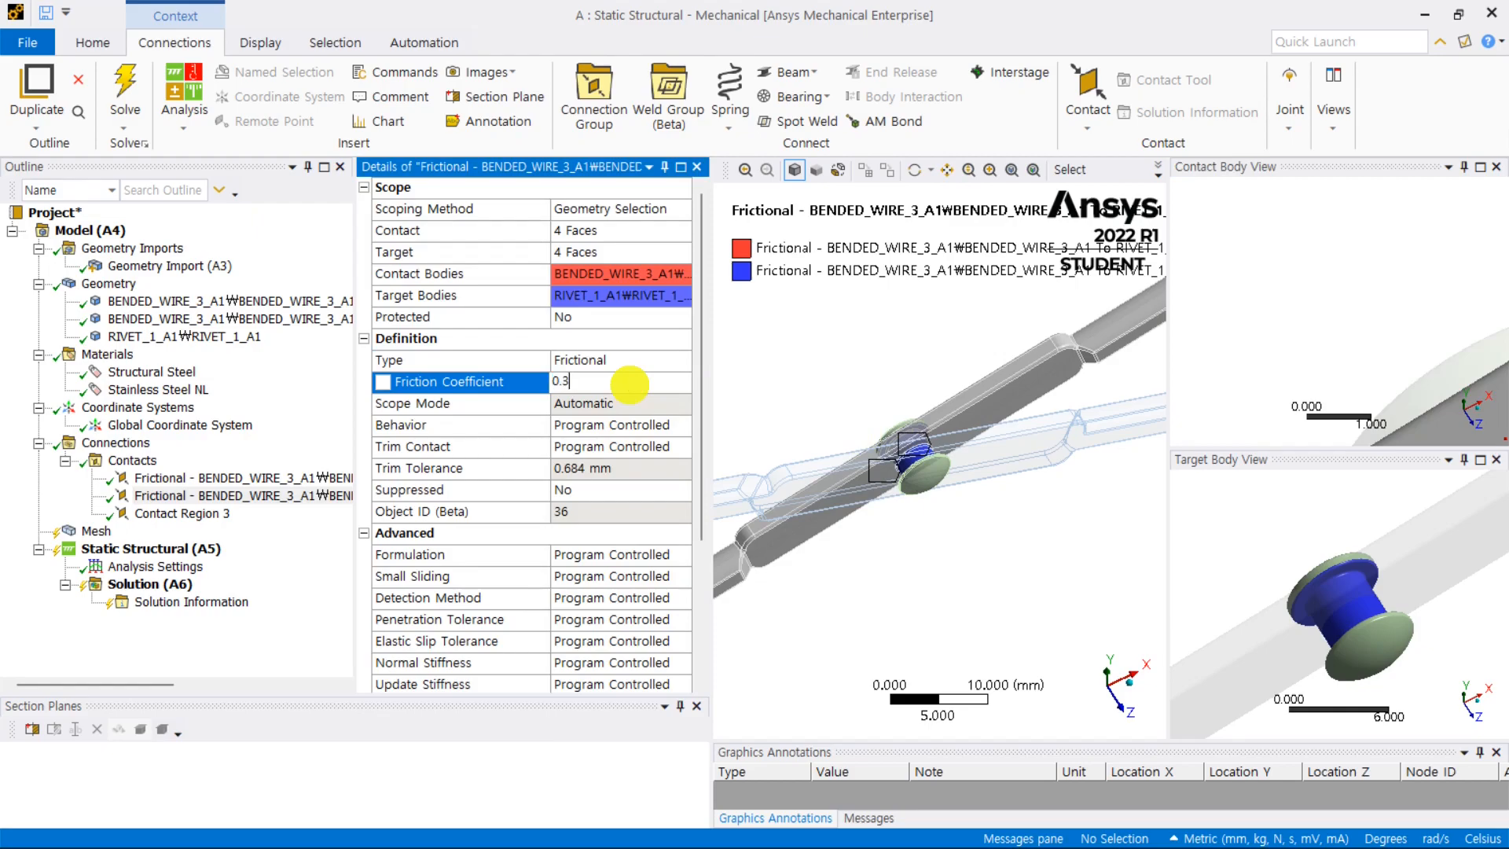
pyautogui.click(1017, 616)
# Step: Flip the contact and target sides of the second frictional contact so the rivet is the contact body, and check both bodies' faces
pyautogui.scroll(-4, 1439, 321)
pyautogui.keyDown('ctrl'); pyautogui.moveTo(1389, 348); pyautogui.dragTo(1312, 283, button='middle'); pyautogui.keyUp('ctrl')
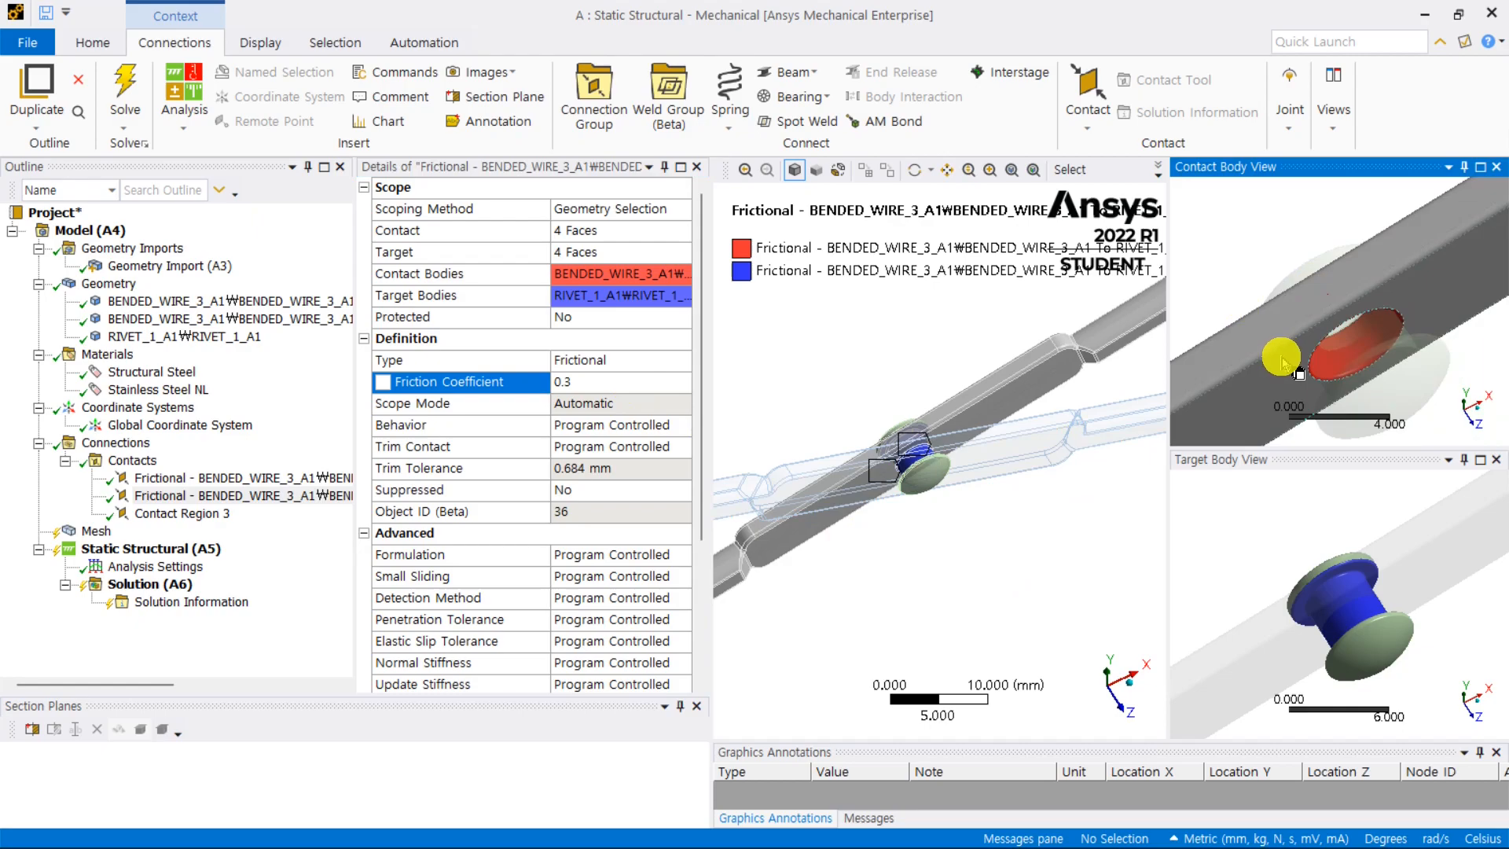
pyautogui.scroll(-2, 1328, 305)
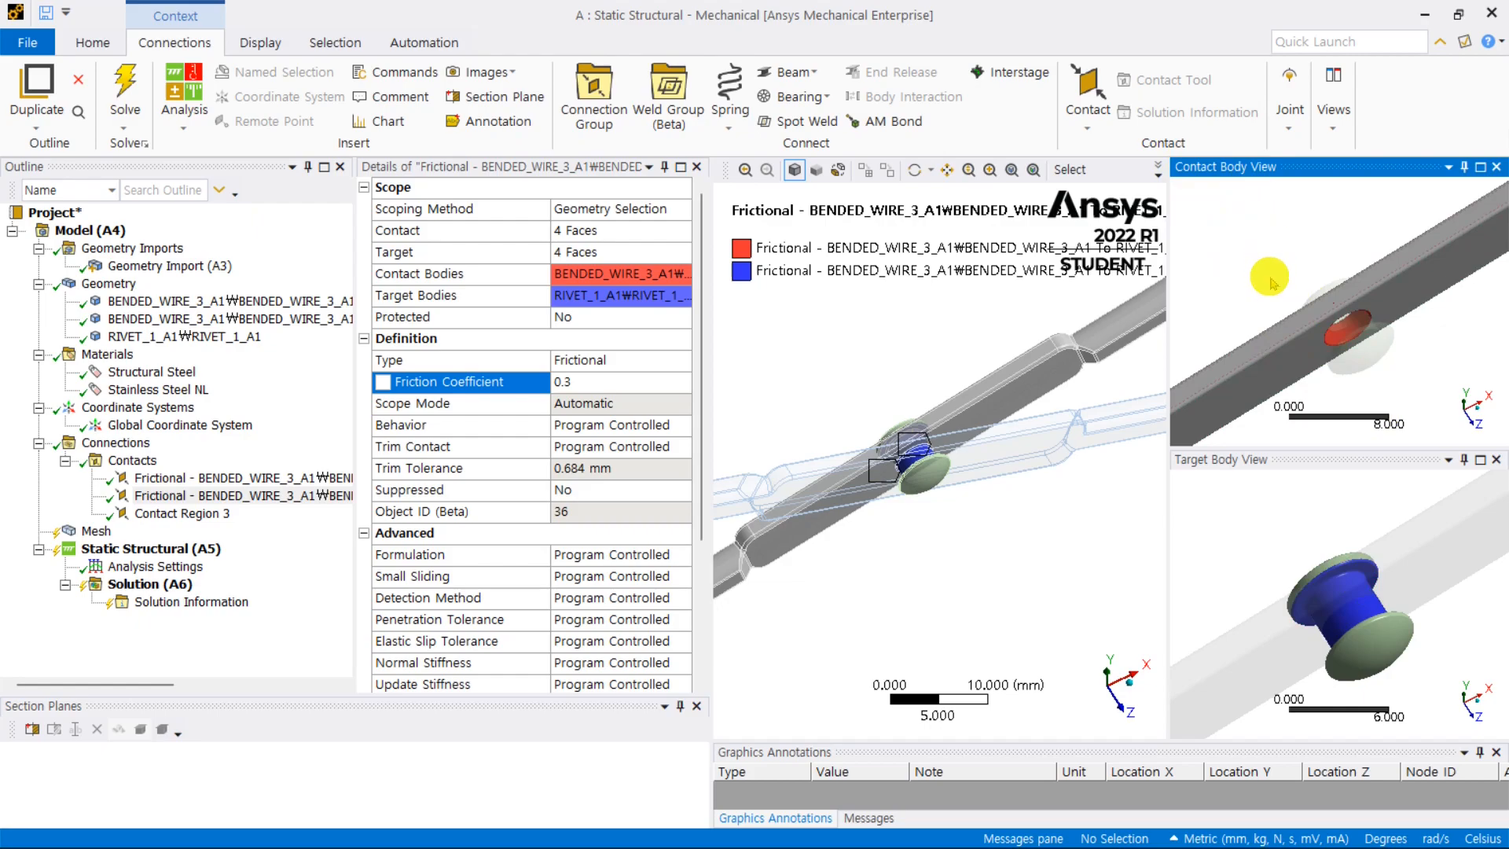
pyautogui.scroll(-2, 1320, 330)
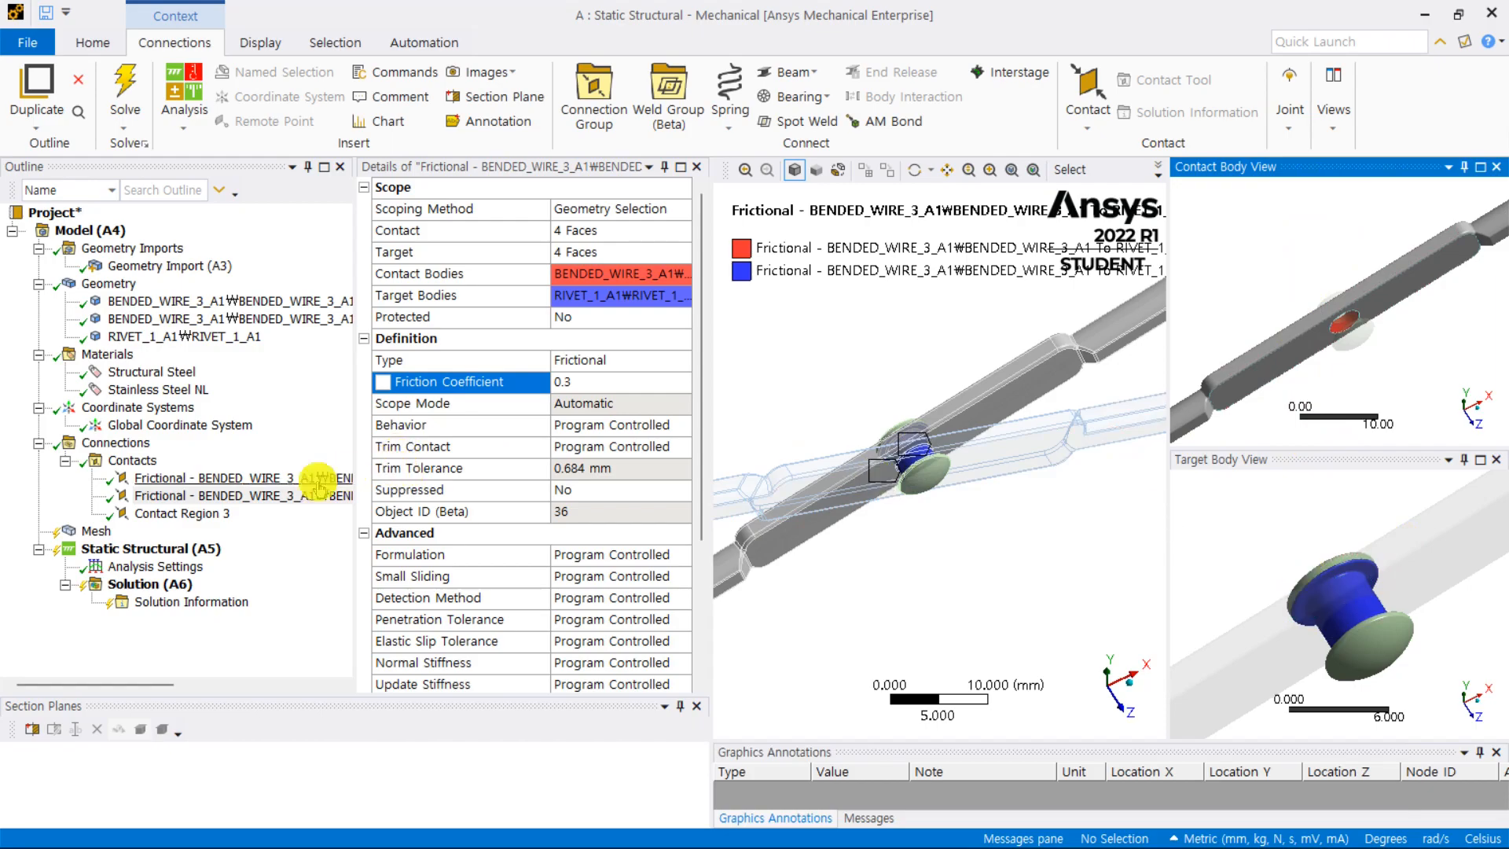
pyautogui.rightClick(279, 500)
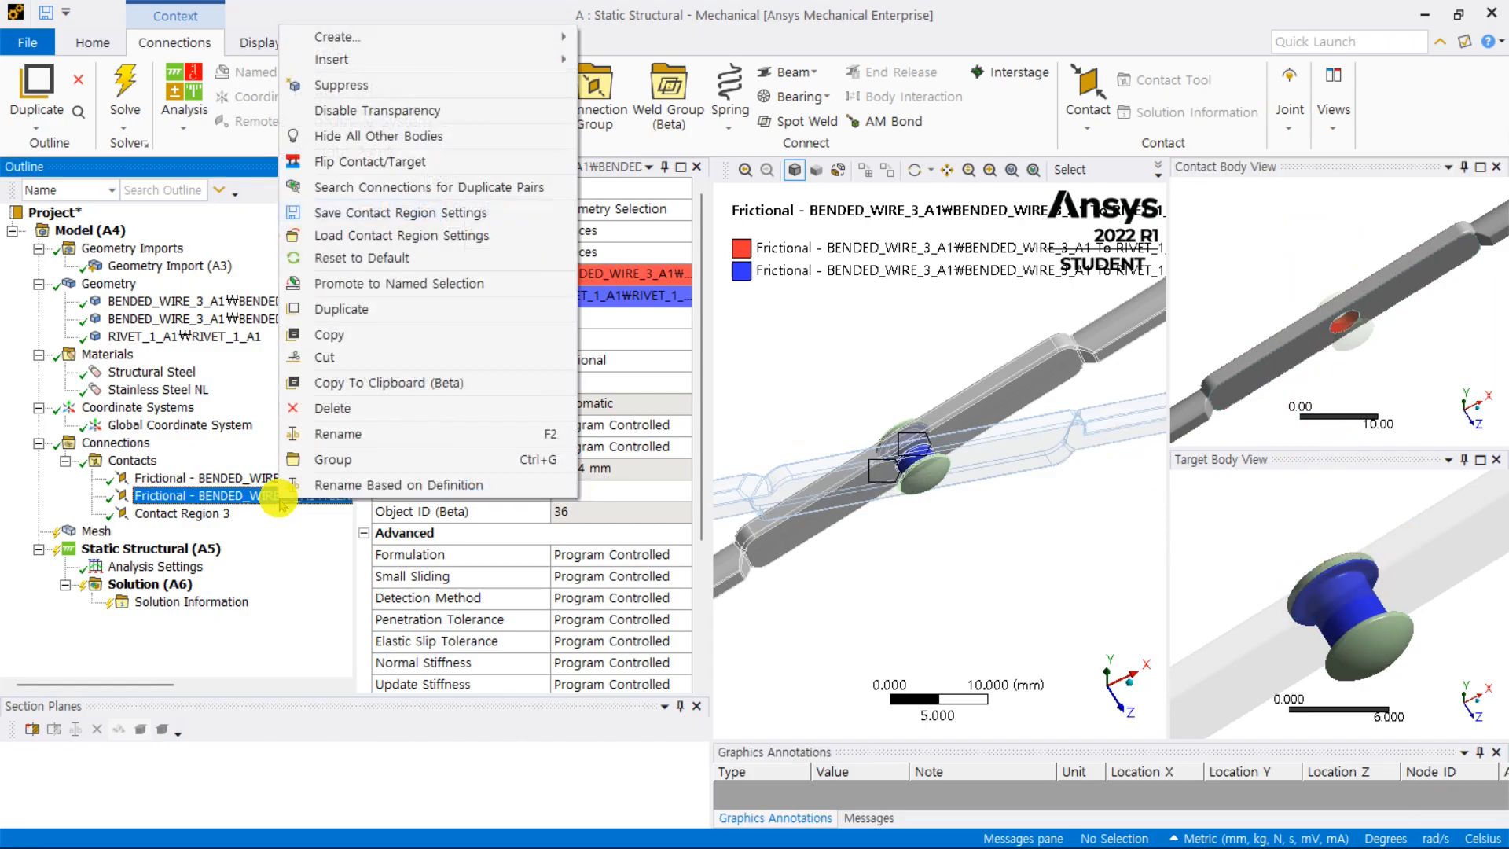
pyautogui.click(385, 161)
pyautogui.scroll(3, 1296, 342)
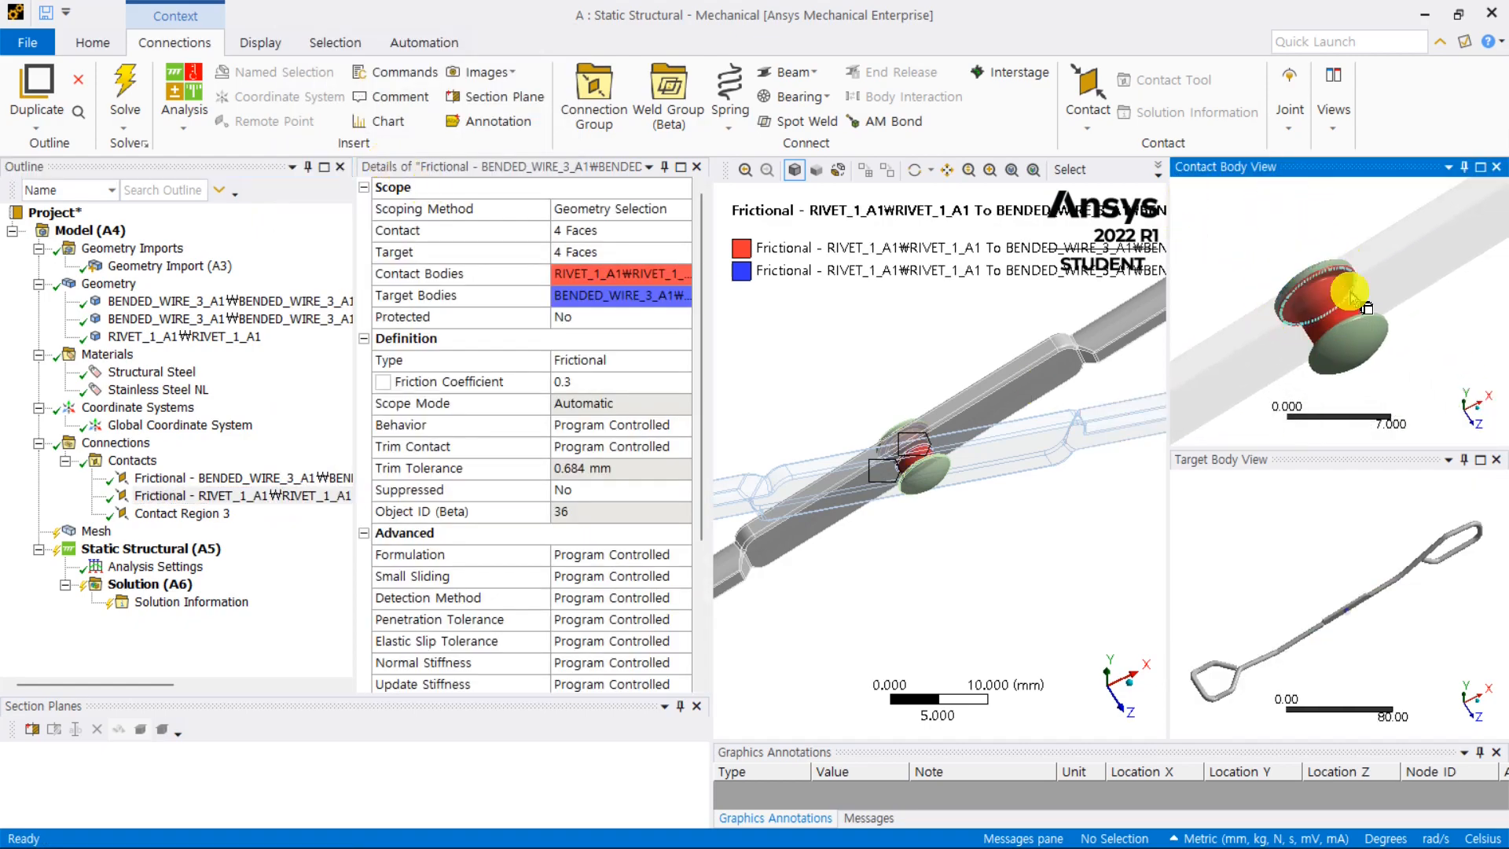
pyautogui.scroll(10, 1338, 597)
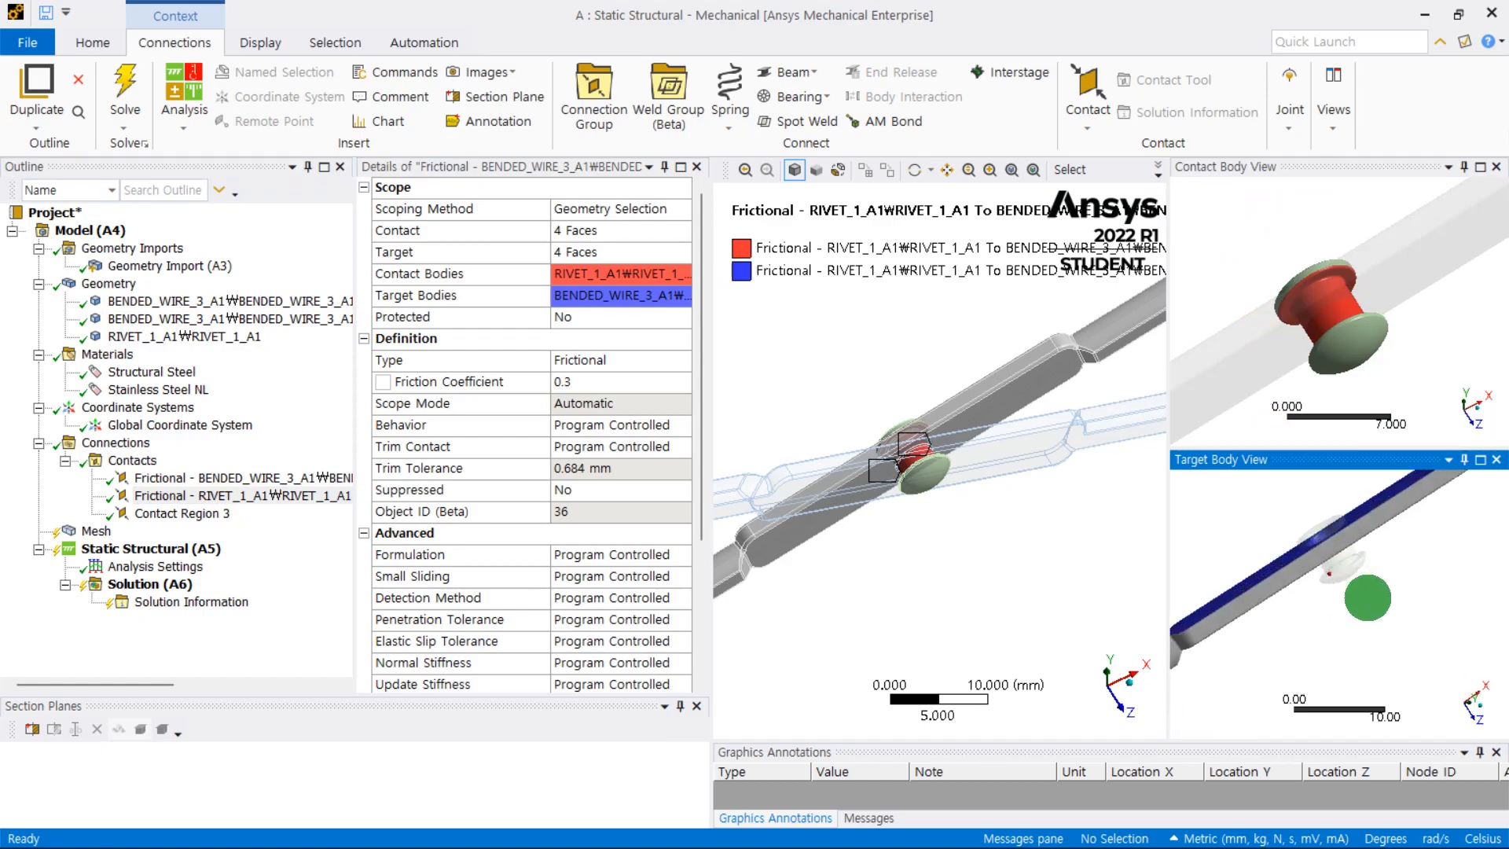
pyautogui.scroll(5, 1296, 523)
pyautogui.scroll(-7, 1348, 581)
pyautogui.scroll(4, 1356, 578)
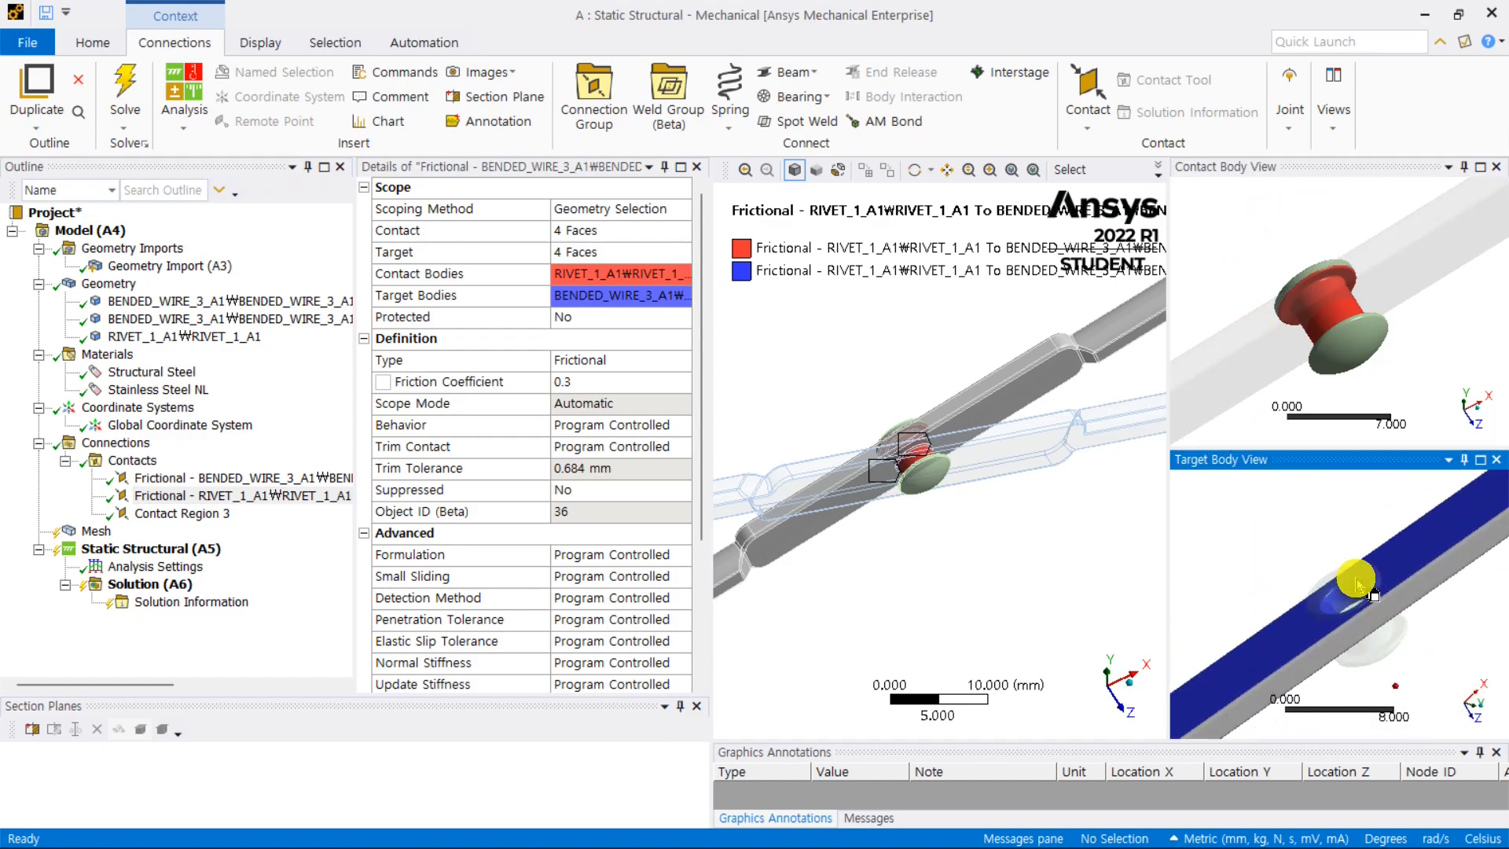
# Step: Flip the contact and target sides of Contact Region 3 so the rivet becomes the contact body and the wire the target
pyautogui.click(198, 513)
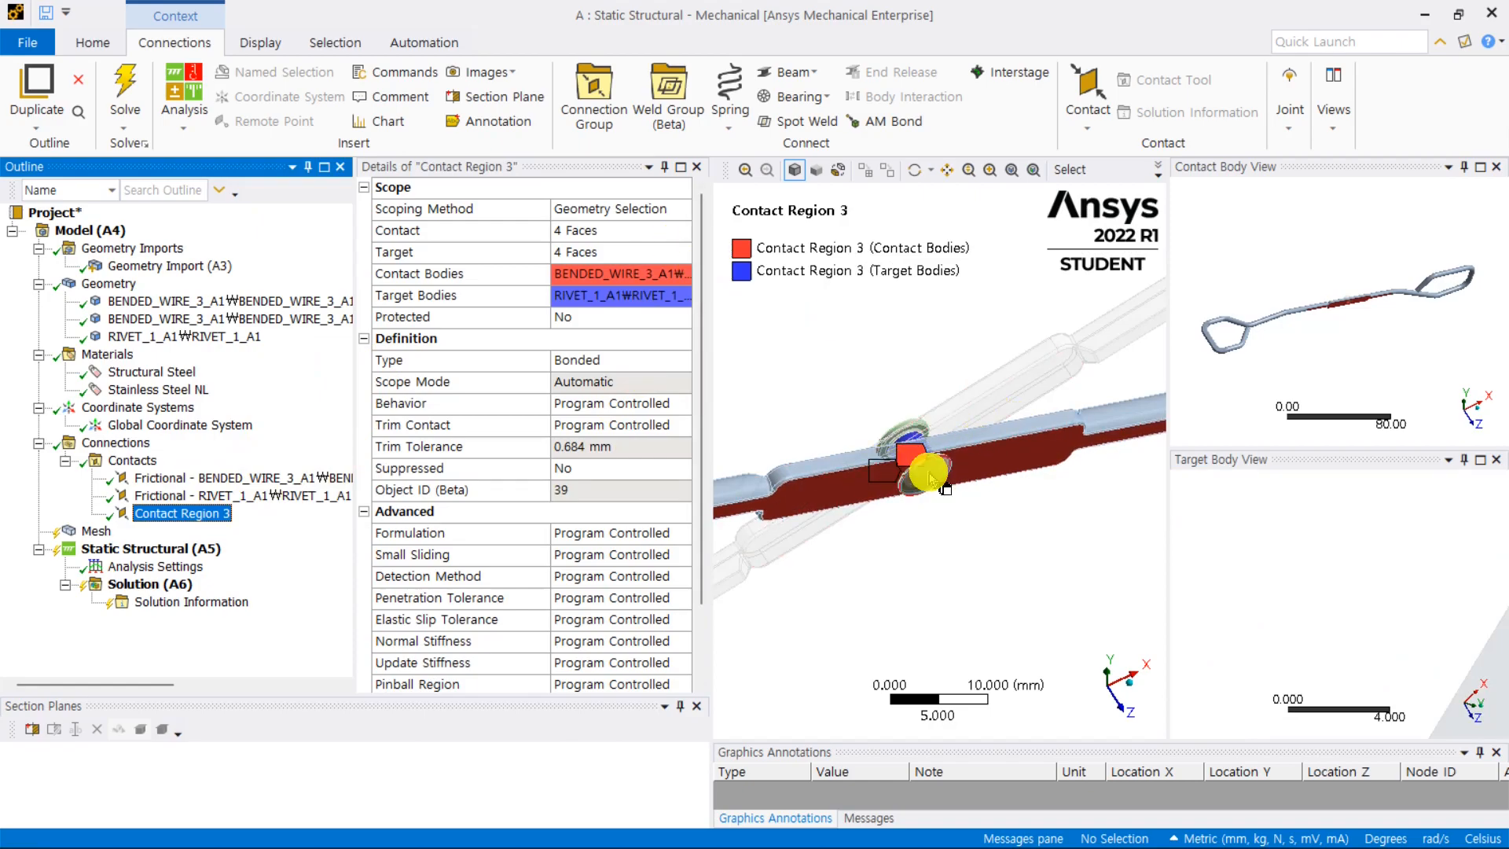
pyautogui.scroll(10, 1399, 322)
pyautogui.scroll(-5, 1420, 581)
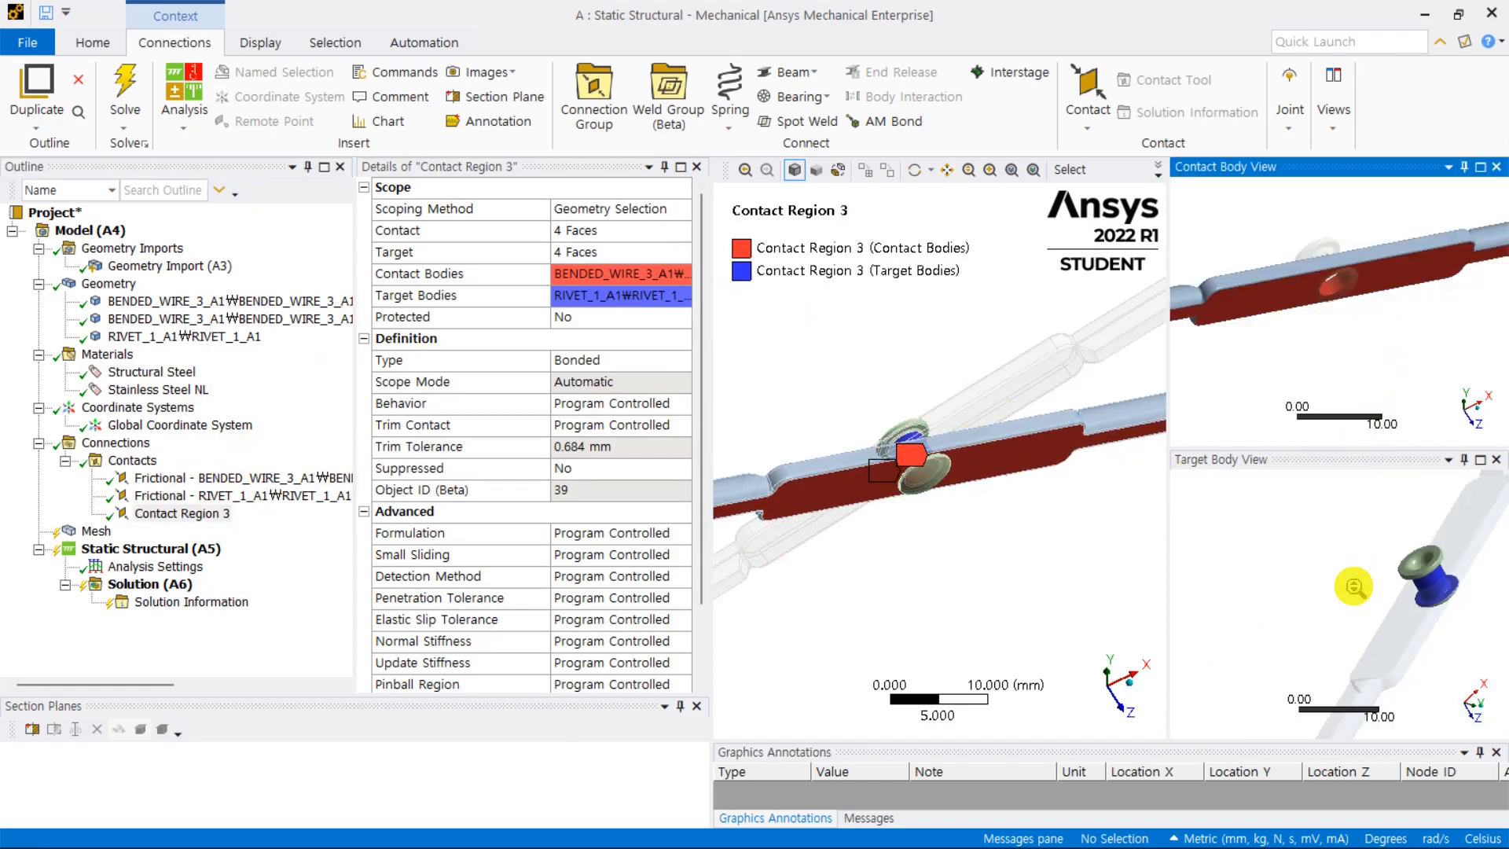
pyautogui.scroll(2, 1419, 595)
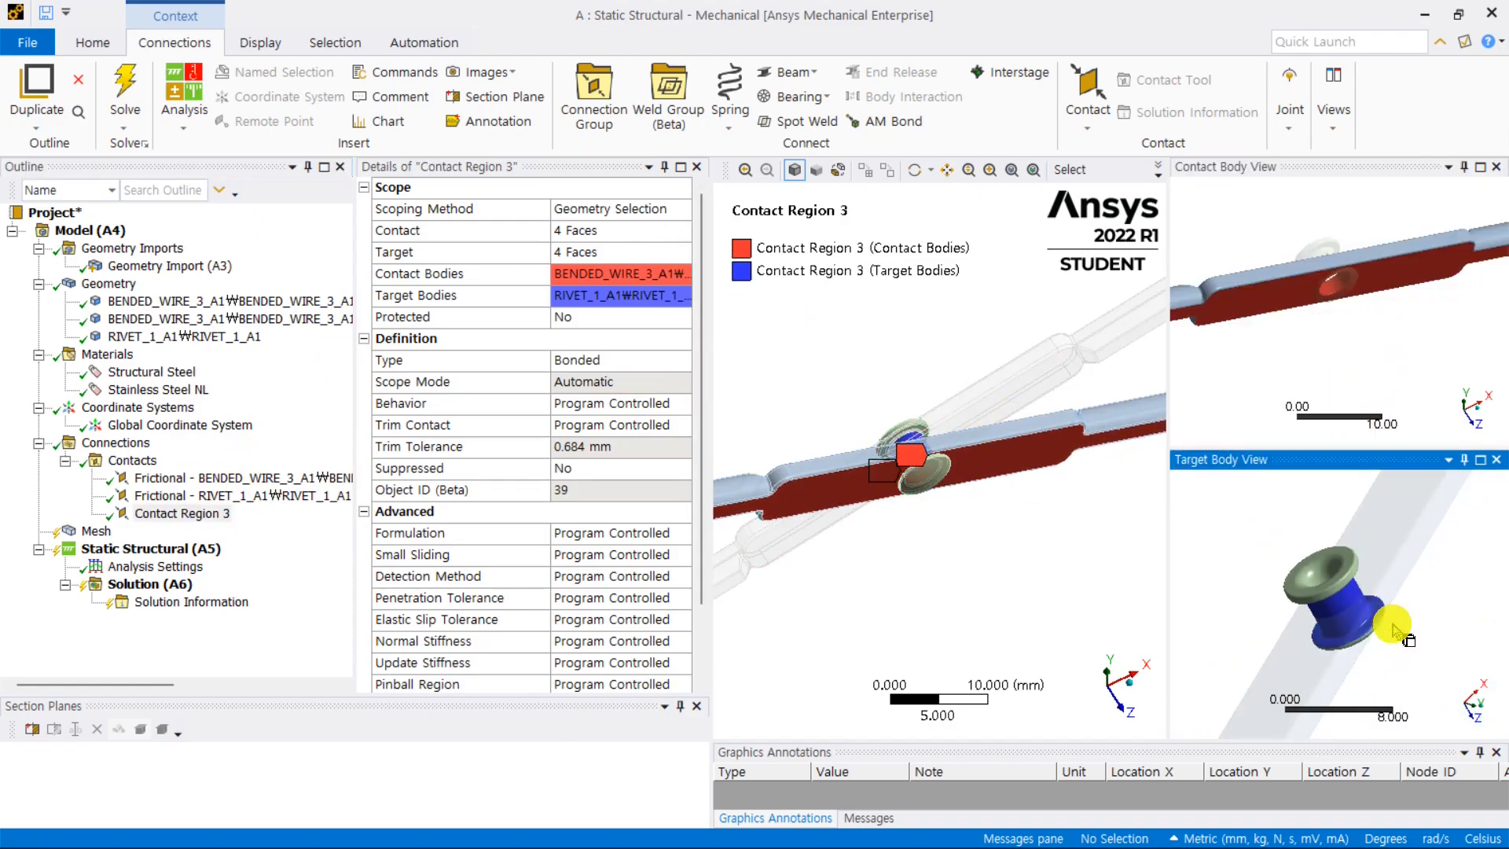
pyautogui.rightClick(183, 513)
pyautogui.click(346, 179)
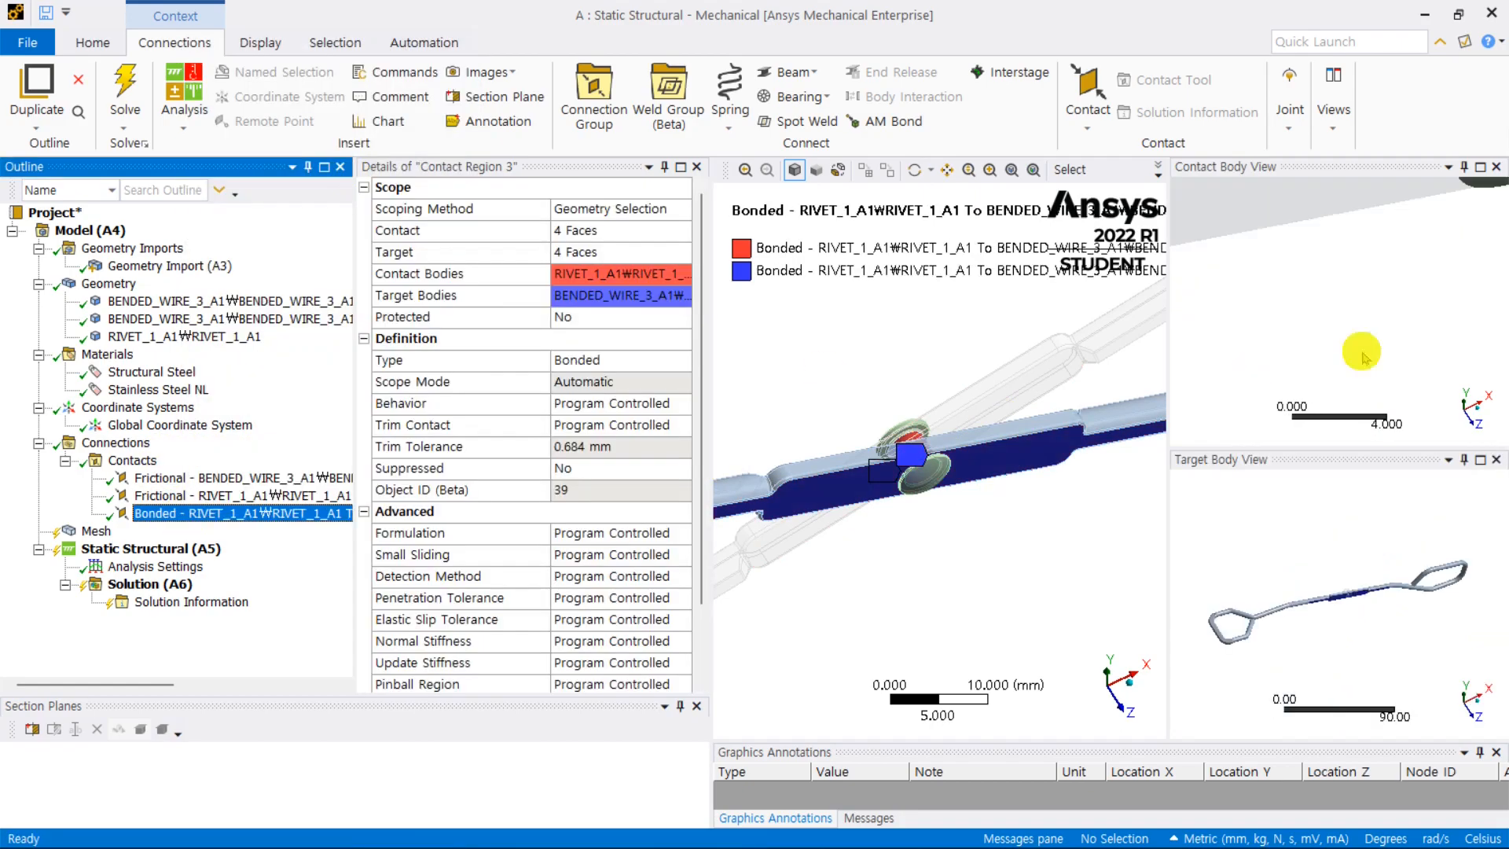
pyautogui.scroll(5, 1380, 287)
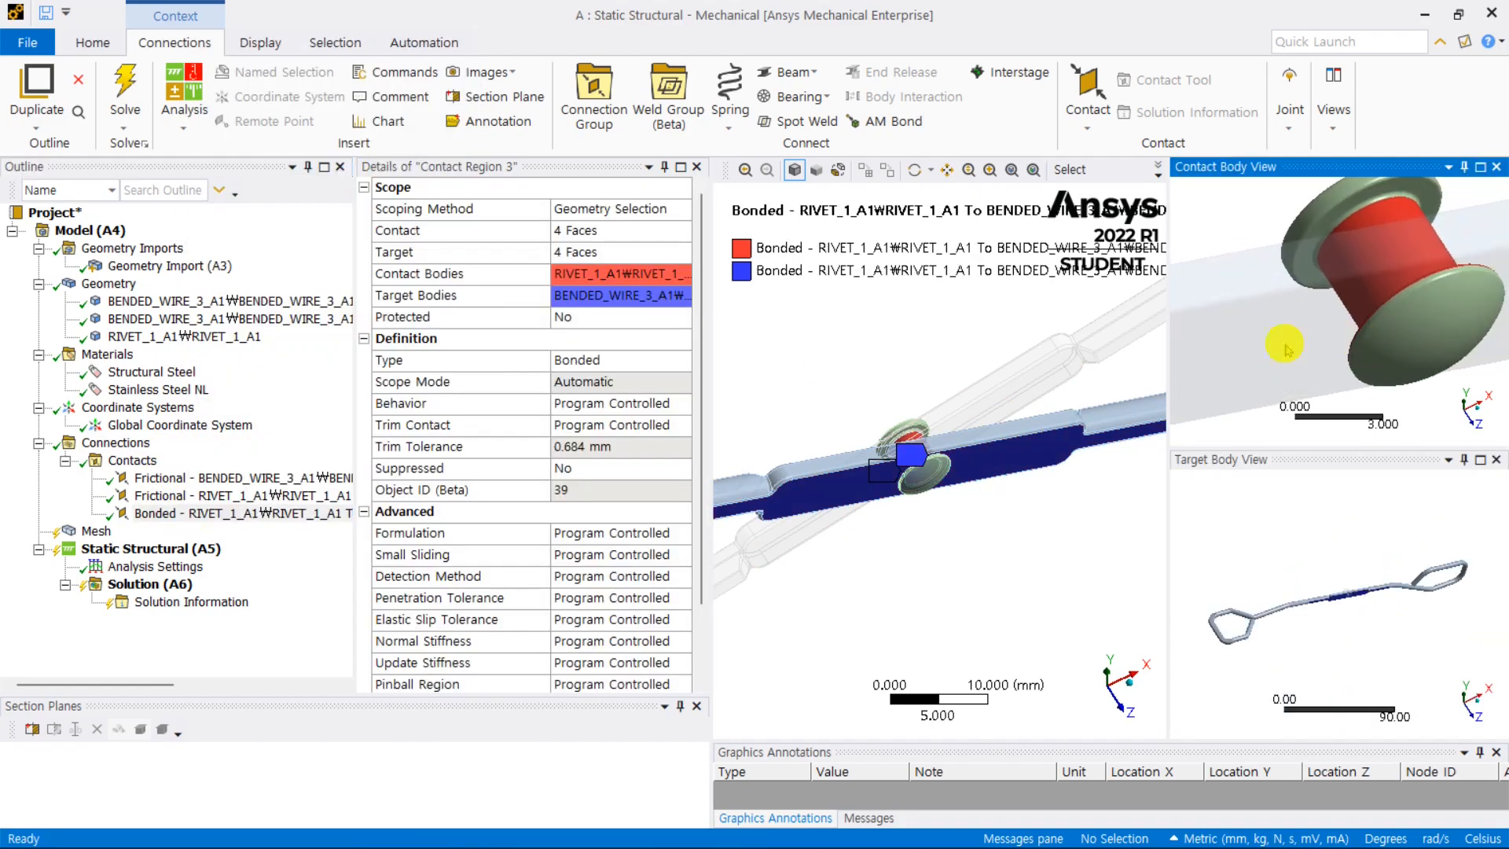
# Step: Change the flipped third contact between the rivet and the wire to Frictional with a friction coefficient of 0.3
pyautogui.click(672, 361)
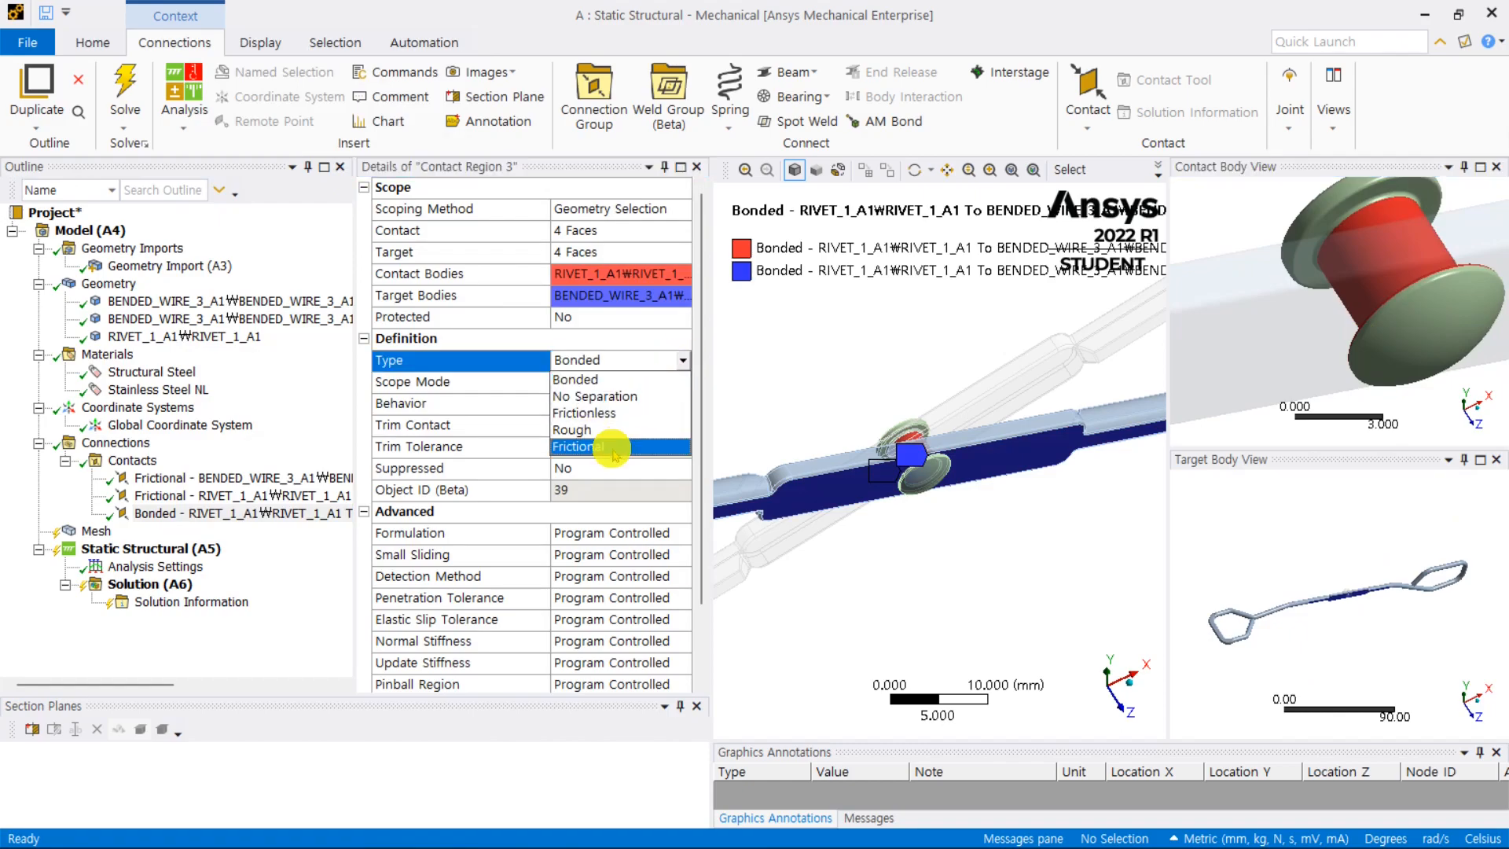
pyautogui.click(612, 438)
pyautogui.click(612, 384)
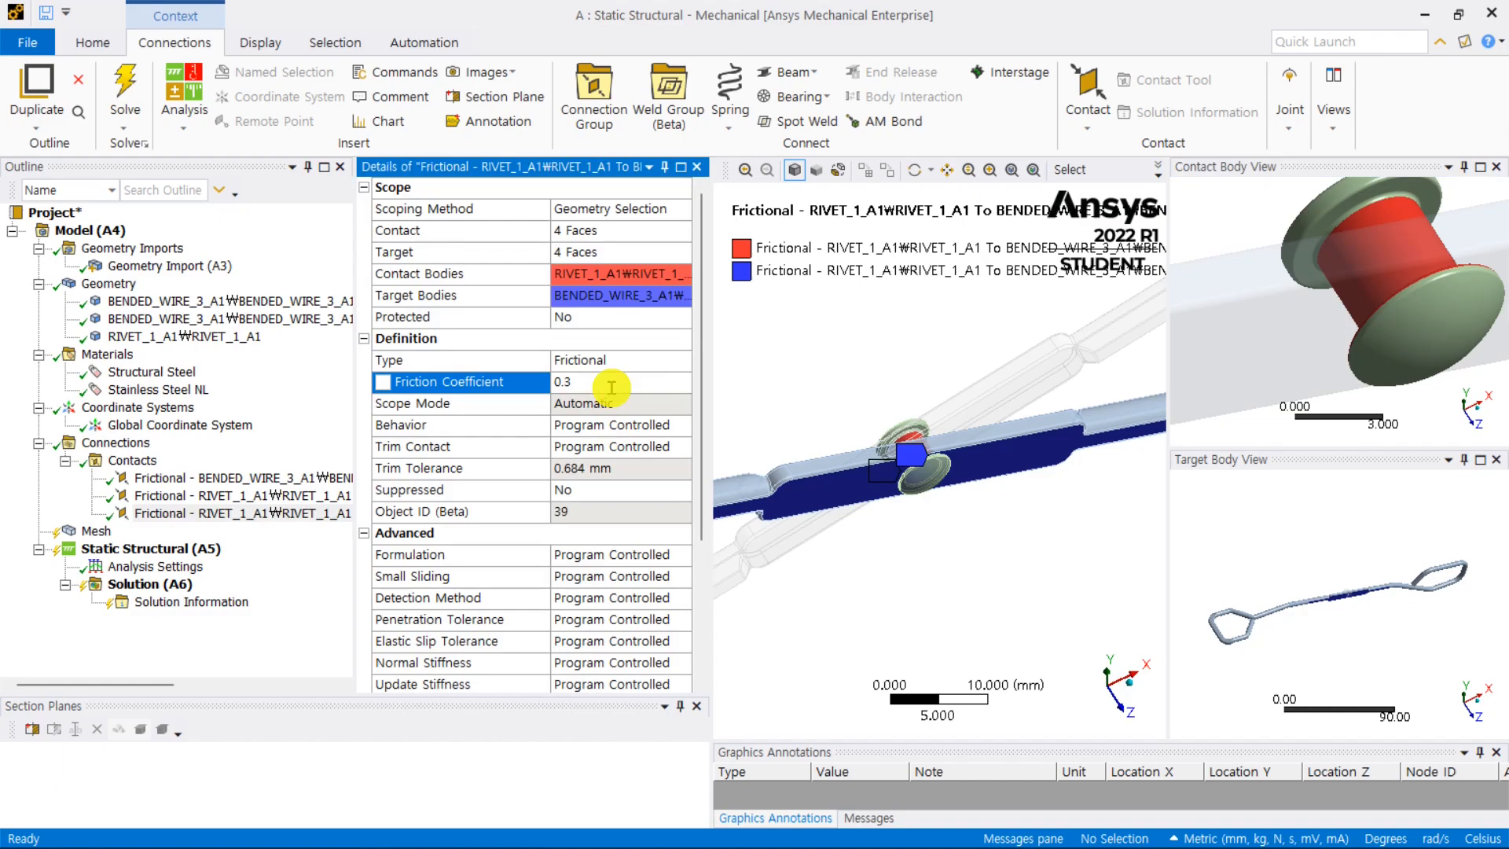
pyautogui.click(842, 326)
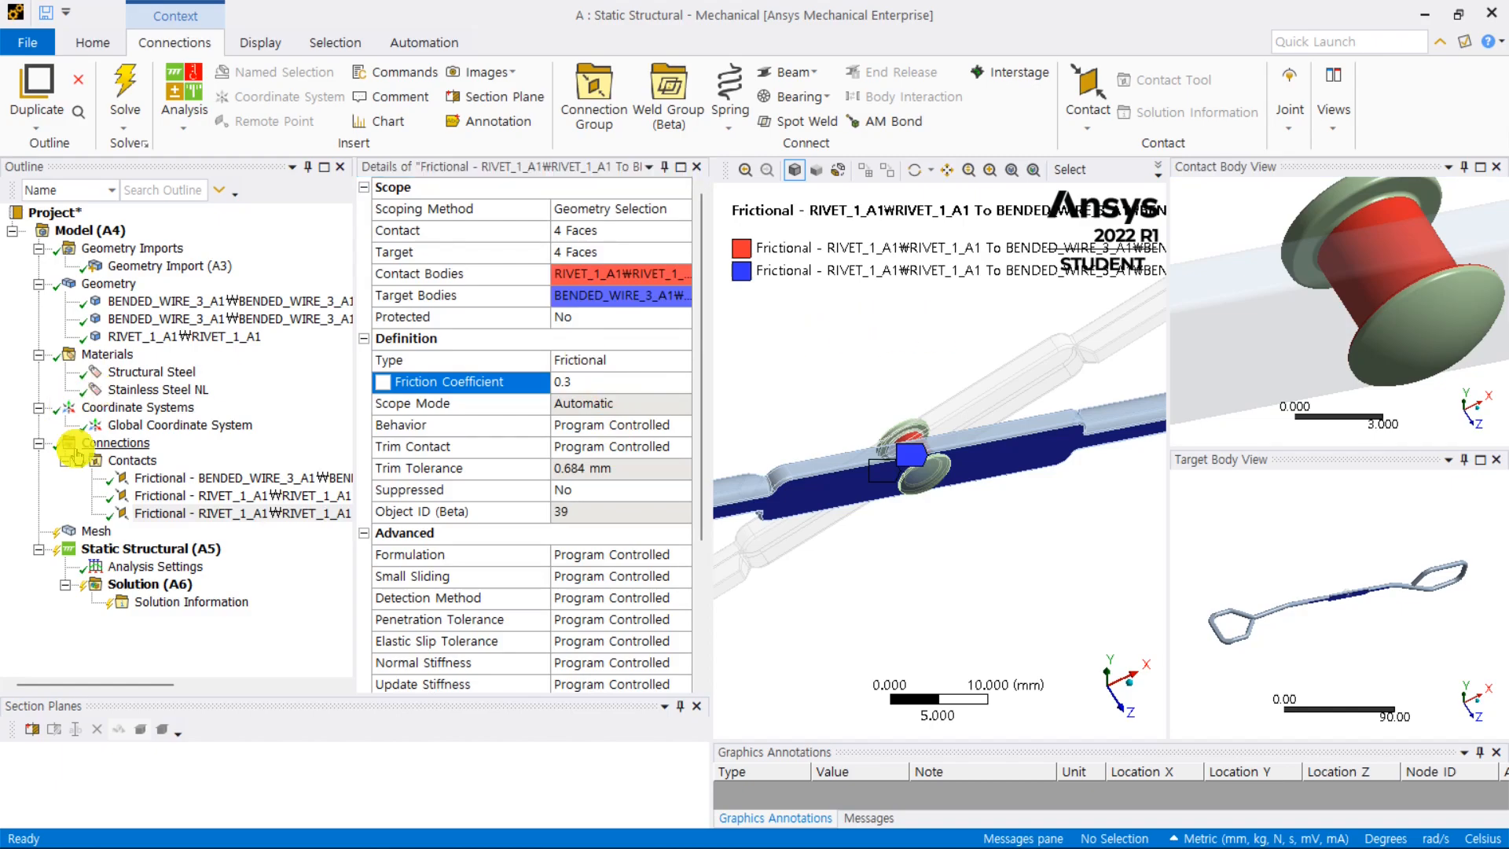
pyautogui.scroll(-3, 629, 408)
pyautogui.scroll(3, 633, 511)
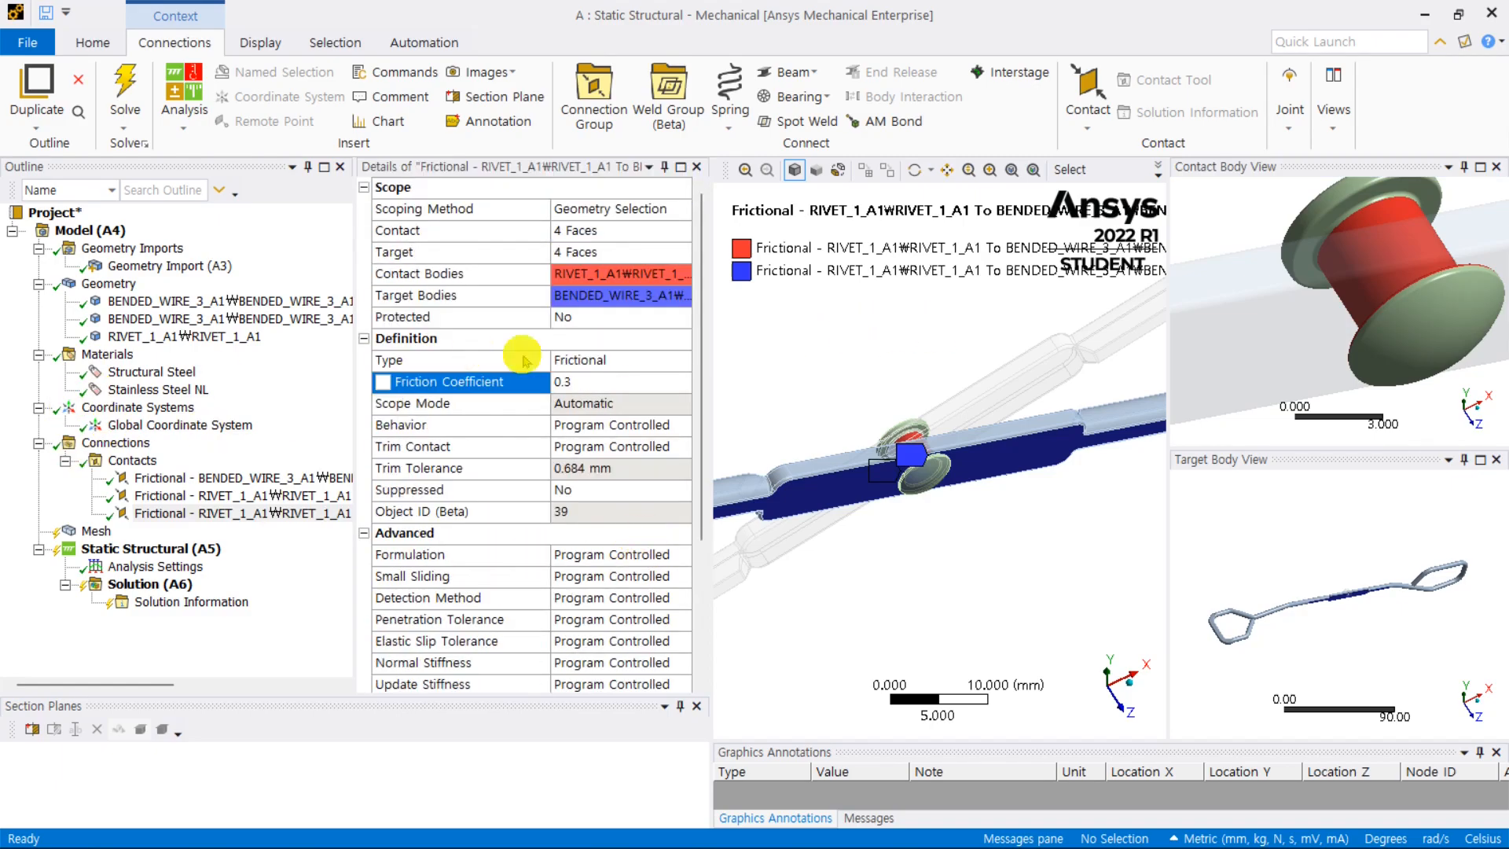
pyautogui.click(298, 431)
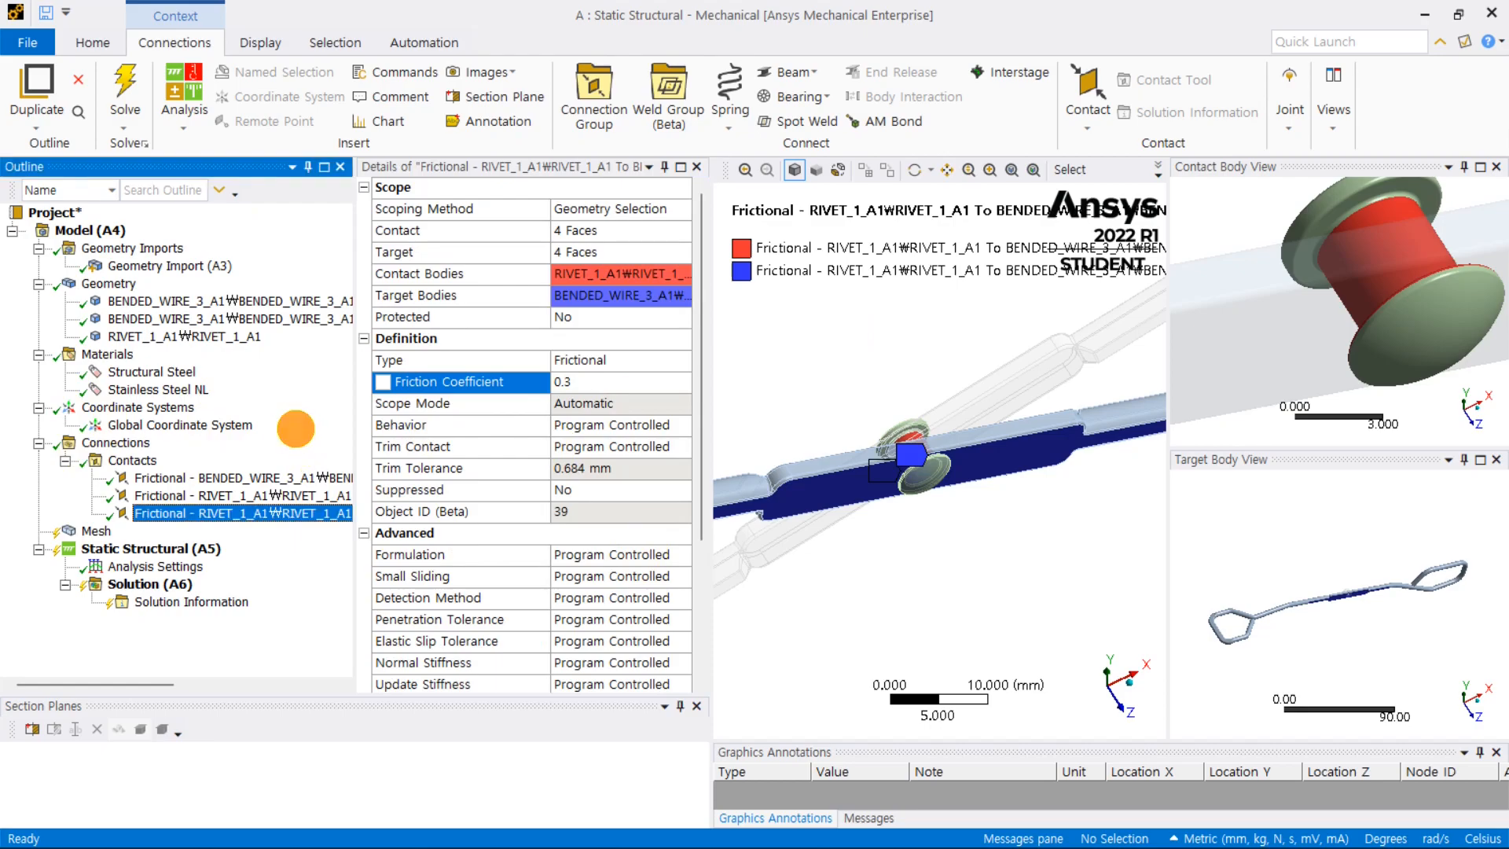
# Step: Set the global mesh element size to 2 mm and show the mesh sizing settings
pyautogui.click(96, 532)
pyautogui.scroll(-5, 1110, 367)
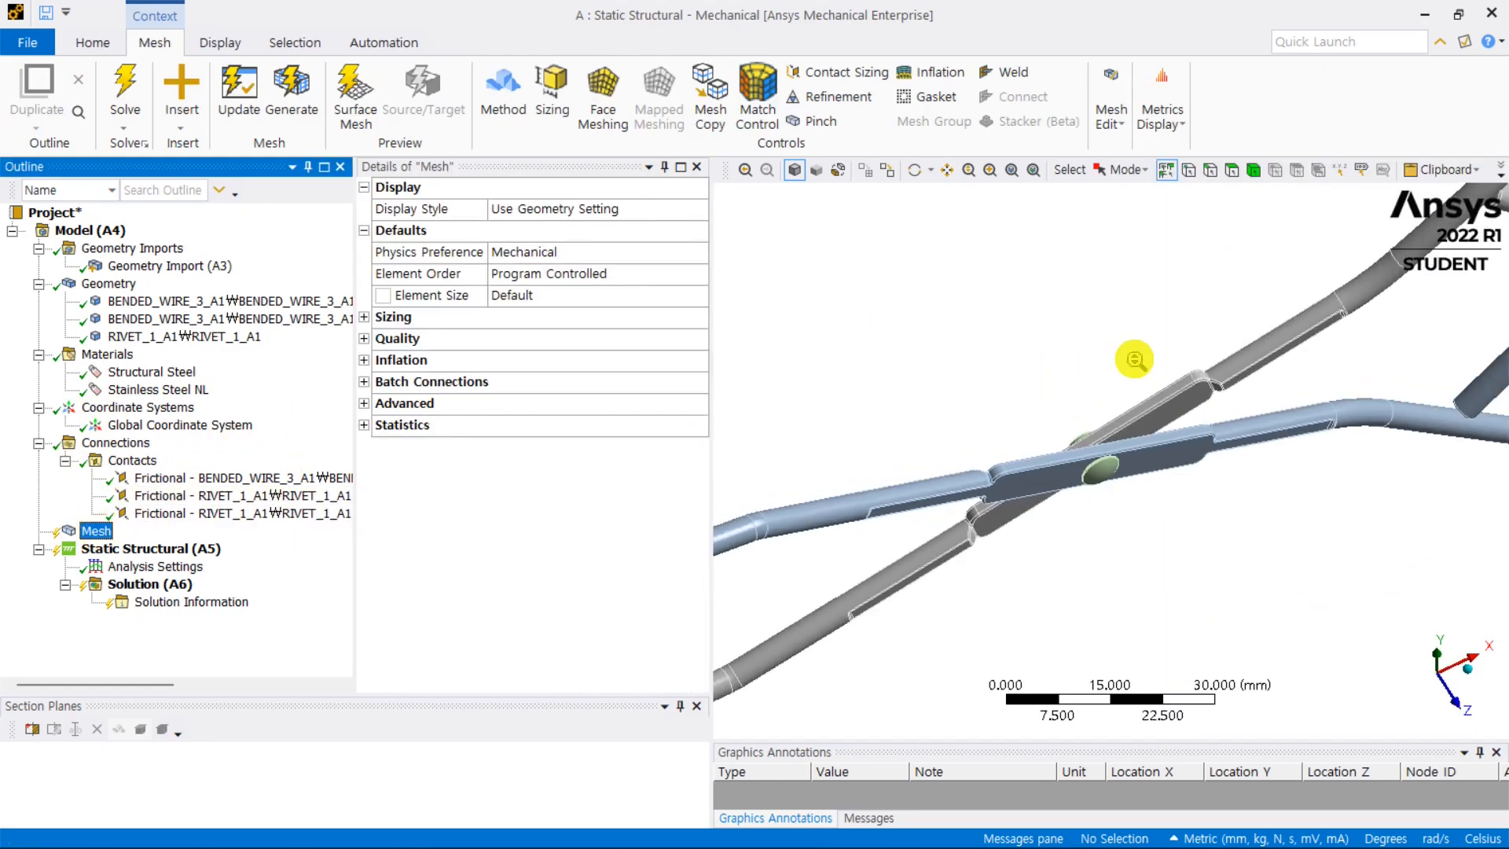
pyautogui.scroll(-4, 1109, 367)
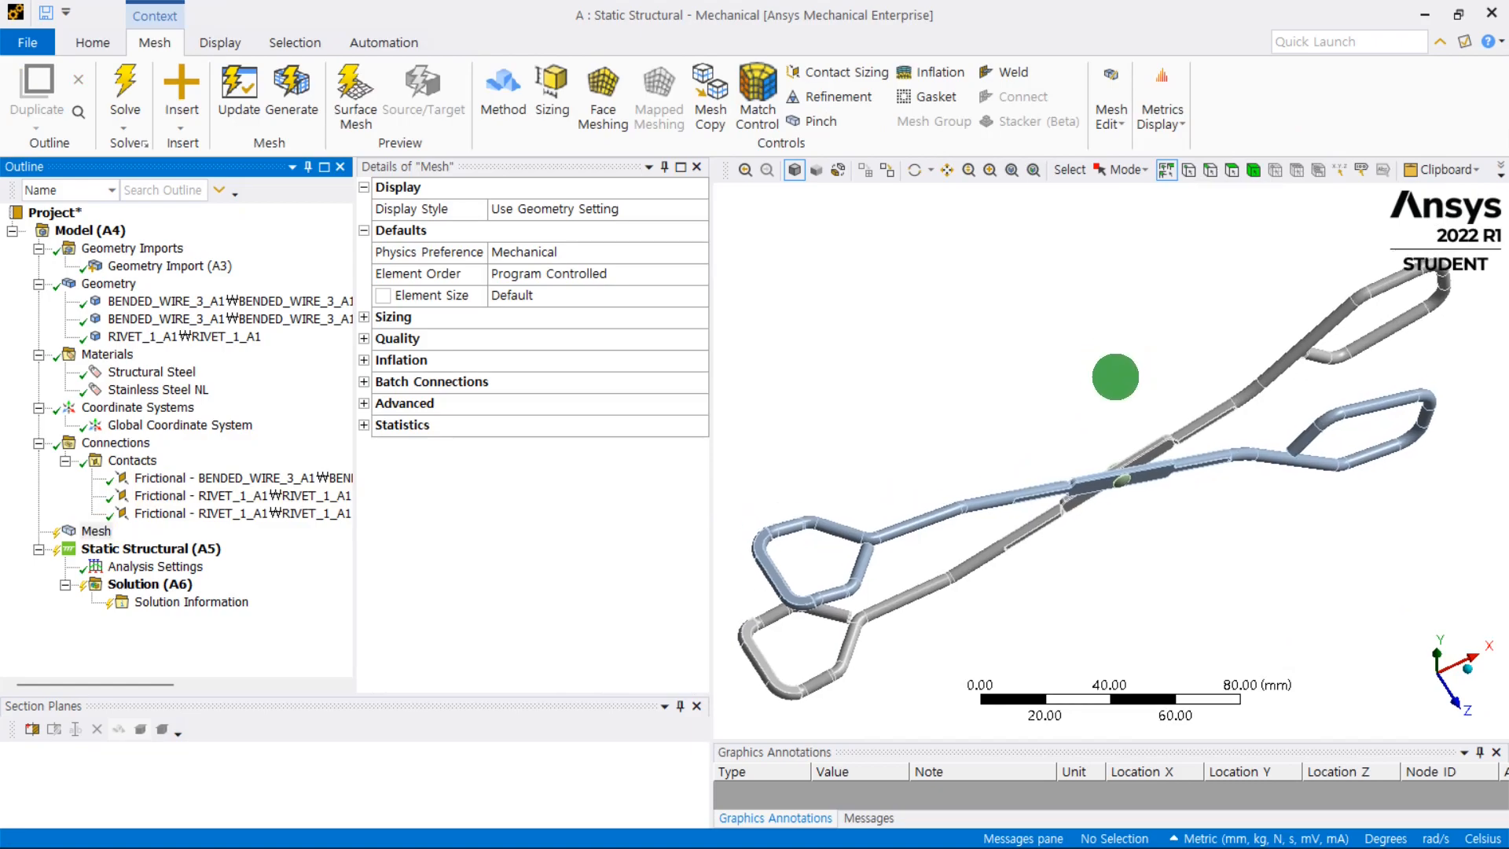
pyautogui.scroll(-1, 1106, 368)
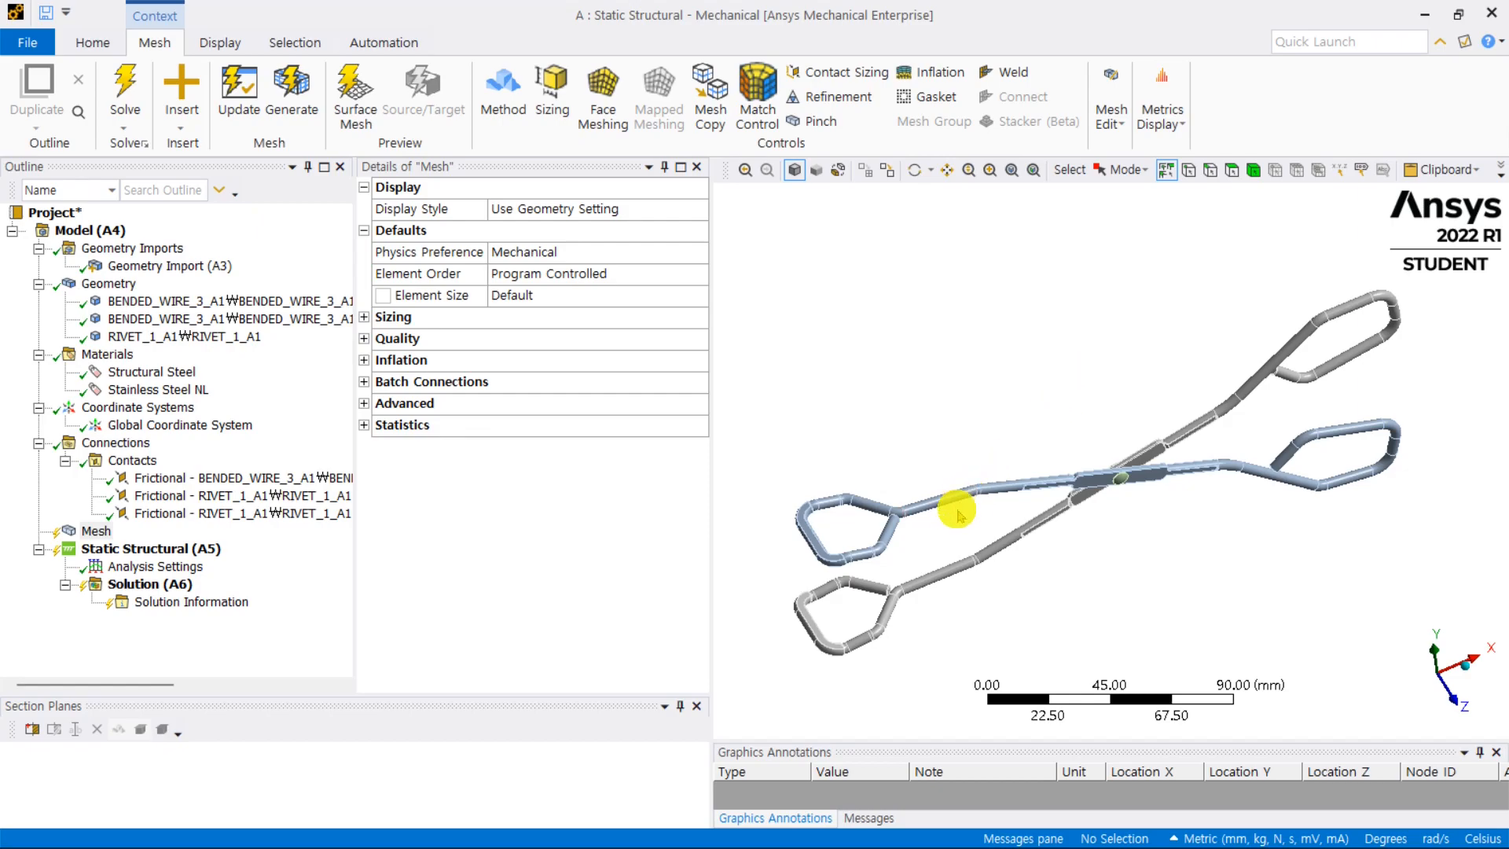
pyautogui.moveTo(938, 382); pyautogui.dragTo(984, 391, button='middle')
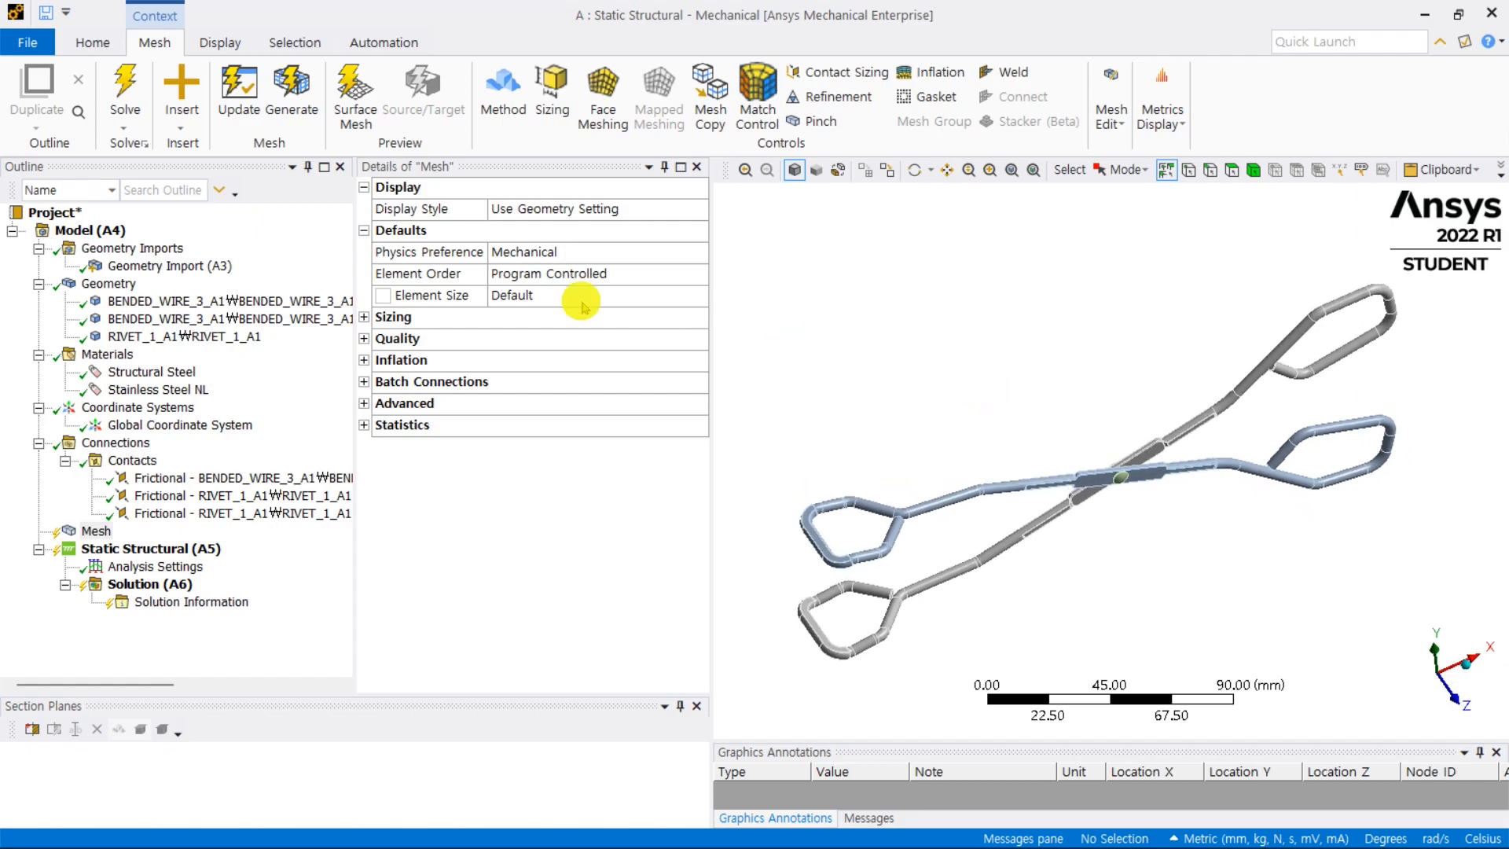
pyautogui.click(562, 294)
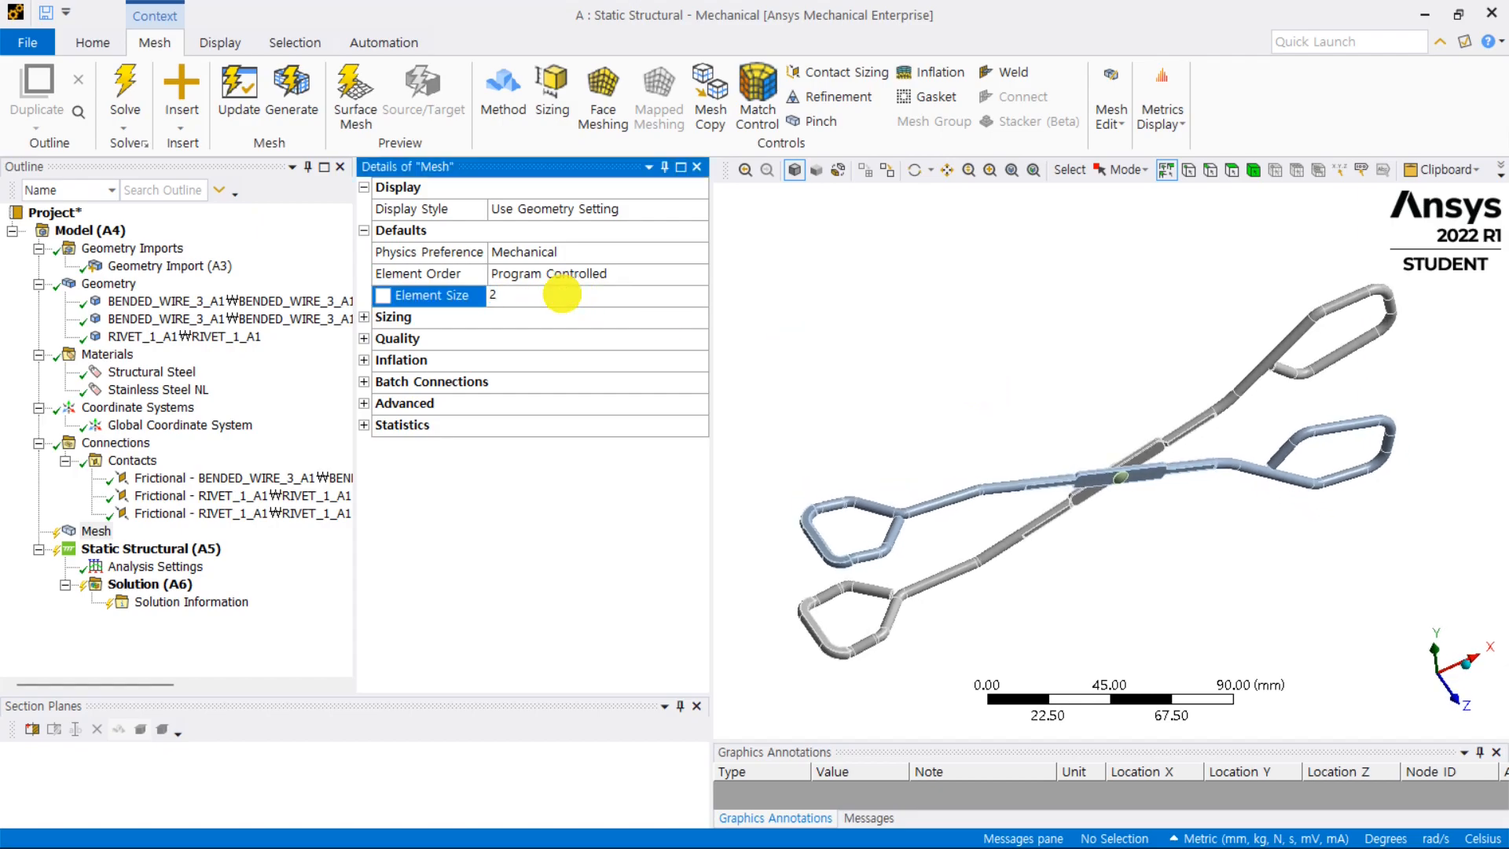
pyautogui.click(363, 316)
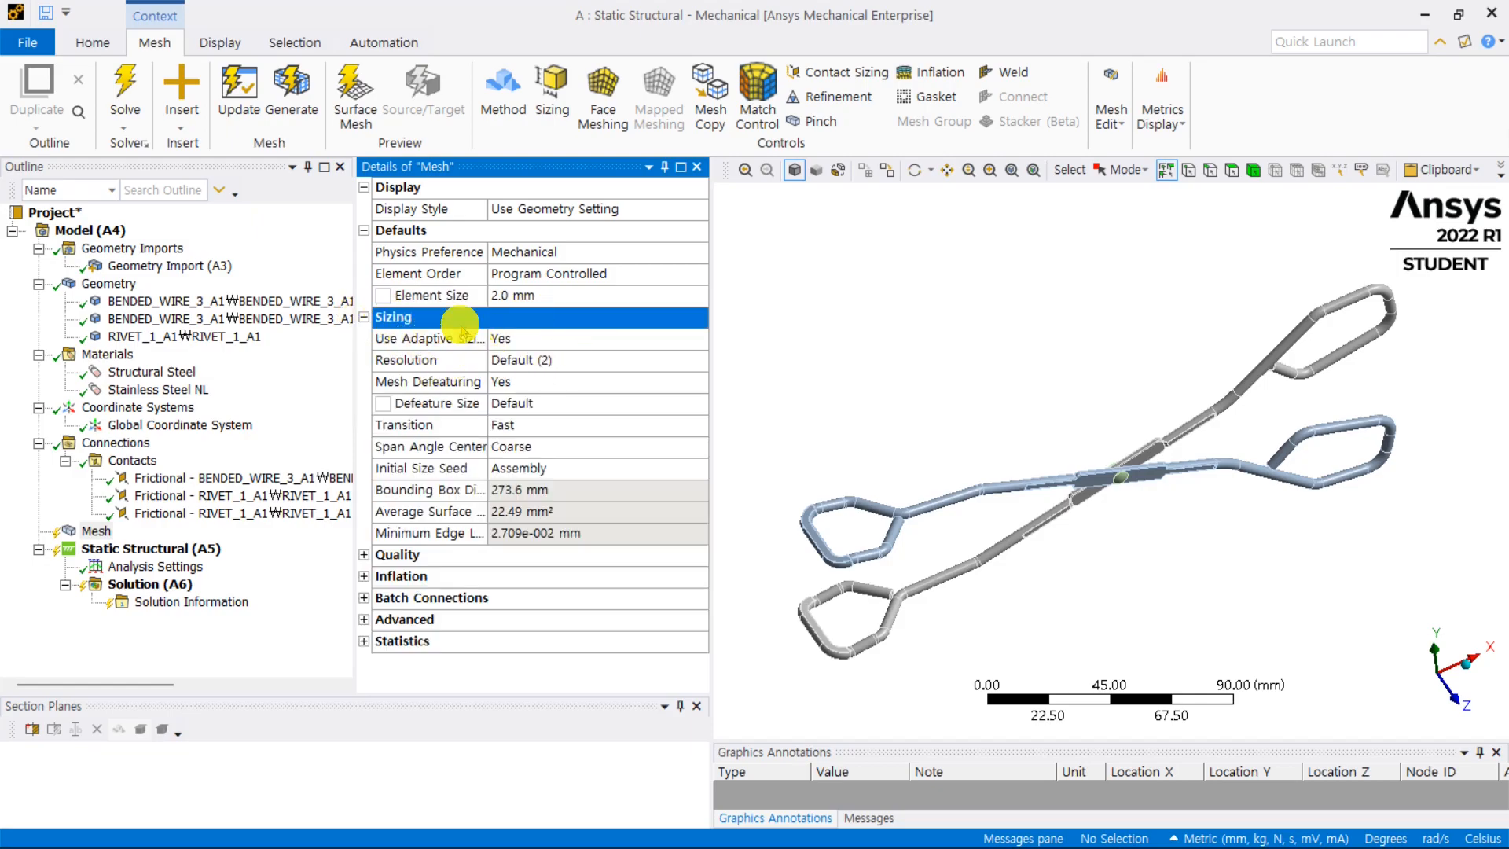
# Step: Generate the mesh of the tongs and show its node and element statistics
pyautogui.rightClick(98, 531)
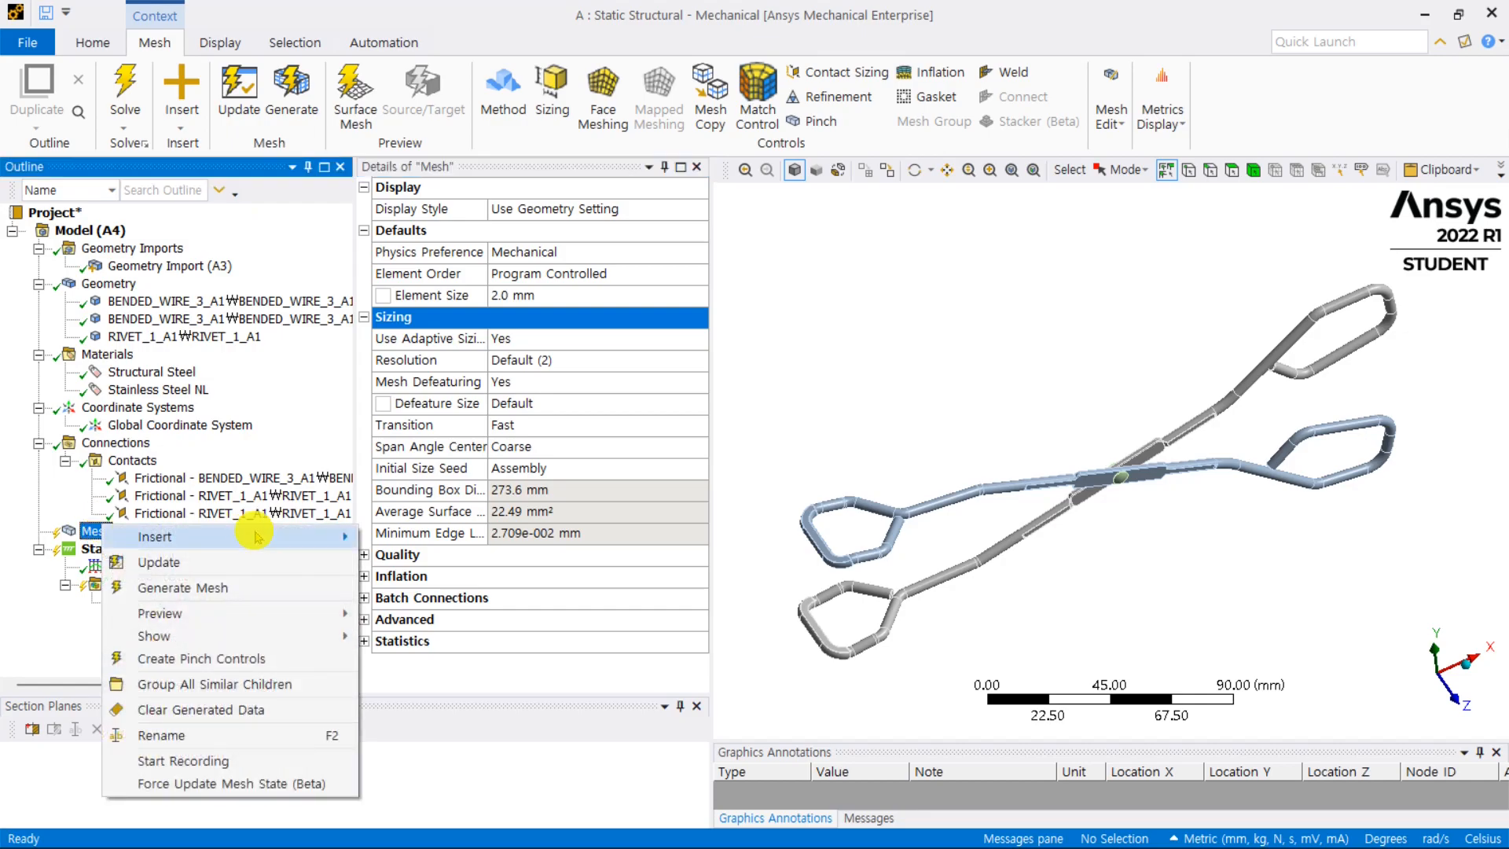
pyautogui.click(241, 590)
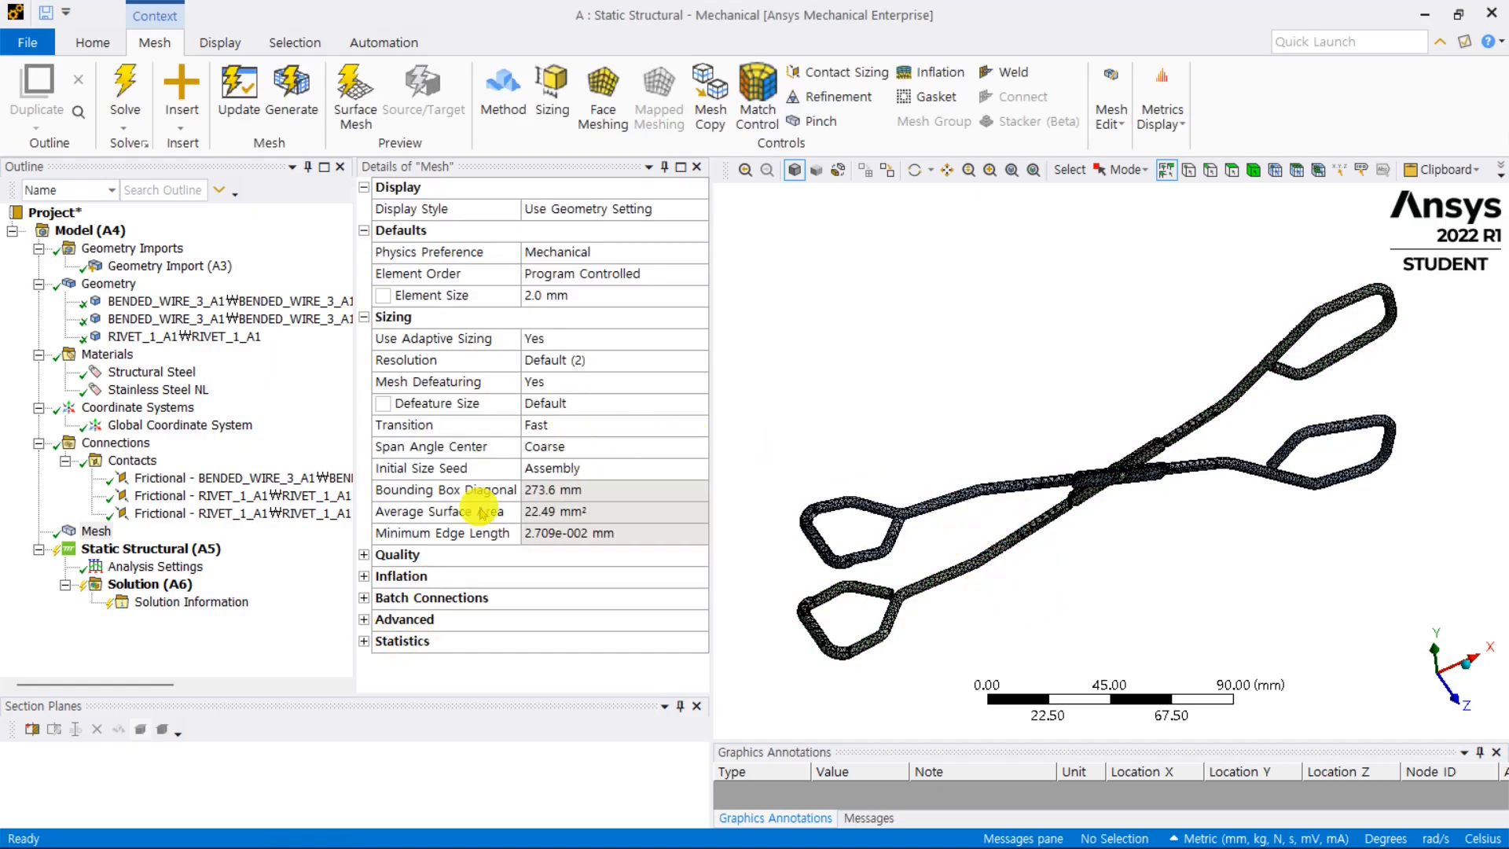
pyautogui.click(363, 641)
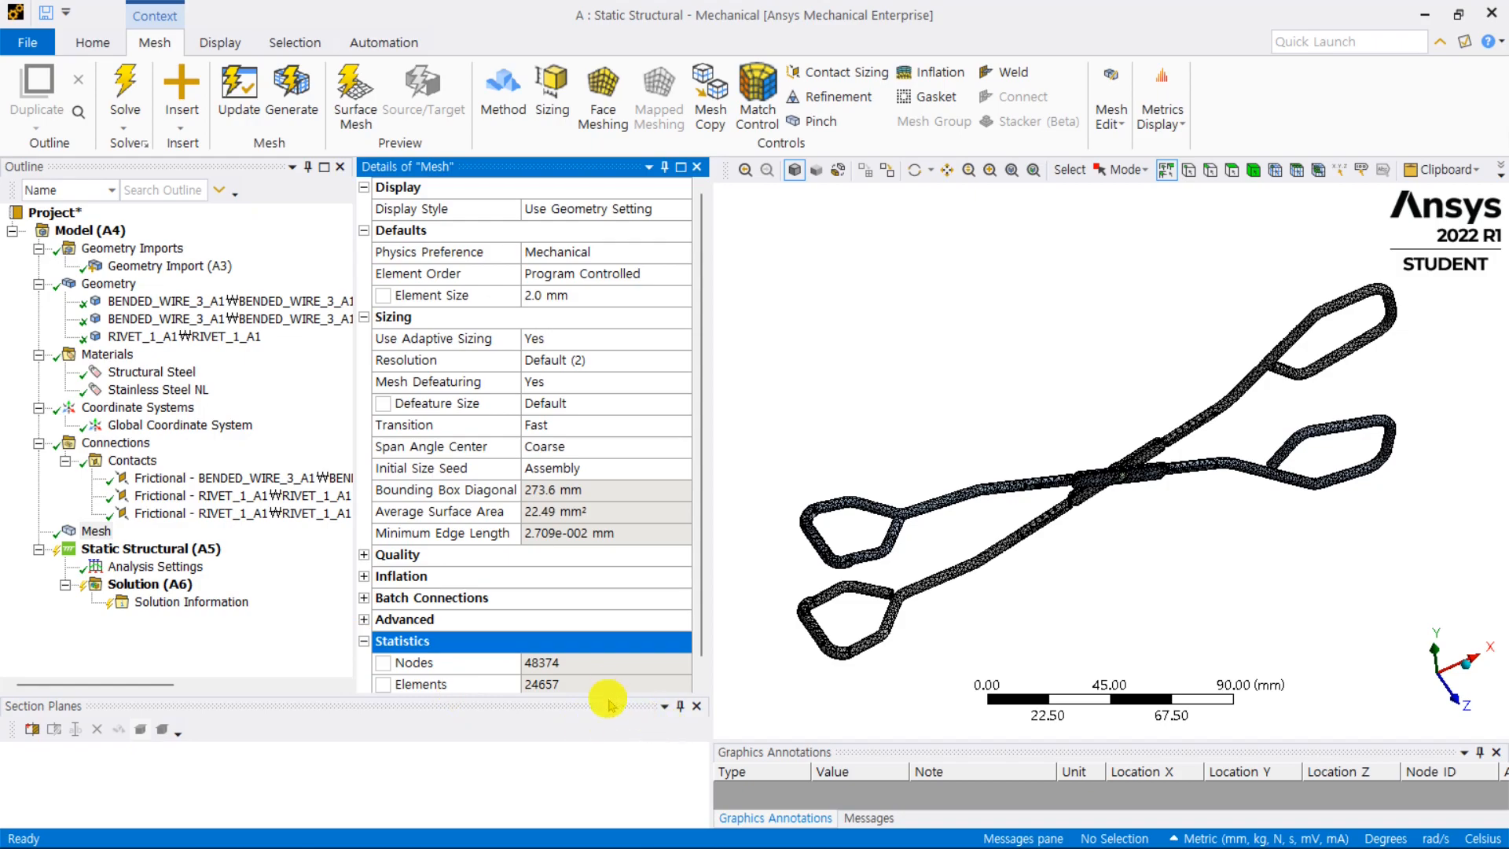
pyautogui.moveTo(609, 695); pyautogui.dragTo(606, 765)
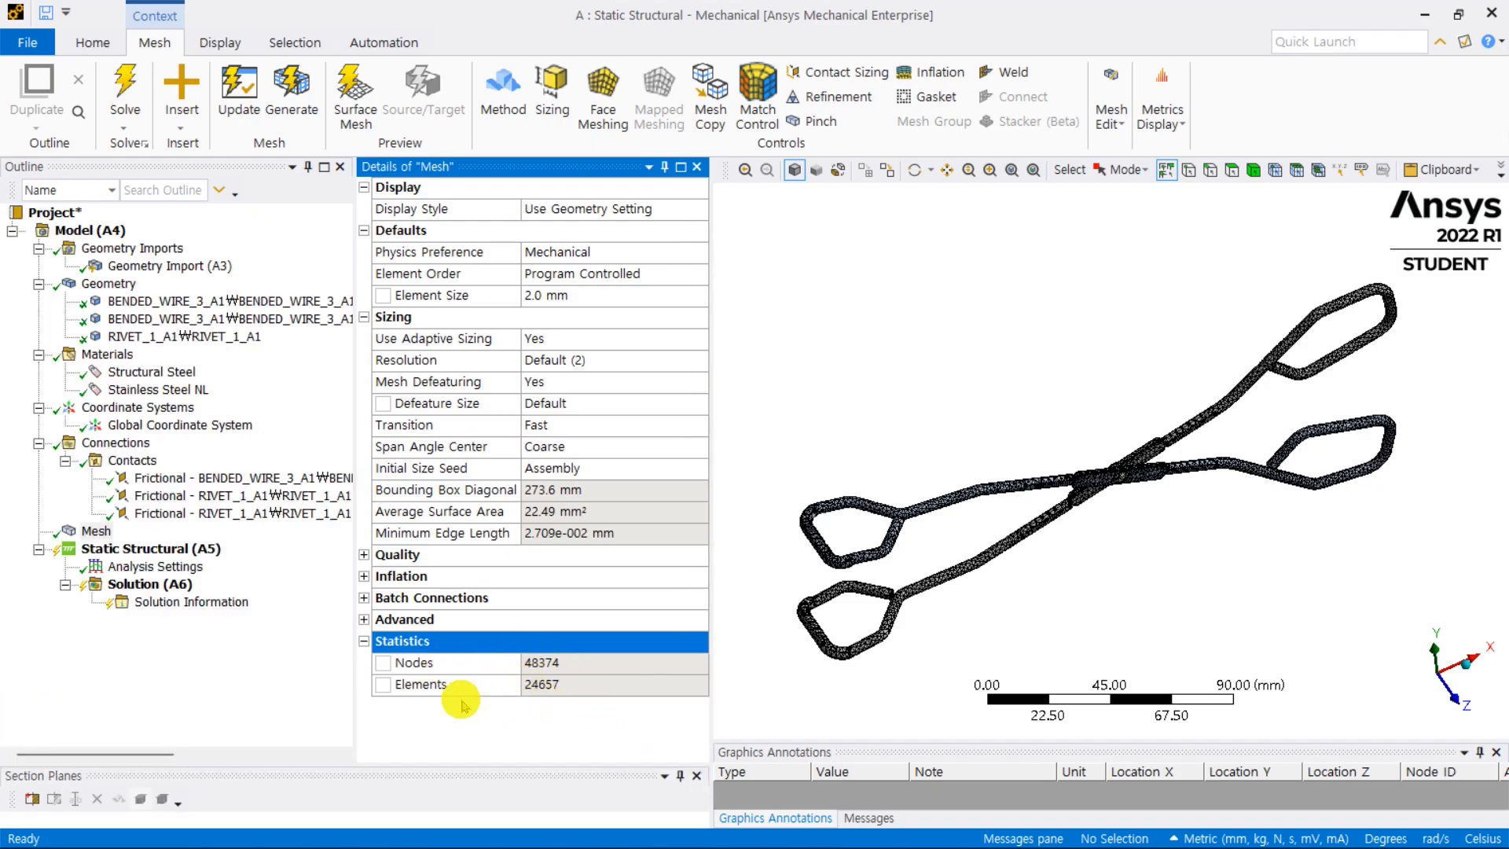
# Step: Examine the mesh on the flattened pivot section, along the round wires and at the wire end beside the loop
pyautogui.moveTo(1160, 420); pyautogui.dragTo(1084, 509, button='right')
pyautogui.moveTo(1203, 453); pyautogui.dragTo(1233, 433, button='middle')
pyautogui.moveTo(1284, 391); pyautogui.dragTo(1210, 385, button='middle')
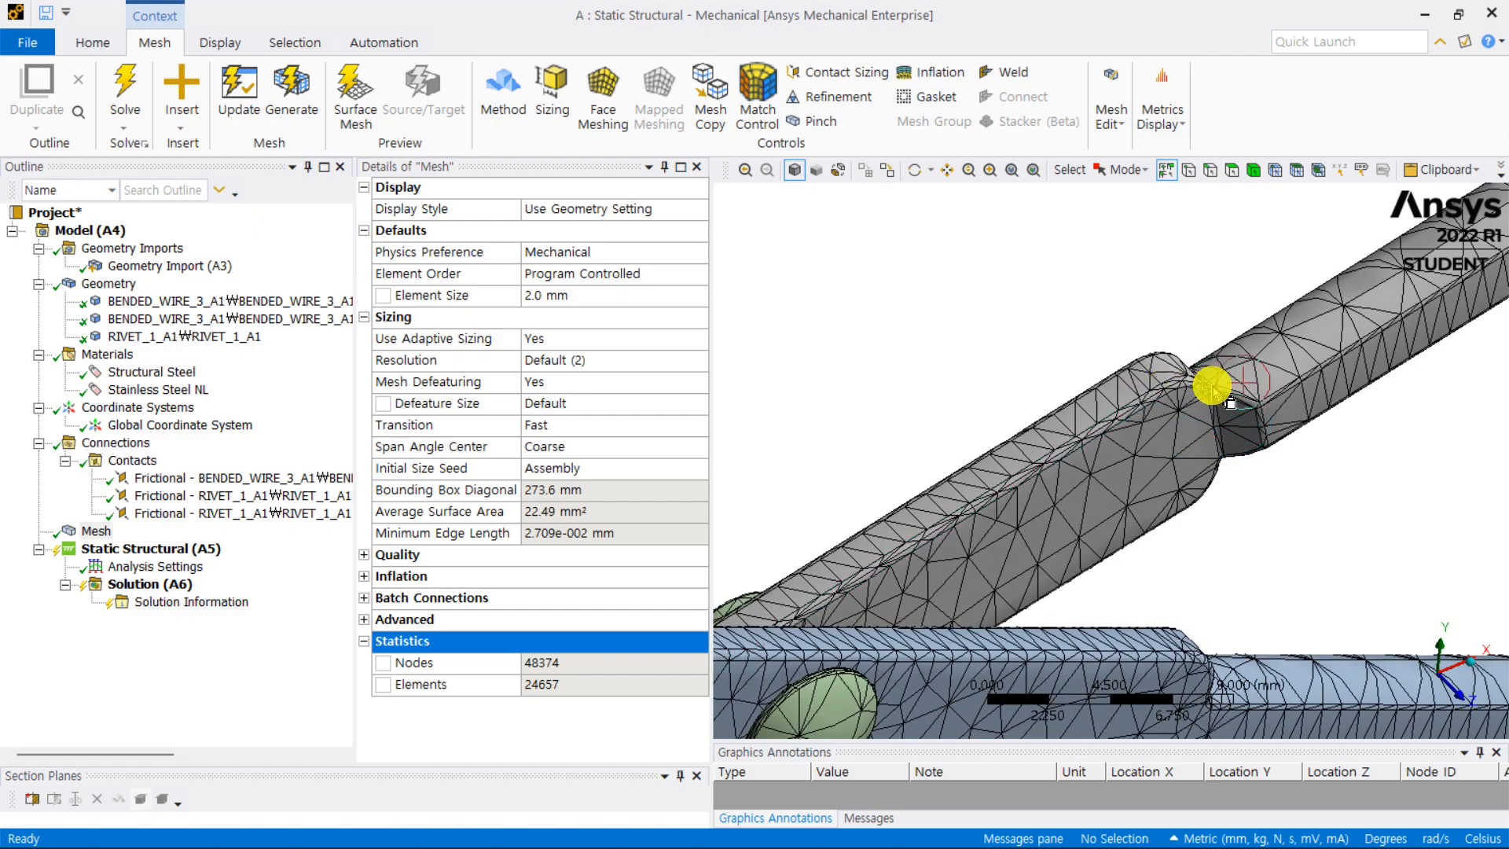
pyautogui.scroll(-3, 1257, 424)
pyautogui.keyDown('ctrl'); pyautogui.moveTo(1294, 434); pyautogui.dragTo(997, 639, button='middle'); pyautogui.keyUp('ctrl')
pyautogui.scroll(2, 1236, 432)
pyautogui.keyDown('ctrl'); pyautogui.moveTo(1371, 397); pyautogui.dragTo(984, 661, button='middle'); pyautogui.keyUp('ctrl')
pyautogui.keyDown('ctrl'); pyautogui.moveTo(1202, 437); pyautogui.dragTo(974, 686, button='middle'); pyautogui.keyUp('ctrl')
pyautogui.moveTo(1256, 457)
pyautogui.mouseDown(button='middle')
pyautogui.moveTo(1168, 458)
pyautogui.moveTo(1253, 457)
pyautogui.mouseUp(button='middle')
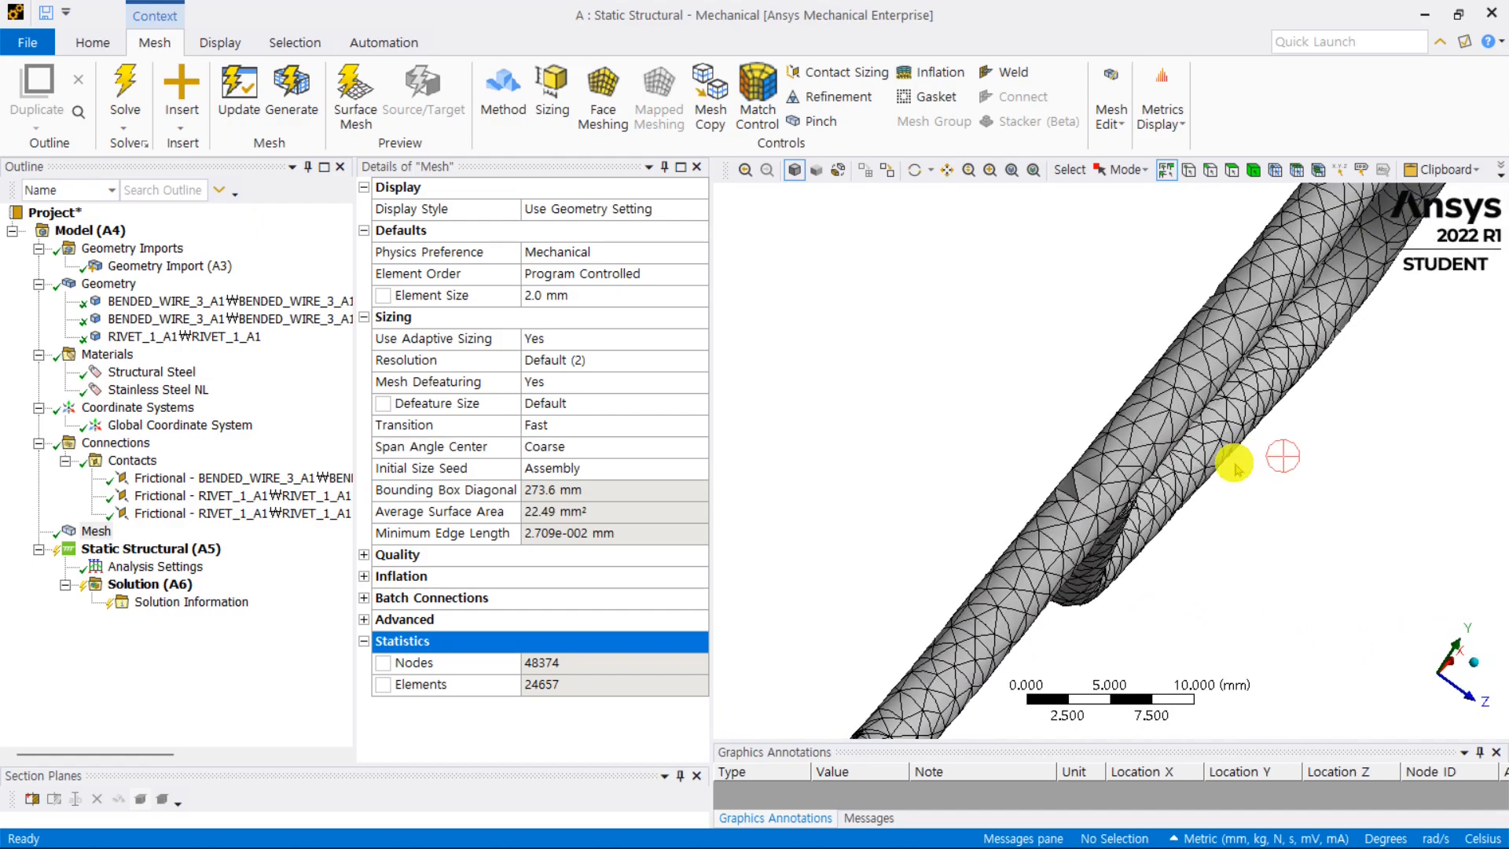
pyautogui.moveTo(1068, 495); pyautogui.dragTo(1133, 455, button='middle')
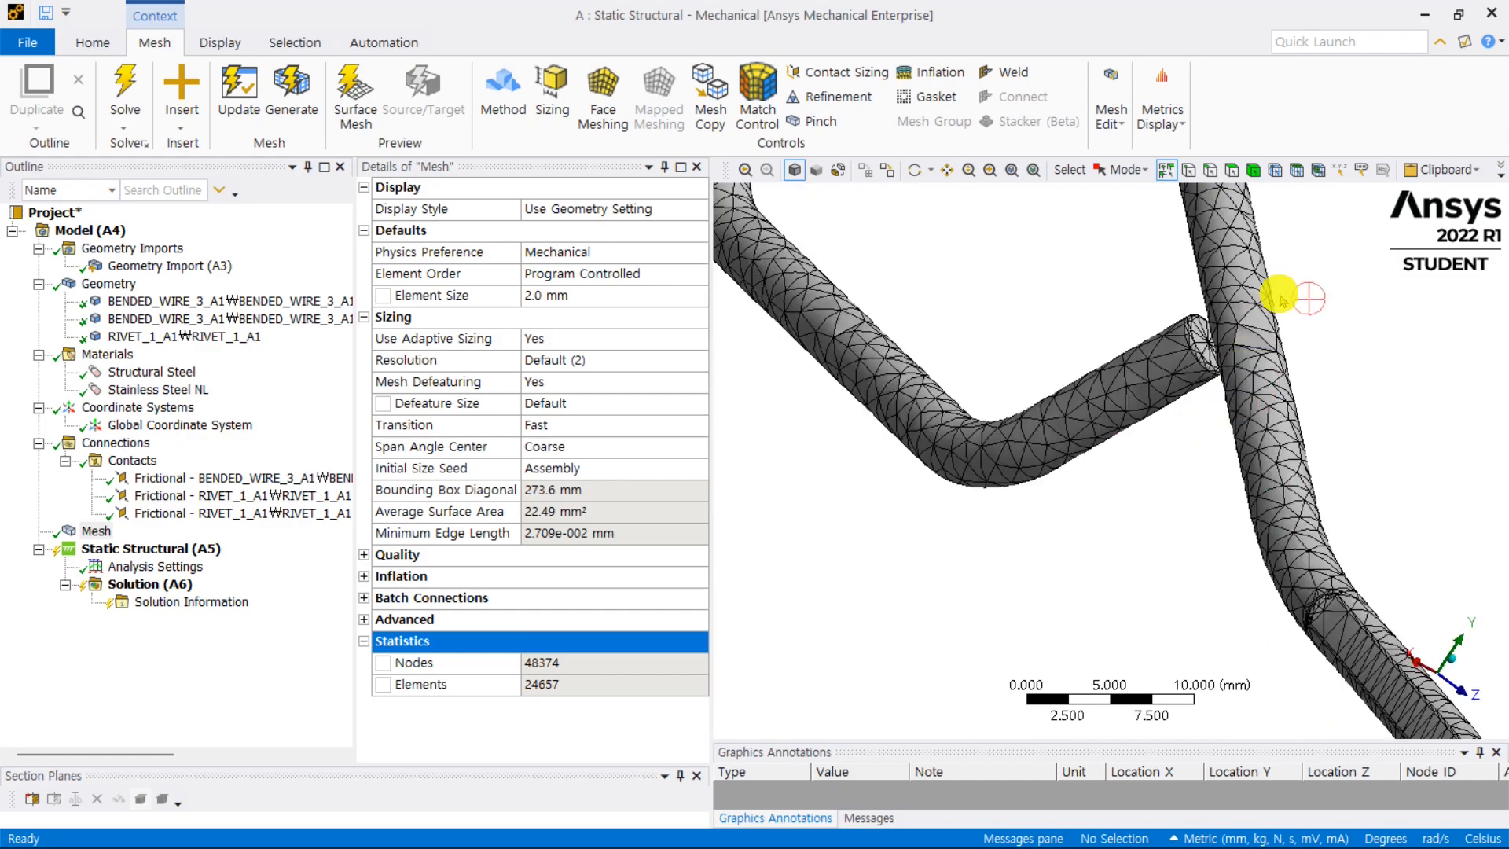
pyautogui.scroll(4, 1265, 302)
pyautogui.scroll(-1, 1187, 439)
pyautogui.scroll(-6, 1172, 624)
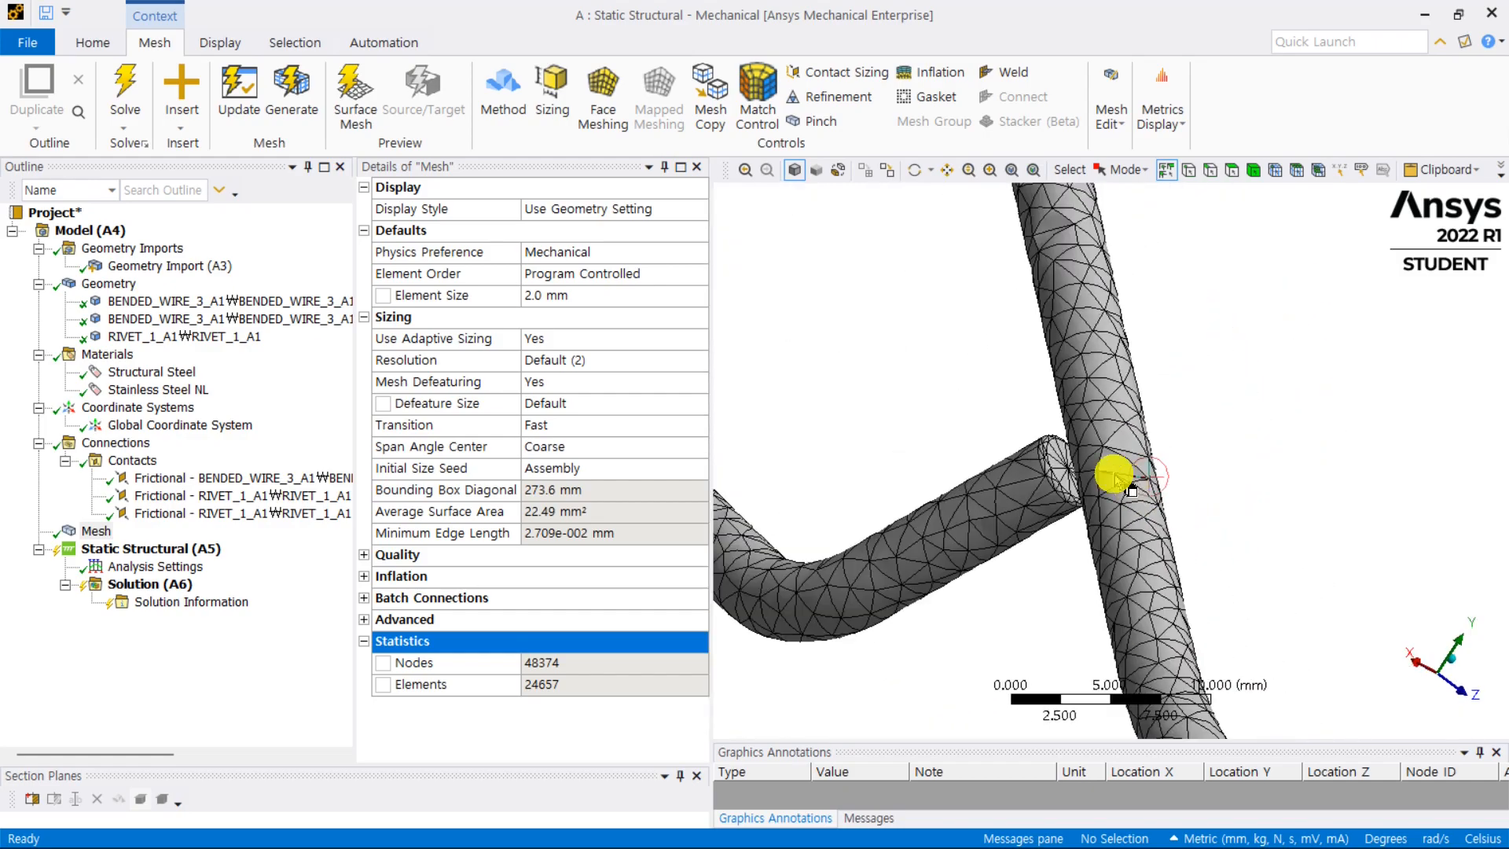
# Step: Examine the mesh on the rivet head and the surrounding flat wire faces, and return to the whole tongs
pyautogui.moveTo(1052, 493); pyautogui.dragTo(771, 384, button='middle')
pyautogui.scroll(6, 974, 393)
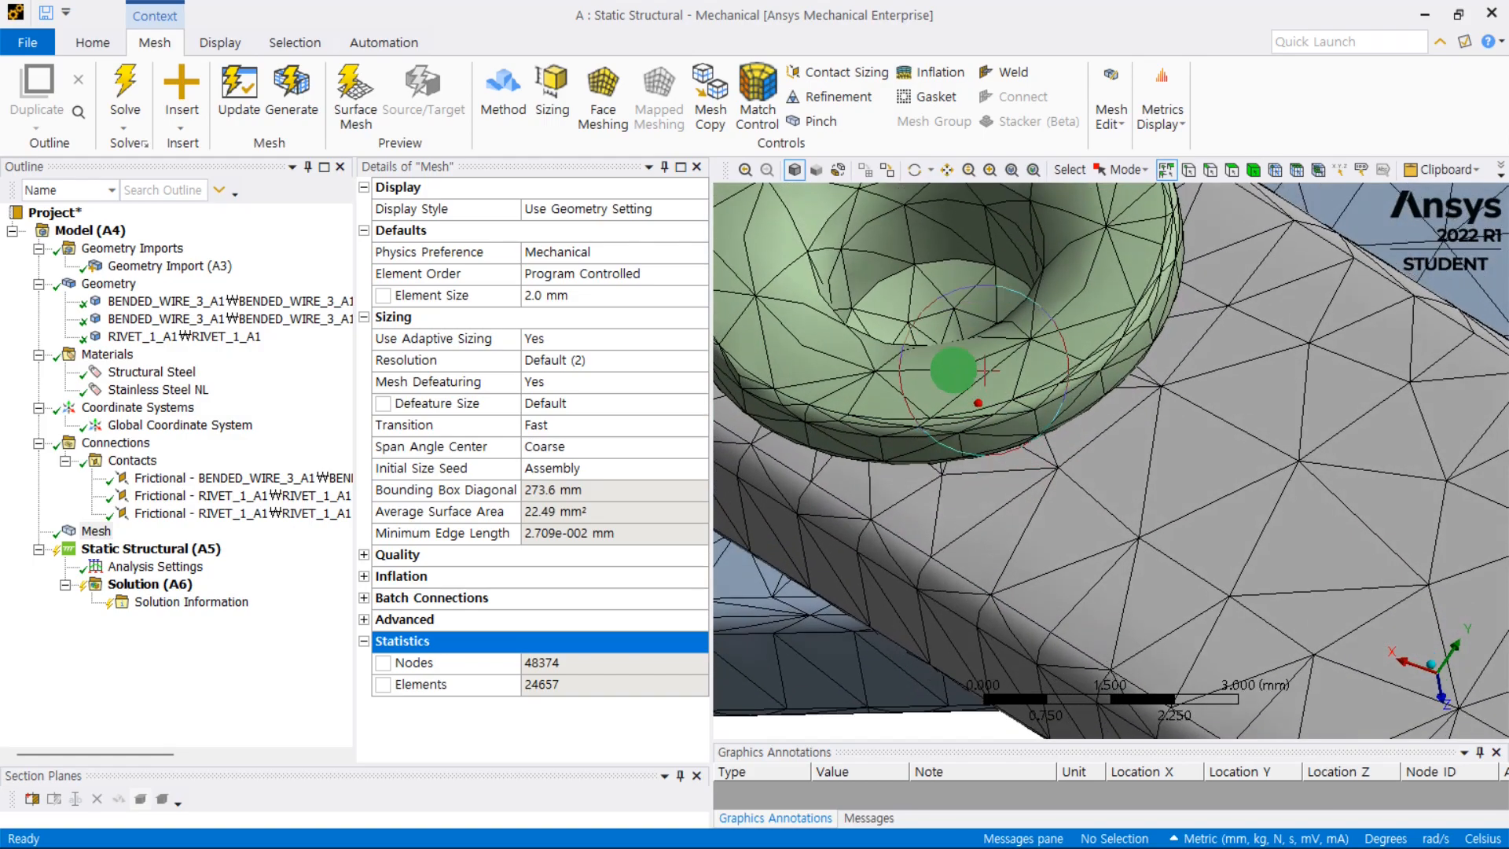
pyautogui.moveTo(968, 375); pyautogui.dragTo(991, 453, button='middle')
pyautogui.moveTo(1200, 376)
pyautogui.mouseDown(button='middle')
pyautogui.moveTo(892, 398)
pyautogui.moveTo(1168, 411)
pyautogui.moveTo(1179, 512)
pyautogui.moveTo(1205, 511)
pyautogui.moveTo(1195, 519)
pyautogui.mouseUp(button='middle')
pyautogui.keyDown('shift'); pyautogui.moveTo(1027, 545); pyautogui.dragTo(1137, 459, button='middle'); pyautogui.keyUp('shift')
pyautogui.scroll(-1, 1137, 423)
pyautogui.scroll(-1, 1138, 459)
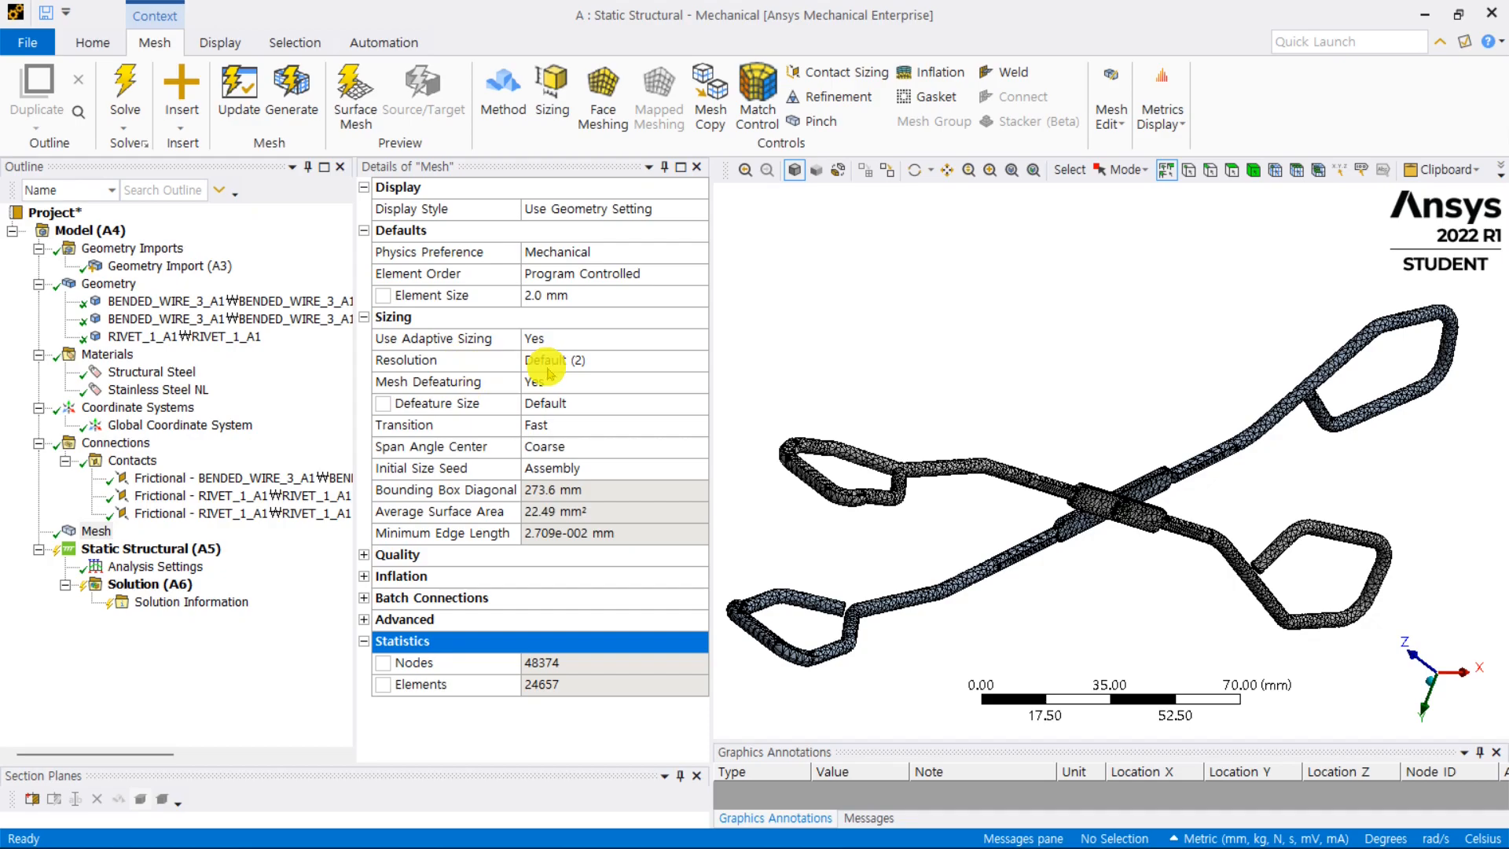
# Step: Set the global mesh resolution to 3 and regenerate the mesh of the tongs
pyautogui.click(683, 356)
pyautogui.click(687, 358)
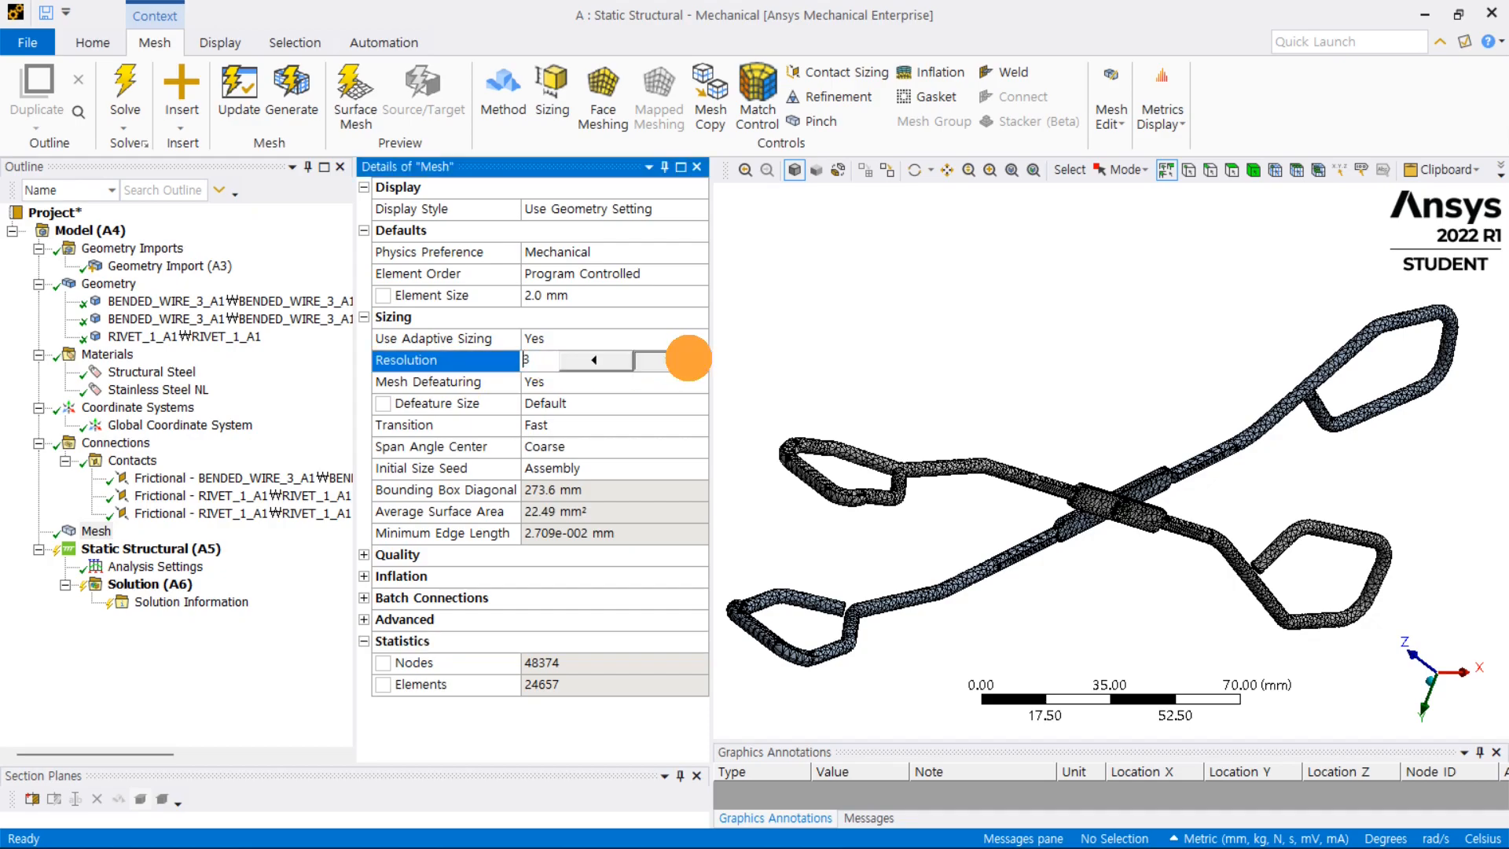
pyautogui.click(891, 351)
pyautogui.rightClick(85, 531)
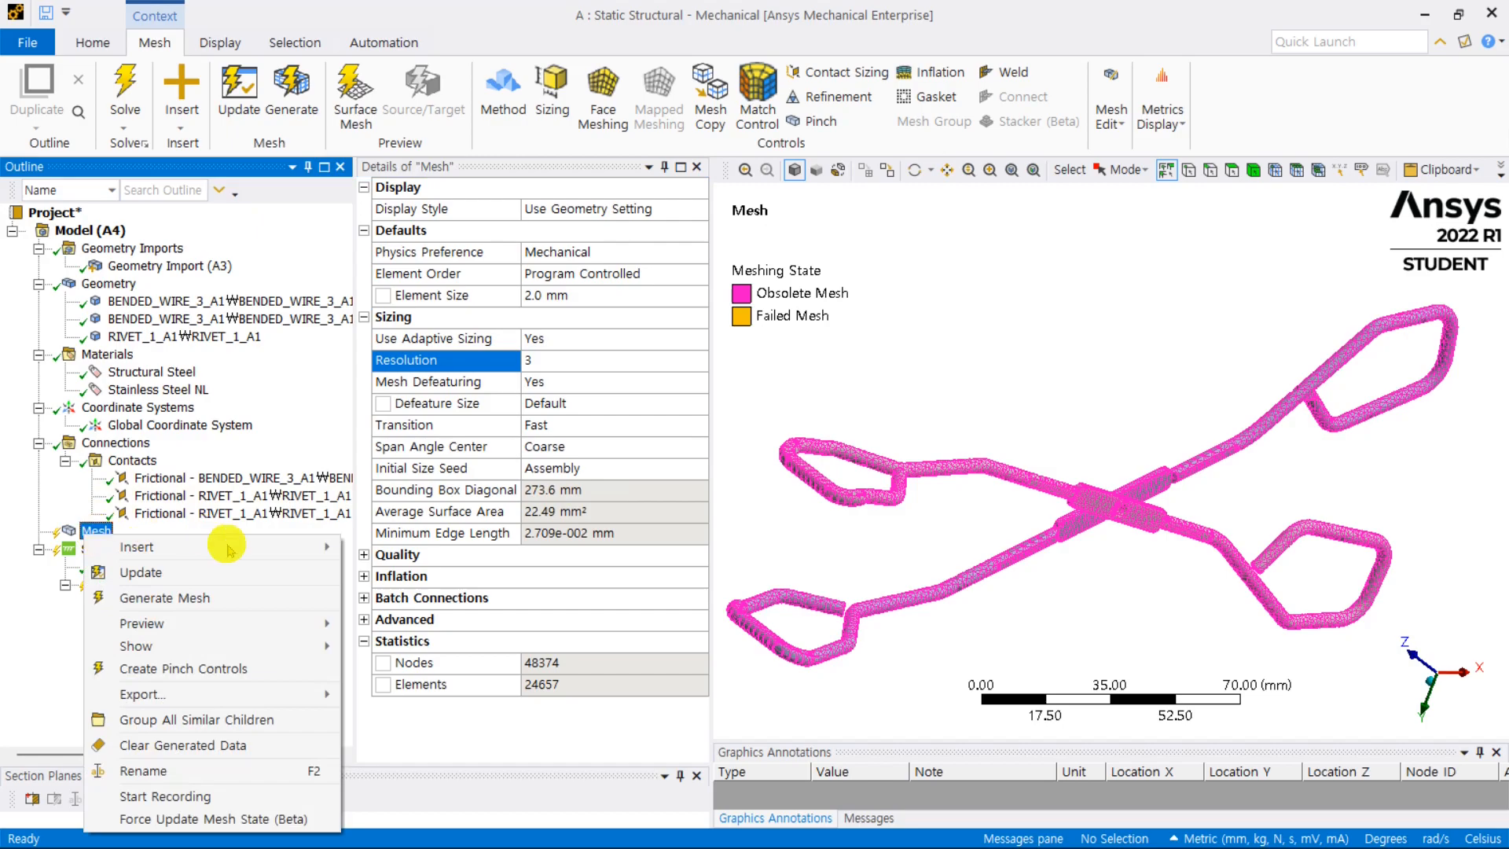
pyautogui.click(218, 597)
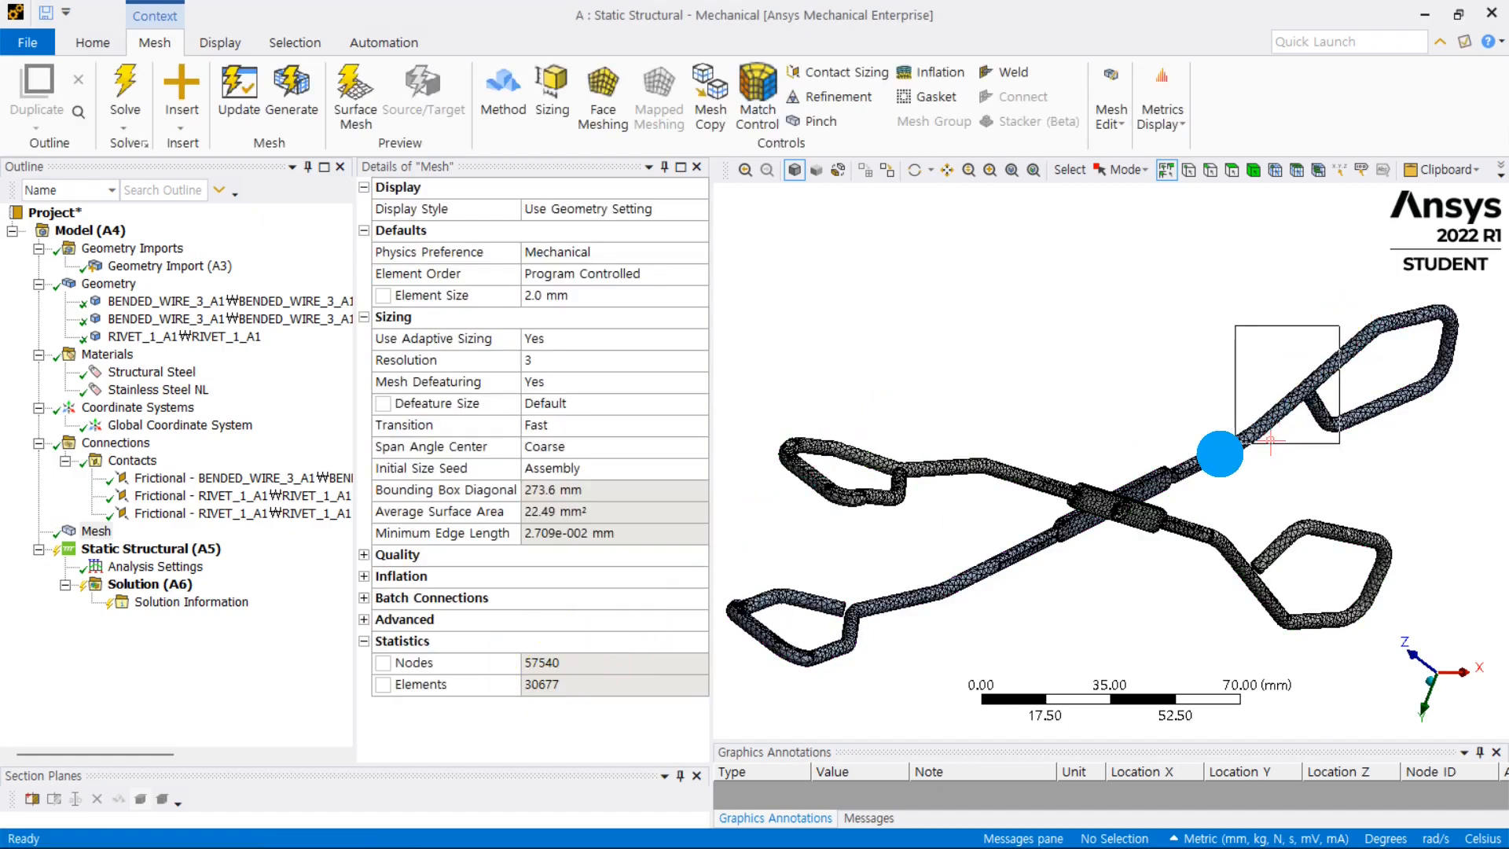
# Step: Examine the regenerated mesh along the wires and around the rivet and flattened pivot sections
pyautogui.scroll(6, 1229, 444)
pyautogui.moveTo(1262, 444); pyautogui.dragTo(1064, 354, button='middle')
pyautogui.moveTo(1130, 390); pyautogui.dragTo(1179, 492, button='middle')
pyautogui.scroll(-5, 1054, 455)
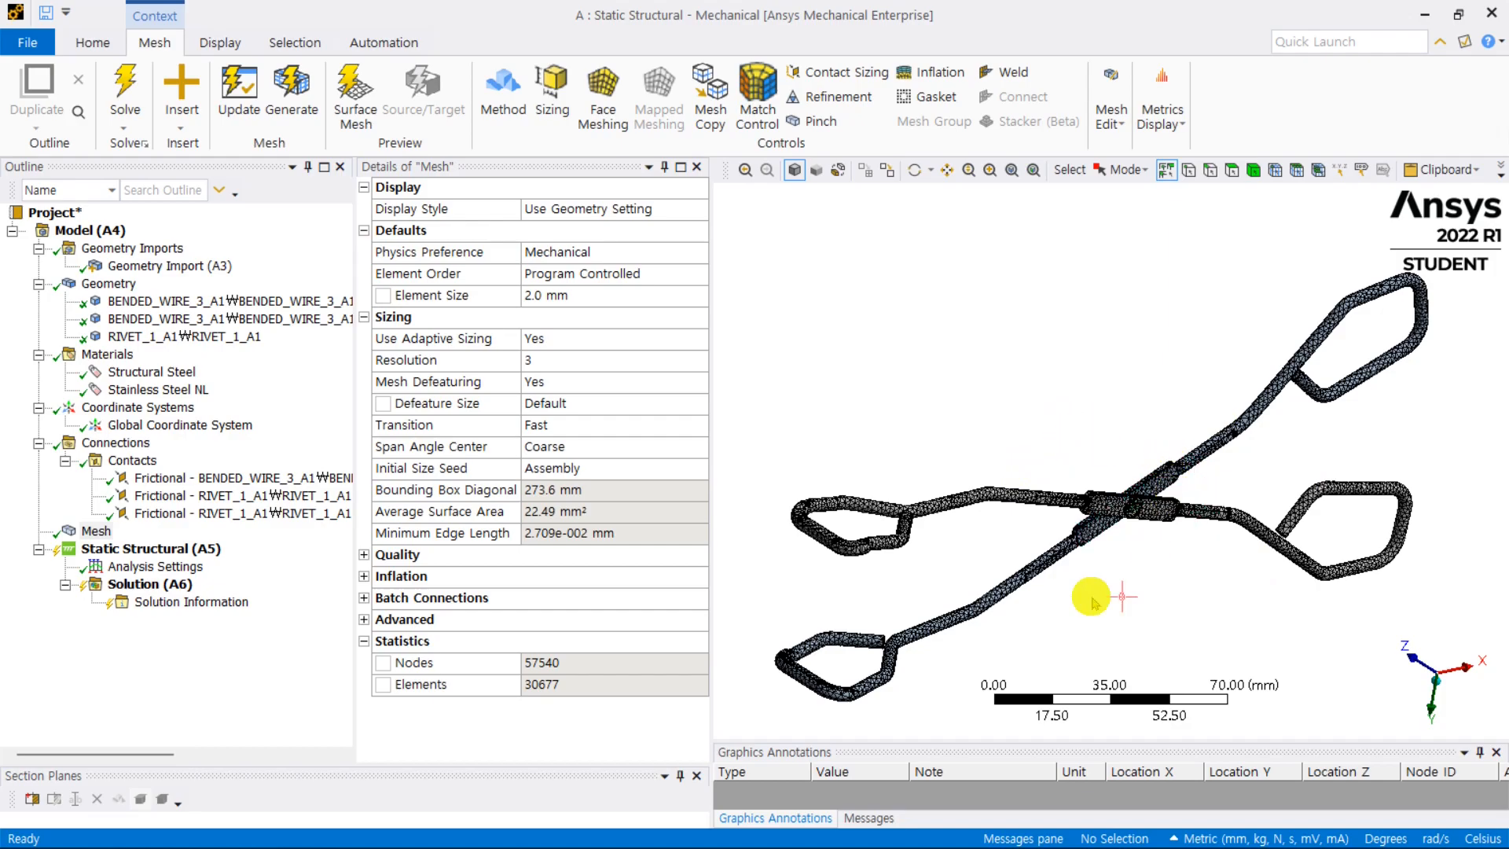
pyautogui.moveTo(1198, 482); pyautogui.dragTo(1110, 550, button='right')
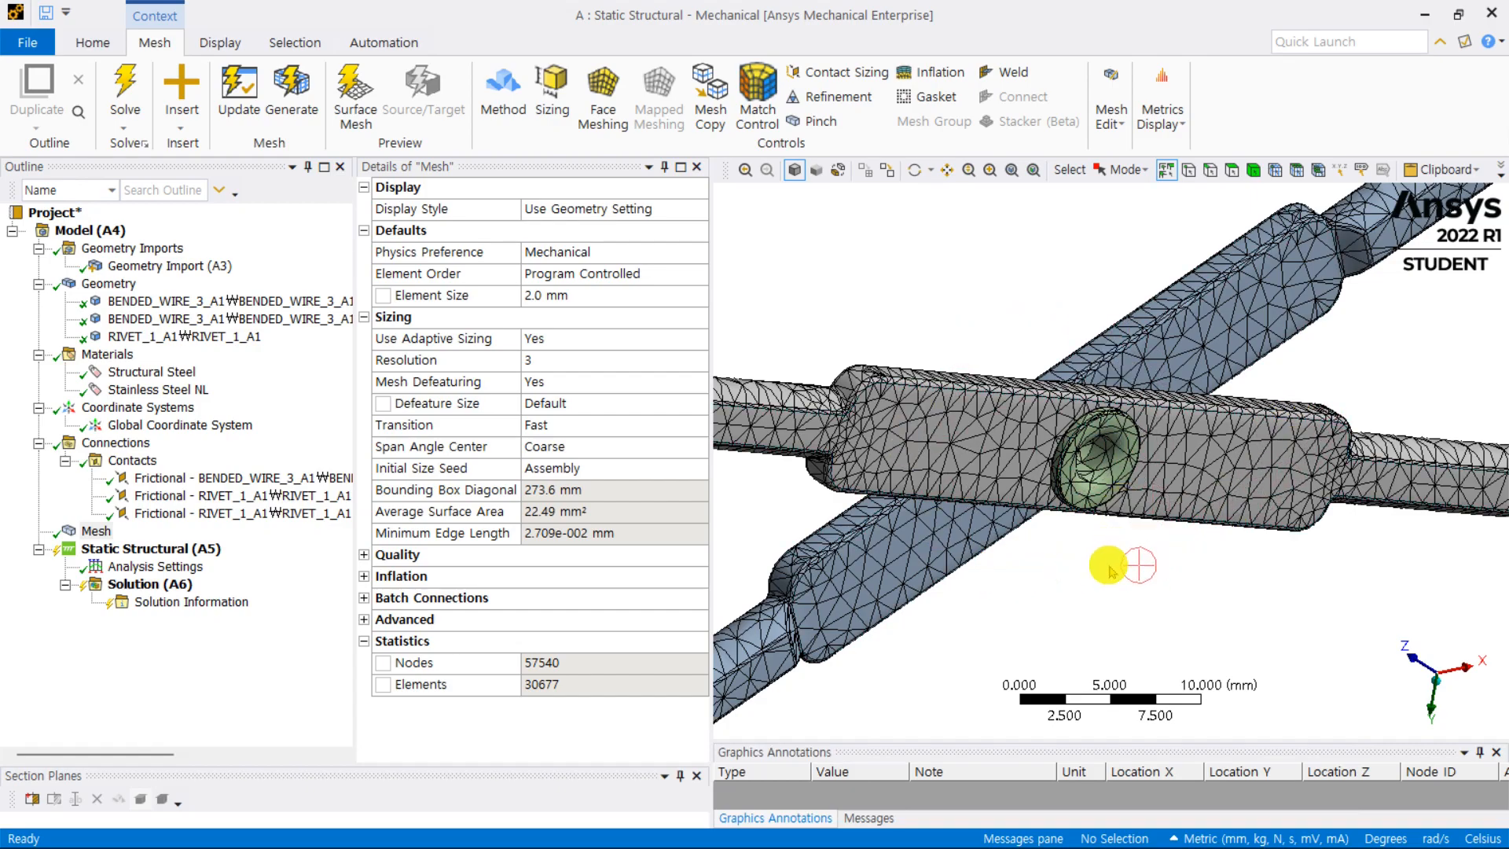
pyautogui.scroll(-3, 1109, 571)
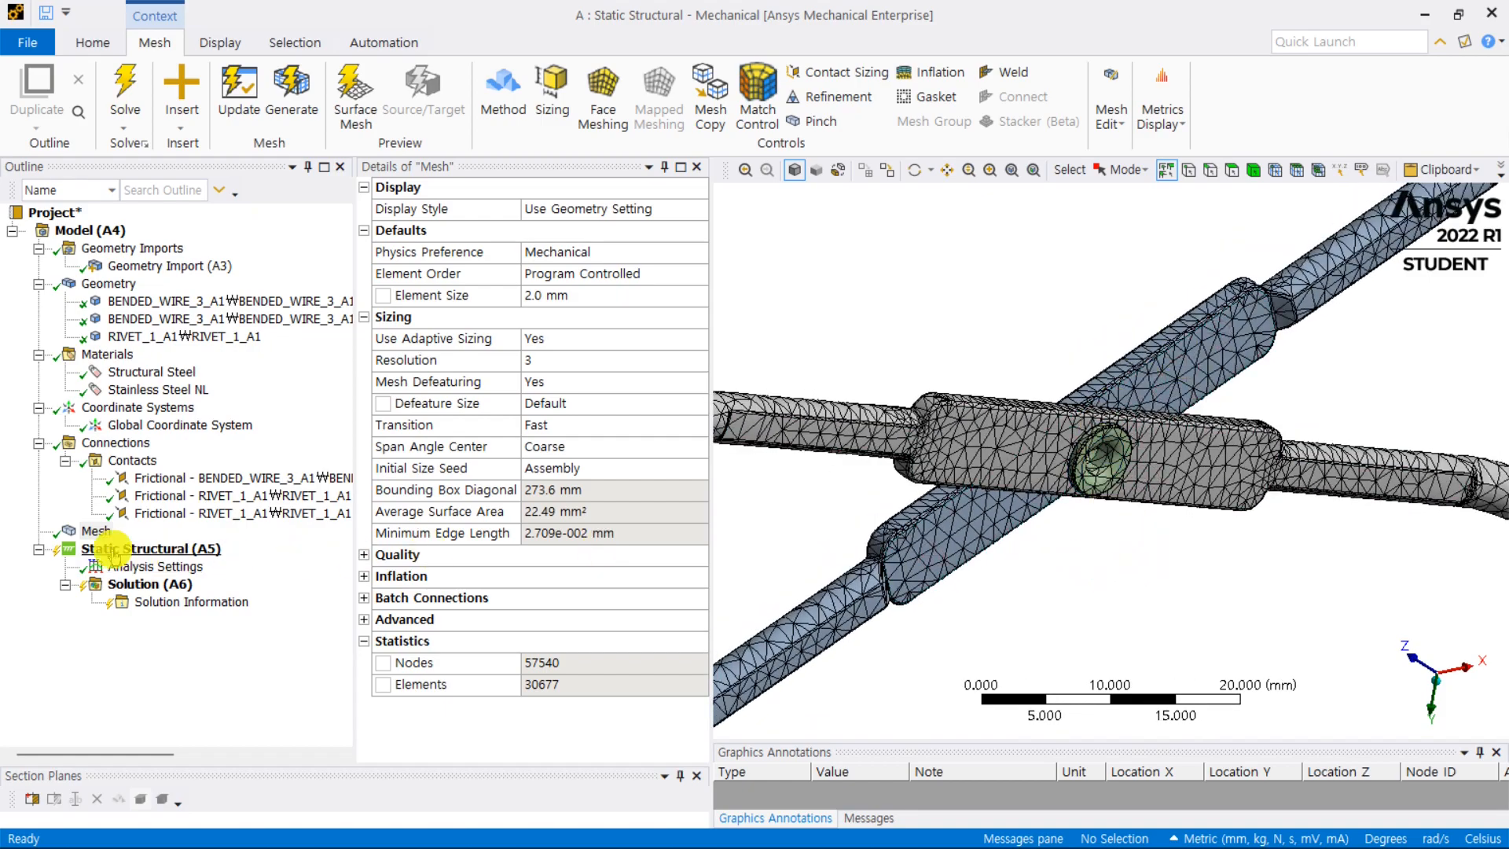
# Step: Insert a mesh sizing control and scope it to three bodies: the rivet and both bended wires
pyautogui.click(95, 532)
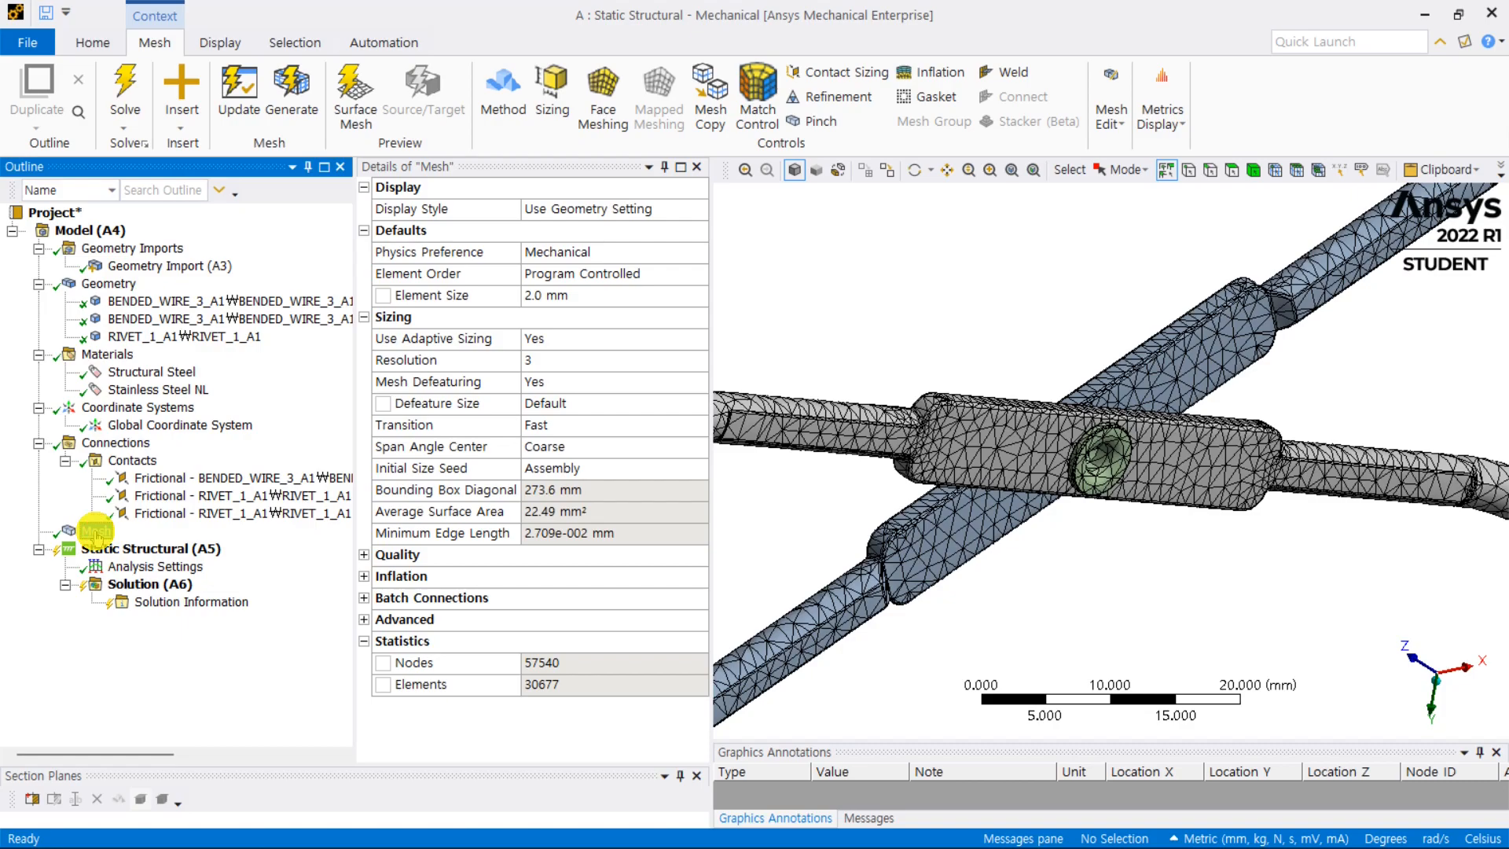
pyautogui.rightClick(95, 531)
pyautogui.moveTo(227, 546)
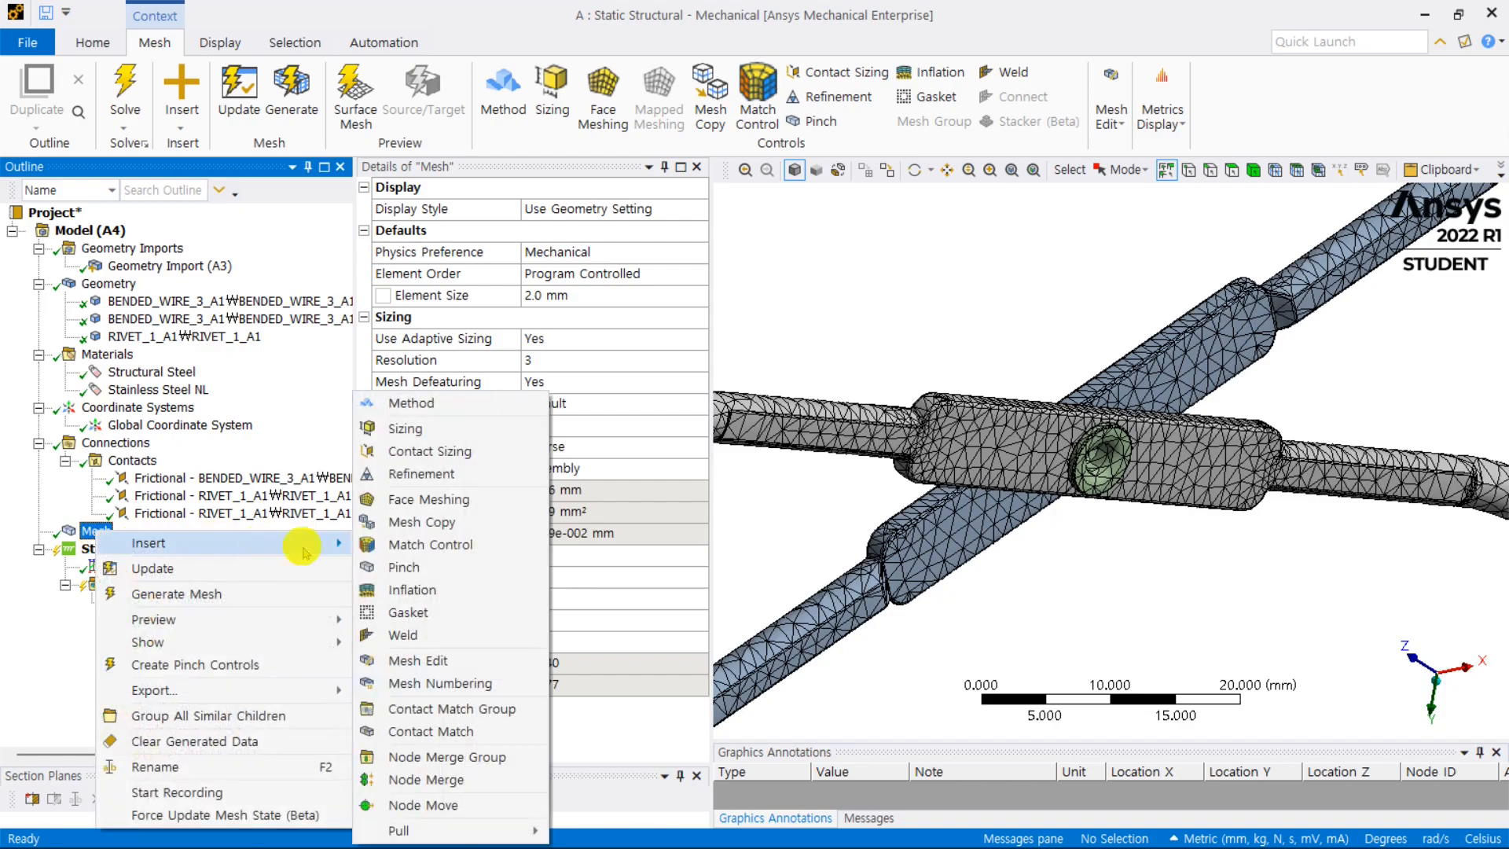
pyautogui.click(481, 433)
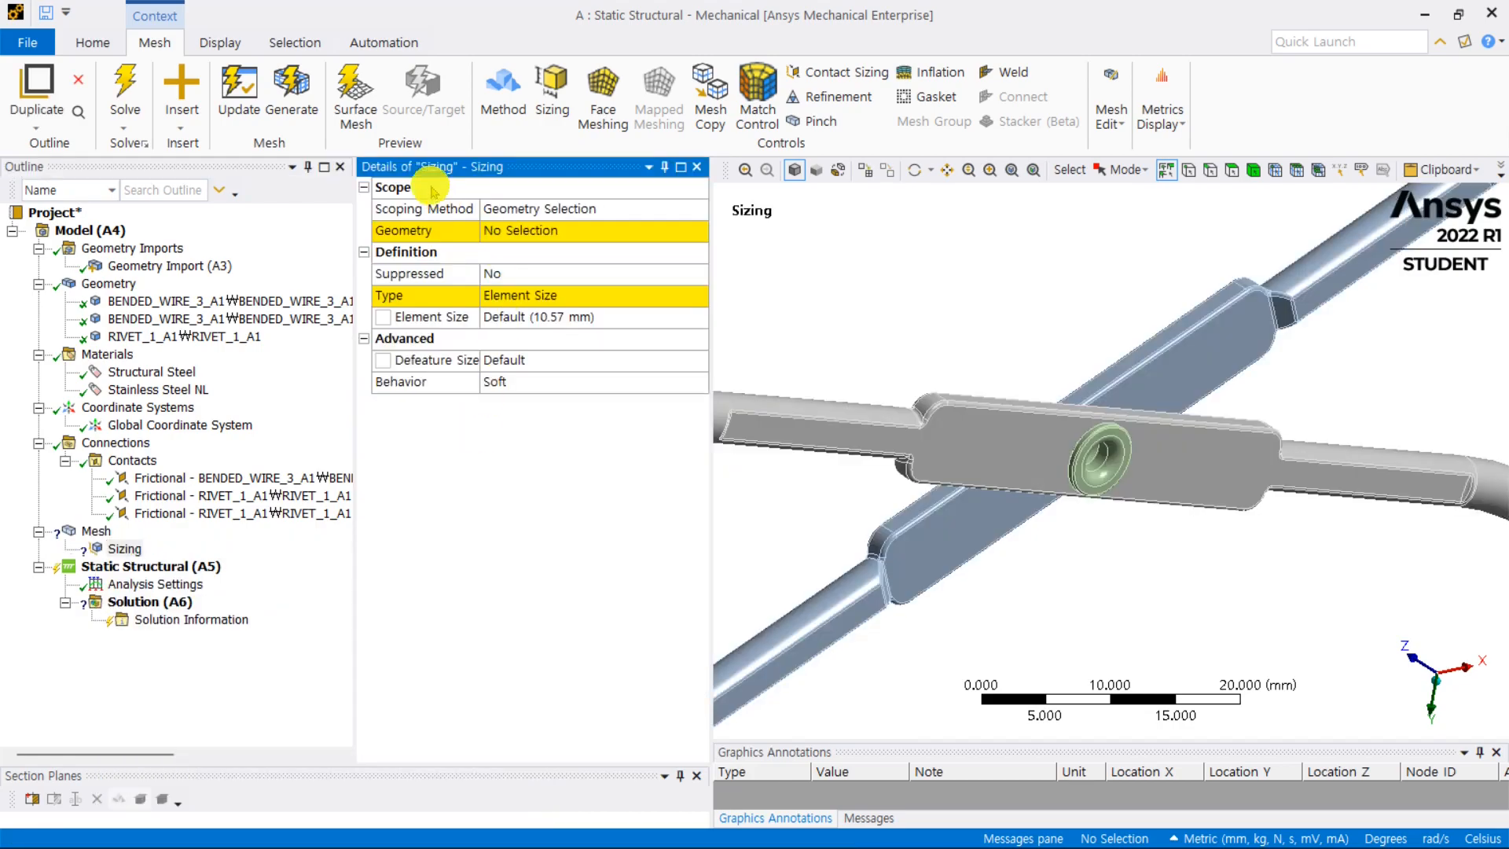
pyautogui.click(482, 231)
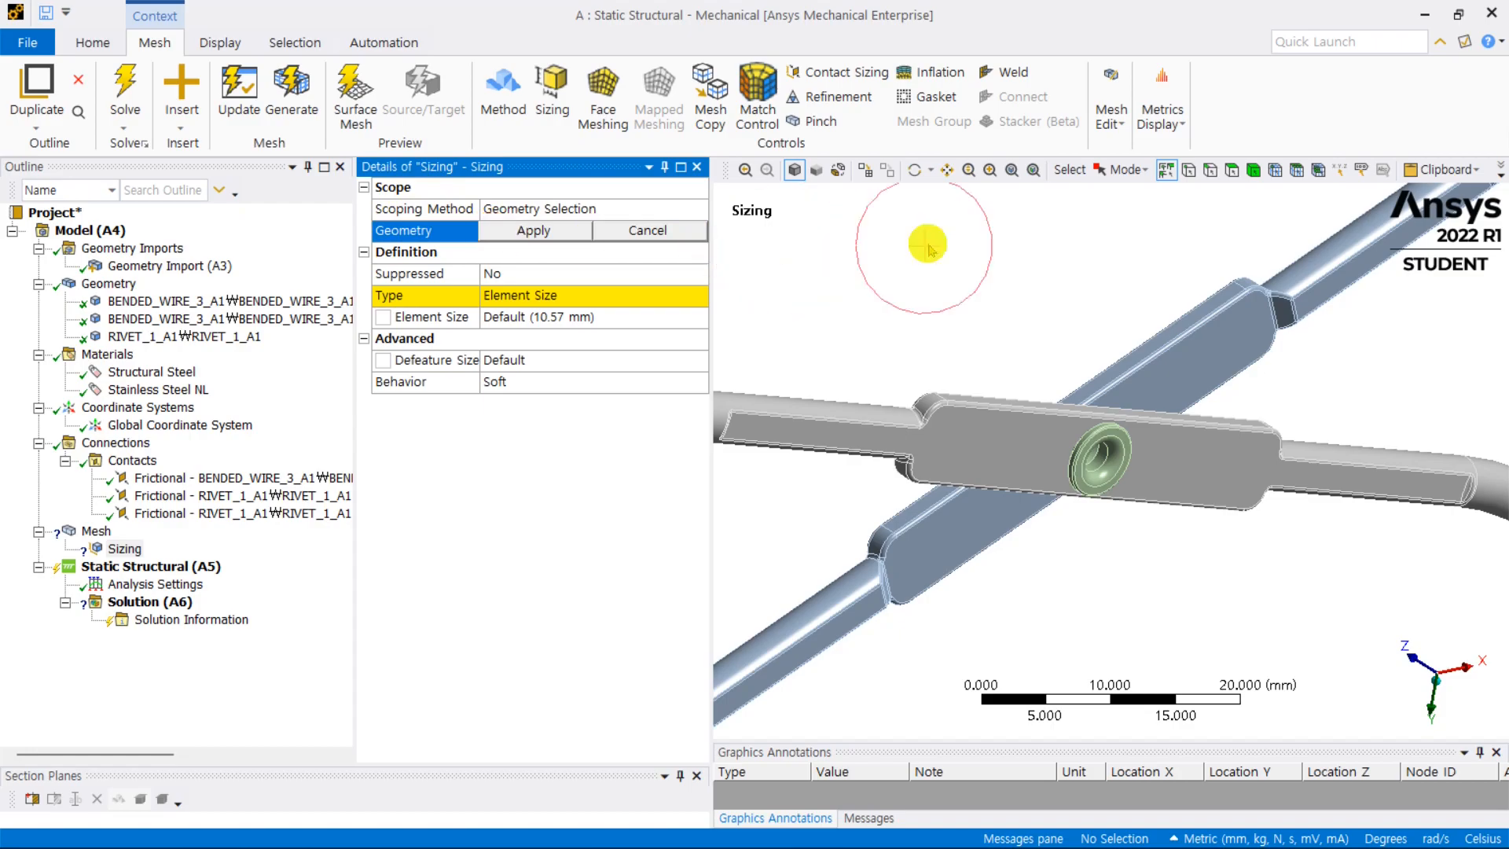
pyautogui.click(1255, 168)
pyautogui.click(1100, 452)
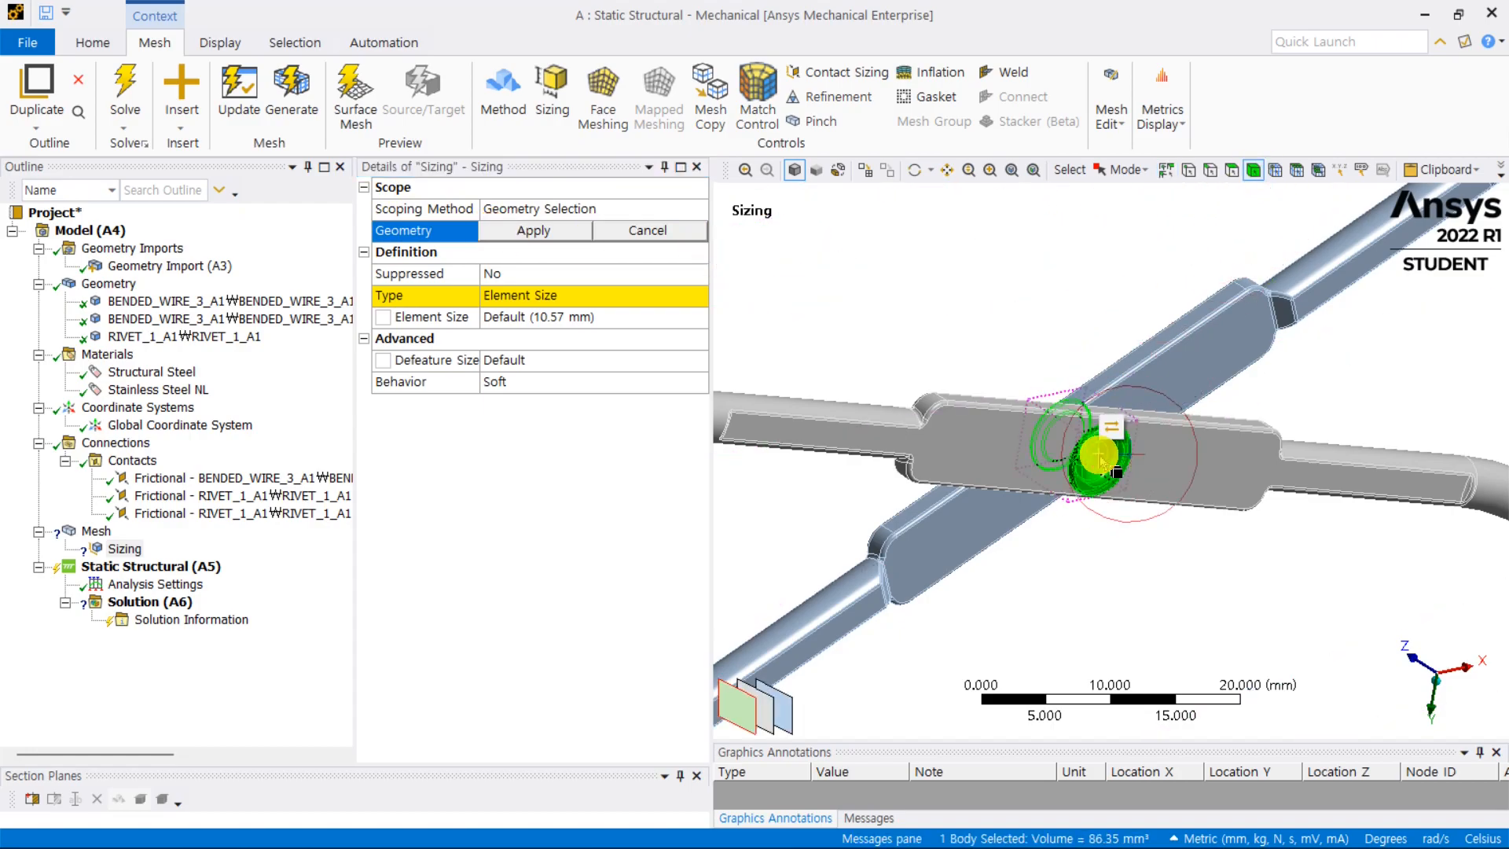
pyautogui.keyDown('ctrl'); pyautogui.click(1024, 354); pyautogui.keyUp('ctrl')
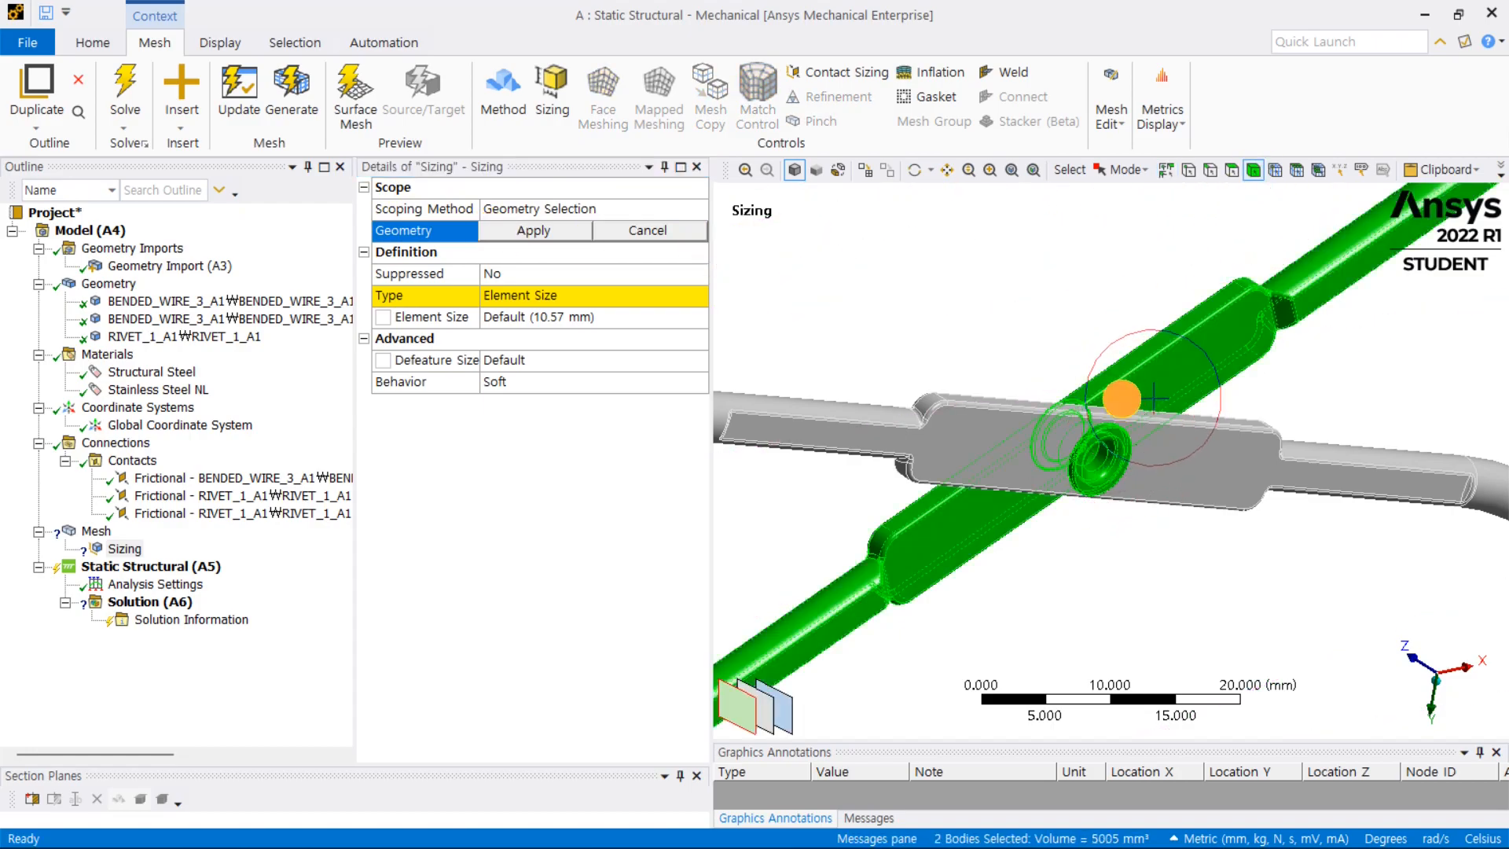
pyautogui.keyDown('ctrl'); pyautogui.click(1150, 462); pyautogui.keyUp('ctrl')
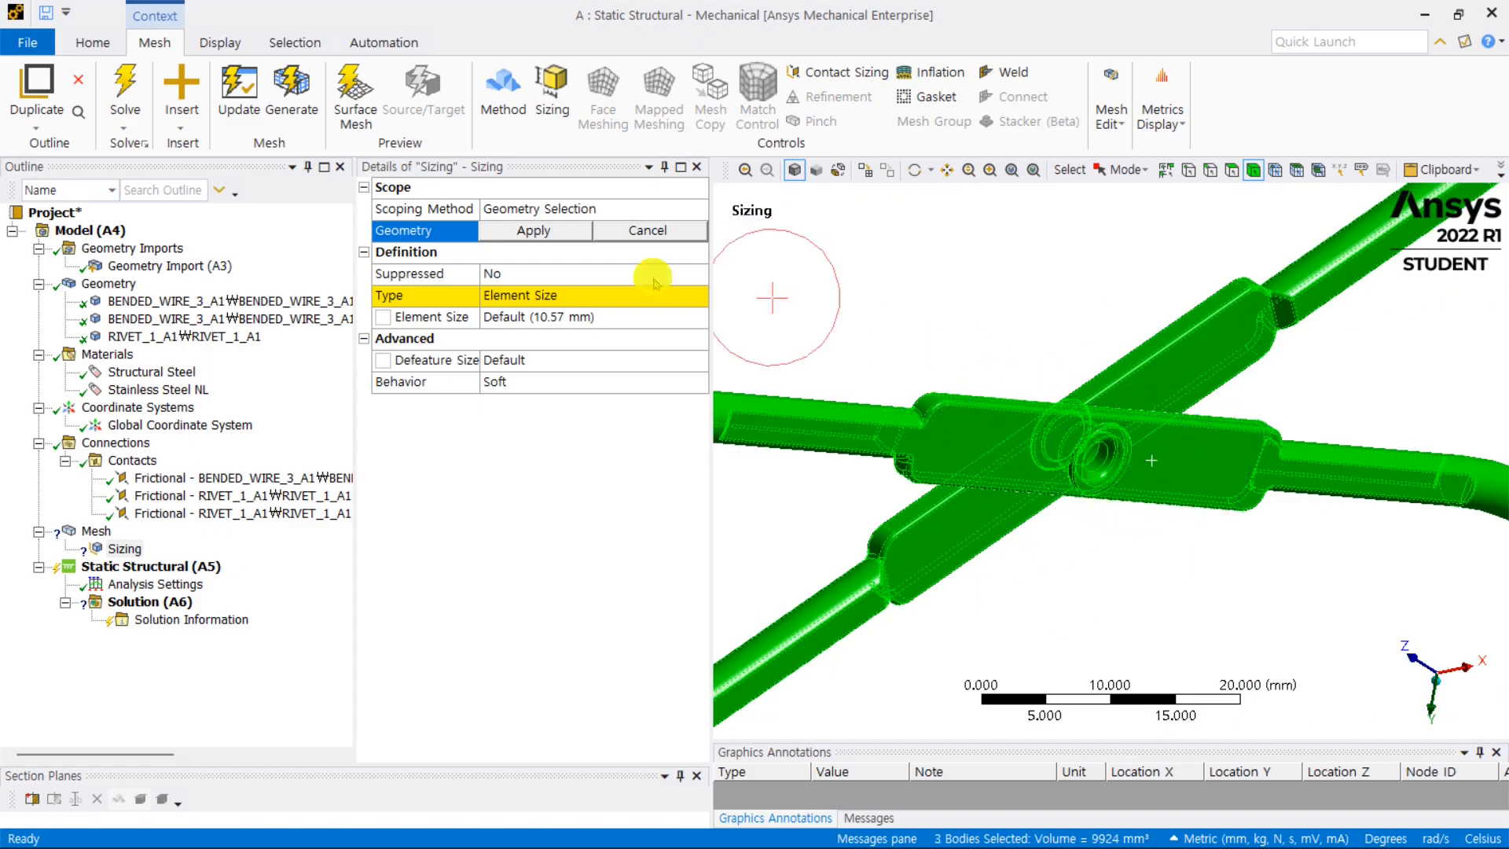
pyautogui.click(532, 230)
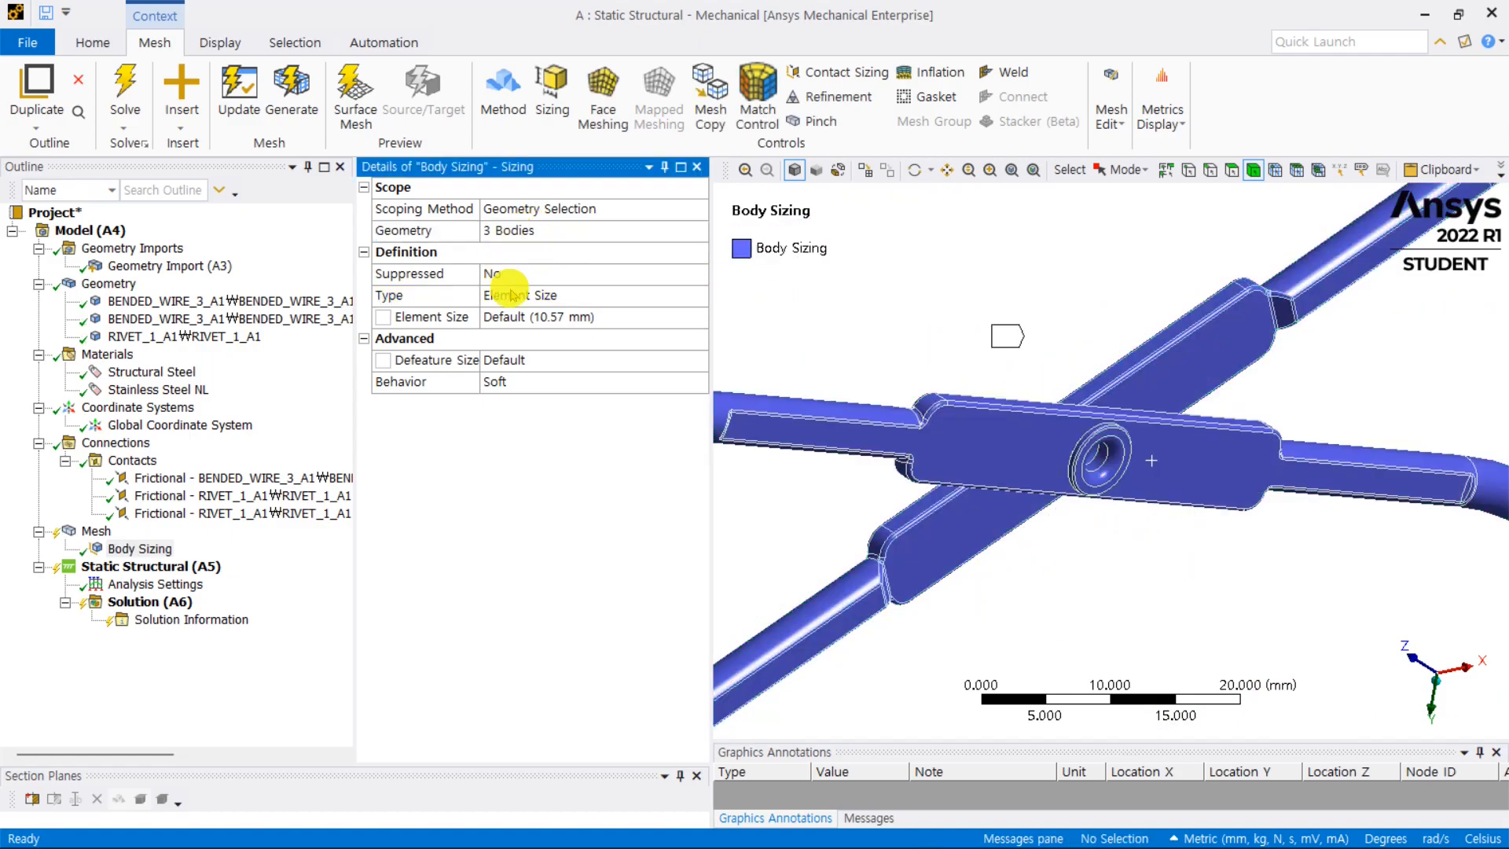
# Step: Change the body sizing type to Sphere of Influence and centre the sphere on the Global Coordinate System
pyautogui.click(690, 296)
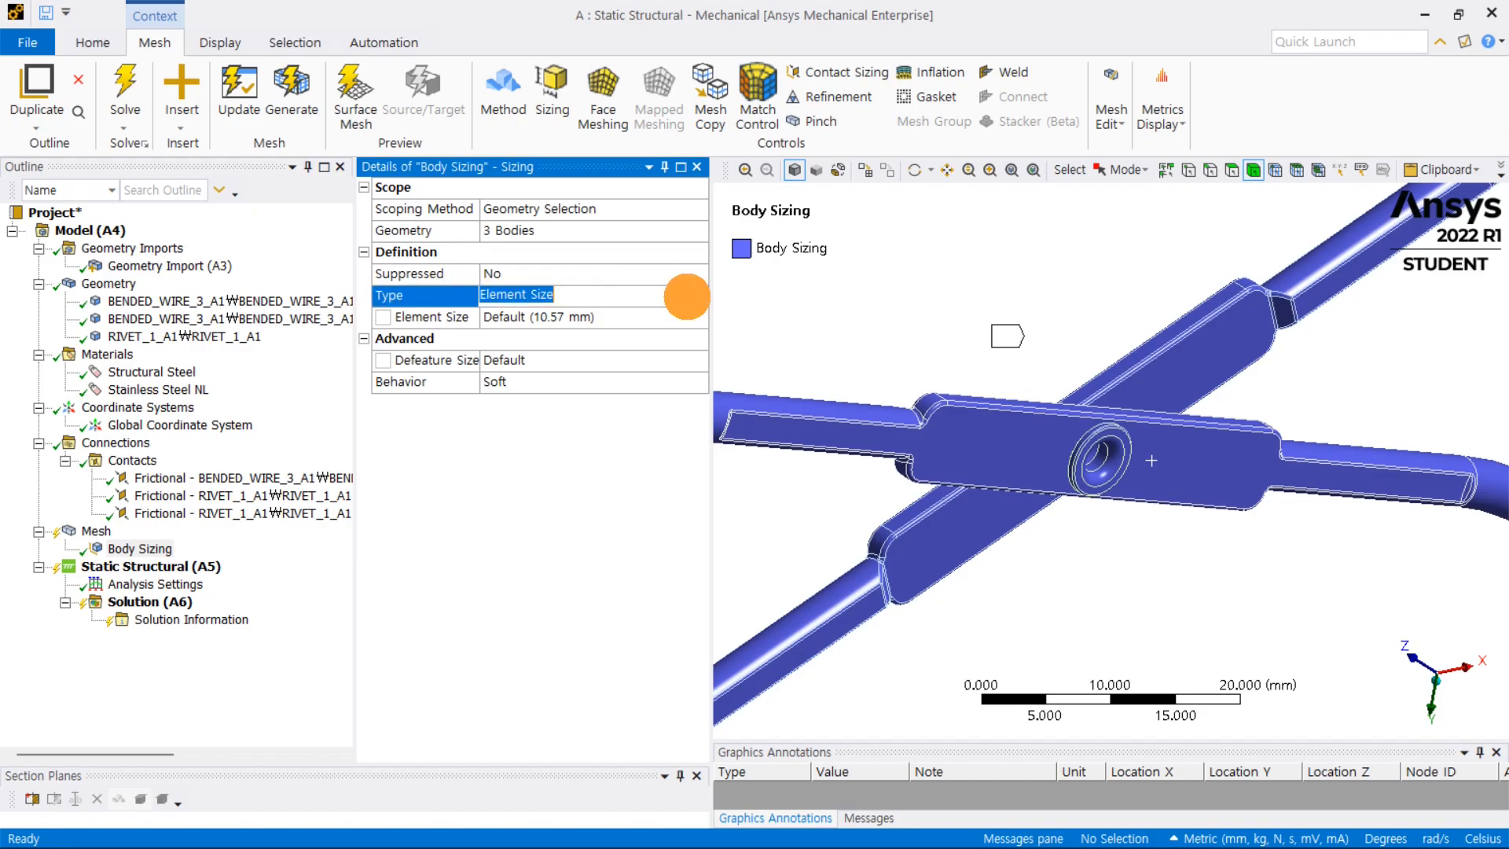
pyautogui.click(699, 296)
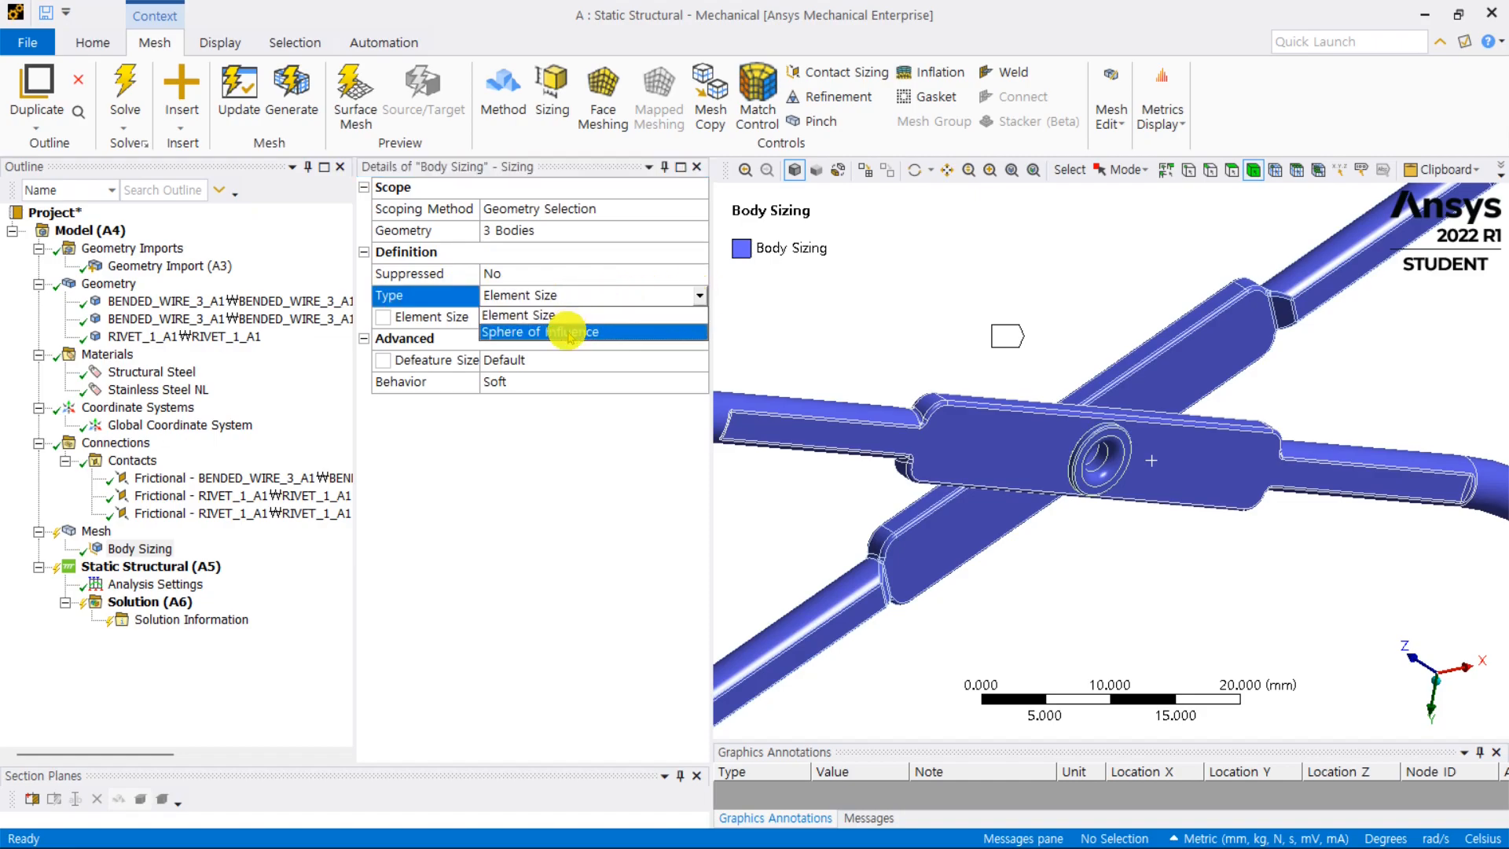
pyautogui.click(597, 333)
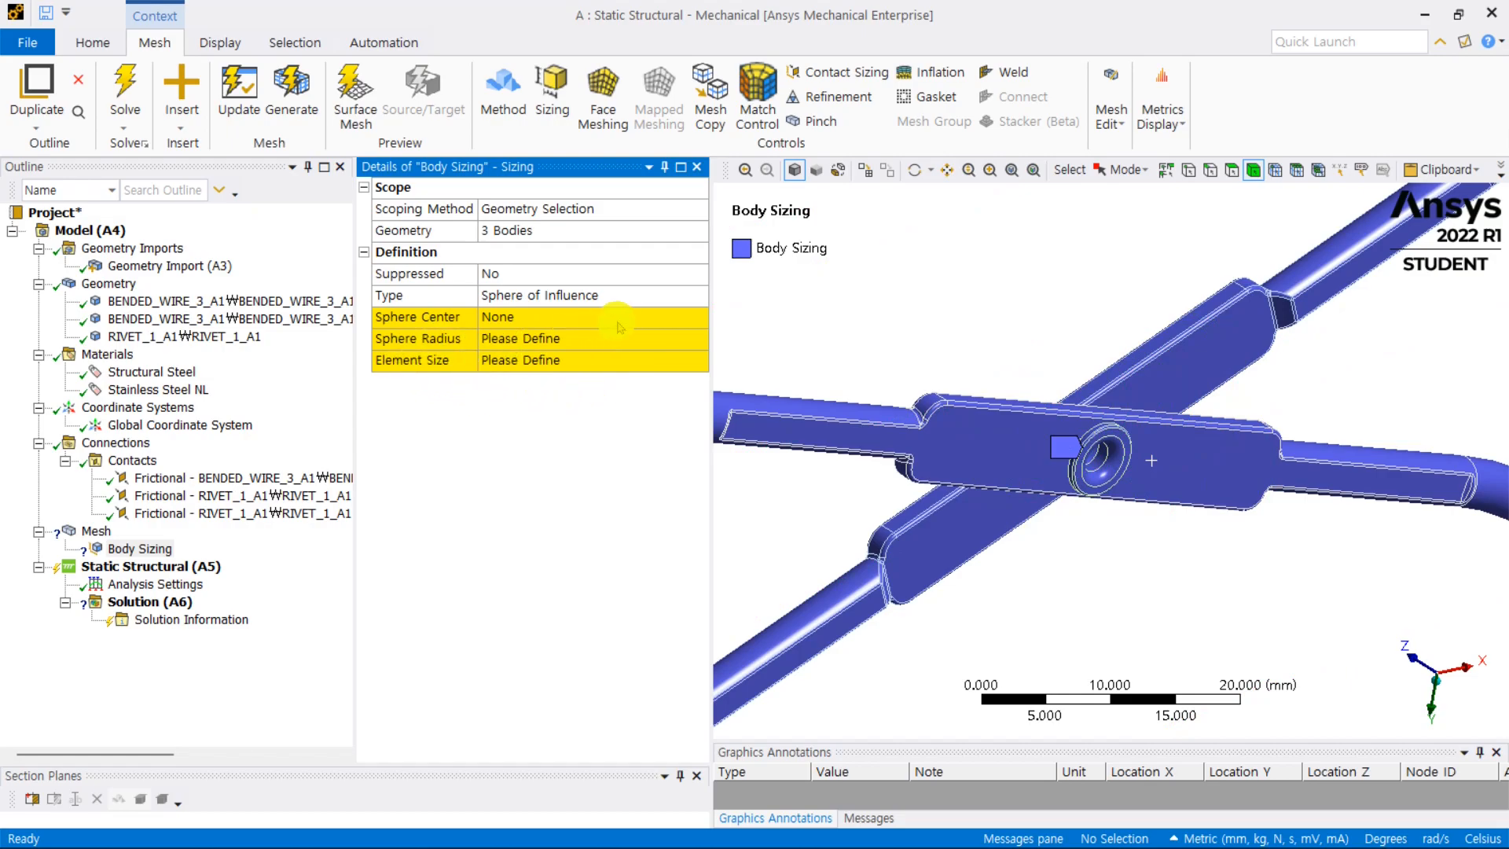
pyautogui.click(701, 318)
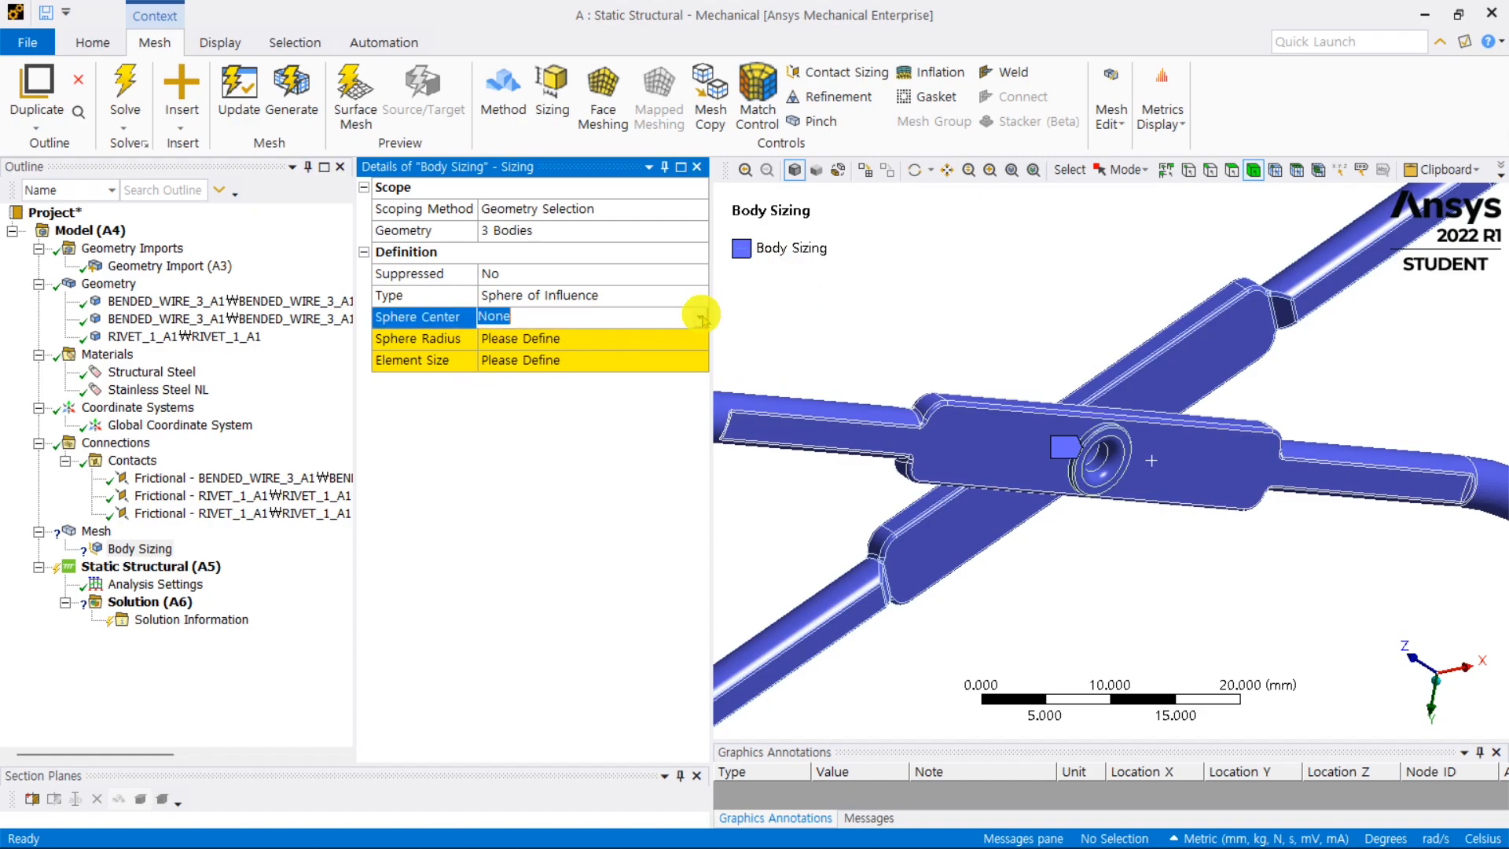
pyautogui.click(700, 317)
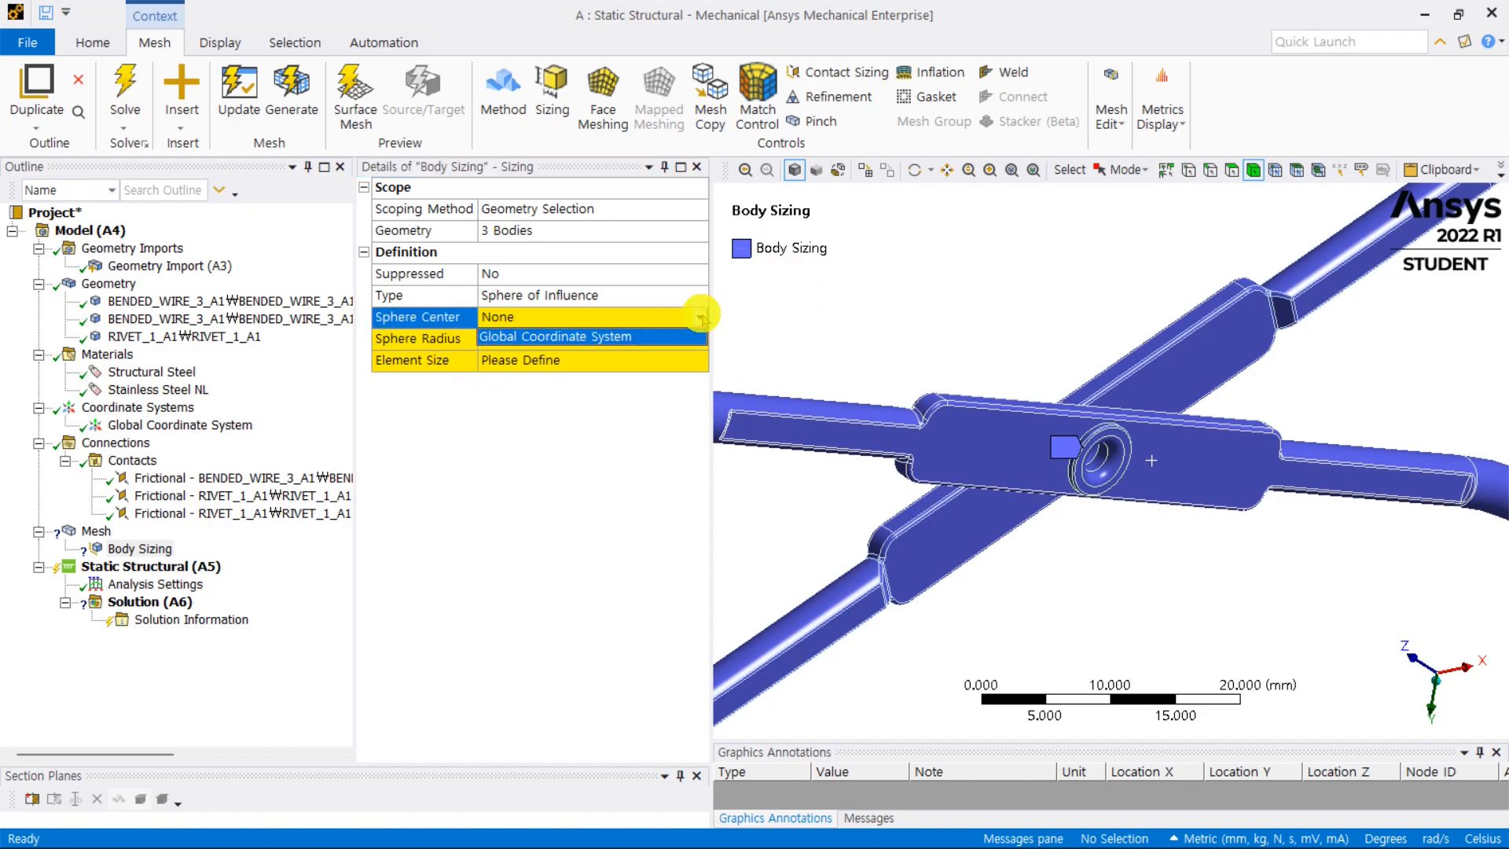
pyautogui.click(581, 338)
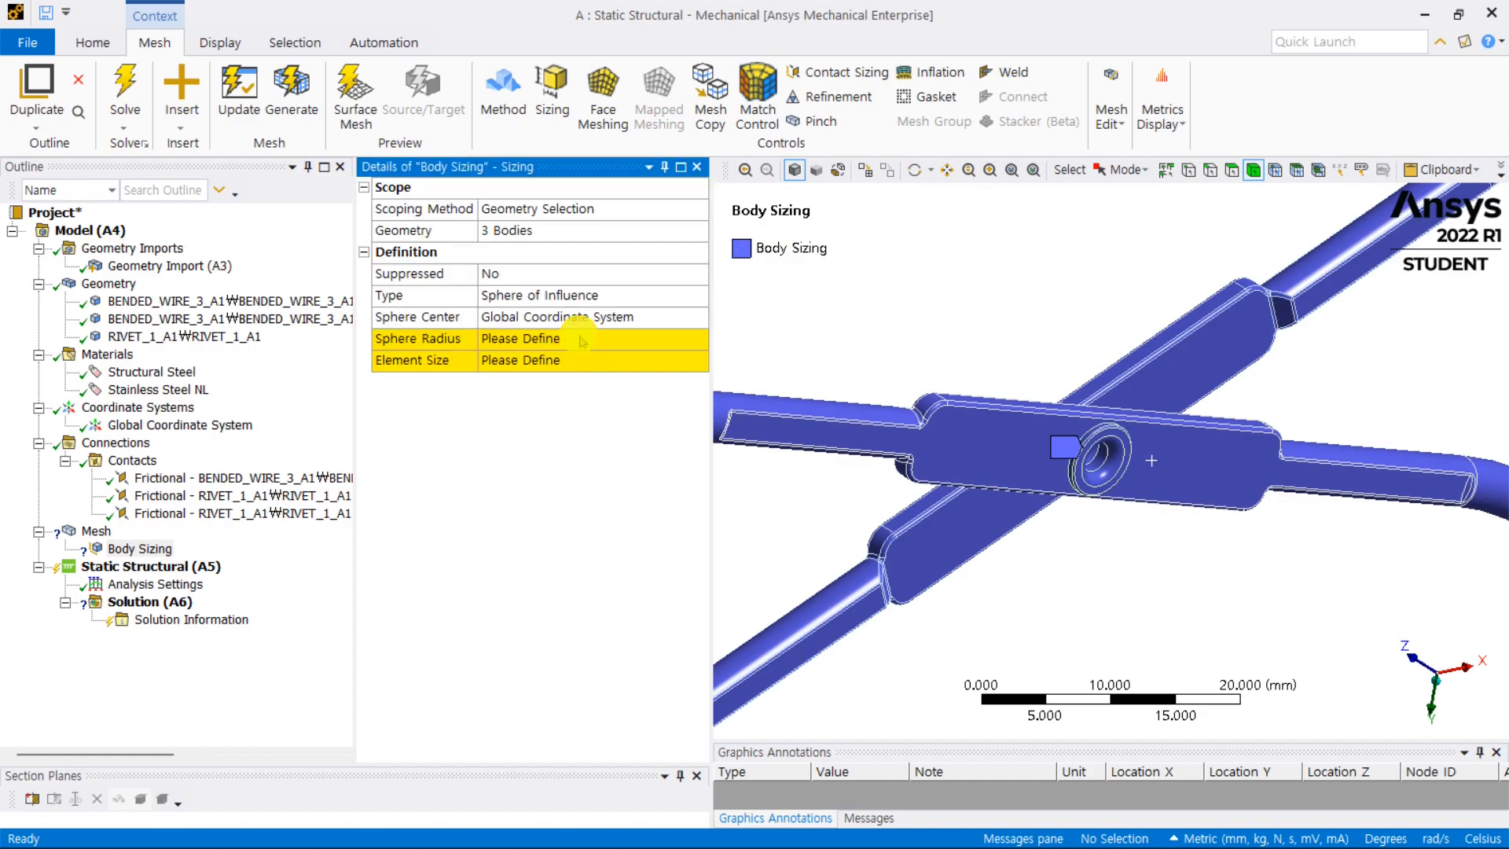
# Step: Set the sphere radius to 10 mm and inspect the region it covers around the pivot
pyautogui.click(537, 338)
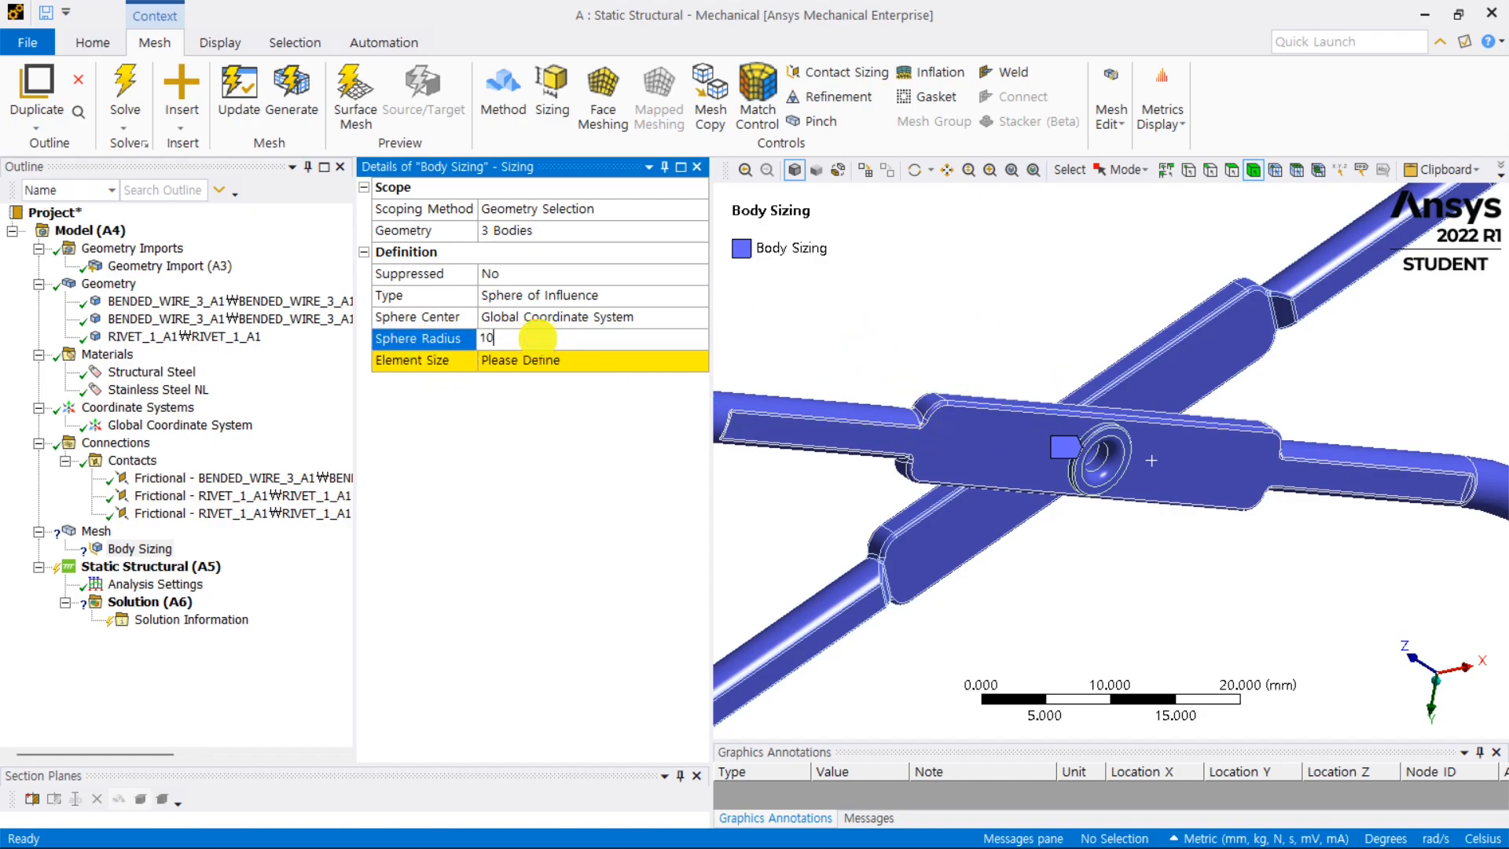
pyautogui.write('10')
pyautogui.press('Return')
pyautogui.moveTo(1115, 280); pyautogui.dragTo(1176, 364, button='middle')
pyautogui.moveTo(1074, 420); pyautogui.dragTo(1141, 327, button='middle')
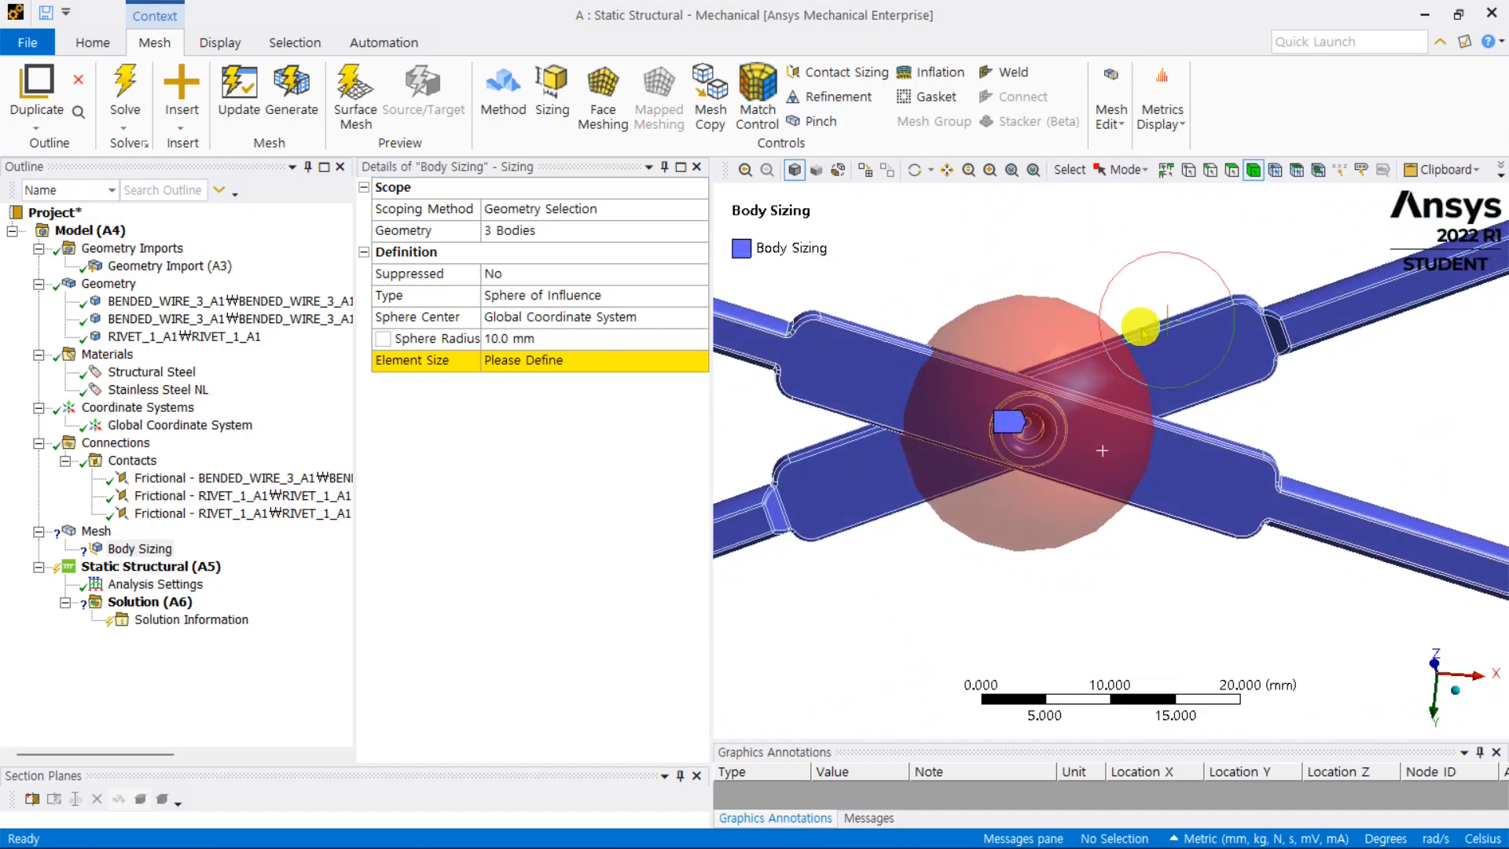
pyautogui.moveTo(977, 361); pyautogui.dragTo(1045, 380, button='middle')
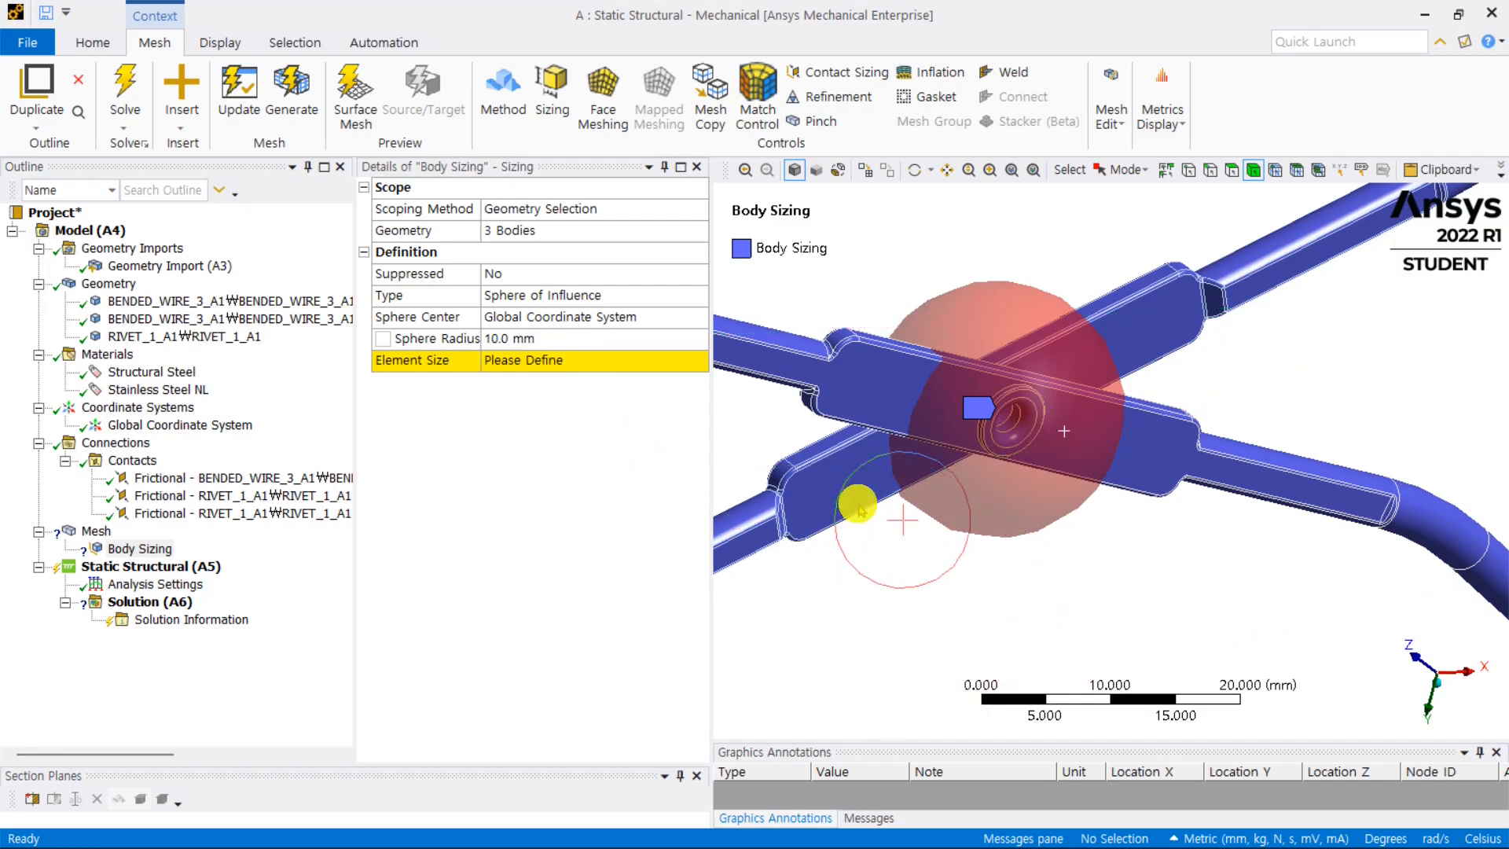
# Step: Insert a new coordinate system with its origin defined by the rivet body
pyautogui.click(136, 409)
pyautogui.rightClick(138, 410)
pyautogui.moveTo(225, 424)
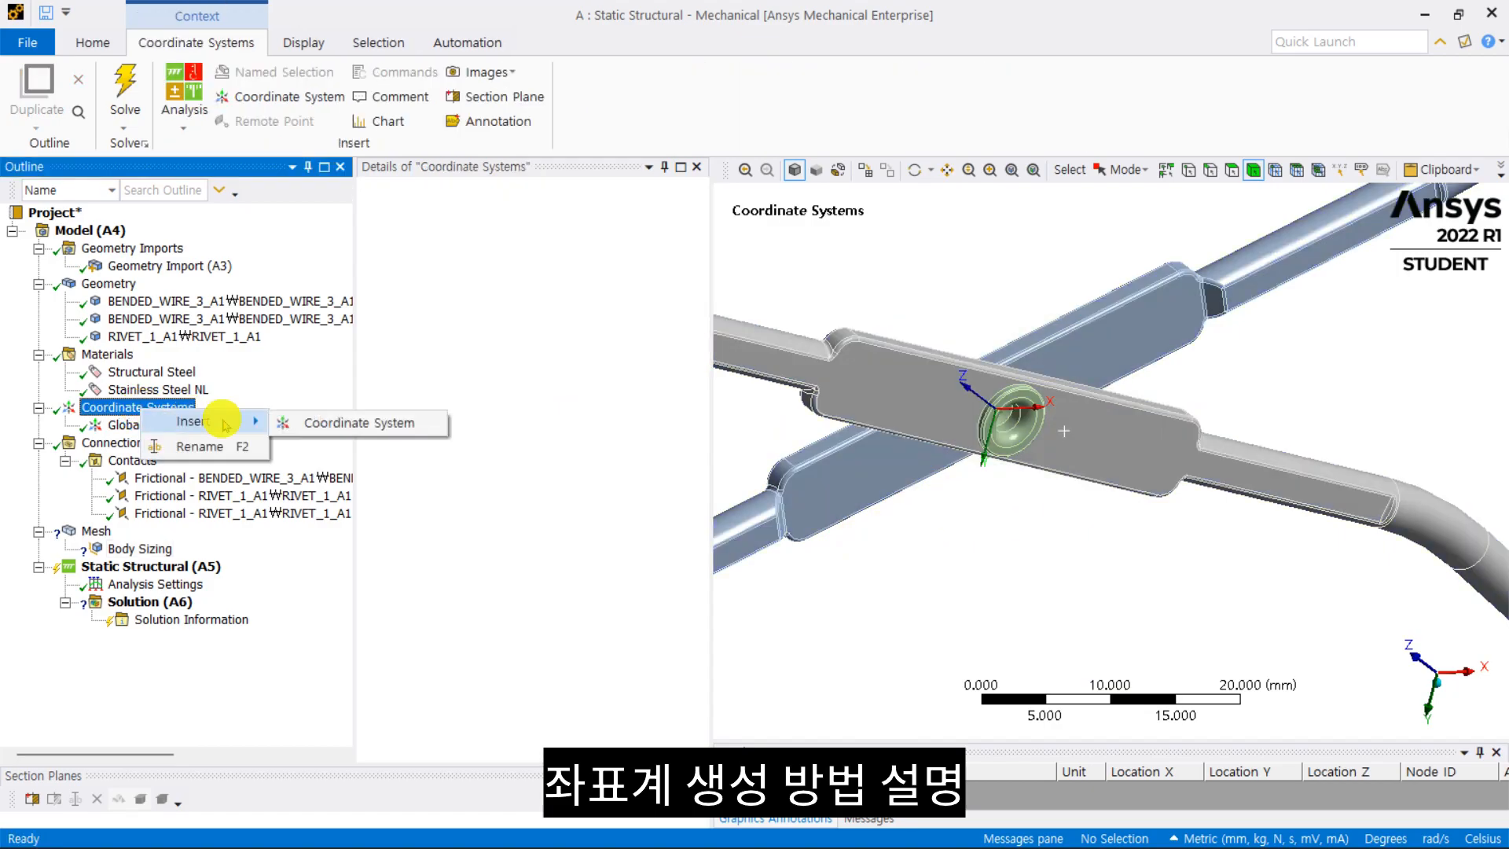
pyautogui.click(344, 424)
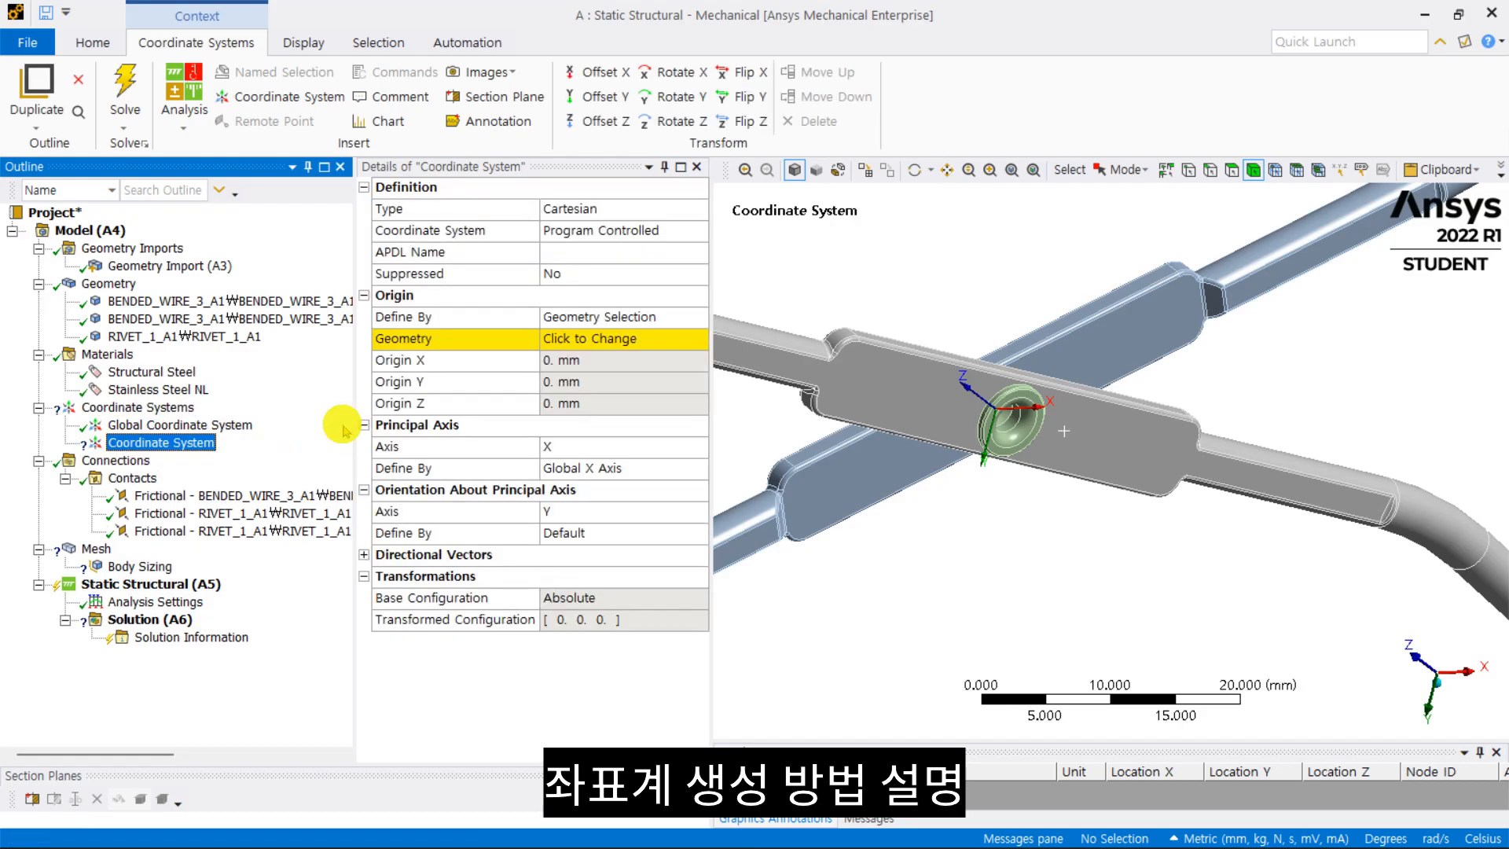
pyautogui.click(568, 341)
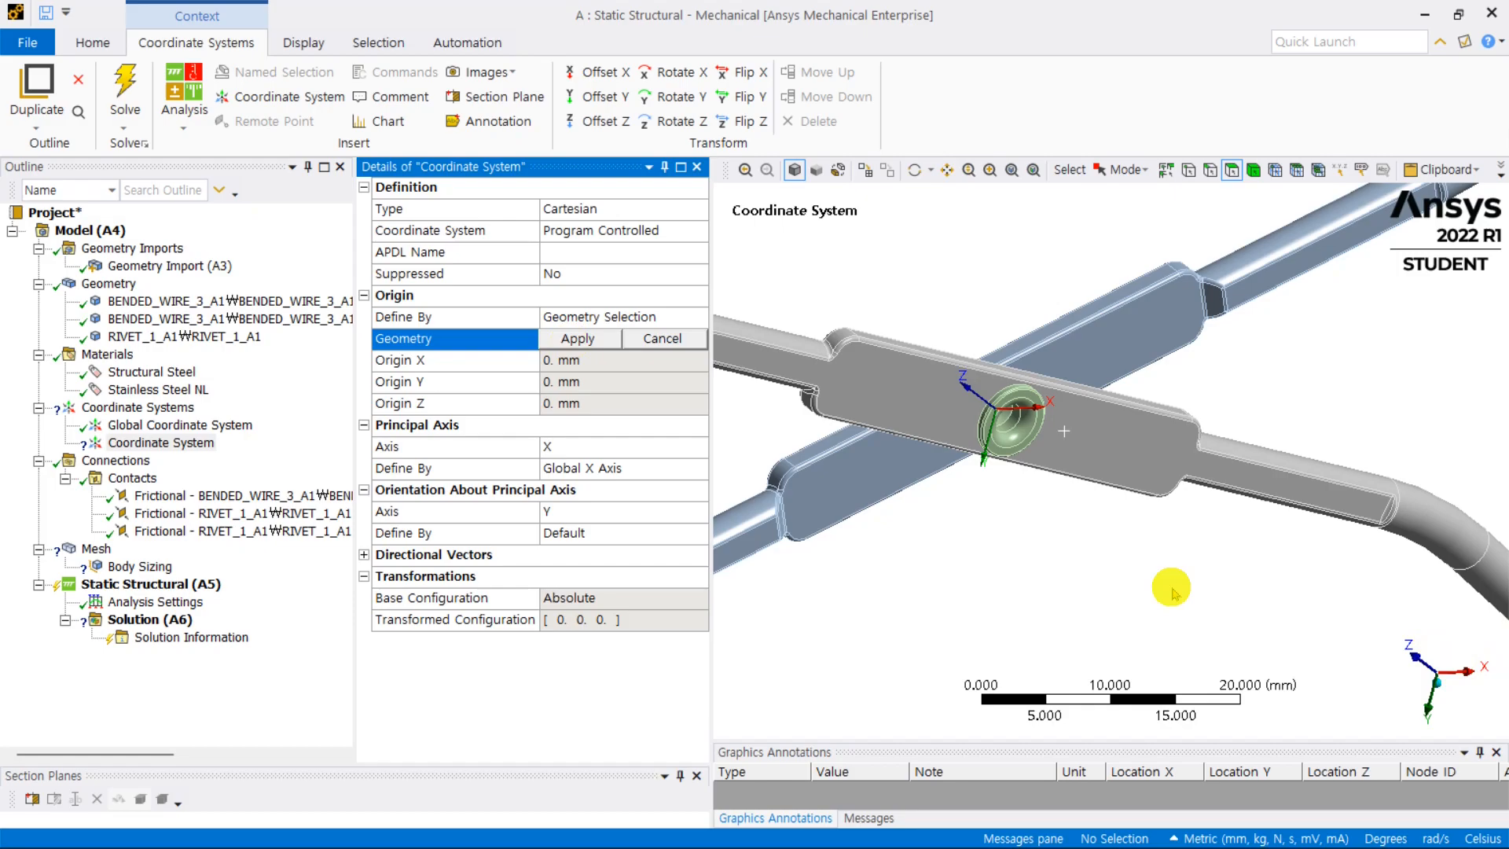
pyautogui.click(1251, 168)
pyautogui.click(1009, 424)
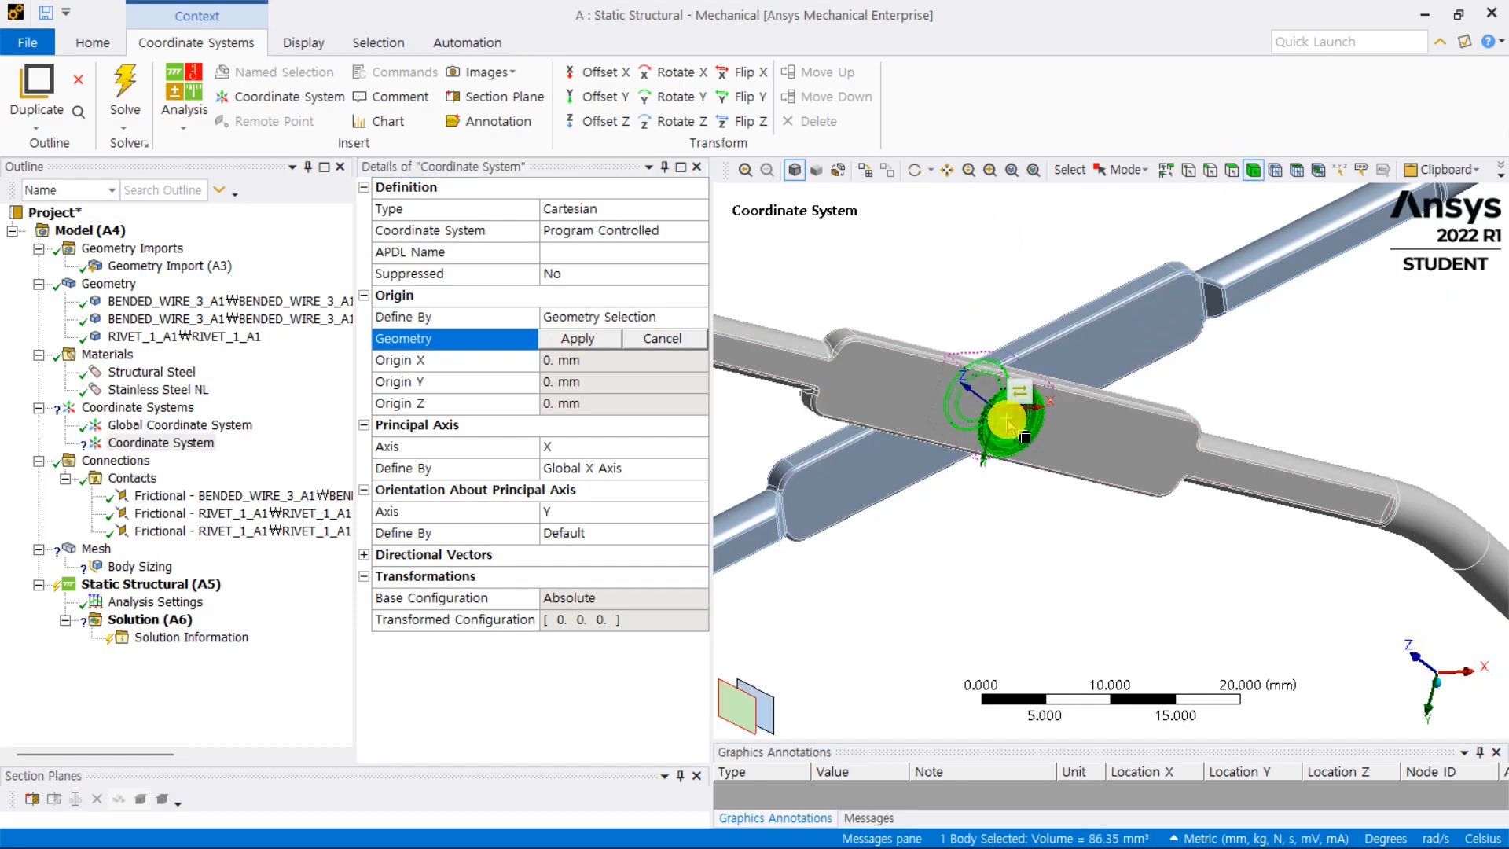
pyautogui.click(588, 339)
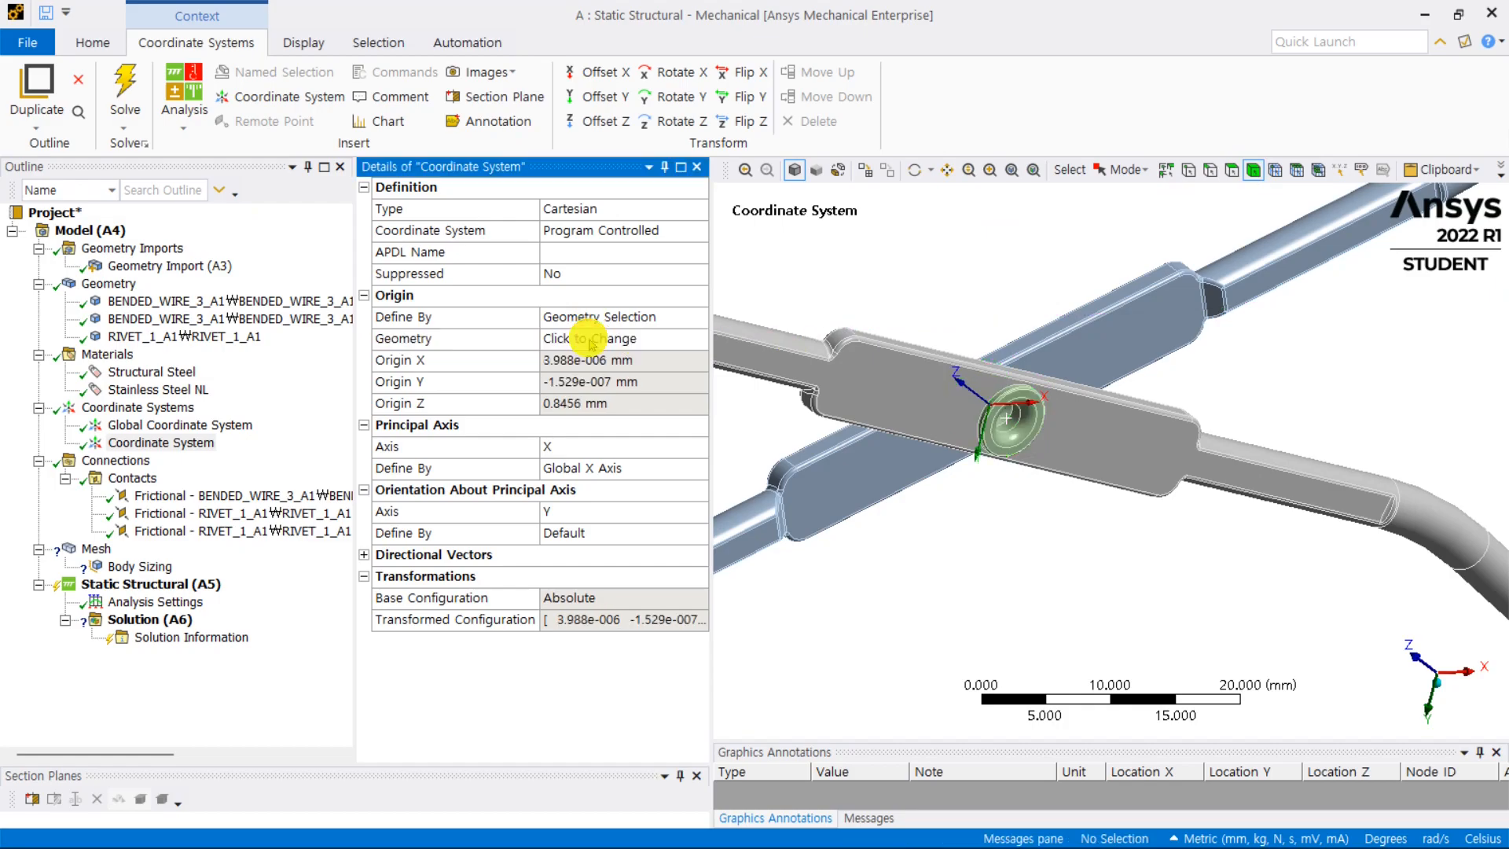
# Step: Compare the origin of the new rivet coordinate system with that of the Global Coordinate System around the pivot
pyautogui.moveTo(1095, 361); pyautogui.dragTo(1010, 454, button='middle')
pyautogui.scroll(6, 1002, 377)
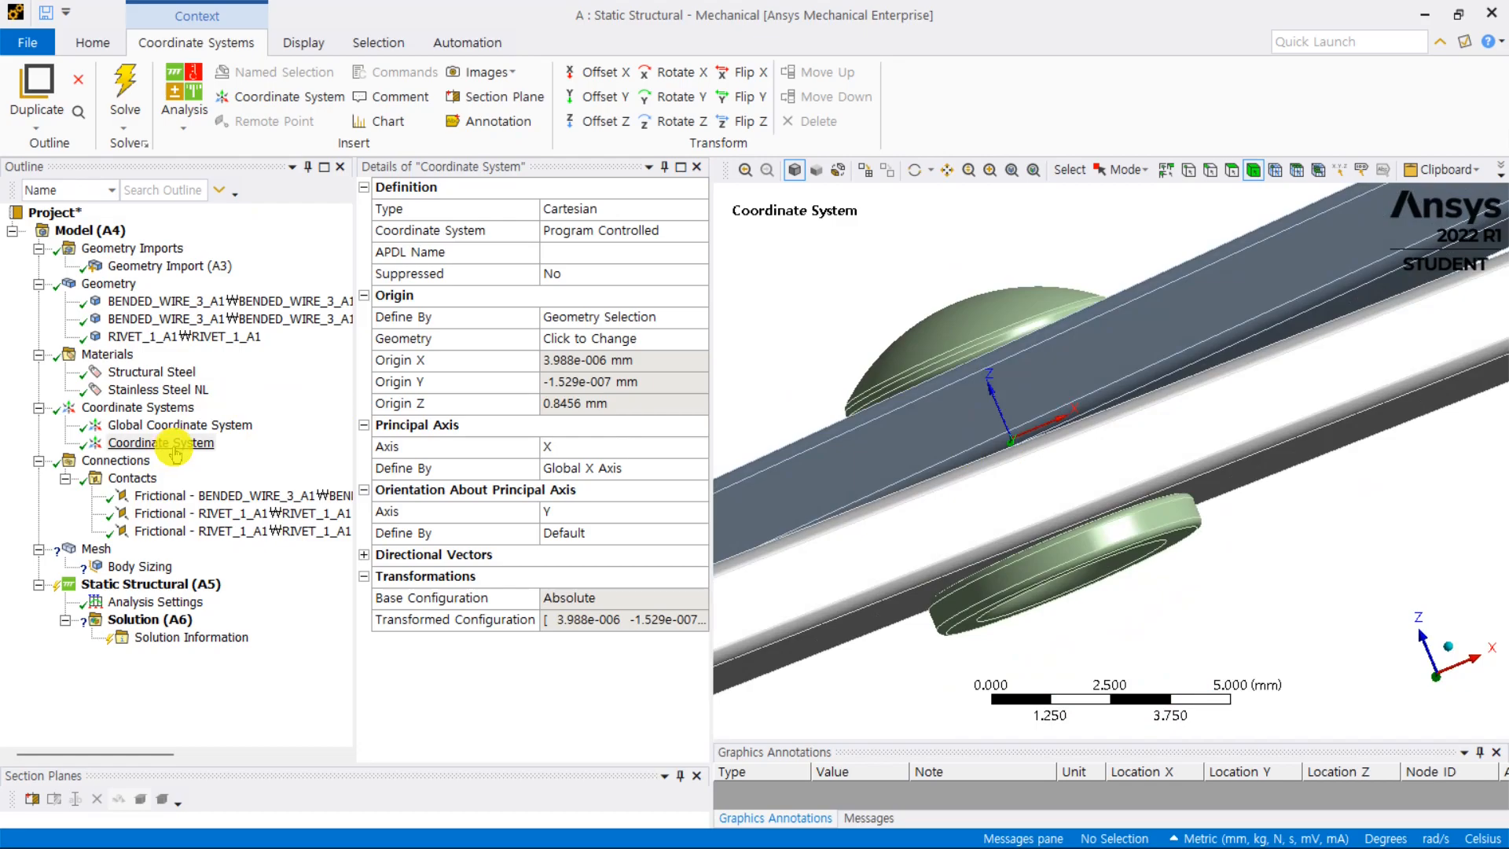
pyautogui.click(174, 445)
pyautogui.click(202, 425)
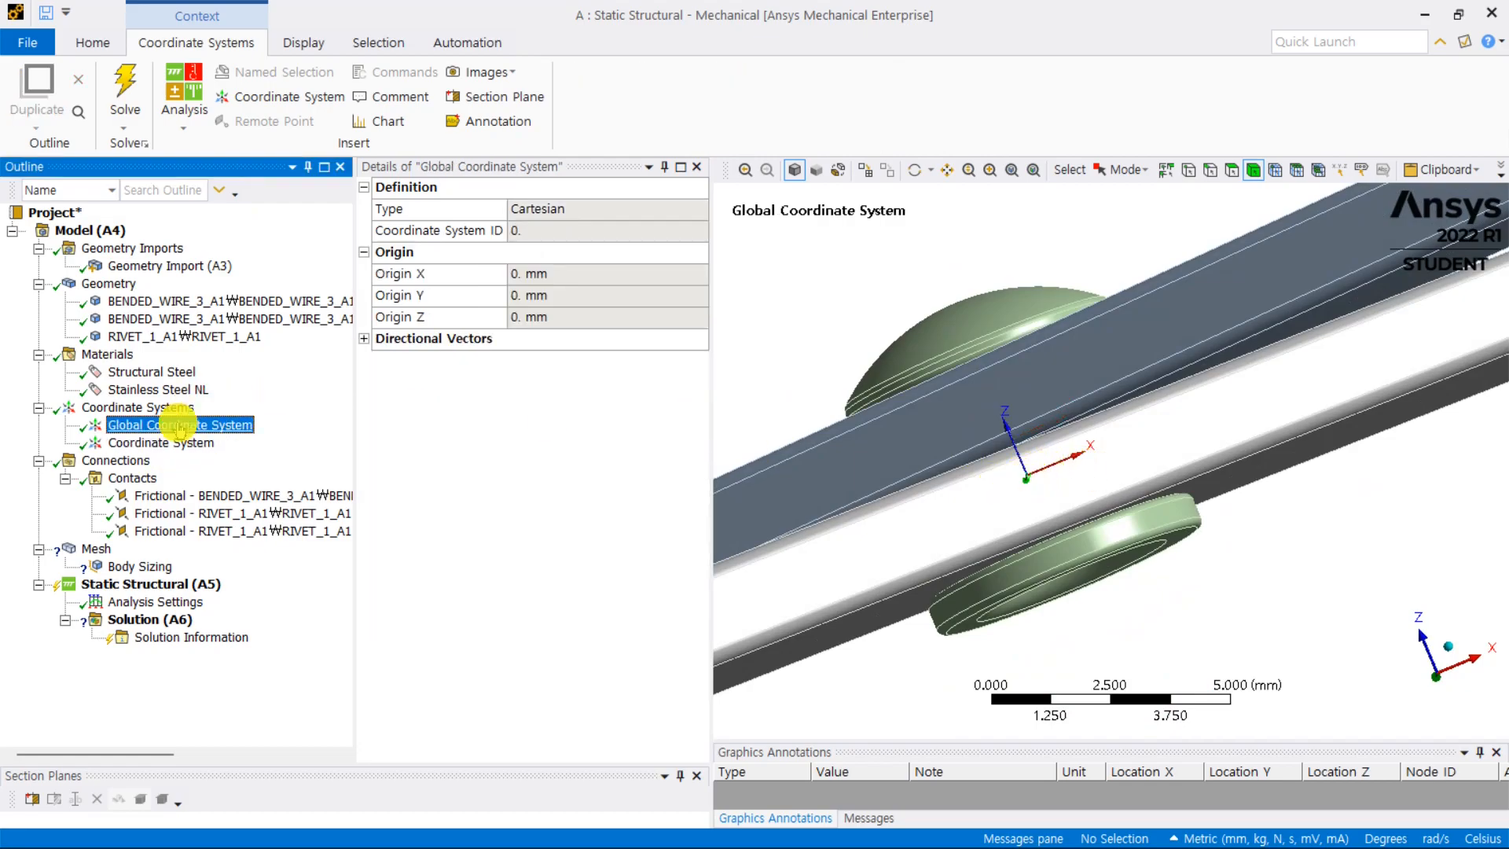
pyautogui.click(174, 442)
pyautogui.moveTo(1034, 445); pyautogui.dragTo(903, 350, button='middle')
pyautogui.scroll(-5, 1019, 455)
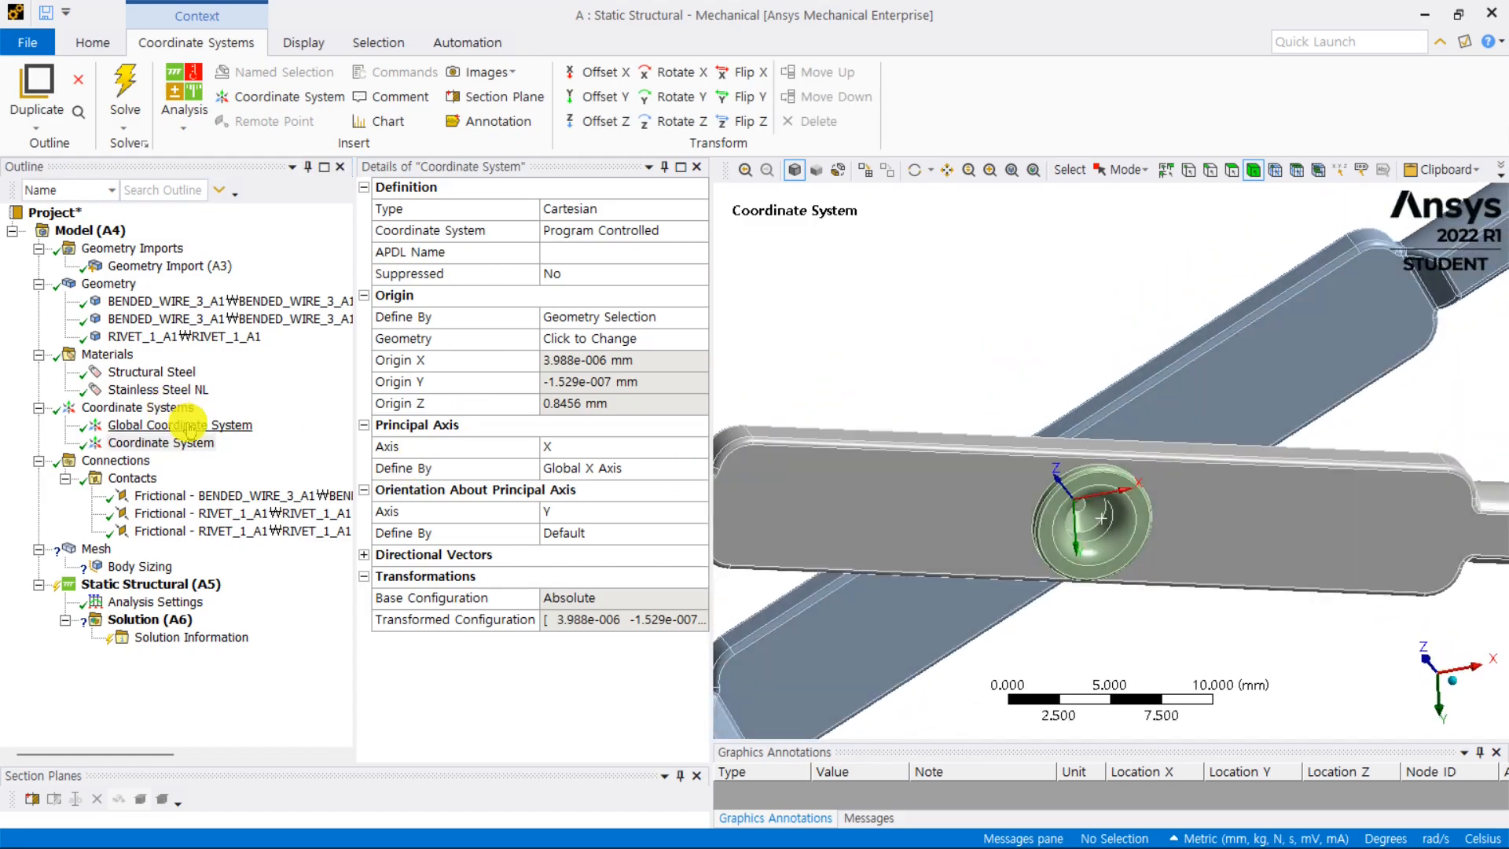
pyautogui.click(181, 423)
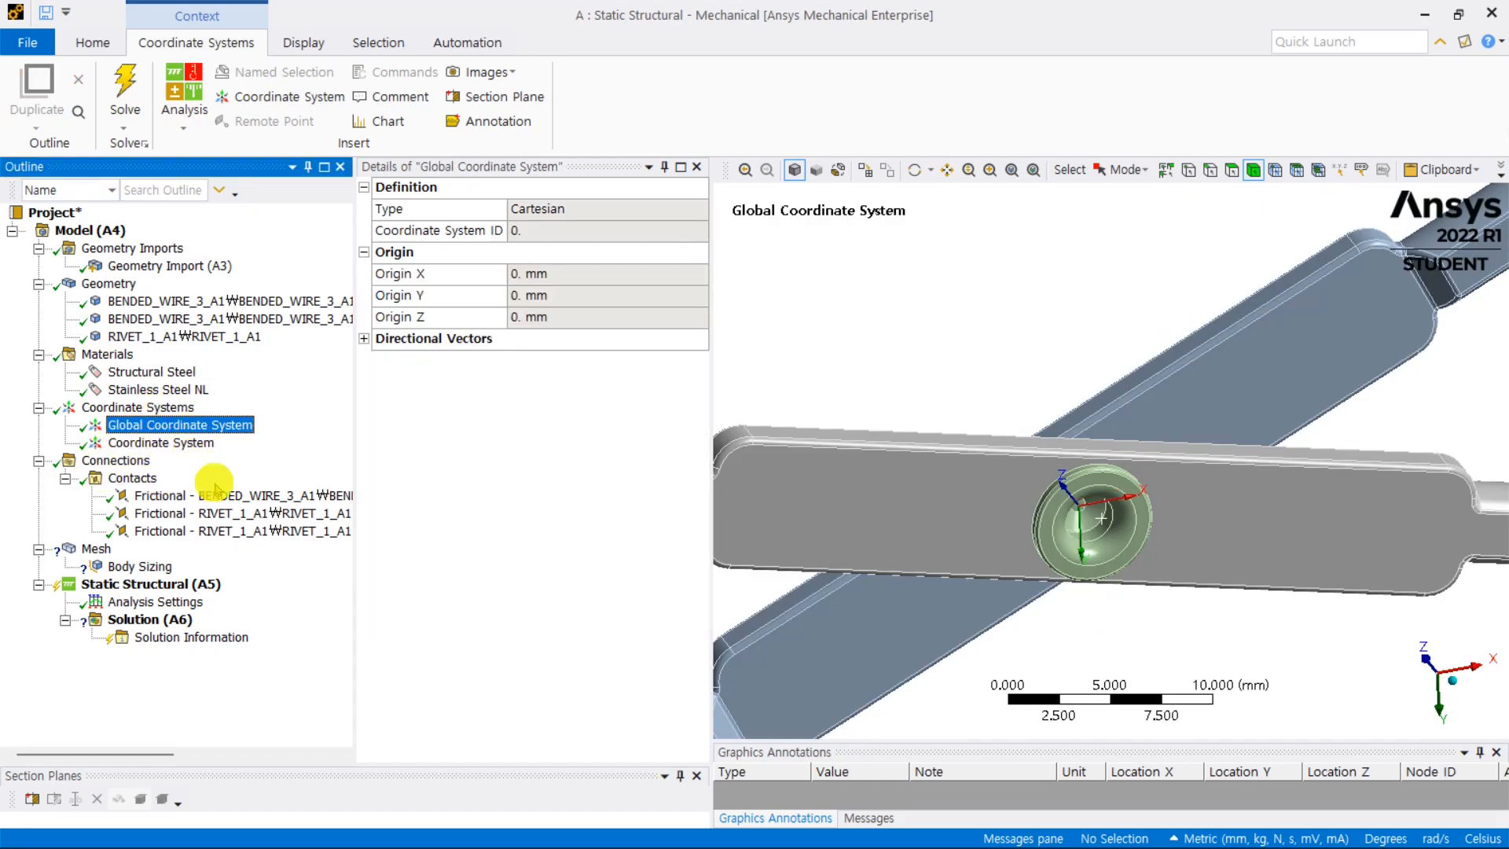
pyautogui.click(161, 442)
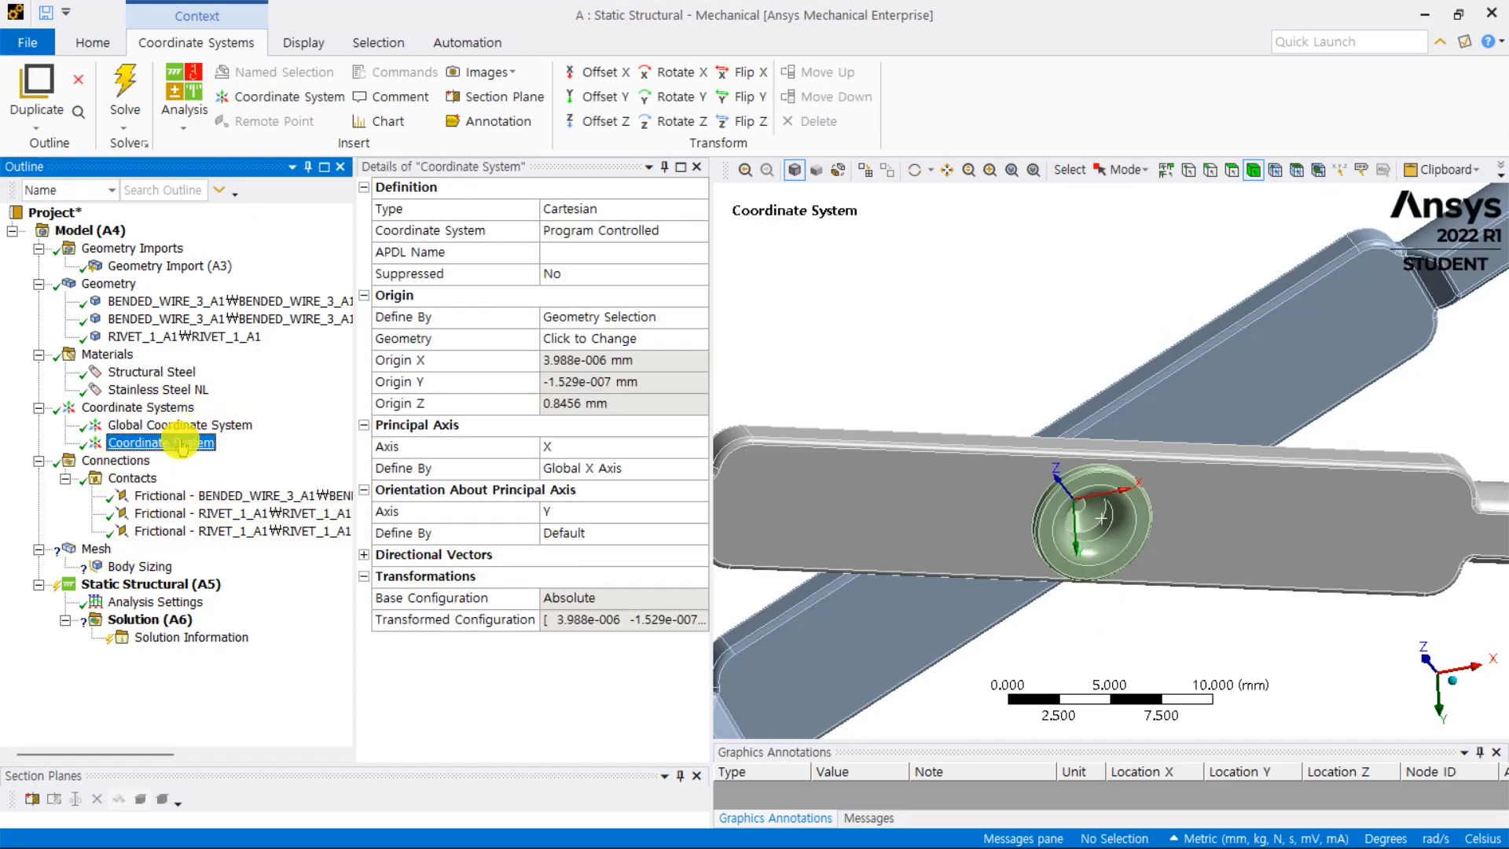
# Step: Centre the body sizing's sphere of influence on the rivet coordinate system and check its coverage around the pivot
pyautogui.click(142, 566)
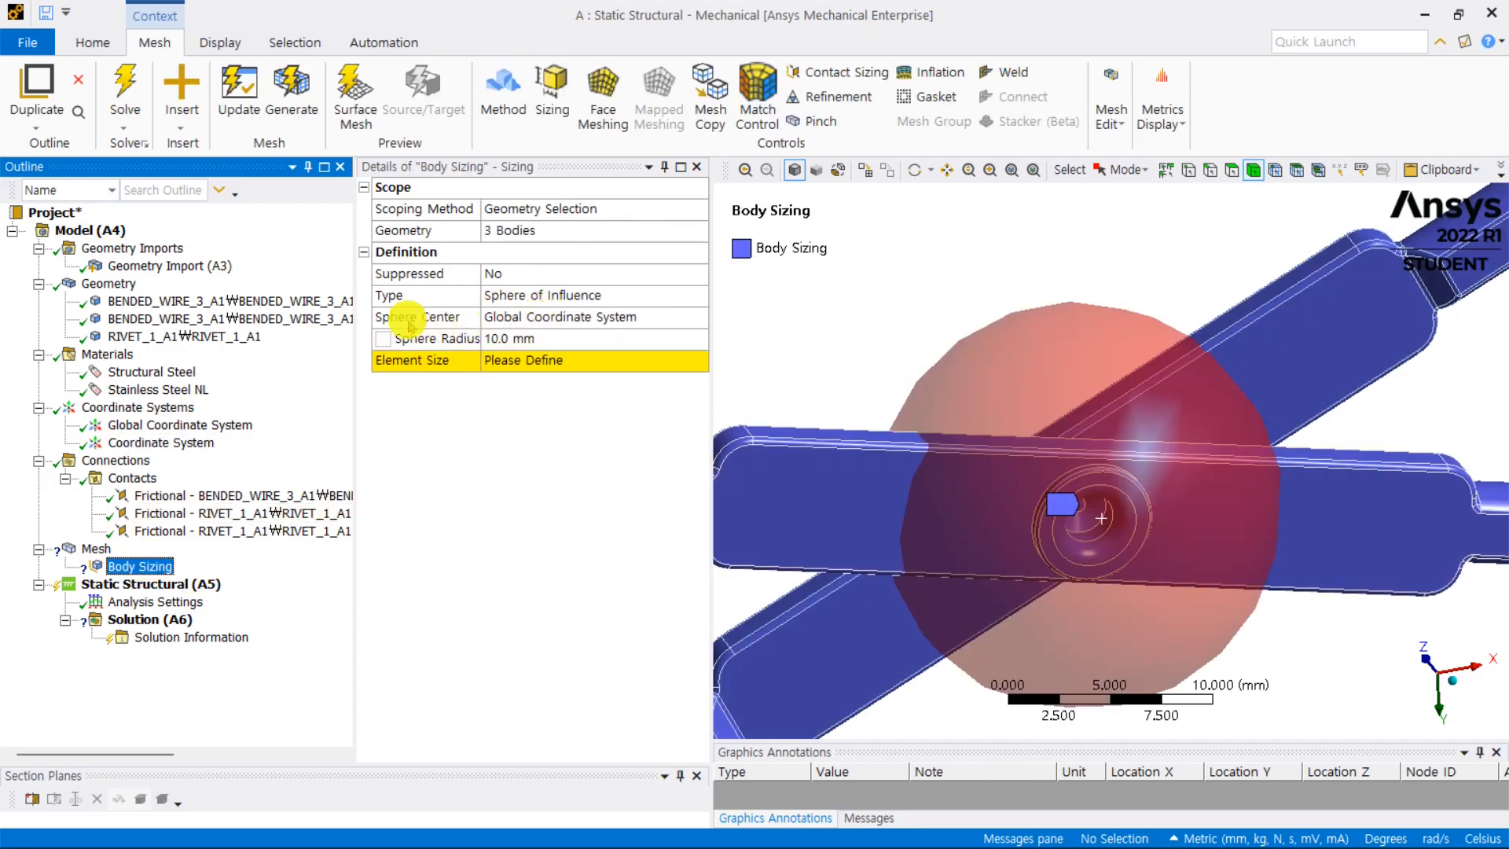
pyautogui.click(643, 317)
pyautogui.click(695, 316)
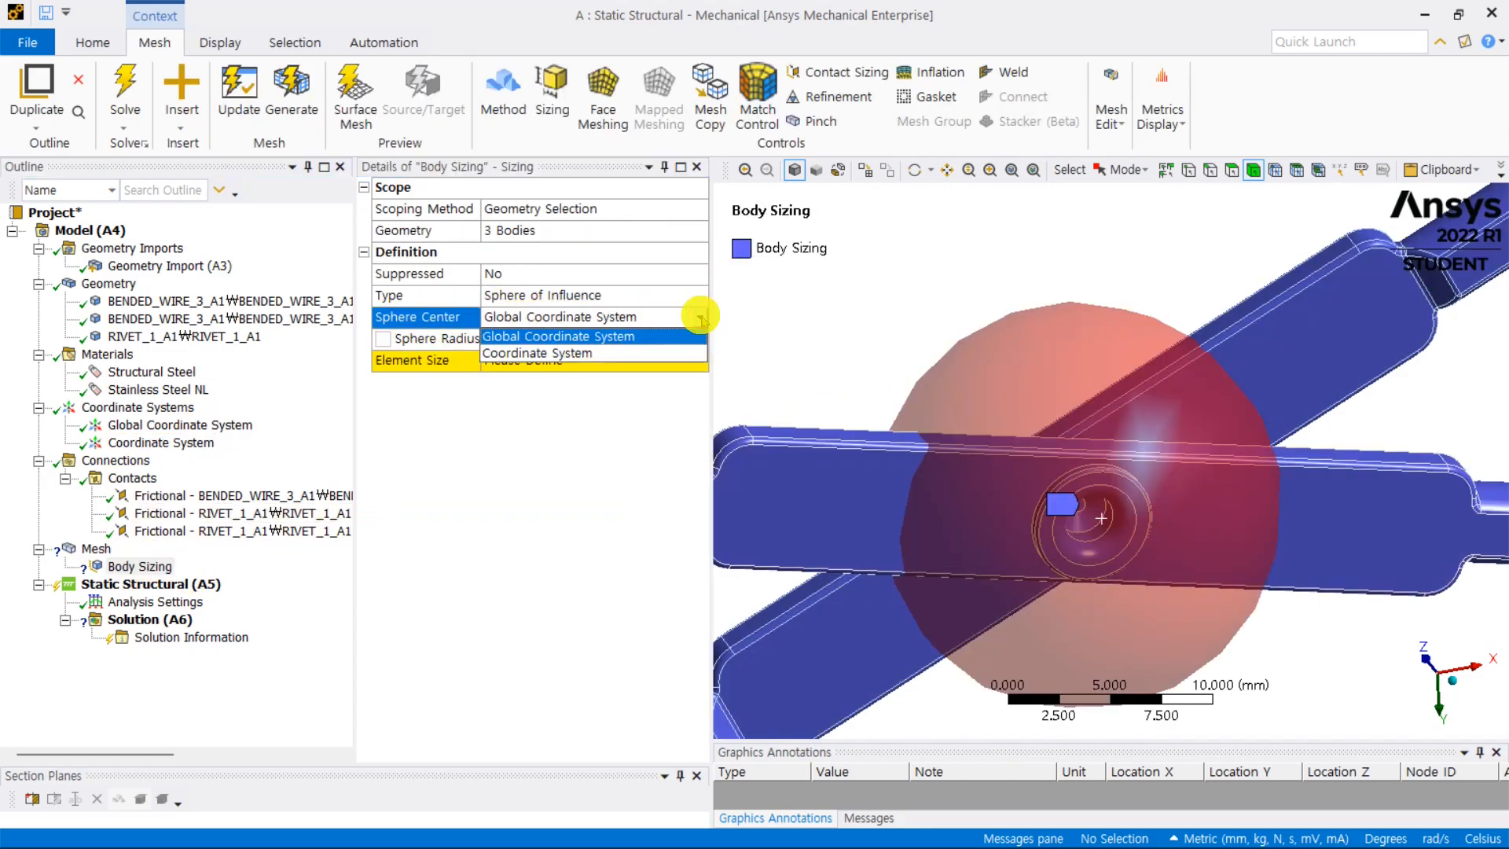
pyautogui.click(532, 354)
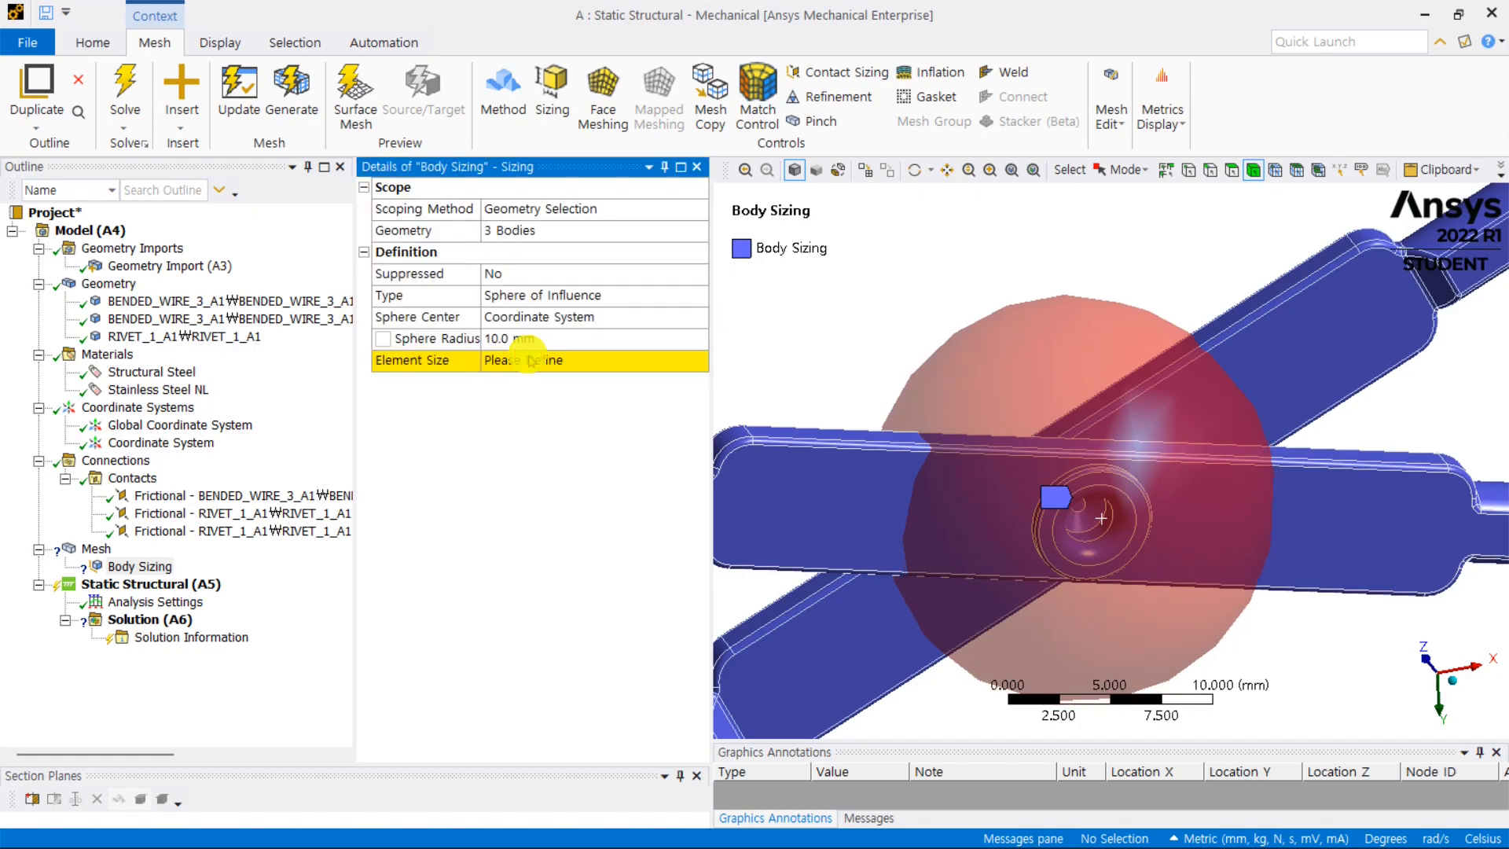
pyautogui.moveTo(1087, 394); pyautogui.dragTo(1138, 481, button='middle')
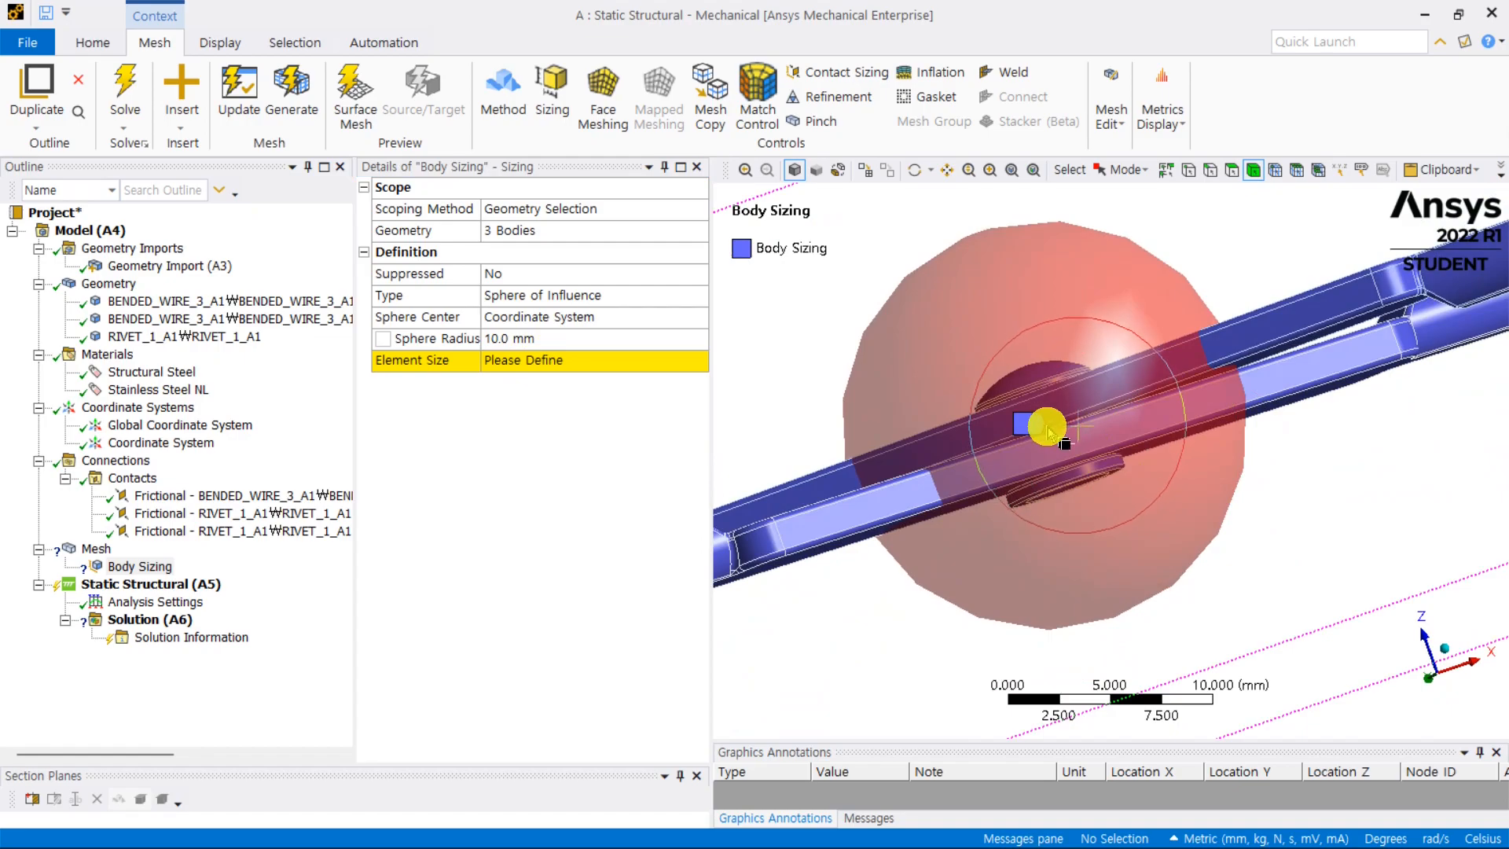
pyautogui.moveTo(1131, 283); pyautogui.dragTo(1067, 274, button='middle')
pyautogui.moveTo(1130, 493); pyautogui.dragTo(1115, 440, button='middle')
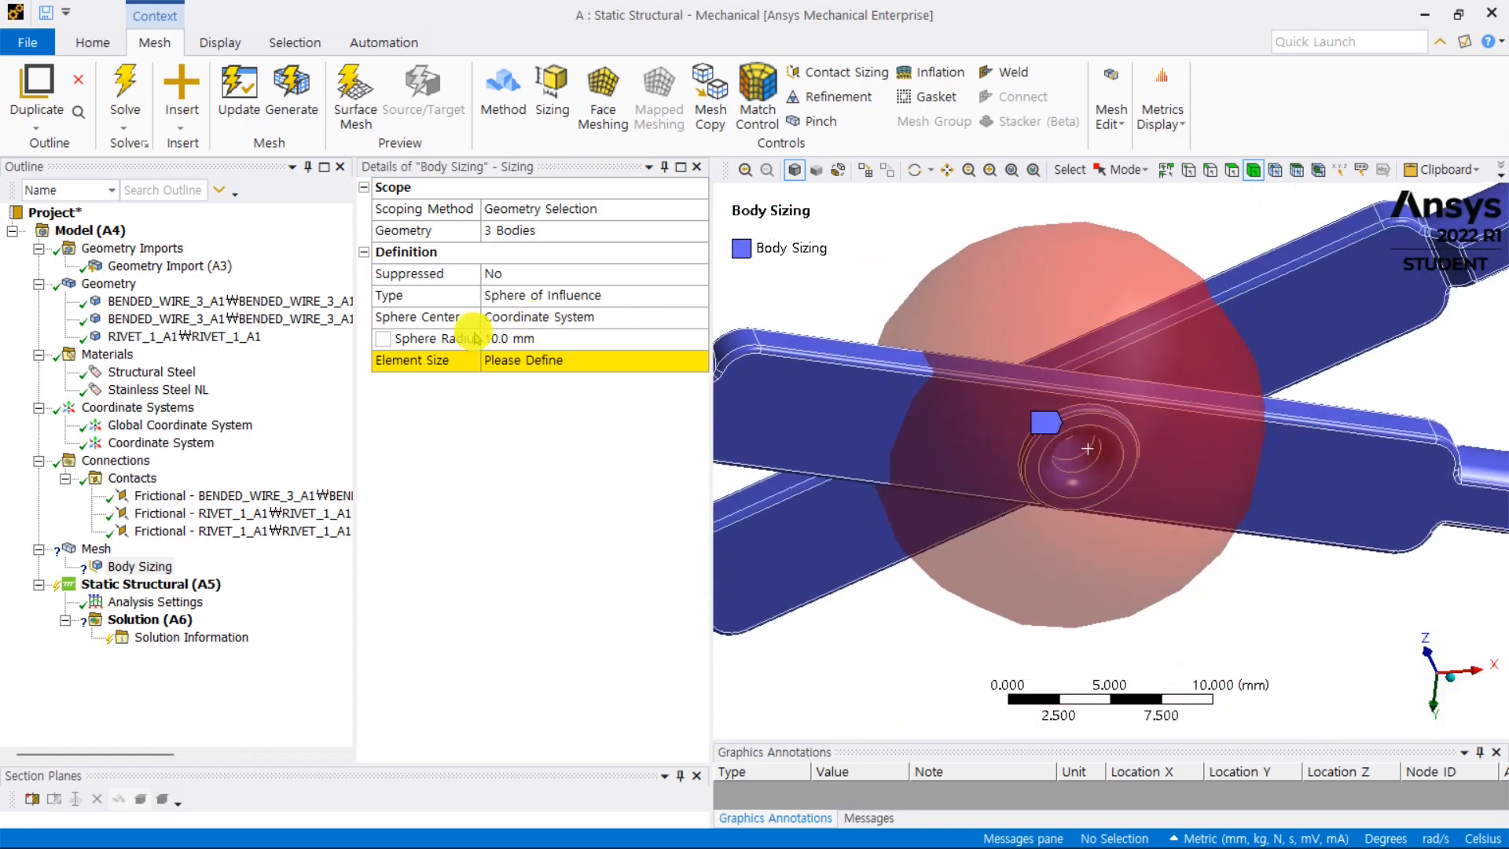
# Step: Set the body sizing's element size to 0.8 mm, then regenerate the mesh and inspect the refinement around the rivet
pyautogui.click(531, 363)
pyautogui.write('1')
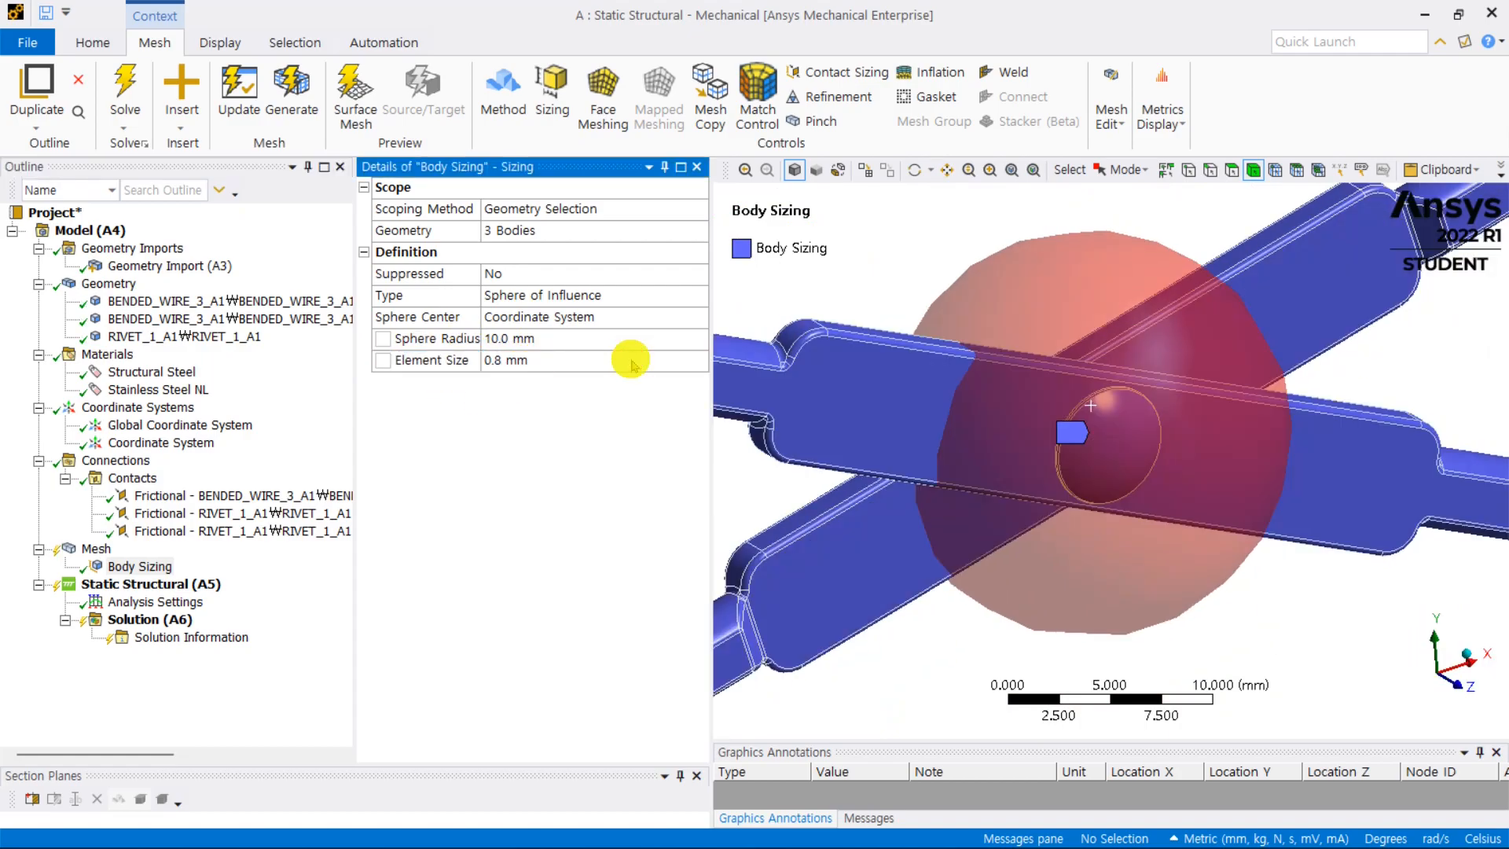
pyautogui.click(97, 550)
pyautogui.rightClick(97, 550)
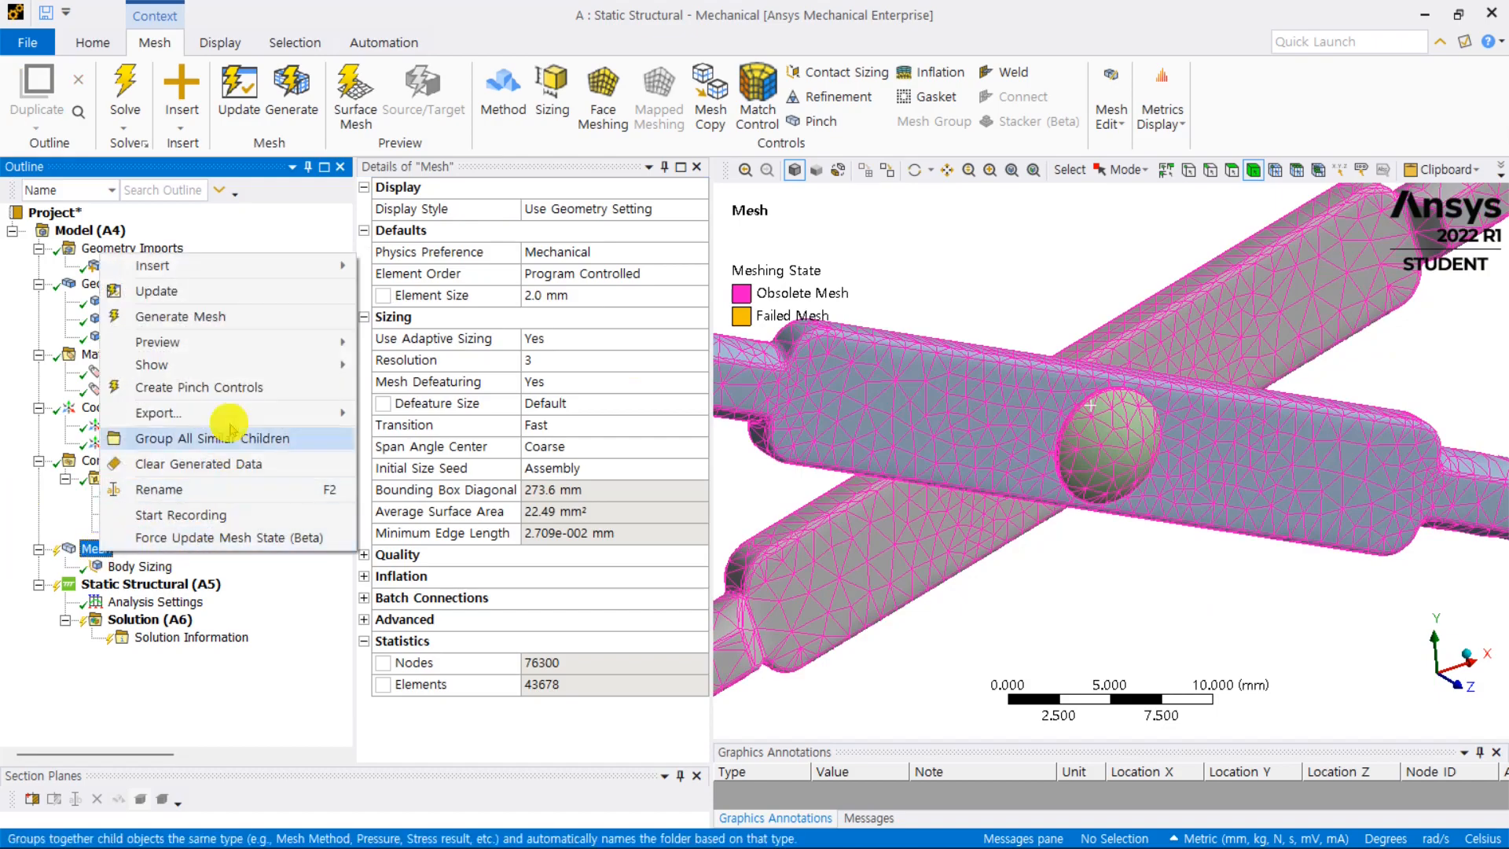
pyautogui.click(235, 319)
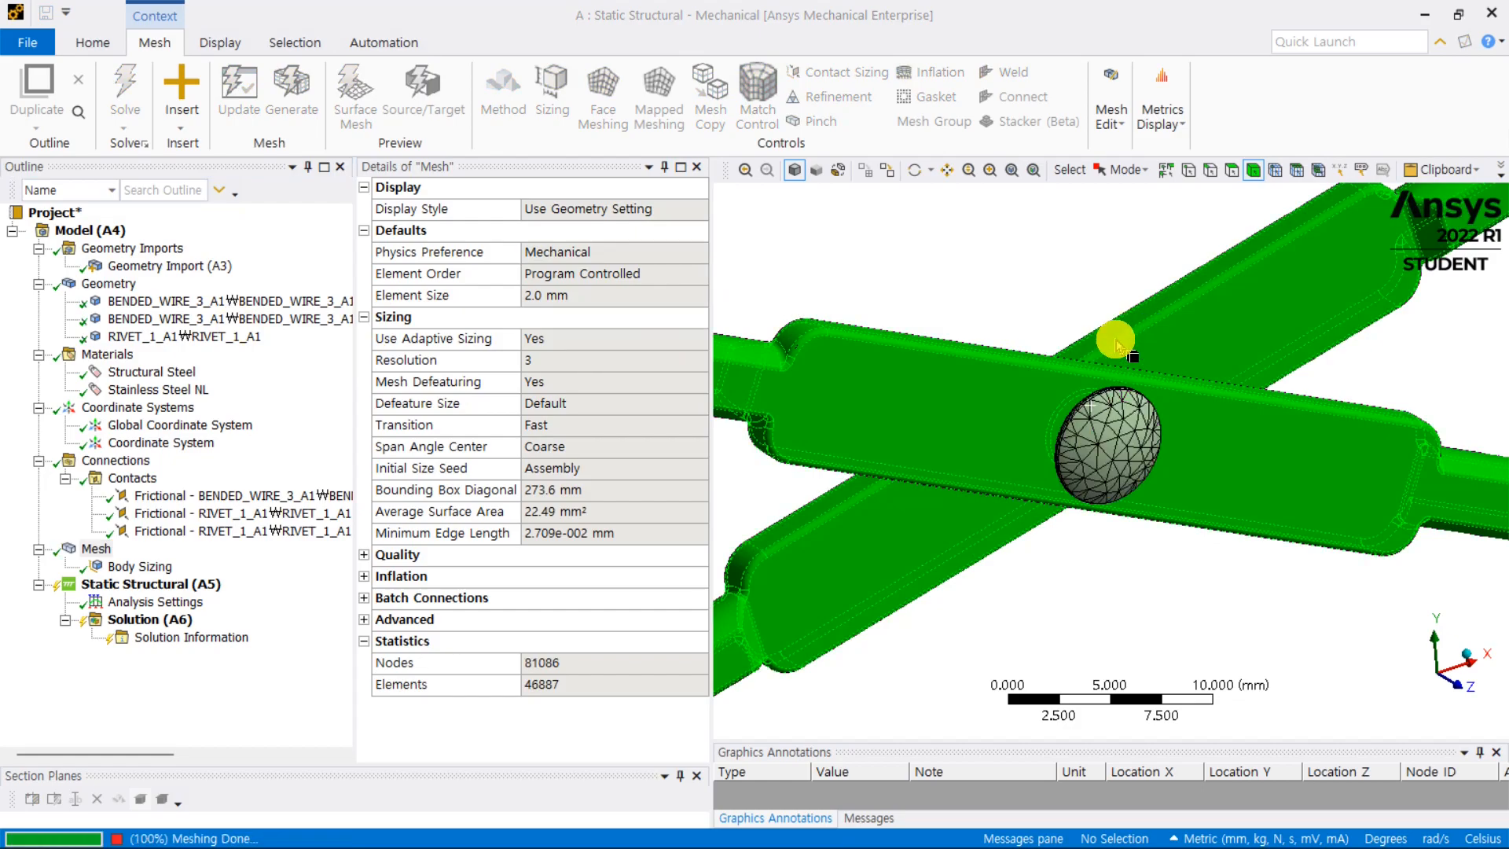
pyautogui.moveTo(1205, 337); pyautogui.dragTo(1046, 323, button='middle')
pyautogui.scroll(-3, 943, 342)
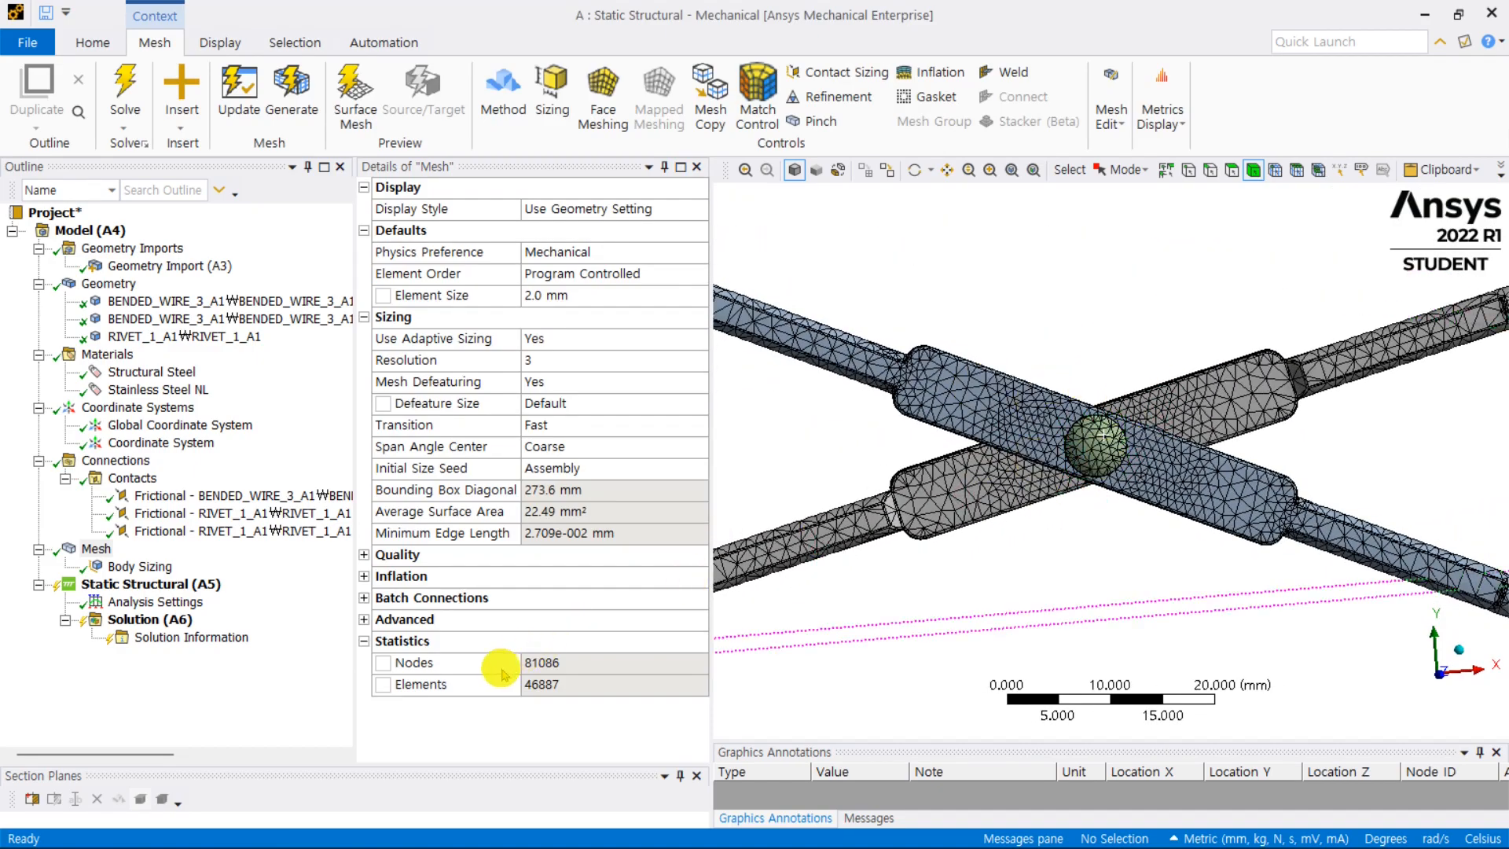
pyautogui.moveTo(1030, 329); pyautogui.dragTo(1154, 386, button='middle')
pyautogui.scroll(-1, 1131, 388)
pyautogui.scroll(3, 1120, 387)
pyautogui.scroll(2, 1119, 387)
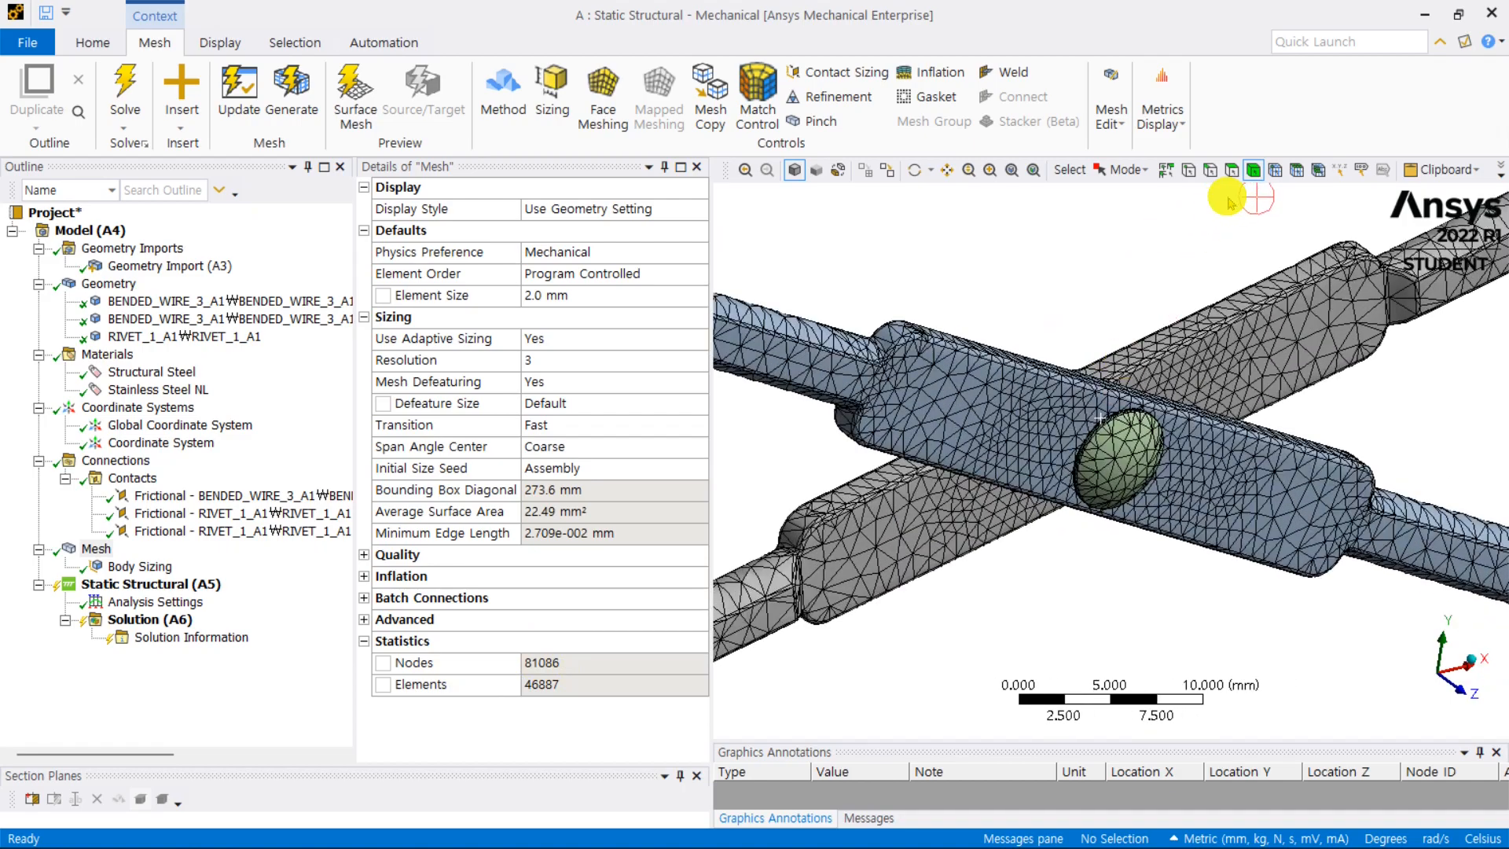
# Step: Hide the two tong arm bodies to isolate the rivet and inspect its mesh up close
pyautogui.click(1033, 422)
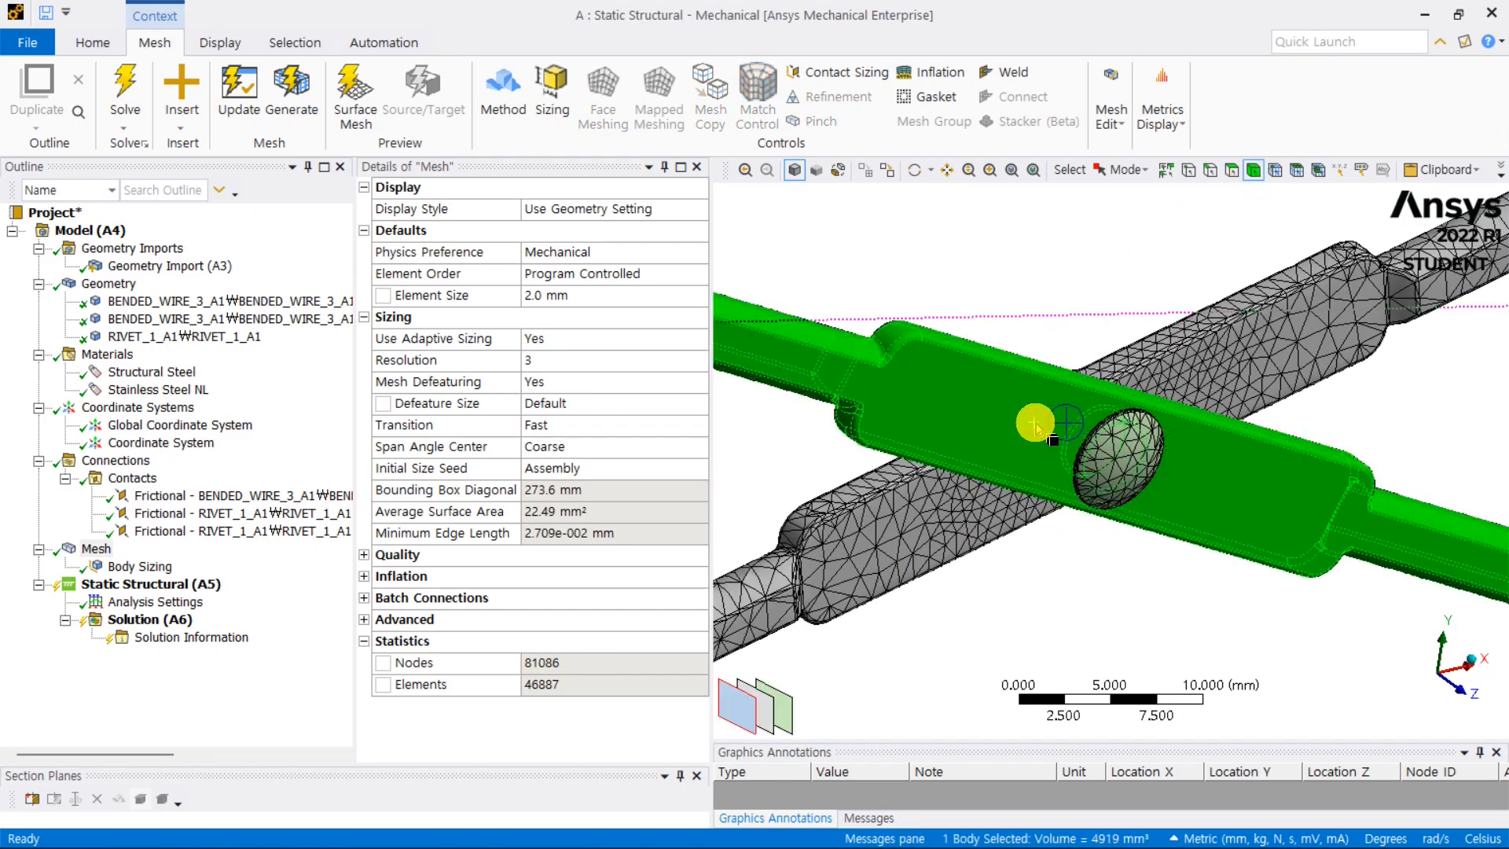
pyautogui.keyDown('ctrl'); pyautogui.click(1152, 342); pyautogui.keyUp('ctrl')
pyautogui.rightClick(1155, 341)
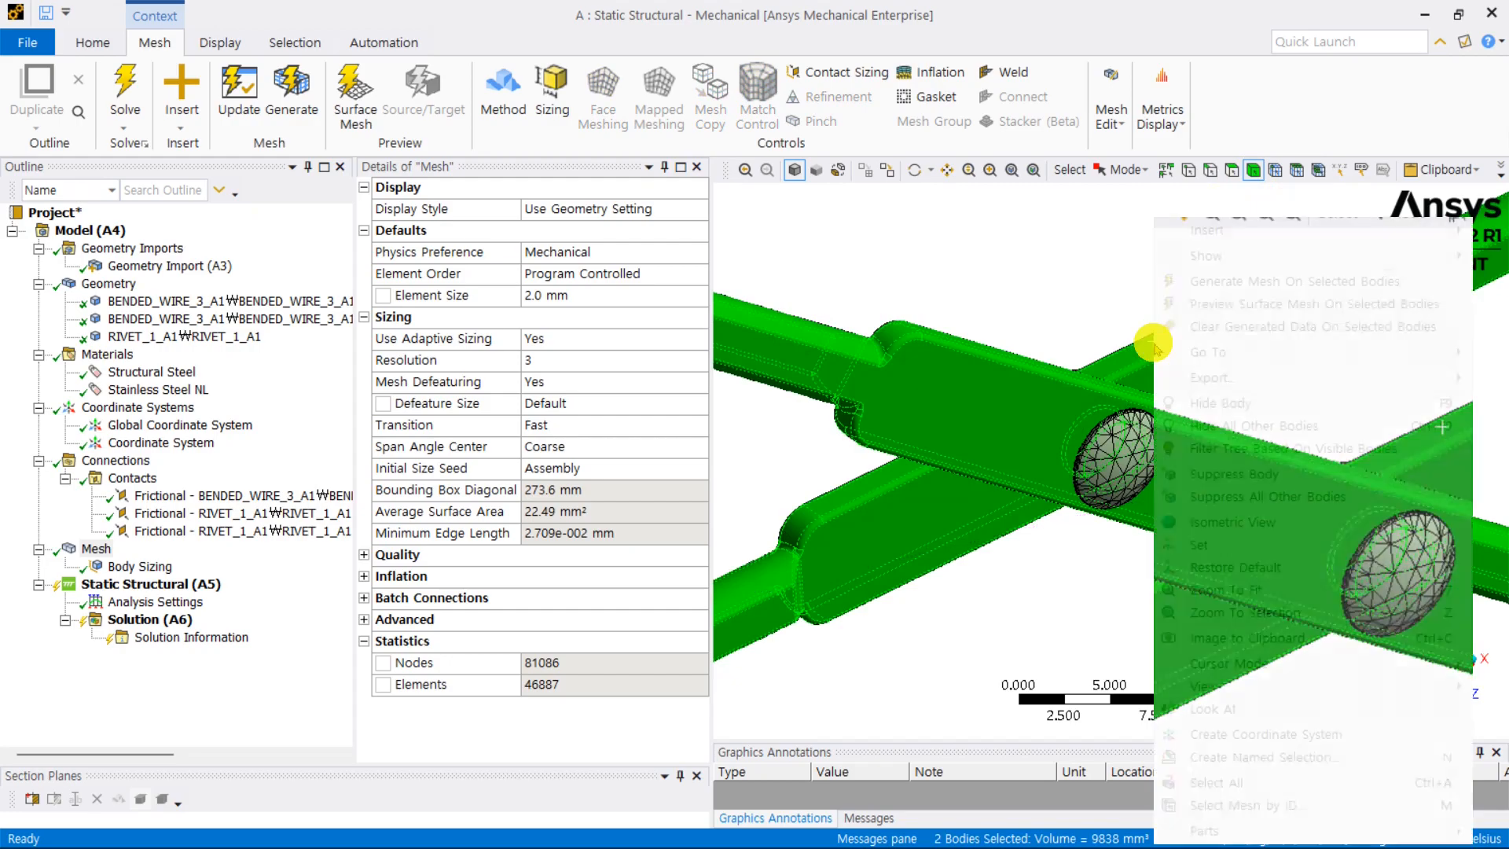
pyautogui.click(1250, 405)
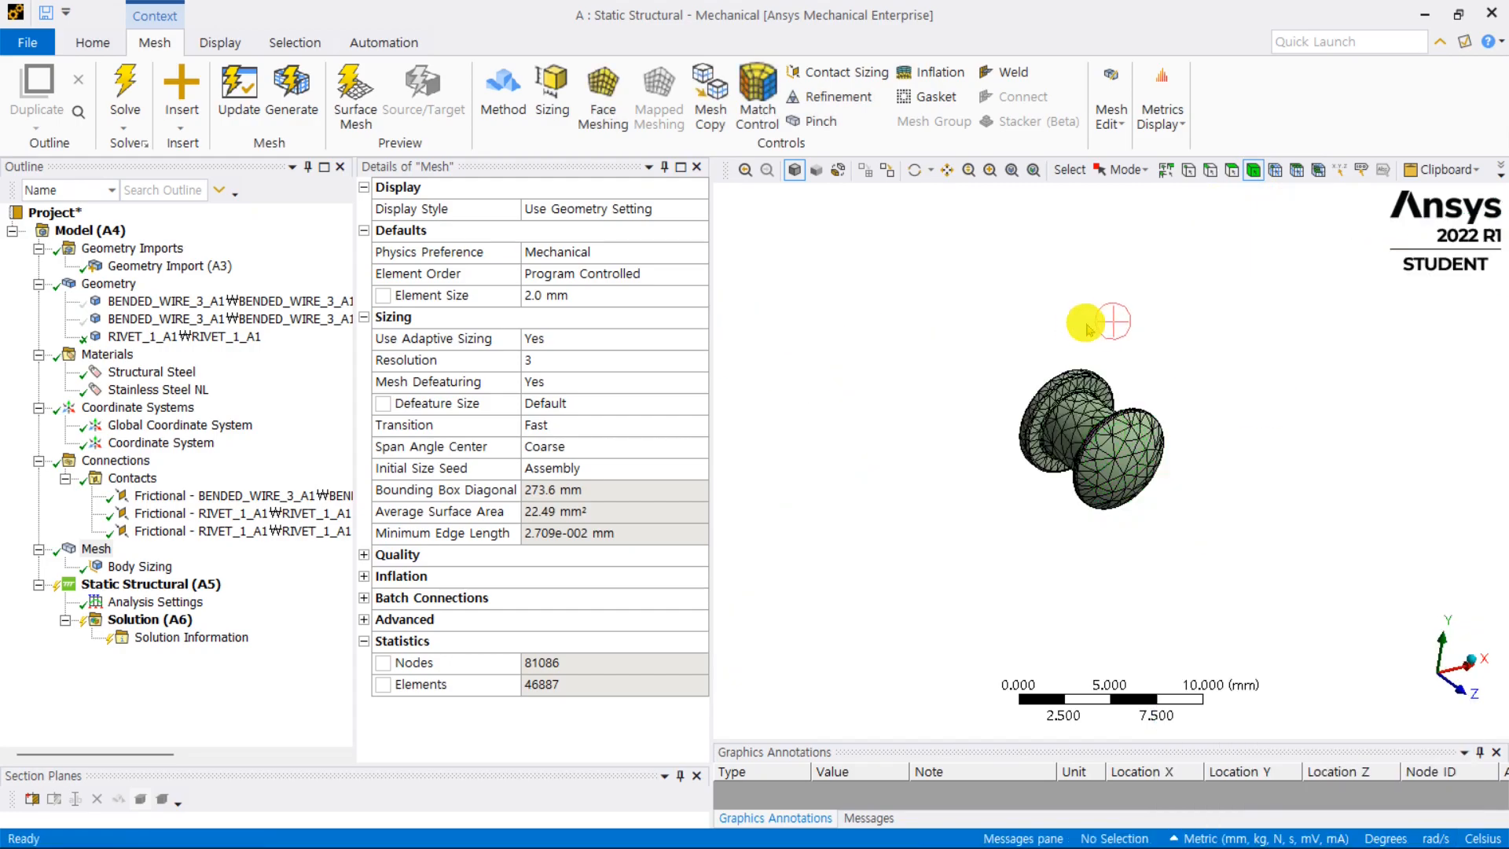
pyautogui.moveTo(1074, 446); pyautogui.dragTo(1025, 522, button='right')
pyautogui.moveTo(1084, 416); pyautogui.dragTo(1130, 390, button='middle')
pyautogui.moveTo(1125, 329); pyautogui.dragTo(974, 370, button='middle')
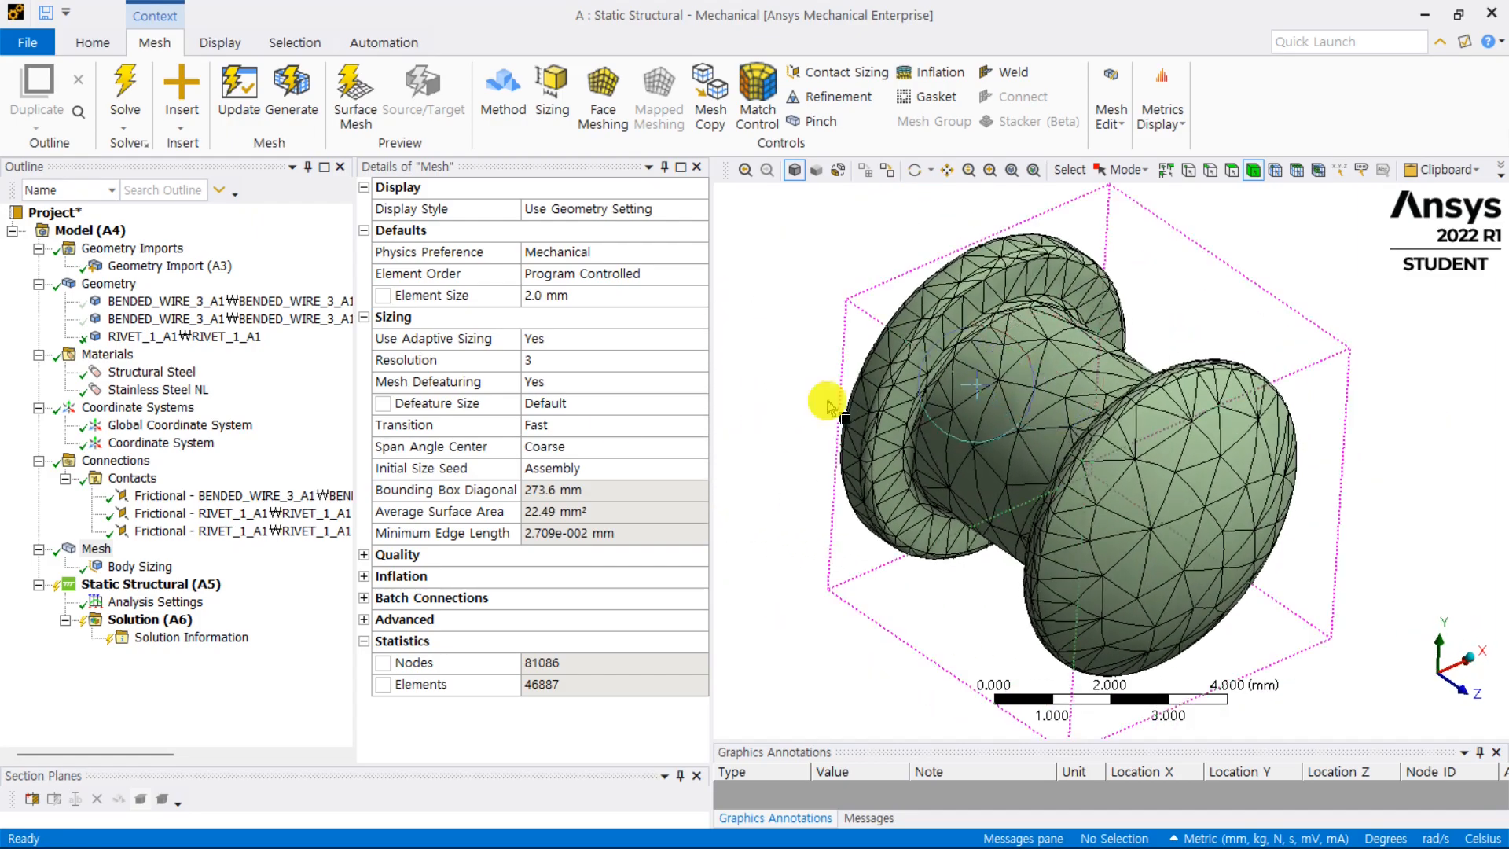
# Step: Insert a new mesh sizing control and set the selection filter to faces
pyautogui.rightClick(91, 550)
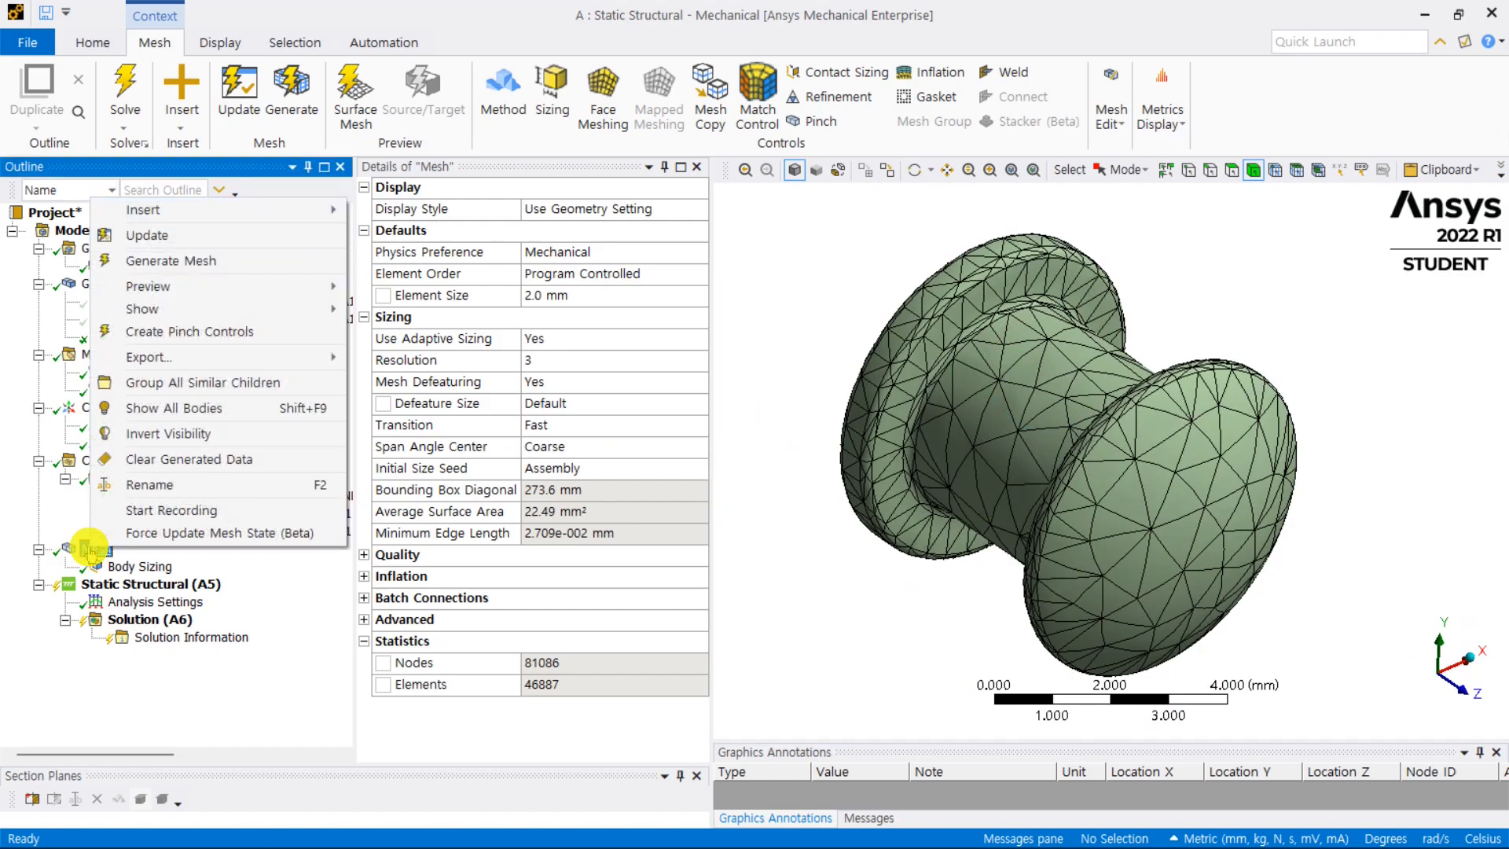
pyautogui.moveTo(305, 219)
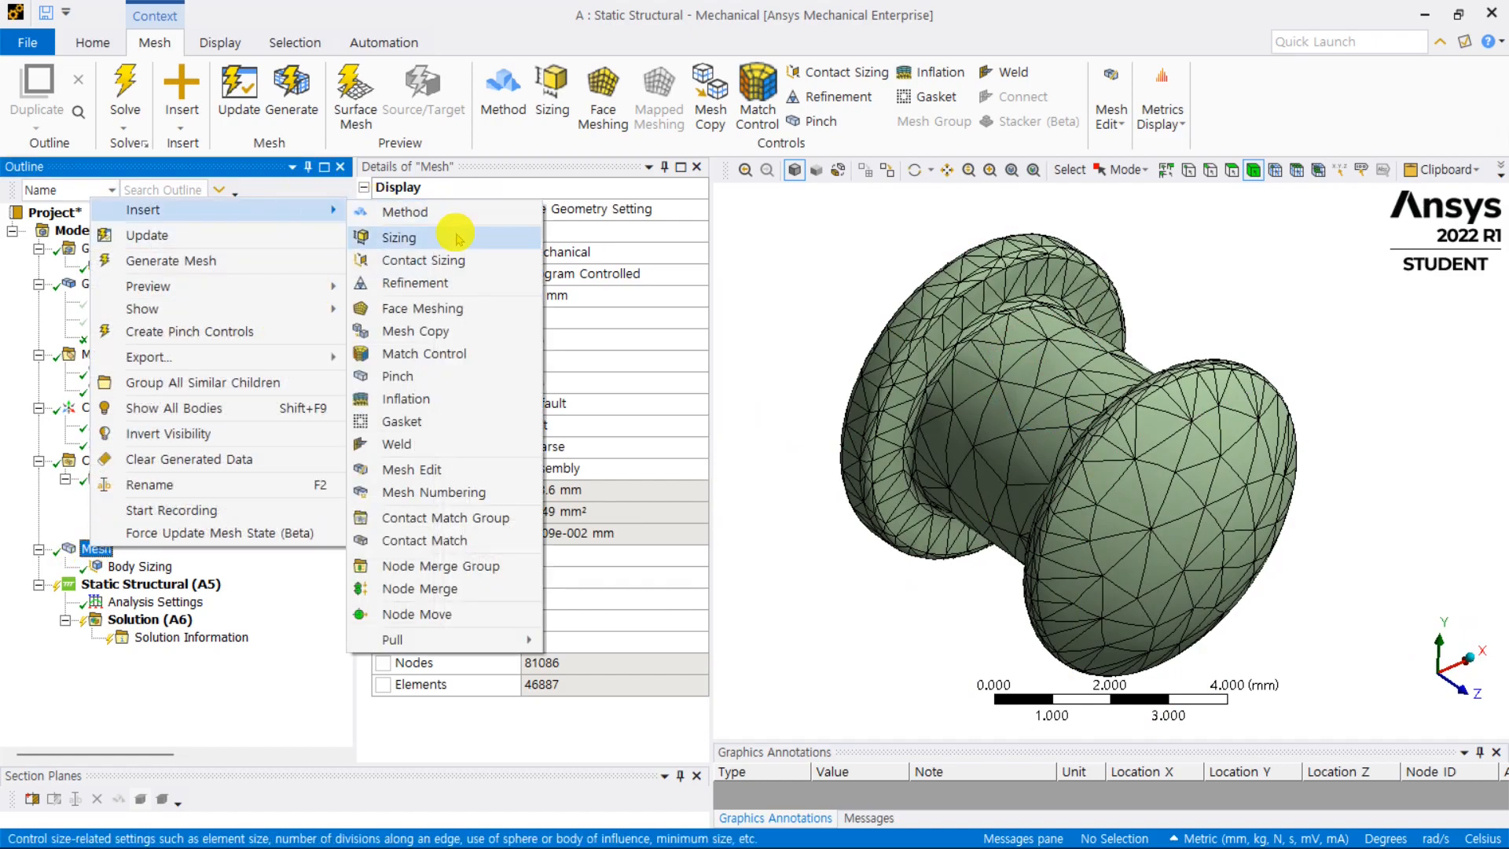
pyautogui.click(408, 236)
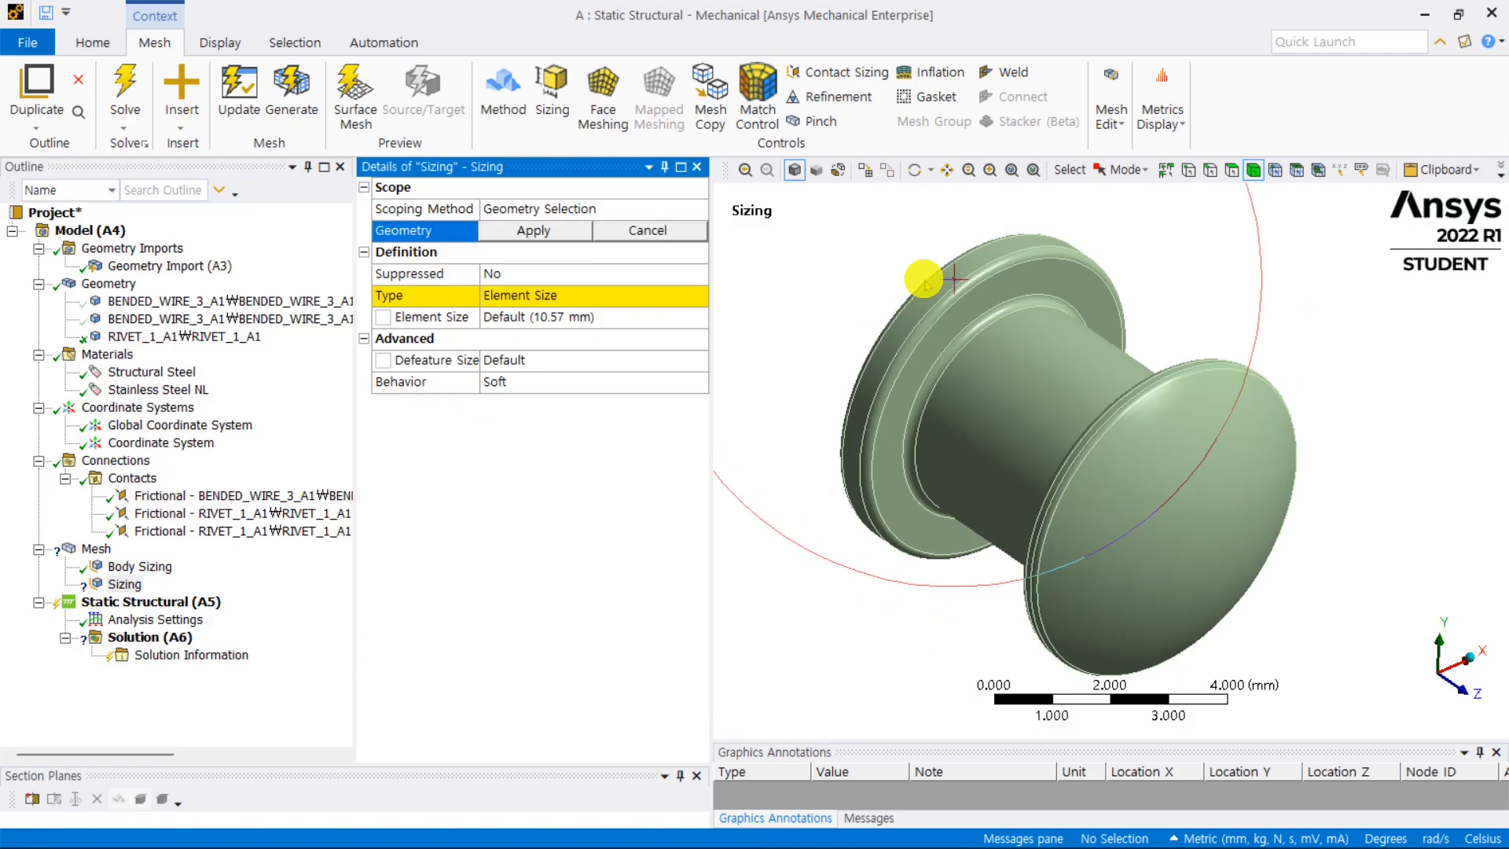
pyautogui.click(1232, 171)
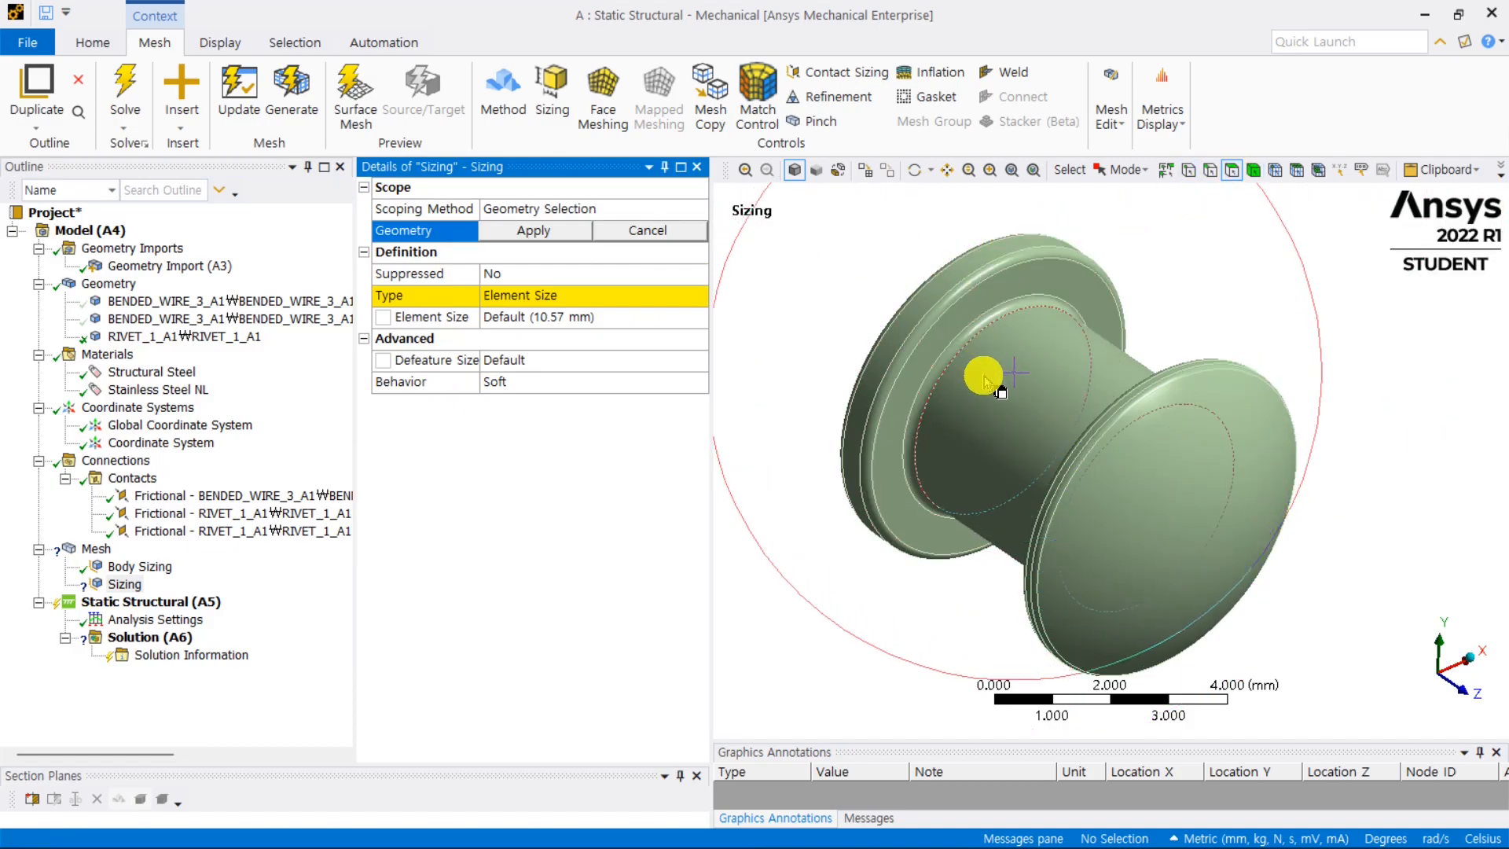
# Step: Try picking the rivet's shank, fillet, flange and rim faces one by one for the sizing scope, then clear the selection
pyautogui.moveTo(985, 385); pyautogui.dragTo(1344, 421, button='middle')
pyautogui.click(1252, 393)
pyautogui.keyDown('ctrl'); pyautogui.click(1328, 426); pyautogui.keyUp('ctrl')
pyautogui.keyDown('ctrl'); pyautogui.click(1347, 423); pyautogui.keyUp('ctrl')
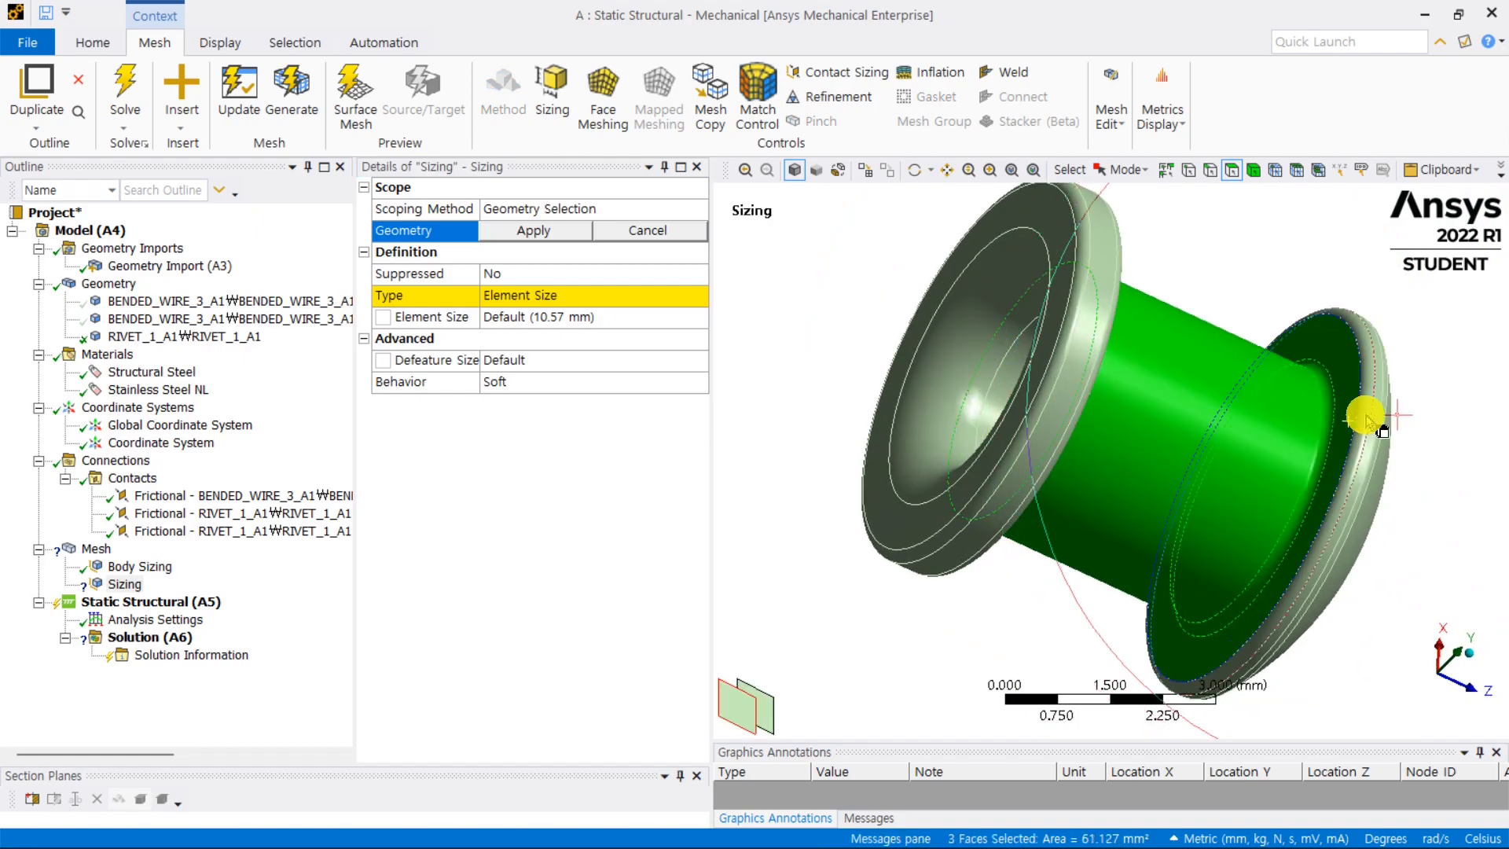
pyautogui.keyDown('ctrl'); pyautogui.click(1368, 416); pyautogui.keyUp('ctrl')
pyautogui.keyDown('ctrl'); pyautogui.click(1373, 410); pyautogui.keyUp('ctrl')
pyautogui.moveTo(1371, 409); pyautogui.dragTo(1329, 390, button='middle')
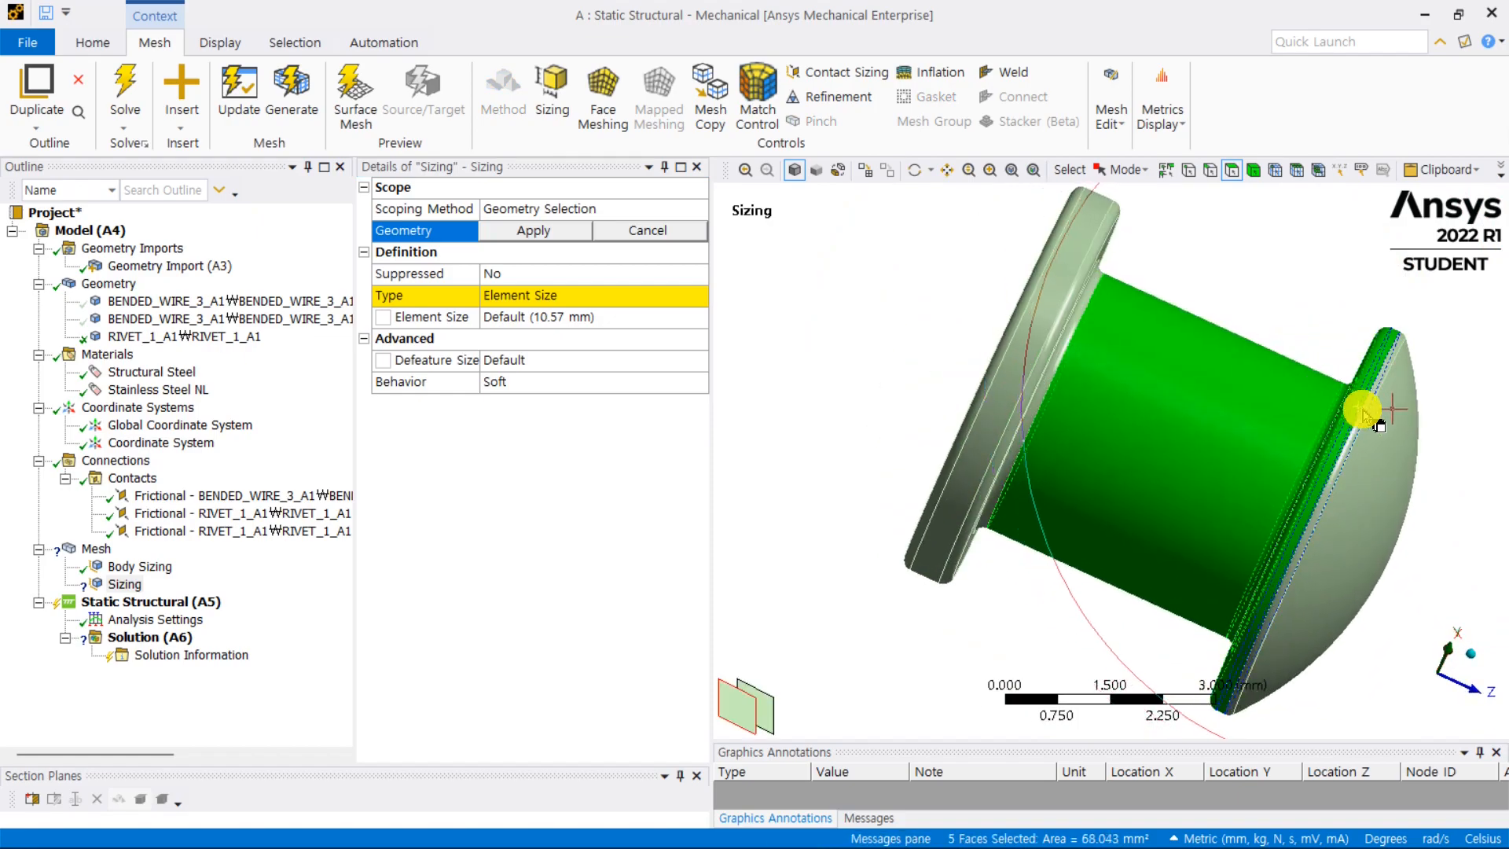
pyautogui.keyDown('ctrl'); pyautogui.click(1367, 412); pyautogui.keyUp('ctrl')
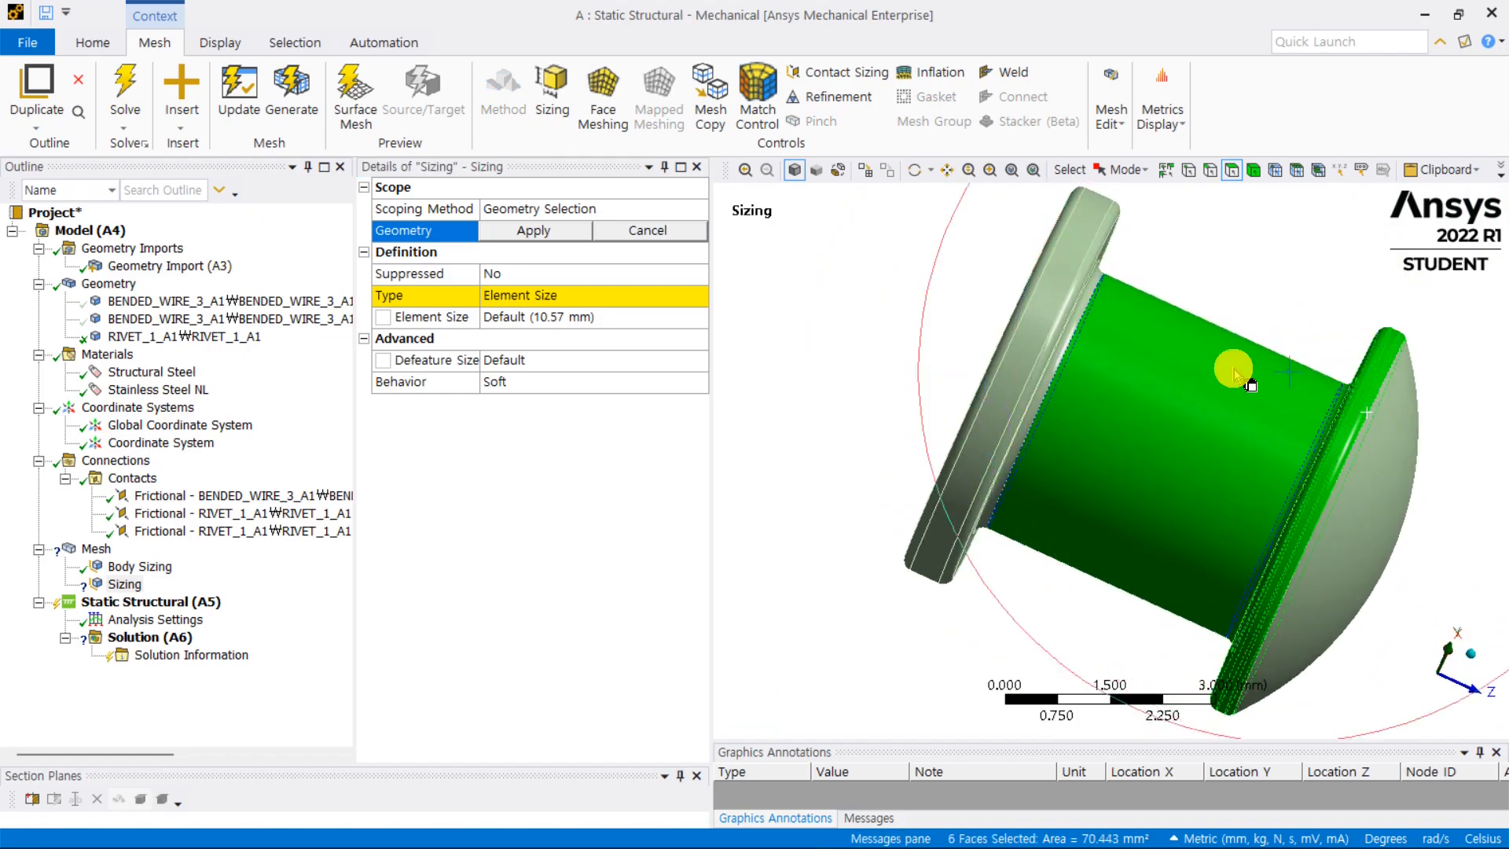
pyautogui.keyDown('ctrl'); pyautogui.click(1060, 347); pyautogui.keyUp('ctrl')
pyautogui.keyDown('ctrl'); pyautogui.click(1058, 344); pyautogui.keyUp('ctrl')
pyautogui.moveTo(1057, 343); pyautogui.dragTo(1041, 332, button='middle')
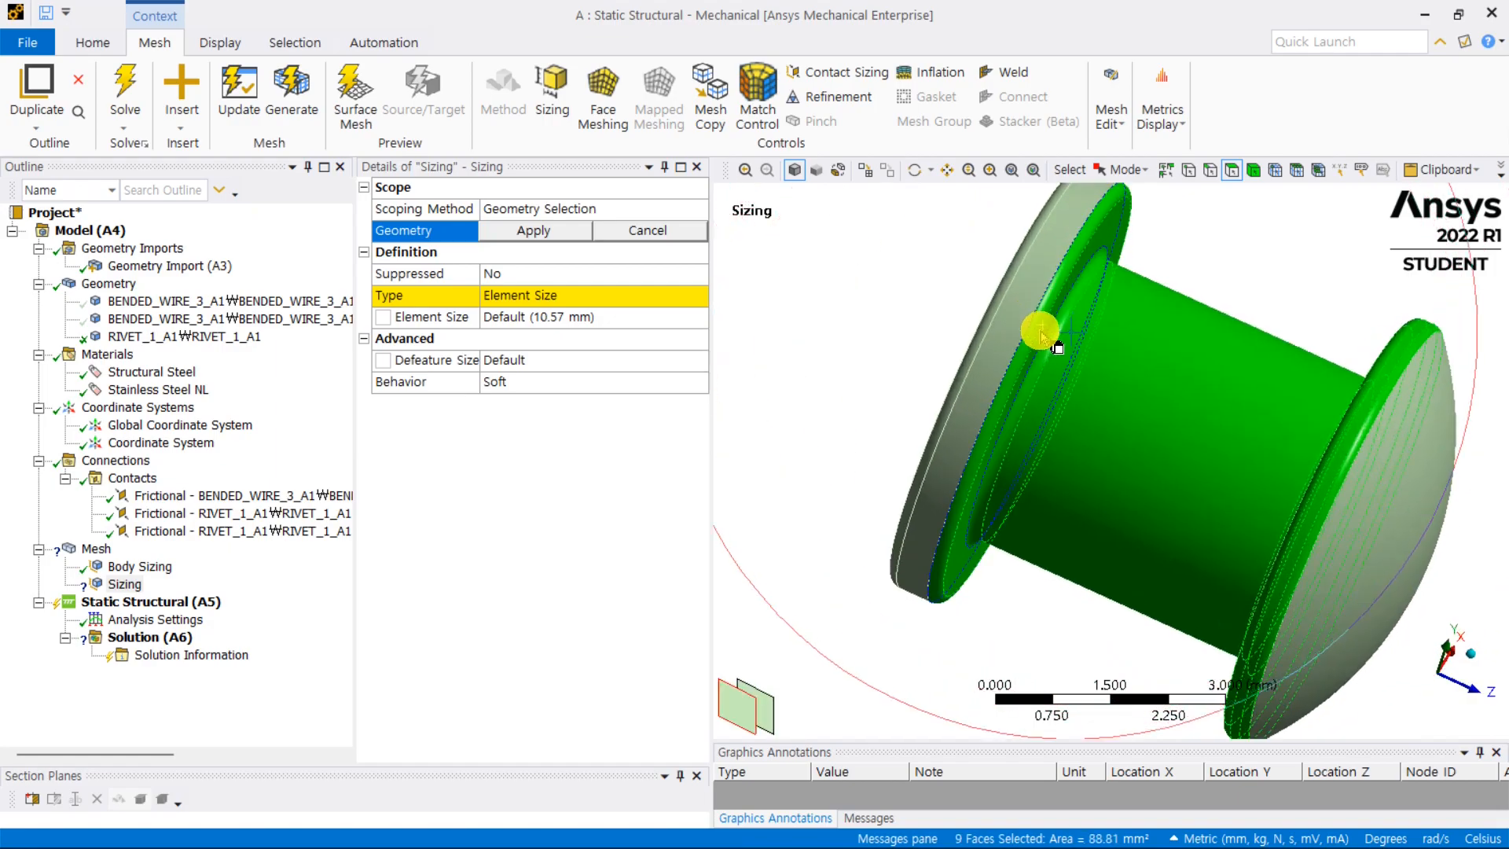
pyautogui.keyDown('ctrl'); pyautogui.click(1022, 312); pyautogui.keyUp('ctrl')
pyautogui.keyDown('ctrl'); pyautogui.click(996, 303); pyautogui.keyUp('ctrl')
pyautogui.keyDown('ctrl'); pyautogui.click(998, 304); pyautogui.keyUp('ctrl')
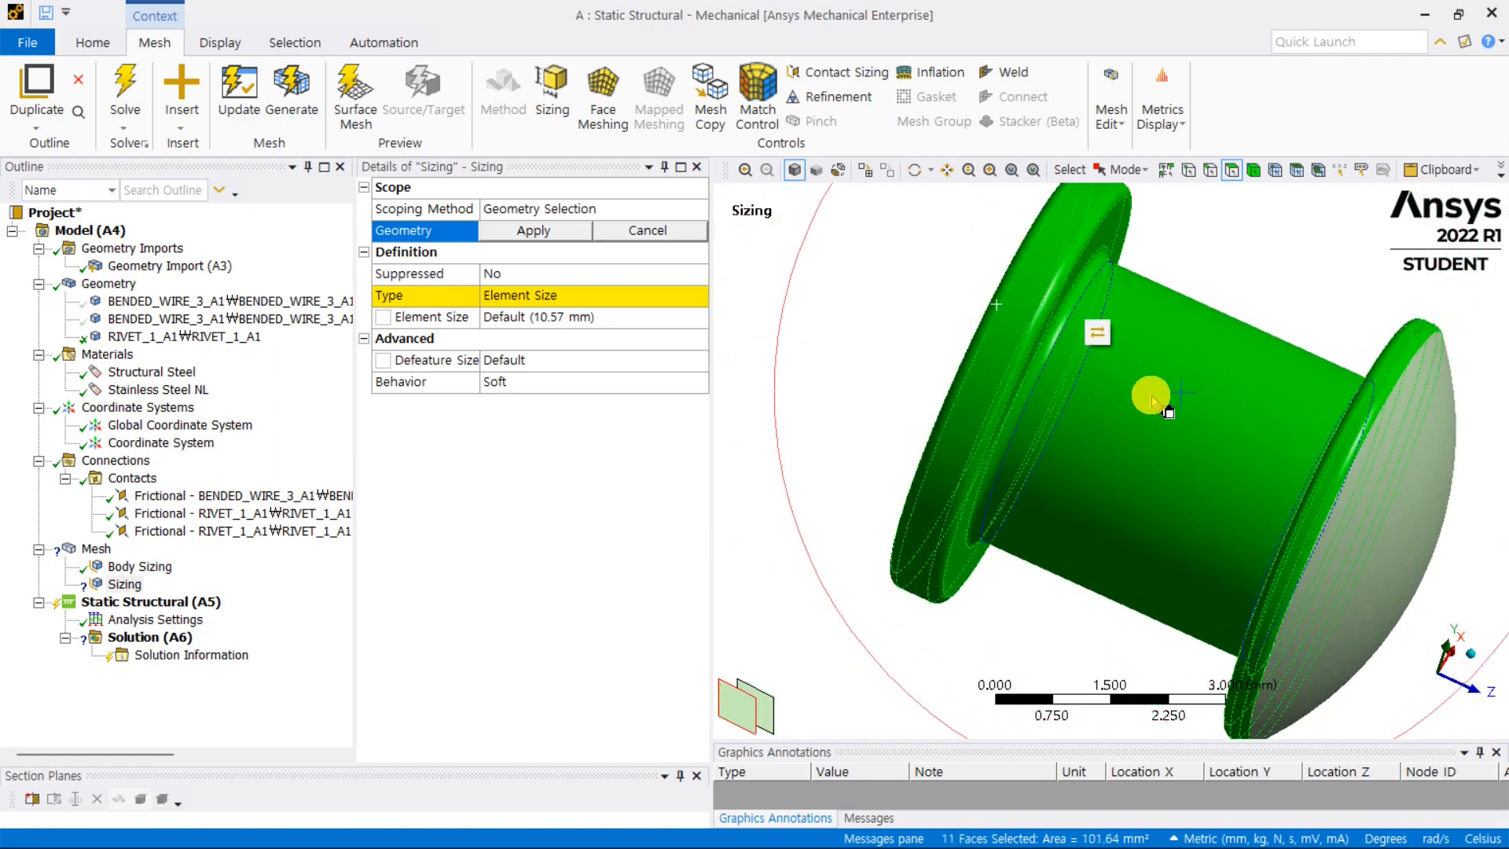
pyautogui.scroll(-3, 1160, 378)
pyautogui.click(1179, 270)
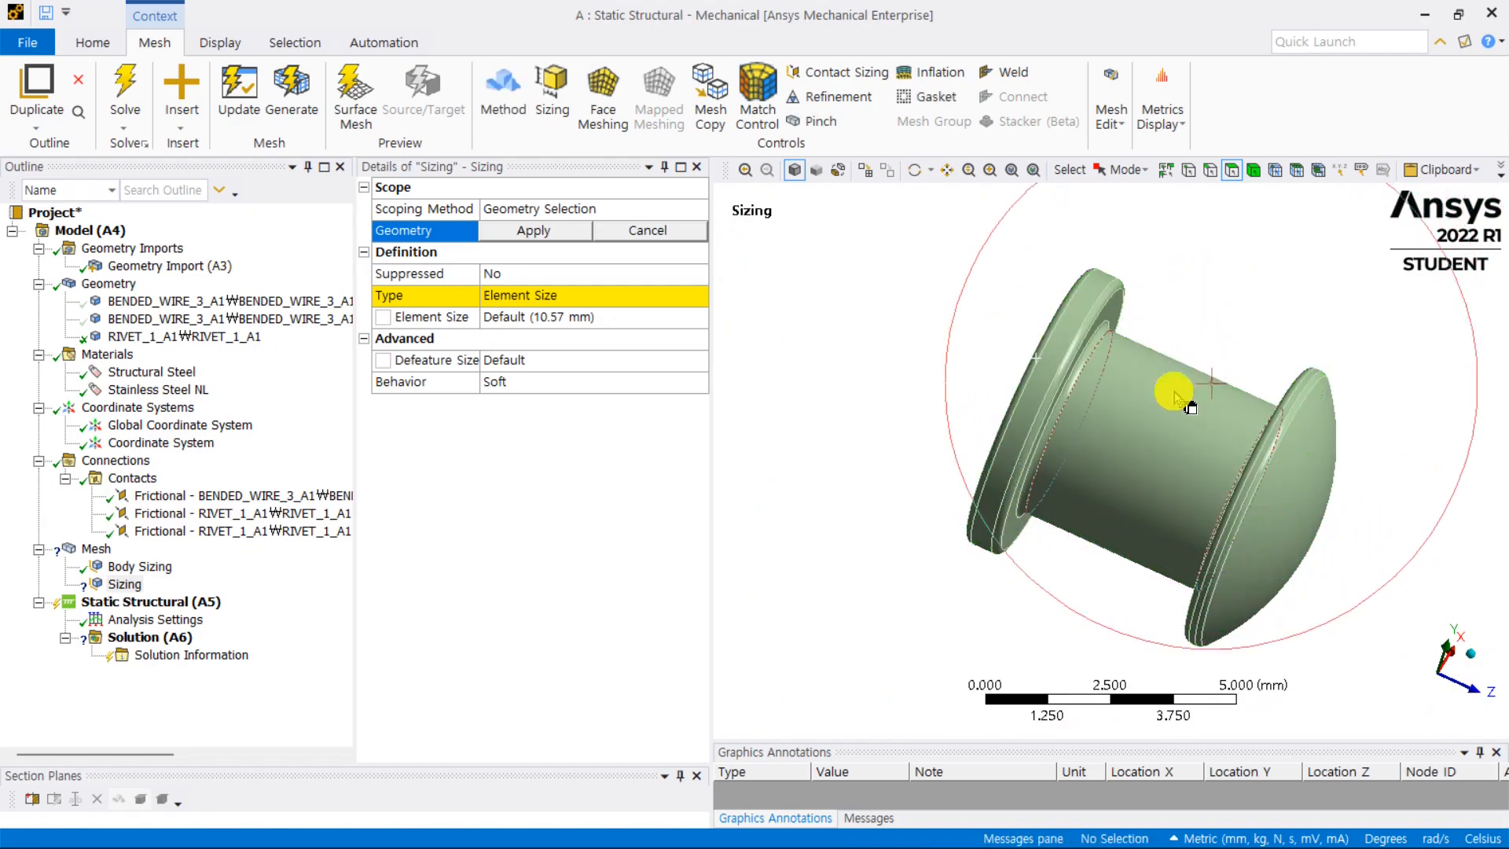
# Step: Scope the sizing to 11 rivet faces covering the shank, fillets, inner flanges and rims, excluding the dome and recess
pyautogui.moveTo(1177, 419)
pyautogui.mouseDown()
pyautogui.moveTo(1056, 376)
pyautogui.moveTo(1278, 486)
pyautogui.mouseUp()
pyautogui.moveTo(1154, 385); pyautogui.dragTo(1226, 440, button='middle')
pyautogui.middleClick(1232, 447)
pyautogui.moveTo(1253, 464)
pyautogui.keyDown('ctrl'); pyautogui.mouseDown()
pyautogui.moveTo(1282, 466)
pyautogui.moveTo(1220, 462)
pyautogui.mouseUp(); pyautogui.keyUp('ctrl')
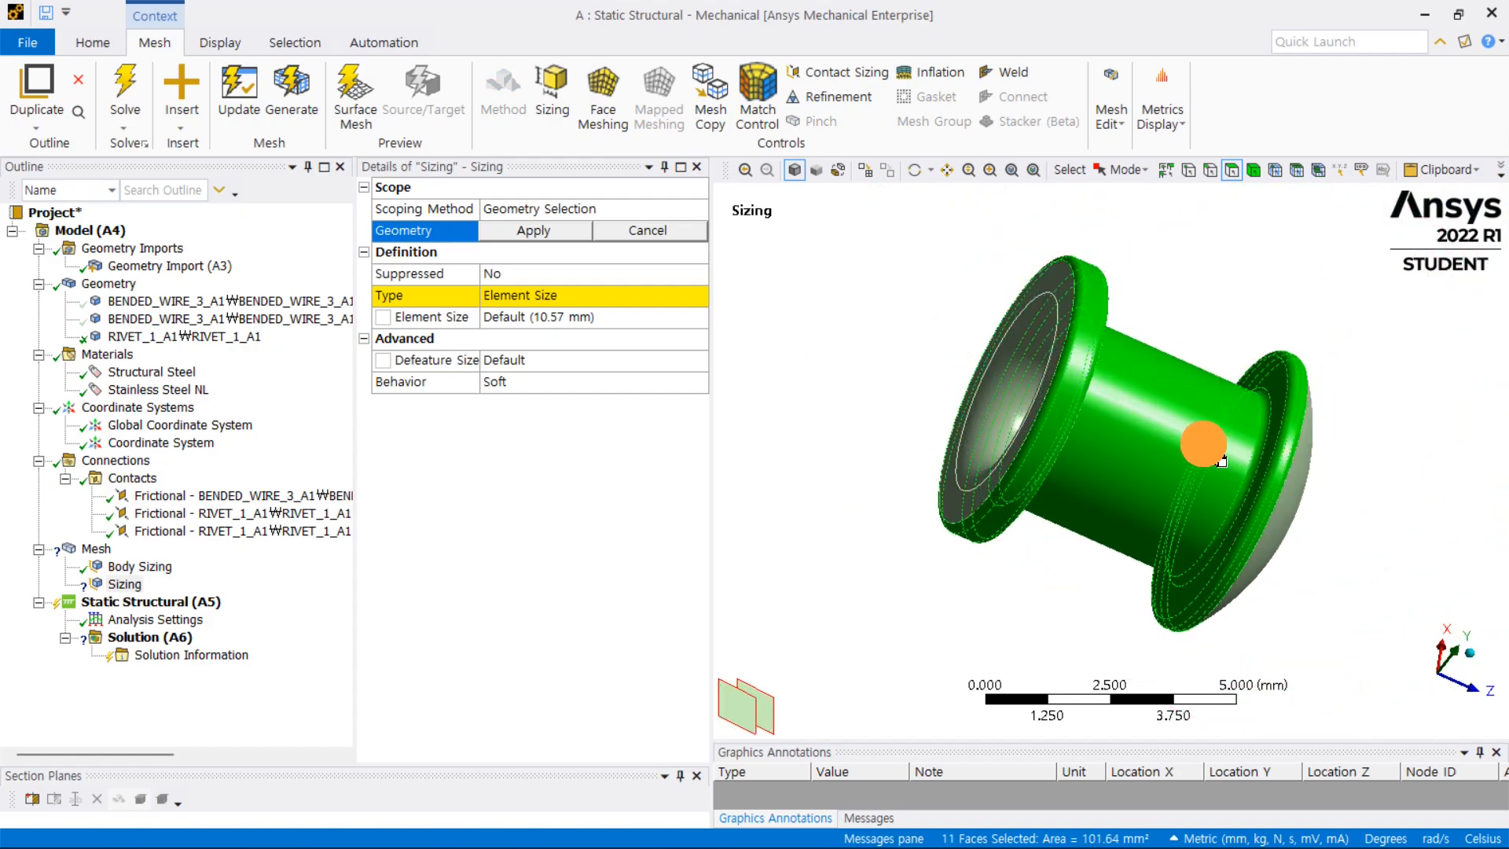
pyautogui.moveTo(1151, 436)
pyautogui.mouseDown(button='middle')
pyautogui.moveTo(1169, 381)
pyautogui.moveTo(1131, 393)
pyautogui.mouseUp(button='middle')
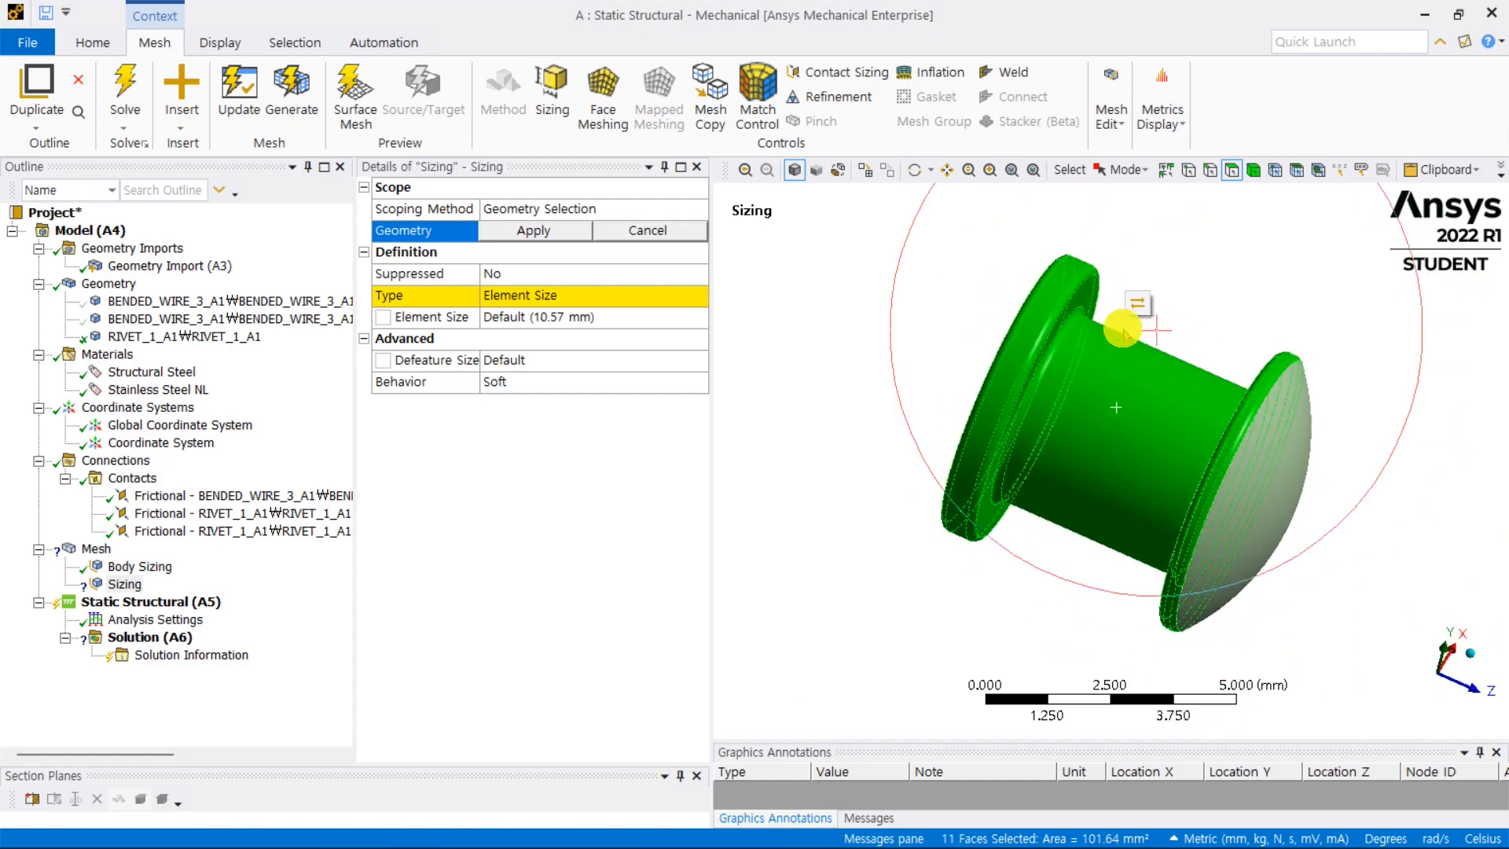
pyautogui.click(542, 230)
pyautogui.moveTo(1067, 299); pyautogui.dragTo(1067, 298, button='middle')
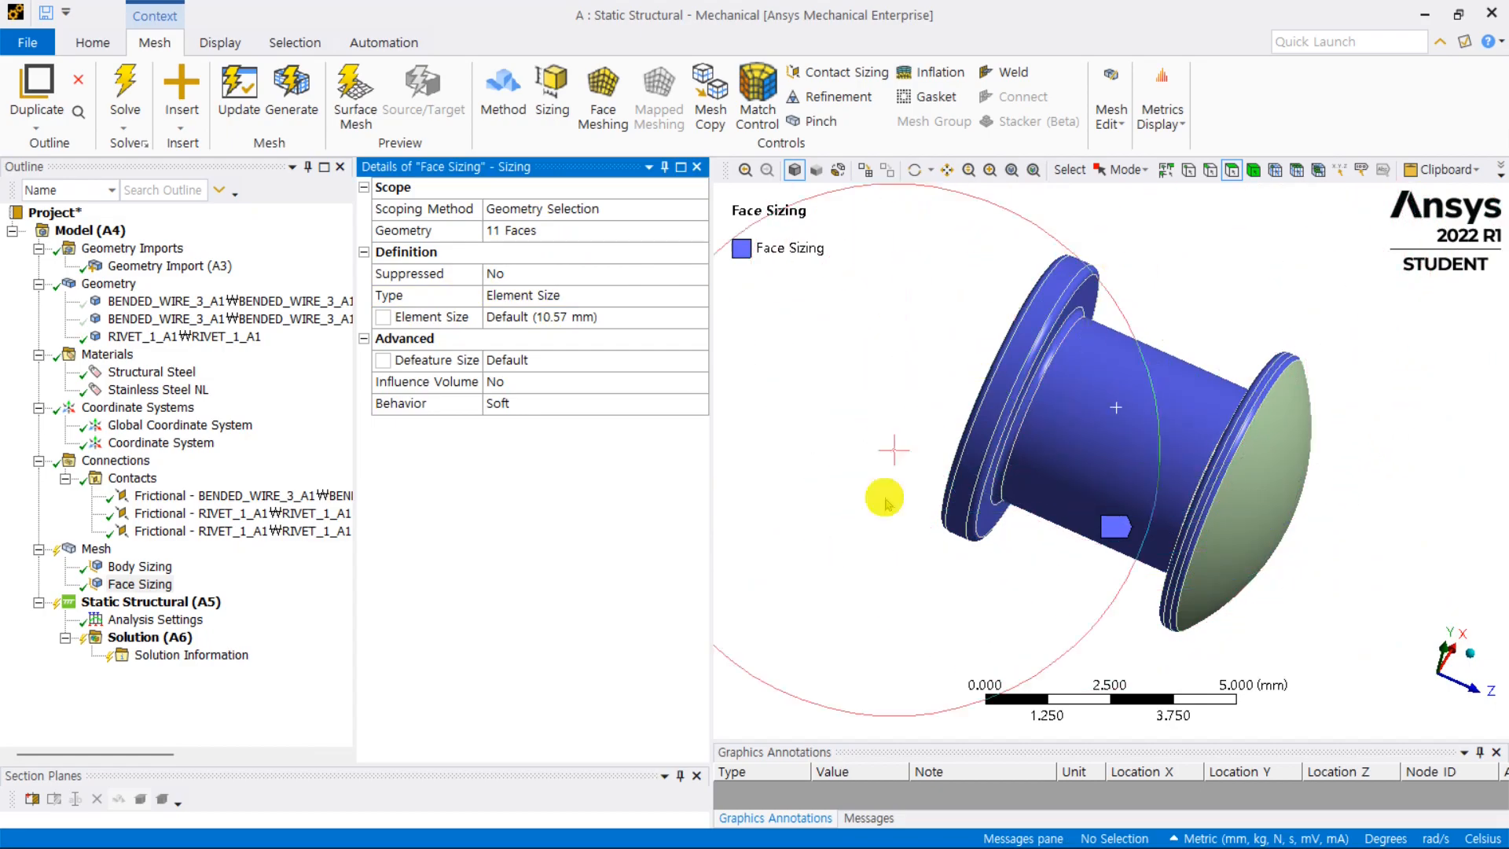
# Step: Set the rivet face sizing's element size to 0.4 mm and regenerate the mesh
pyautogui.click(574, 317)
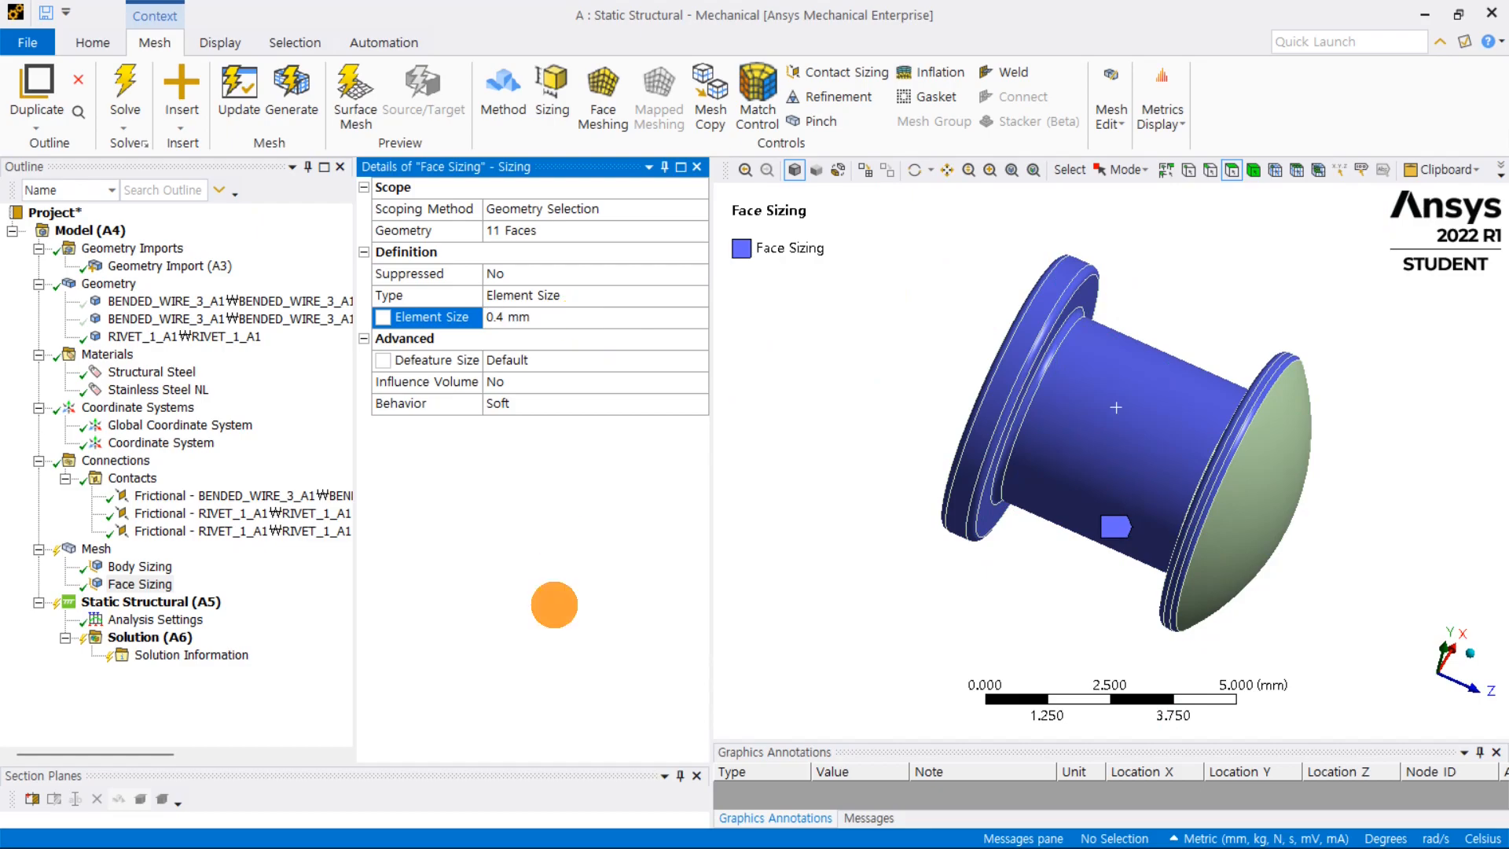
pyautogui.click(94, 548)
pyautogui.rightClick(95, 548)
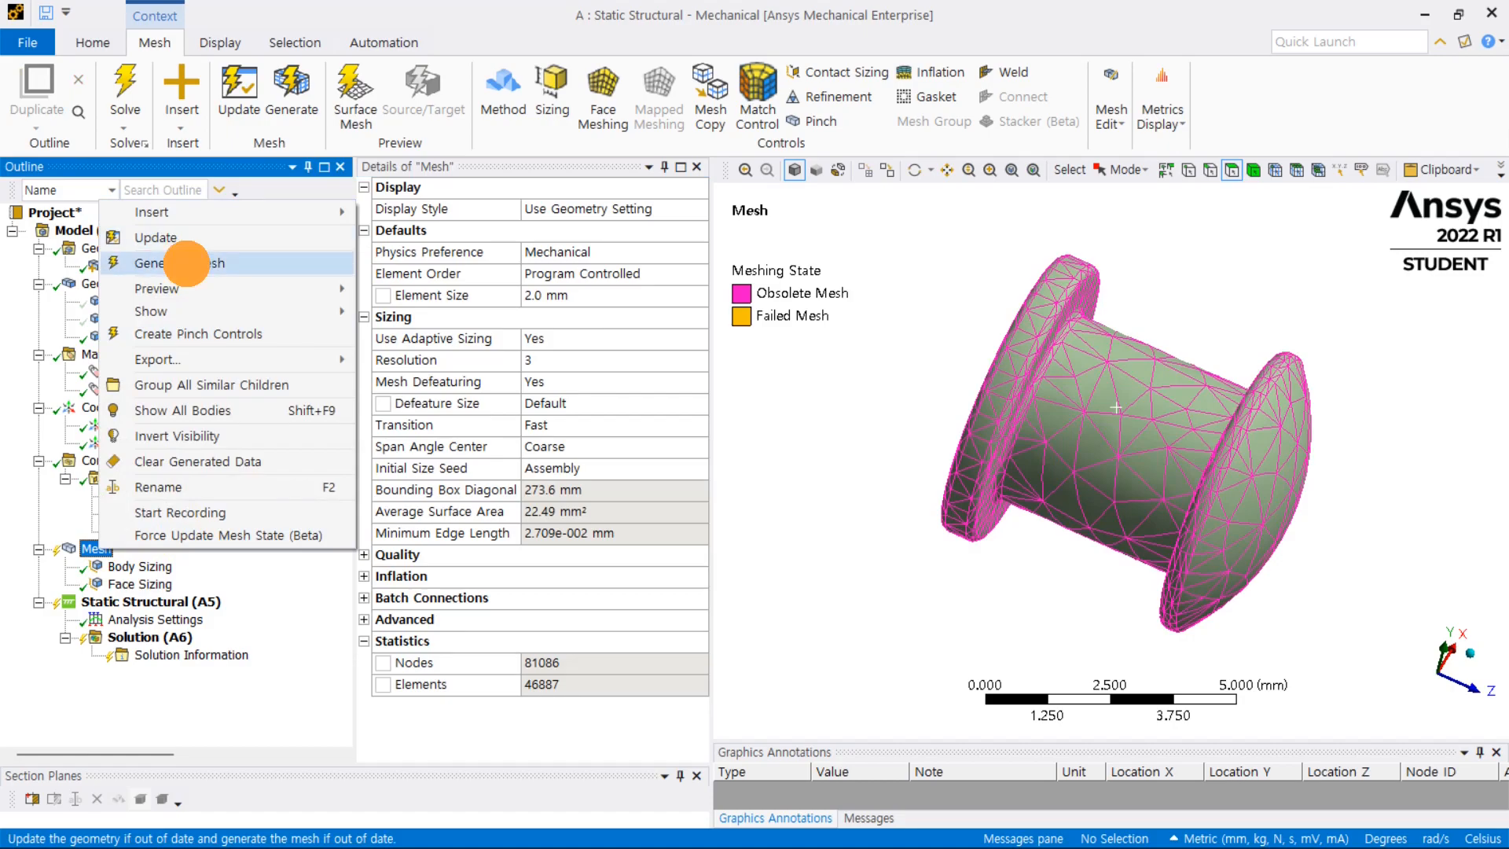
pyautogui.click(186, 262)
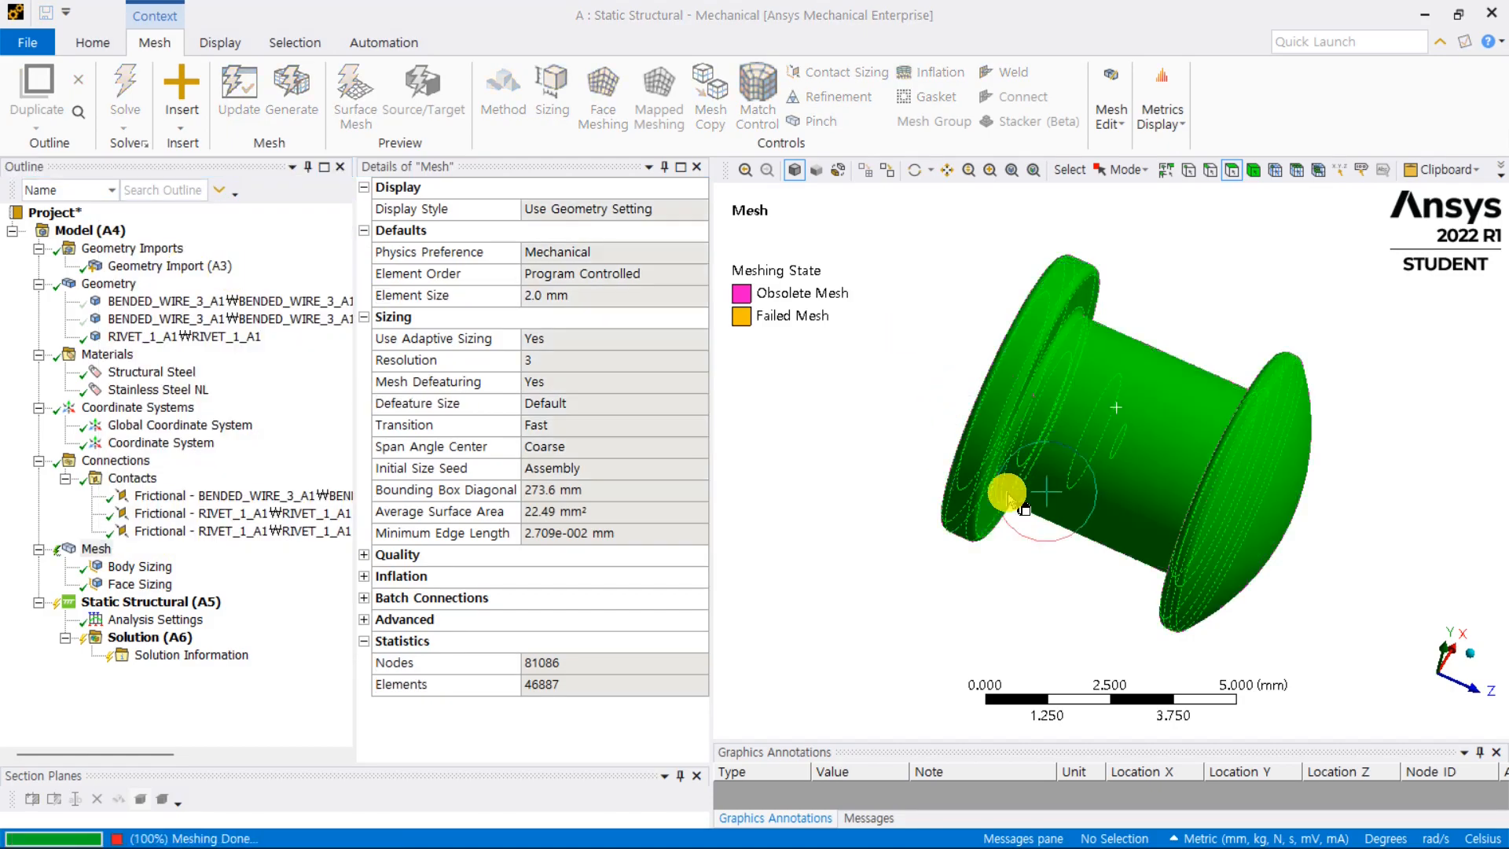
pyautogui.moveTo(1027, 488); pyautogui.dragTo(886, 442, button='middle')
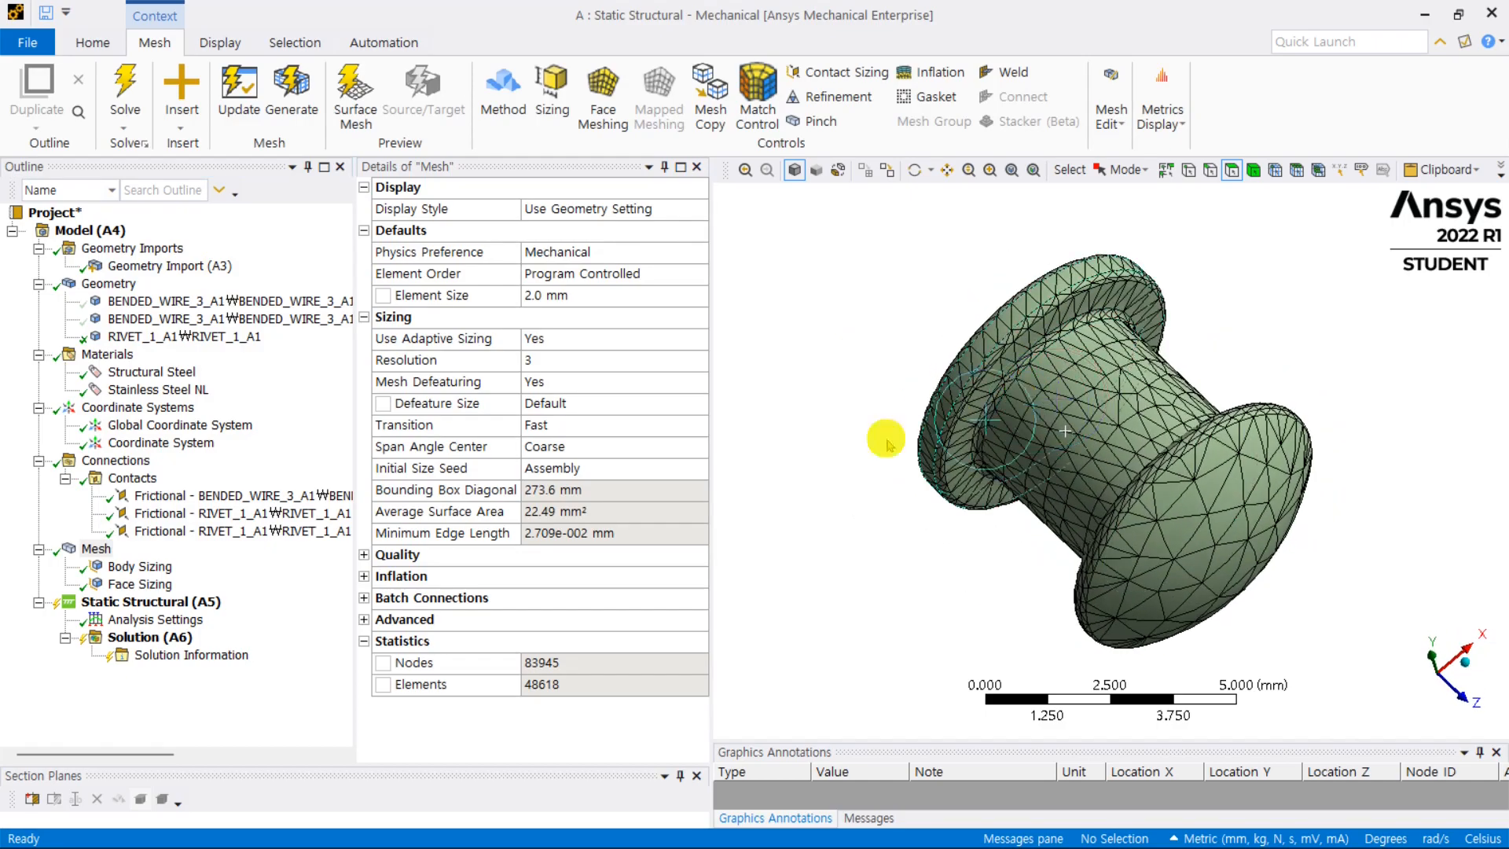
# Step: Compare the faces scoped in the face sizing with the regenerated mesh on both ends of the rivet
pyautogui.click(151, 586)
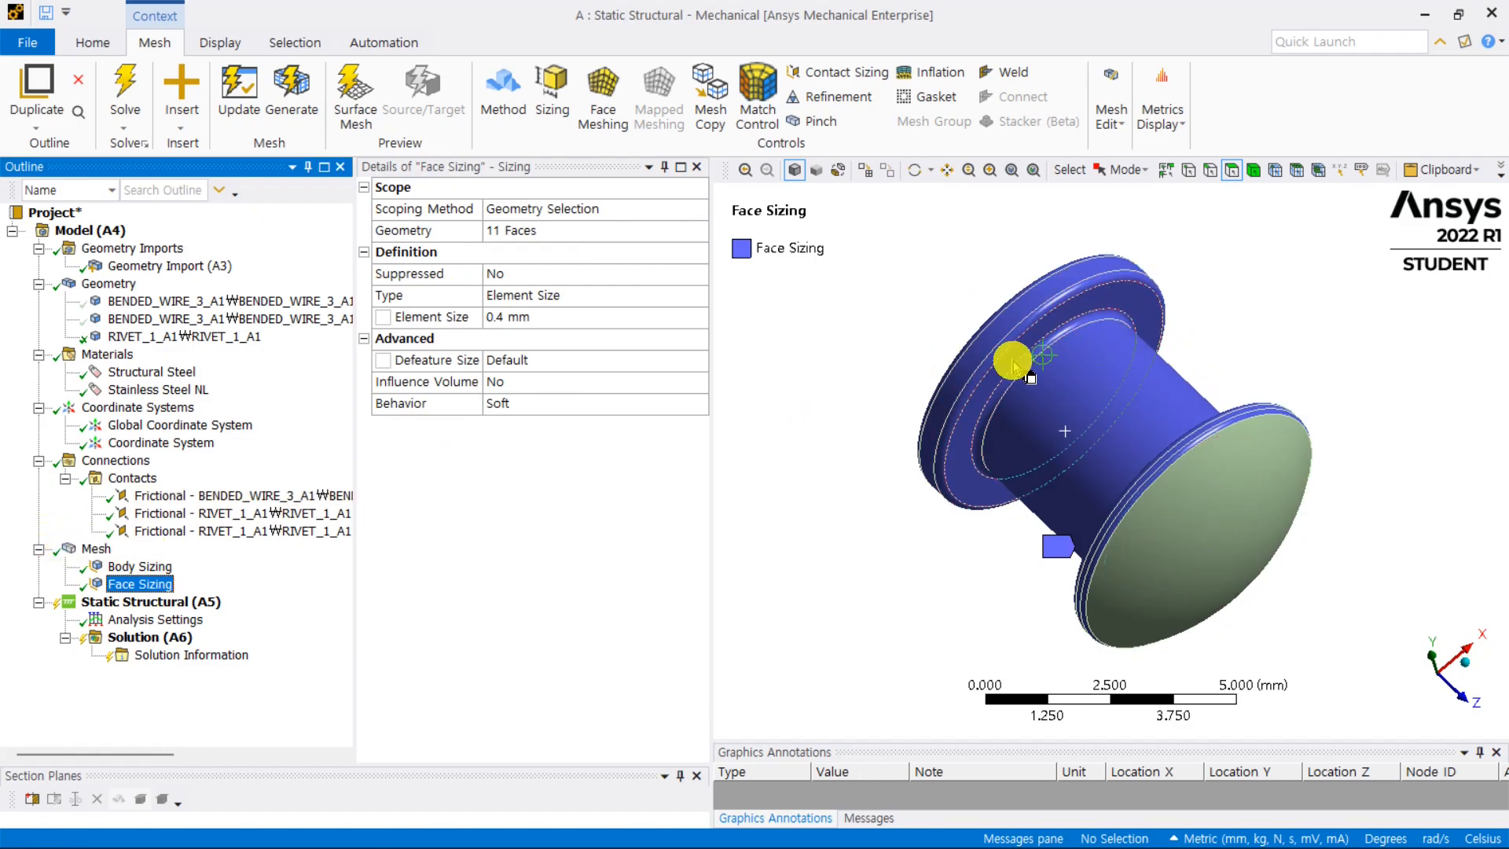
pyautogui.moveTo(1021, 369); pyautogui.dragTo(909, 439, button='middle')
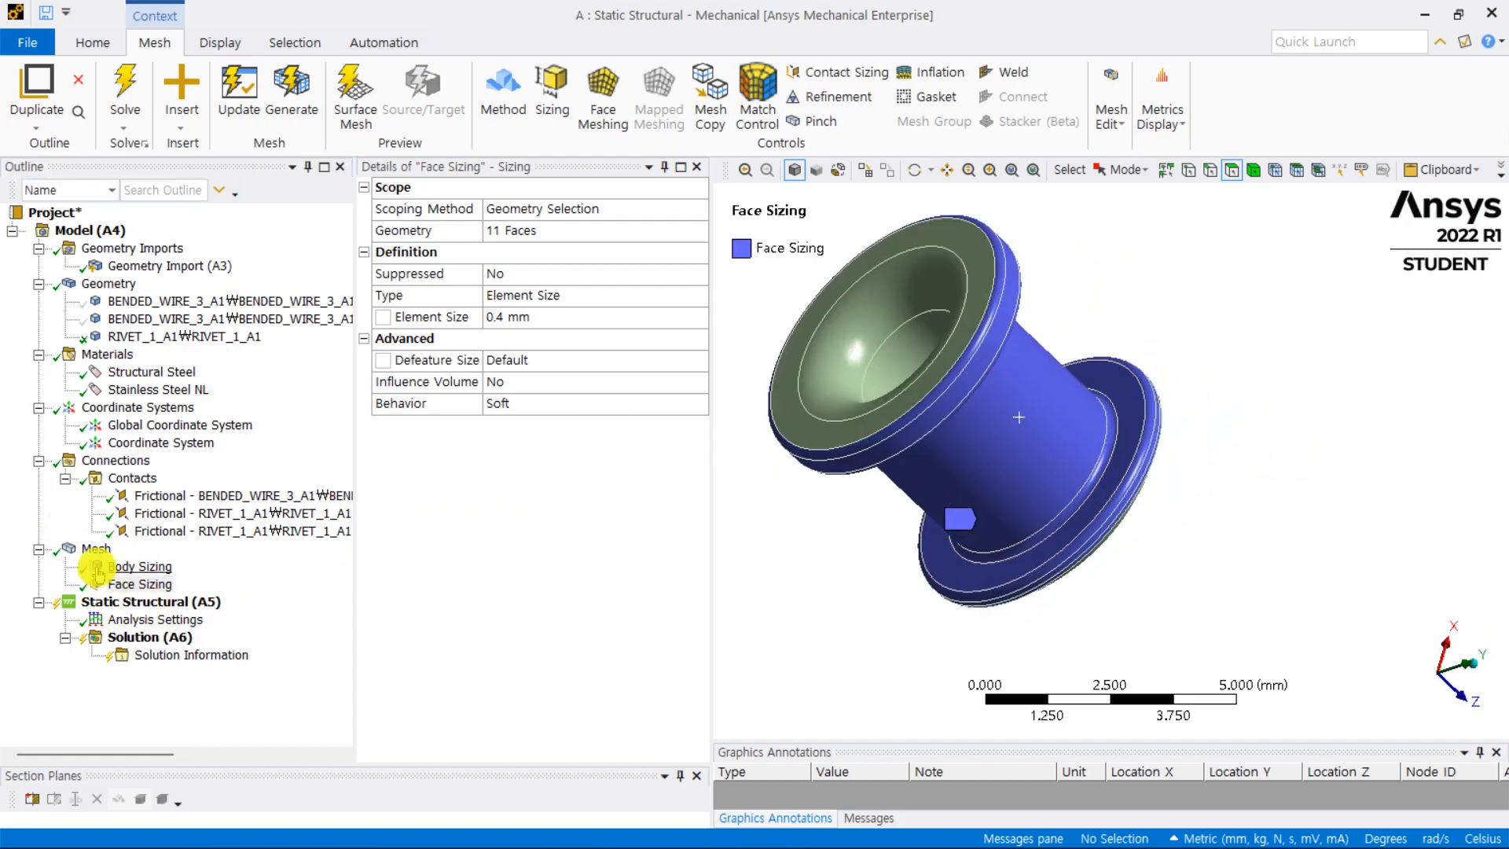
pyautogui.click(93, 547)
pyautogui.moveTo(967, 322); pyautogui.dragTo(954, 456, button='middle')
pyautogui.moveTo(1037, 389)
pyautogui.mouseDown(button='middle')
pyautogui.moveTo(980, 380)
pyautogui.moveTo(1071, 394)
pyautogui.moveTo(1046, 378)
pyautogui.mouseUp(button='middle')
pyautogui.moveTo(1125, 468); pyautogui.dragTo(1027, 434, button='middle')
# Step: Enable the rivet face sizing's influence volume with an affected distance of 1.0 mm and regenerate the mesh
pyautogui.click(140, 583)
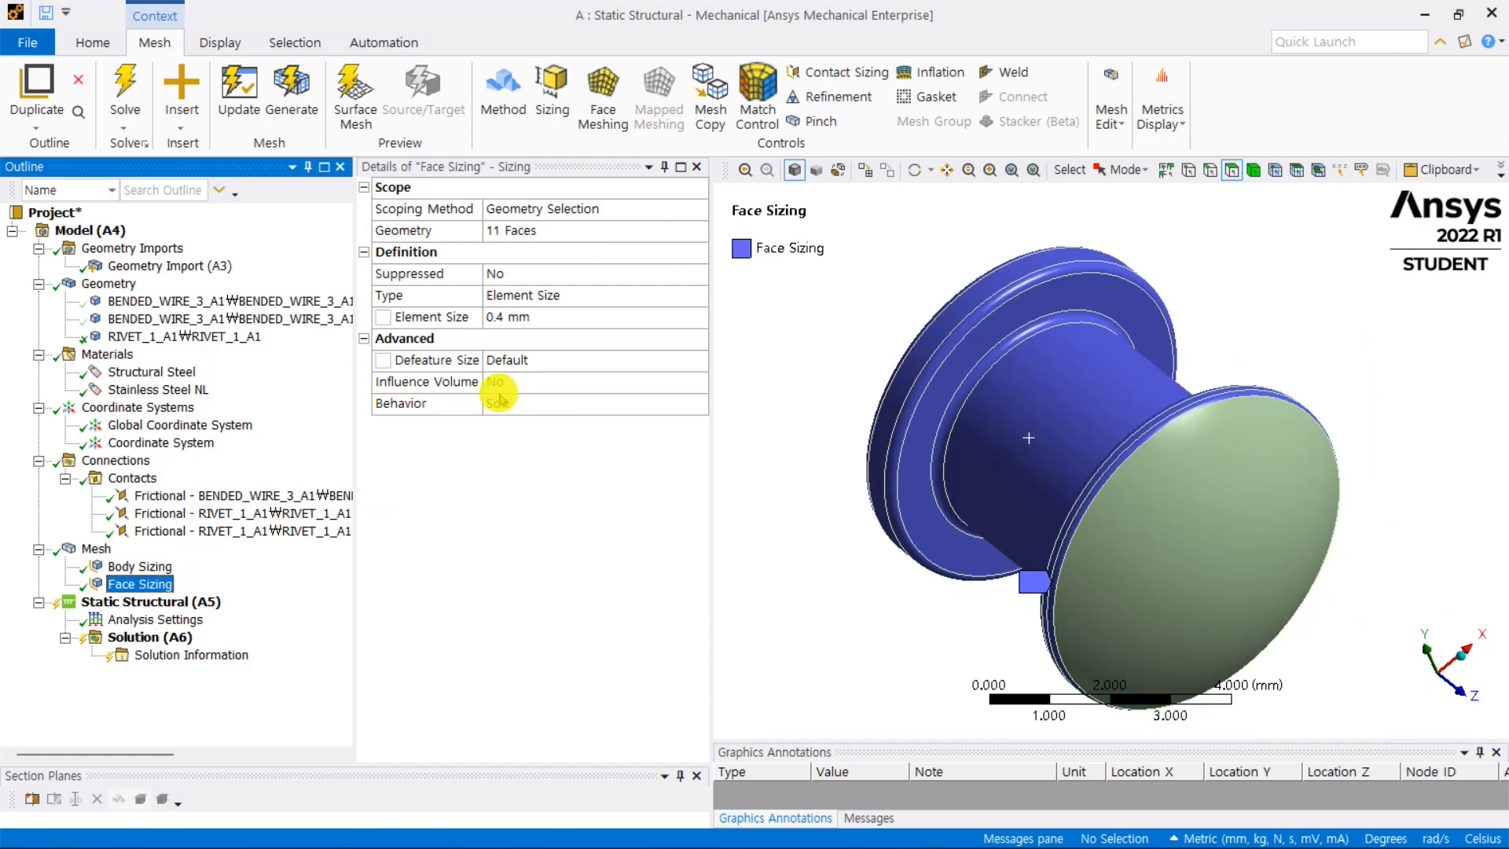
pyautogui.click(549, 385)
pyautogui.click(699, 384)
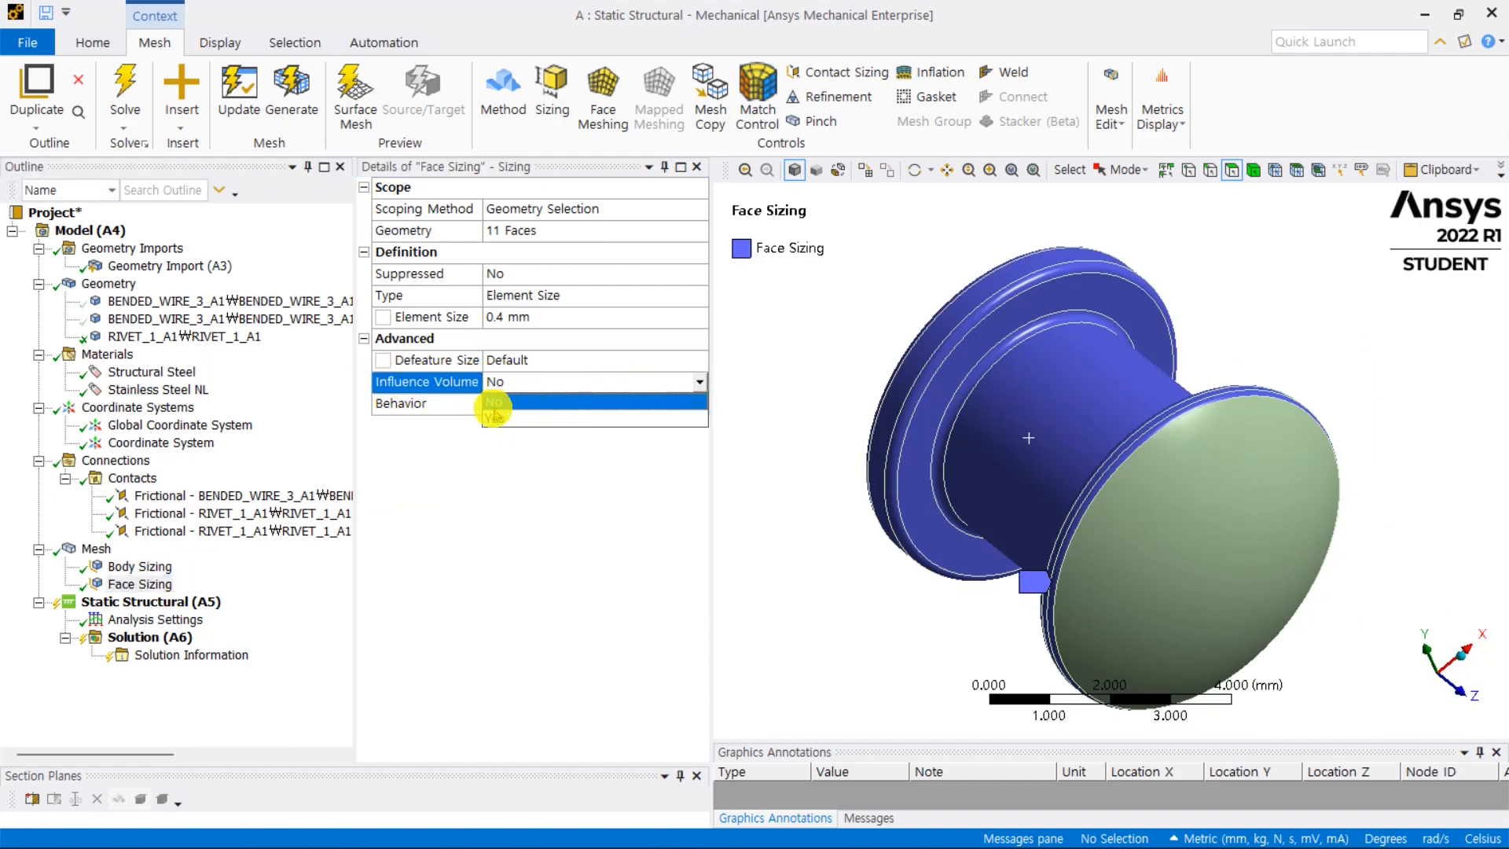
pyautogui.click(496, 398)
pyautogui.click(562, 404)
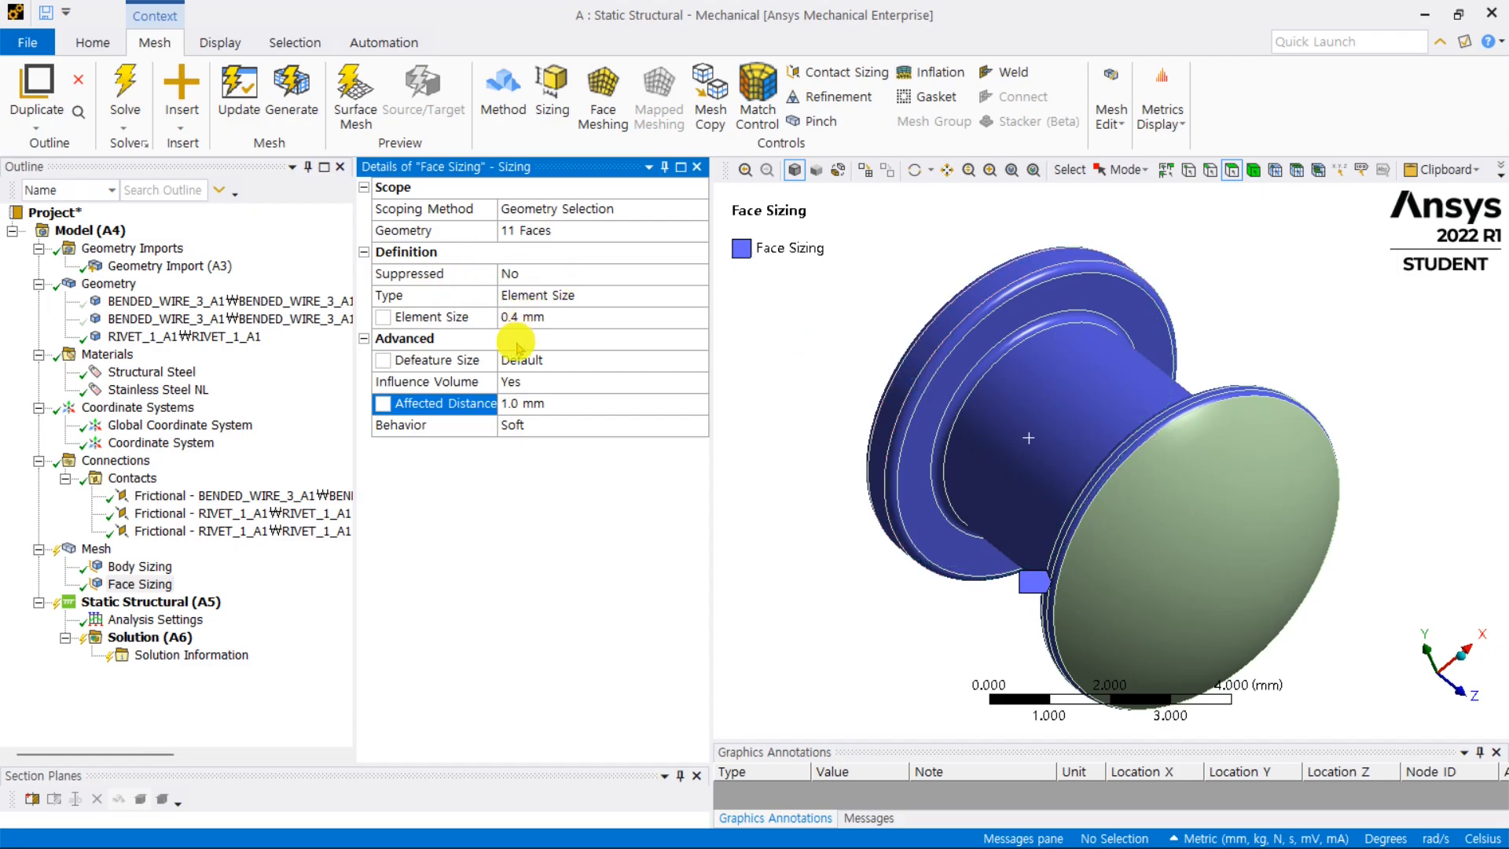
pyautogui.click(86, 549)
pyautogui.rightClick(85, 548)
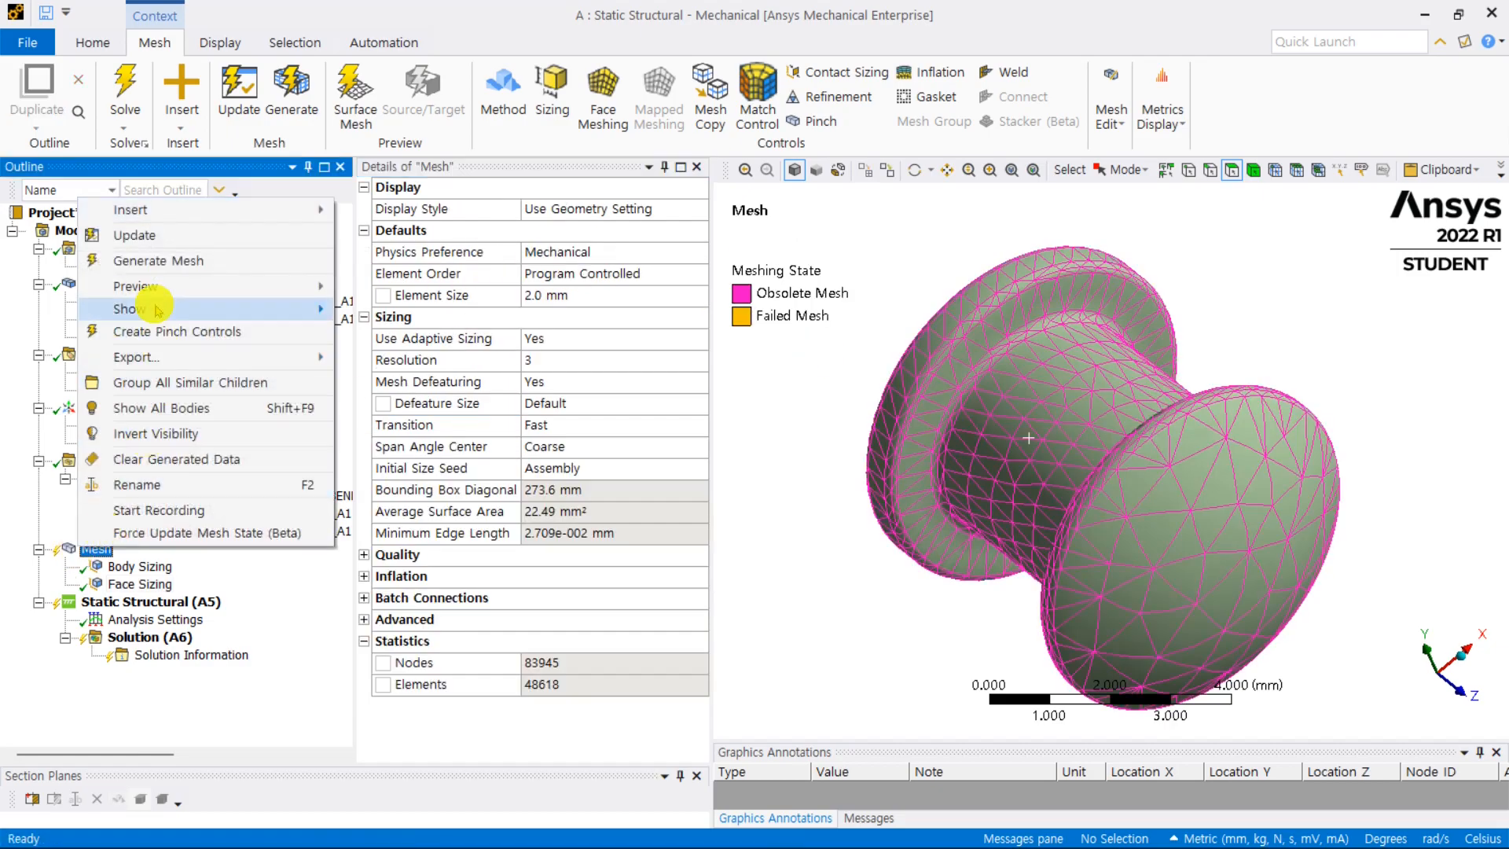
pyautogui.click(161, 260)
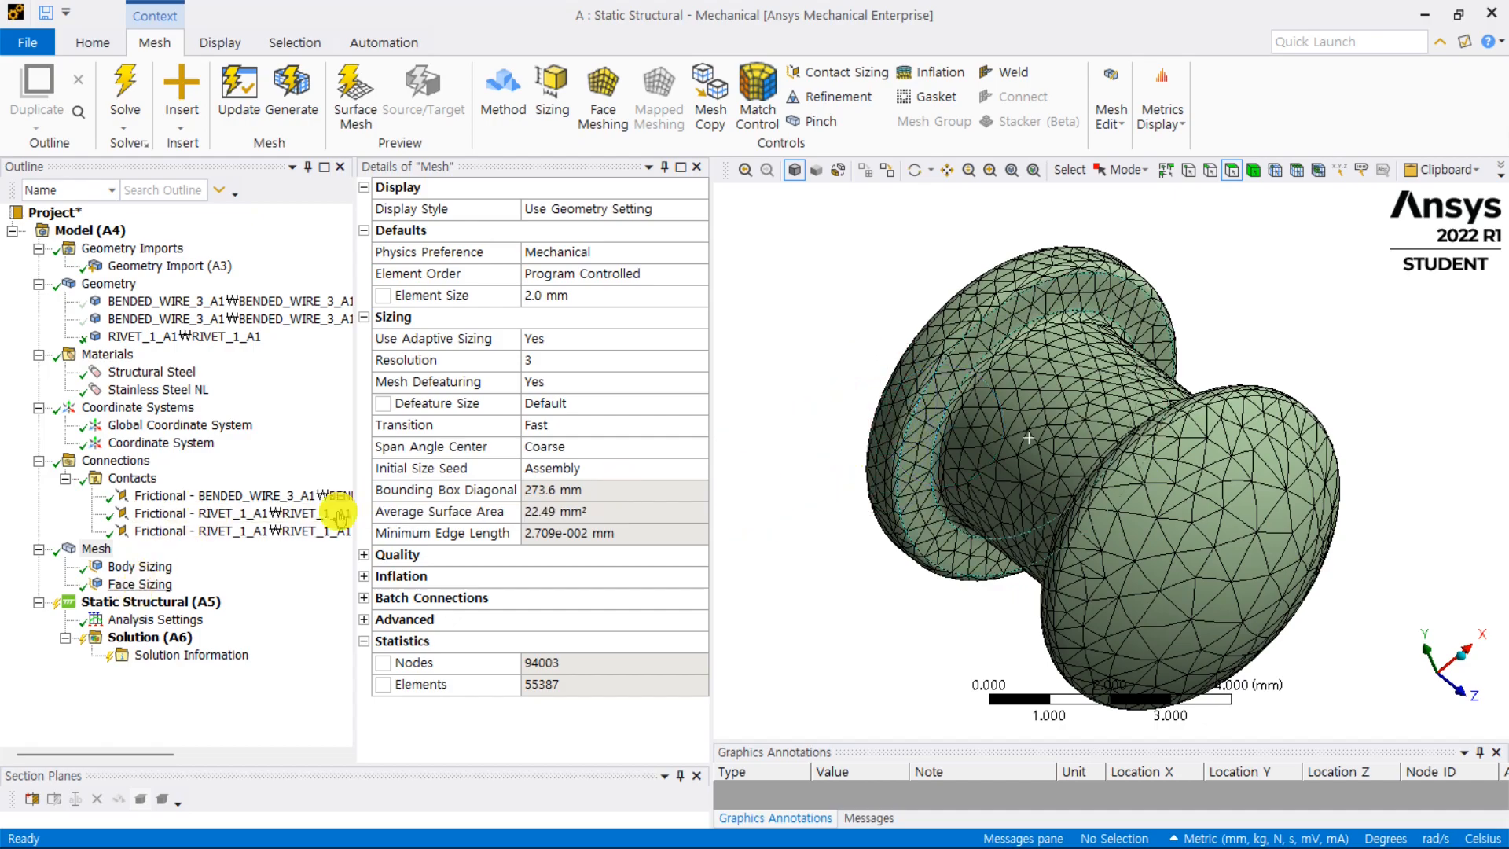
# Step: Examine the regenerated mesh on the rivet's shank, flanges, recess and domed head
pyautogui.moveTo(909, 351); pyautogui.dragTo(1088, 343, button='middle')
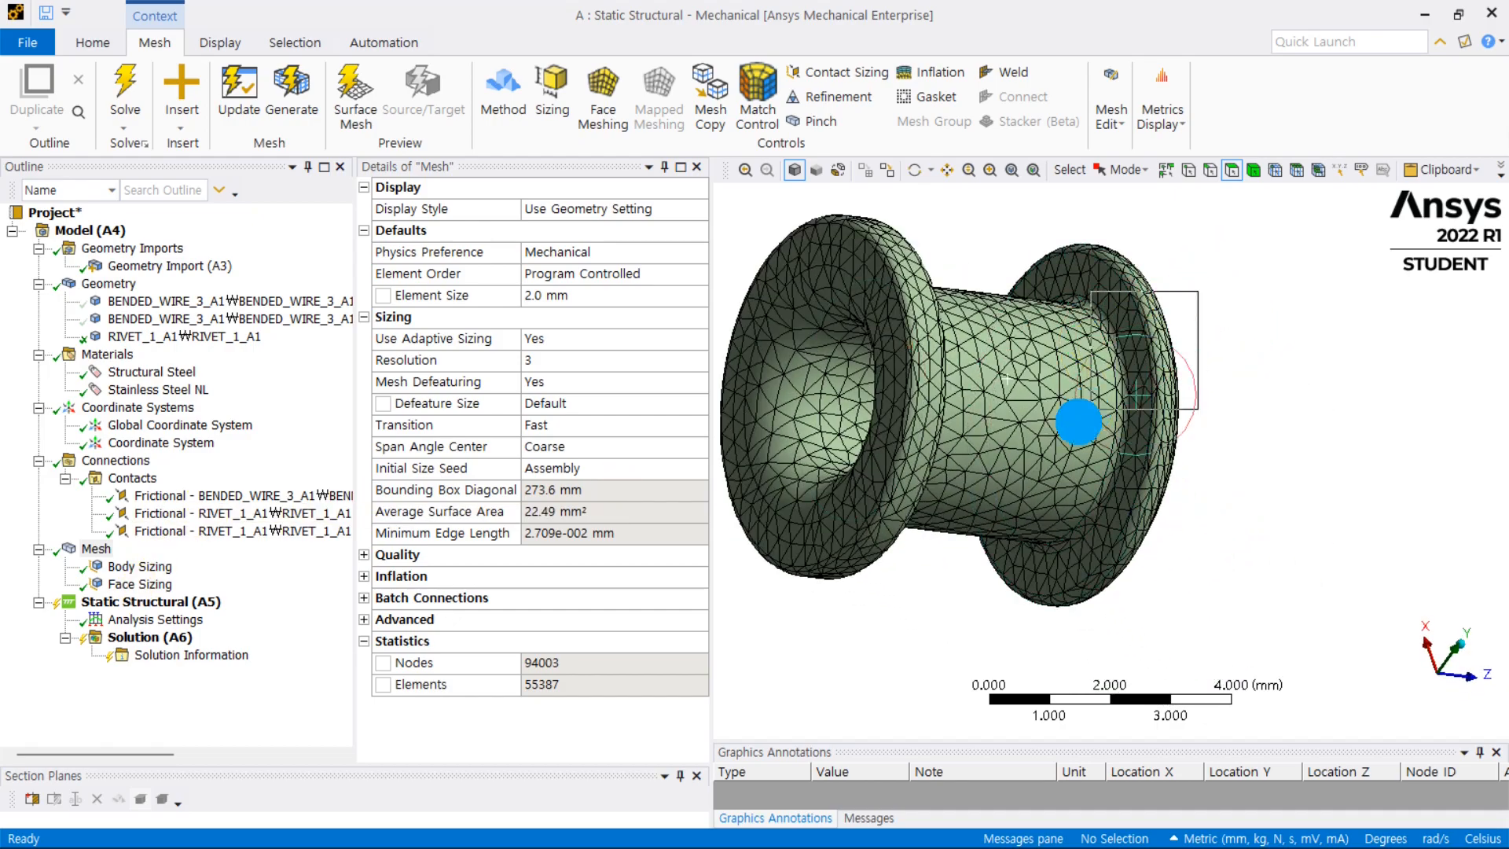
pyautogui.moveTo(1088, 409); pyautogui.dragTo(1083, 417, button='right')
pyautogui.scroll(-3, 1088, 359)
pyautogui.moveTo(1087, 360); pyautogui.dragTo(1048, 403, button='middle')
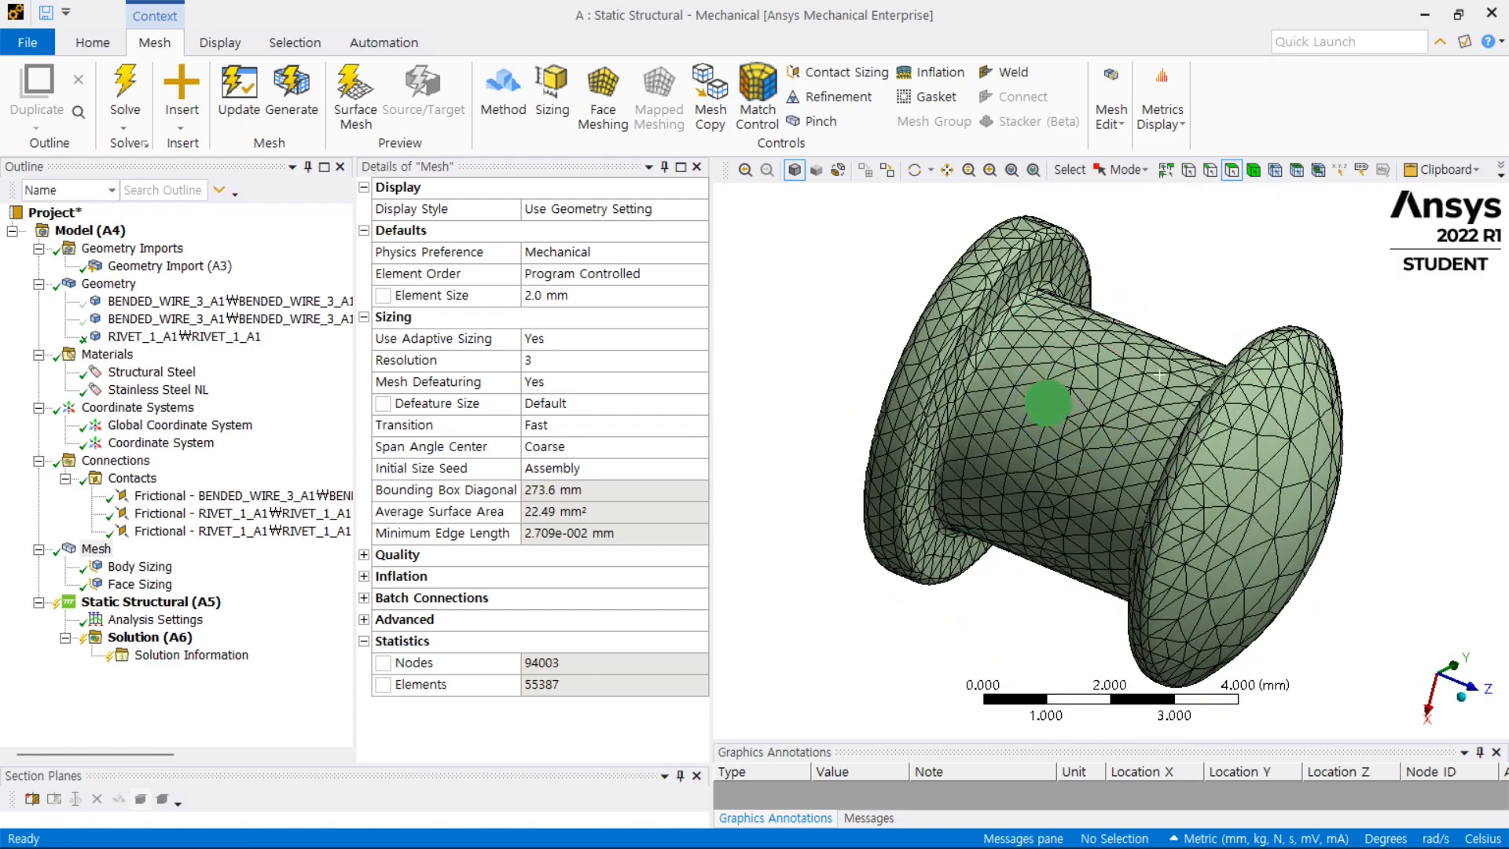
pyautogui.scroll(-2, 1035, 375)
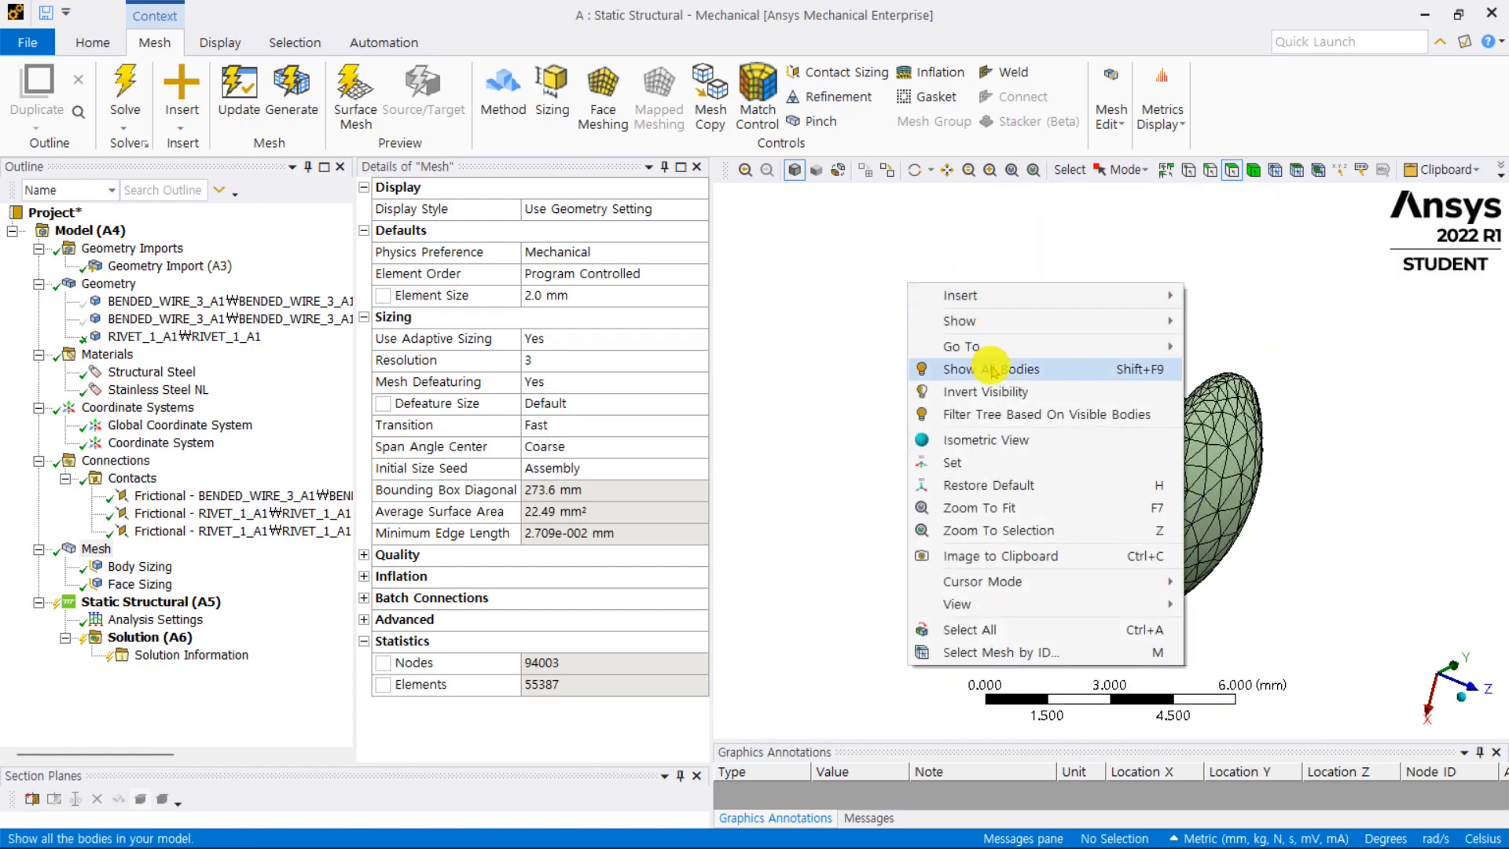
# Step: Show all bodies and review the mesh of the whole tongs along with its sizing controls
pyautogui.click(953, 369)
pyautogui.scroll(-2, 1019, 364)
pyautogui.moveTo(1019, 364); pyautogui.dragTo(1049, 352, button='middle')
pyautogui.scroll(-4, 1034, 313)
pyautogui.scroll(-3, 1004, 490)
pyautogui.moveTo(1006, 488); pyautogui.dragTo(1030, 467, button='middle')
pyautogui.scroll(-2, 1016, 466)
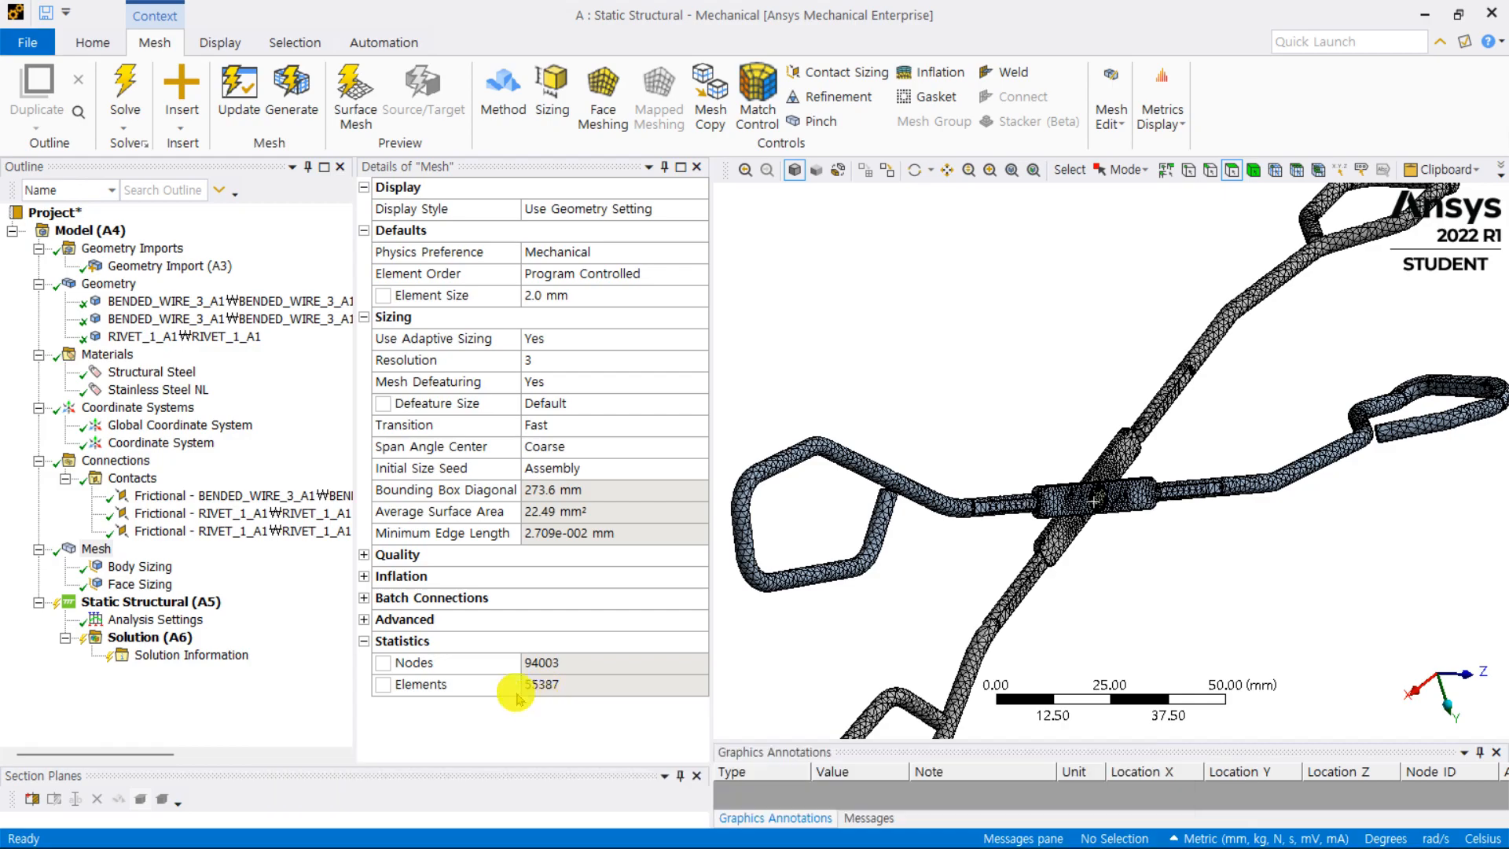
pyautogui.moveTo(1136, 416)
pyautogui.mouseDown(button='middle')
pyautogui.moveTo(1104, 427)
pyautogui.moveTo(1024, 410)
pyautogui.moveTo(1132, 422)
pyautogui.mouseUp(button='middle')
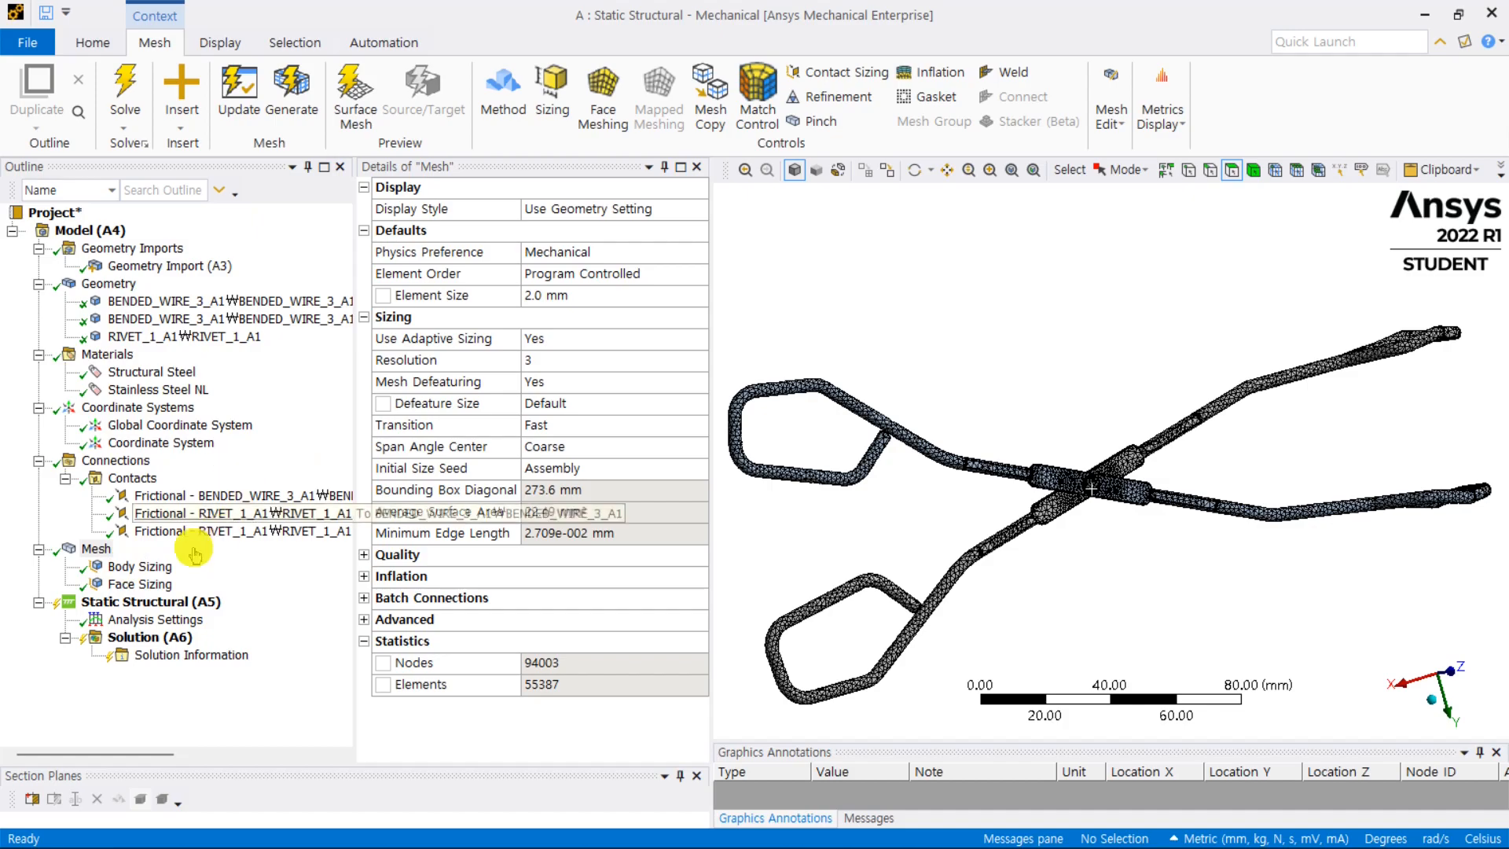
pyautogui.click(142, 567)
pyautogui.click(142, 584)
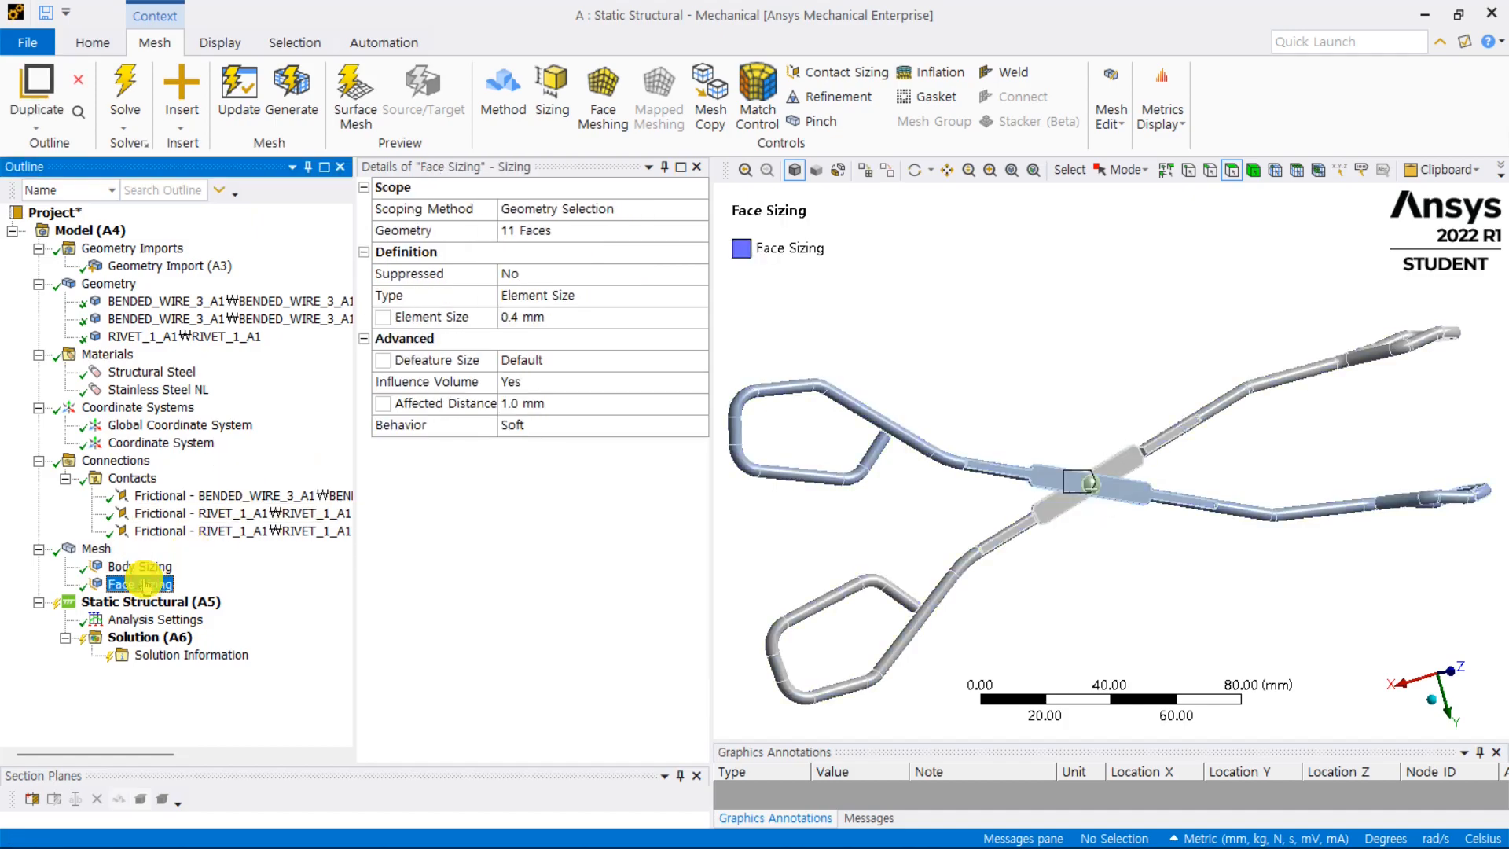
pyautogui.click(96, 549)
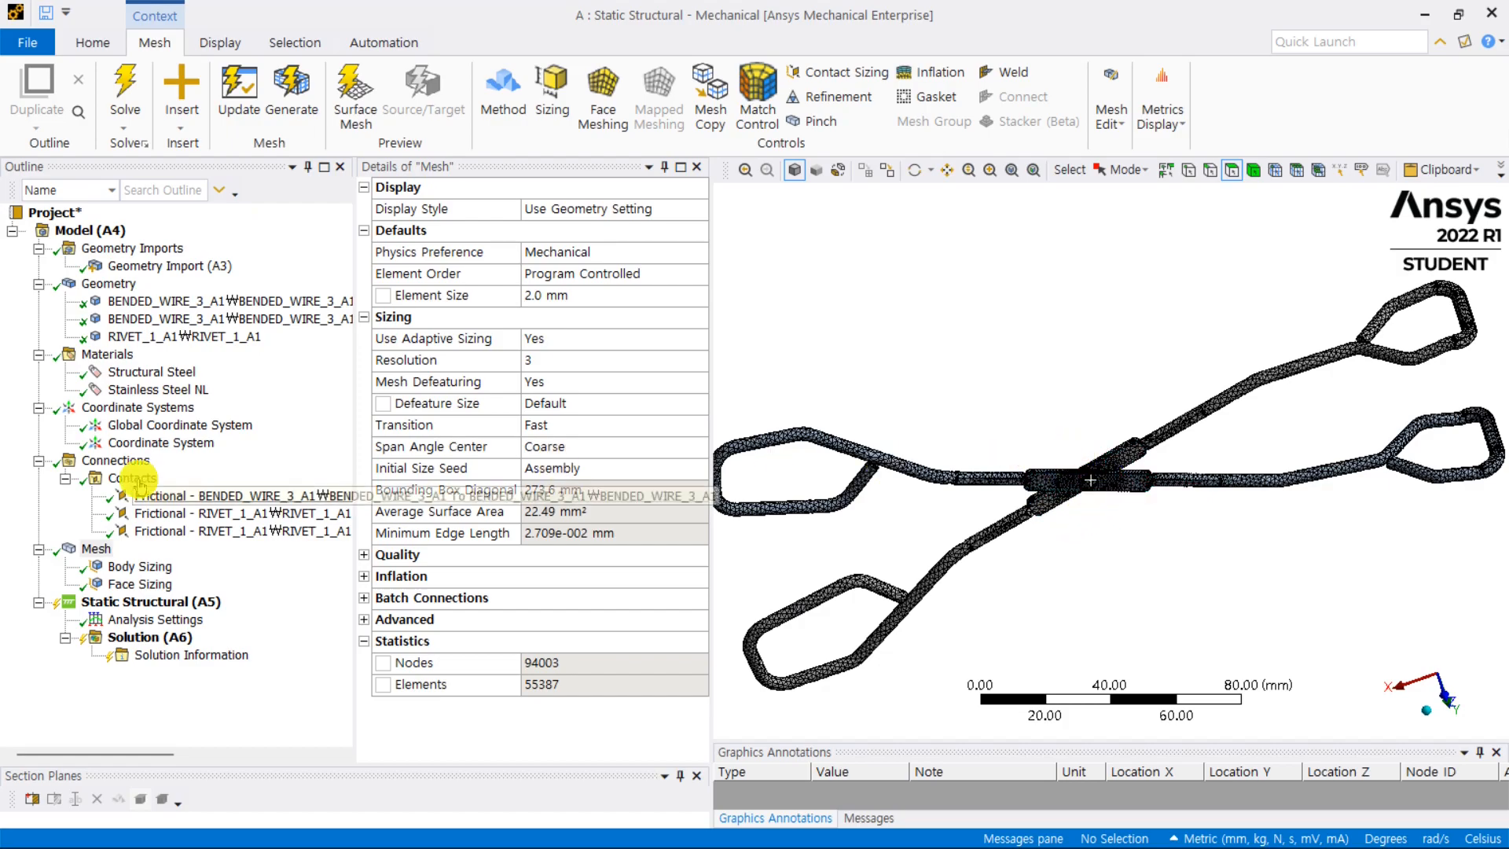
# Step: Add a fixed support to the static structural analysis
pyautogui.click(164, 600)
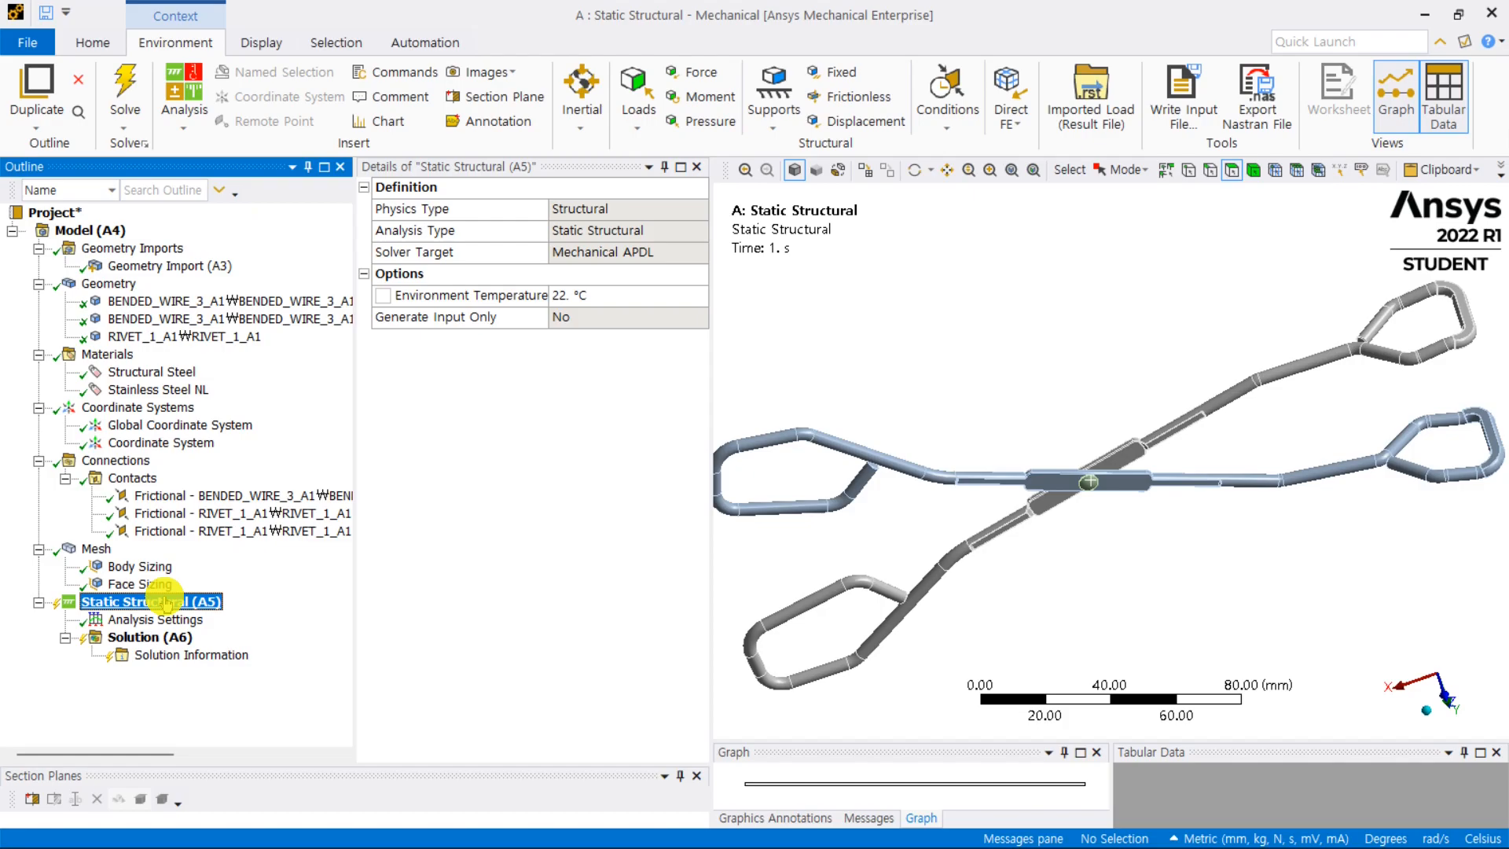
pyautogui.moveTo(1414, 338)
pyautogui.mouseDown(button='middle')
pyautogui.moveTo(1459, 320)
pyautogui.moveTo(845, 421)
pyautogui.moveTo(1235, 410)
pyautogui.mouseUp(button='middle')
pyautogui.moveTo(828, 414)
pyautogui.mouseDown(button='middle')
pyautogui.moveTo(815, 424)
pyautogui.moveTo(854, 495)
pyautogui.moveTo(838, 522)
pyautogui.mouseUp(button='middle')
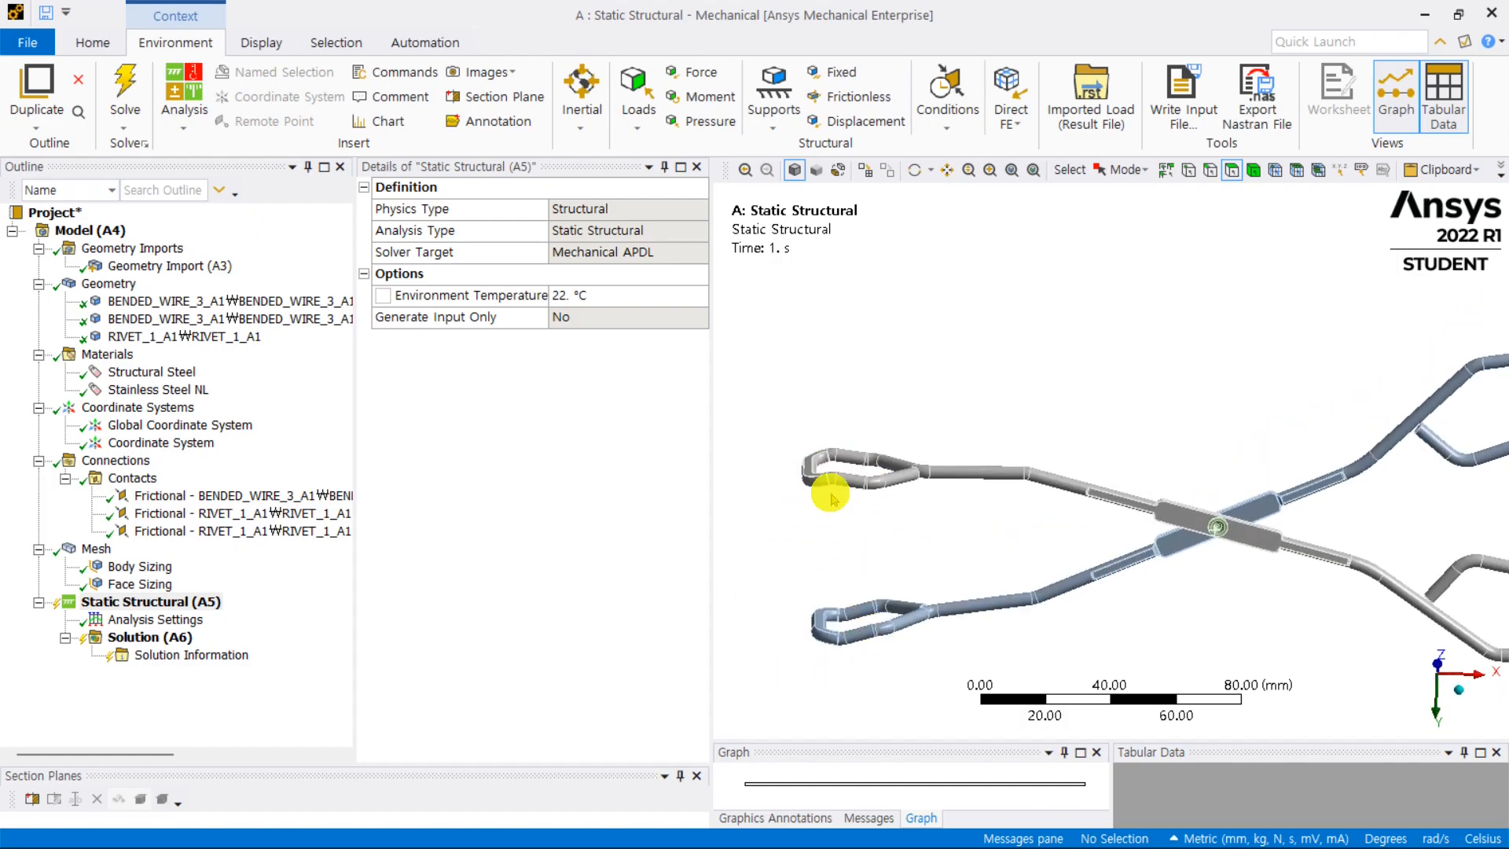
pyautogui.rightClick(173, 601)
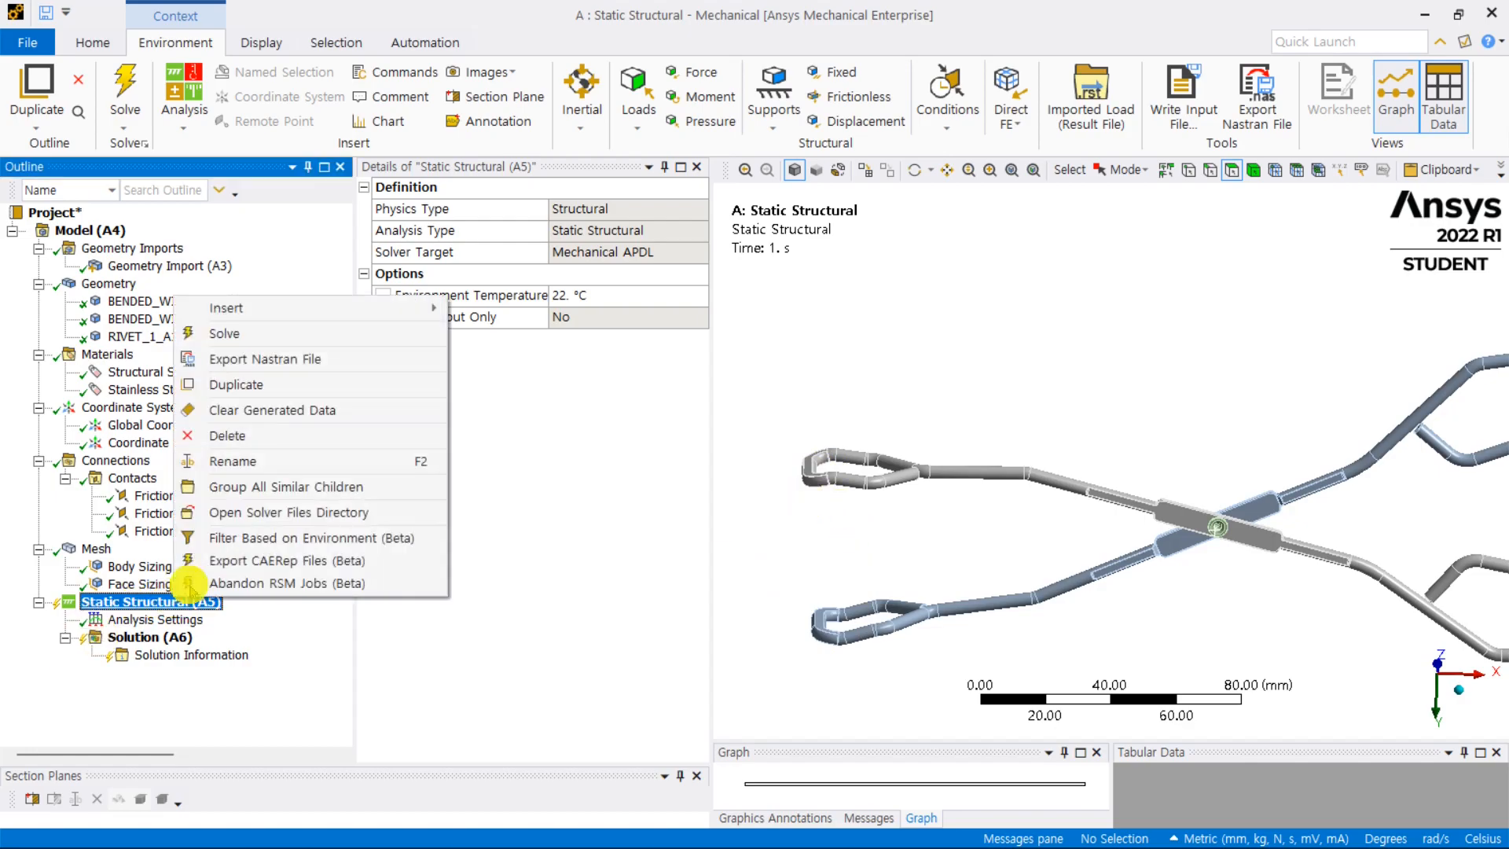
pyautogui.moveTo(402, 315)
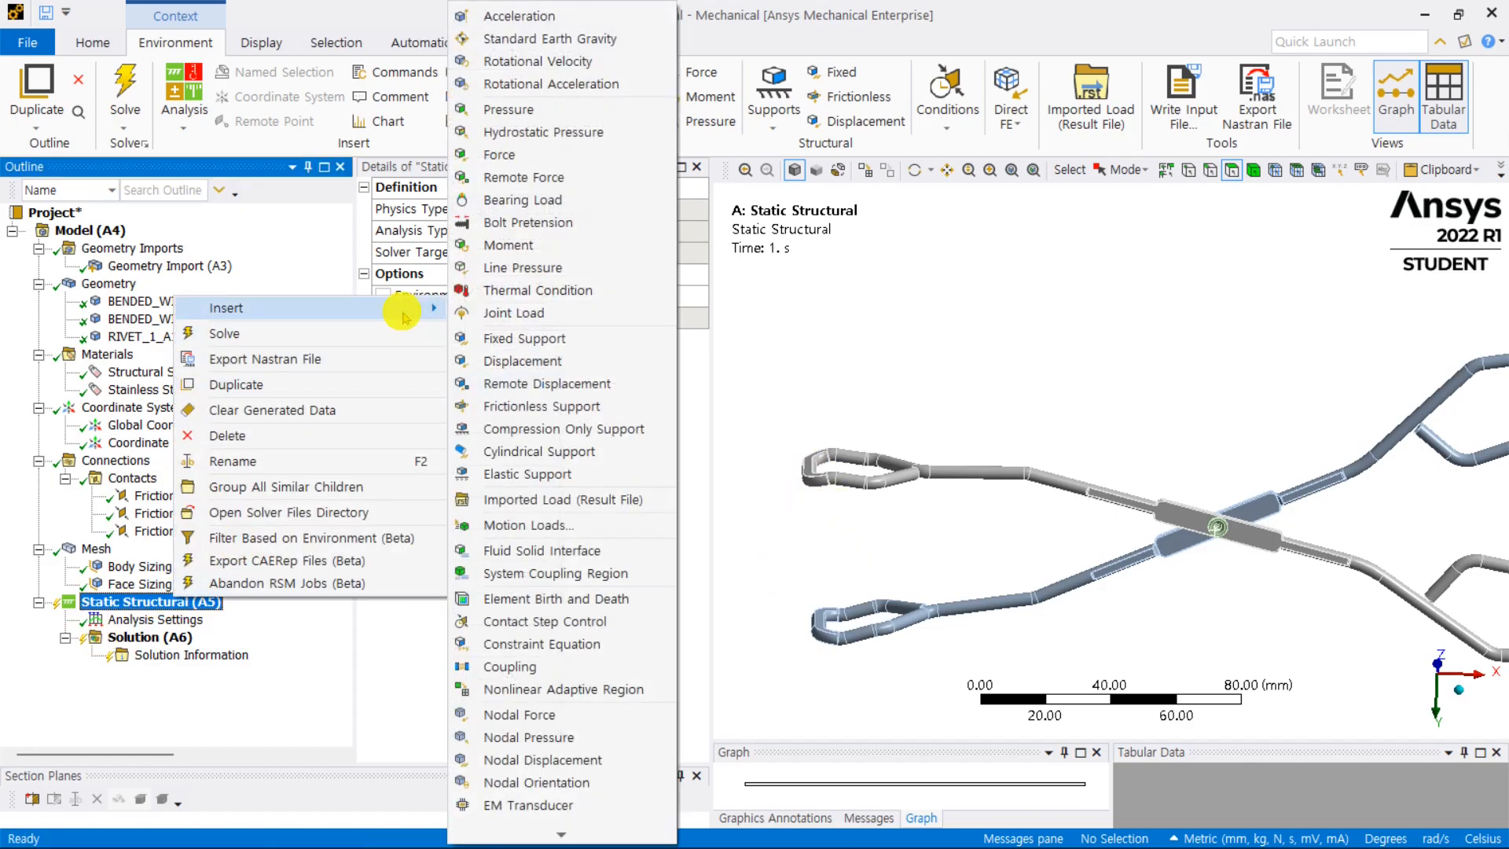
pyautogui.click(569, 339)
# Step: Scope the fixed support to the two inner gripping faces, one on each jaw tip of the tongs
pyautogui.moveTo(955, 390); pyautogui.dragTo(886, 385, button='middle')
pyautogui.scroll(2, 786, 538)
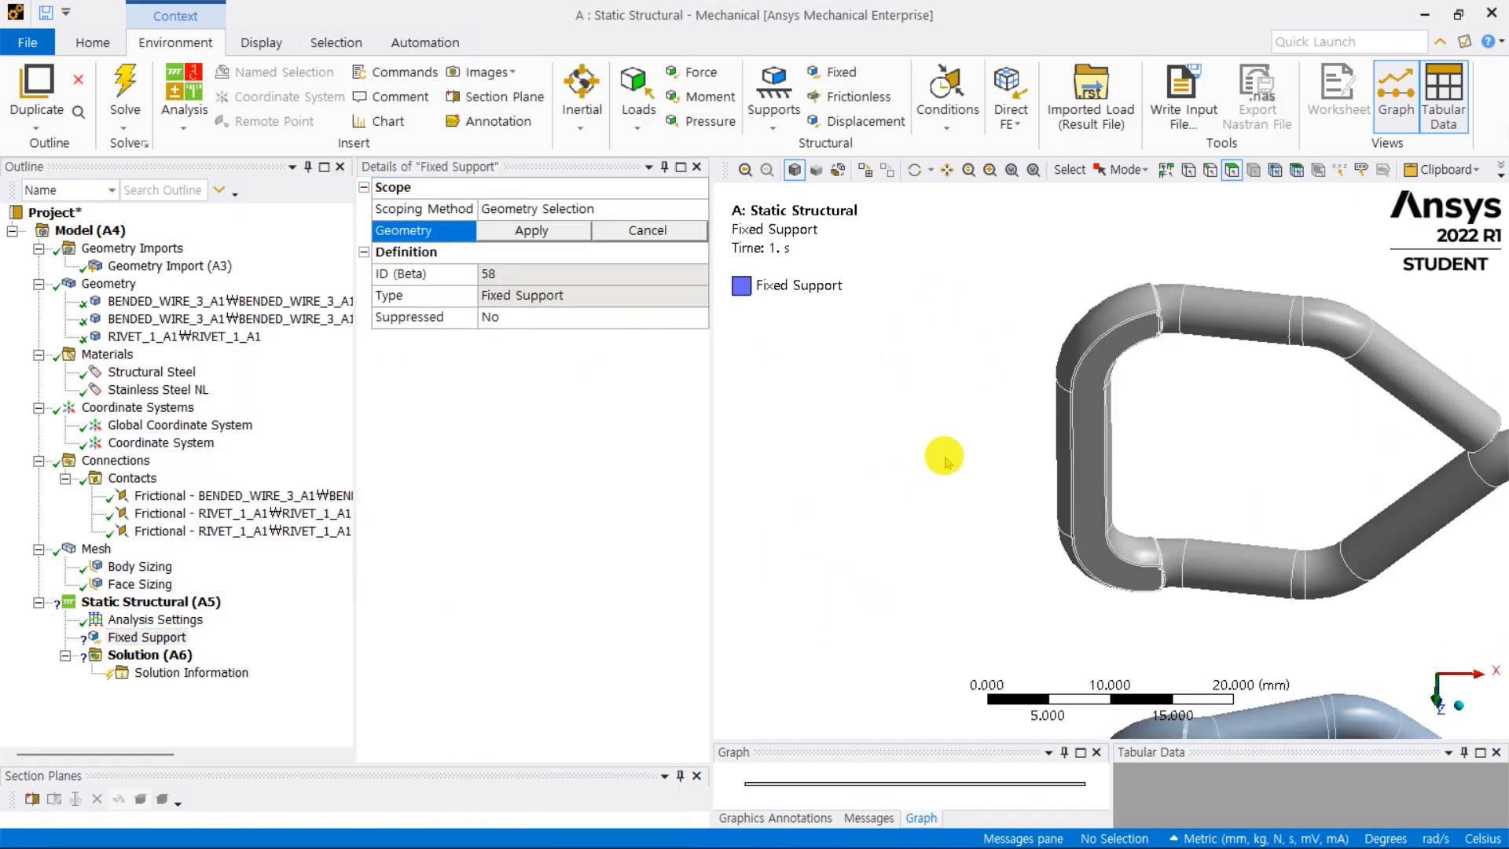
pyautogui.scroll(2, 943, 456)
pyautogui.click(908, 429)
pyautogui.click(907, 428)
pyautogui.moveTo(903, 421); pyautogui.dragTo(1034, 445, button='middle')
pyautogui.keyDown('ctrl'); pyautogui.click(998, 511); pyautogui.keyUp('ctrl')
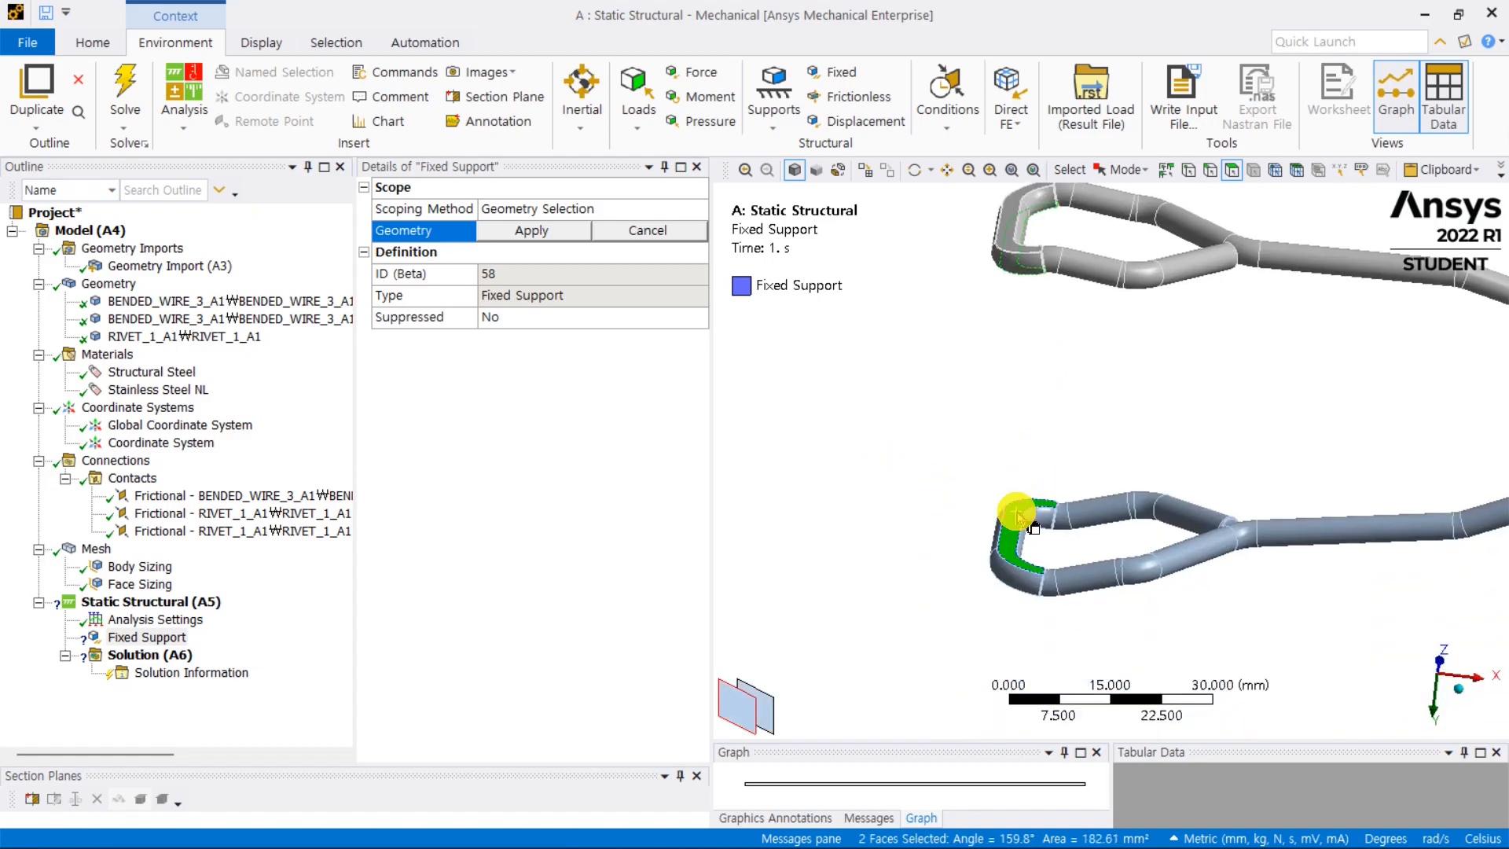
pyautogui.click(540, 231)
pyautogui.moveTo(1105, 336)
pyautogui.mouseDown(button='middle')
pyautogui.moveTo(1068, 377)
pyautogui.moveTo(1152, 370)
pyautogui.mouseUp(button='middle')
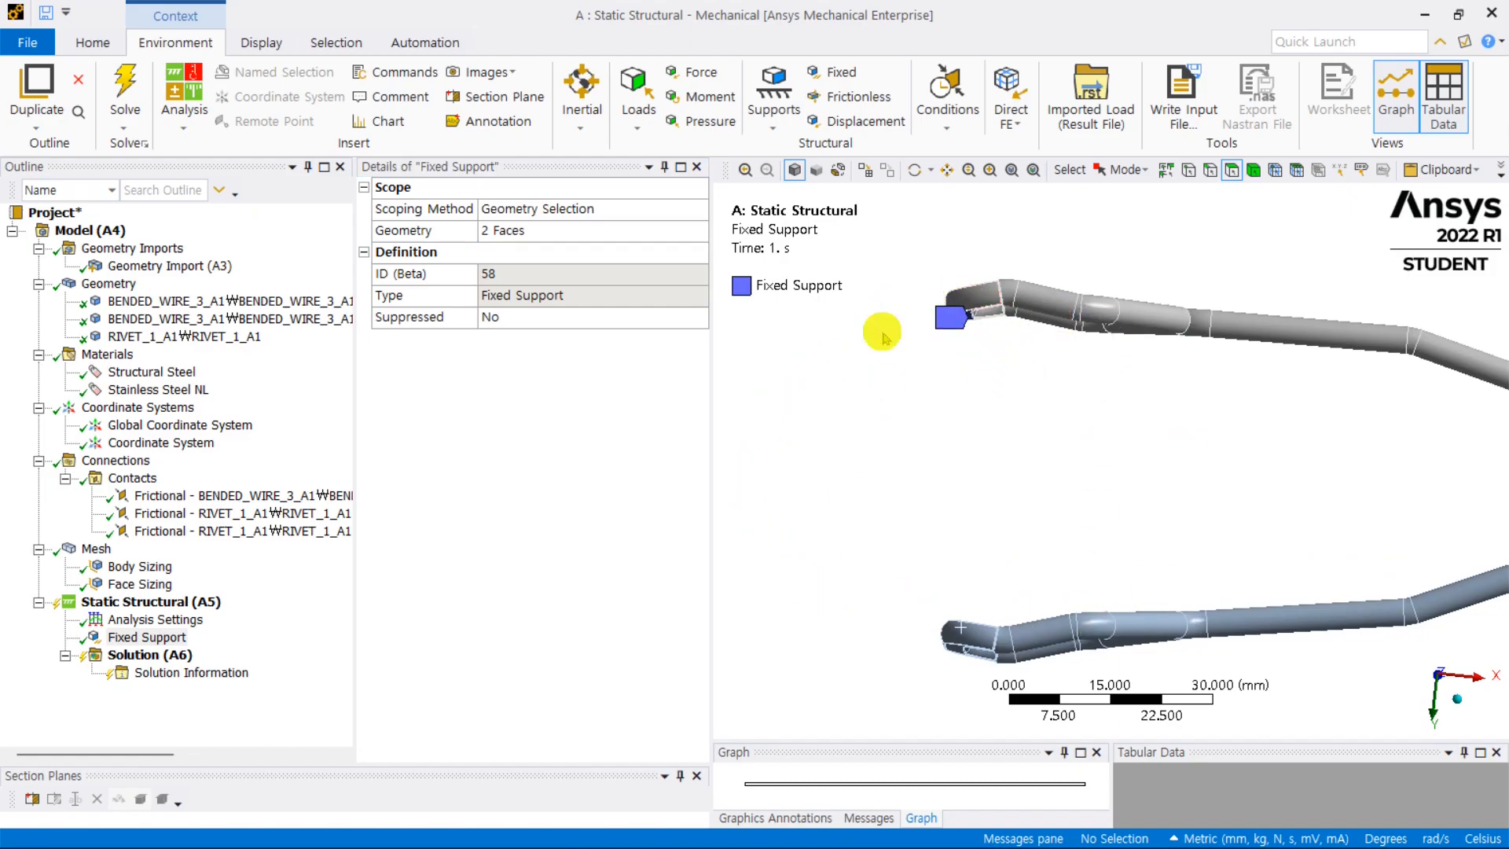
pyautogui.moveTo(1010, 372); pyautogui.dragTo(1033, 399, button='middle')
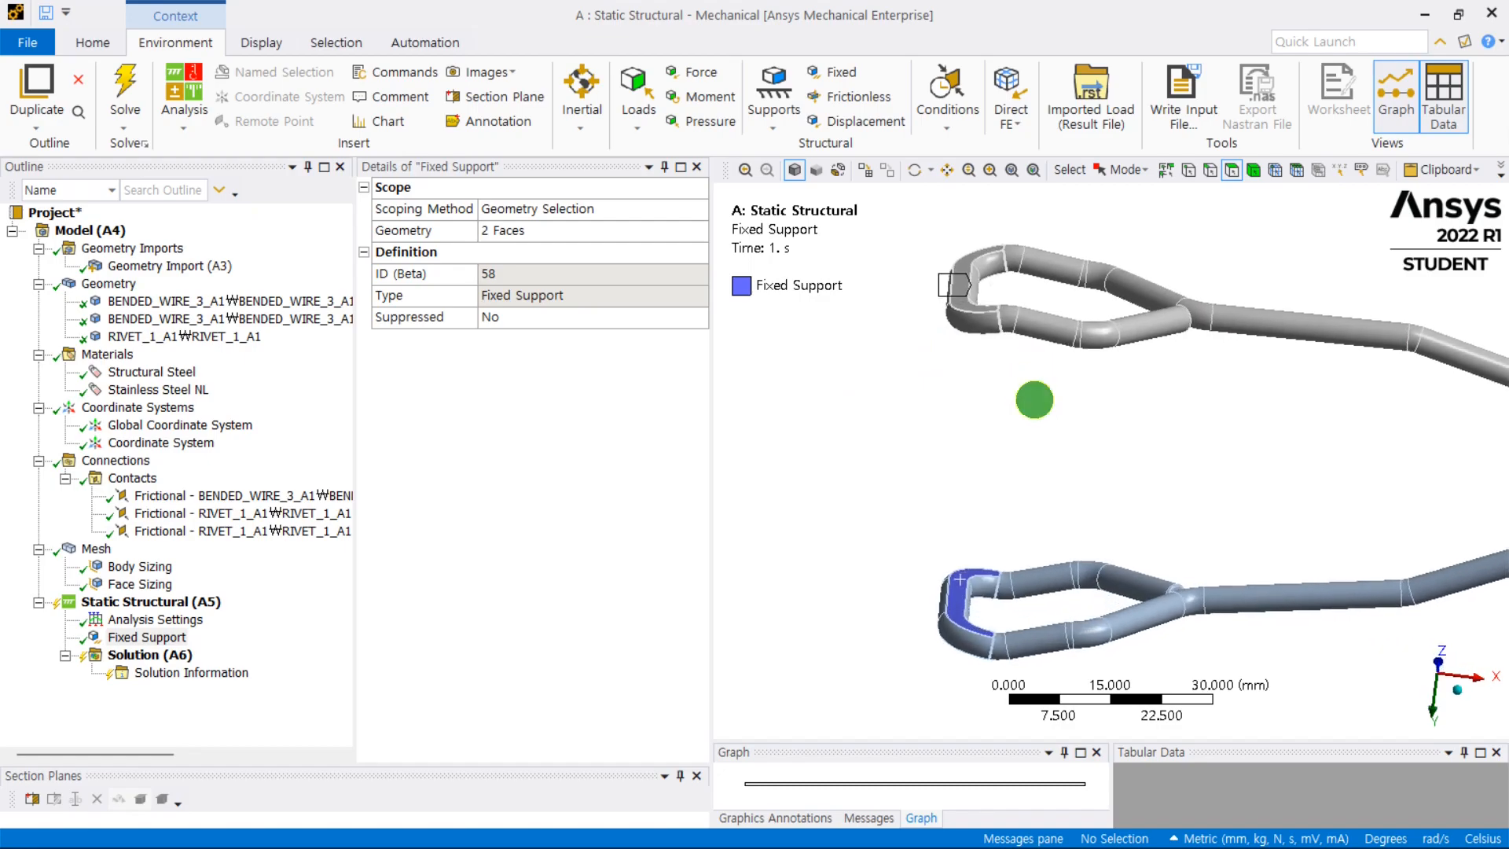
# Step: Add a force load to the static structural analysis, with the tongs viewed along the Z axis
pyautogui.scroll(-3, 1053, 458)
pyautogui.moveTo(1053, 458); pyautogui.dragTo(855, 505, button='middle')
pyautogui.scroll(-2, 954, 474)
pyautogui.moveTo(953, 475); pyautogui.dragTo(940, 443, button='middle')
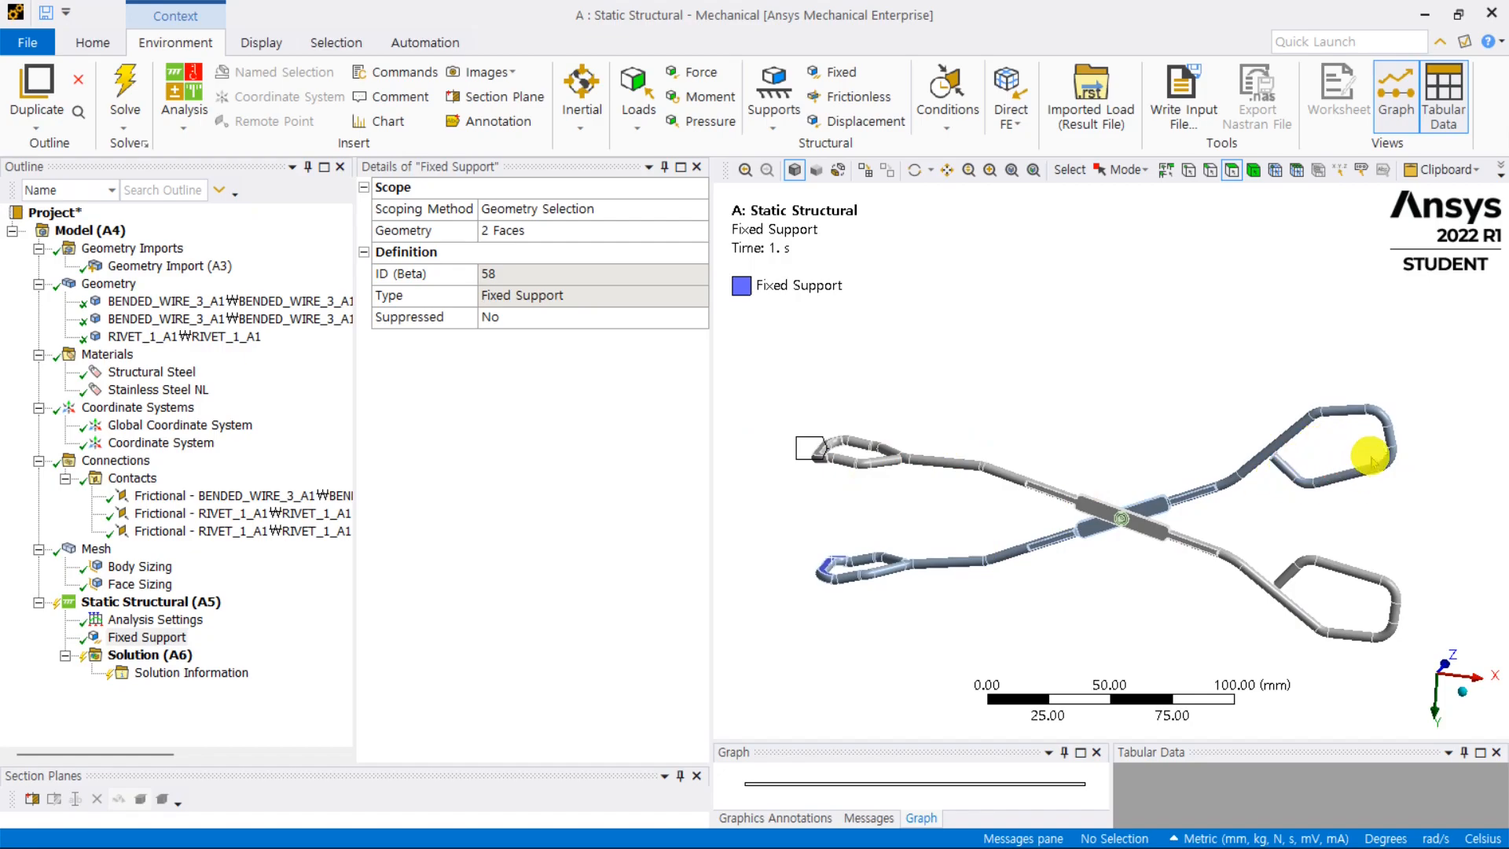
pyautogui.moveTo(1331, 512); pyautogui.dragTo(1300, 472, button='middle')
pyautogui.click(1442, 682)
pyautogui.click(1410, 666)
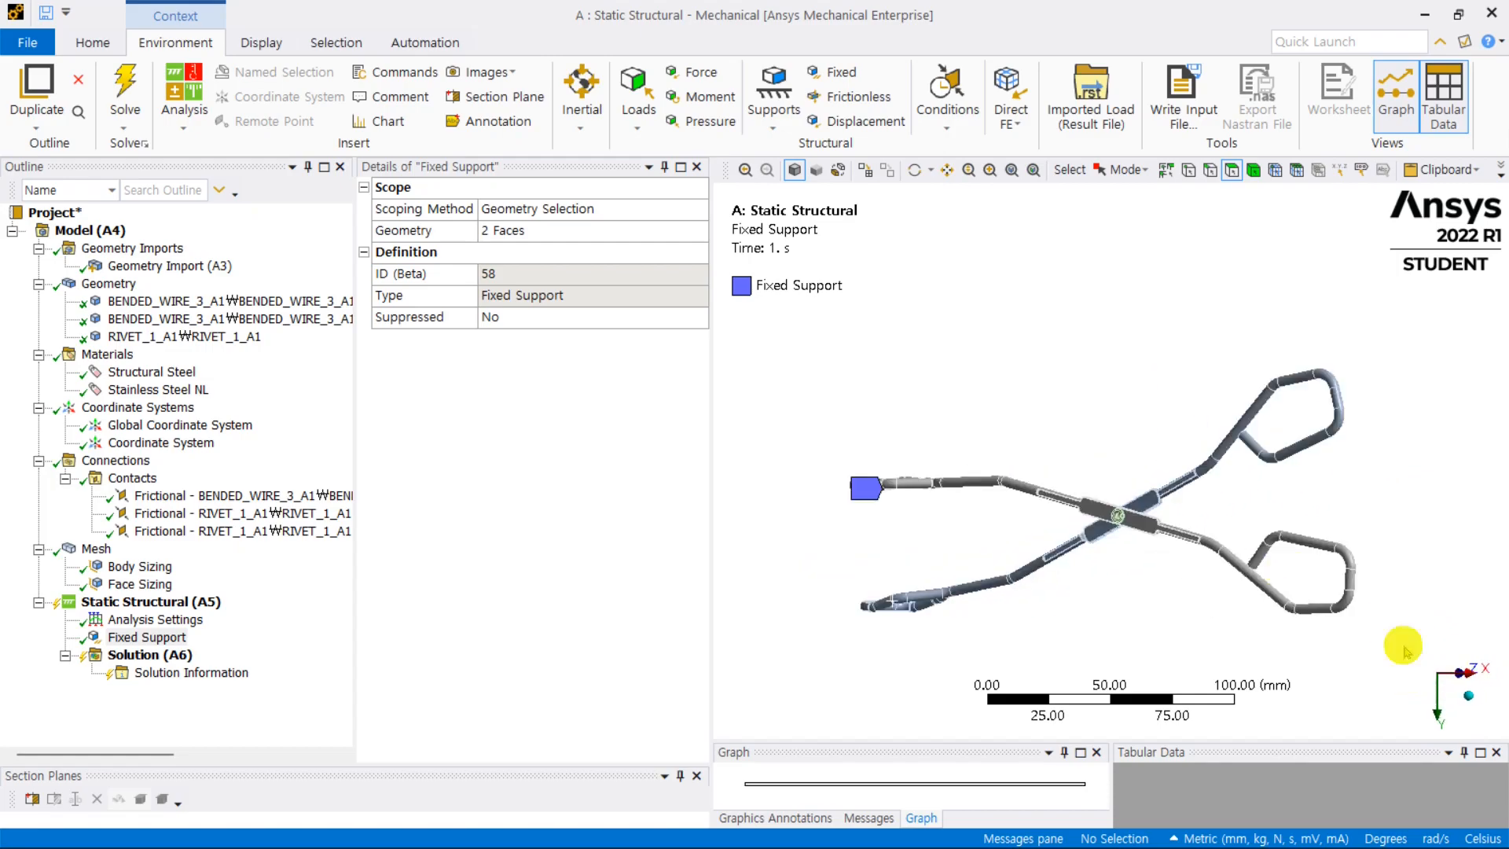
pyautogui.click(123, 602)
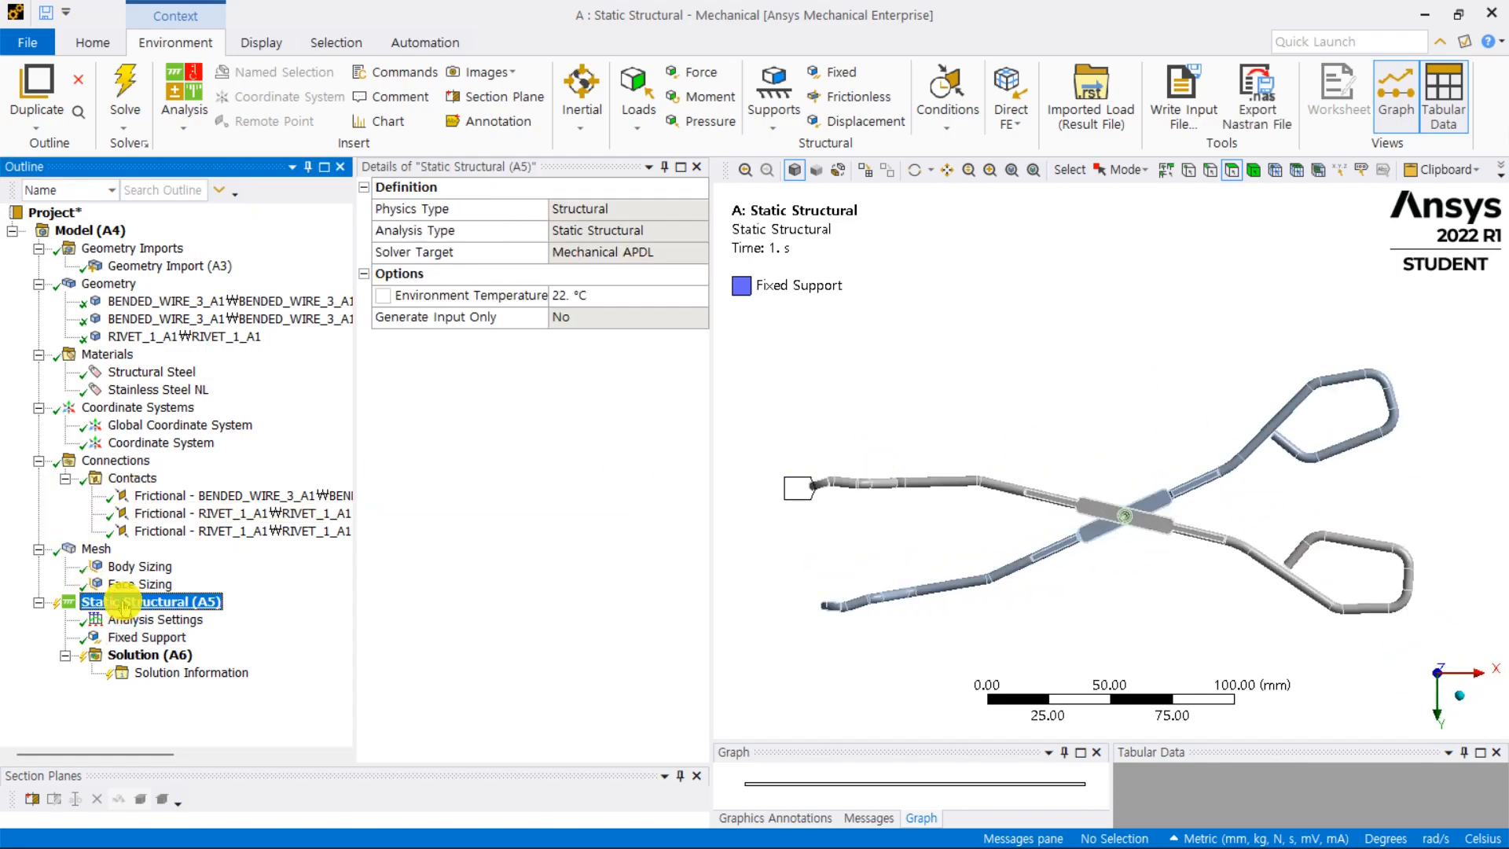
pyautogui.rightClick(162, 594)
pyautogui.moveTo(385, 305)
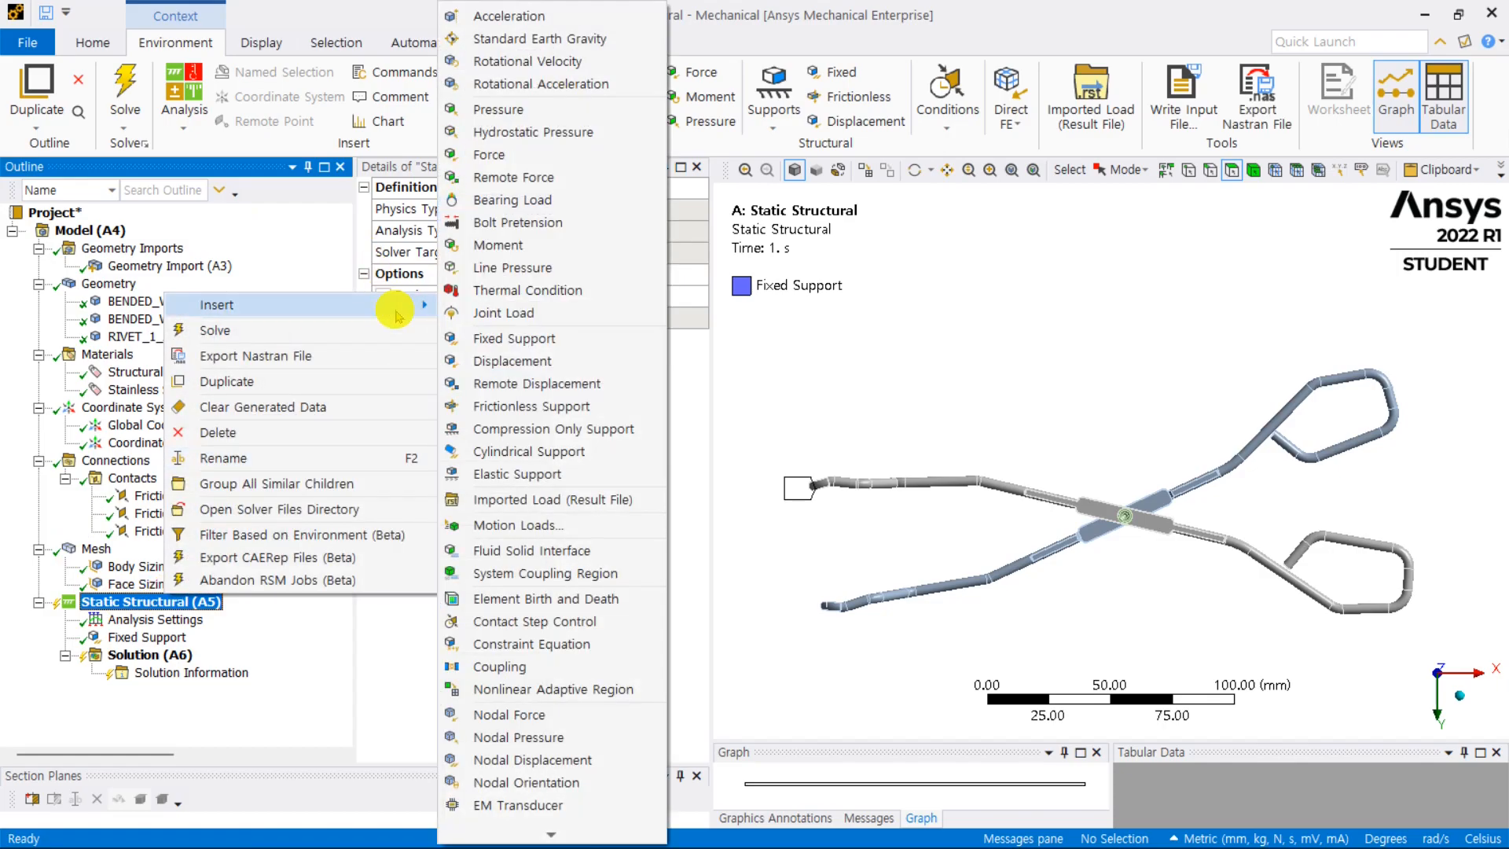
pyautogui.click(582, 162)
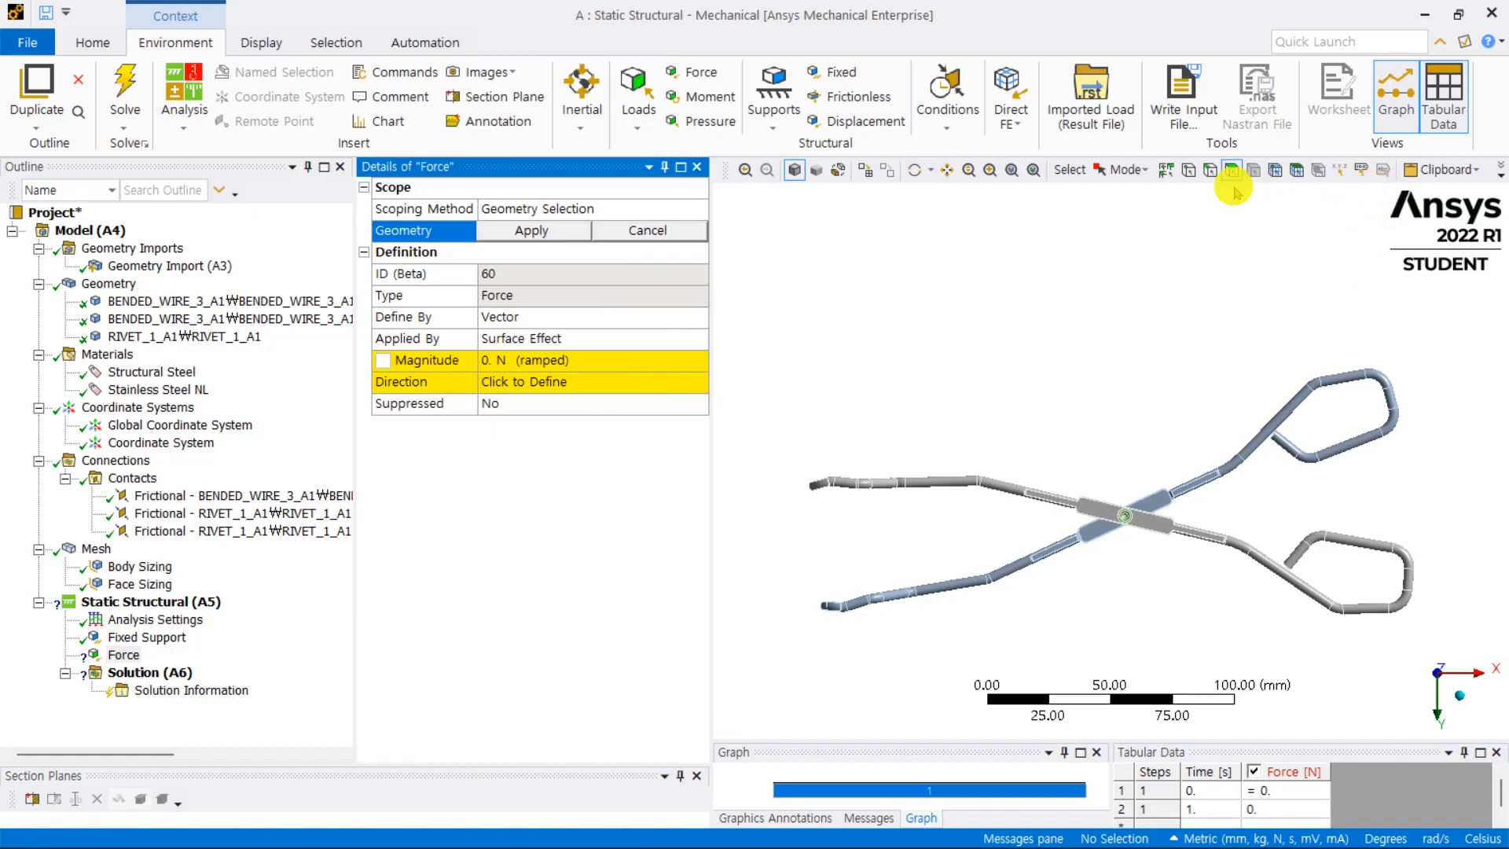
# Step: Scope the force to the bend and adjoining straight face on the inner side of the blue arm's handle loop
pyautogui.scroll(5, 1336, 456)
pyautogui.click(1096, 440)
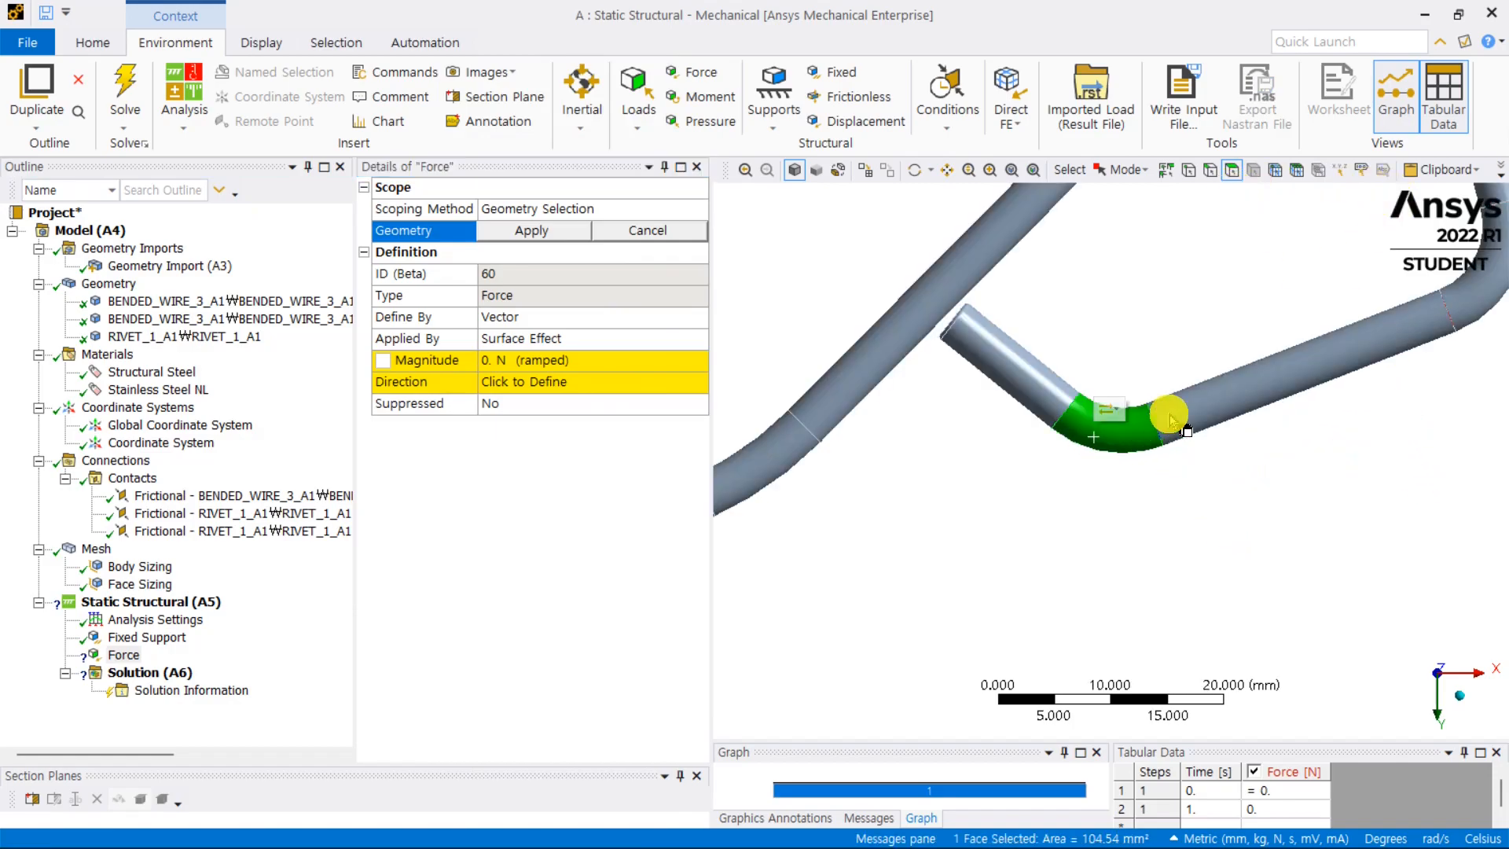
pyautogui.keyDown('ctrl'); pyautogui.click(1183, 409); pyautogui.keyUp('ctrl')
pyautogui.scroll(-3, 1187, 416)
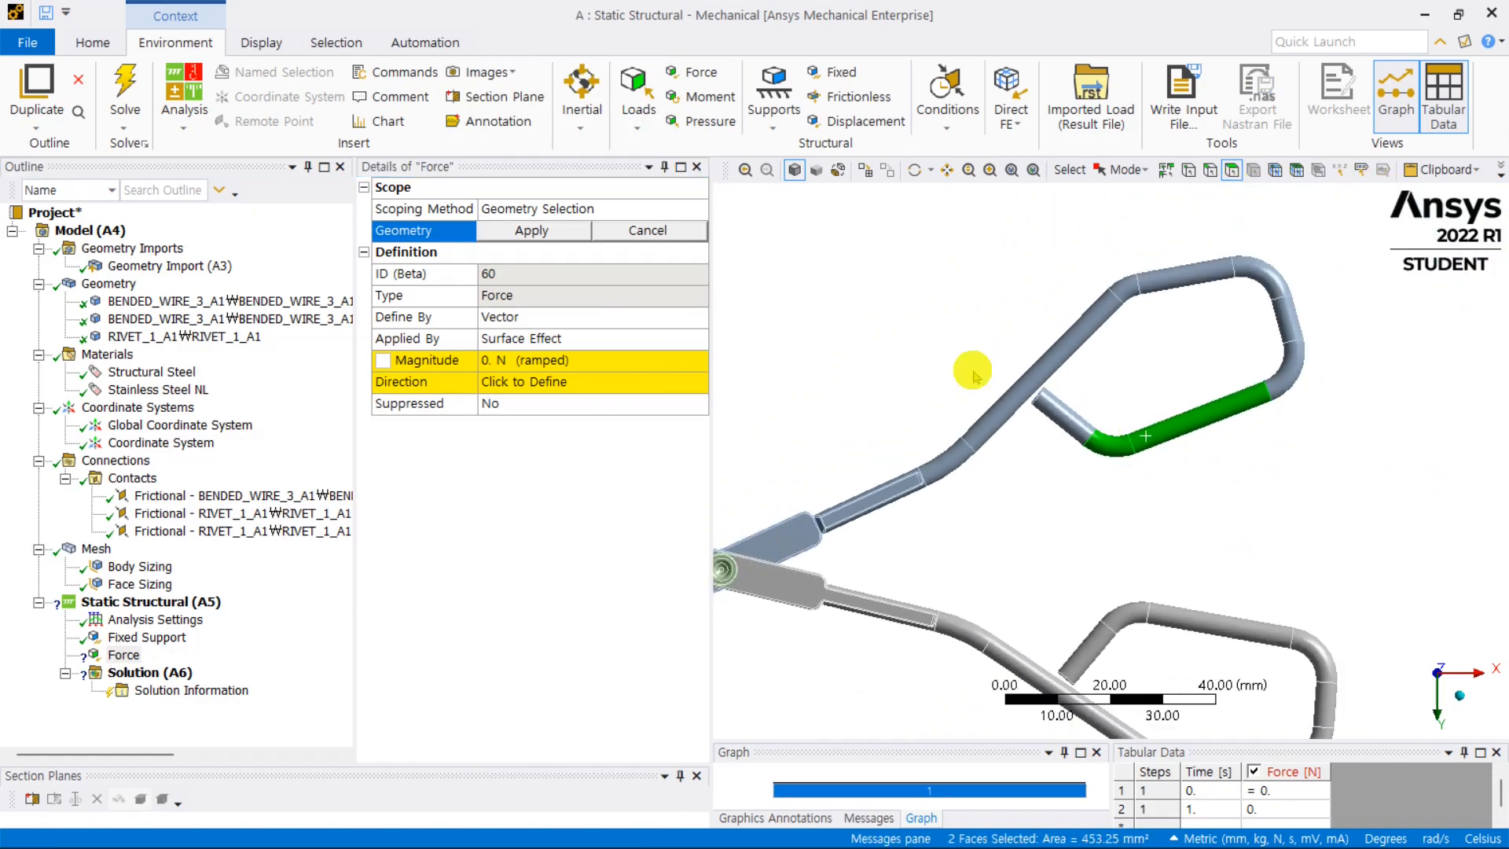
pyautogui.click(542, 231)
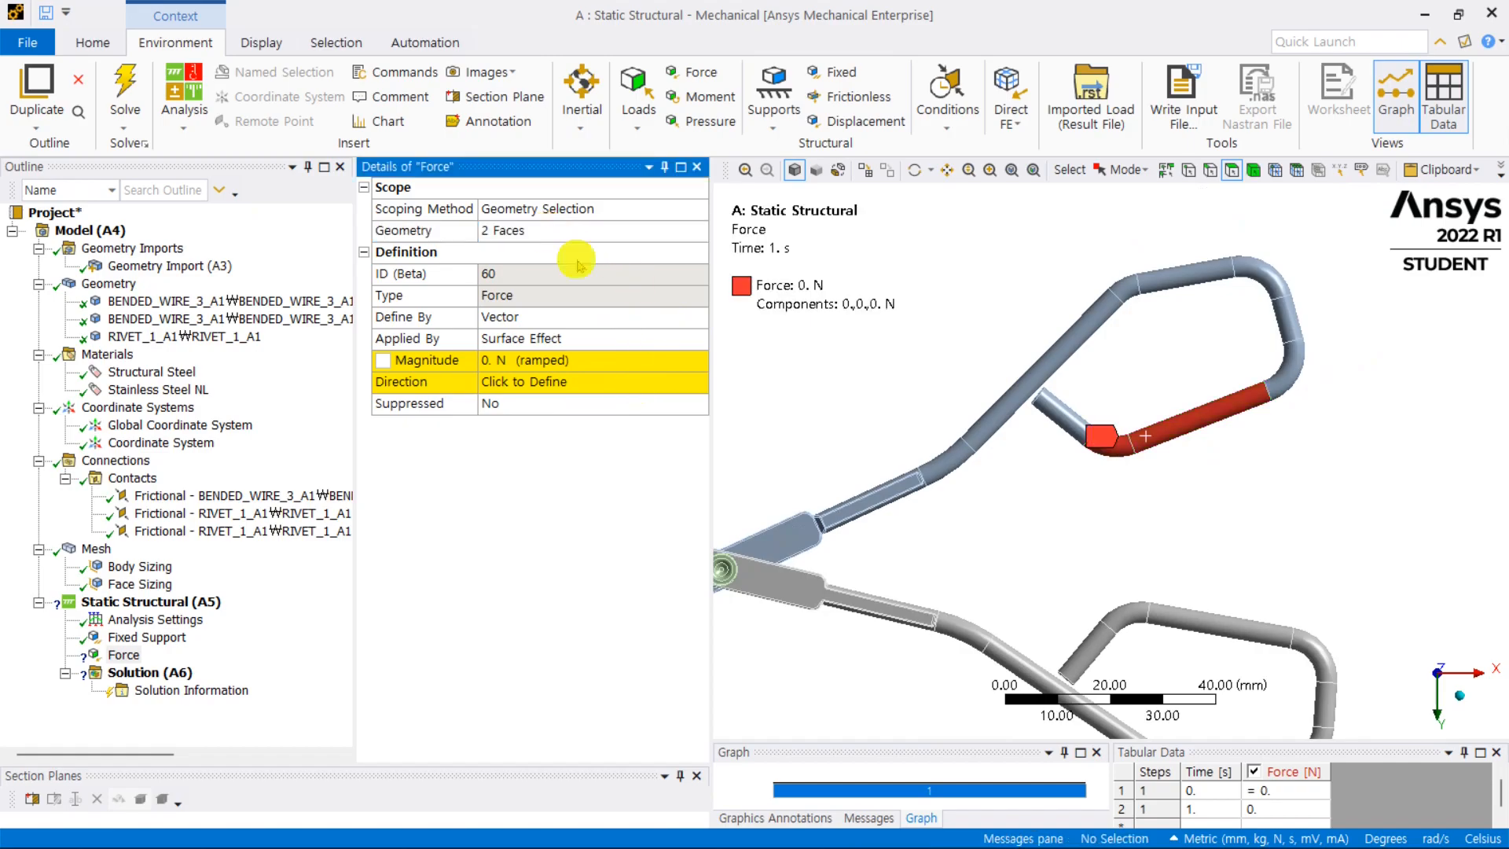
# Step: Define the handle force by components instead of by vector
pyautogui.scroll(-5, 1176, 447)
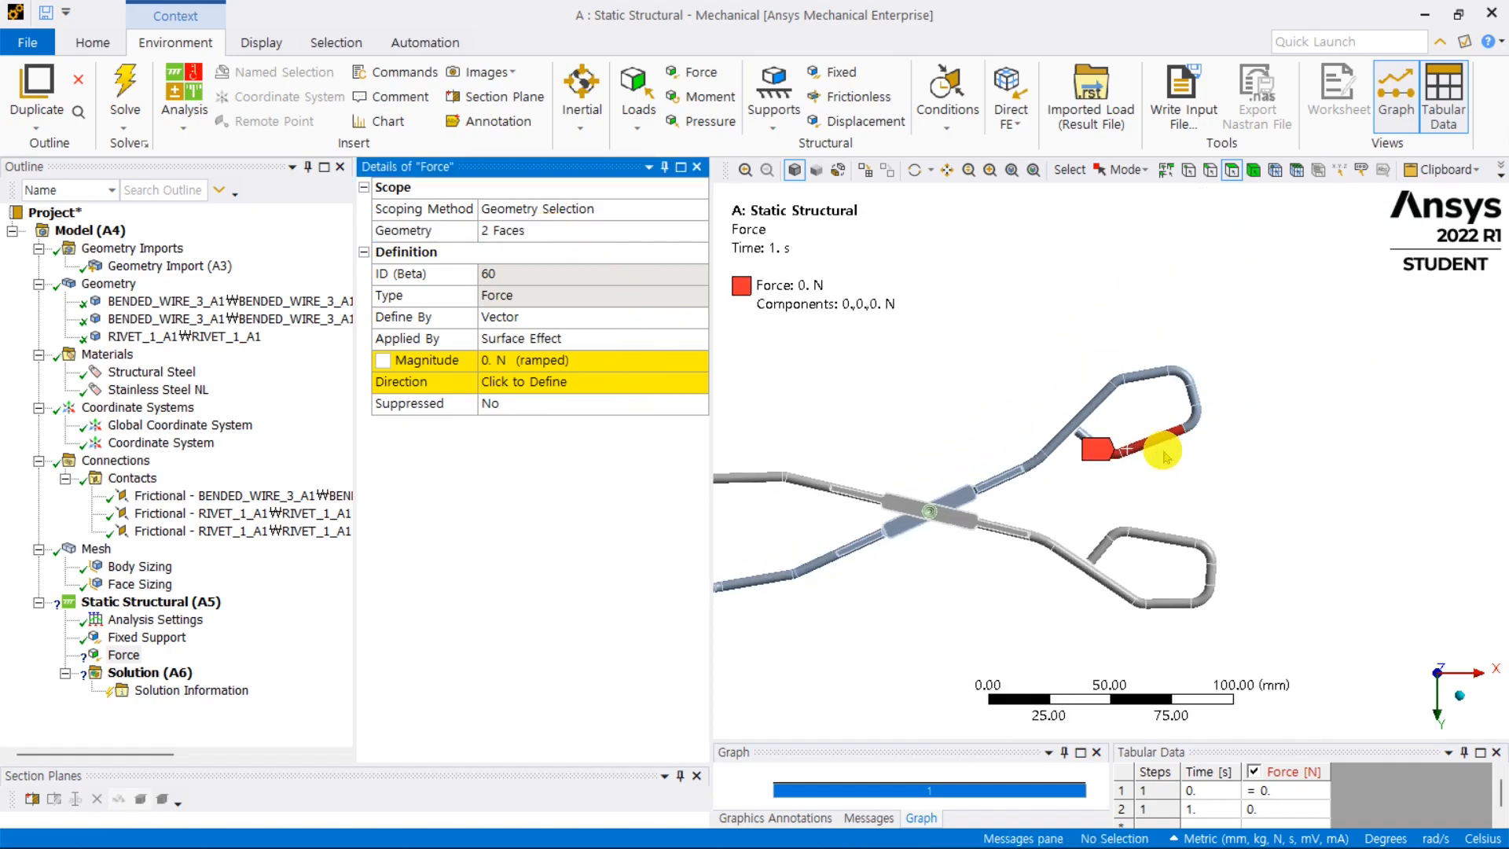
pyautogui.scroll(4, 1164, 458)
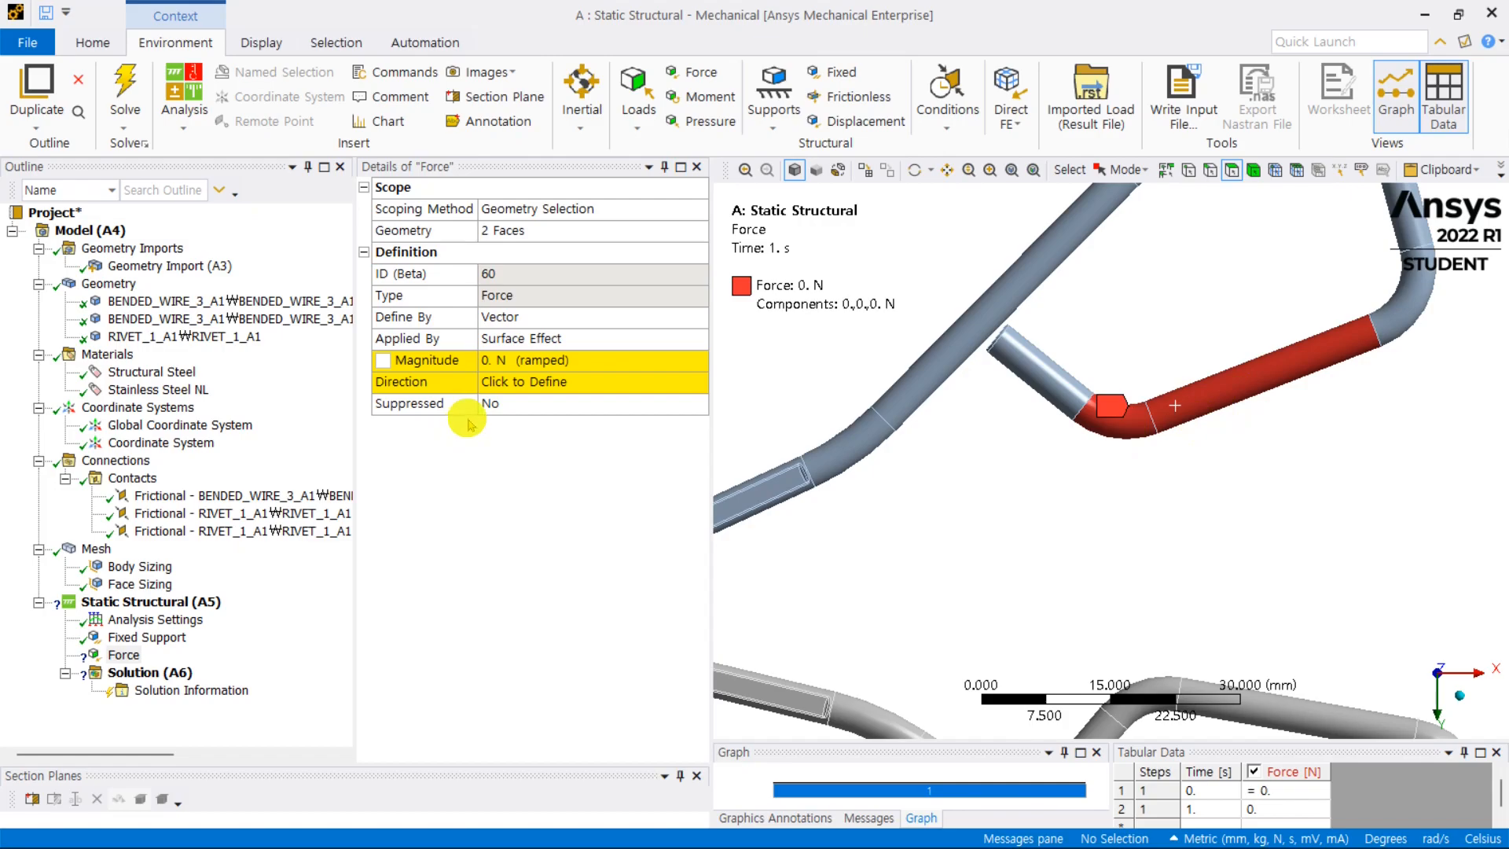
pyautogui.click(676, 317)
pyautogui.click(700, 318)
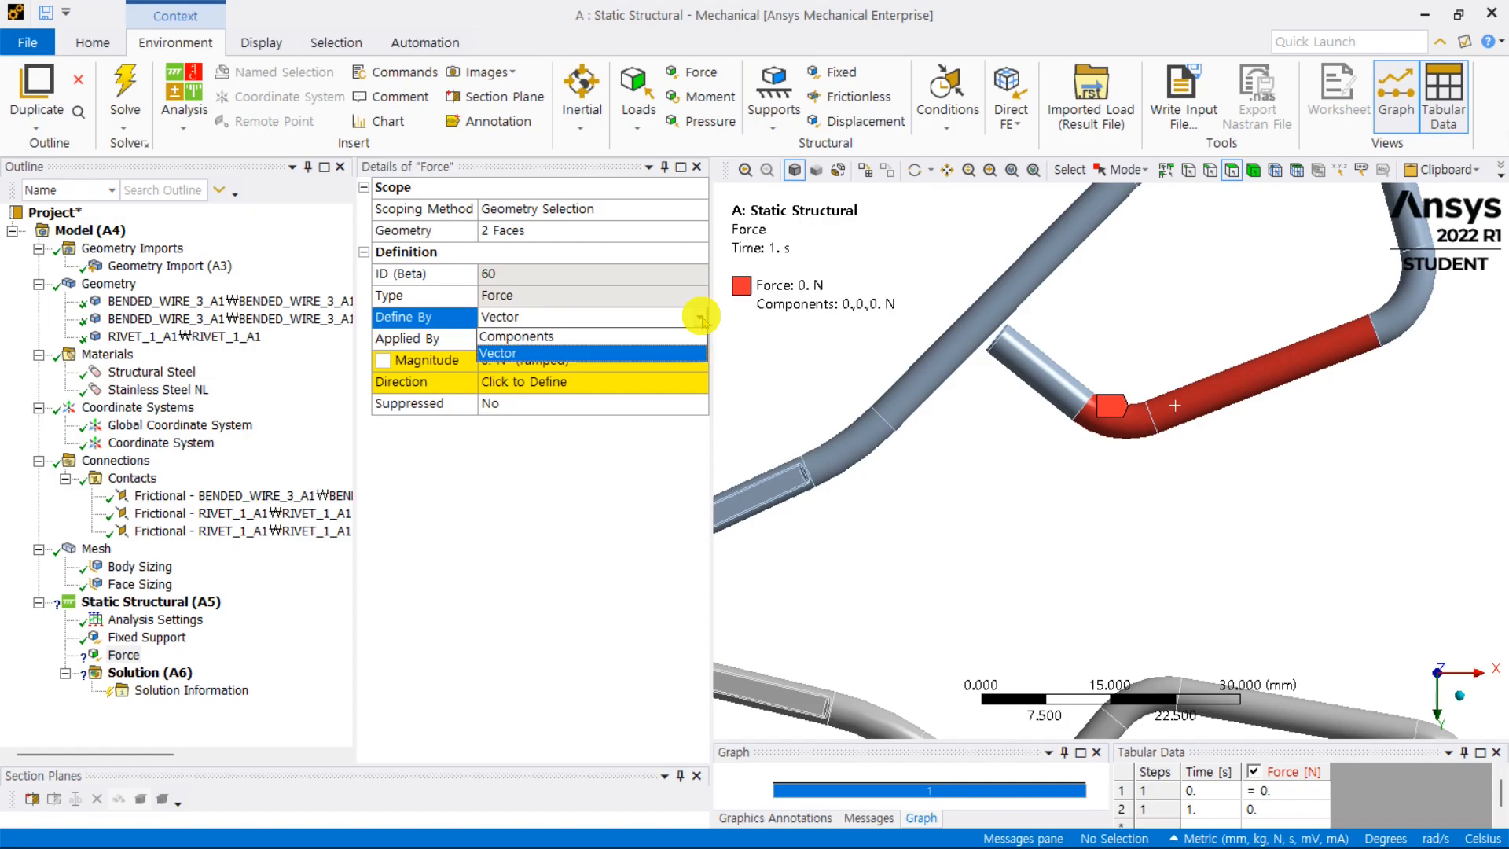
pyautogui.click(544, 338)
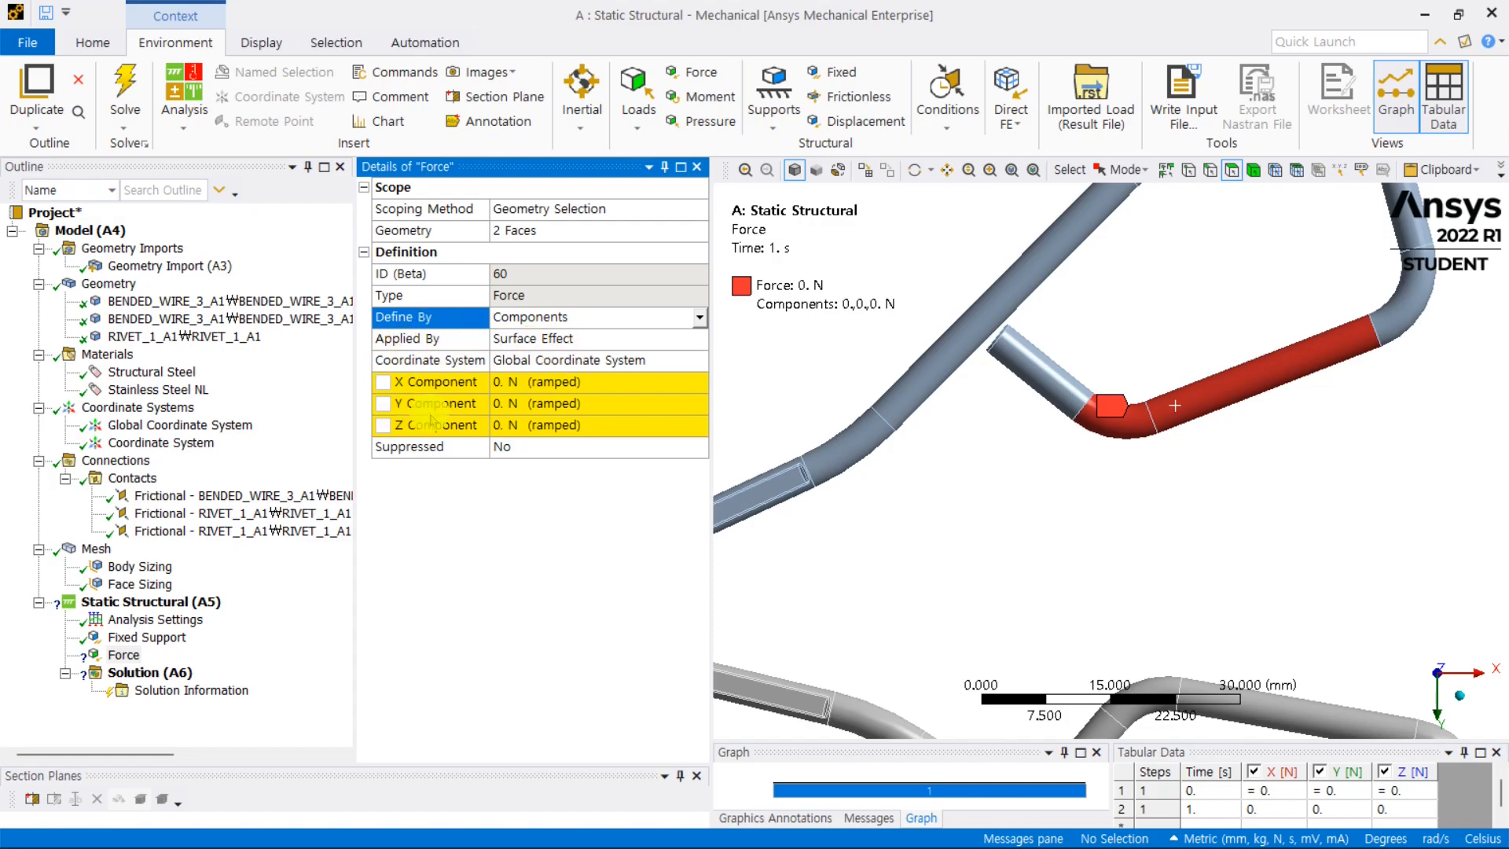
# Step: Set the Y component of the blue arm's handle force to 10 N
pyautogui.scroll(-2, 1014, 418)
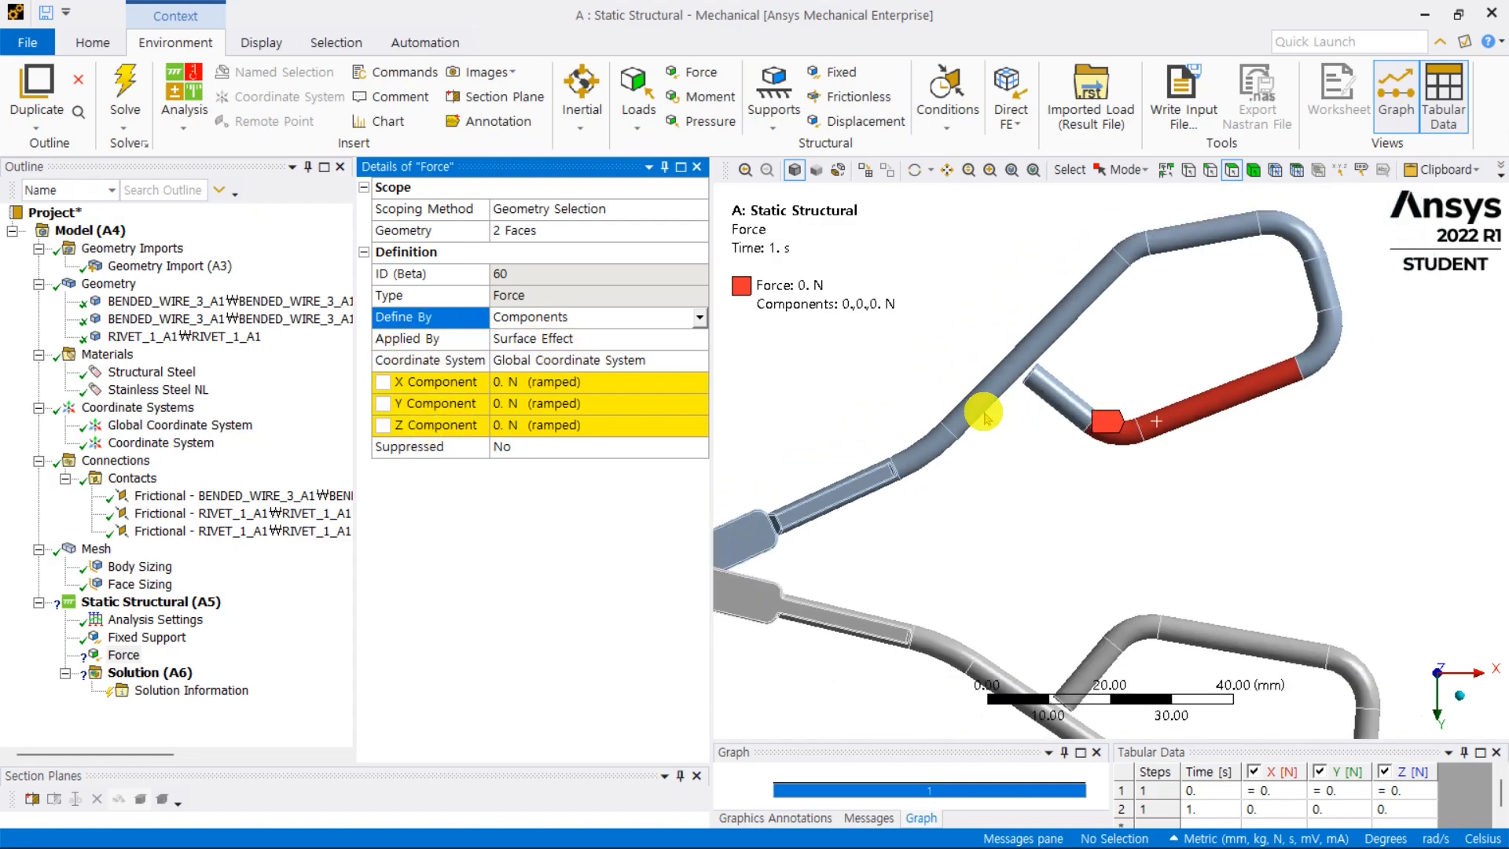
pyautogui.keyDown('ctrl'); pyautogui.moveTo(1114, 443); pyautogui.dragTo(1101, 429, button='middle'); pyautogui.keyUp('ctrl')
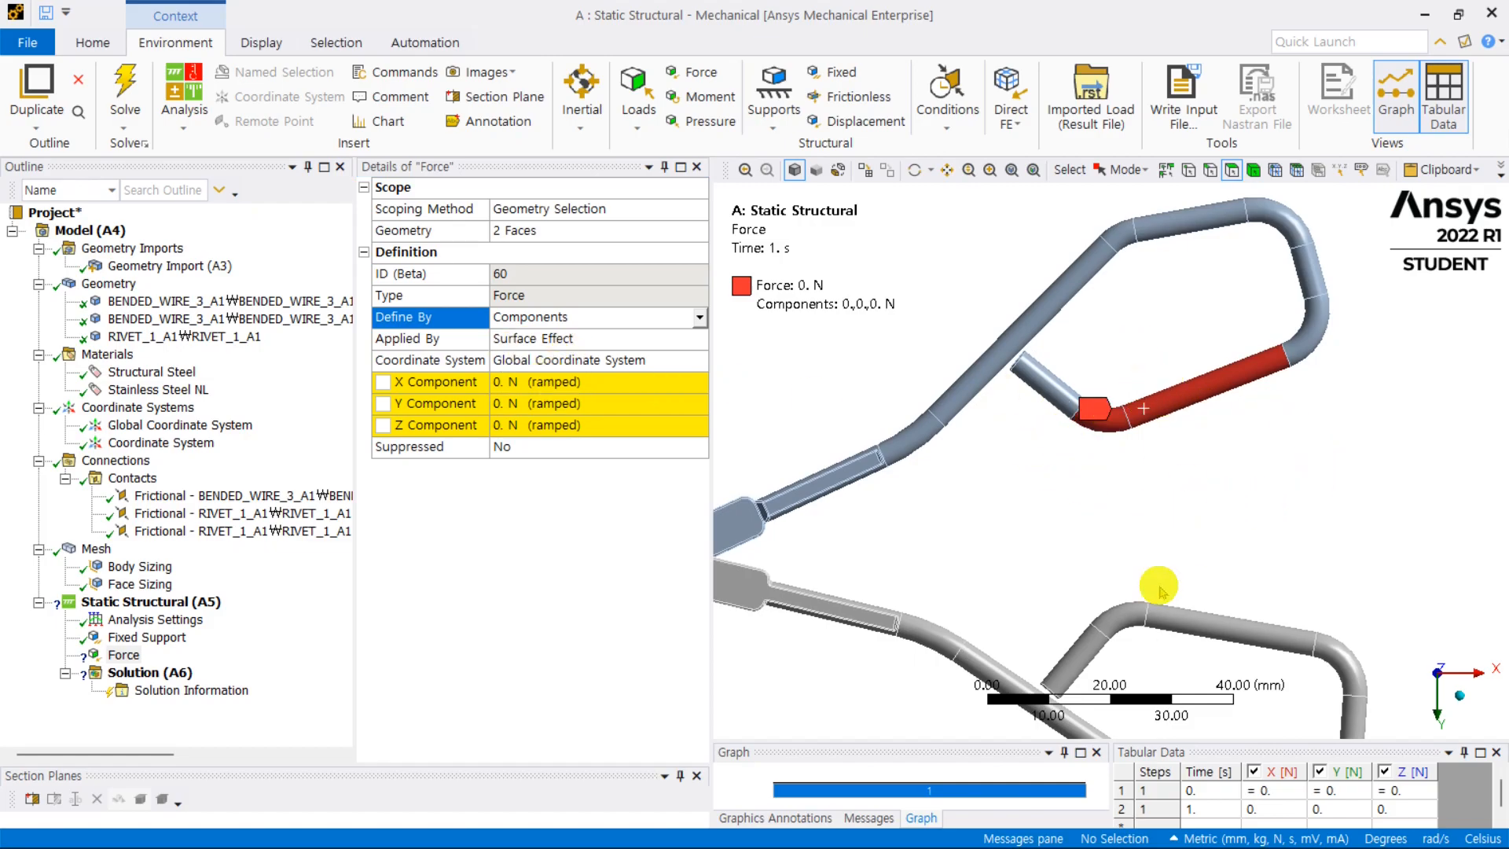
pyautogui.scroll(-2, 1151, 534)
pyautogui.click(545, 405)
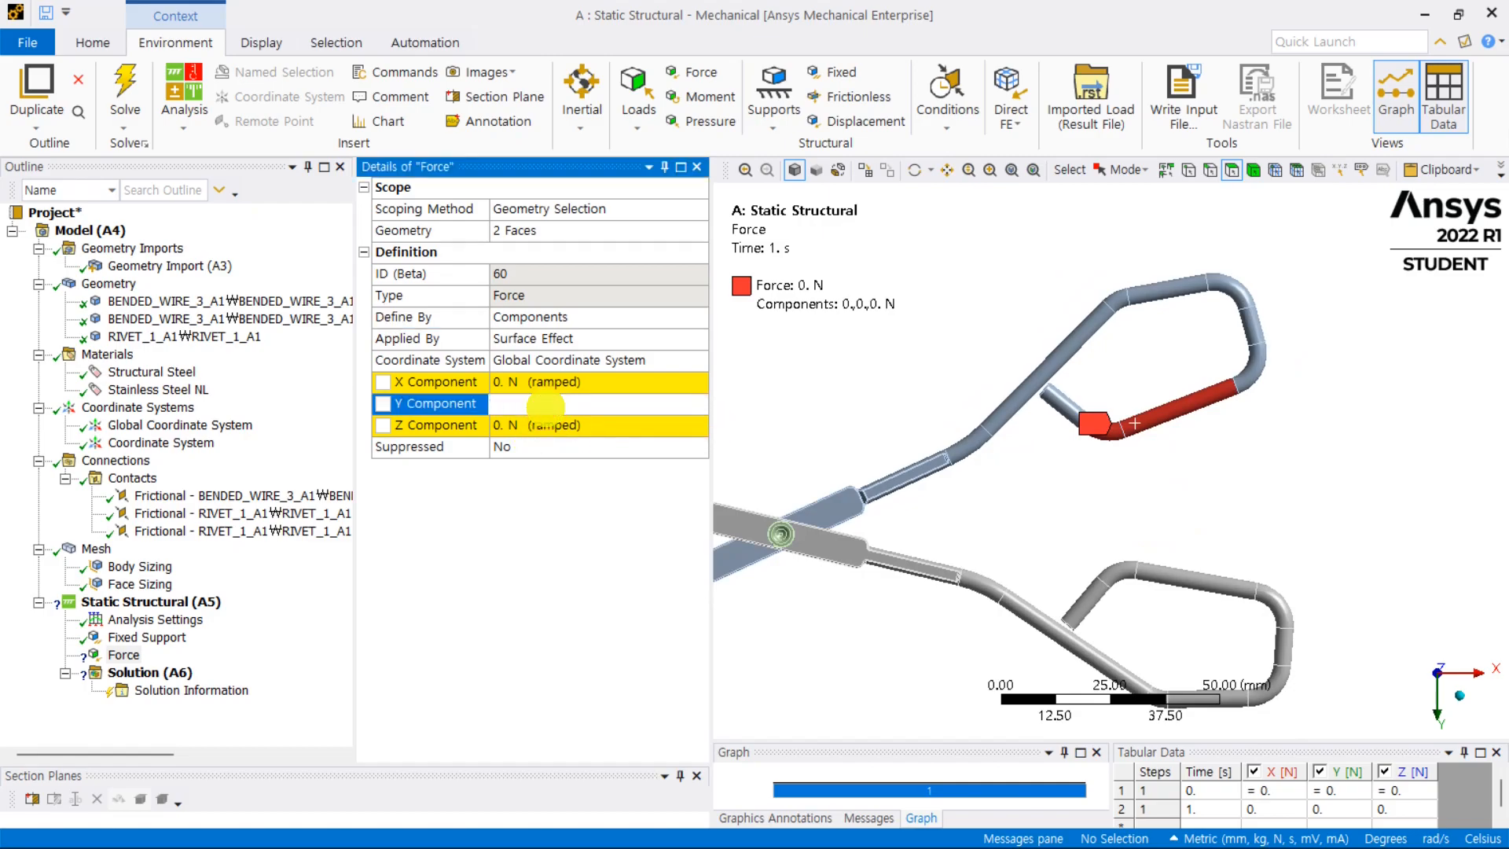
pyautogui.write('10')
pyautogui.press('Return')
pyautogui.scroll(-3, 1052, 459)
pyautogui.keyDown('ctrl'); pyautogui.moveTo(935, 485); pyautogui.dragTo(1204, 498, button='middle'); pyautogui.keyUp('ctrl')
pyautogui.keyDown('ctrl'); pyautogui.moveTo(1071, 507); pyautogui.dragTo(1017, 505, button='middle'); pyautogui.keyUp('ctrl')
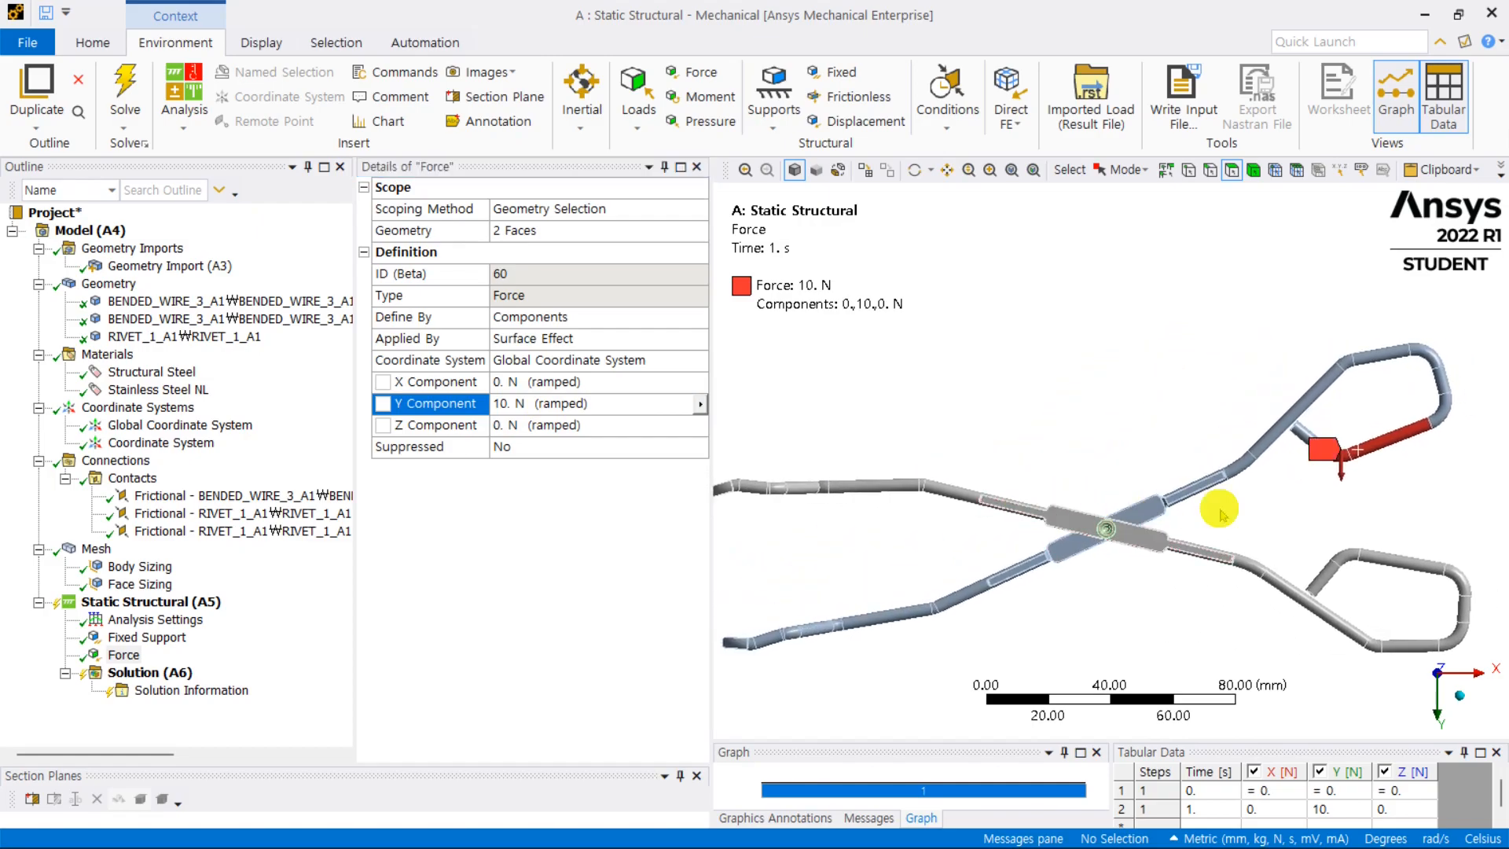
pyautogui.scroll(-1, 1218, 505)
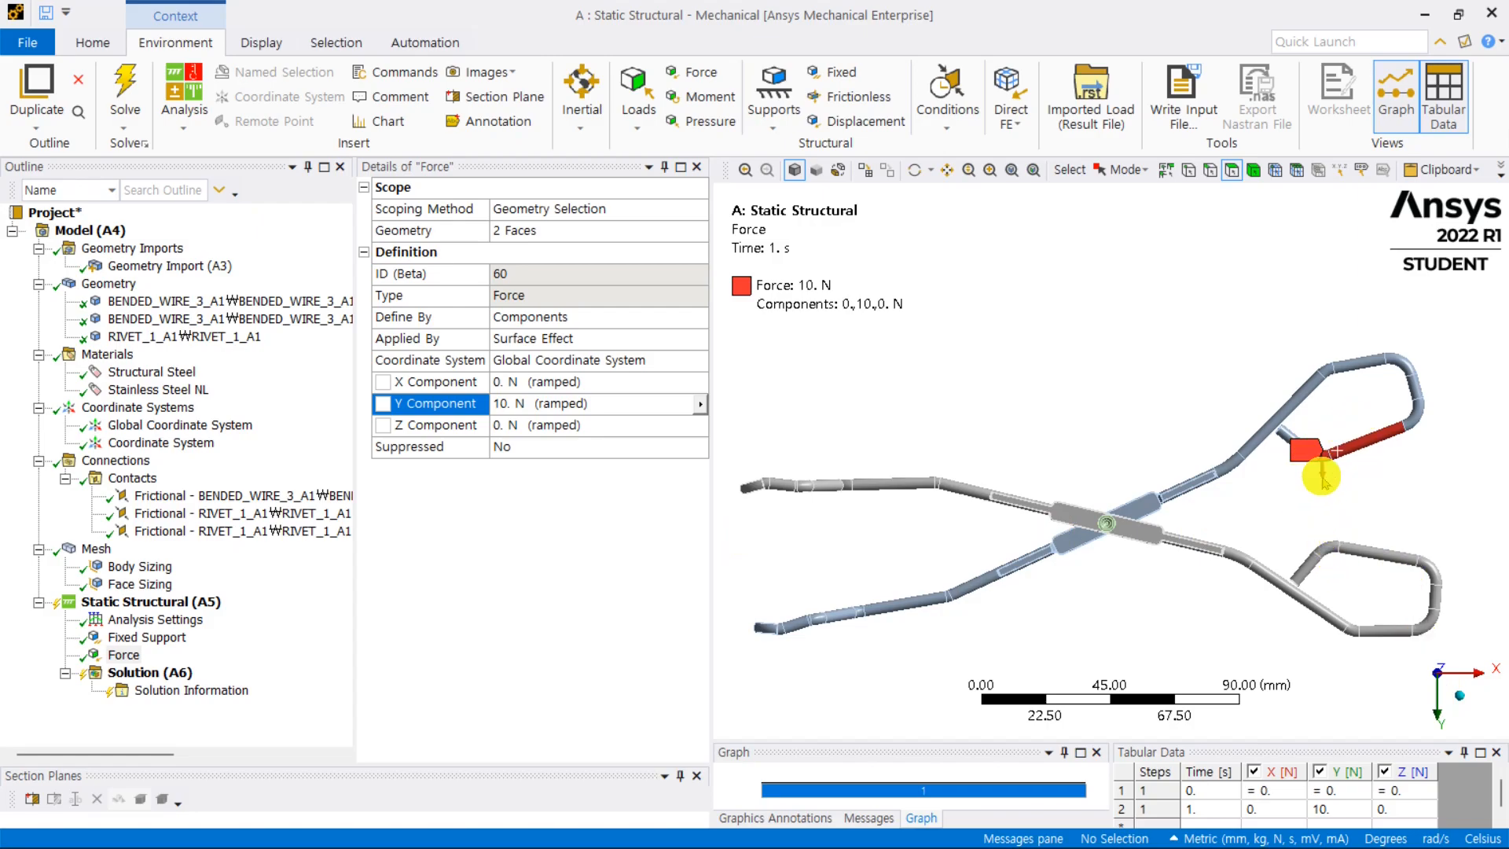
# Step: Examine the force arrow's direction relative to the loaded straight face on the blue arm's handle loop
pyautogui.moveTo(1449, 417); pyautogui.dragTo(1474, 452, button='middle')
pyautogui.moveTo(1438, 441); pyautogui.dragTo(1211, 550, button='right')
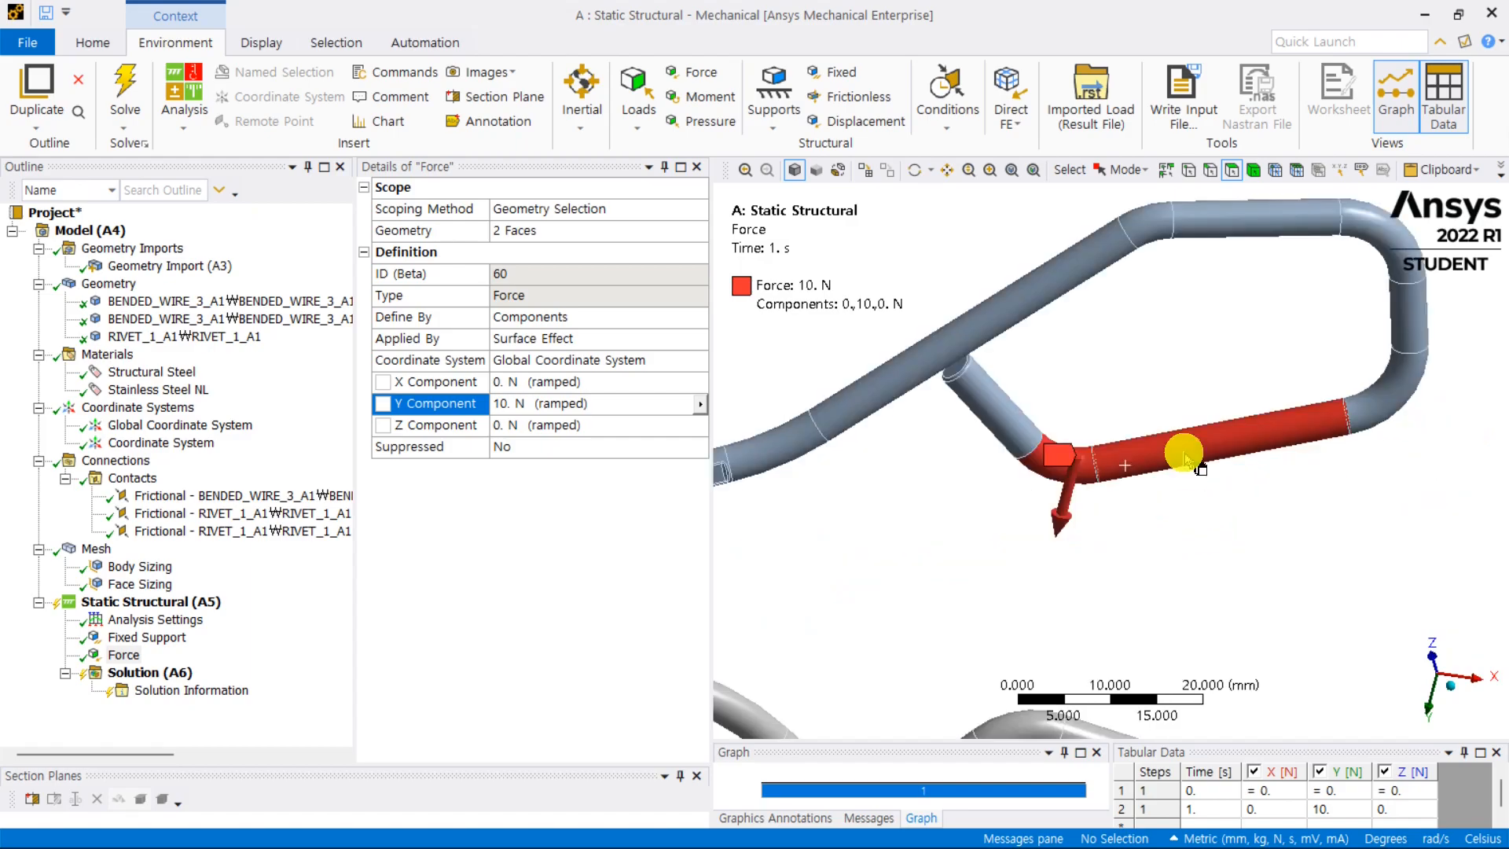
pyautogui.moveTo(1184, 454); pyautogui.dragTo(1236, 378, button='middle')
pyautogui.click(1212, 463)
pyautogui.moveTo(1213, 463)
pyautogui.mouseDown(button='middle')
pyautogui.moveTo(1199, 431)
pyautogui.moveTo(1199, 449)
pyautogui.mouseUp(button='middle')
pyautogui.keyDown('ctrl'); pyautogui.moveTo(1163, 383); pyautogui.dragTo(1127, 452, button='middle'); pyautogui.keyUp('ctrl')
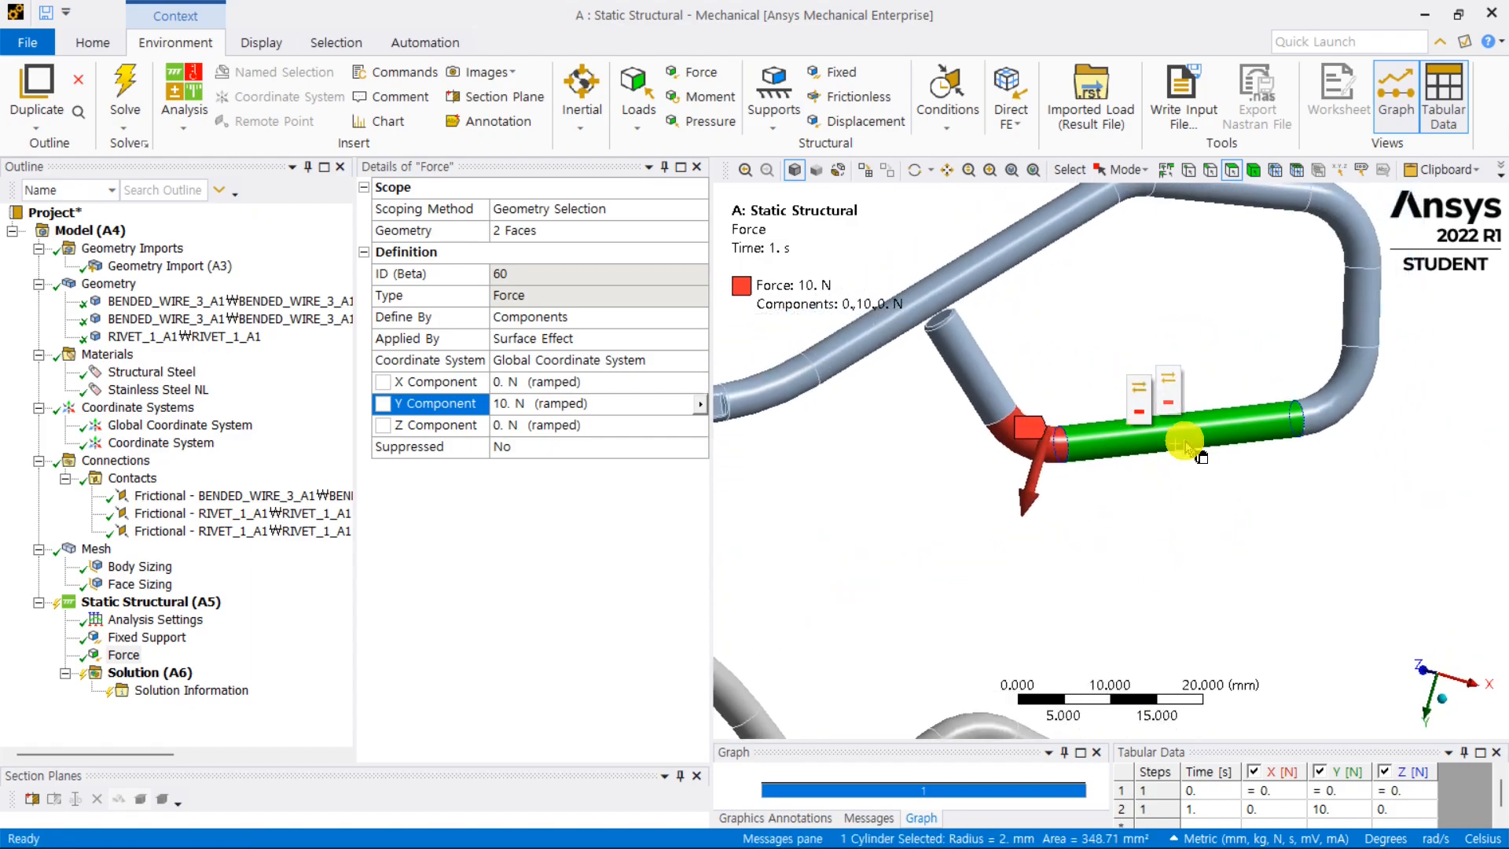
pyautogui.scroll(-3, 1161, 499)
pyautogui.keyDown('ctrl'); pyautogui.moveTo(1118, 495); pyautogui.dragTo(1236, 526, button='middle'); pyautogui.keyUp('ctrl')
pyautogui.click(1238, 532)
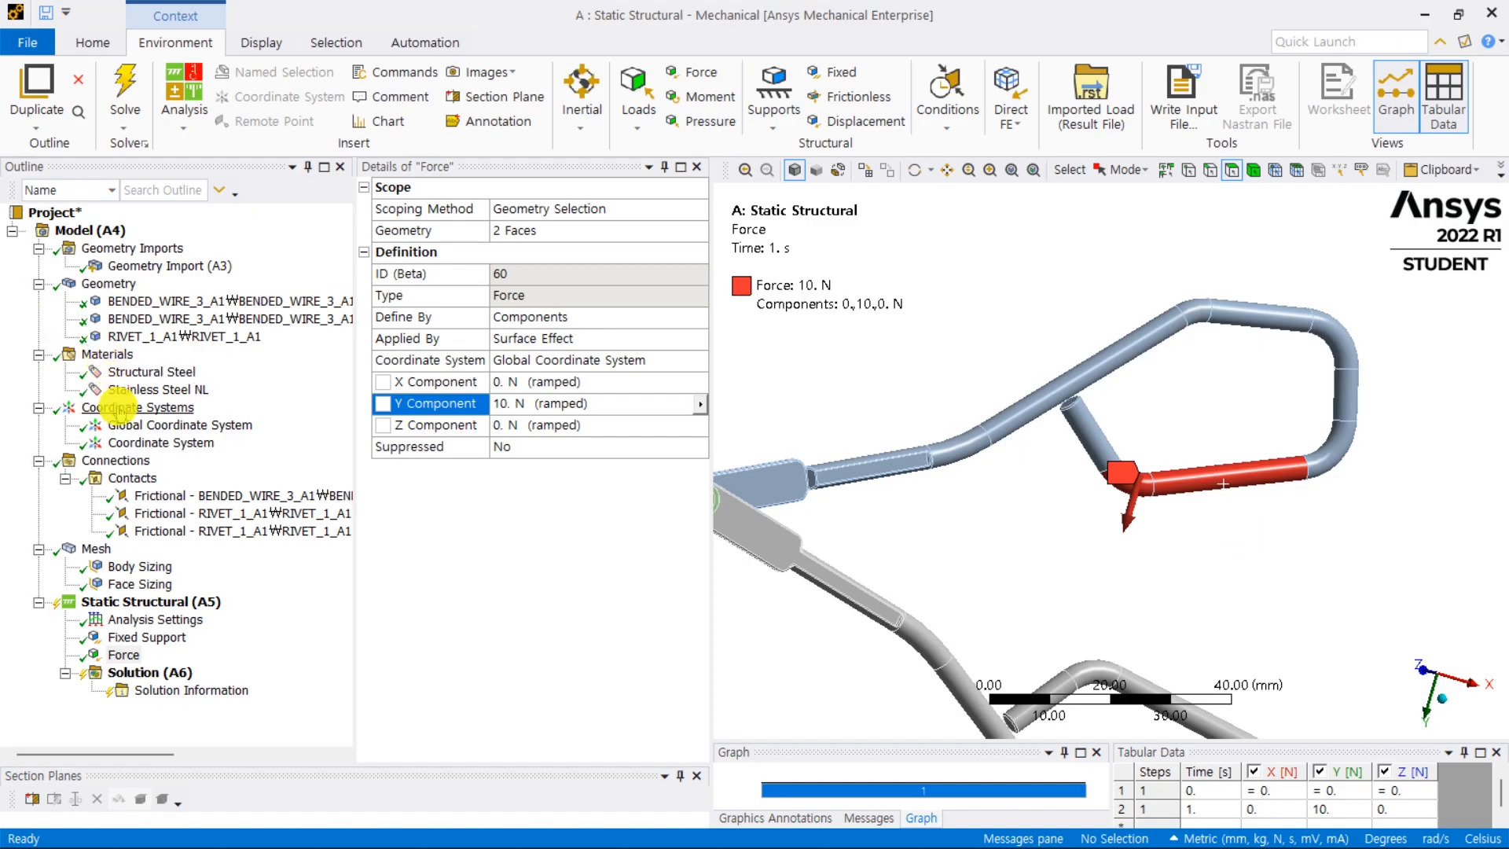
# Step: Add a coordinate system with its origin on the straight inner face of the blue arm's handle loop
pyautogui.click(118, 407)
pyautogui.rightClick(129, 411)
pyautogui.moveTo(240, 414)
pyautogui.click(310, 425)
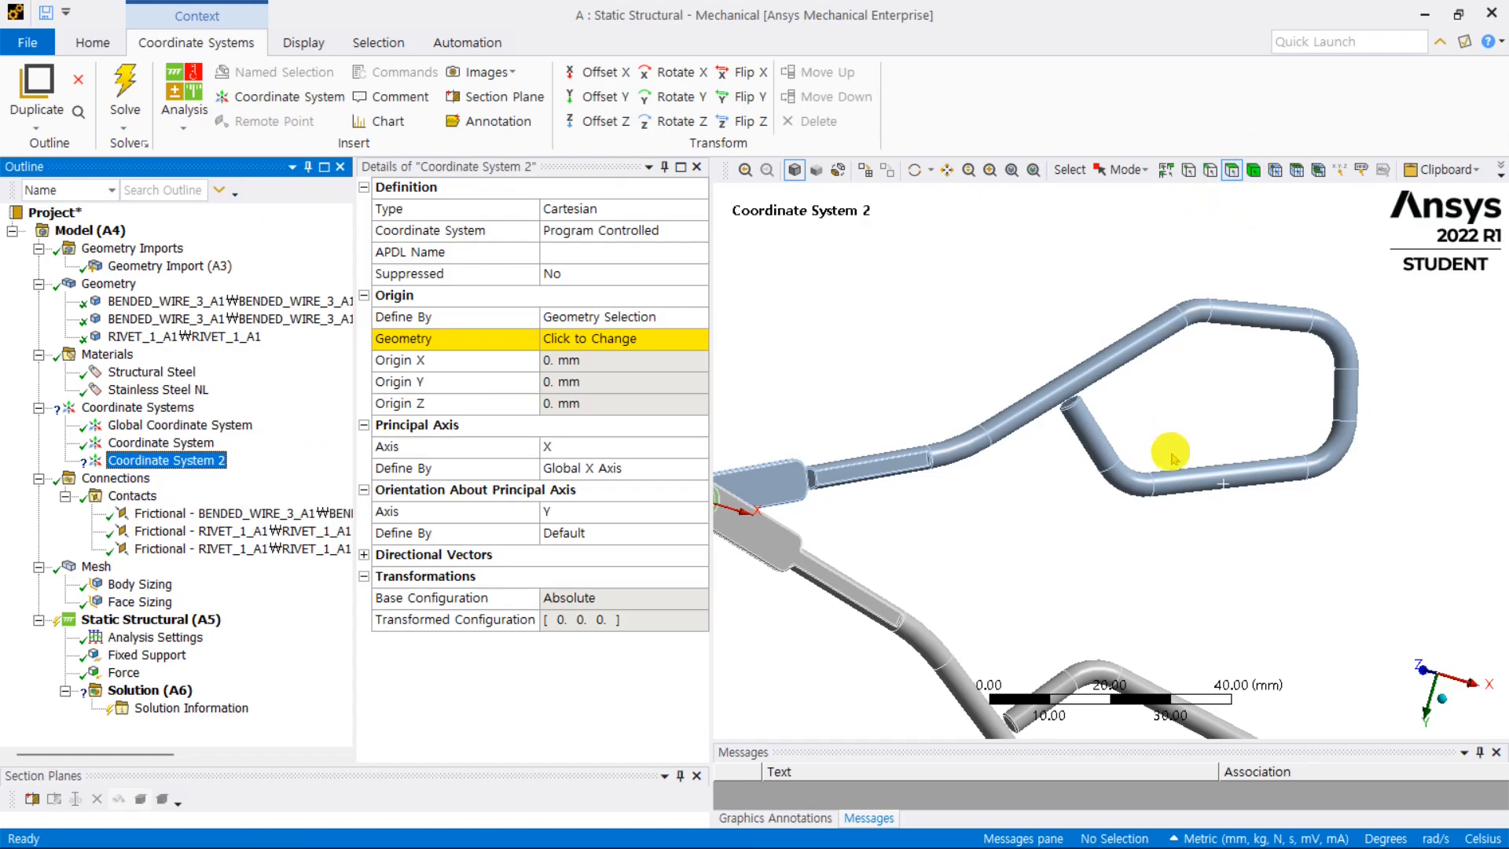
pyautogui.click(1199, 477)
pyautogui.click(562, 339)
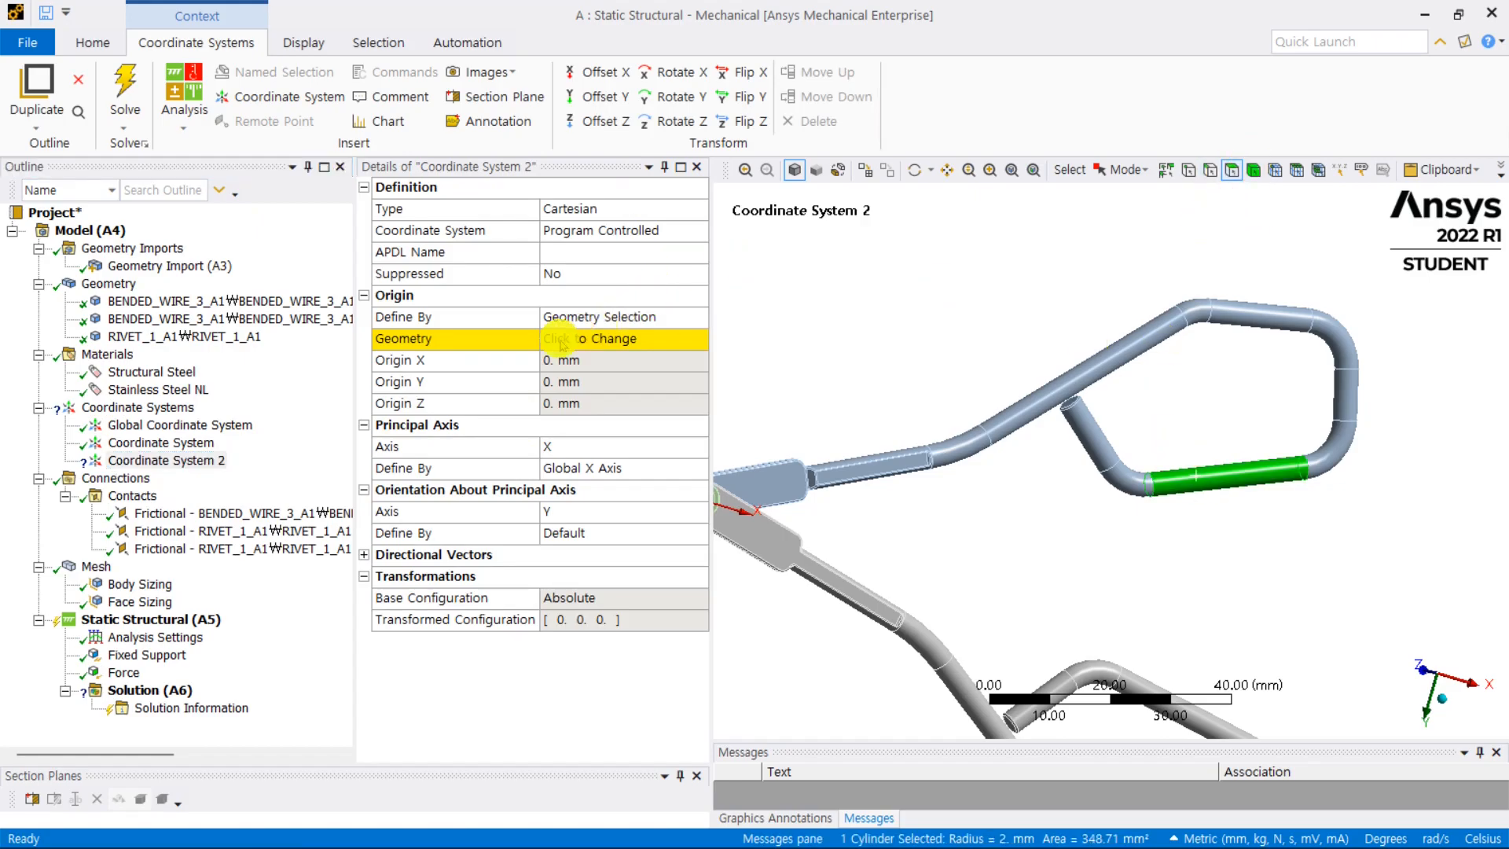
pyautogui.click(562, 339)
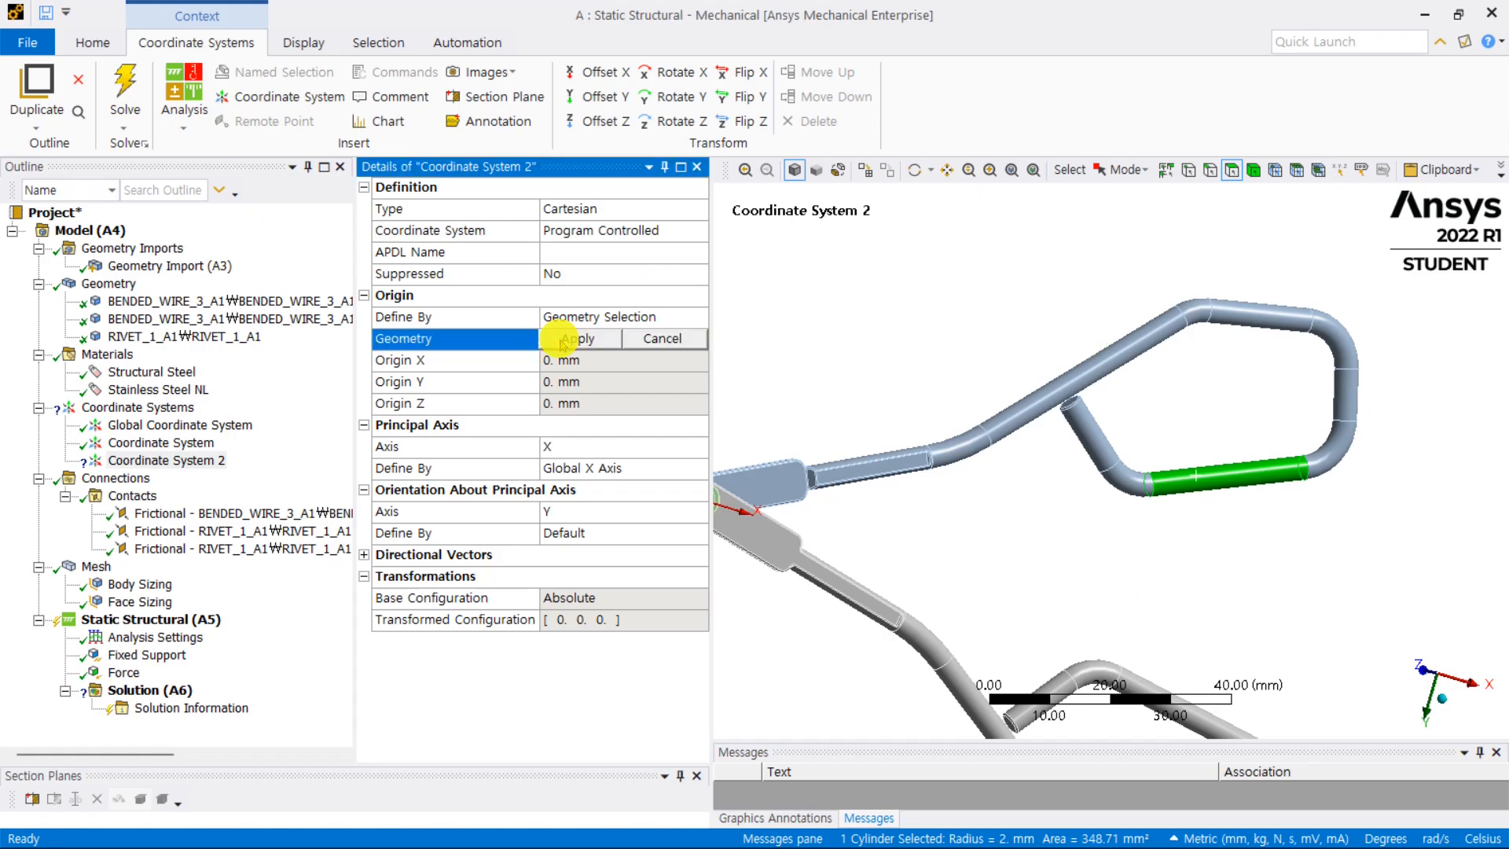
pyautogui.click(563, 340)
pyautogui.keyDown('ctrl'); pyautogui.moveTo(1158, 455); pyautogui.dragTo(1013, 413, button='middle'); pyautogui.keyUp('ctrl')
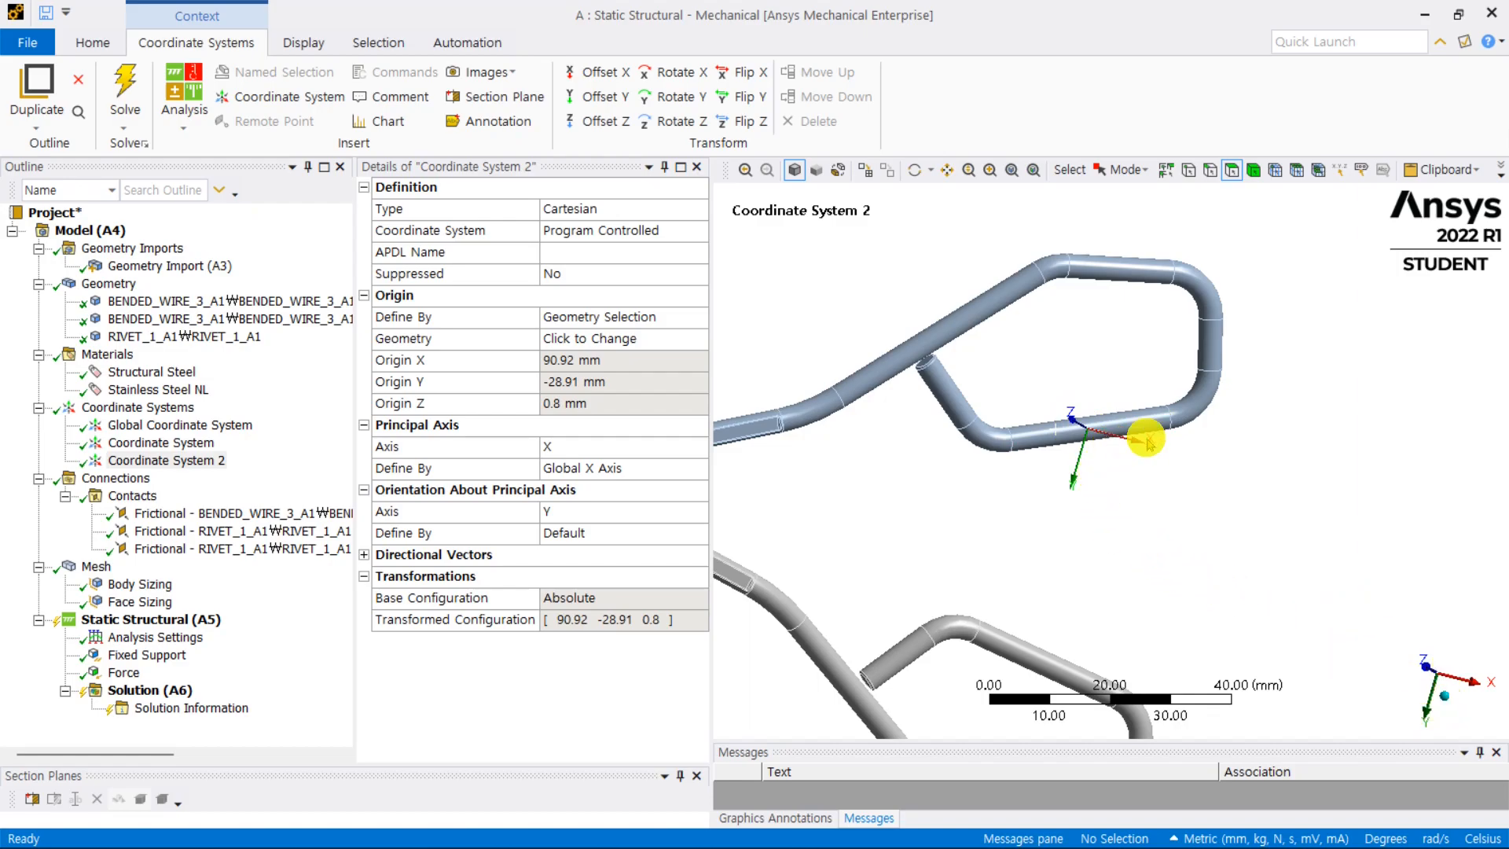
pyautogui.keyDown('ctrl'); pyautogui.moveTo(1129, 493); pyautogui.dragTo(1122, 545, button='middle'); pyautogui.keyUp('ctrl')
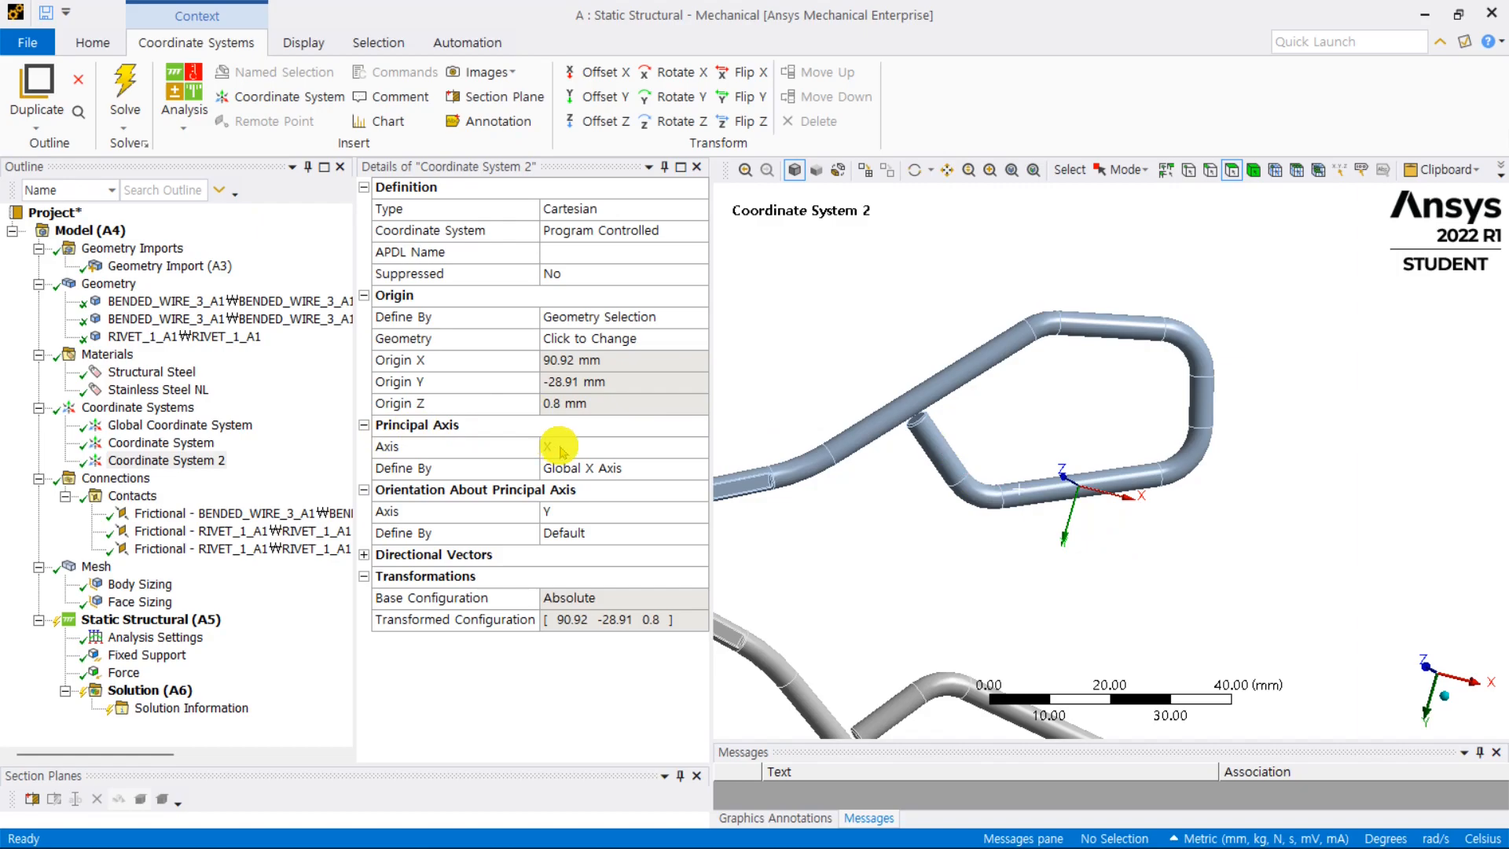
# Step: Define the new coordinate system's principal X axis by geometry selection, using the same straight cylindrical face of the blue handle loop
pyautogui.click(685, 472)
pyautogui.click(697, 469)
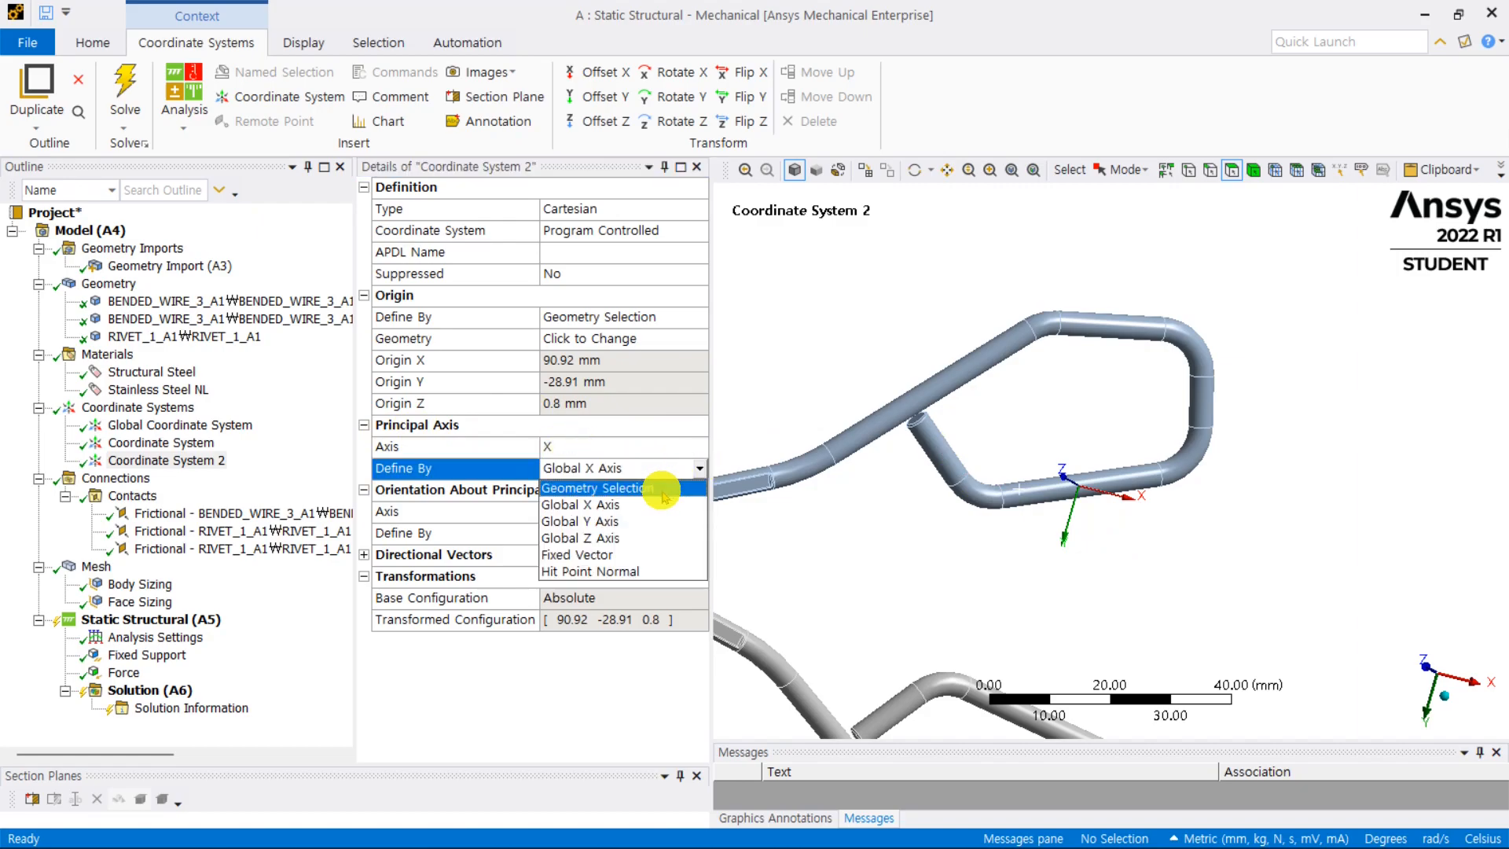
pyautogui.click(665, 489)
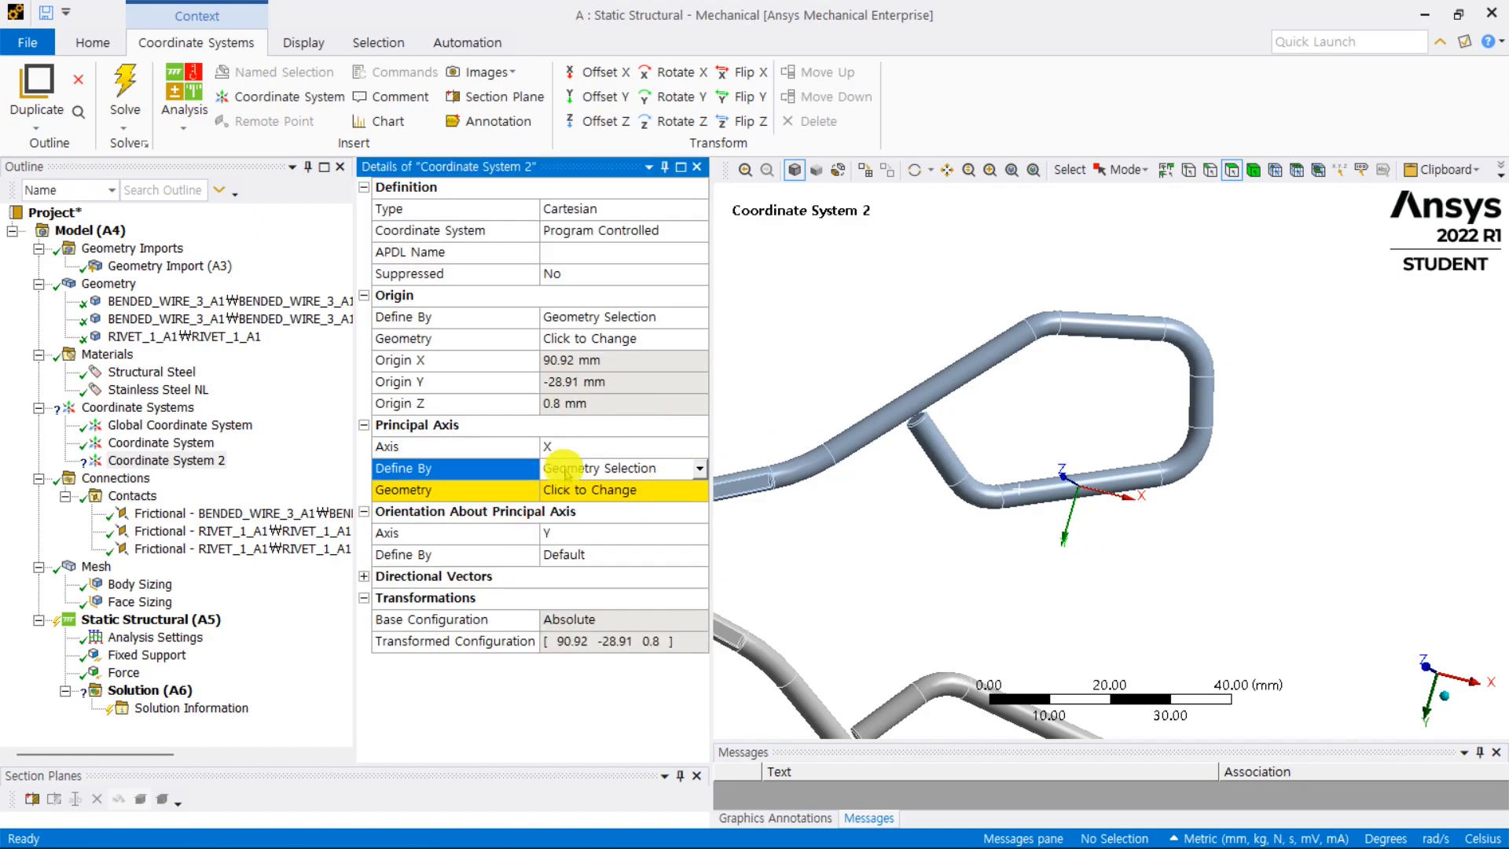
pyautogui.click(582, 491)
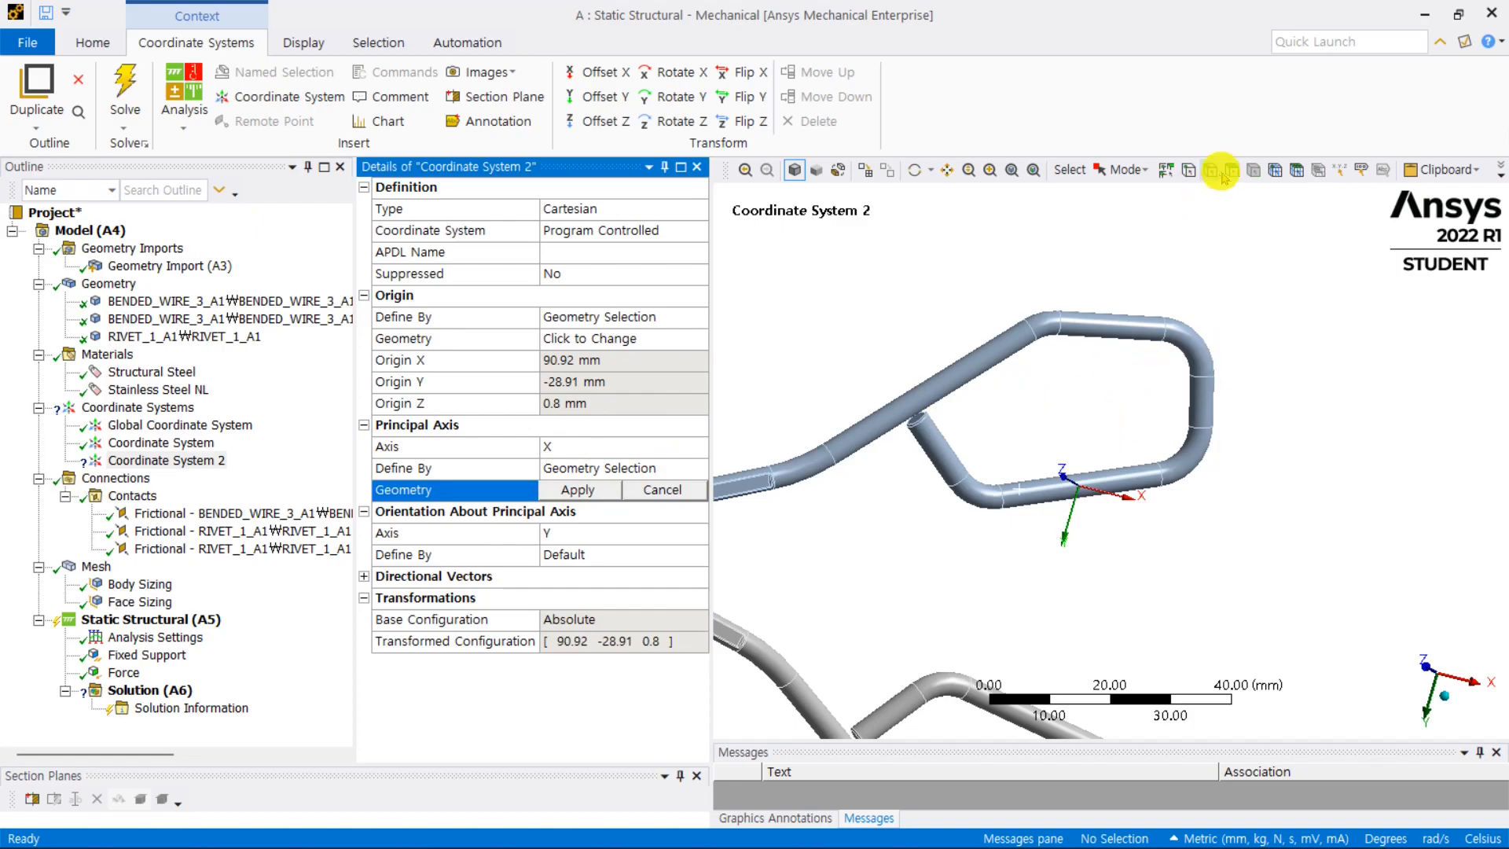
pyautogui.click(1103, 482)
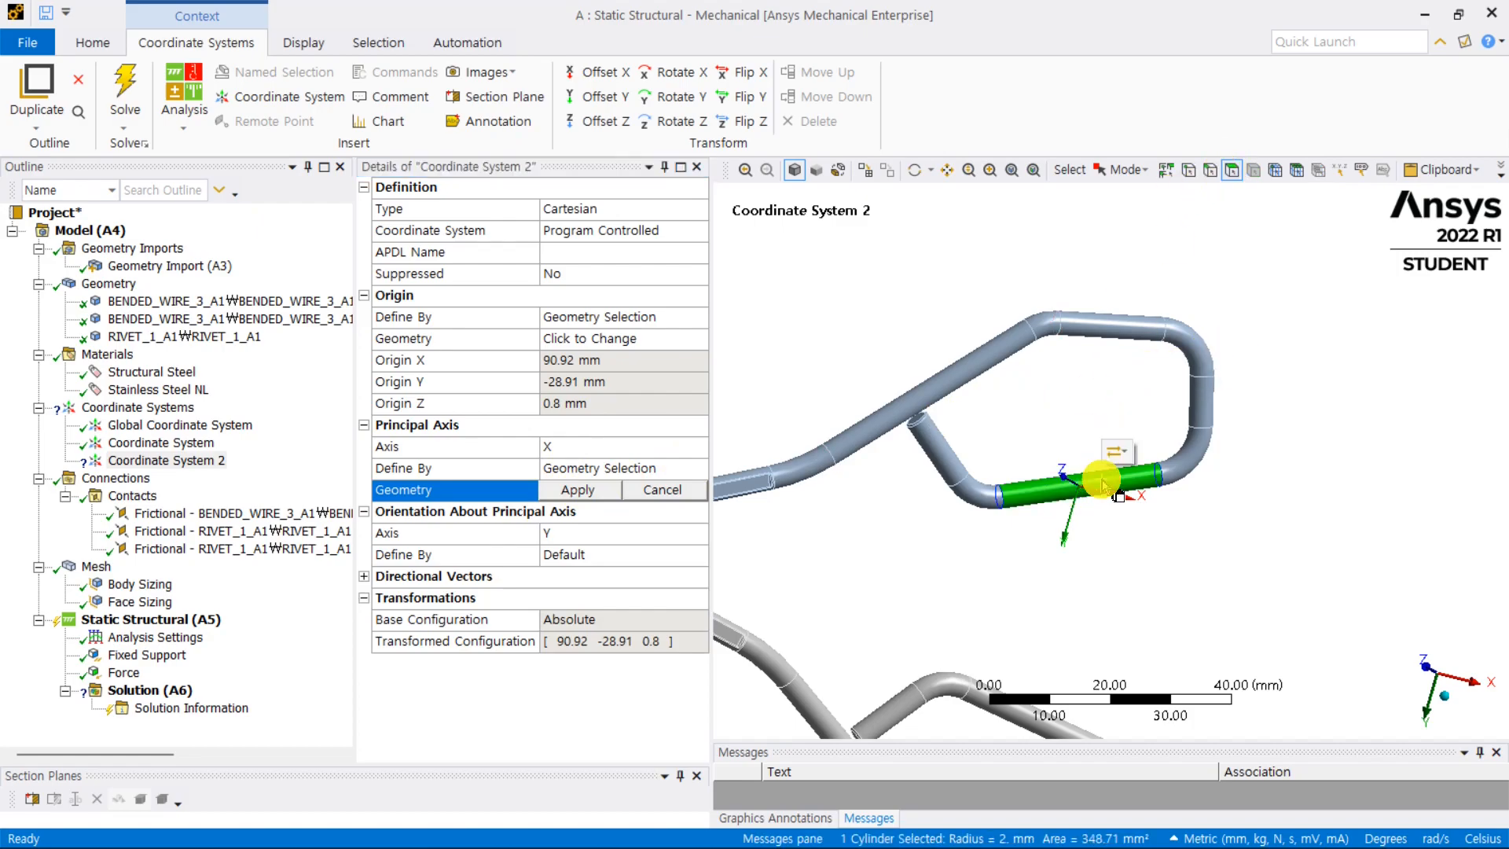
pyautogui.click(595, 488)
pyautogui.click(588, 490)
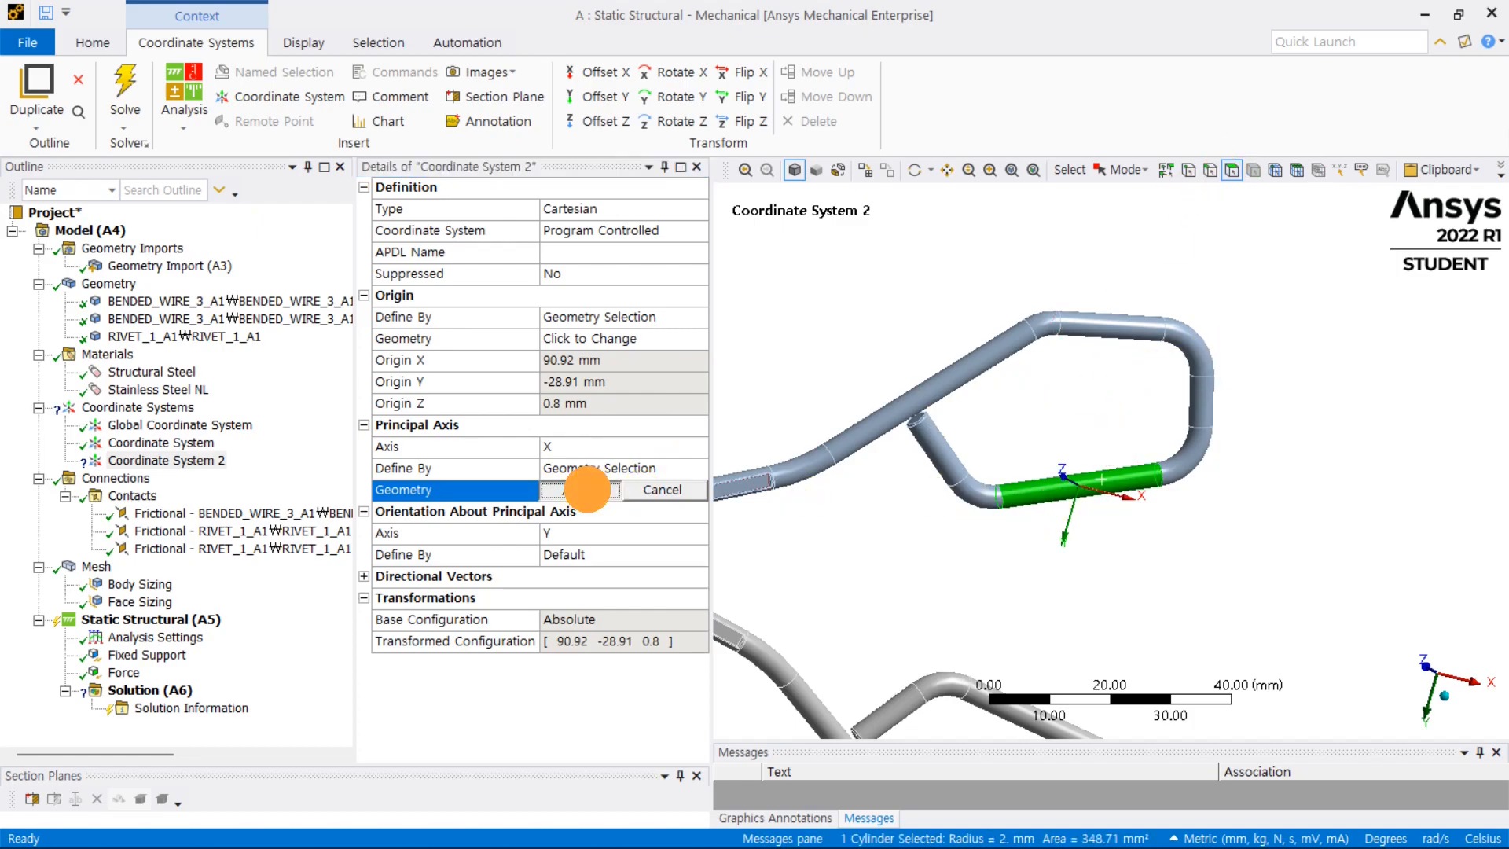
pyautogui.moveTo(1005, 489); pyautogui.dragTo(911, 471, button='middle')
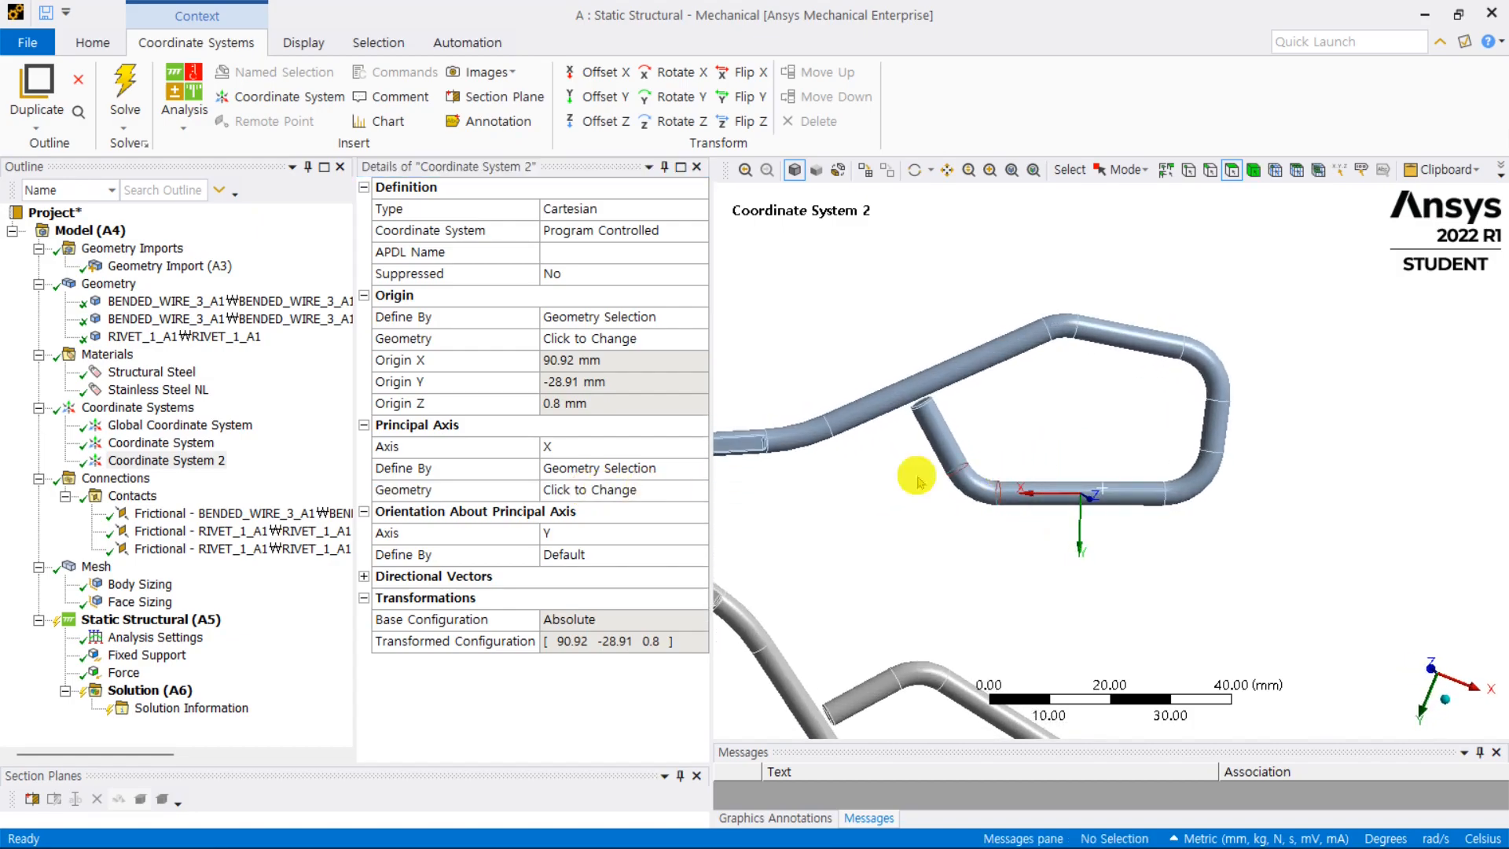
# Step: Reverse the principal X axis direction so it points along the straight face away from the rivet
pyautogui.click(597, 488)
pyautogui.moveTo(1021, 528); pyautogui.dragTo(903, 579, button='middle')
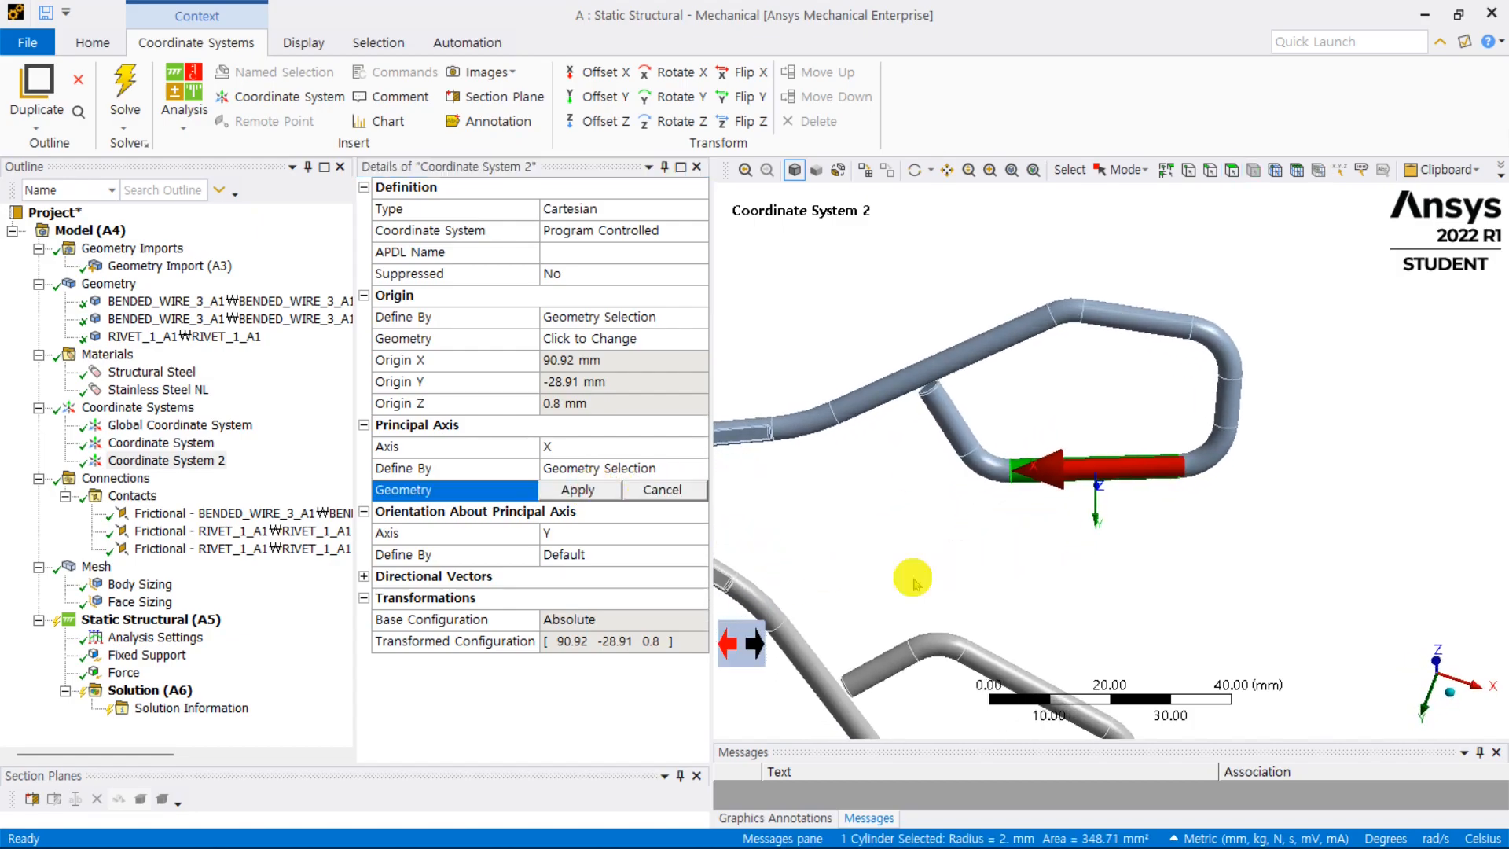
pyautogui.click(750, 644)
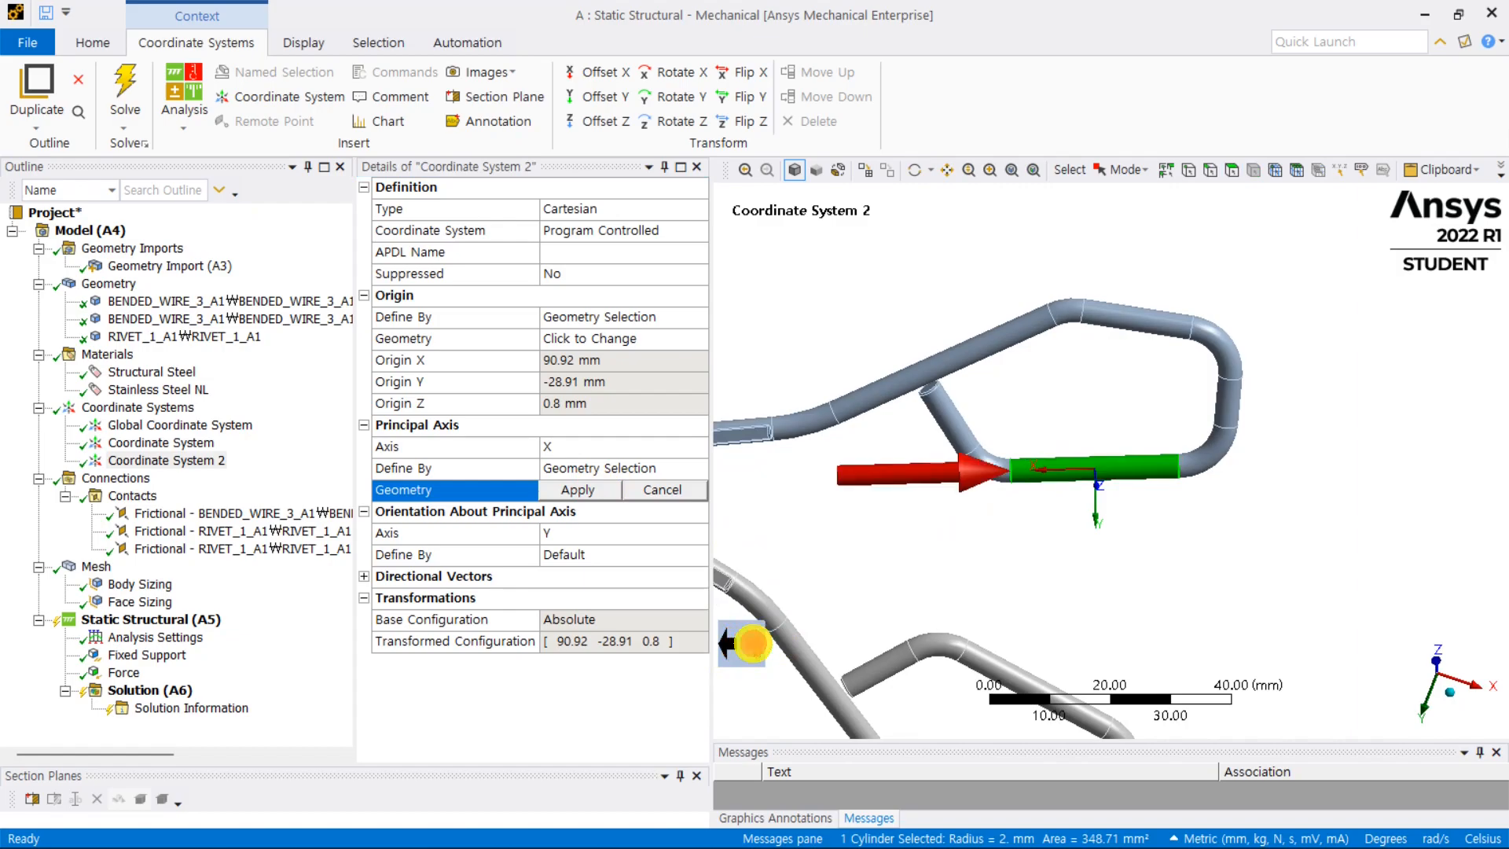
pyautogui.click(738, 646)
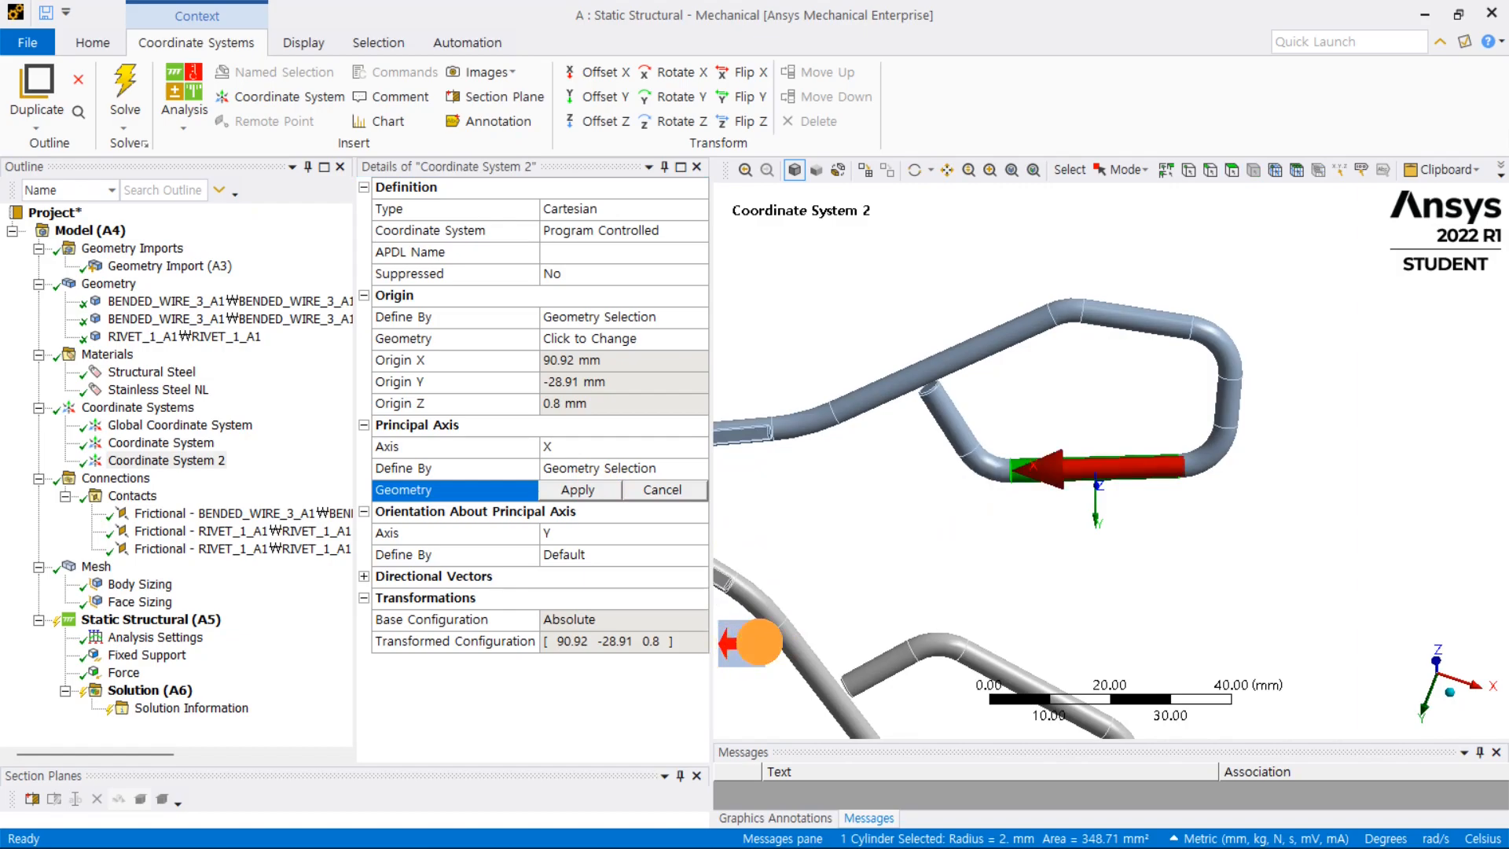
pyautogui.click(759, 642)
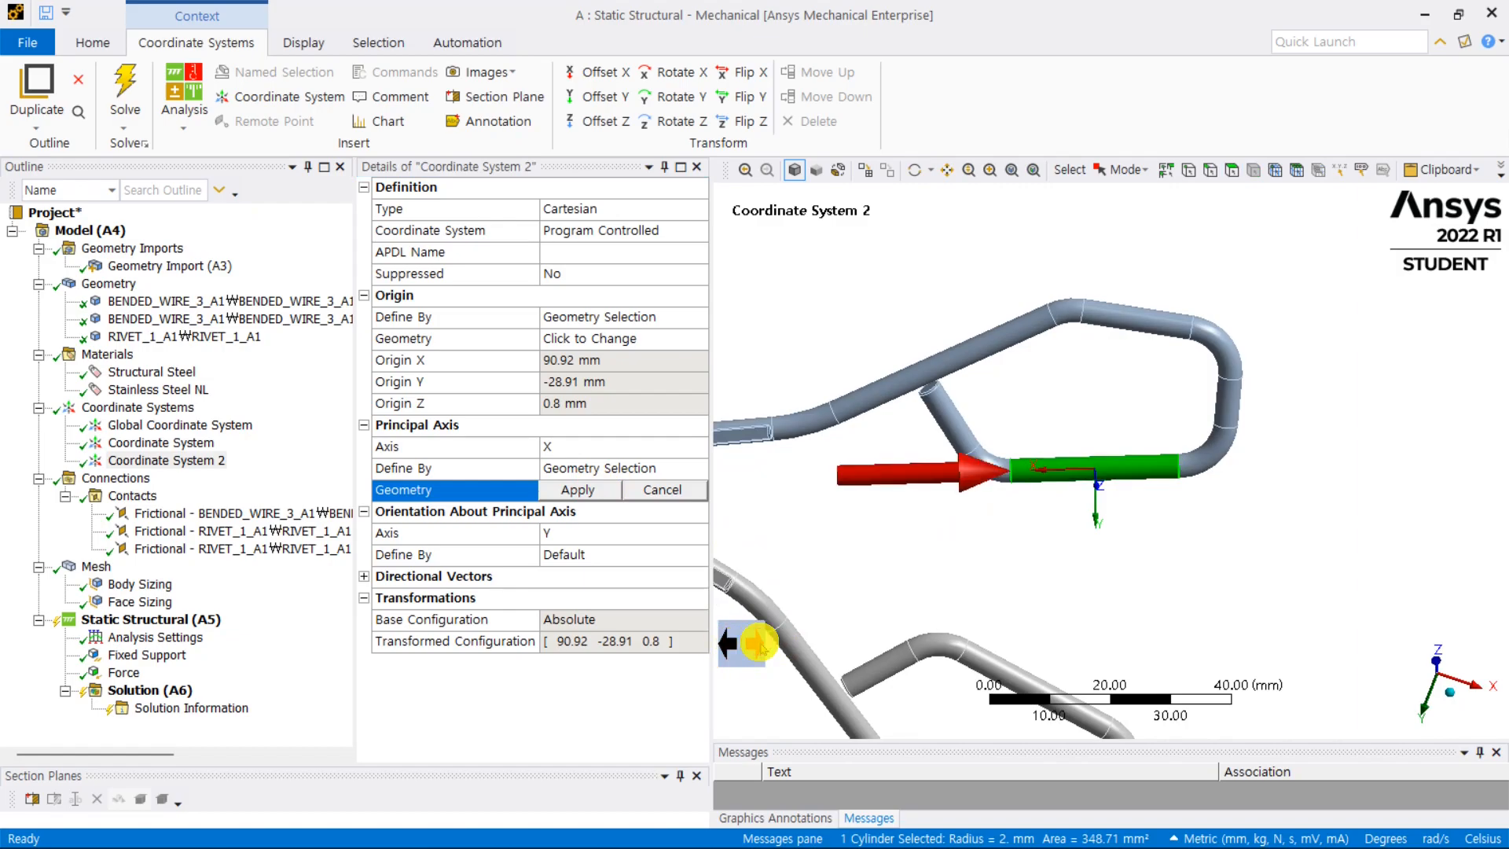
pyautogui.click(591, 488)
pyautogui.moveTo(1109, 460)
pyautogui.mouseDown(button='middle')
pyautogui.moveTo(1163, 370)
pyautogui.moveTo(1150, 411)
pyautogui.moveTo(1112, 438)
pyautogui.moveTo(1126, 464)
pyautogui.mouseUp(button='middle')
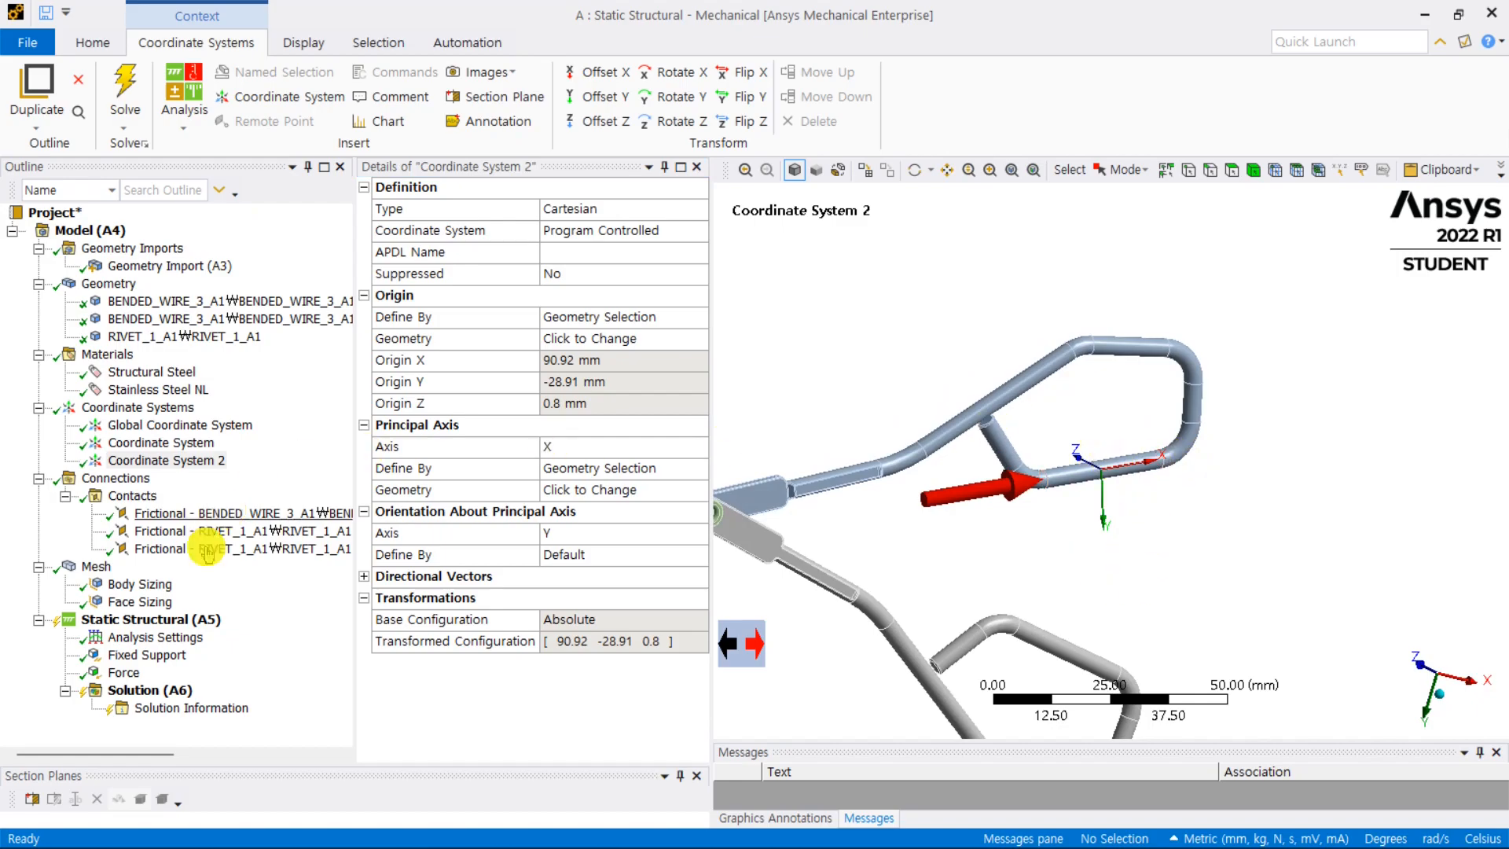
# Step: Assign Coordinate System 2 to the blue arm's handle force and check its direction in the view along the Z axis
pyautogui.click(136, 672)
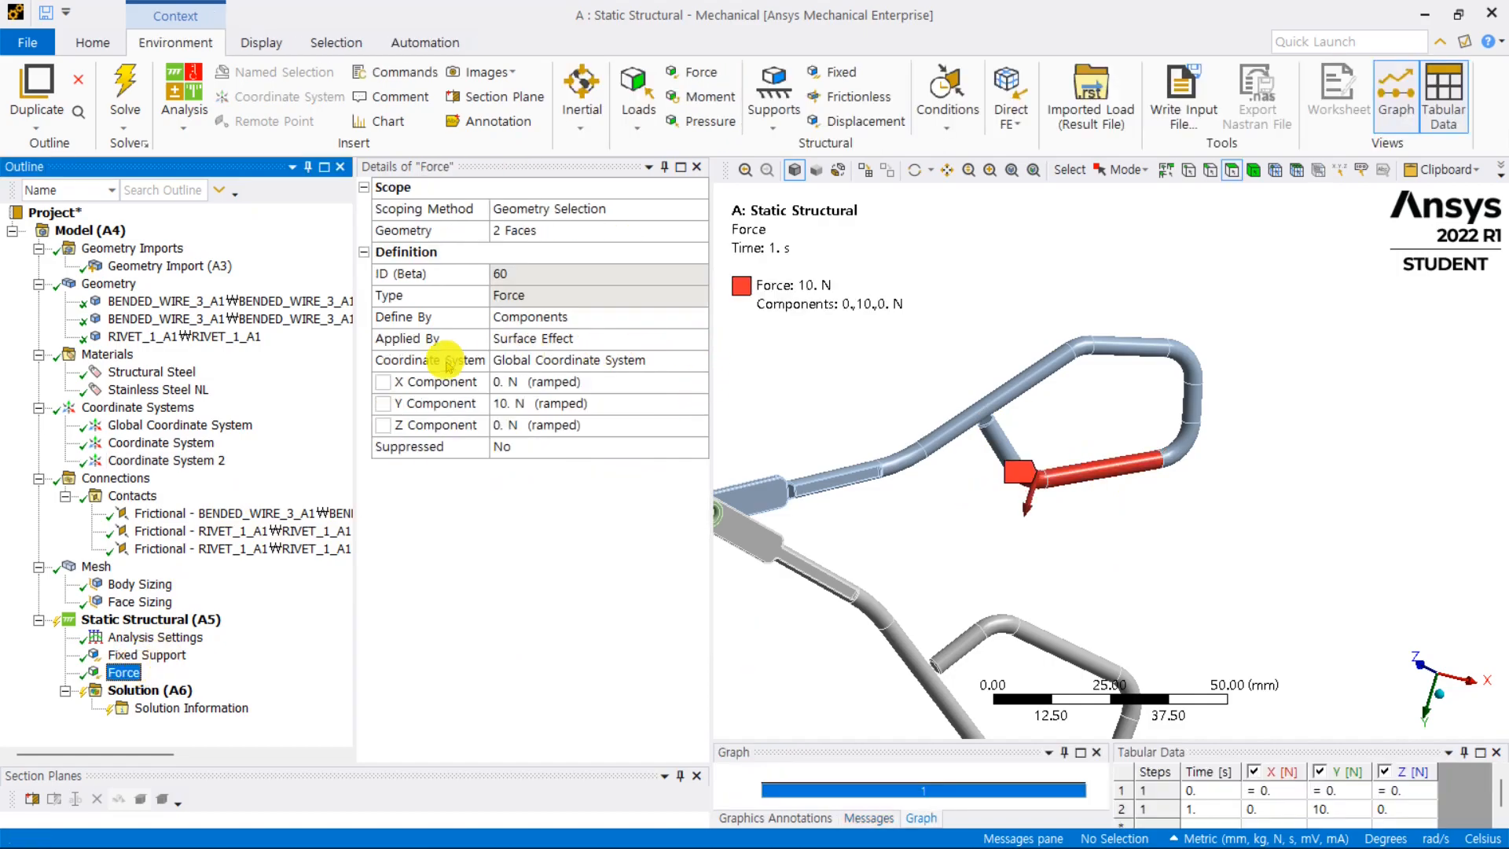
pyautogui.click(695, 362)
pyautogui.click(693, 359)
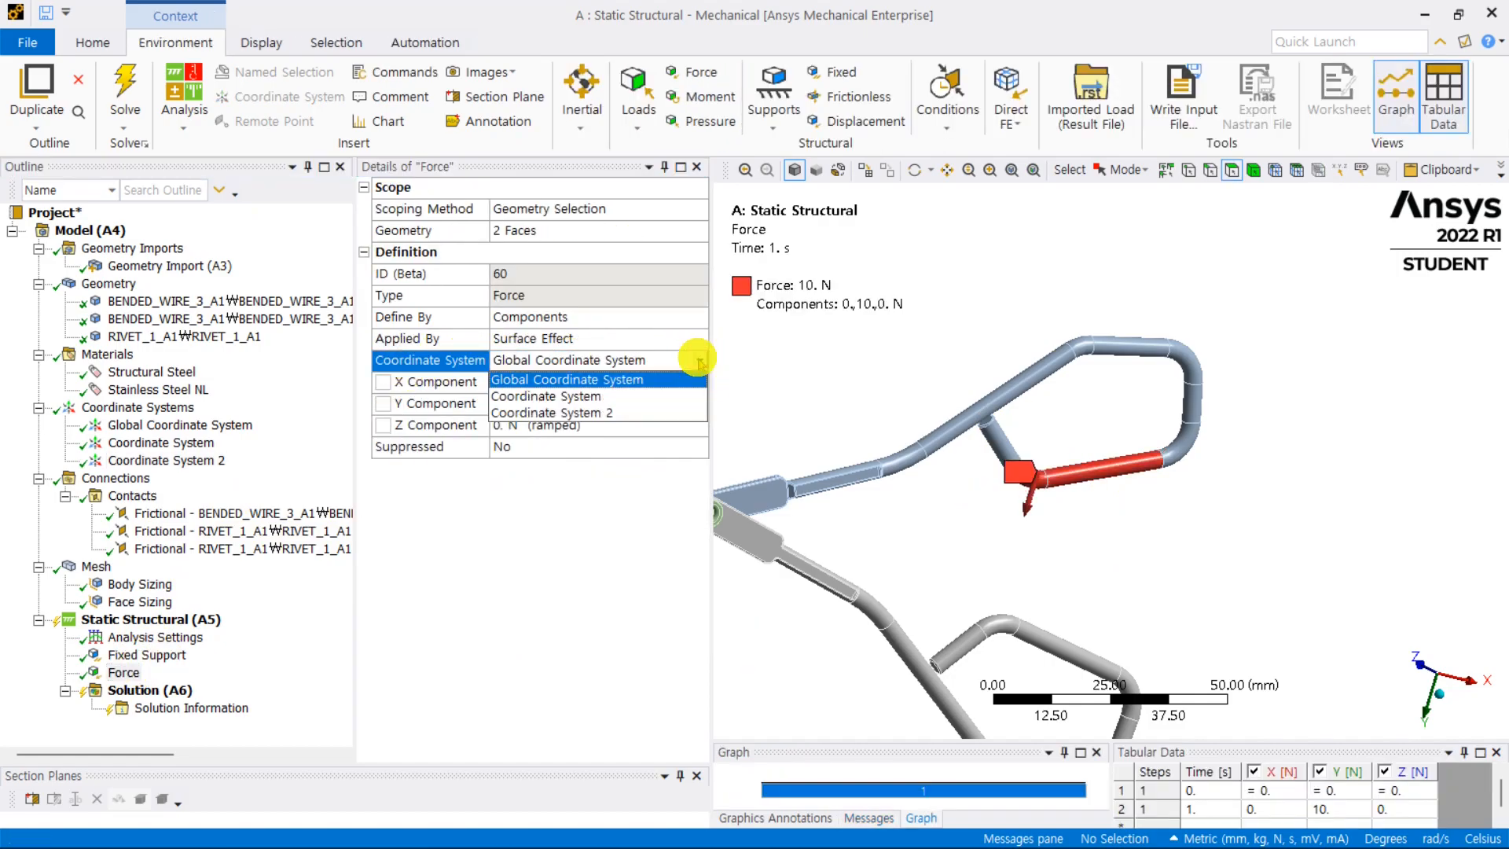
pyautogui.click(605, 412)
pyautogui.moveTo(1229, 408); pyautogui.dragTo(990, 540, button='right')
pyautogui.click(1454, 682)
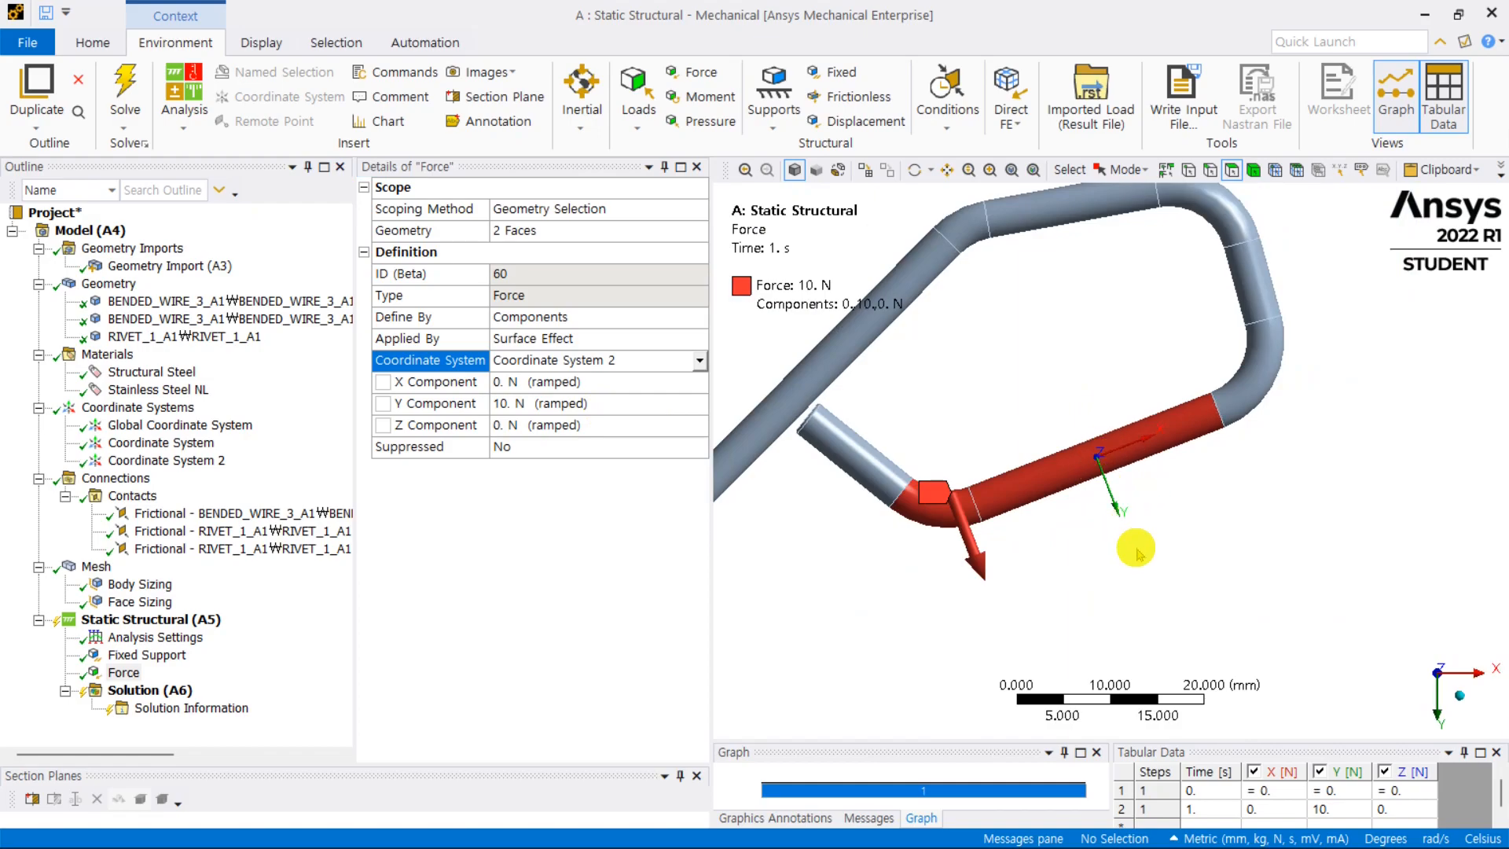
pyautogui.scroll(-5, 1051, 521)
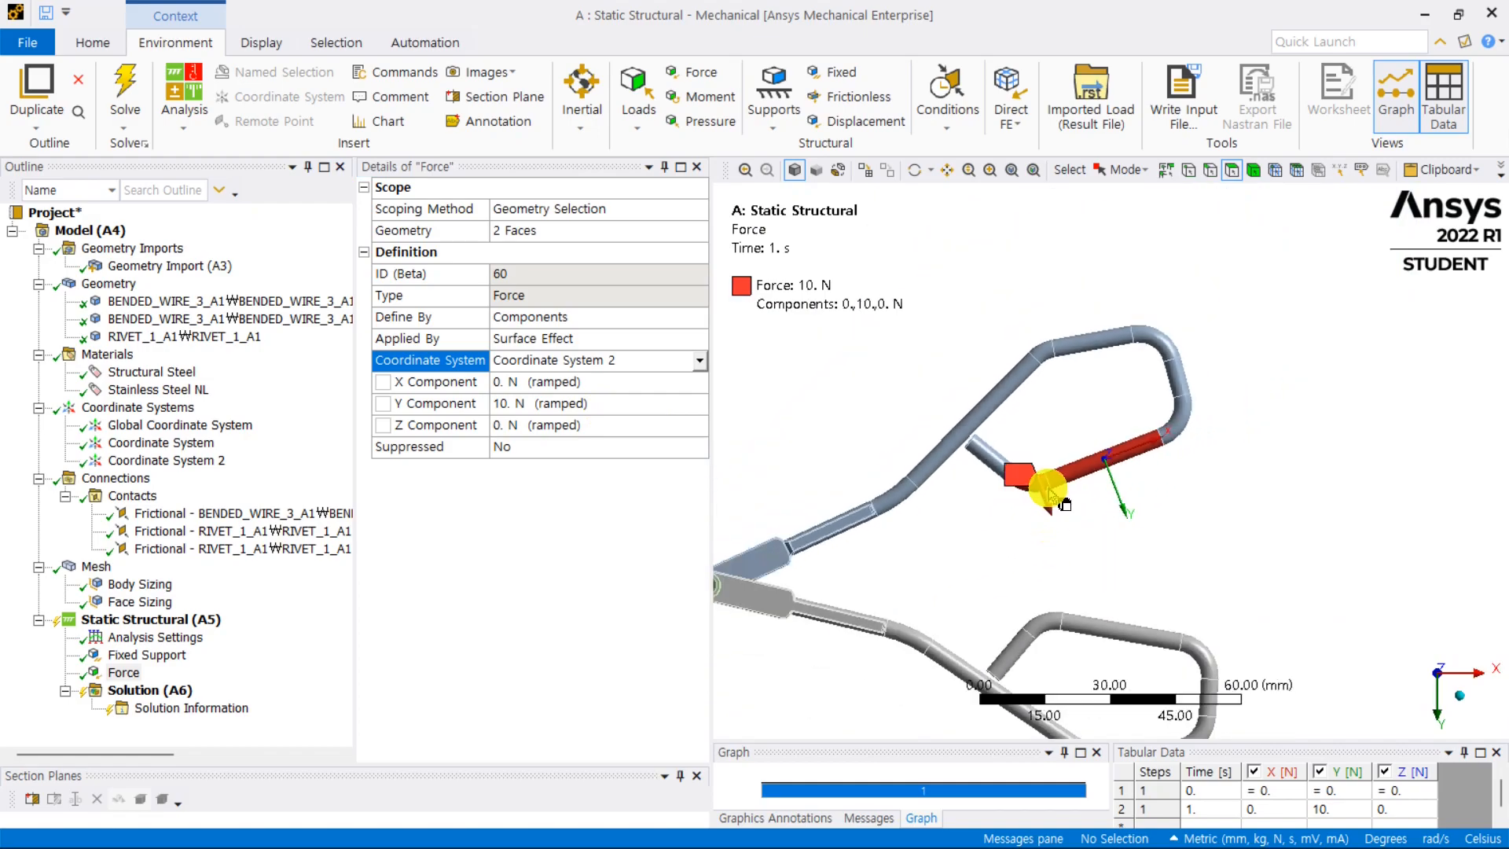
pyautogui.moveTo(1057, 491); pyautogui.dragTo(1122, 455)
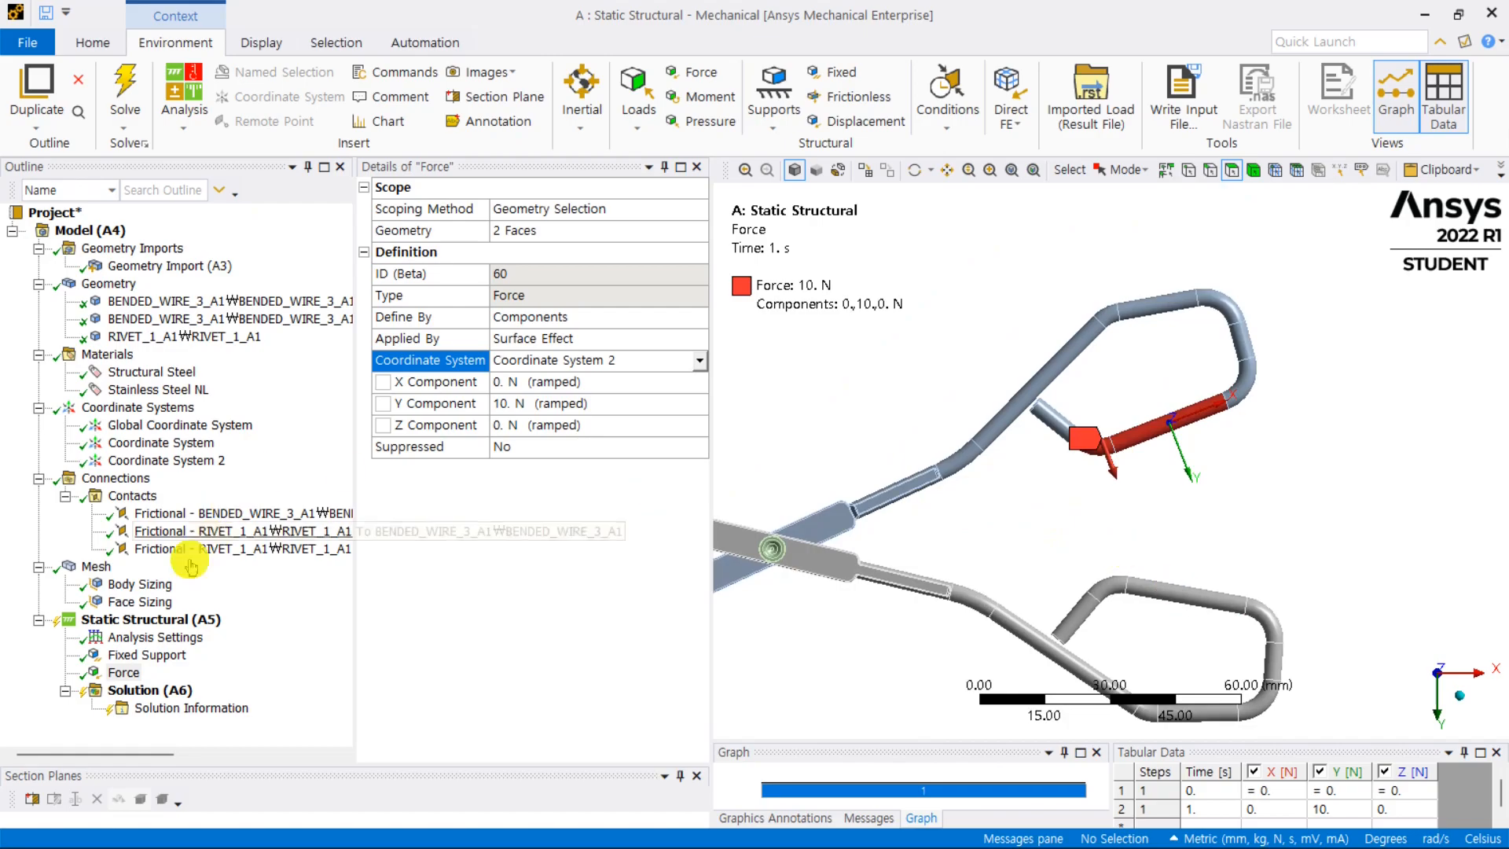
# Step: Add a second force load to the static structural analysis
pyautogui.click(165, 620)
pyautogui.rightClick(169, 621)
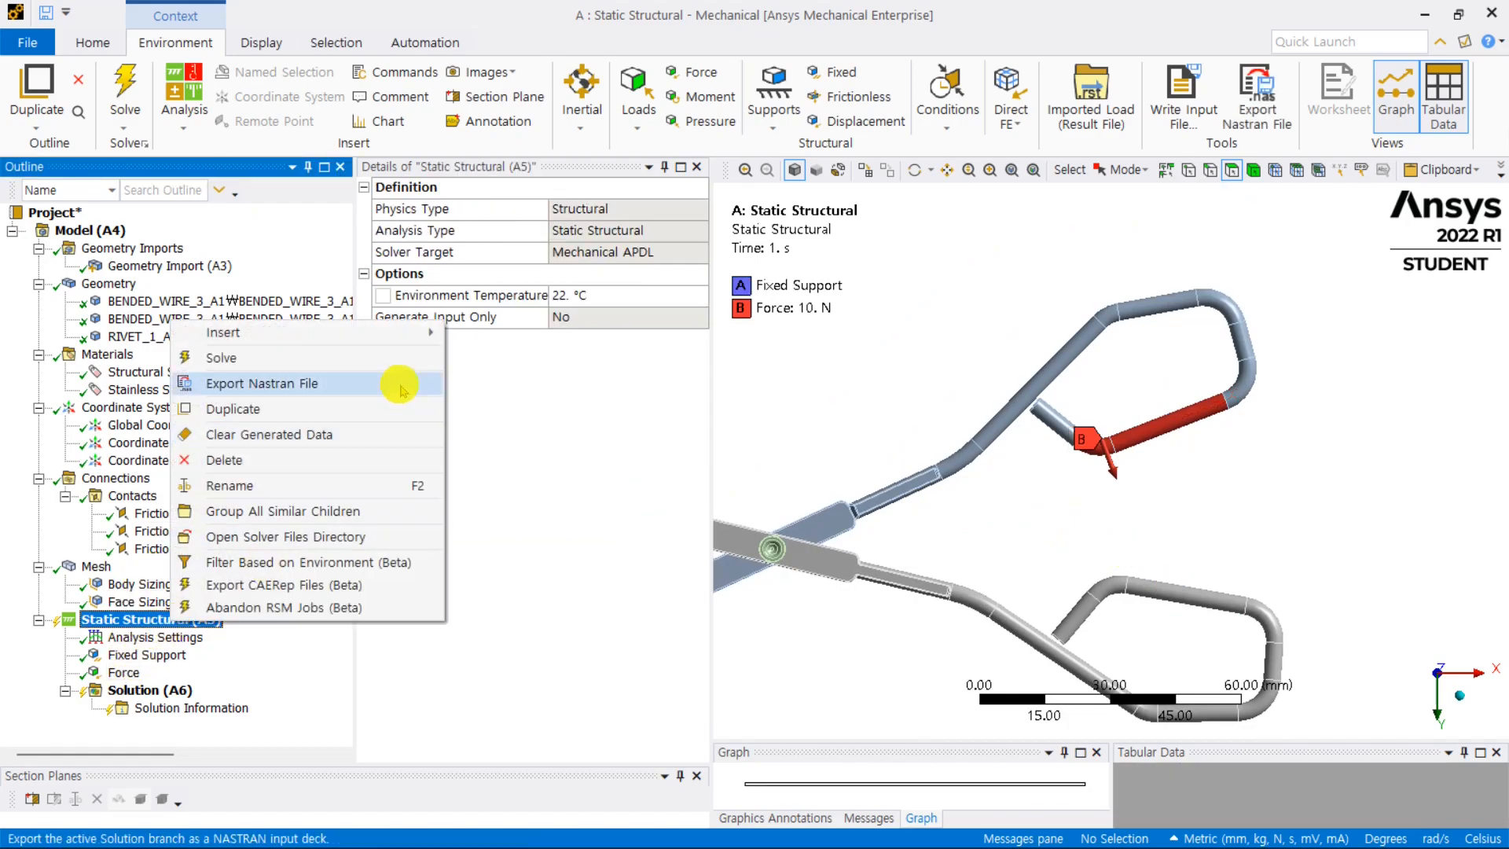
pyautogui.moveTo(401, 332)
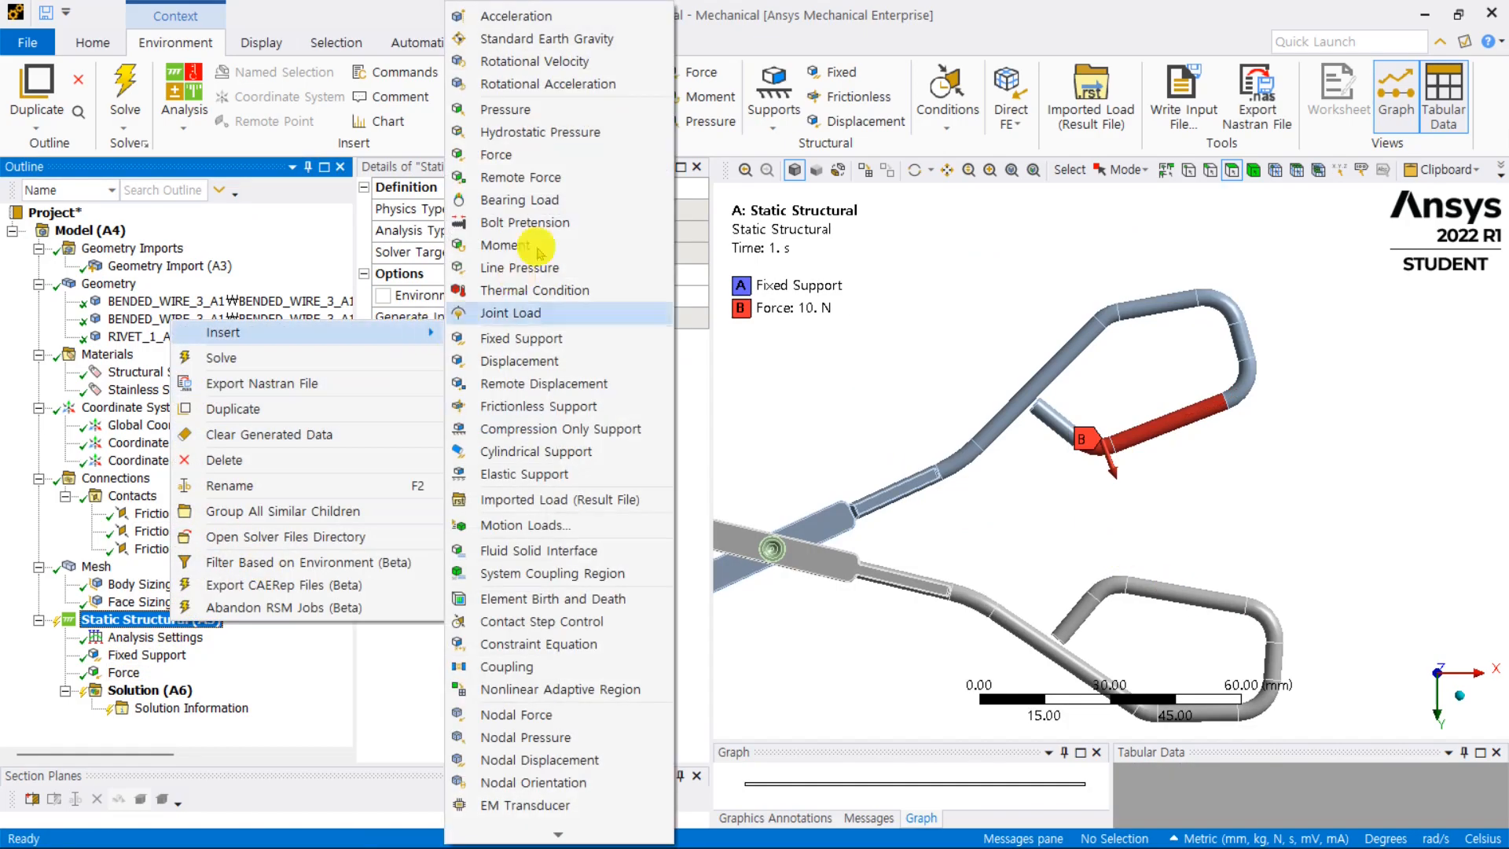
pyautogui.click(536, 155)
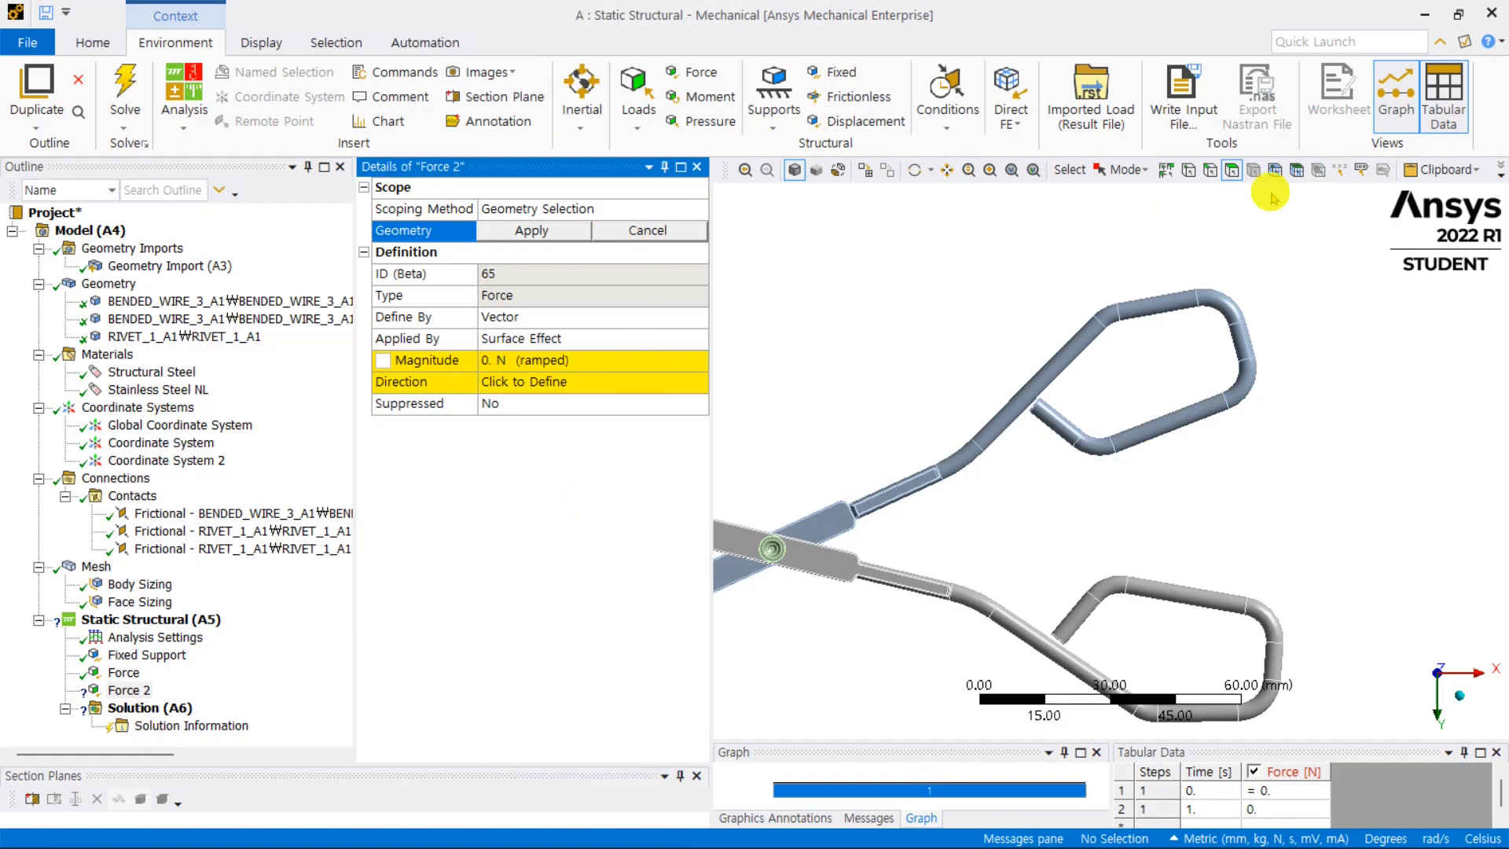
# Step: Scope the second force to the inner bend and adjoining straight face of the grey arm's handle loop, and define it by components
pyautogui.click(1152, 577)
pyautogui.keyDown('ctrl'); pyautogui.click(1116, 585); pyautogui.keyUp('ctrl')
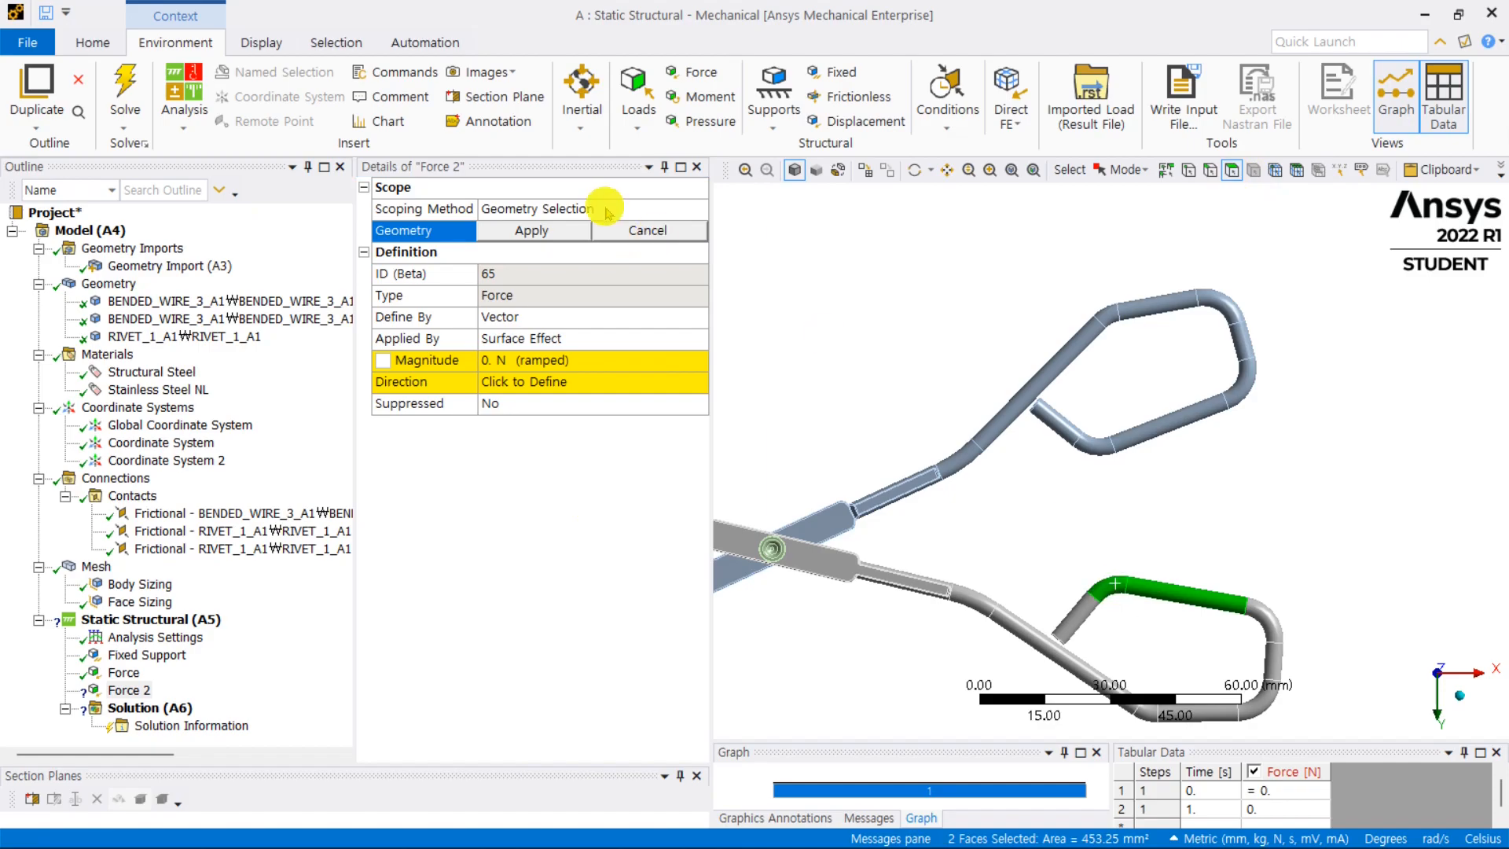
pyautogui.click(550, 231)
pyautogui.click(694, 318)
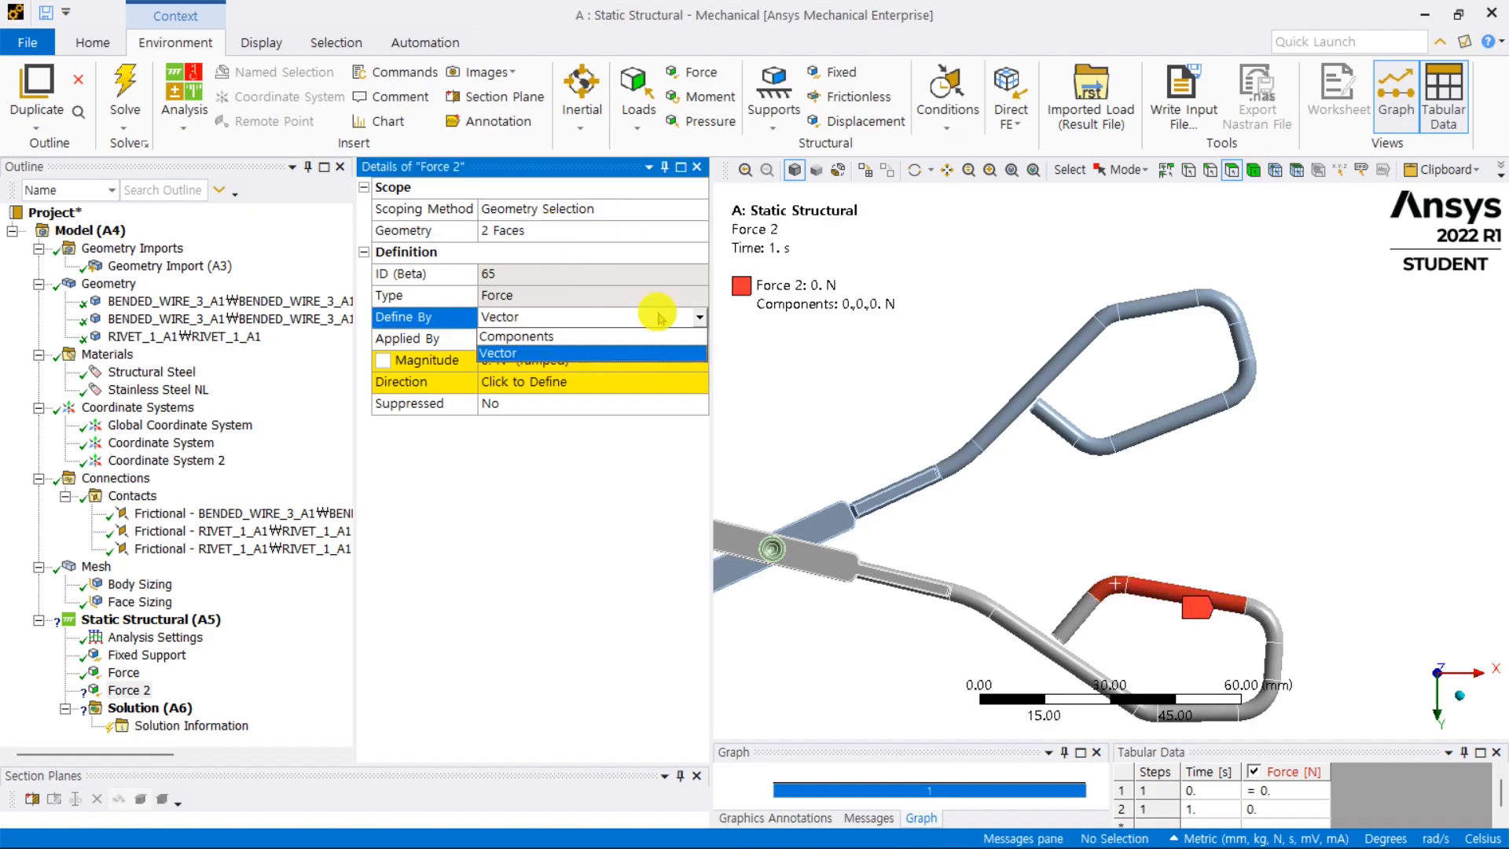
pyautogui.click(518, 330)
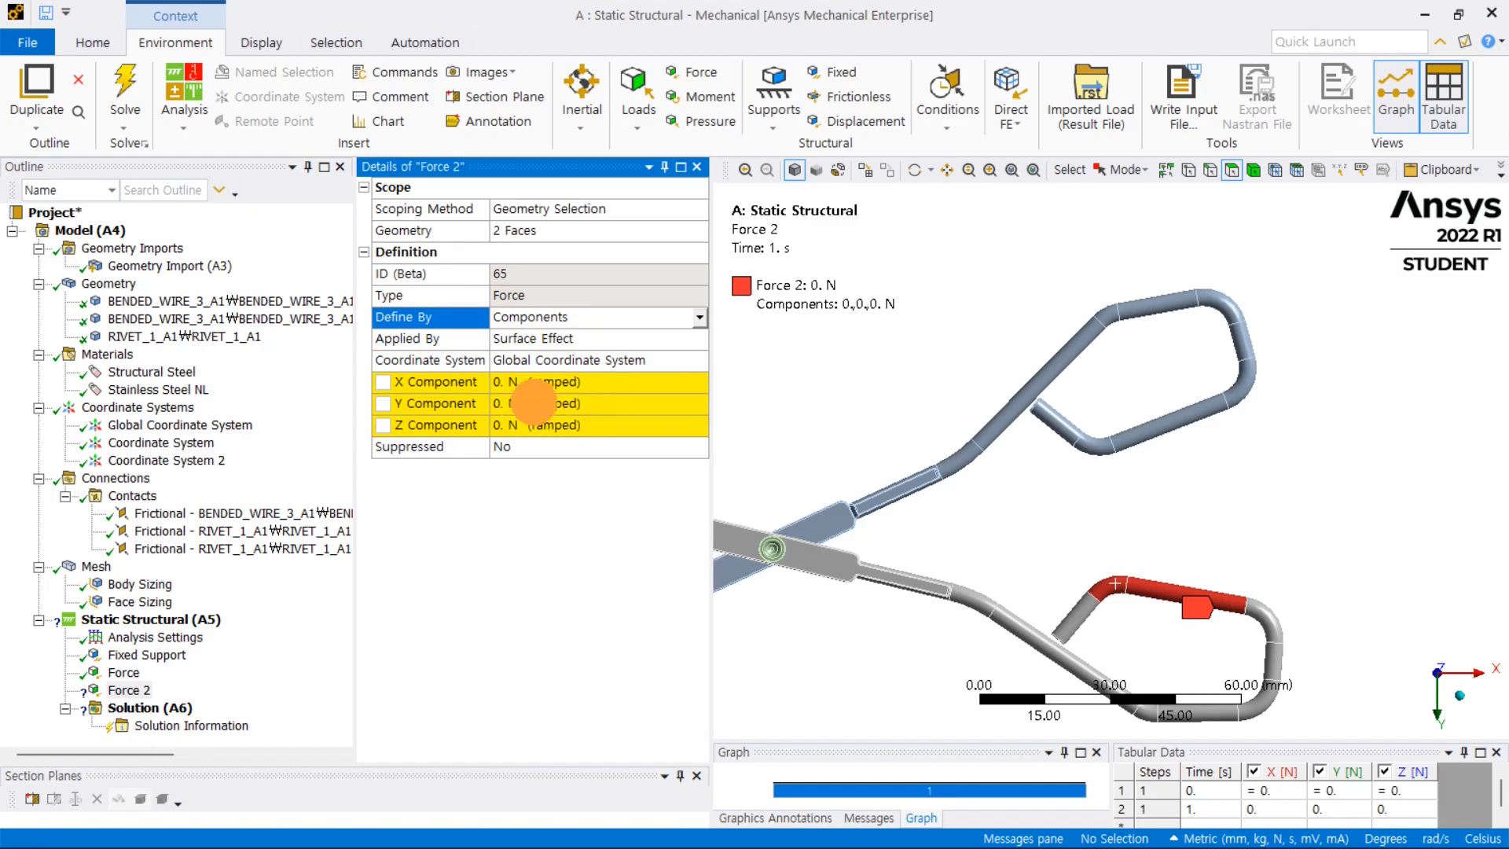
# Step: Set the Y component of the grey arm's handle force to -10 N
pyautogui.click(533, 402)
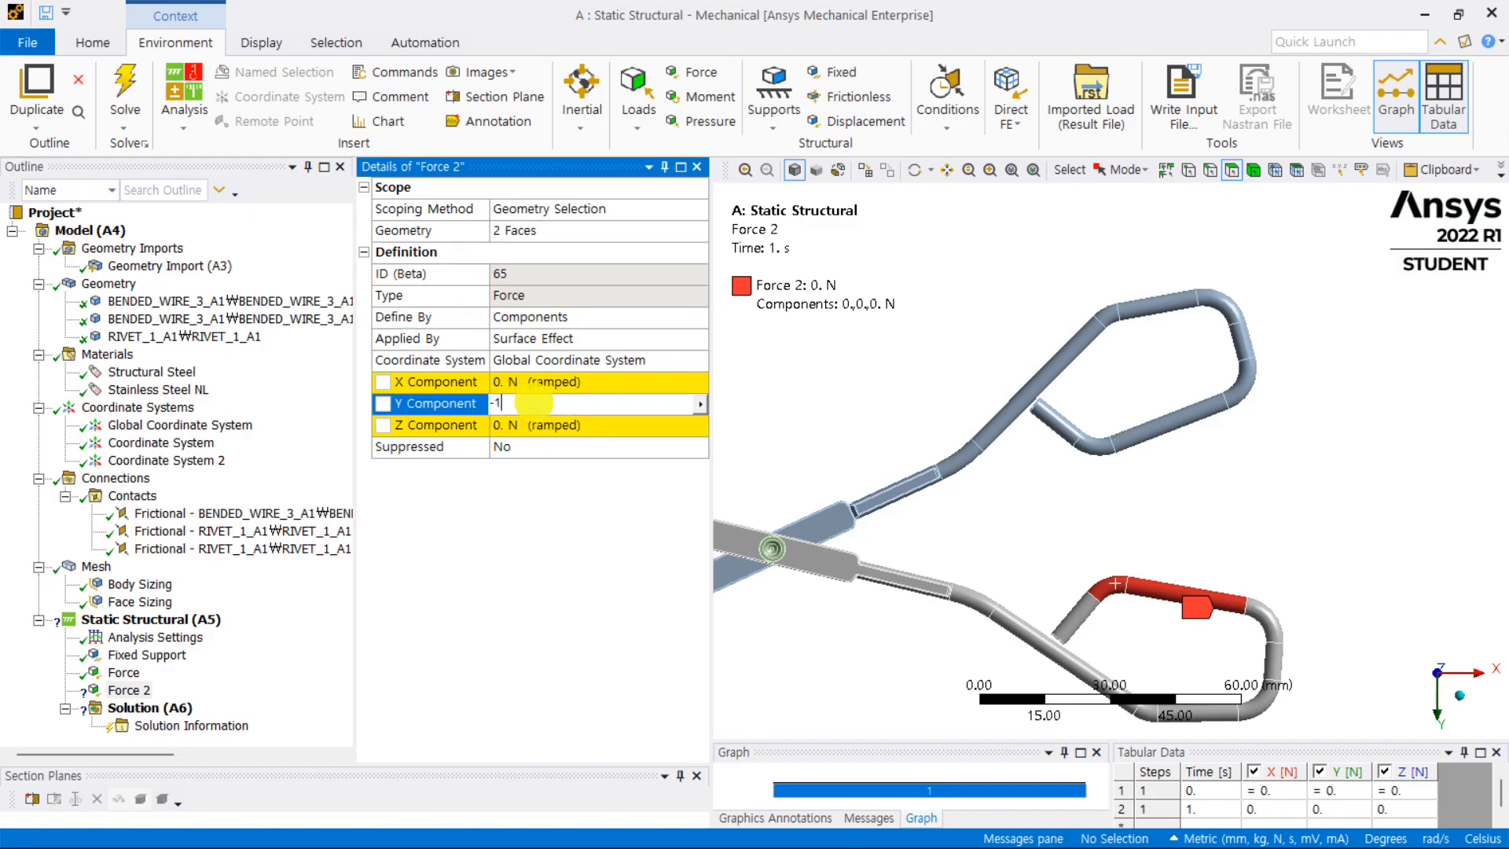
pyautogui.press('Return')
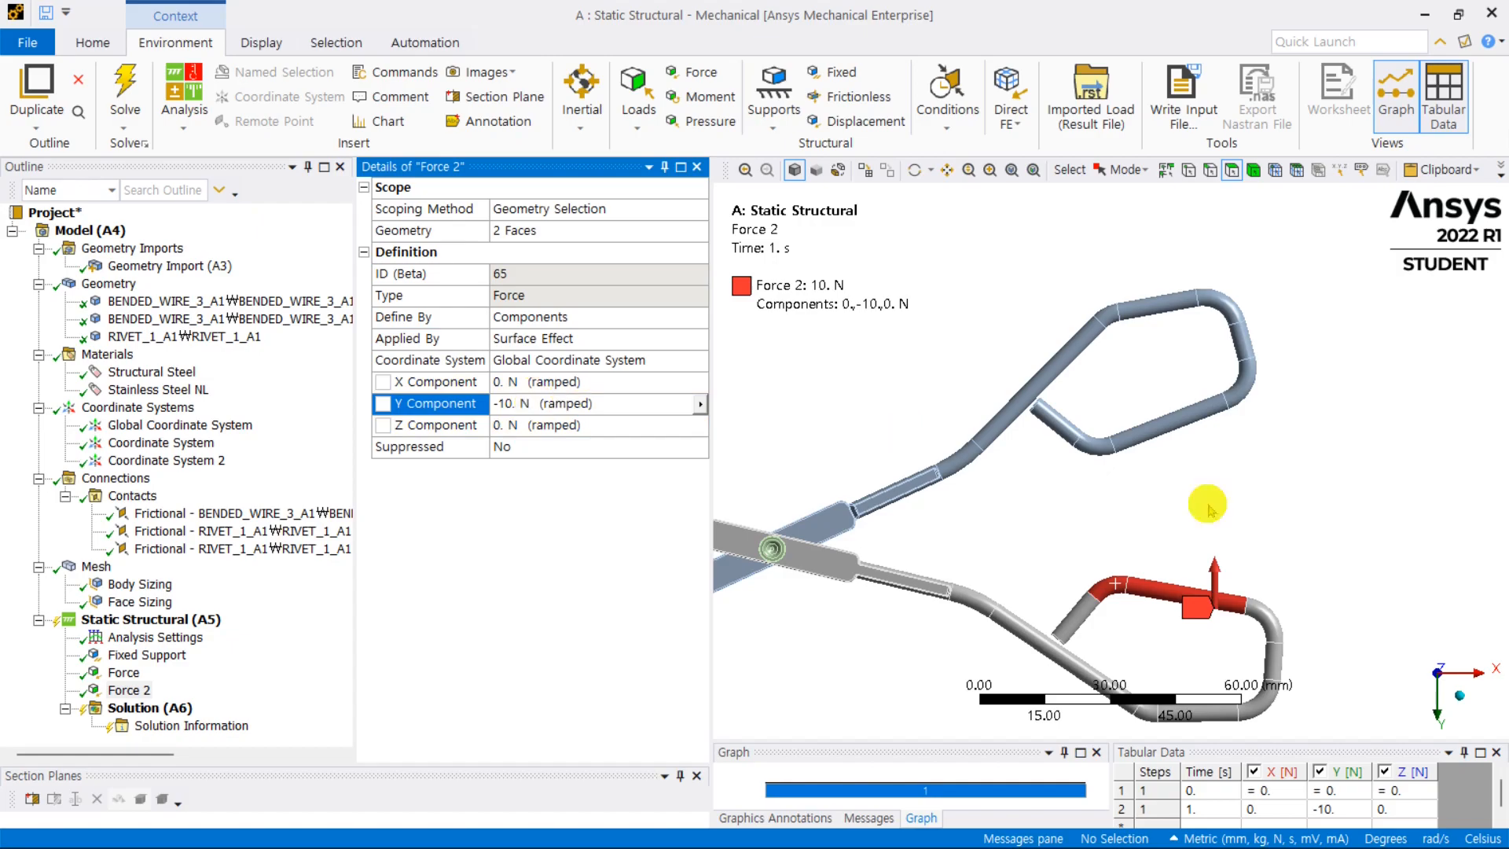
# Step: Add a third local coordinate system with its origin on the straight face of the grey arm's handle loop
pyautogui.rightClick(176, 408)
pyautogui.moveTo(257, 421)
pyautogui.click(346, 423)
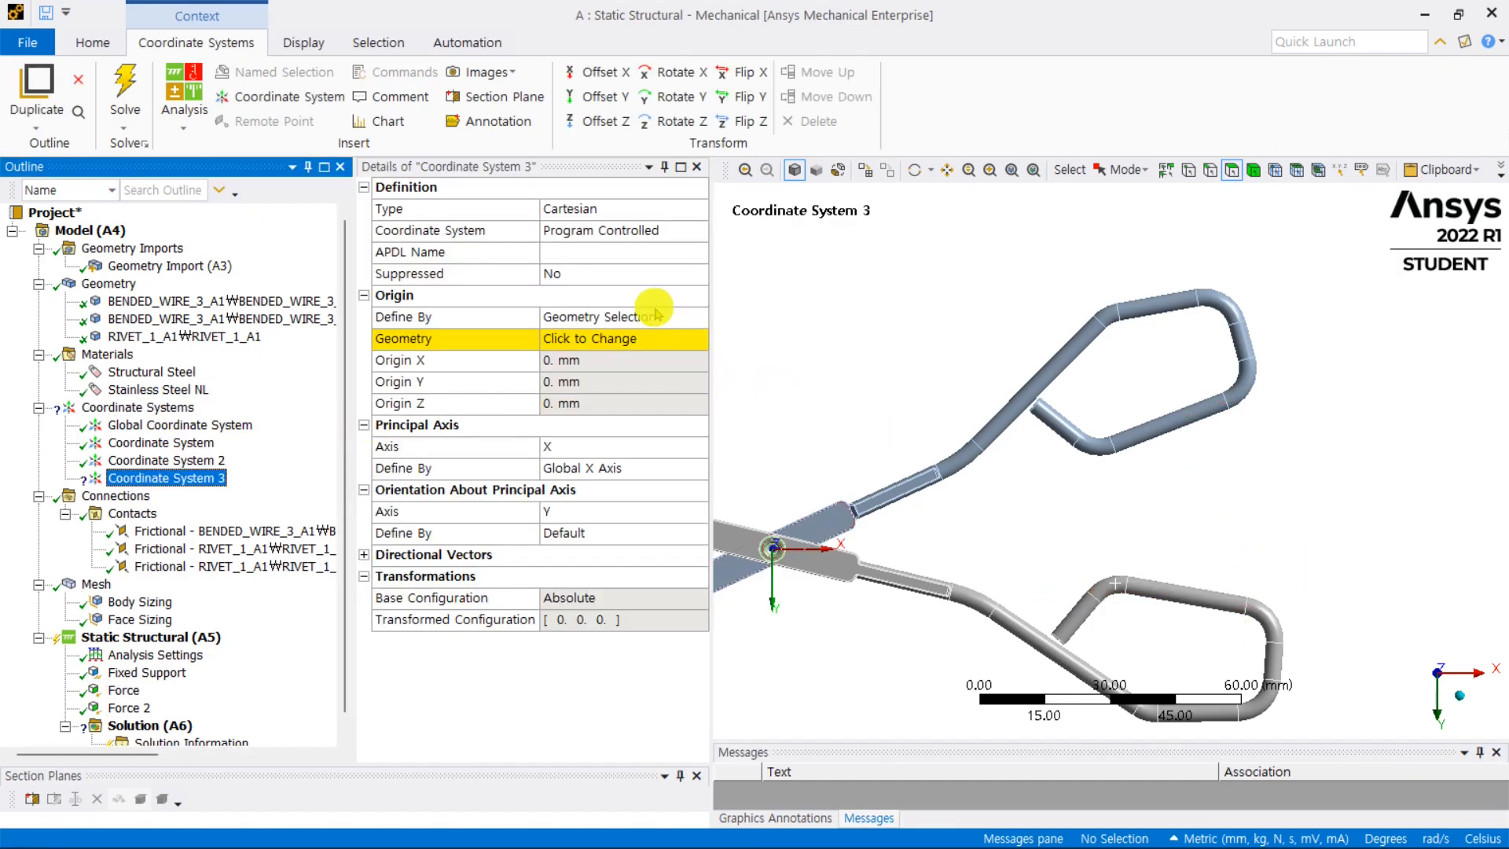
pyautogui.click(629, 337)
pyautogui.click(1169, 597)
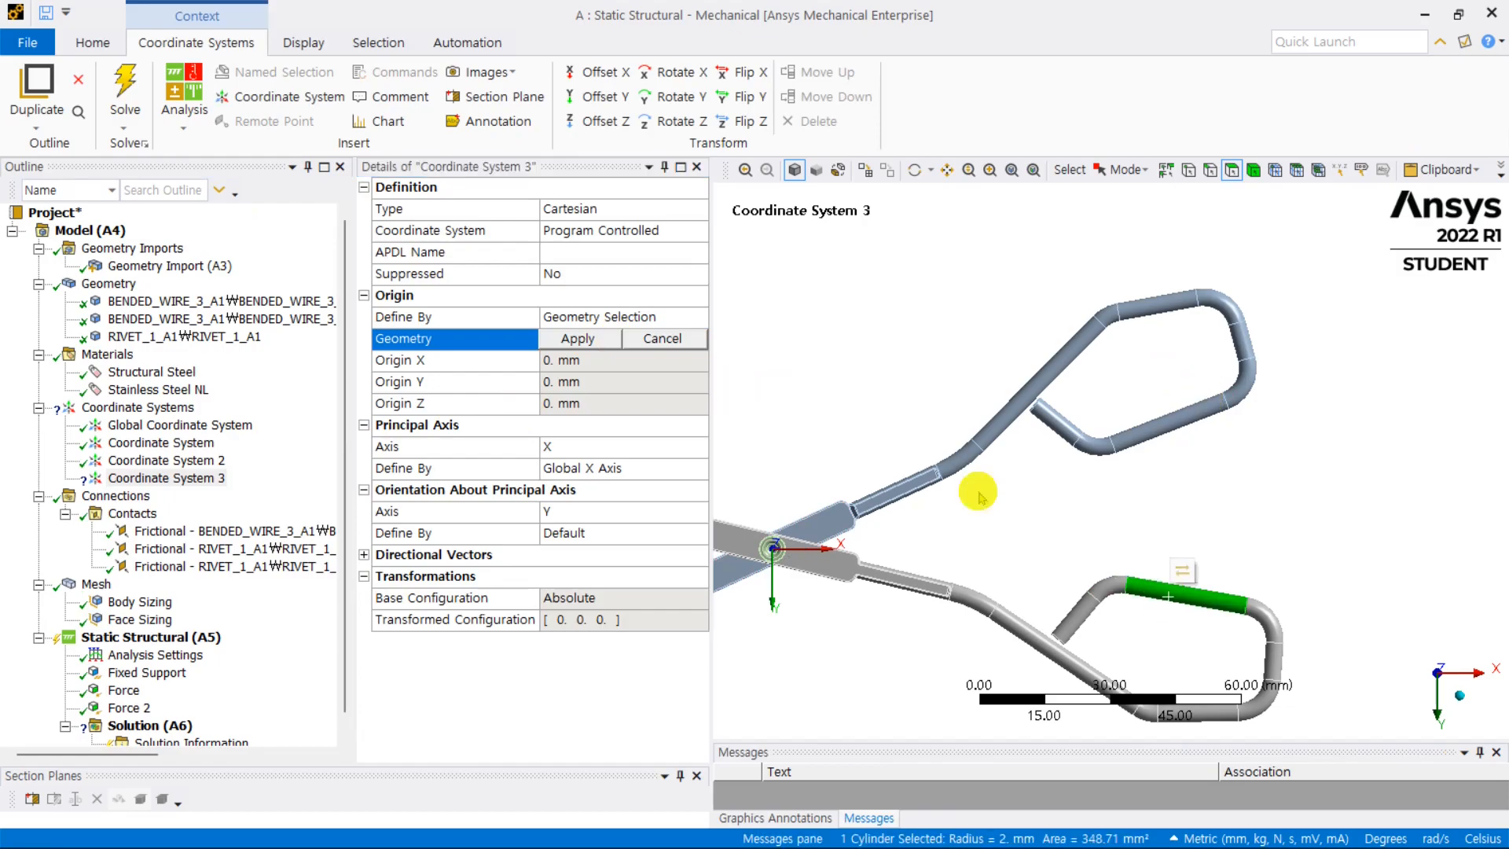
pyautogui.click(574, 337)
# Step: Define the new coordinate system's principal X axis by geometry selection, along the same straight handle face and pointing away from the rivet
pyautogui.click(700, 469)
pyautogui.click(700, 469)
pyautogui.click(605, 490)
pyautogui.click(590, 489)
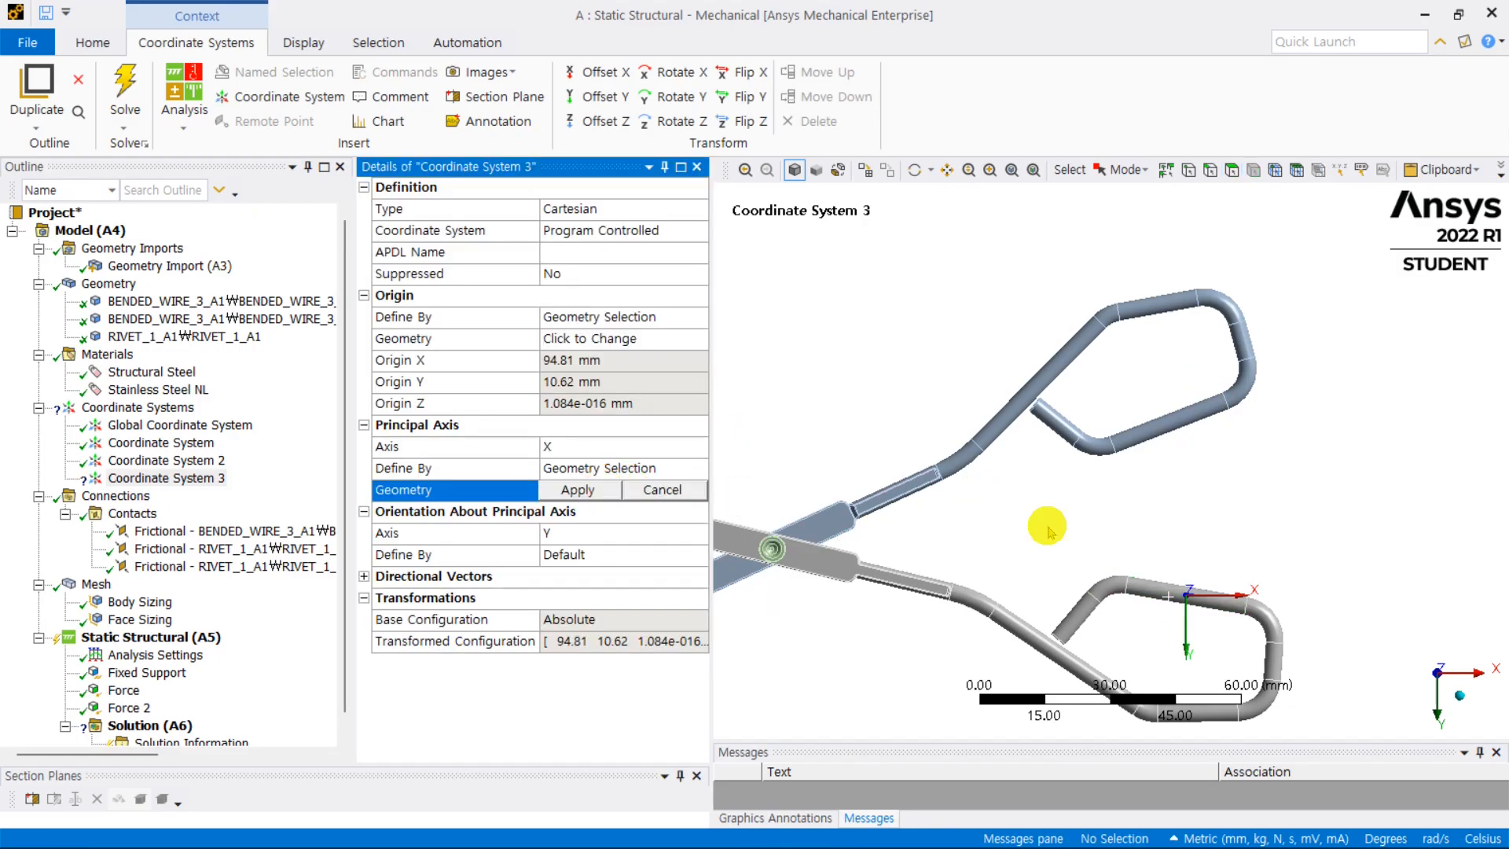
pyautogui.click(1152, 591)
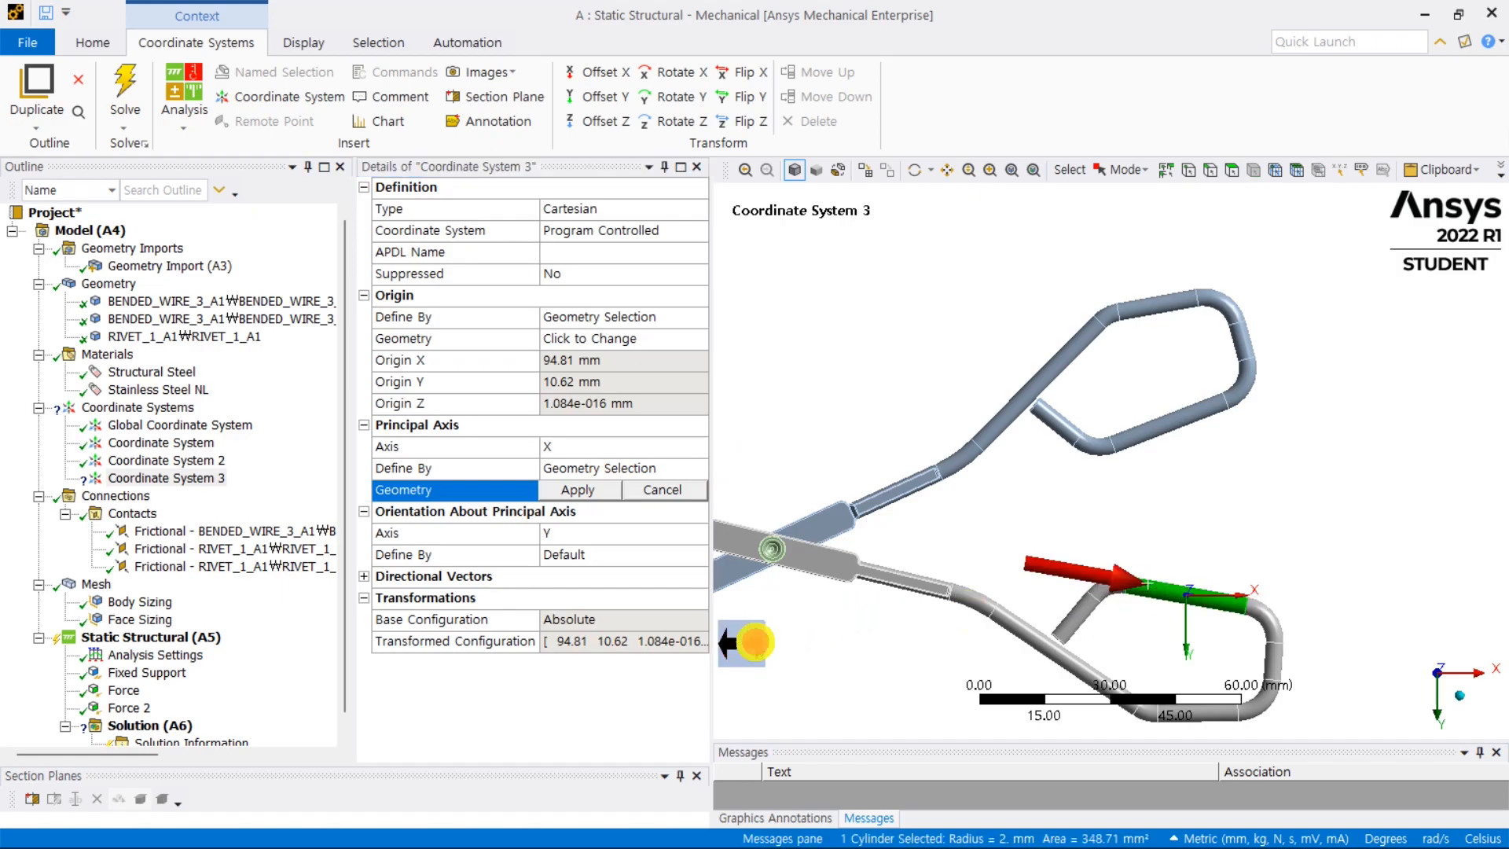
pyautogui.click(577, 489)
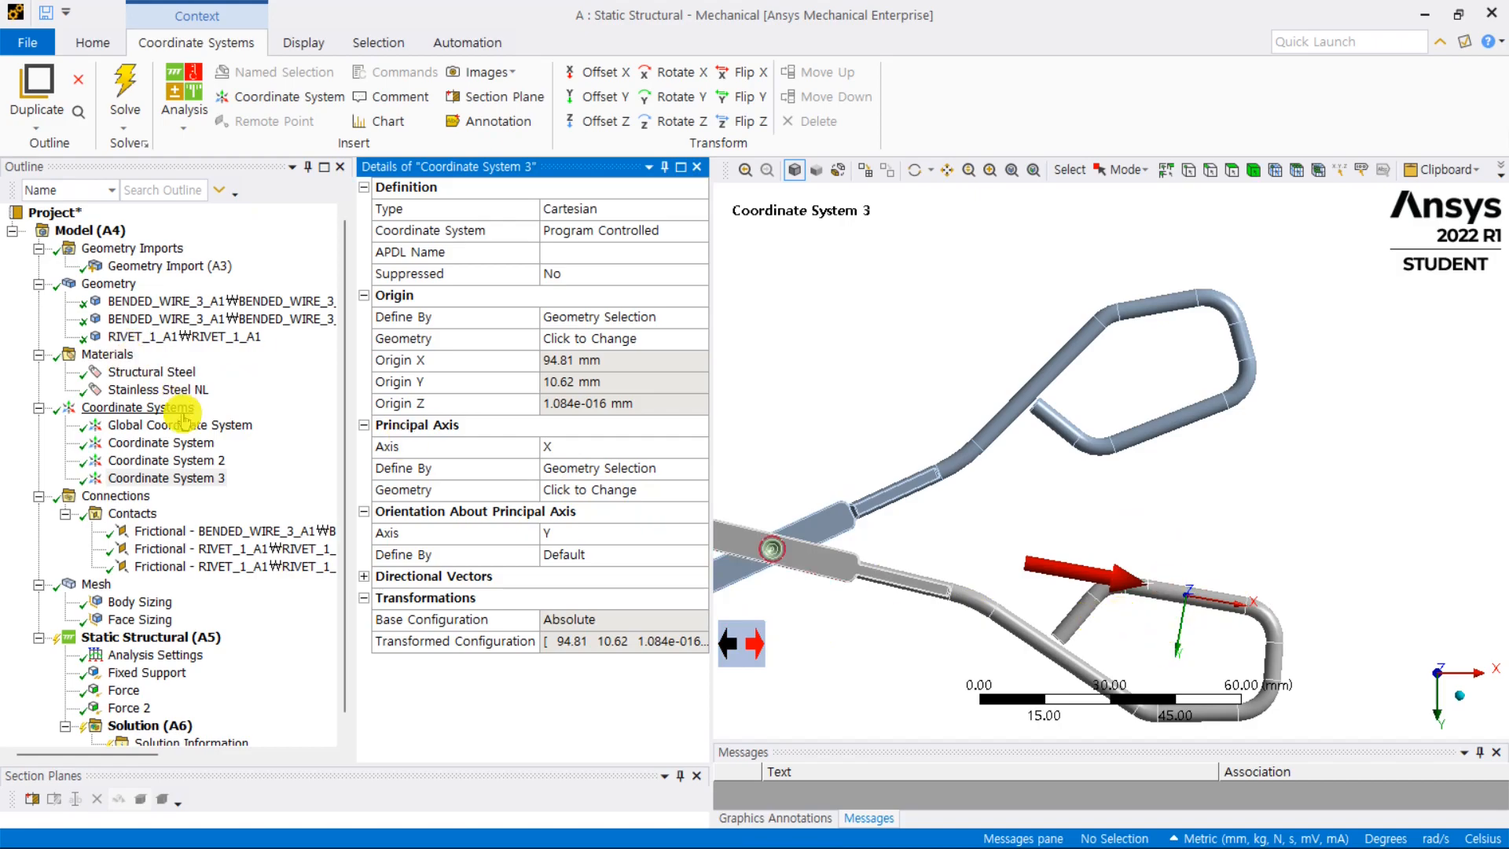
# Step: Assign Coordinate System 3 to the grey arm's handle force
pyautogui.scroll(-1, 185, 472)
pyautogui.click(126, 690)
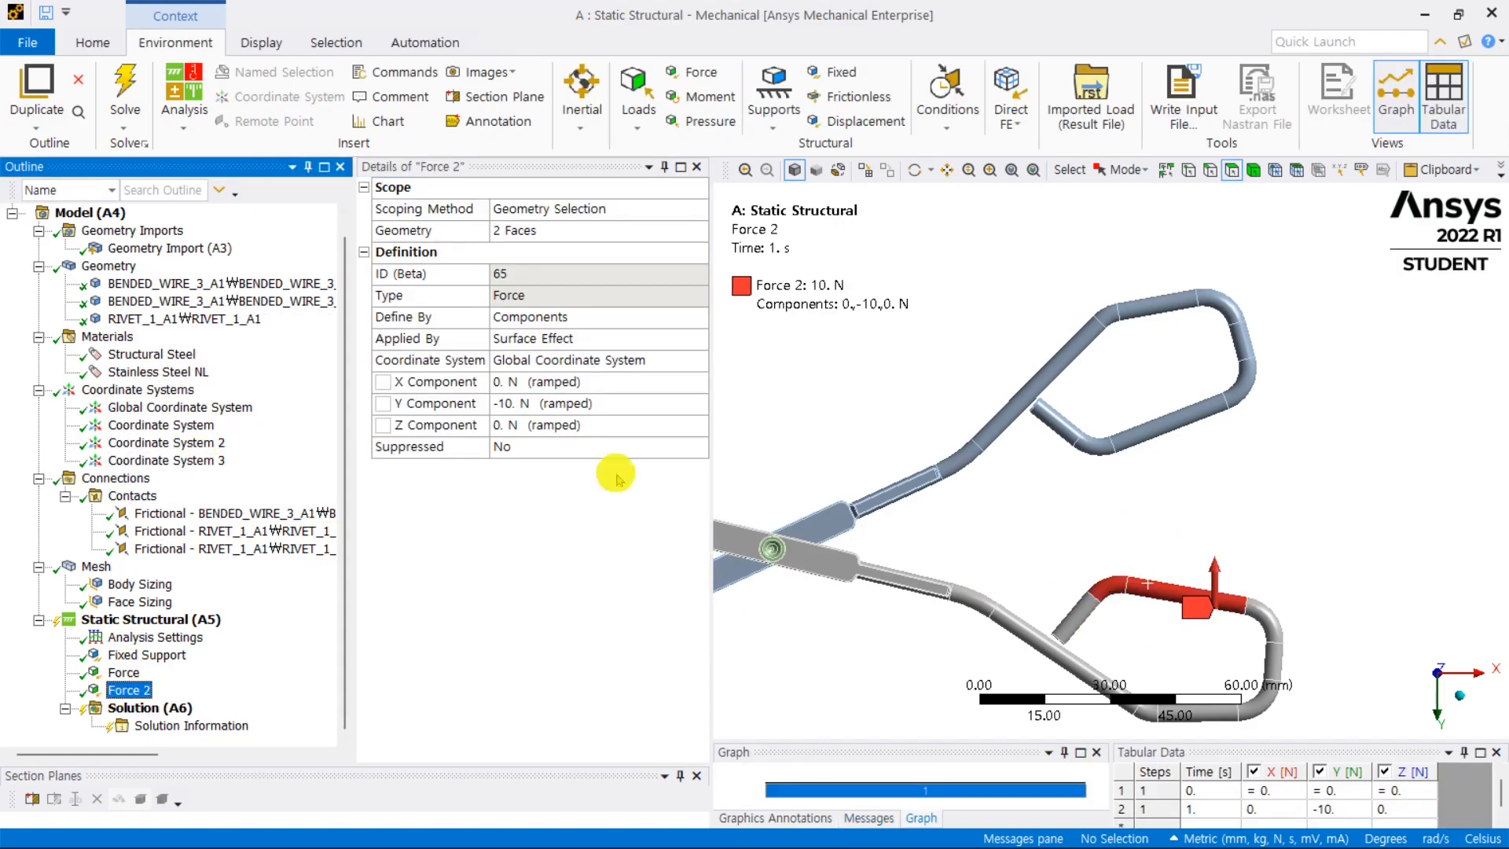
pyautogui.click(704, 358)
pyautogui.click(702, 358)
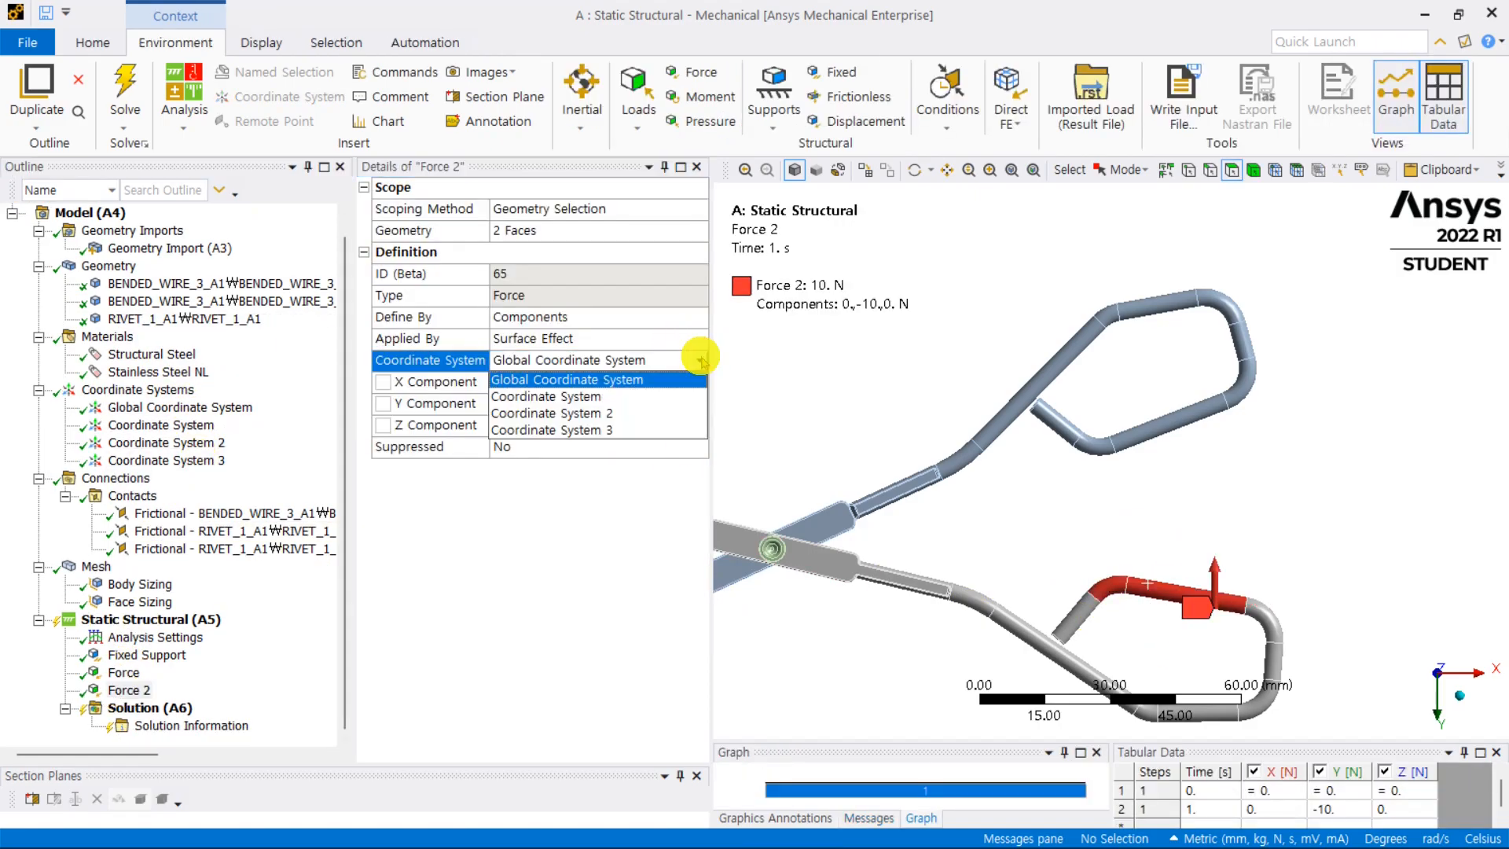
pyautogui.click(619, 431)
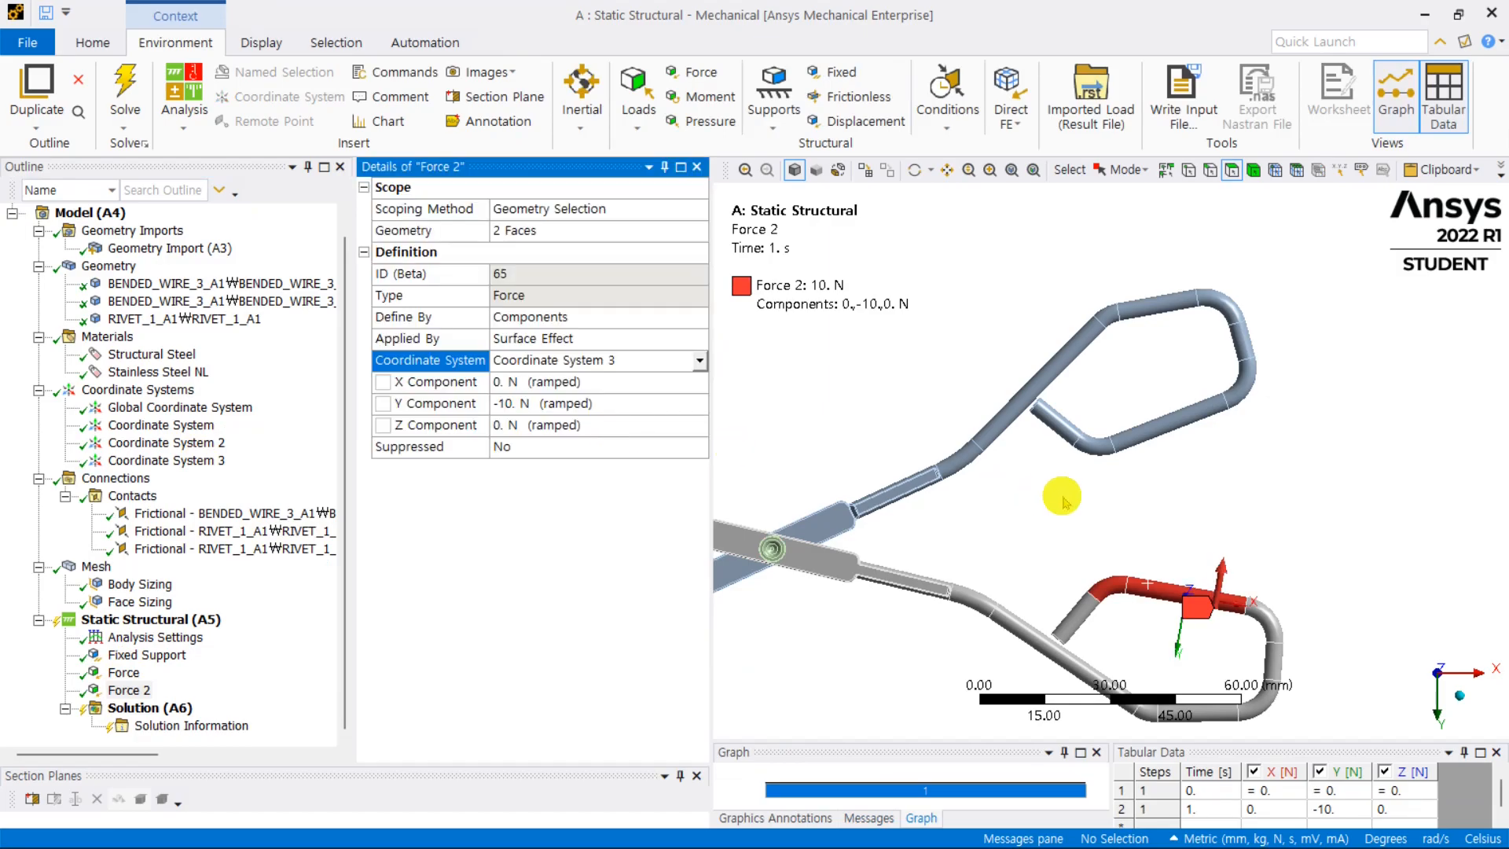
pyautogui.click(1151, 491)
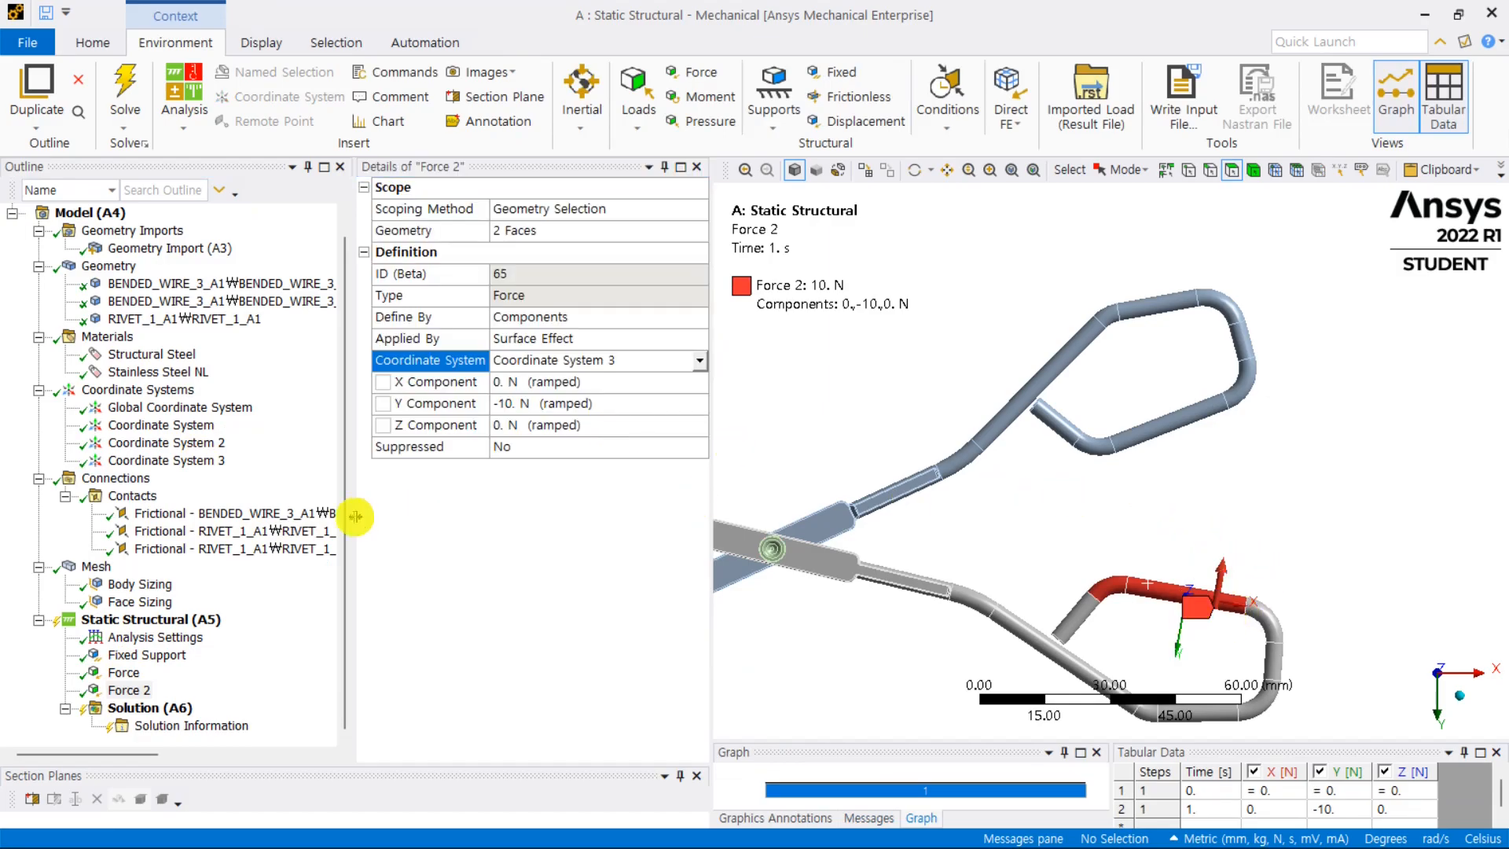
# Step: Show all supports and loads on the whole tongs with rescaled annotation arrows, and check the analysis settings
pyautogui.click(206, 622)
pyautogui.scroll(-7, 1160, 500)
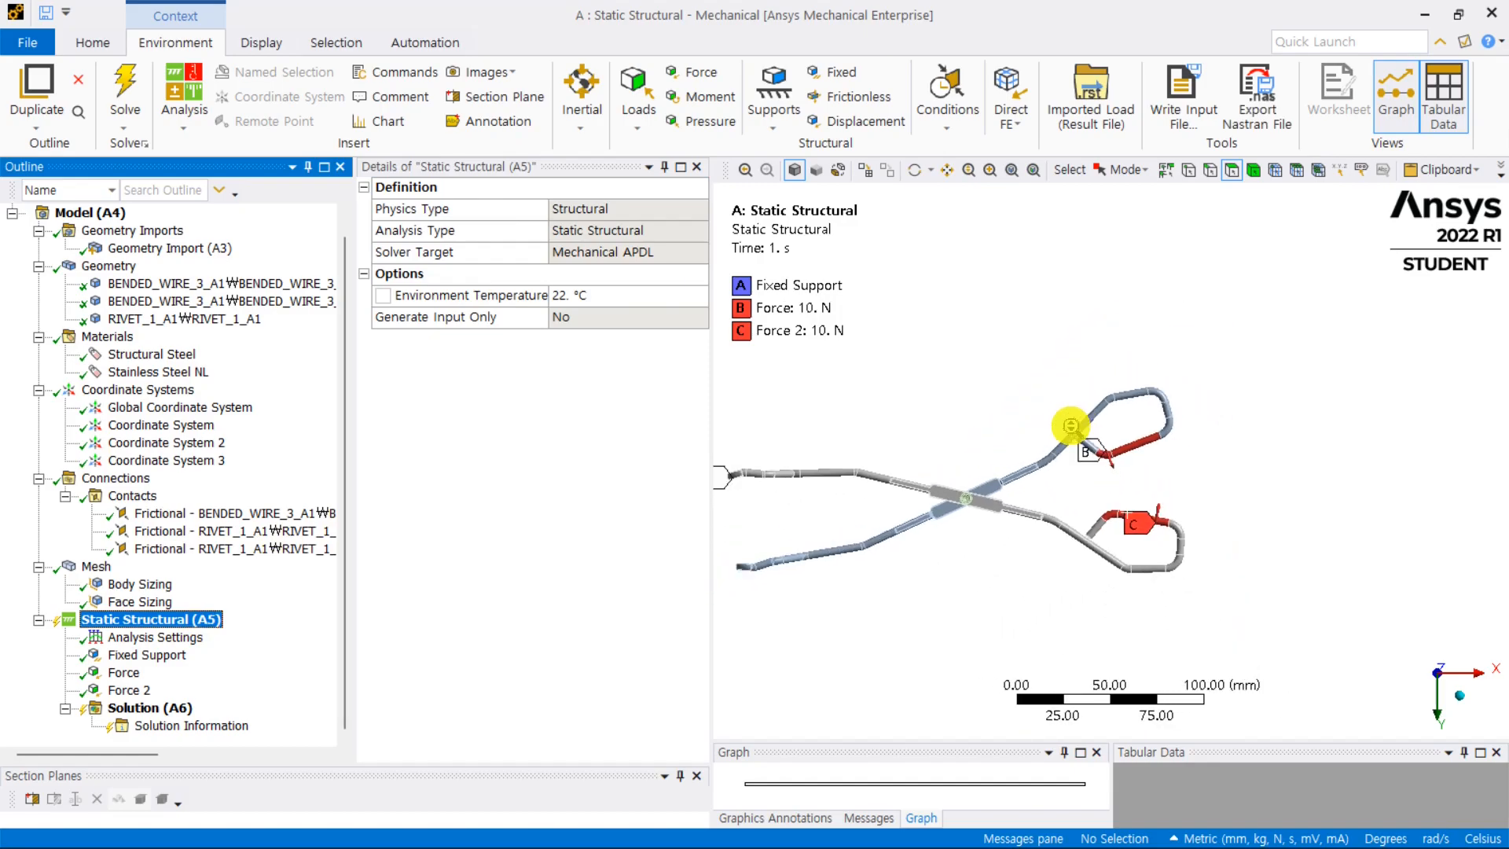
pyautogui.keyDown('ctrl'); pyautogui.moveTo(1062, 422); pyautogui.dragTo(1215, 432, button='middle'); pyautogui.keyUp('ctrl')
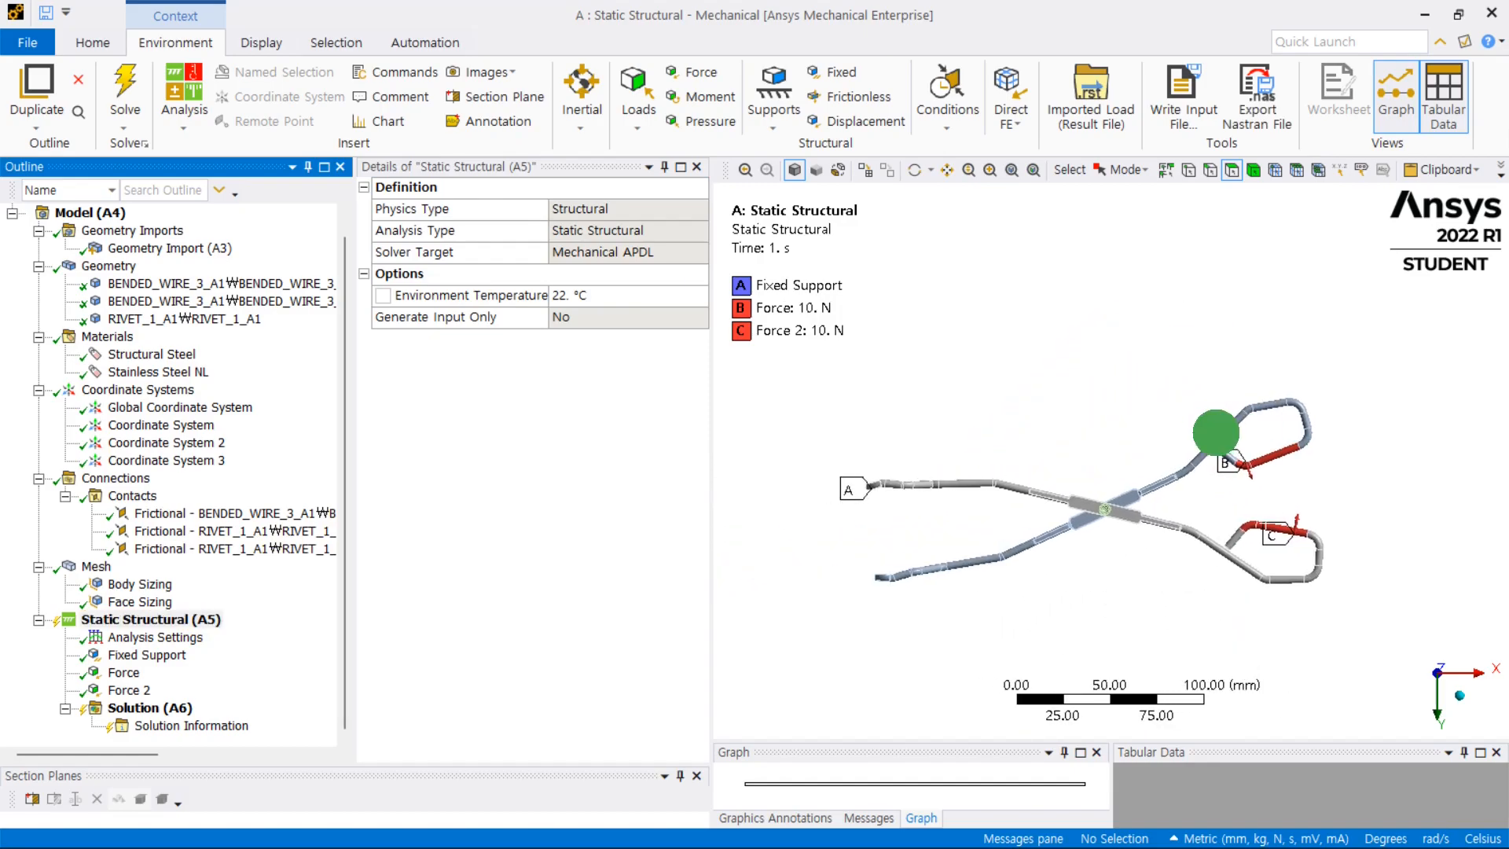
pyautogui.click(262, 43)
pyautogui.click(572, 97)
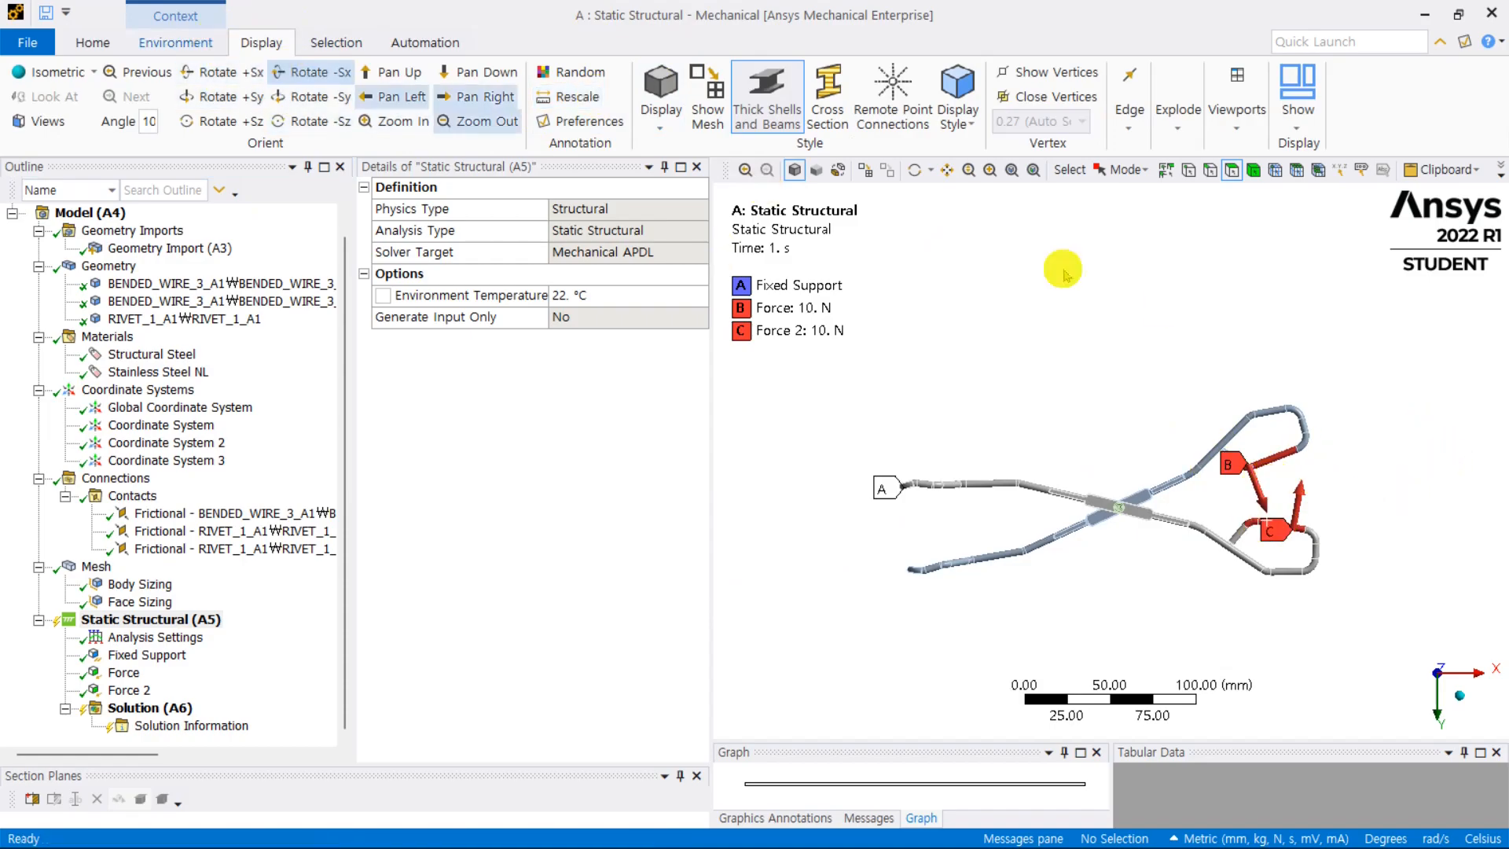
pyautogui.click(175, 33)
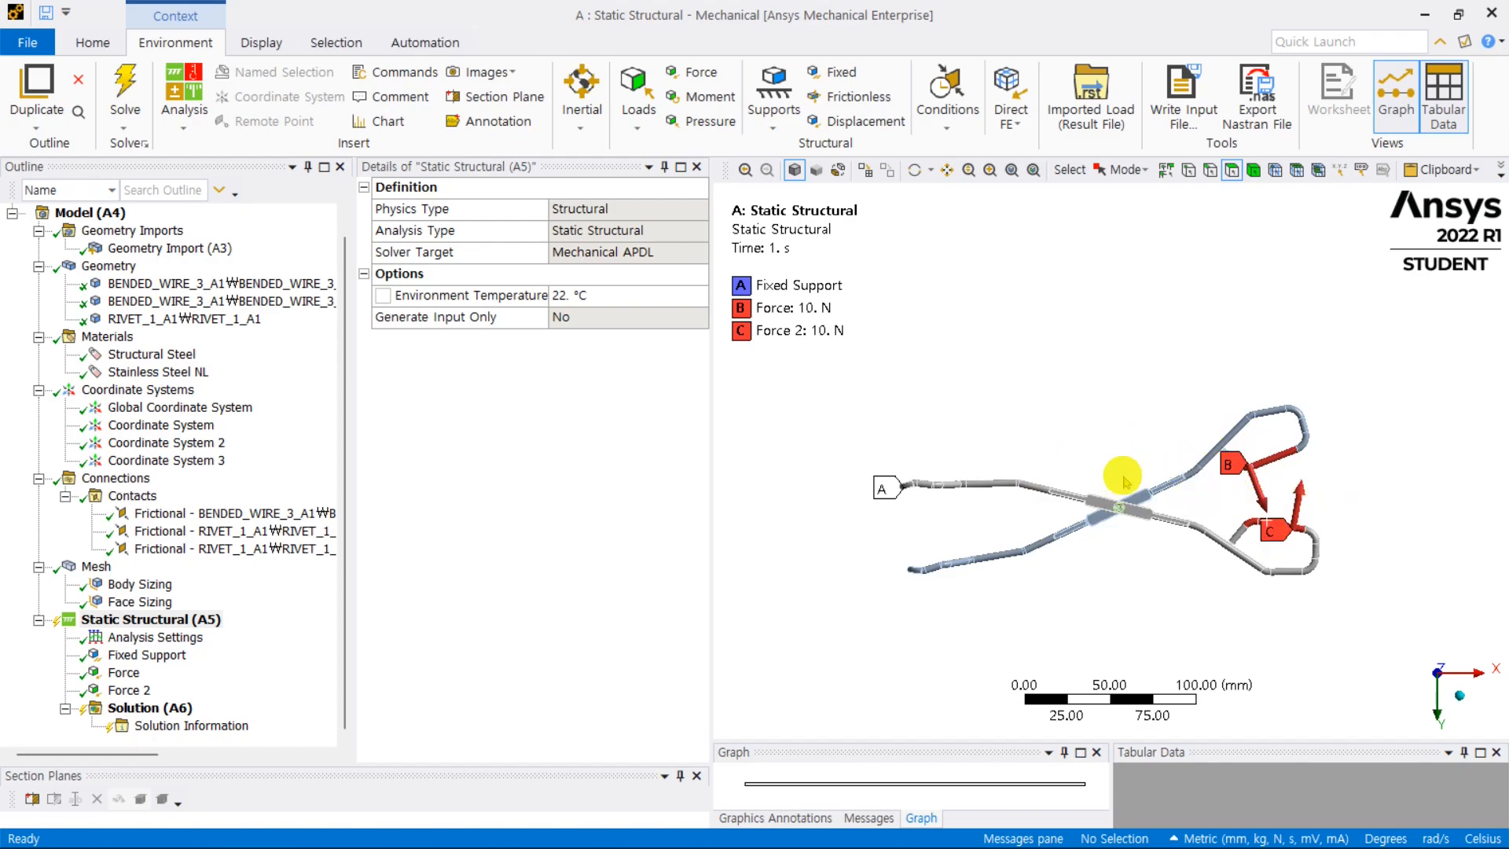
pyautogui.click(157, 637)
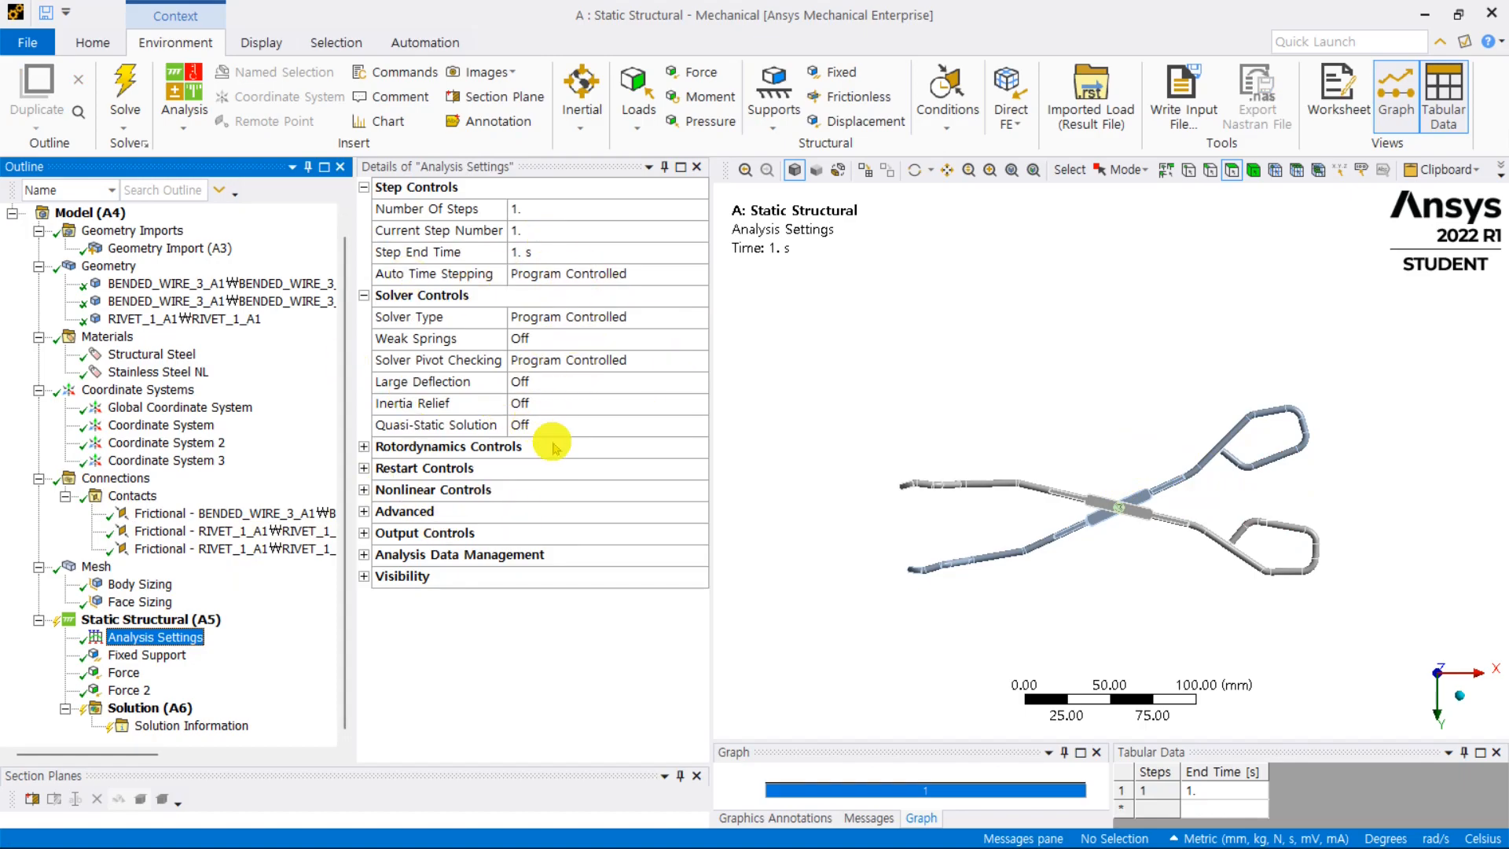
# Step: Add a Total Deformation result to the solution
pyautogui.click(149, 707)
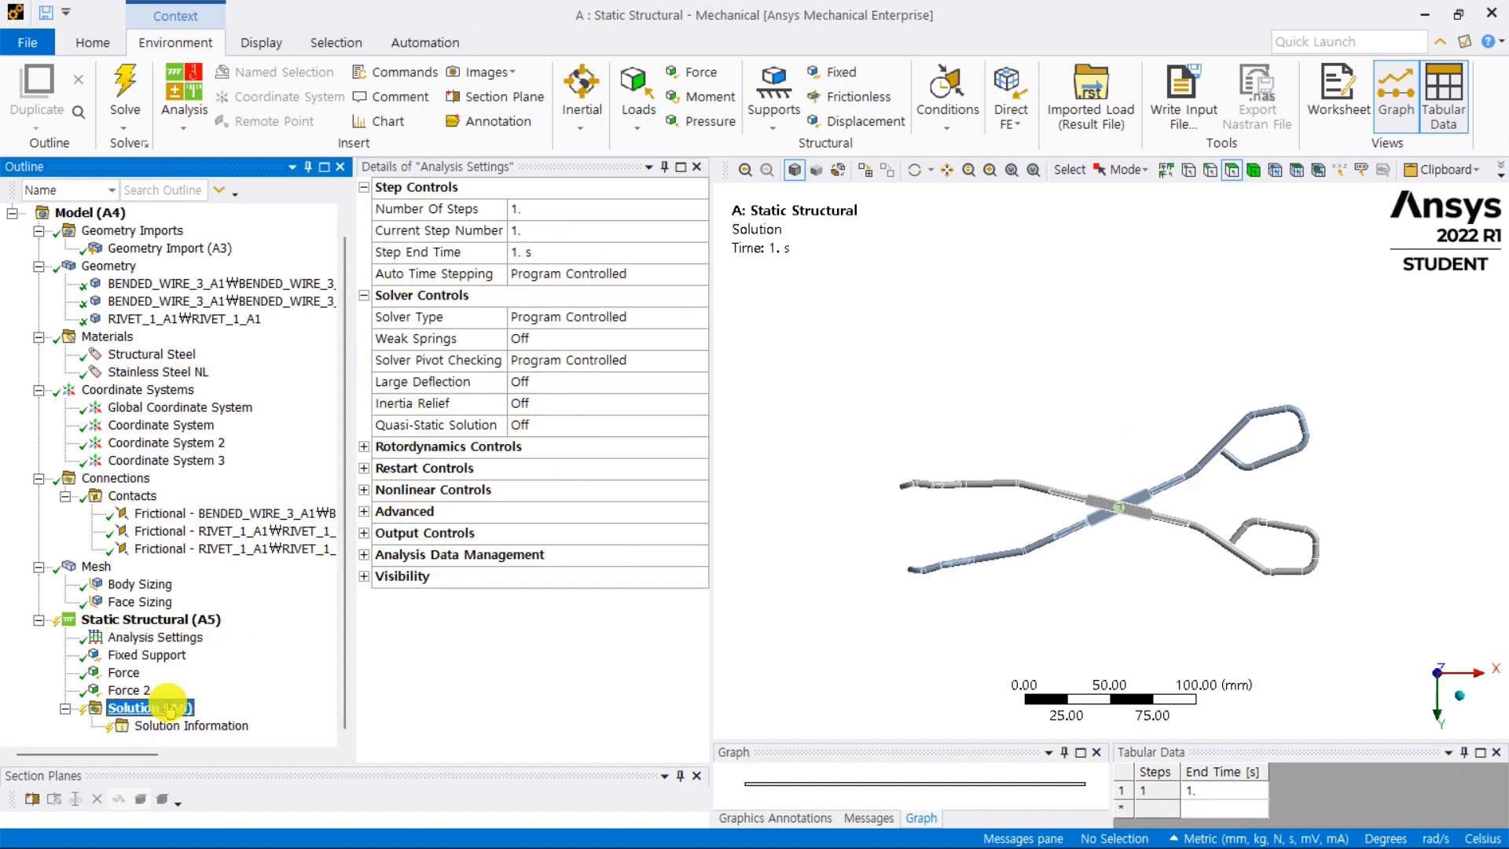
pyautogui.rightClick(167, 702)
pyautogui.moveTo(376, 562)
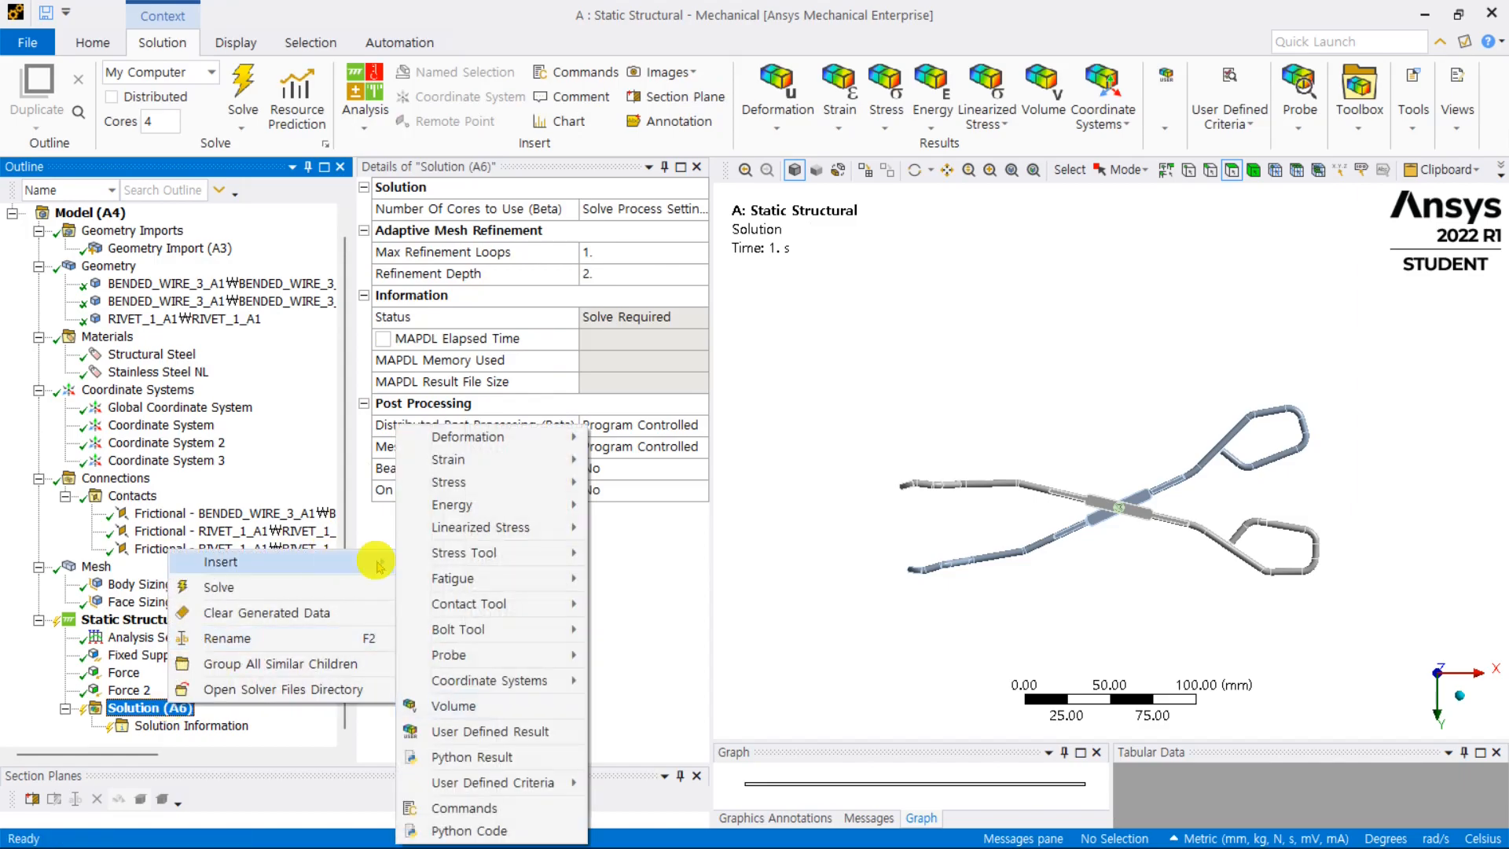
pyautogui.moveTo(550, 440)
pyautogui.click(640, 448)
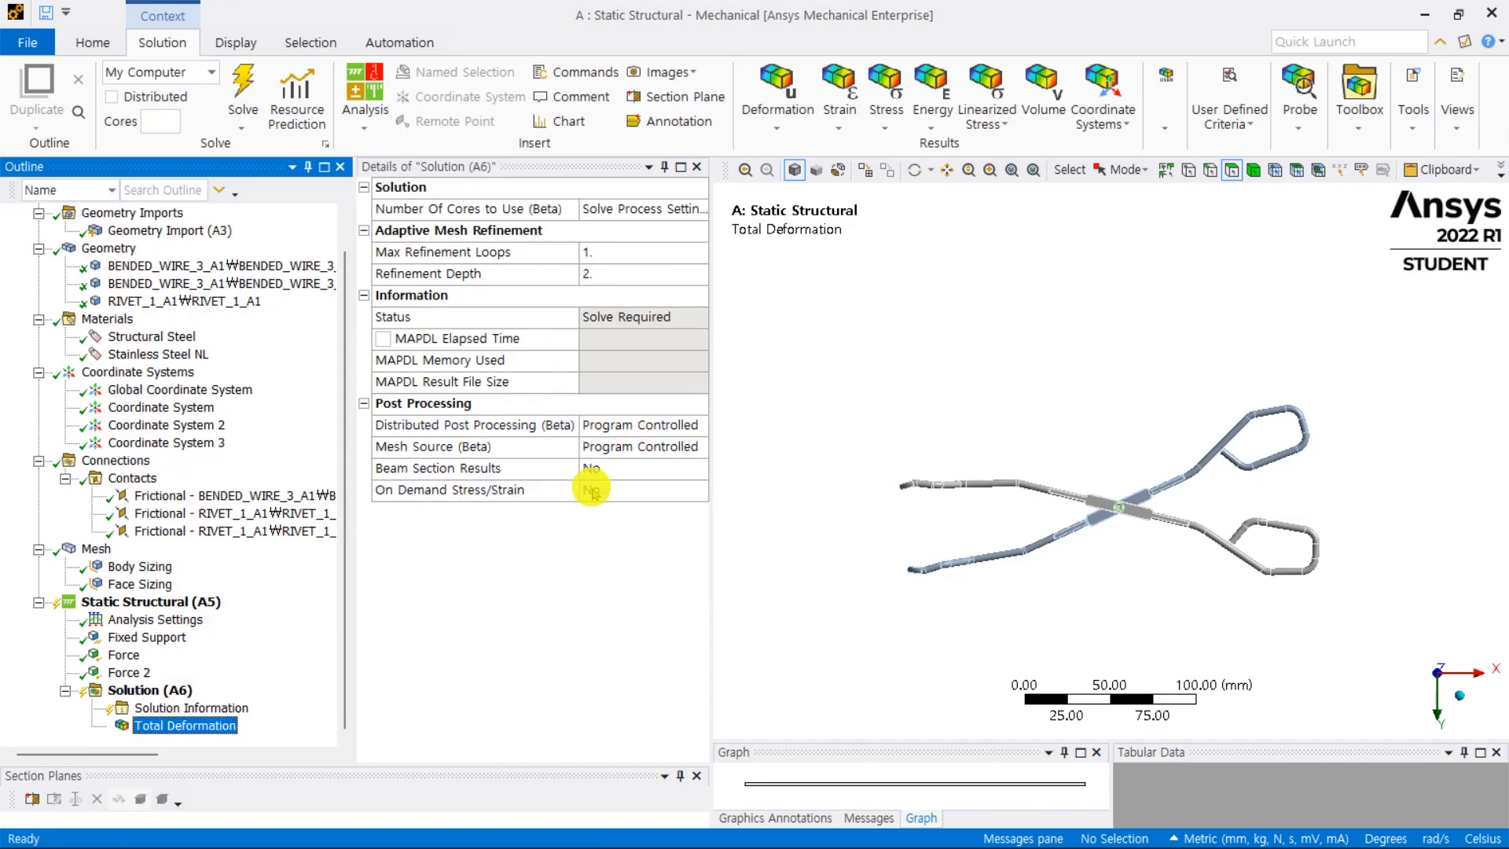
# Step: Add an Equivalent (von-Mises) stress result to the solution
pyautogui.click(129, 692)
pyautogui.rightClick(129, 693)
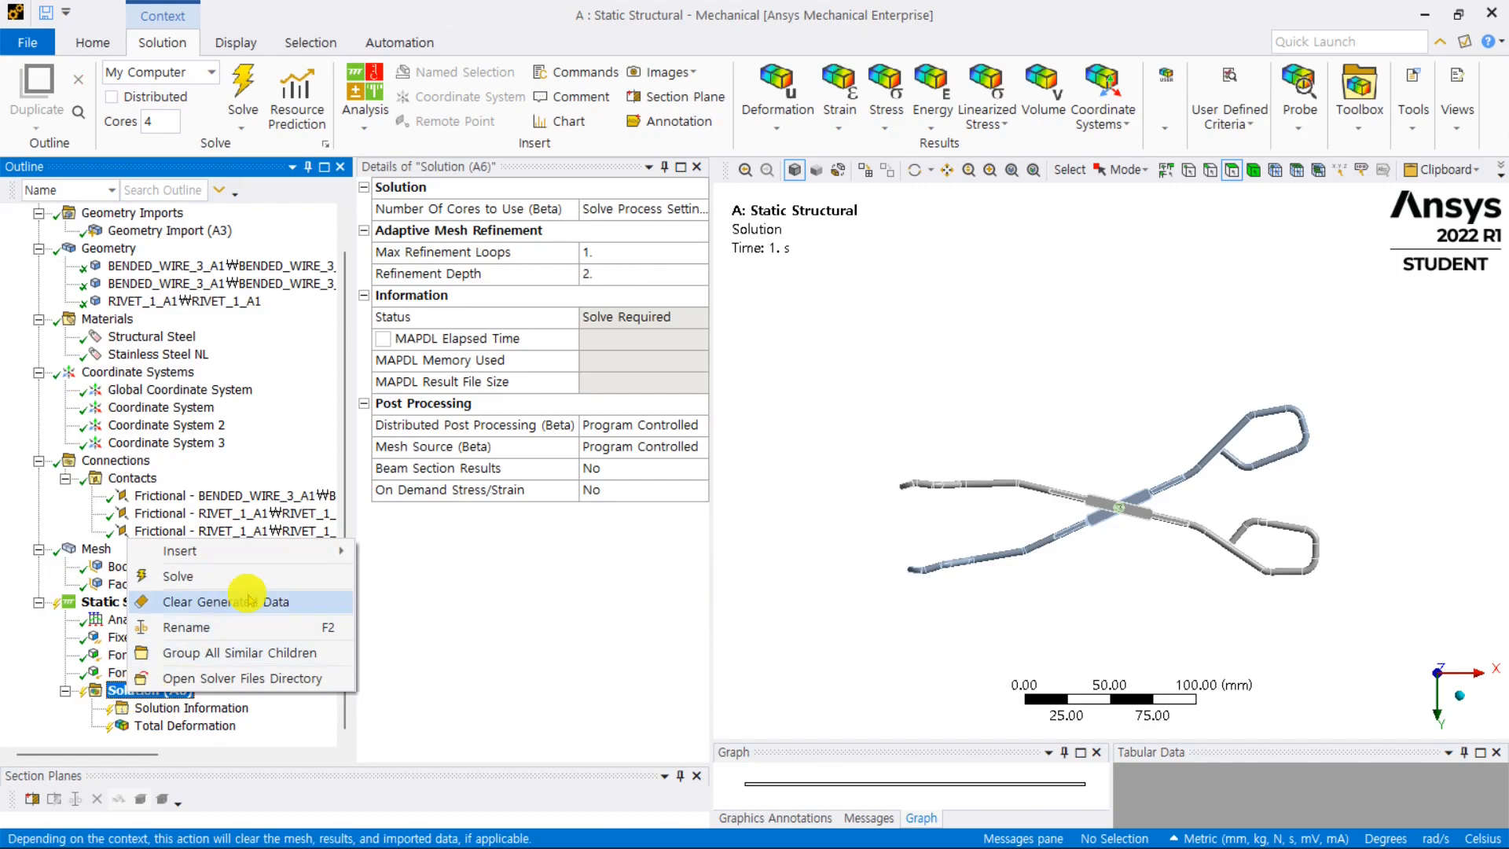
pyautogui.moveTo(298, 550)
pyautogui.moveTo(503, 481)
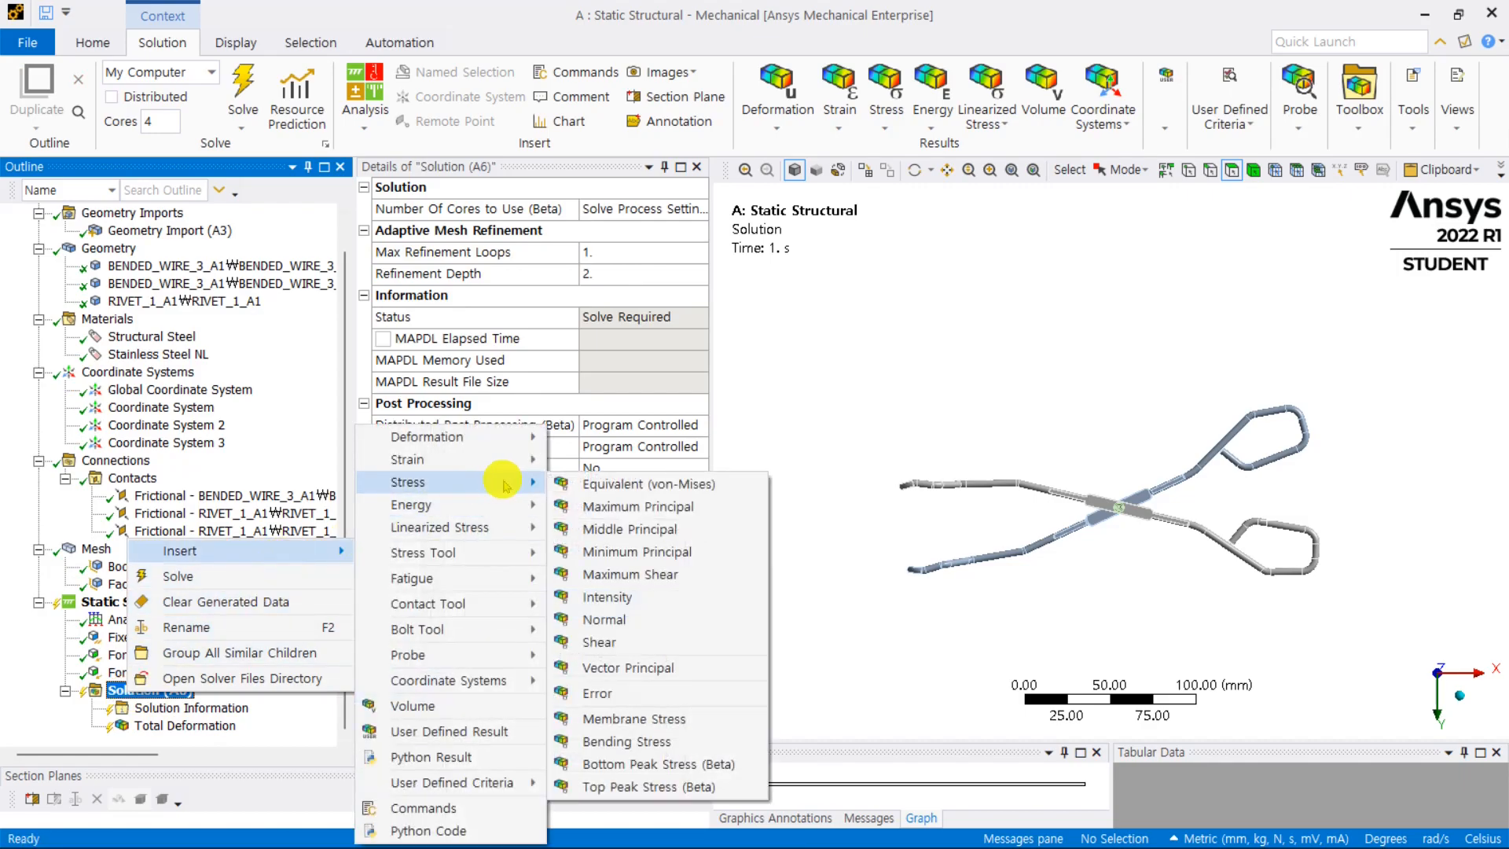
pyautogui.click(652, 484)
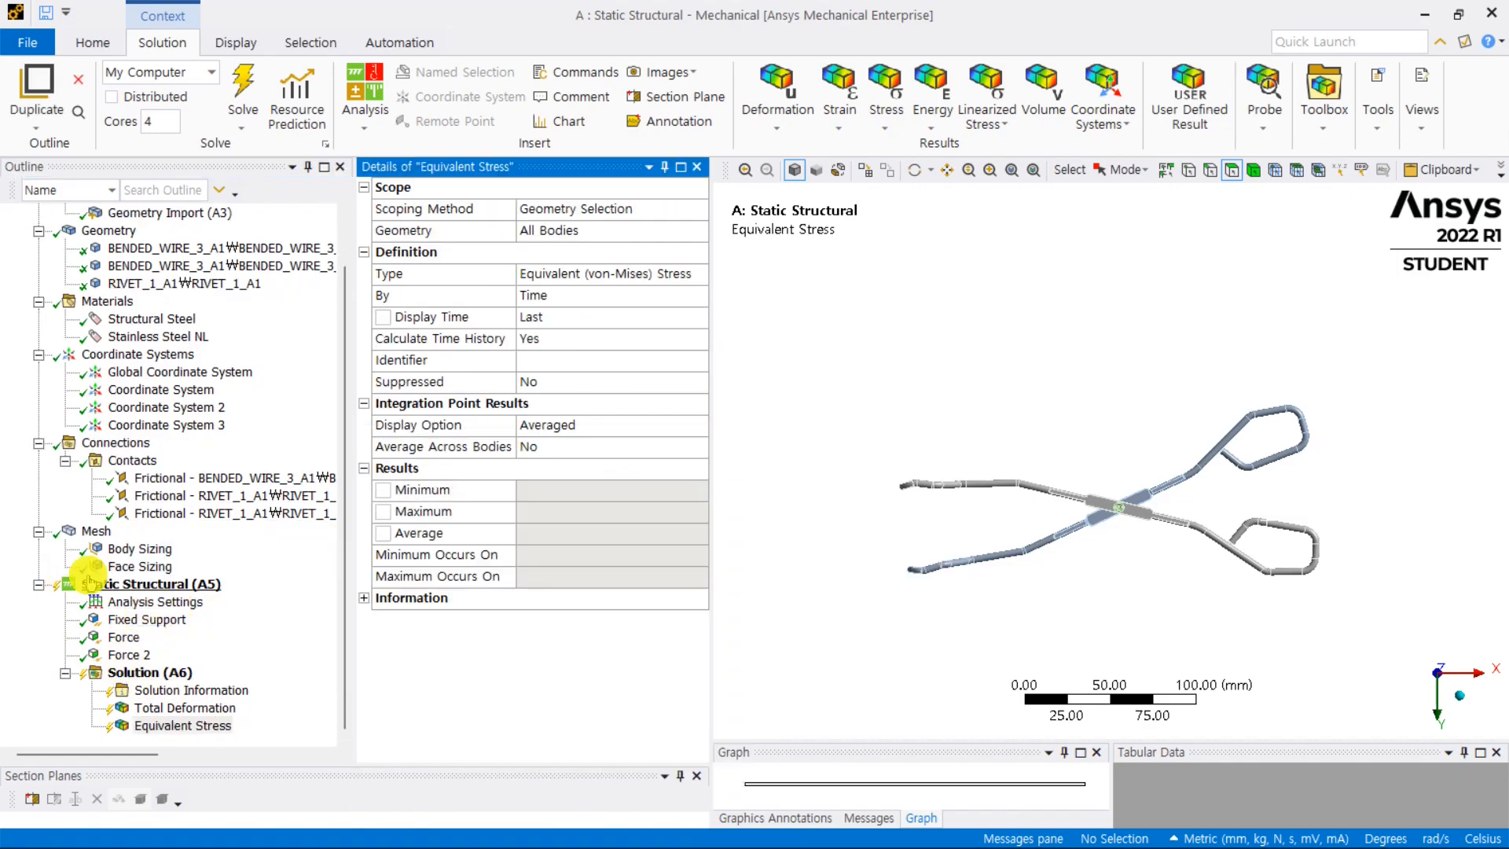
# Step: Solve the static structural analysis
pyautogui.click(168, 672)
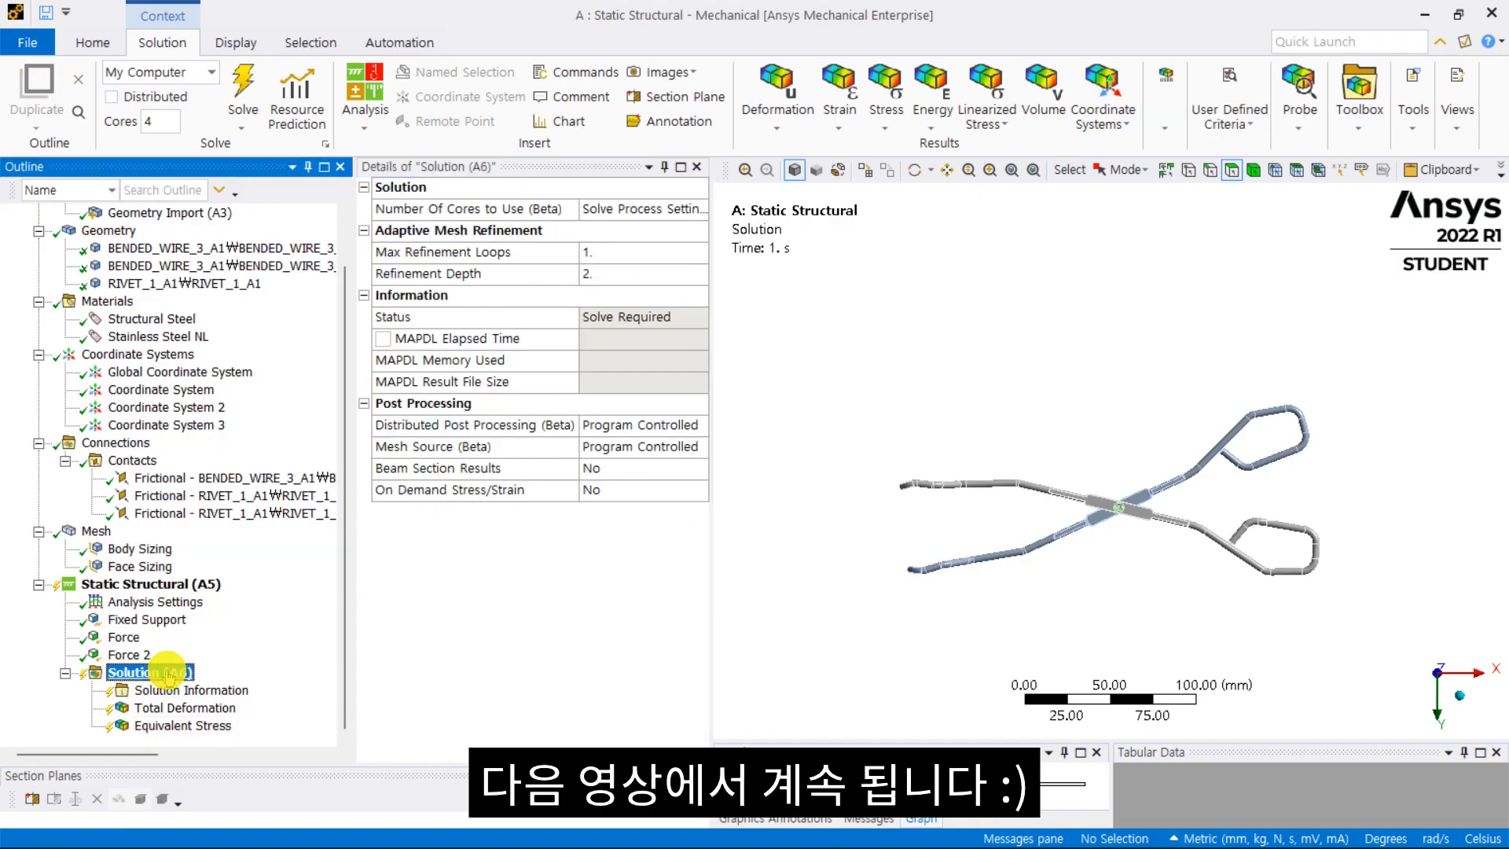
pyautogui.rightClick(167, 674)
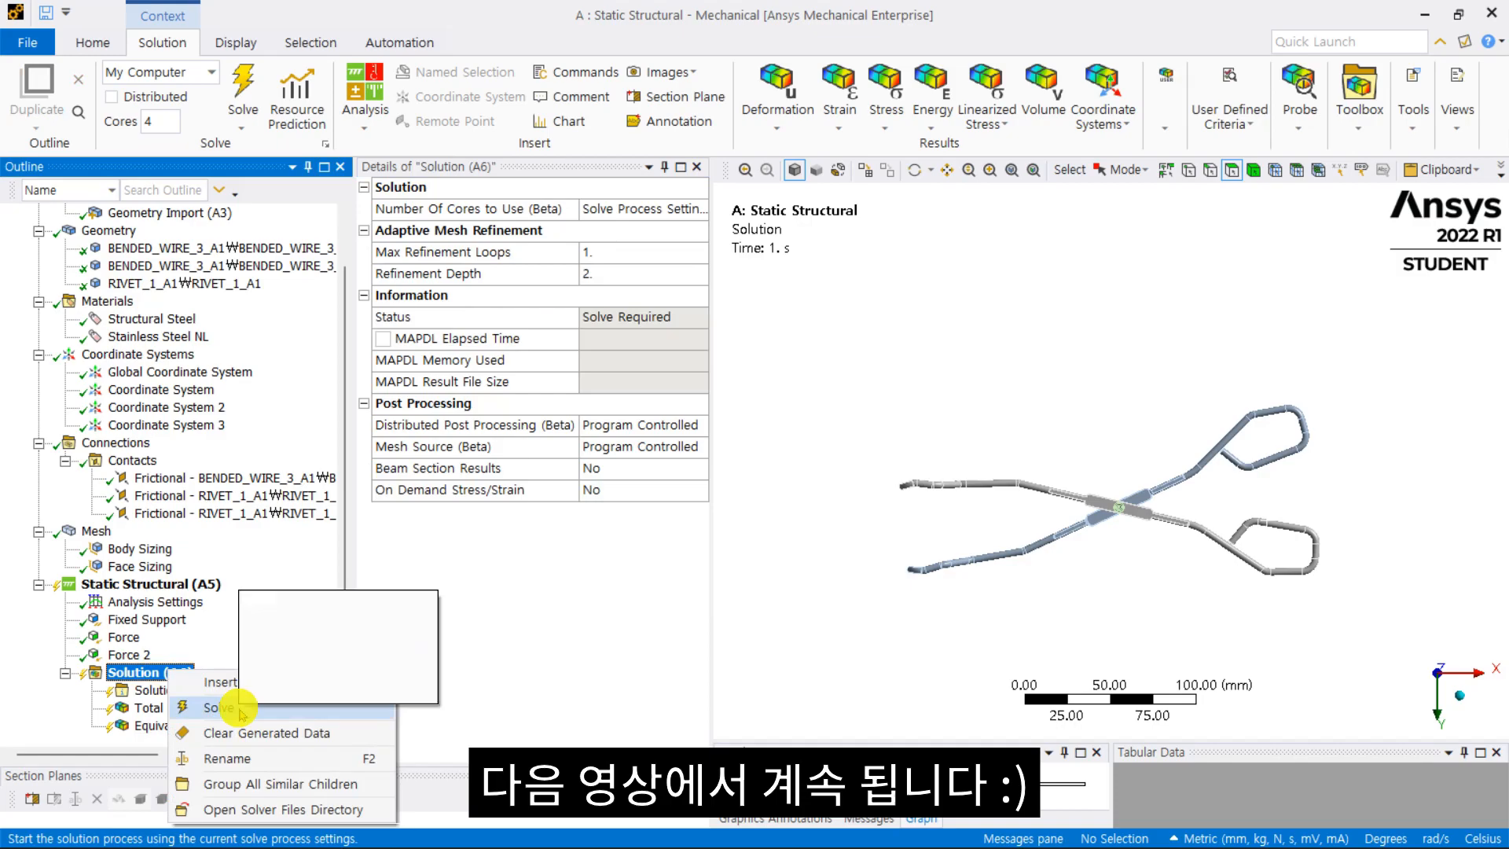